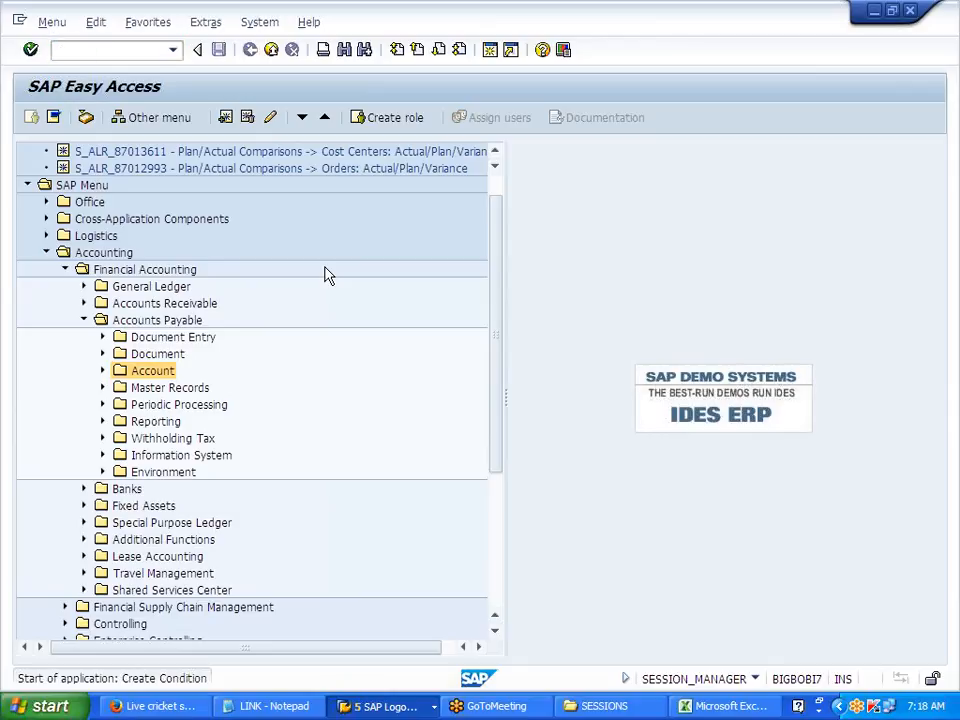
Start creating condition records for condition type J700 with the Domestic Taxes key combination
key("space")
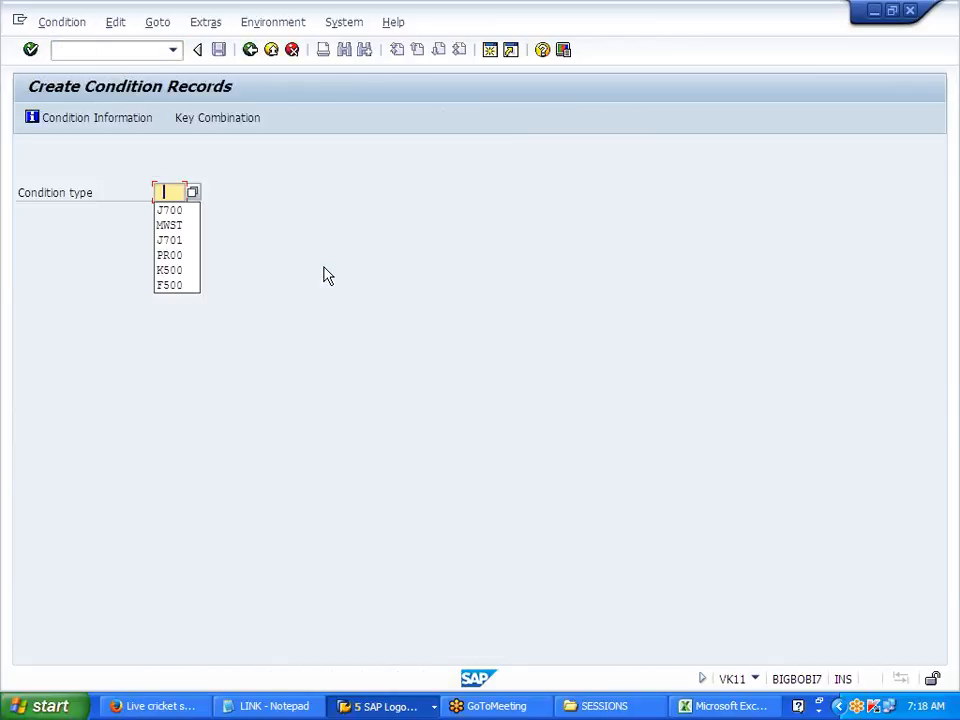
left_click(182, 213)
key("Return")
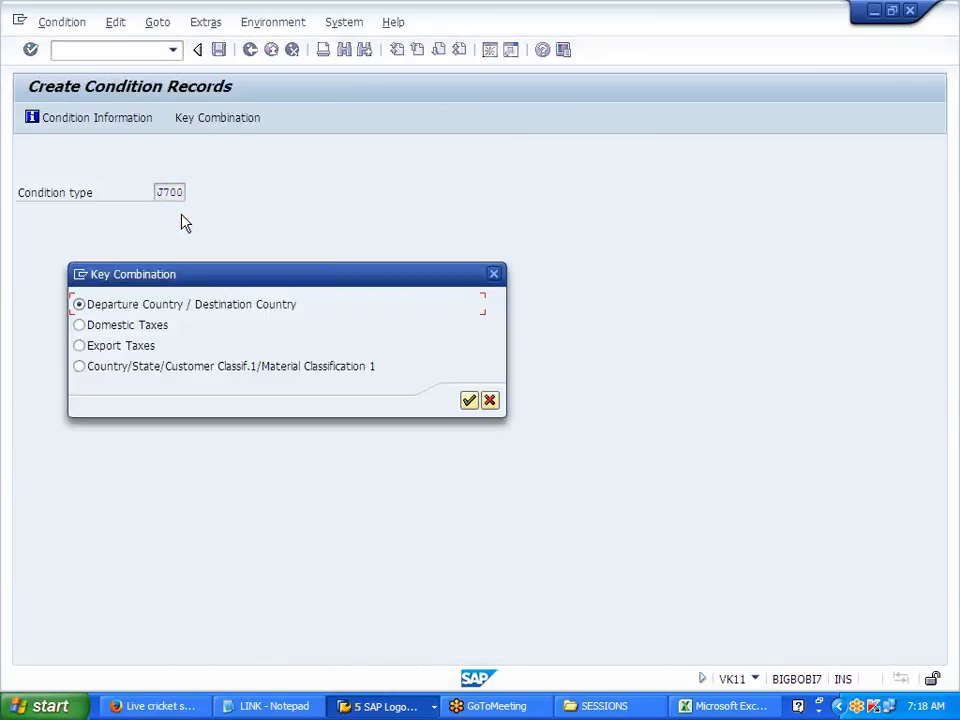
left_click(125, 325)
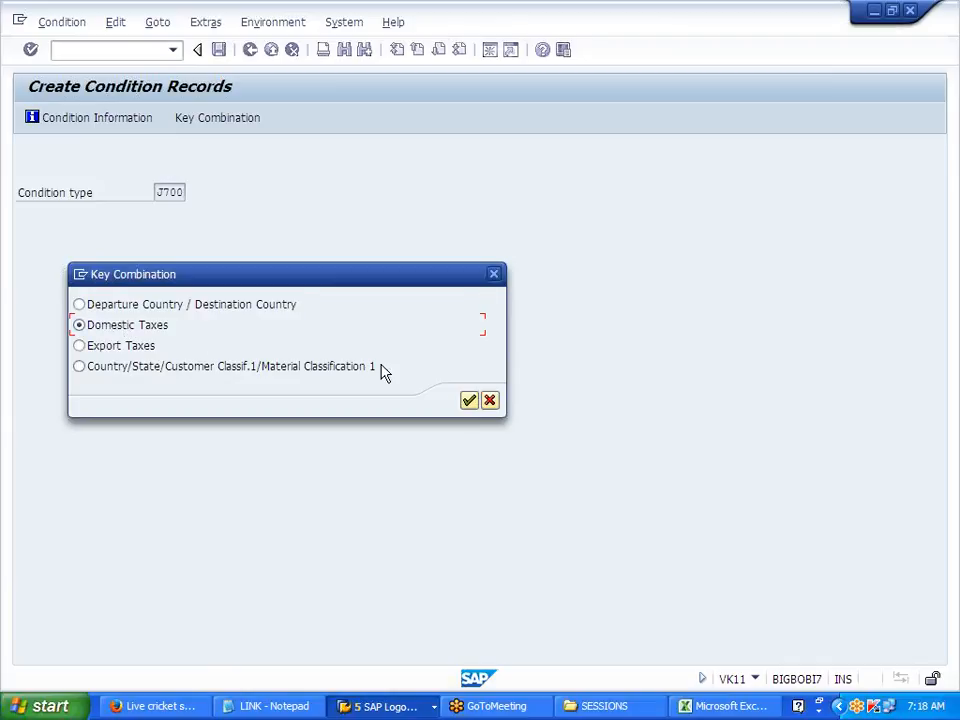
left_click(469, 402)
Enter country US and set both tax classifications of the first domestic taxes row to 1
key("space")
left_click(196, 168)
key("Return")
type("1")
key("Tab")
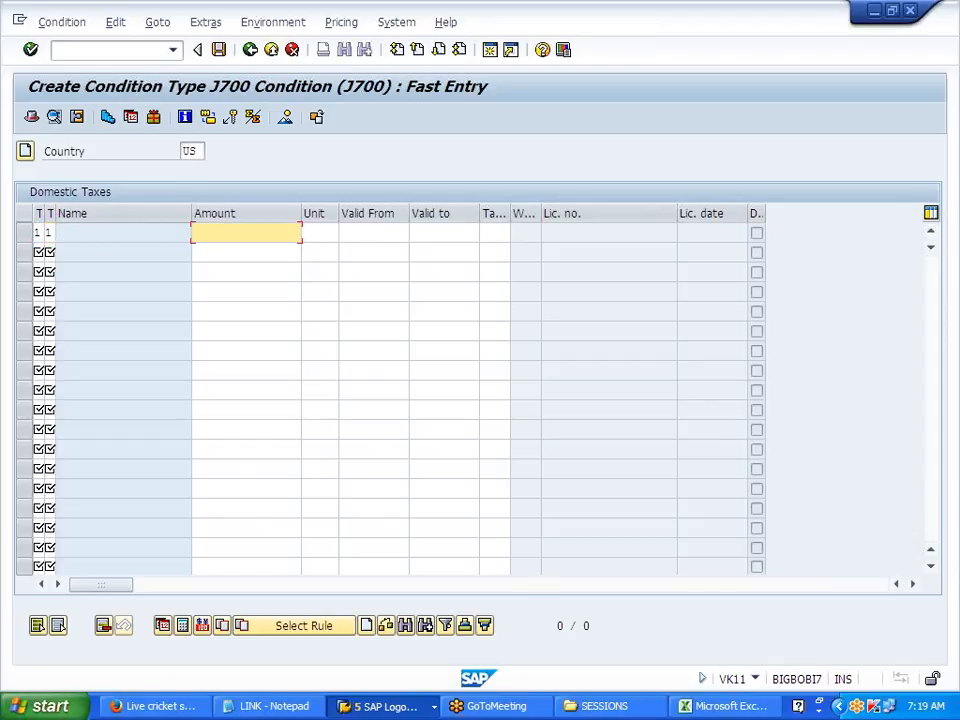
Set the row's validity period from 01012014 to 31122014
key("Tab")
key("Tab")
type("01012014")
key("Tab")
key("space")
left_click(433, 252)
key("Tab")
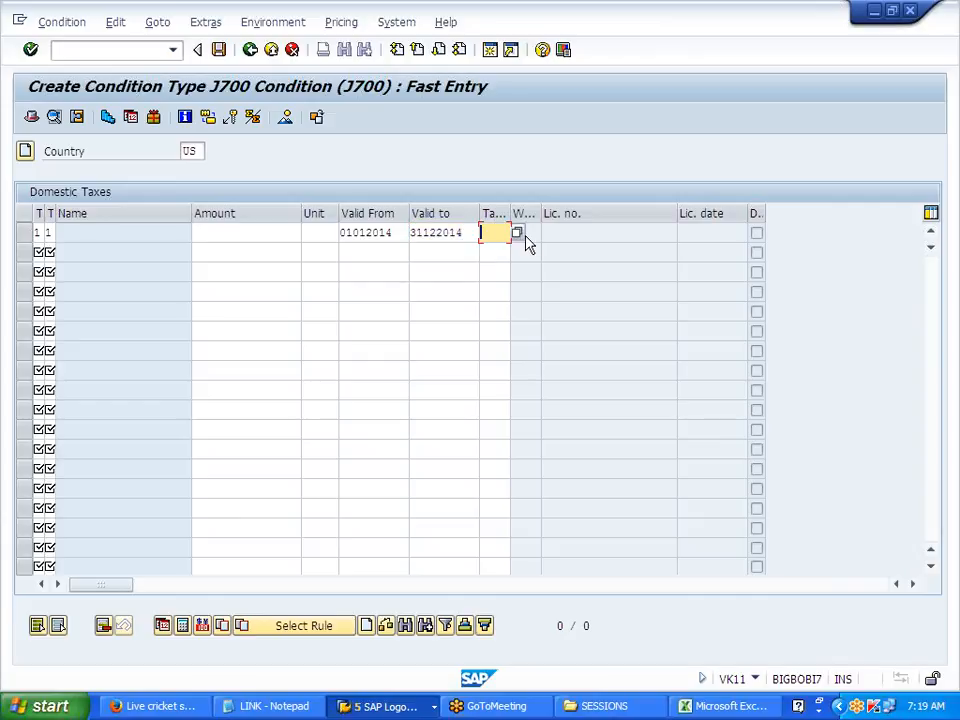
Assign tax code J7 (OUTPUT EXEMPTION) from procedure J700 and save the condition record, accepting the overlapping validity periods
key("Return")
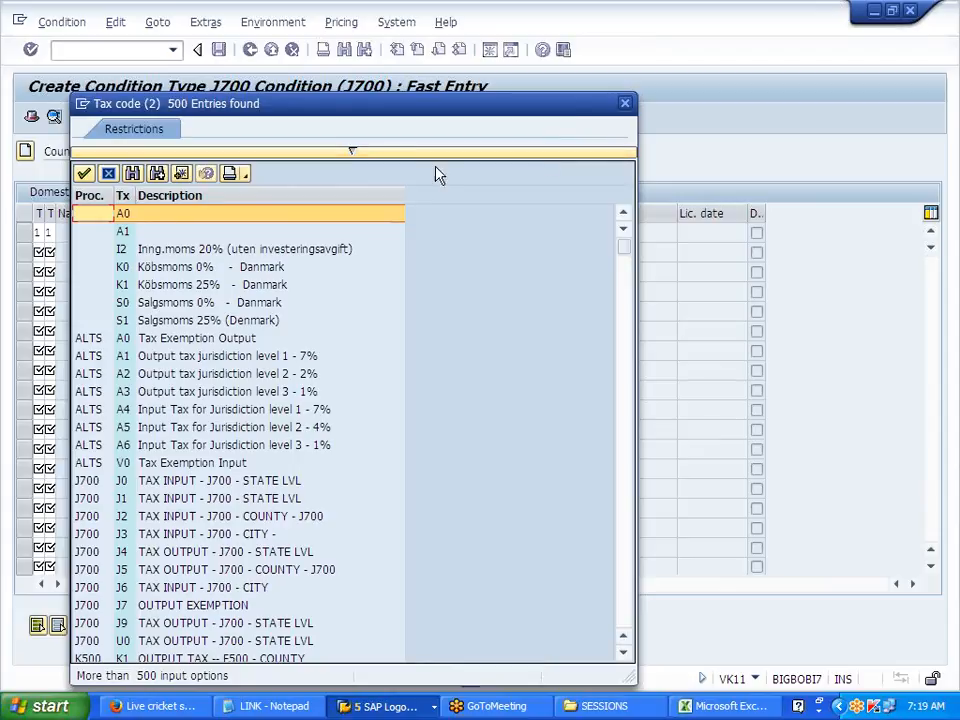
left_click(354, 152)
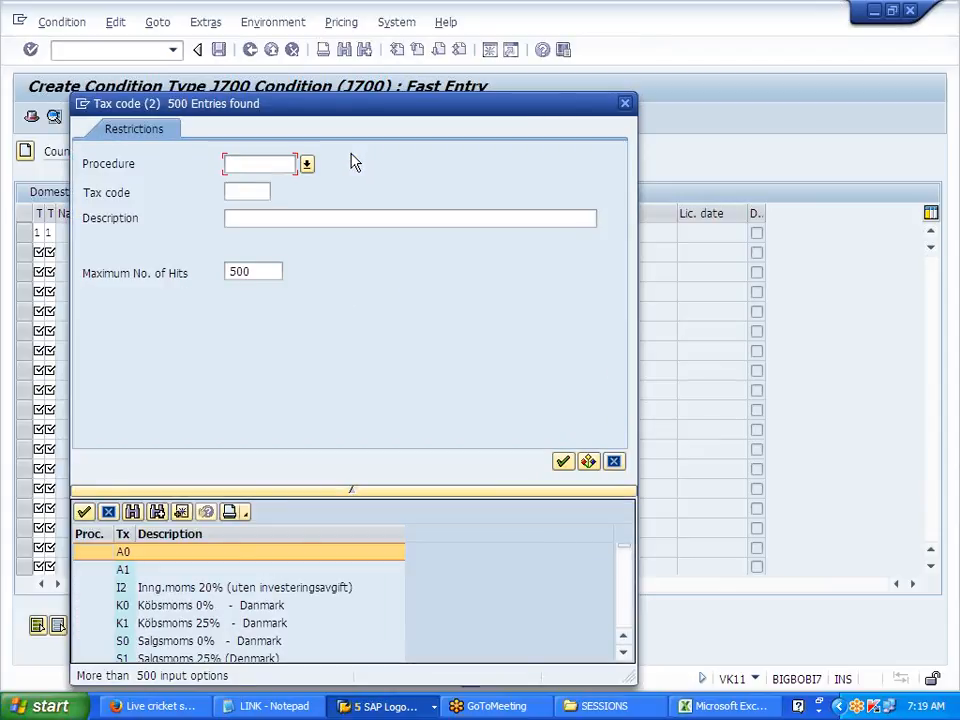
type("j")
key("Return")
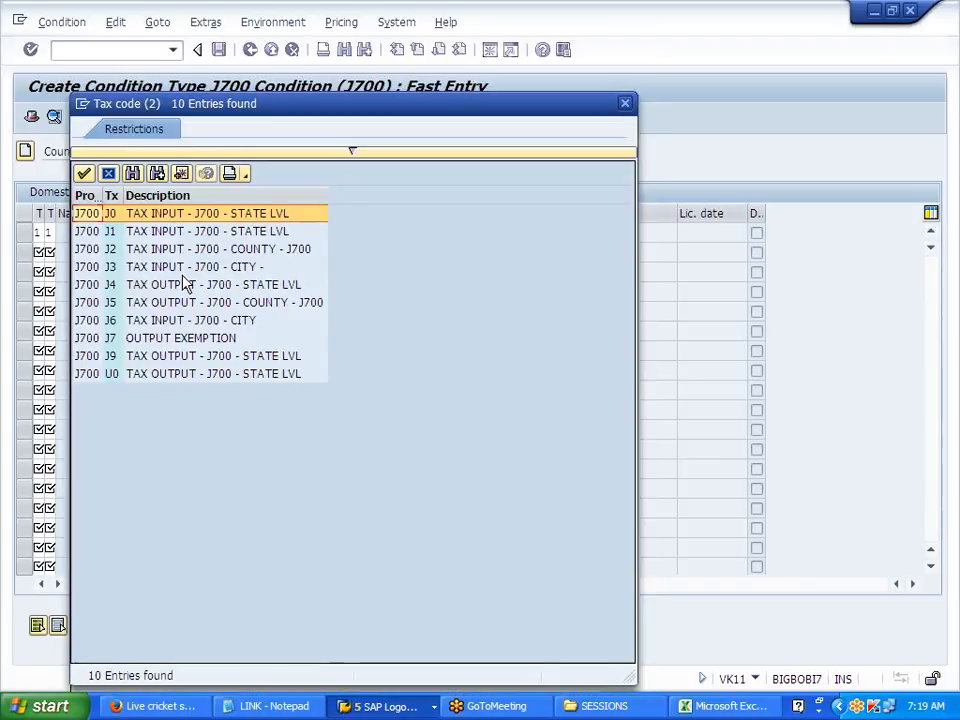
double_click(142, 340)
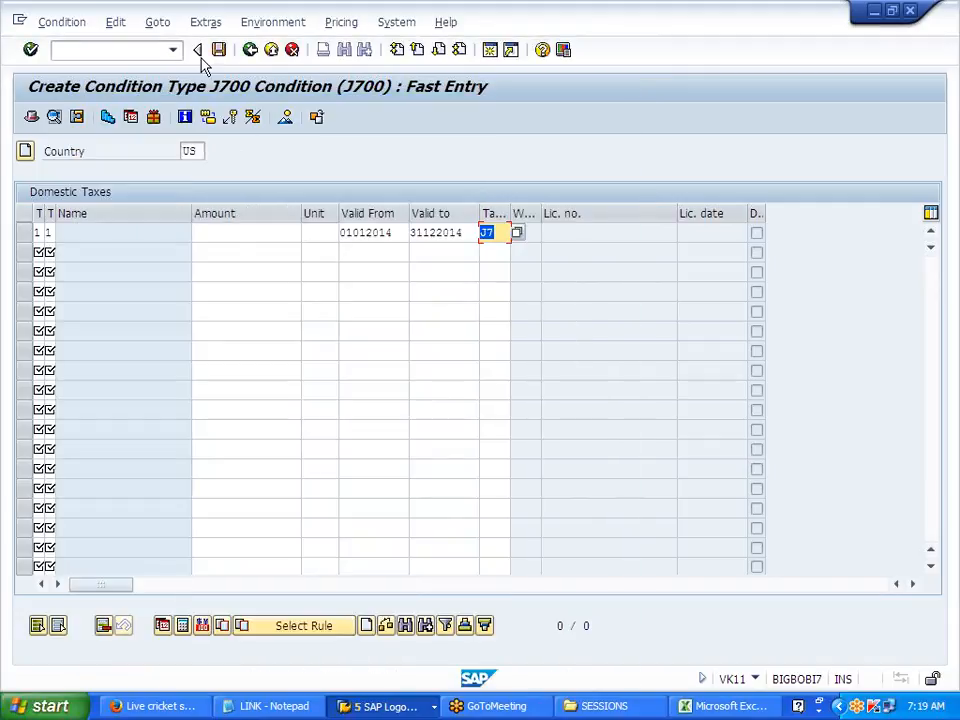
left_click(219, 50)
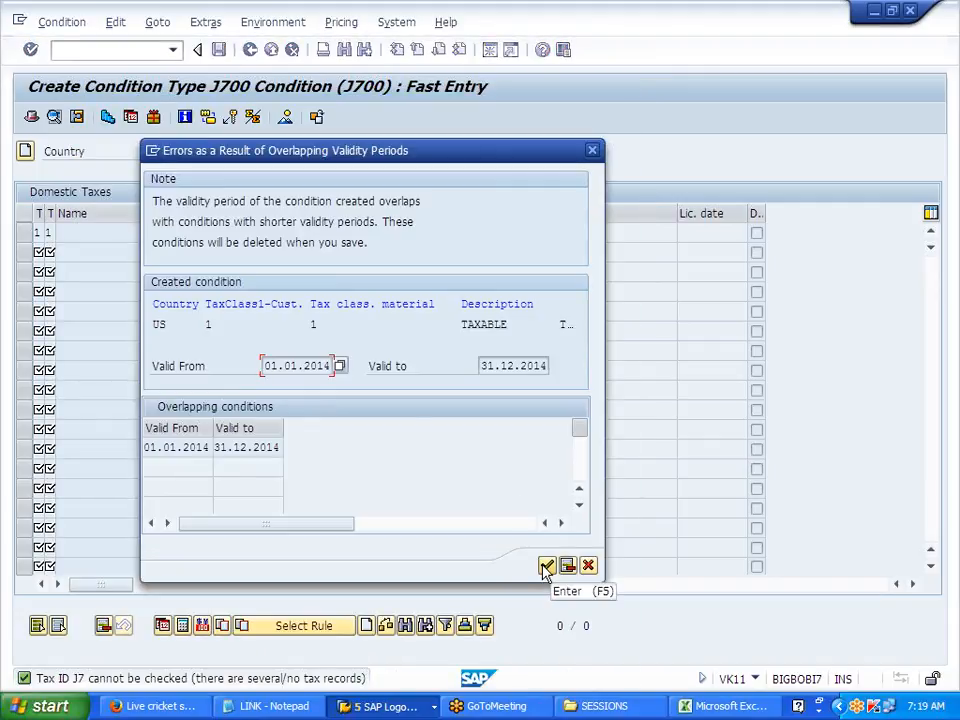
left_click(546, 567)
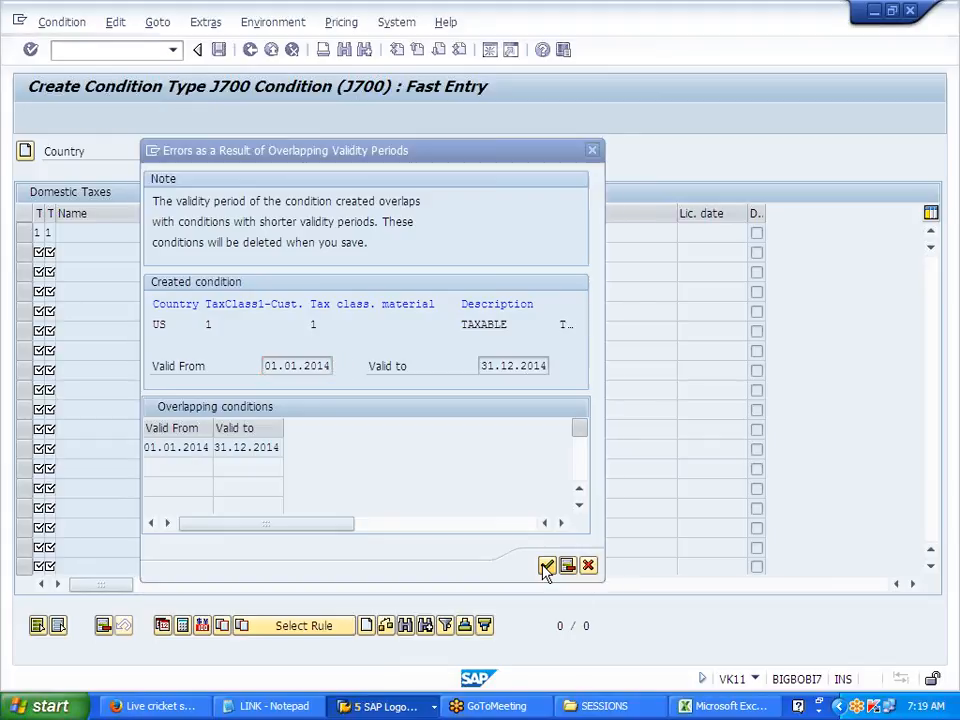
Open transaction VK19 and bring up the tax condition selection for condition type J700 and country US
left_click(70, 49)
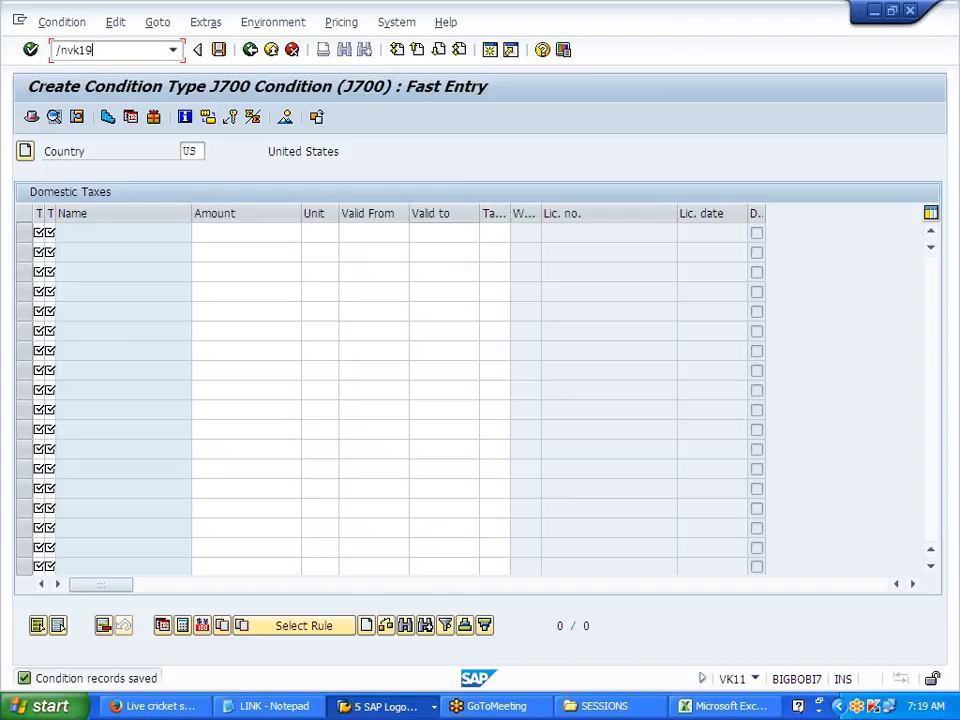
key("Return")
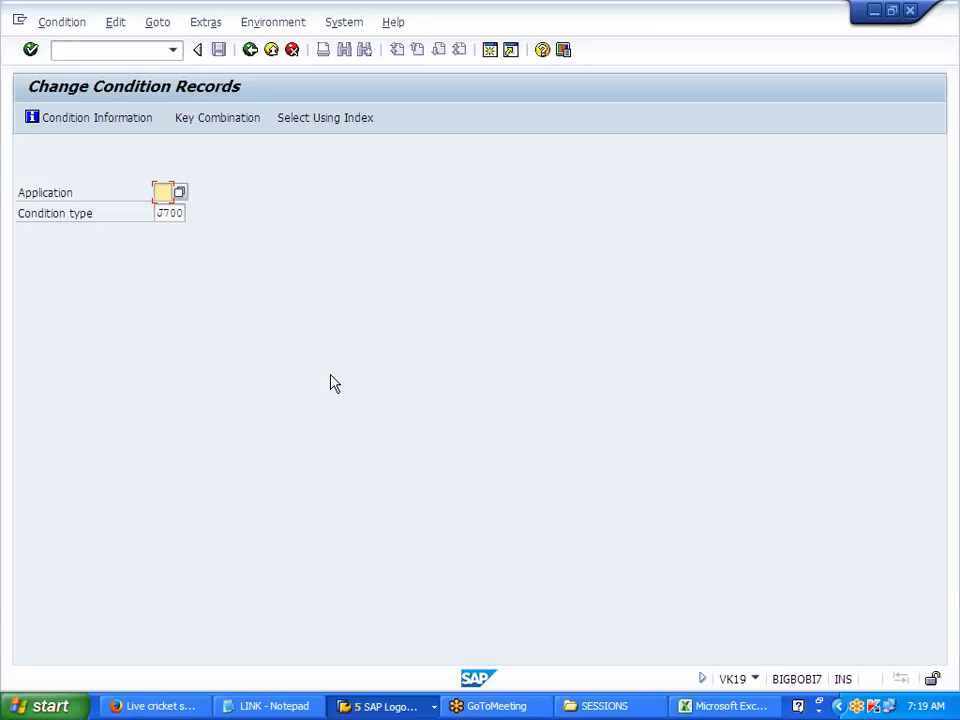
type("T")
left_click(247, 263)
key("Return")
key("Tab")
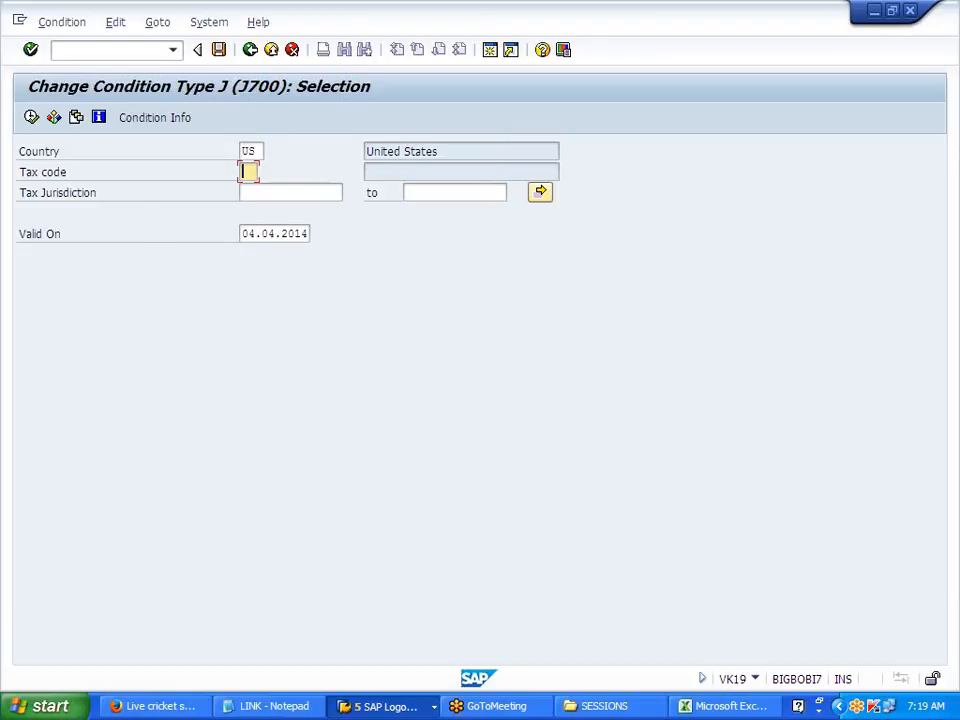
Select the condition records for tax code J7 valid on 01.01.2014 and display them
type("J7")
key("Tab")
key("Tab")
key("Tab")
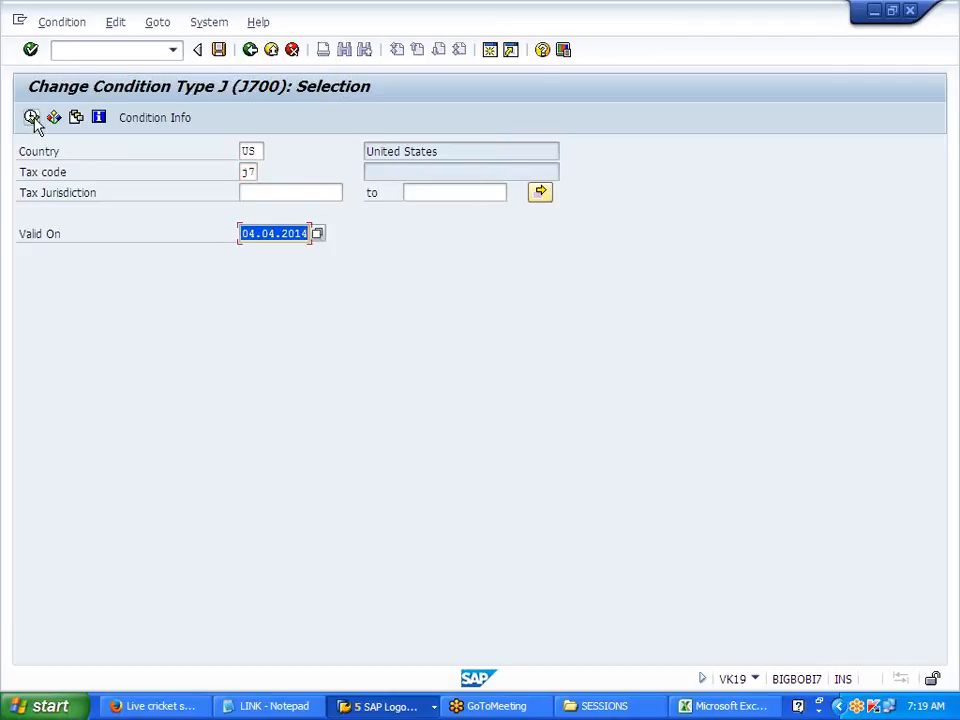
type("01012014")
left_click(31, 117)
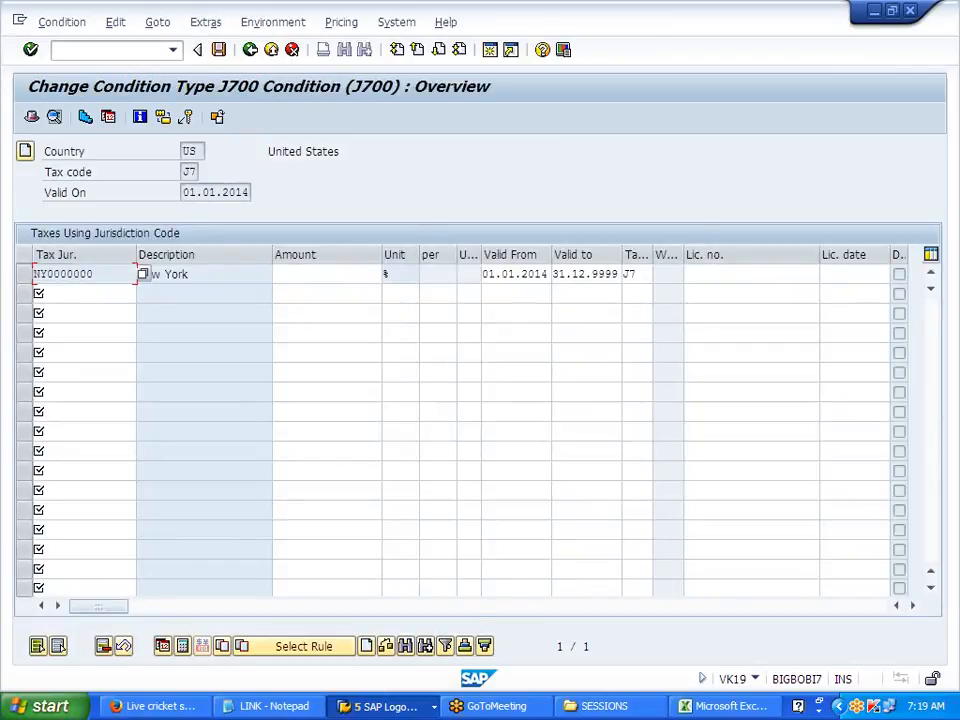
Set the amount of the New York jurisdiction record NY0000000 to 0 % and save the condition record
key("Tab")
left_click_drag(97, 274, 36, 274)
left_click(36, 274)
left_click_drag(190, 274, 144, 274)
left_click(139, 274)
left_click(327, 274)
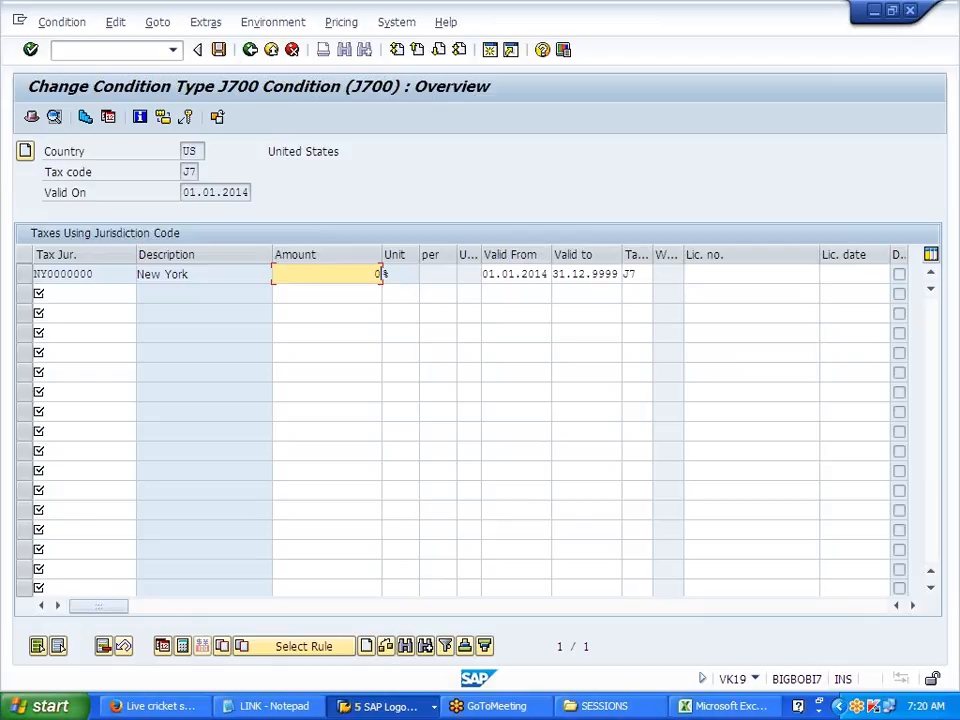
left_click(219, 49)
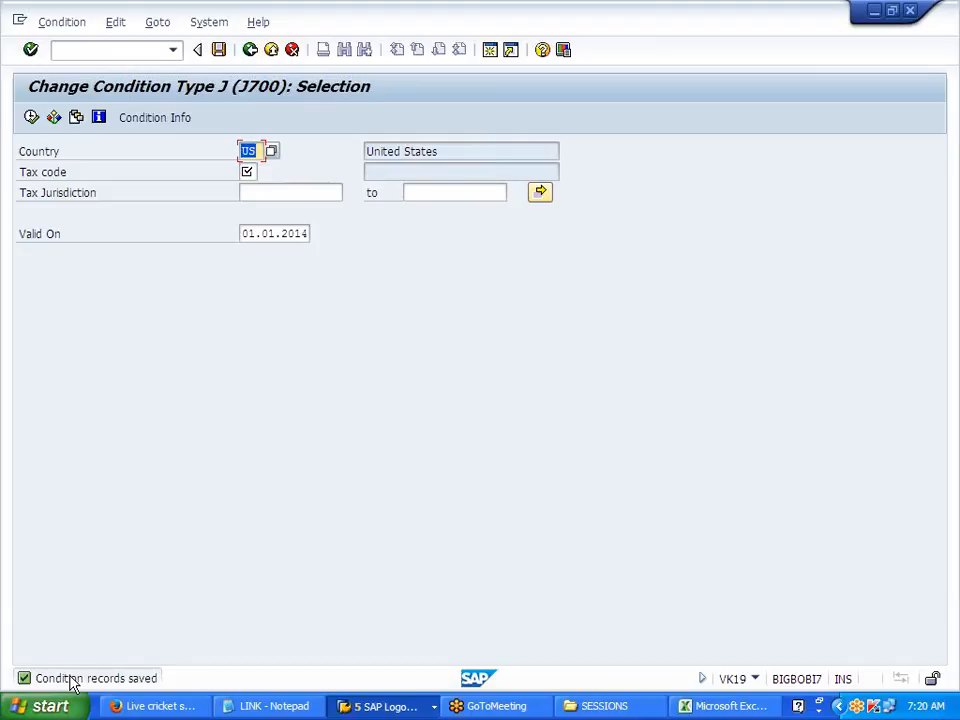
Open transaction FTXP for country US, review the list of available tax codes, and leave the transaction
left_click(247, 172)
left_click(110, 50)
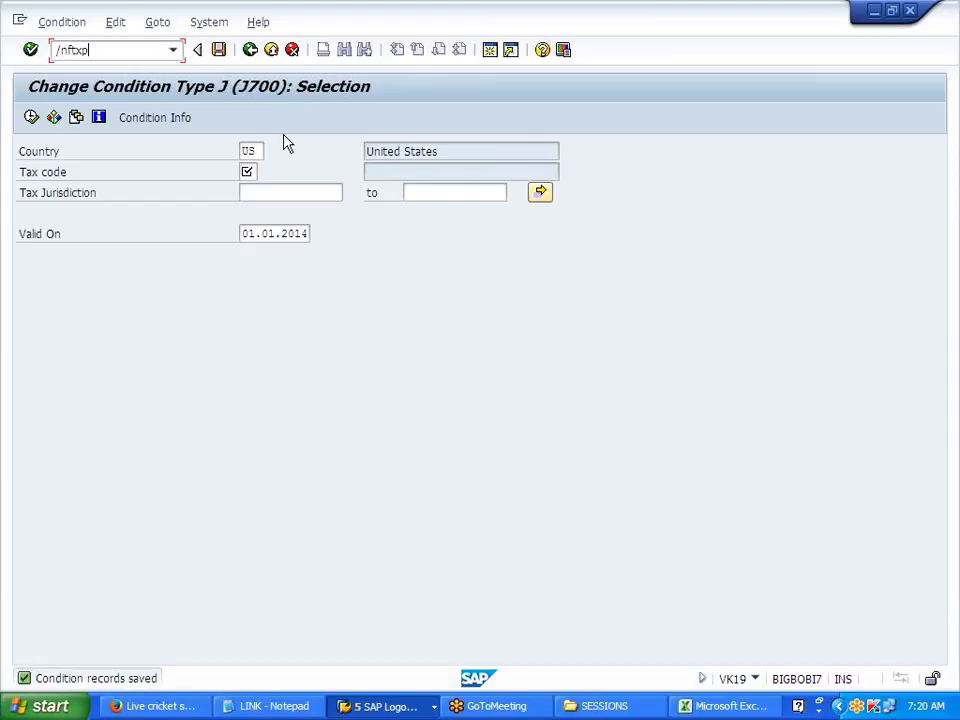
key("Return")
type("us")
key("Return")
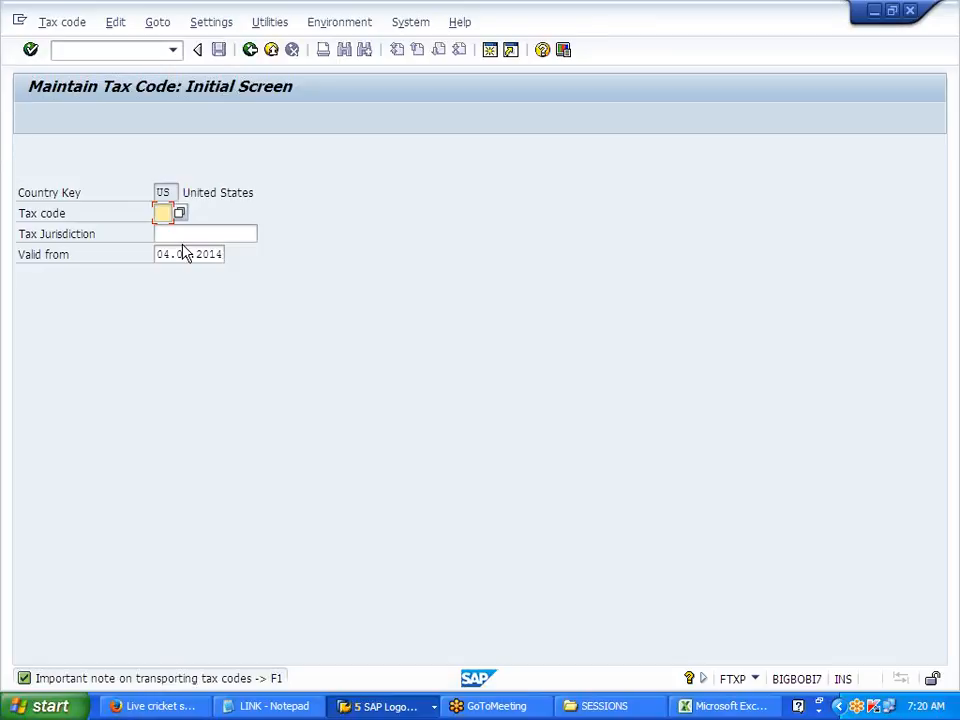
left_click(180, 214)
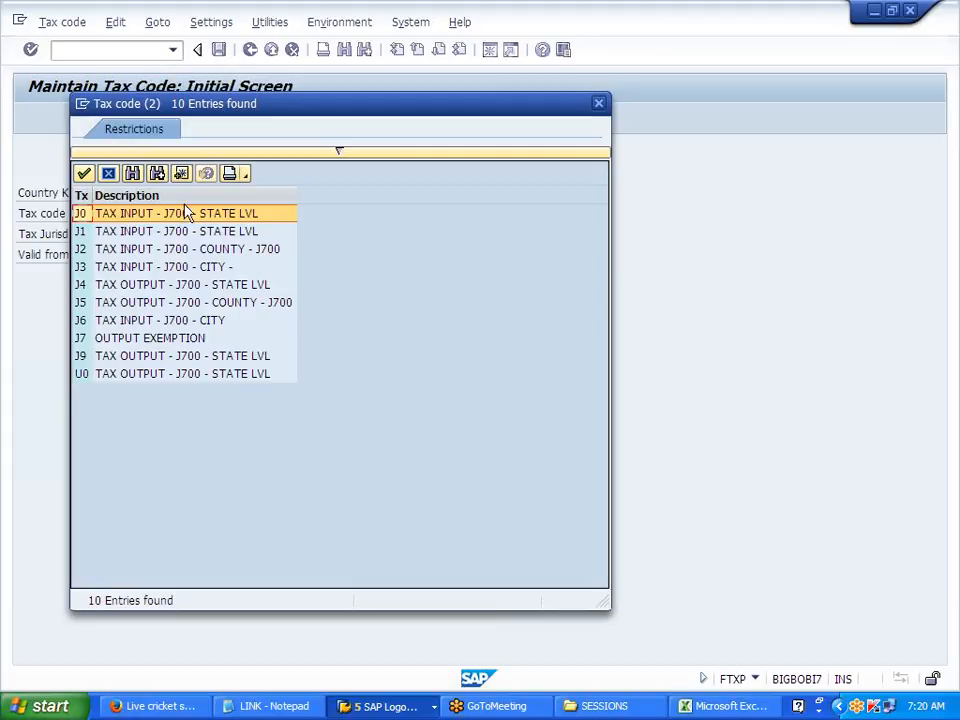
left_click(599, 104)
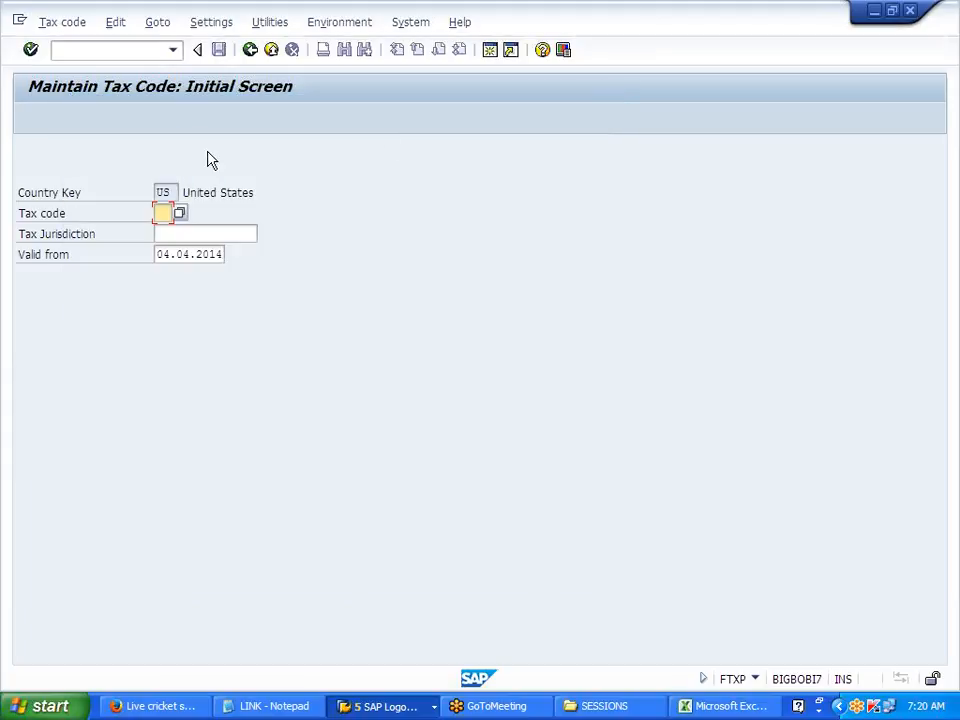
left_click(250, 52)
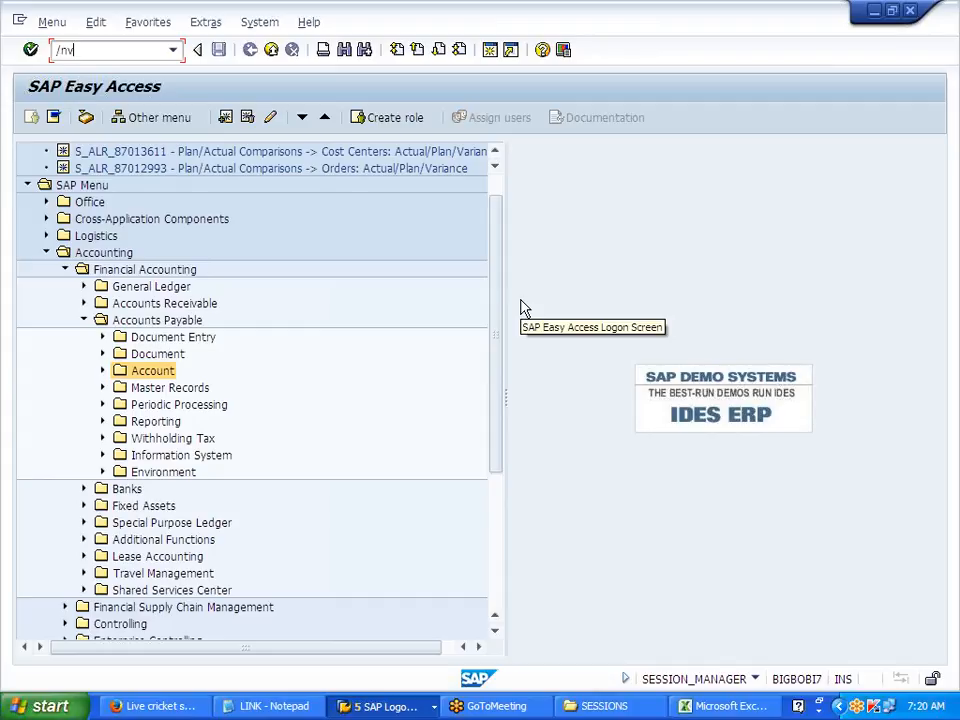
Open transaction VA01 and choose order type OR for a new sales order
type("/nva01")
key("Return")
key("F4")
left_click(170, 211)
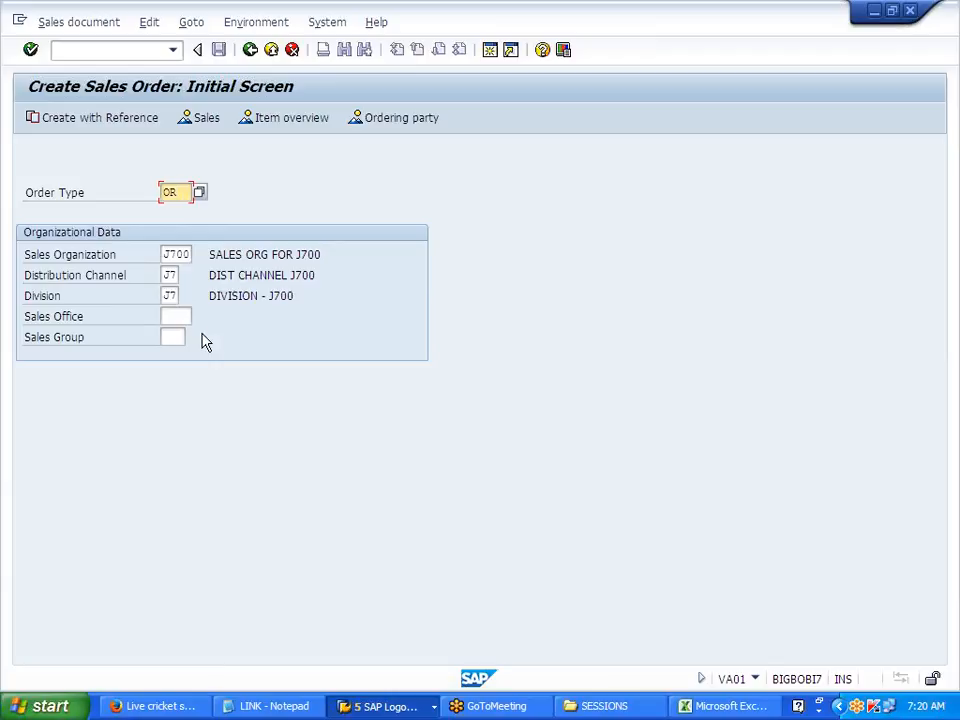
Set sales office J700 and sales group J7, and continue to the order overview
left_click(176, 316)
left_click(183, 338)
left_click(172, 337)
left_click(179, 356)
key("Return")
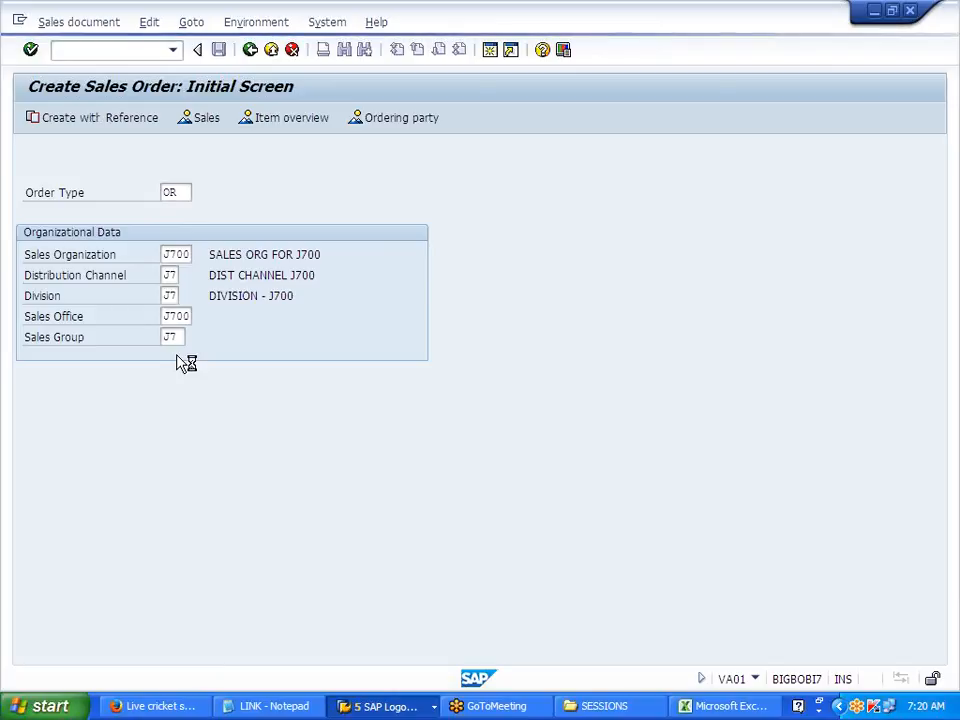
Enter the customer number as sold-to party and add material J700FG with order quantity 1
left_click(165, 172)
left_click(165, 189)
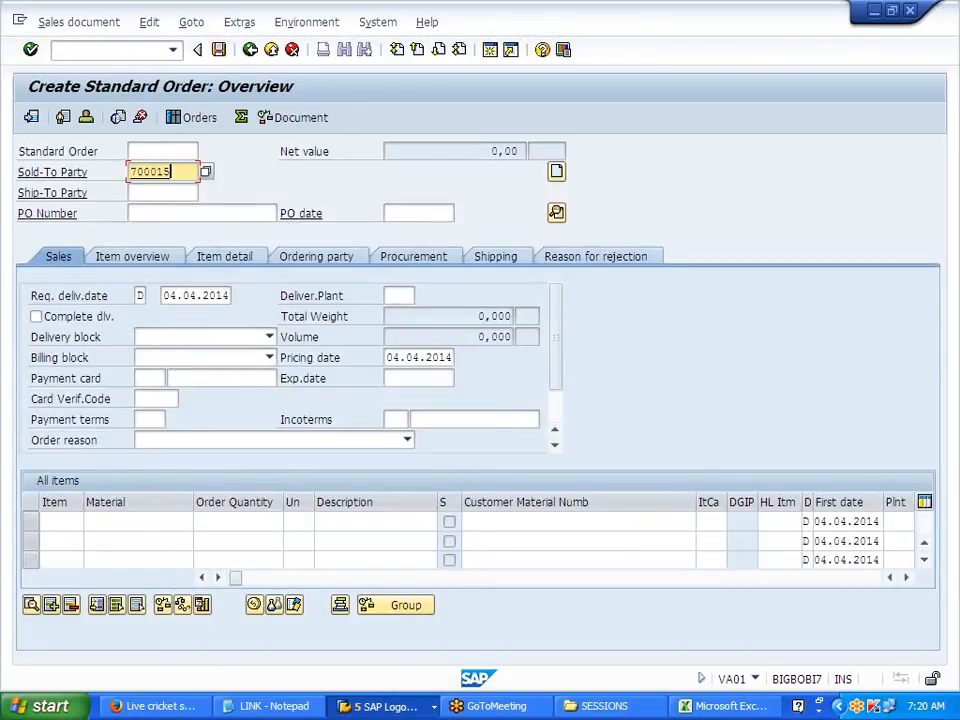
left_click(135, 521)
left_click(144, 539)
left_click(238, 521)
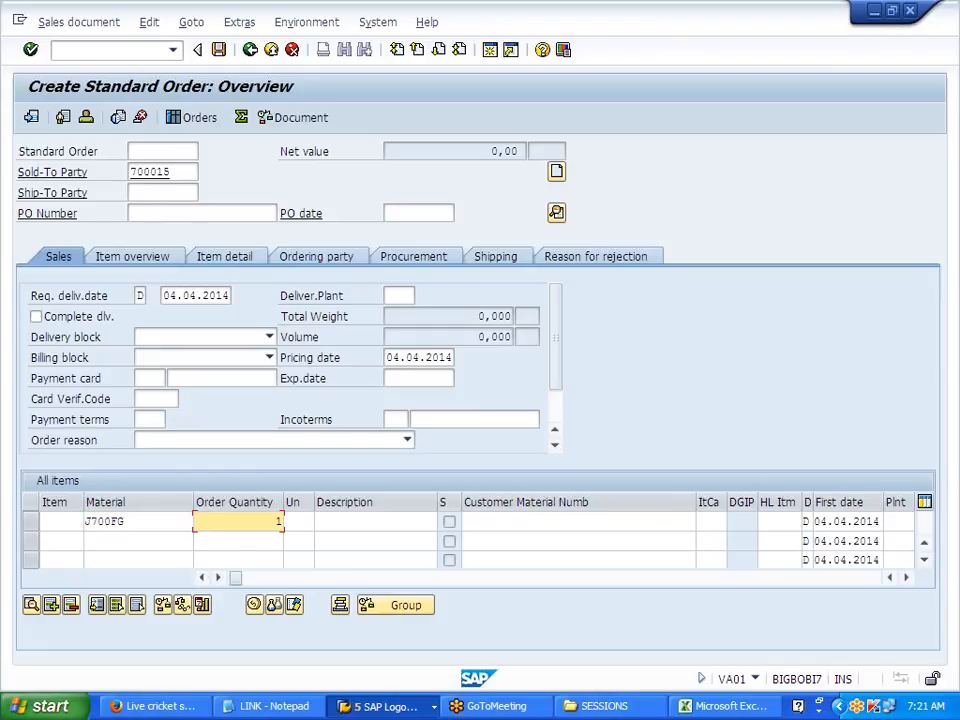
key("Return")
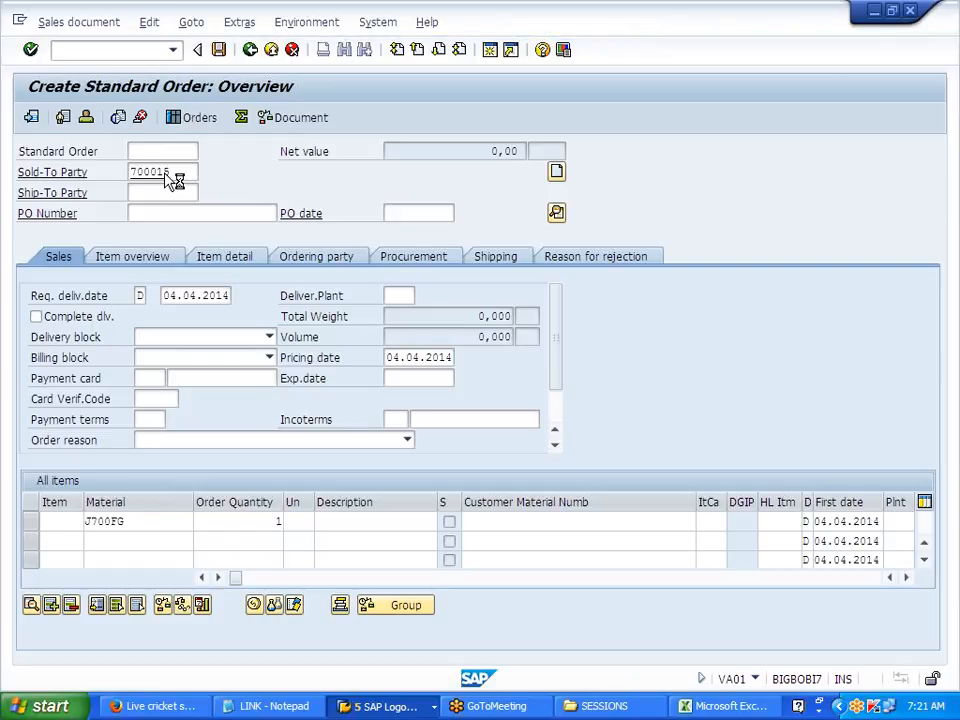
Set the storage location of item 10 to JFG in its shipping data and return to the order overview
double_click(94, 521)
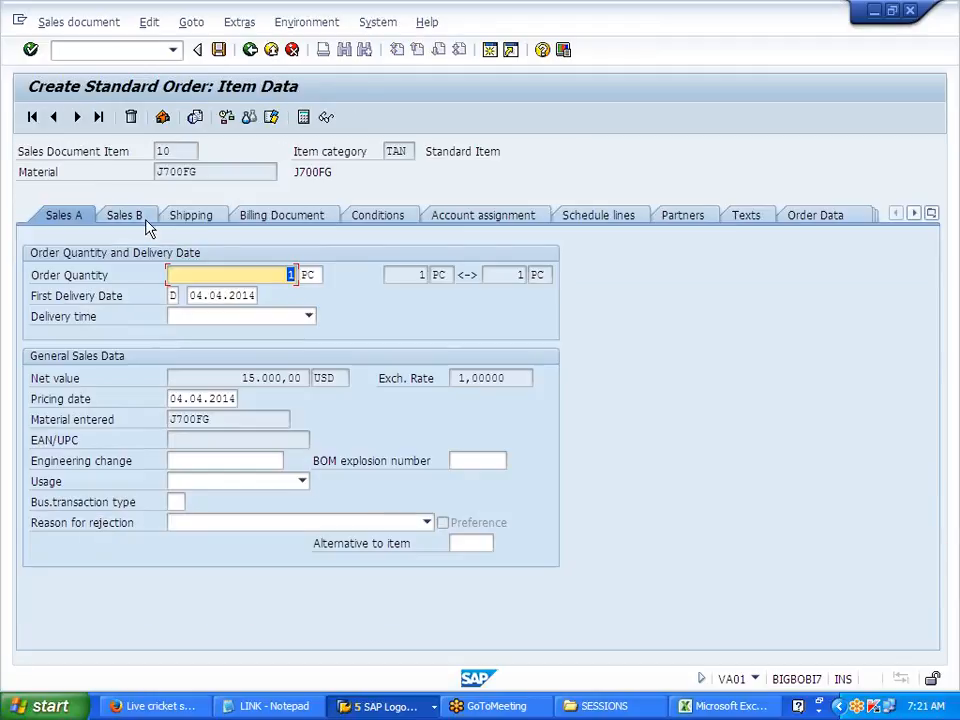
left_click(196, 219)
left_click(425, 357)
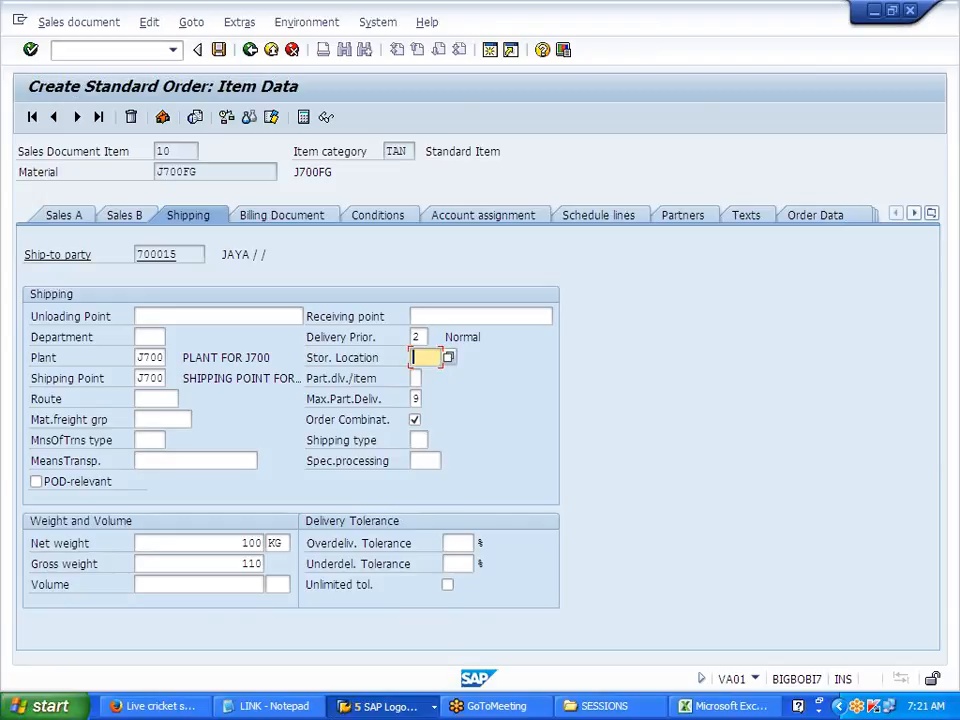
key("Down")
key("Down")
key("Return")
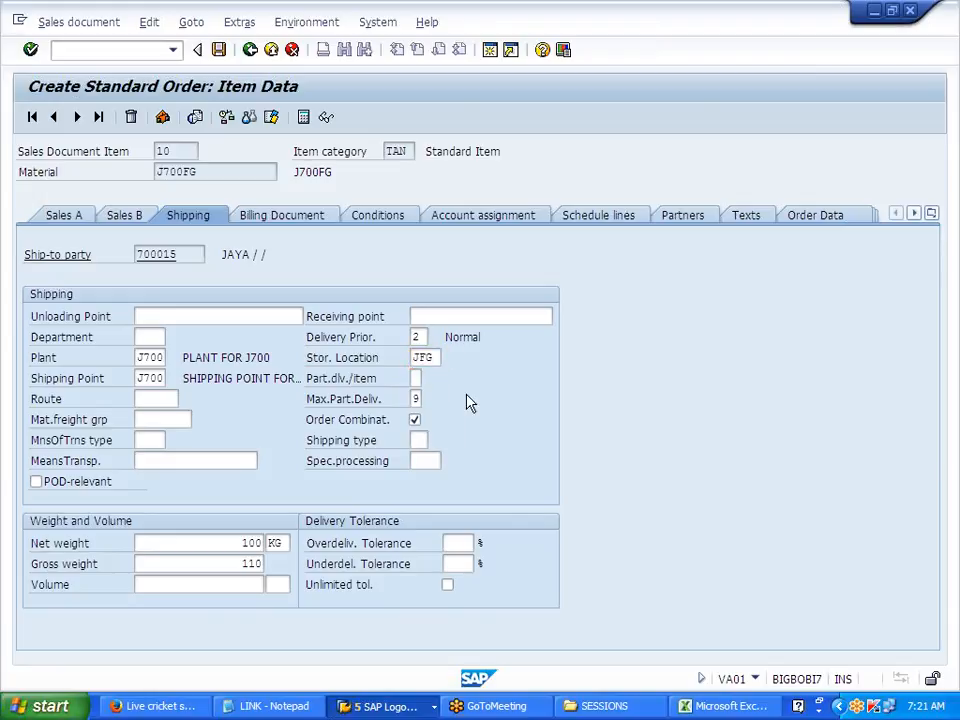
key("Return")
left_click(250, 49)
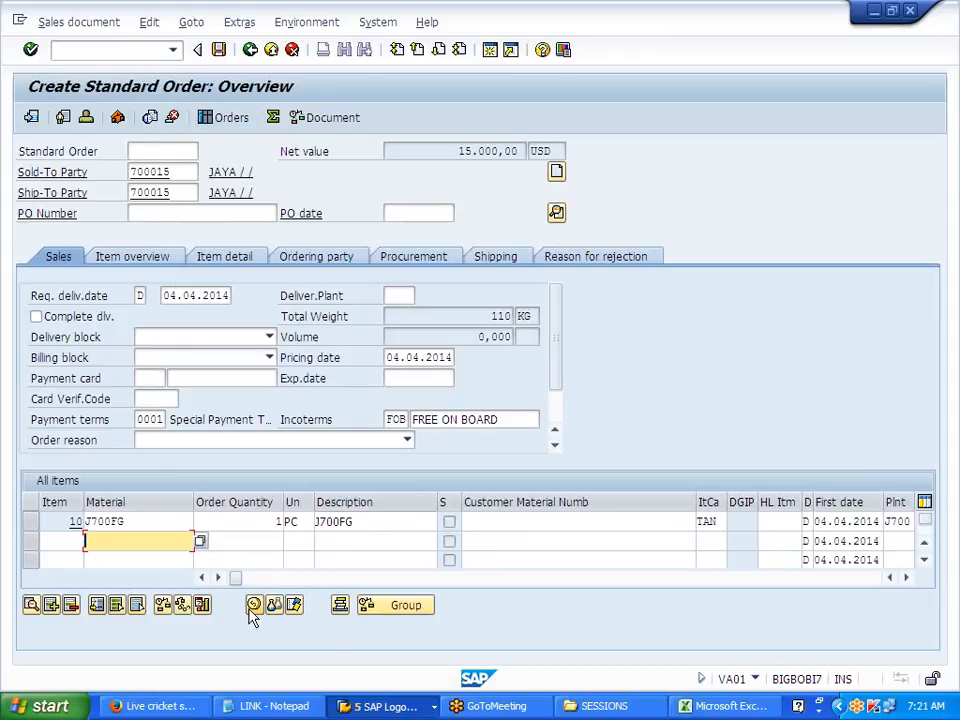
Examine the order's net value and the order quantity of item 10
left_click_drag(458, 151, 522, 152)
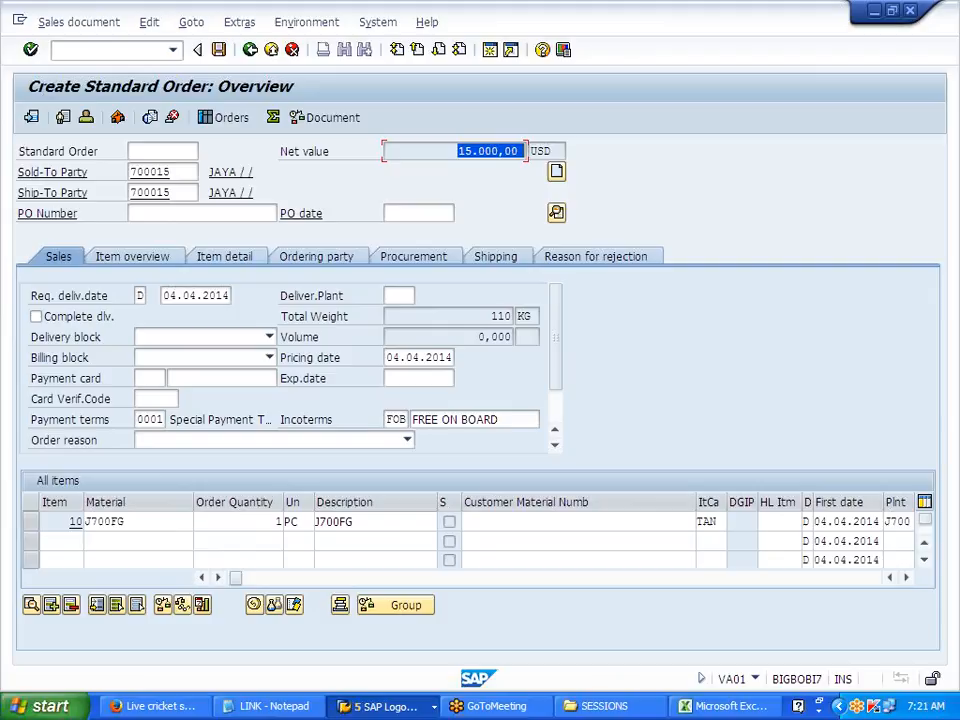
left_click(524, 151)
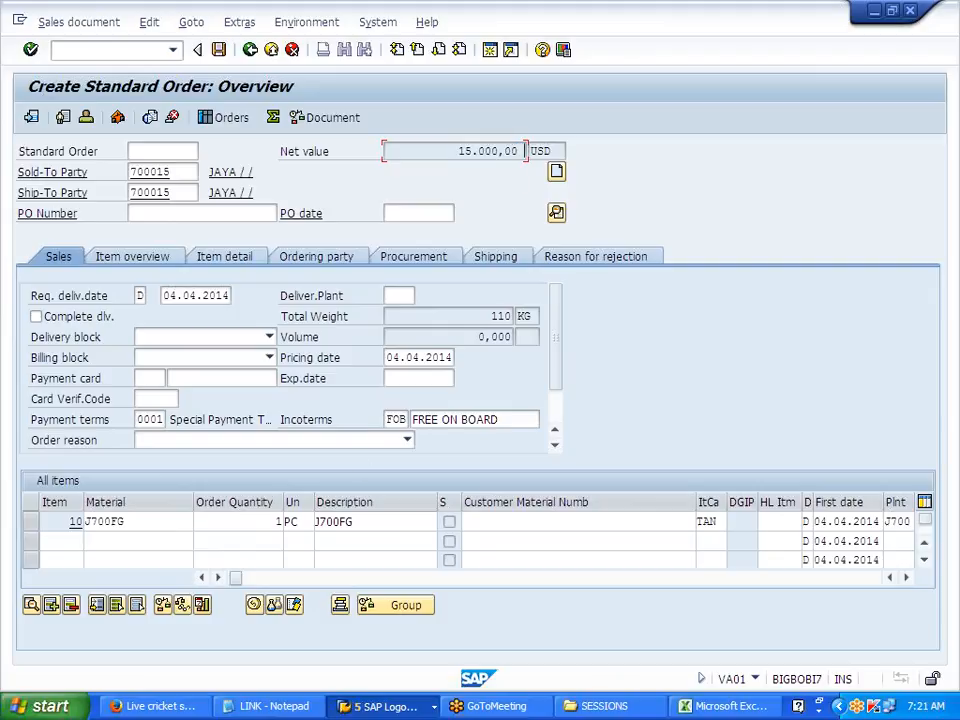
left_click(278, 521)
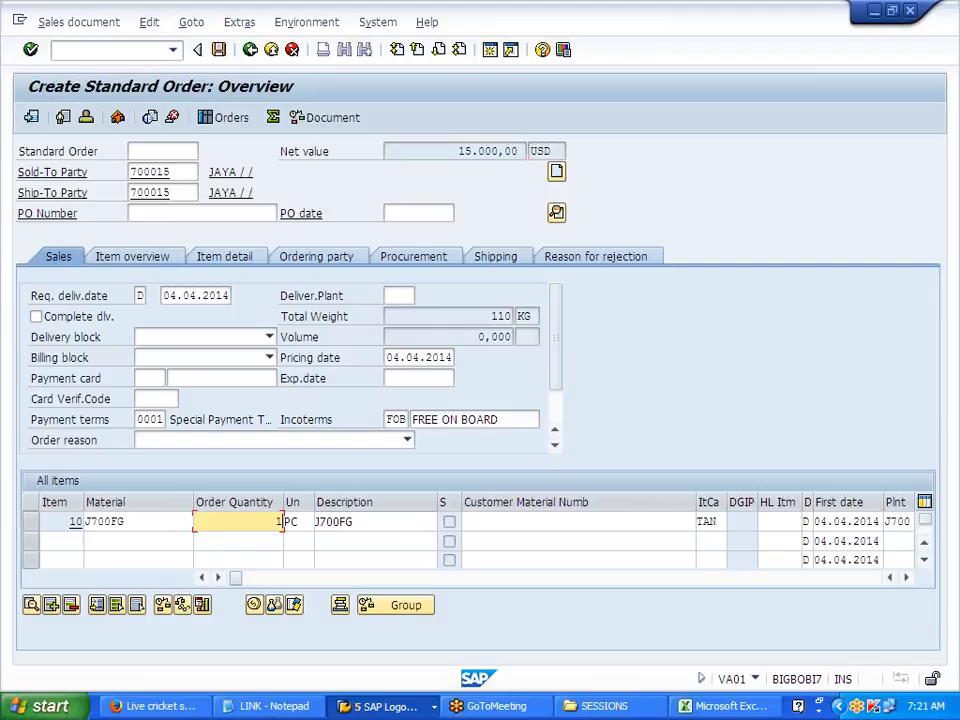
Set the order quantity of item 10 to 10, check the net value, and save the standard order
key("Return")
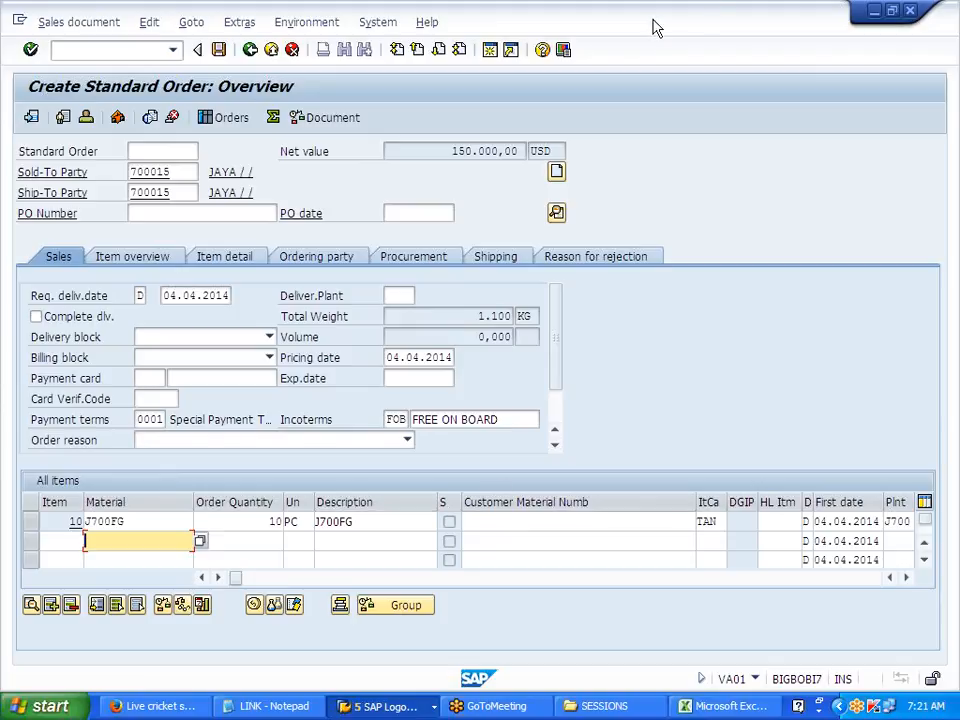
left_click_drag(451, 151, 514, 151)
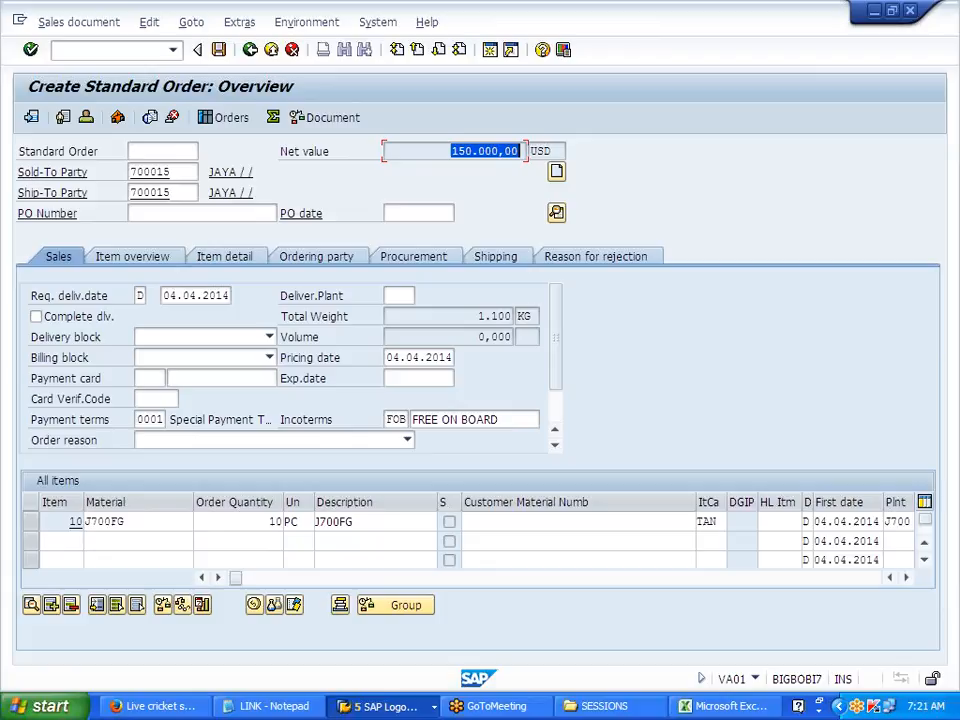
left_click(519, 151)
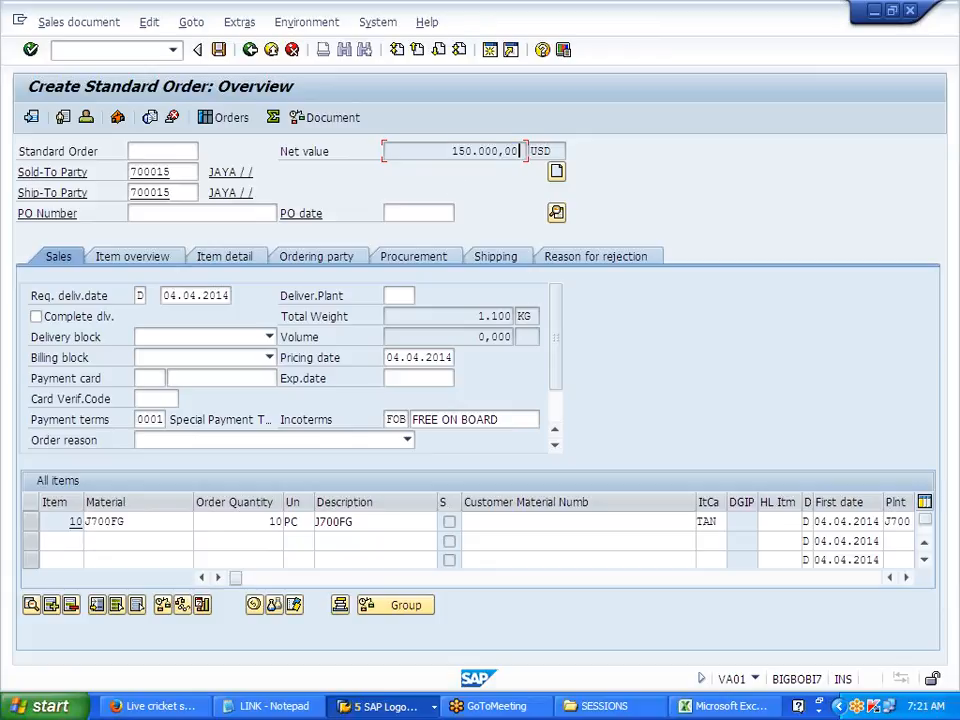
left_click(156, 24)
left_click(203, 253)
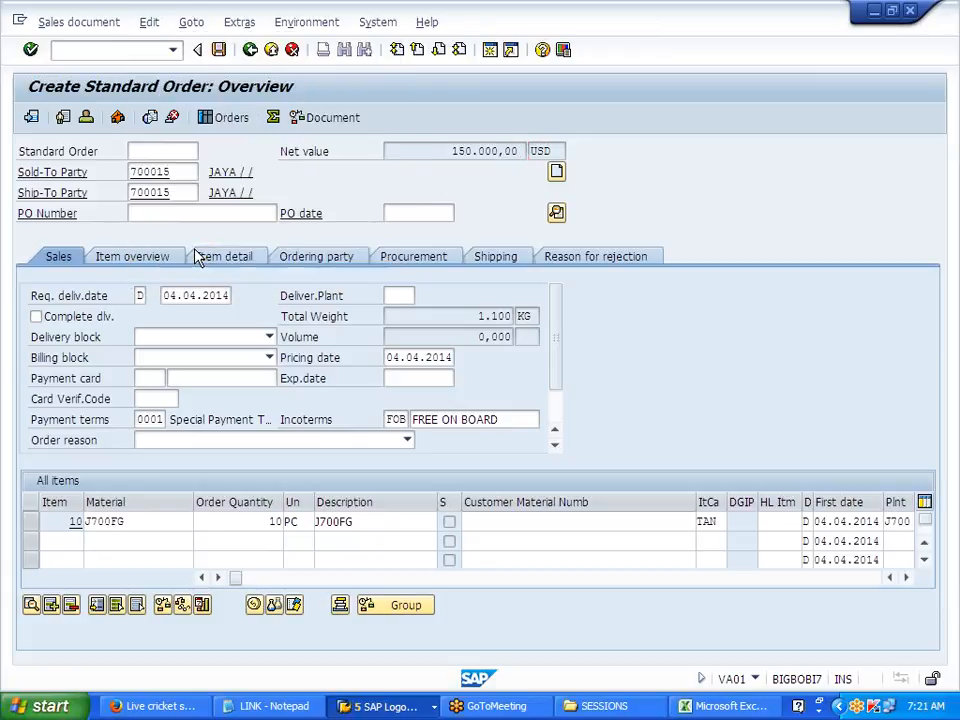
left_click(218, 50)
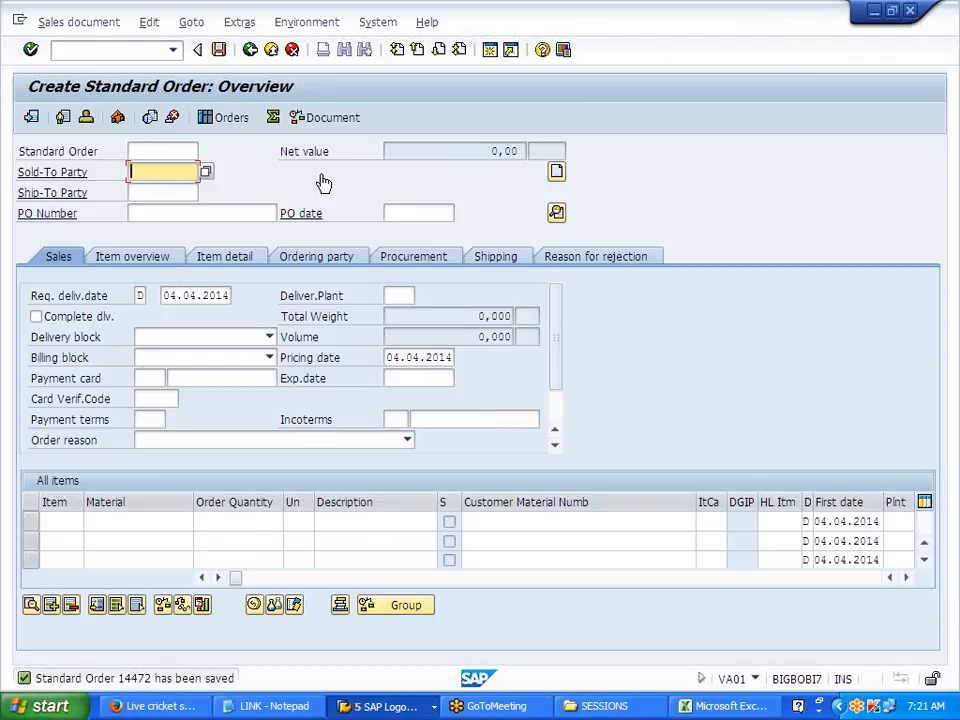
Open the saved standard order for changing and display the pricing conditions of item 10
left_click(75, 24)
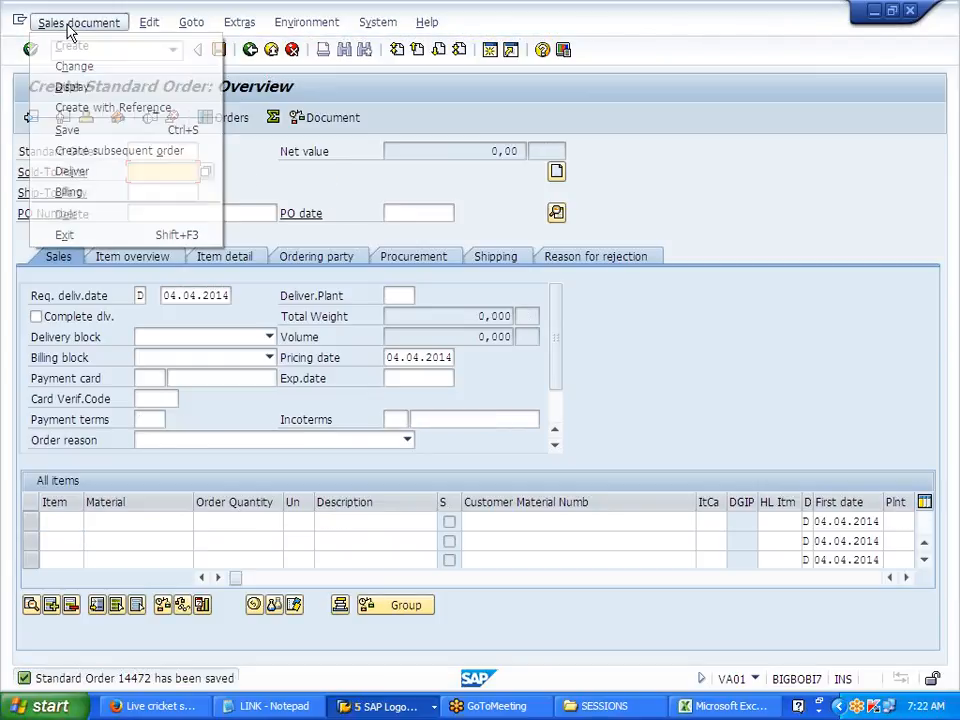
left_click(103, 72)
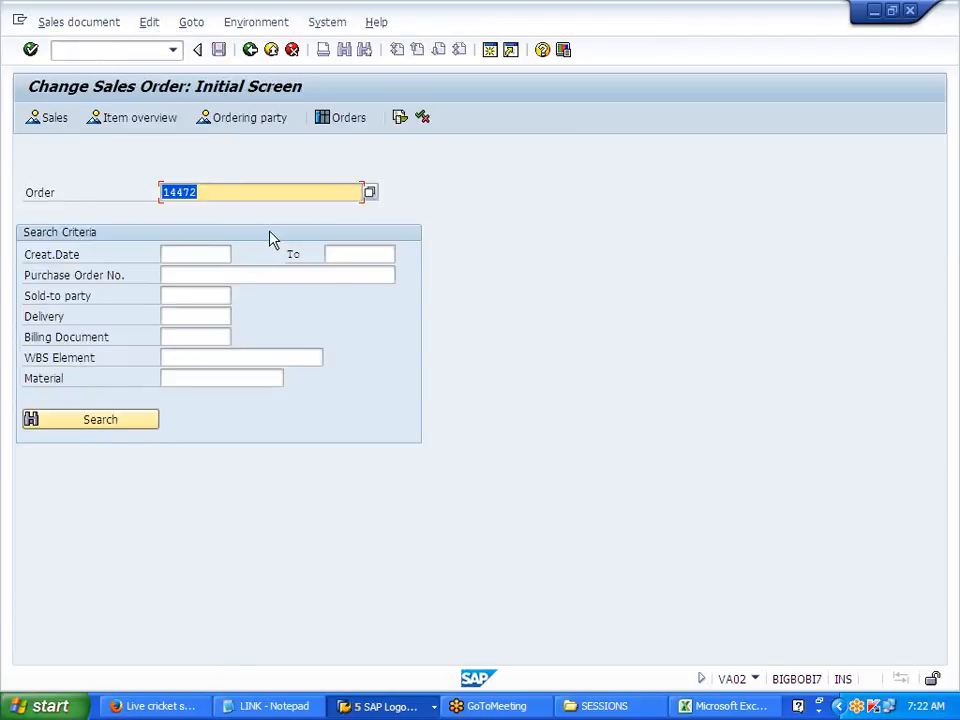
key("Return")
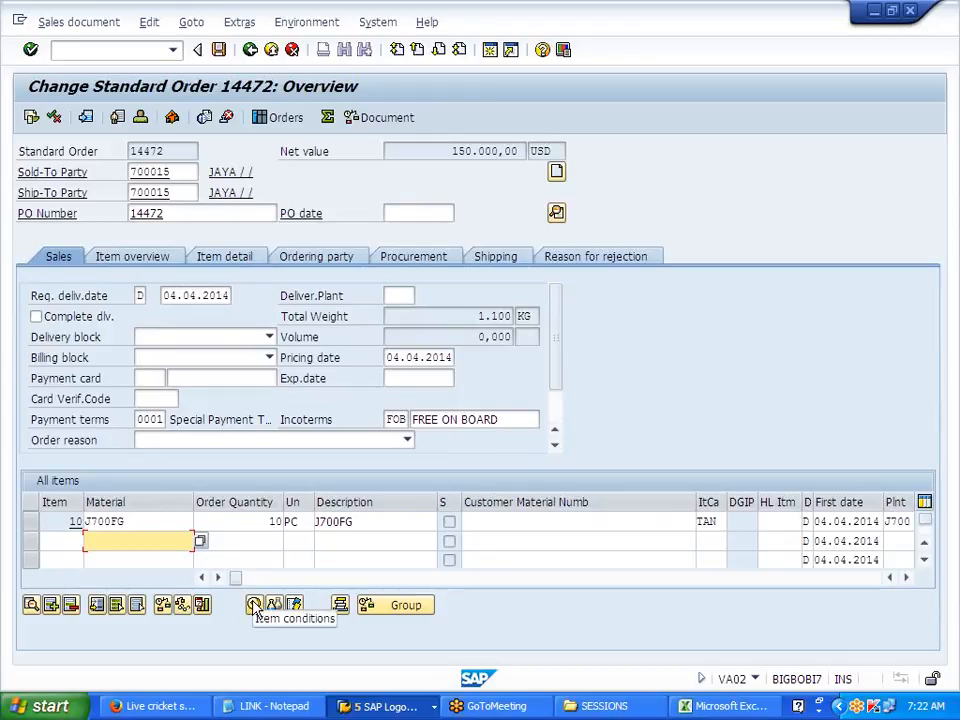
left_click(253, 605)
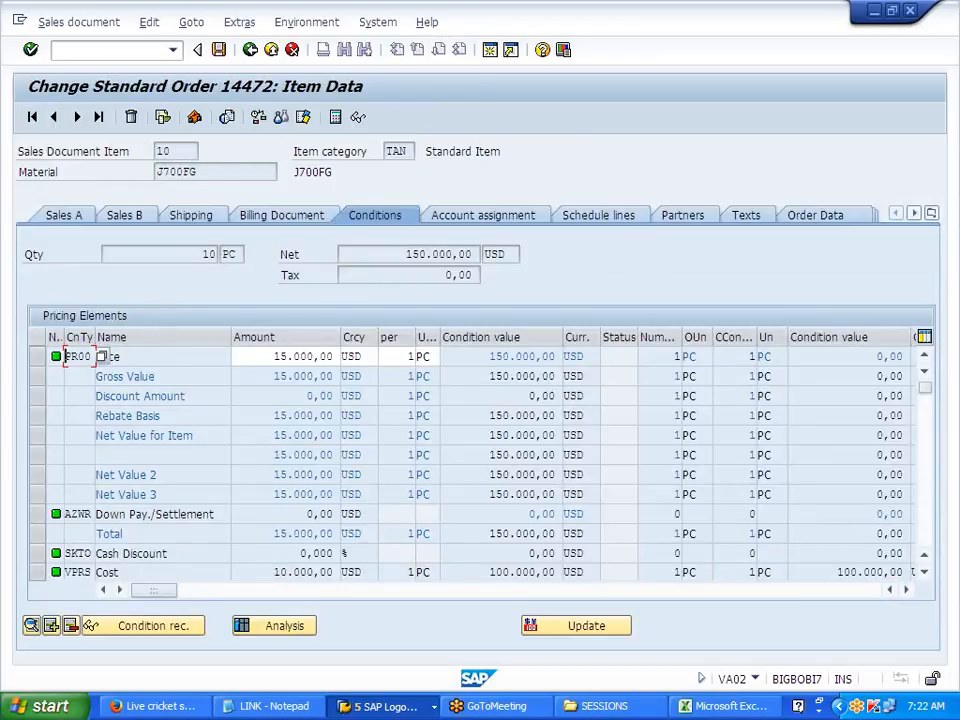
Add condition type J700 to the pricing elements of item 10 and save the order
left_click(68, 553)
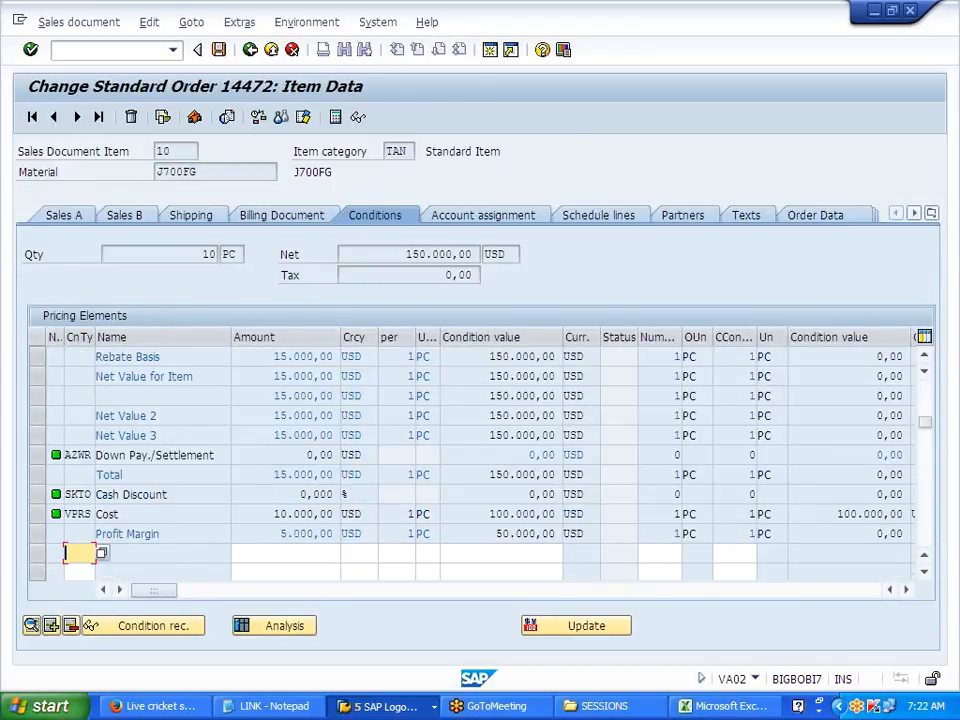
scroll(290, 468, "up", 1)
scroll(290, 468, "down", 1)
type("J700")
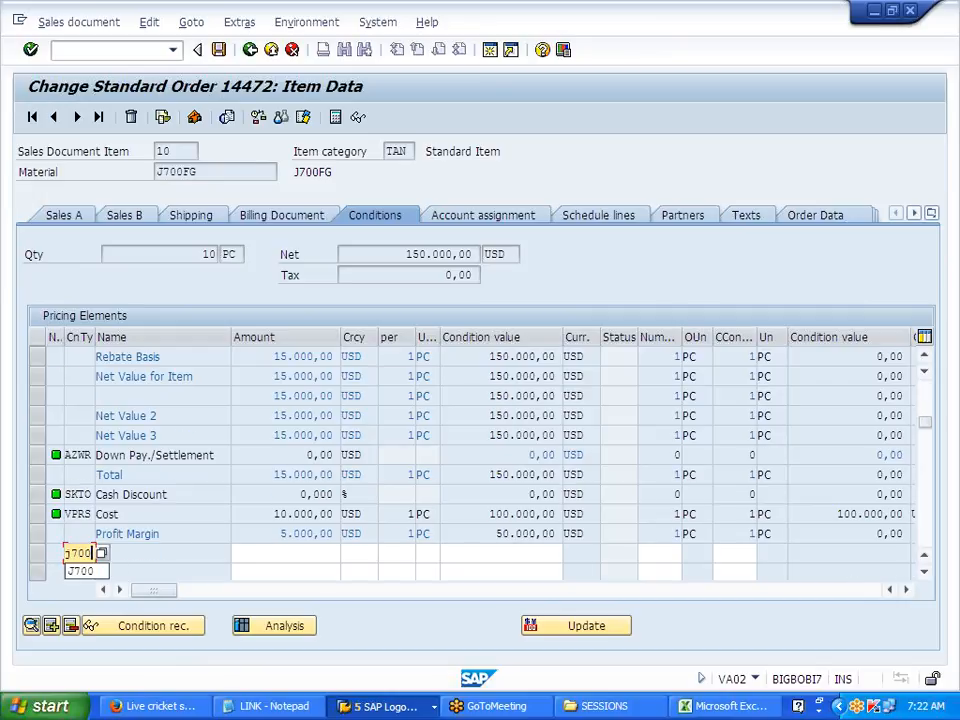
key("Tab")
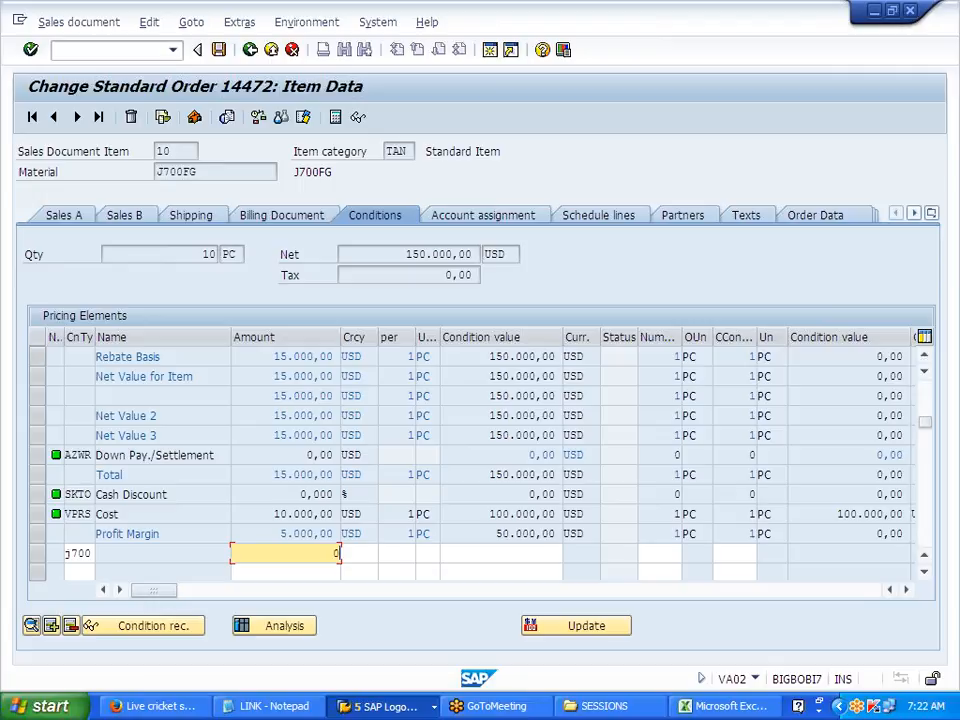
key("Return")
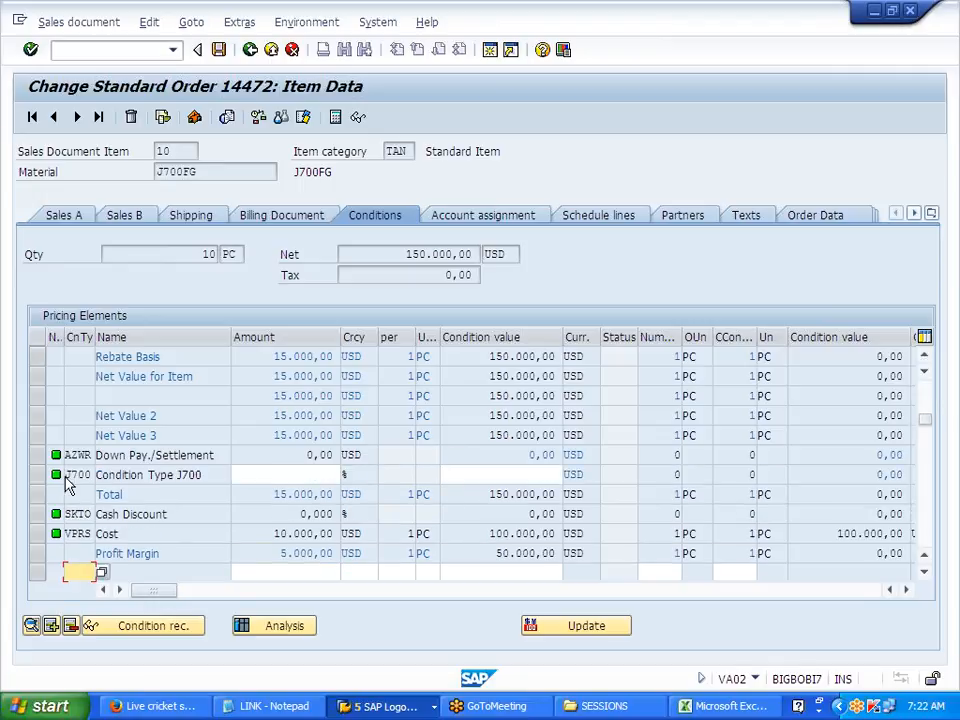
double_click(78, 475)
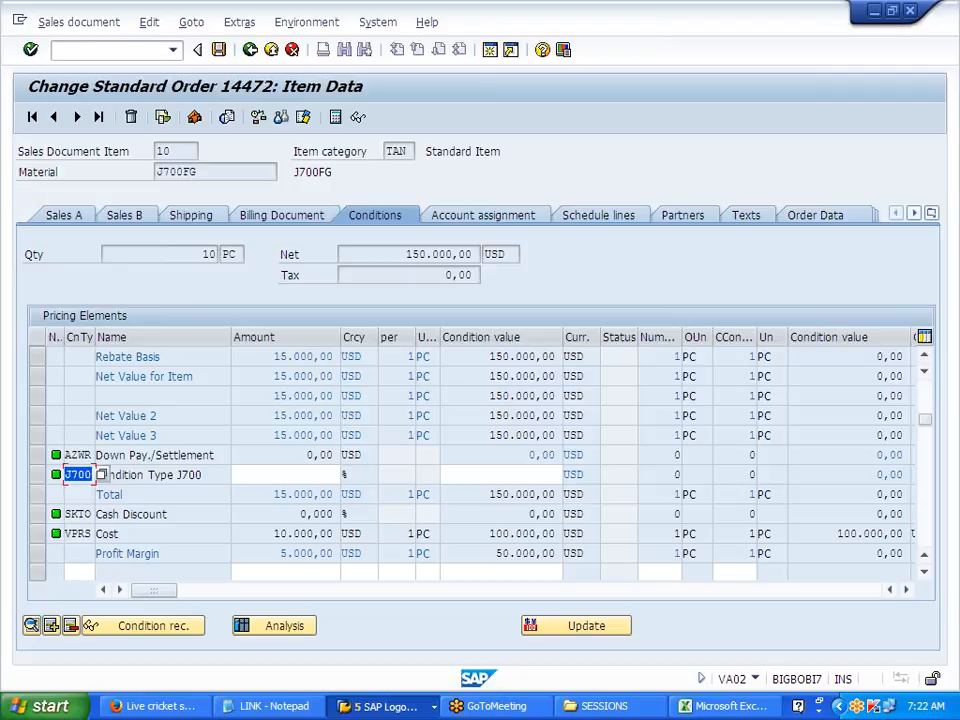
left_click(218, 49)
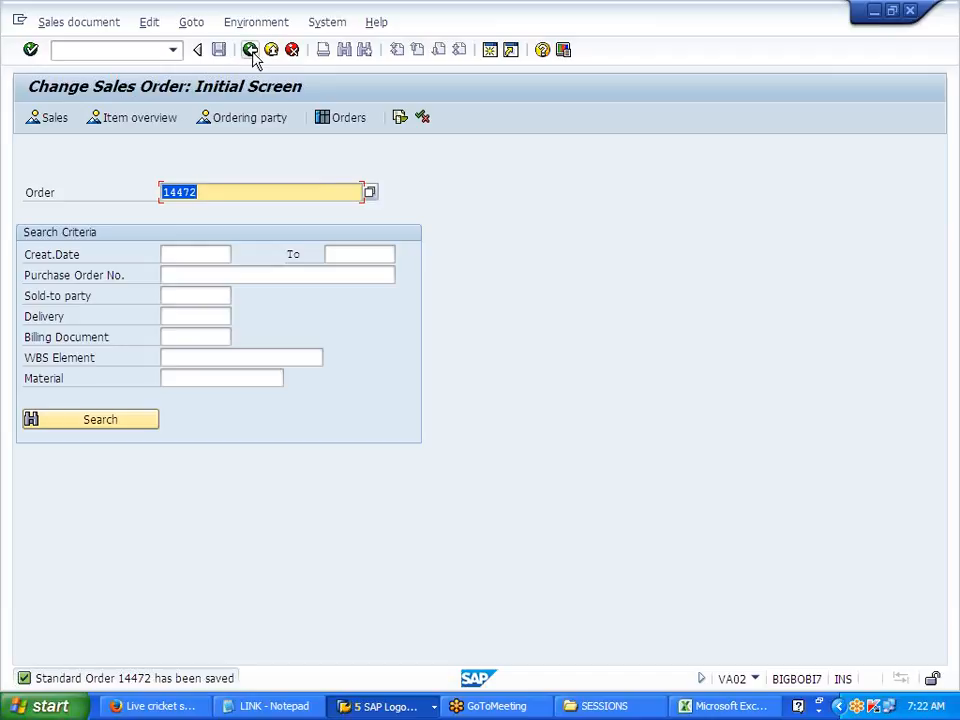
Start an outbound delivery with VL01N for the saved order, using shipping point J700
left_click(251, 52)
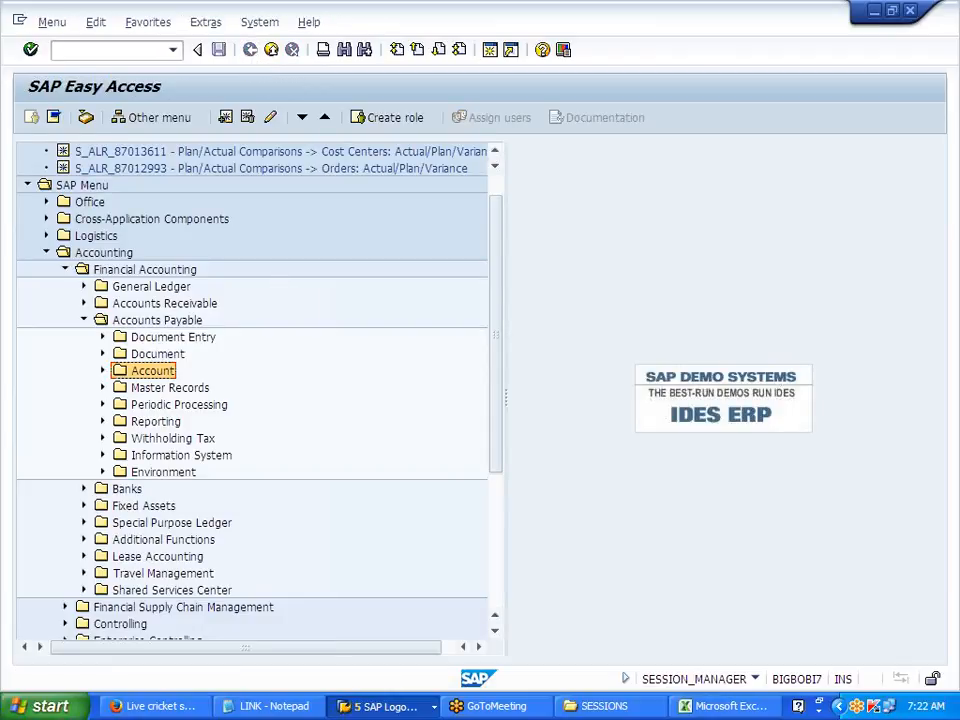
left_click(98, 50)
type("vl01n")
key("Return")
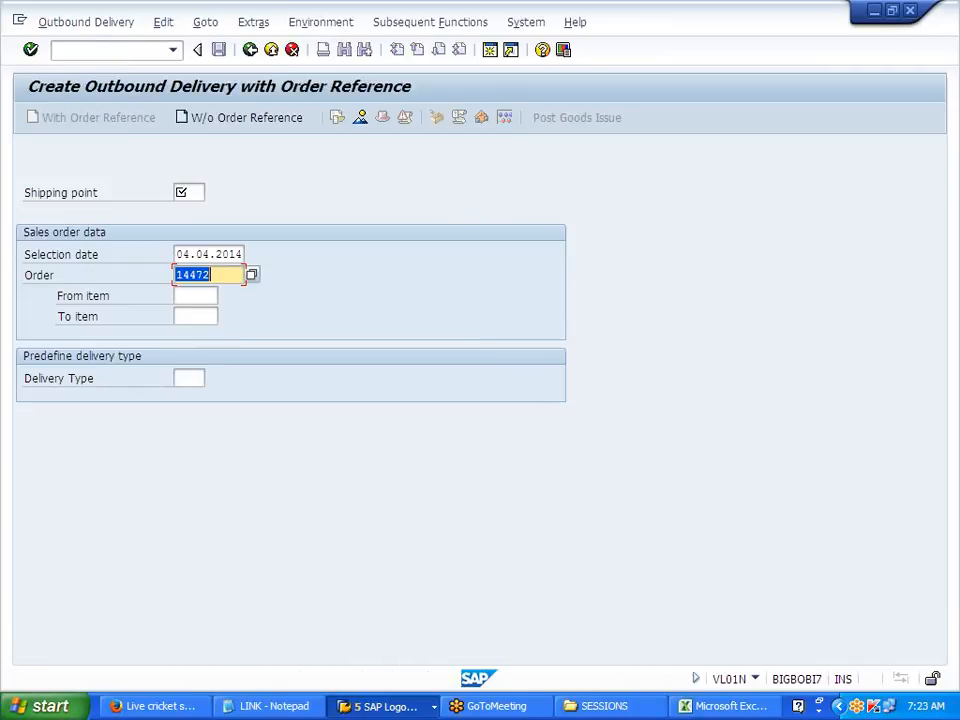
left_click(190, 192)
type("J700")
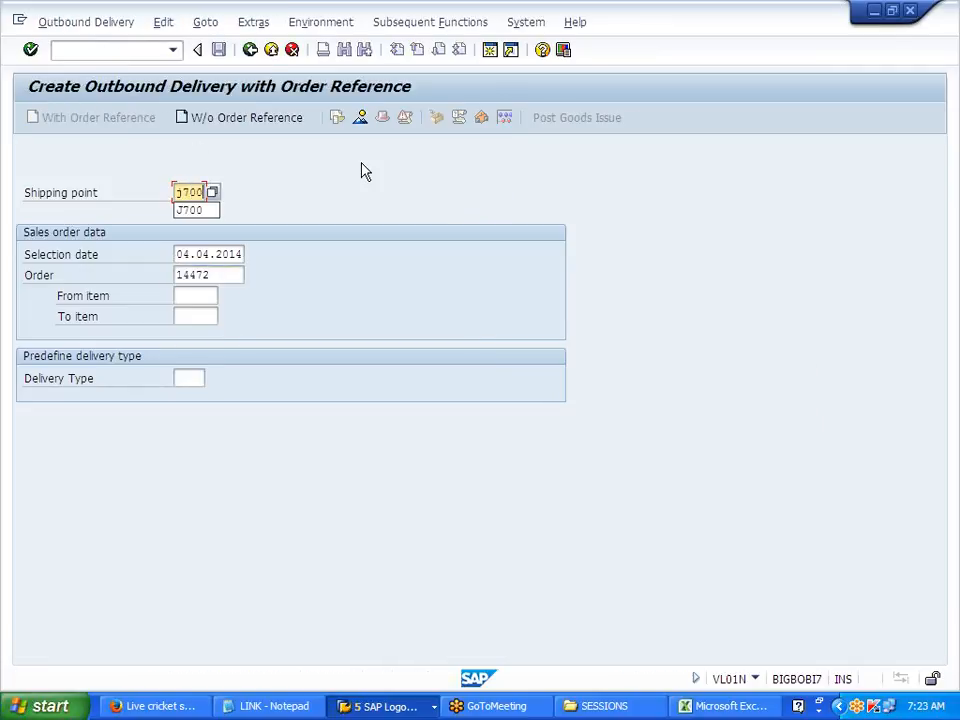
key("Return")
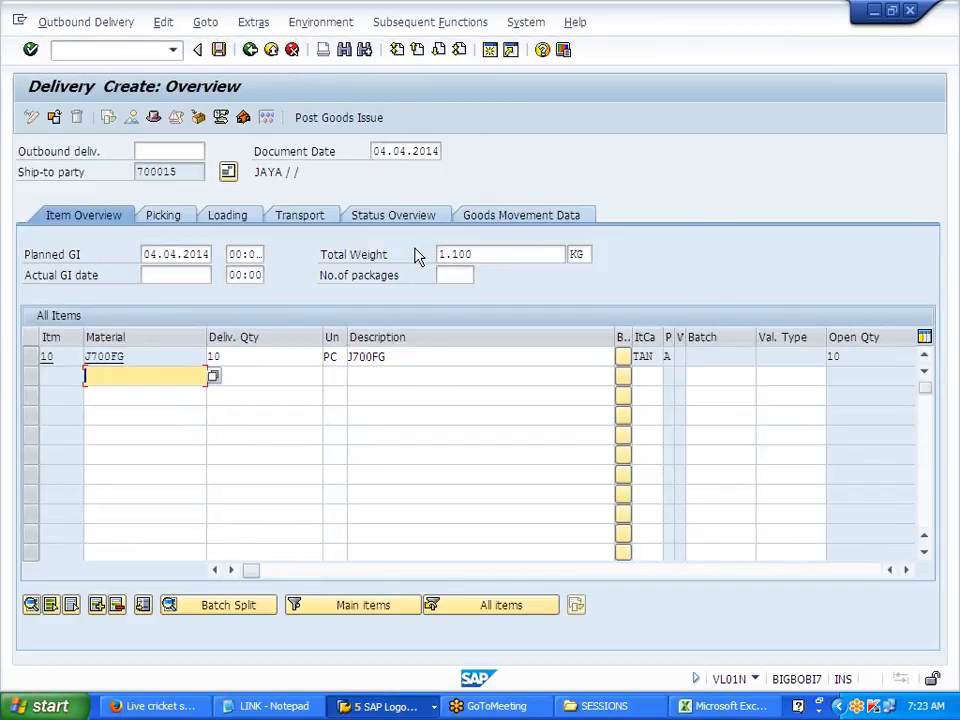
Set the picked quantity of delivery item 10 to 10 and post the goods issue
left_click(175, 219)
left_click(409, 356)
type("10")
key("Return")
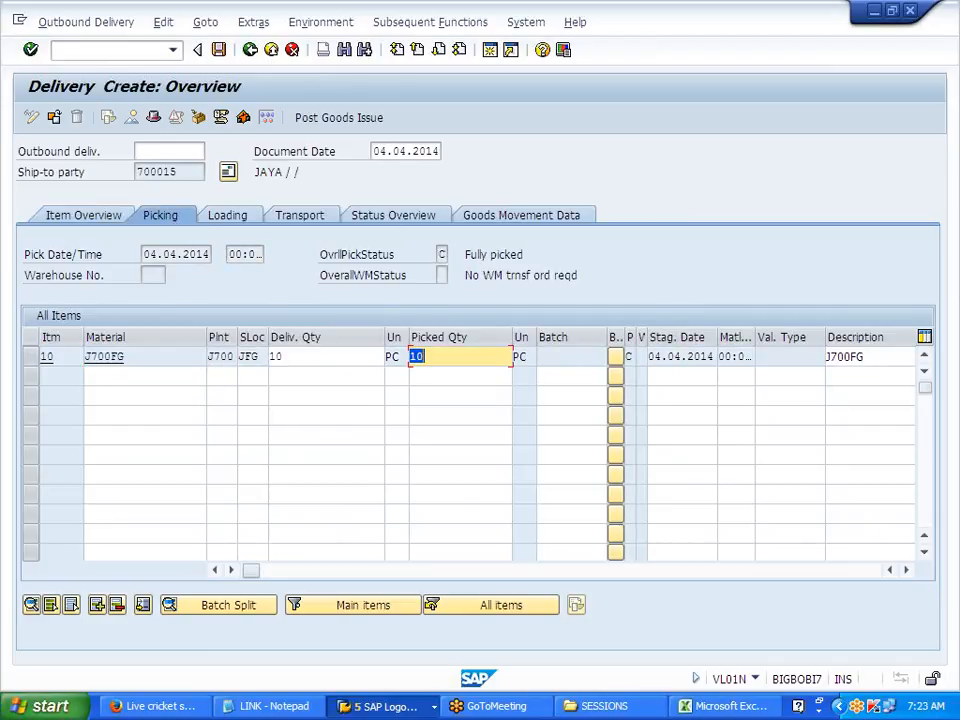
left_click(341, 118)
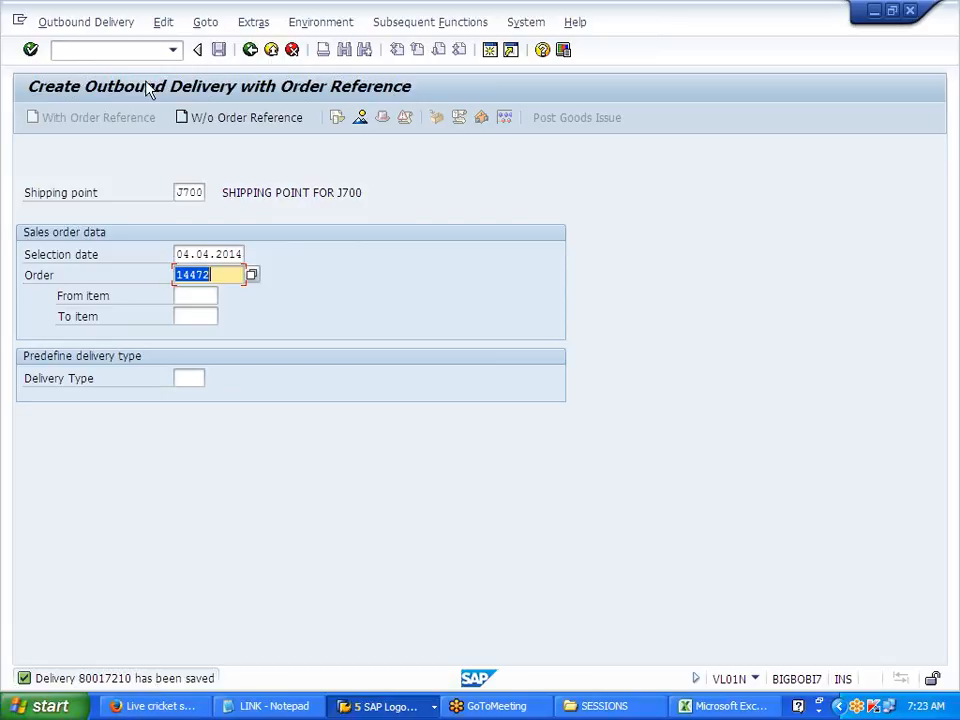
Display the saved outbound delivery and open the goods issue's accounting document from its document flow
left_click(97, 30)
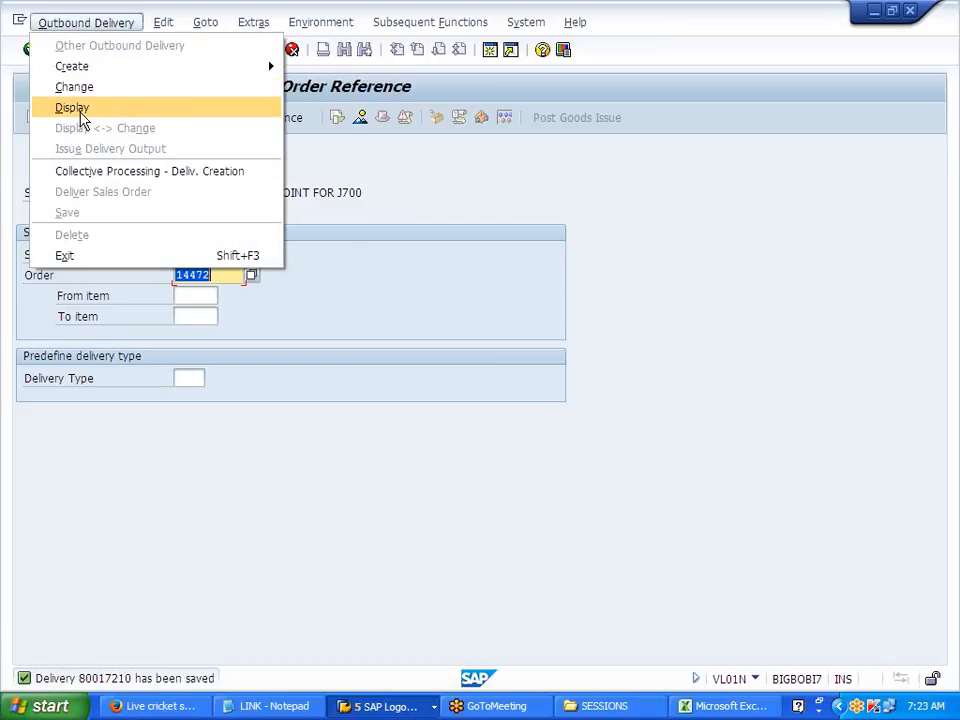
left_click(79, 108)
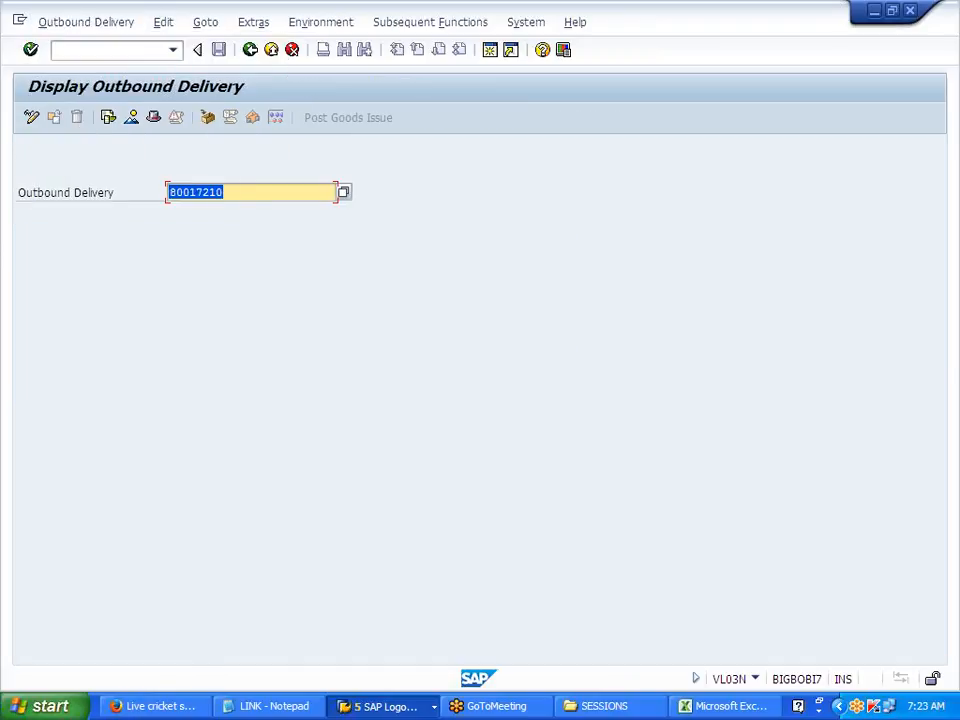
key("Return")
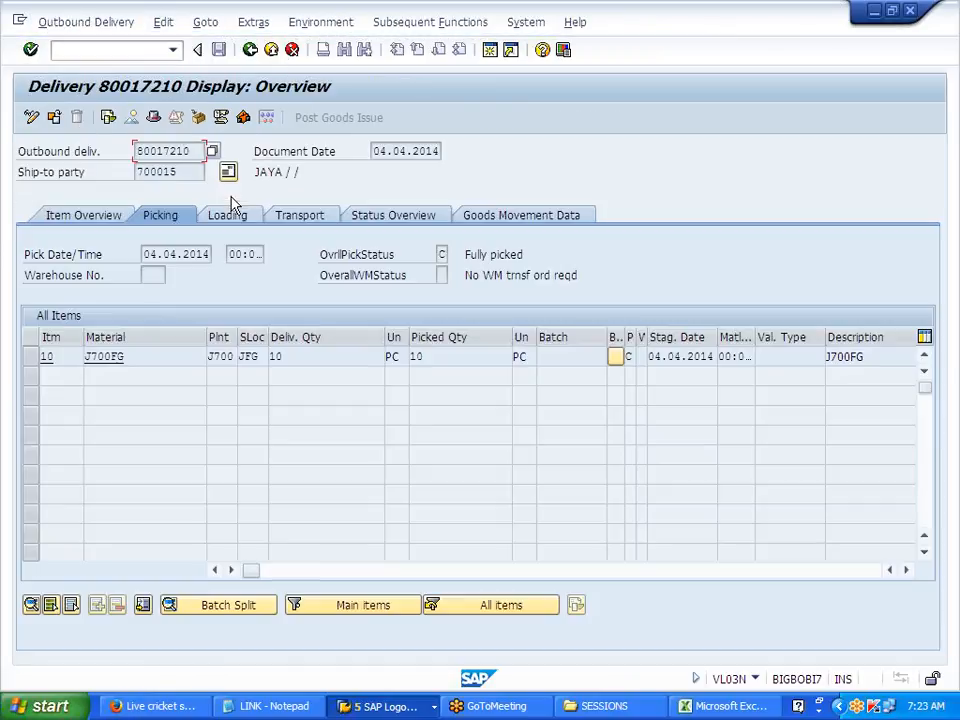
left_click(319, 23)
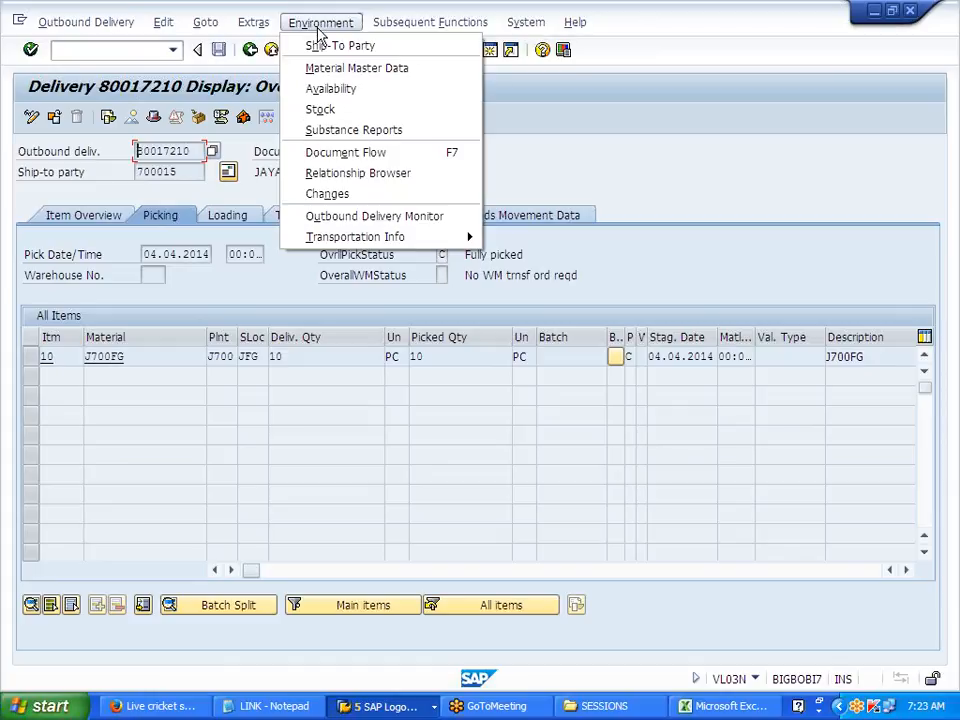
left_click(362, 153)
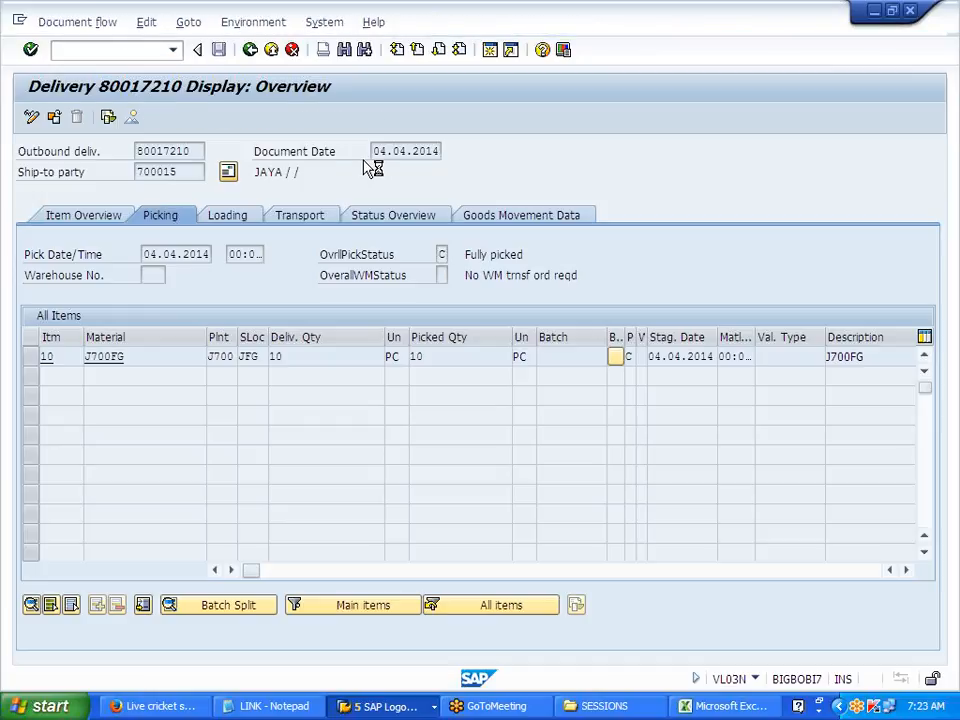
left_click(208, 279)
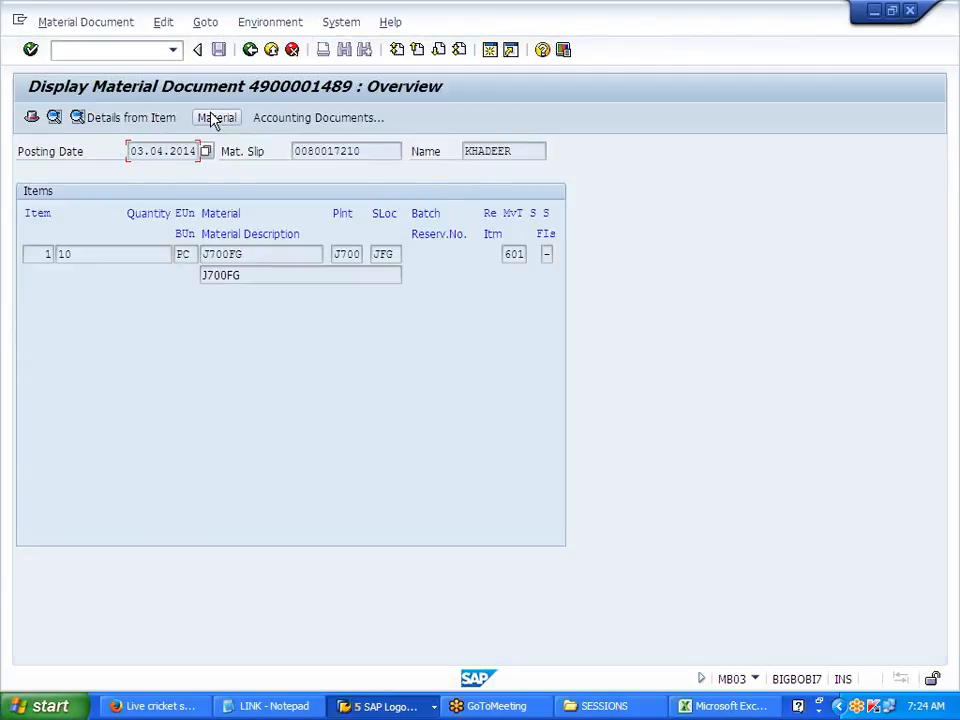
left_click(302, 122)
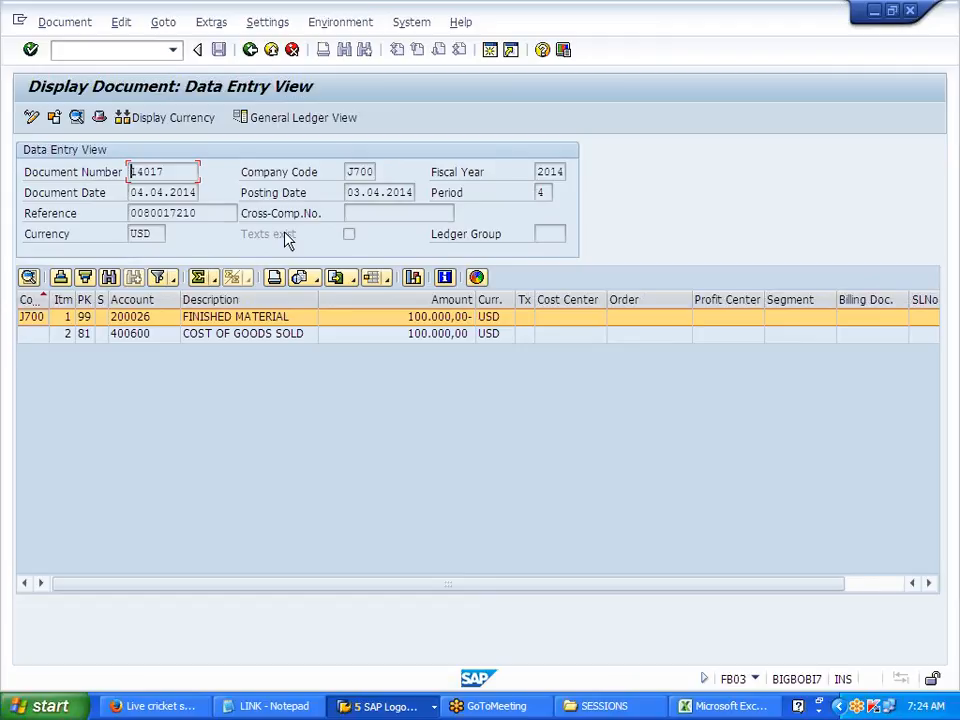
Create an F2 invoice for the outbound delivery with VF01 and save it
left_click(148, 47)
key("Return")
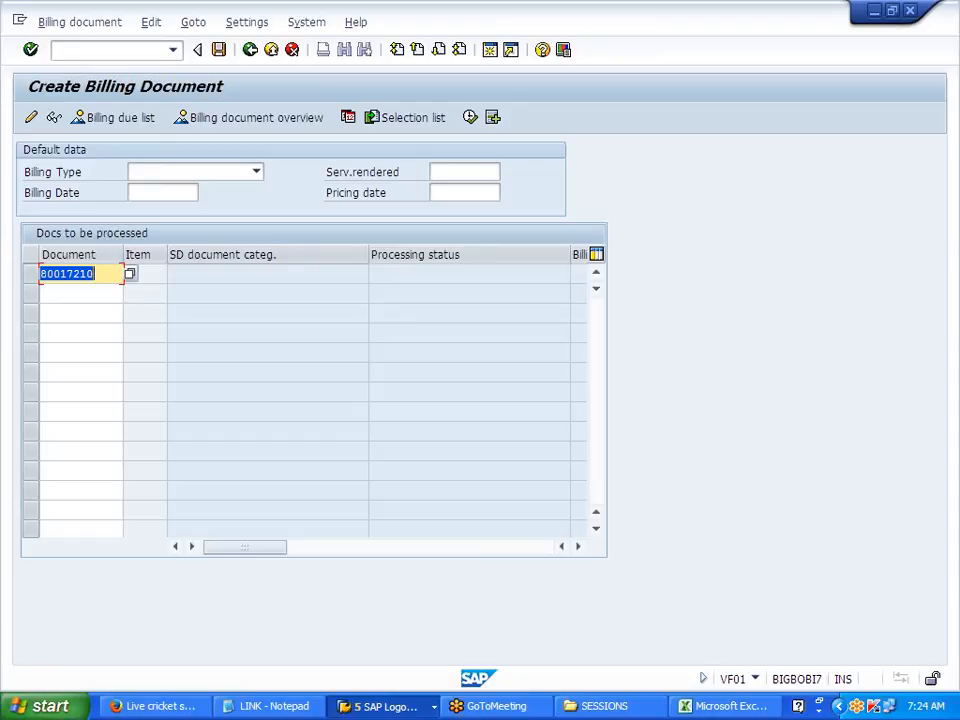
key("Return")
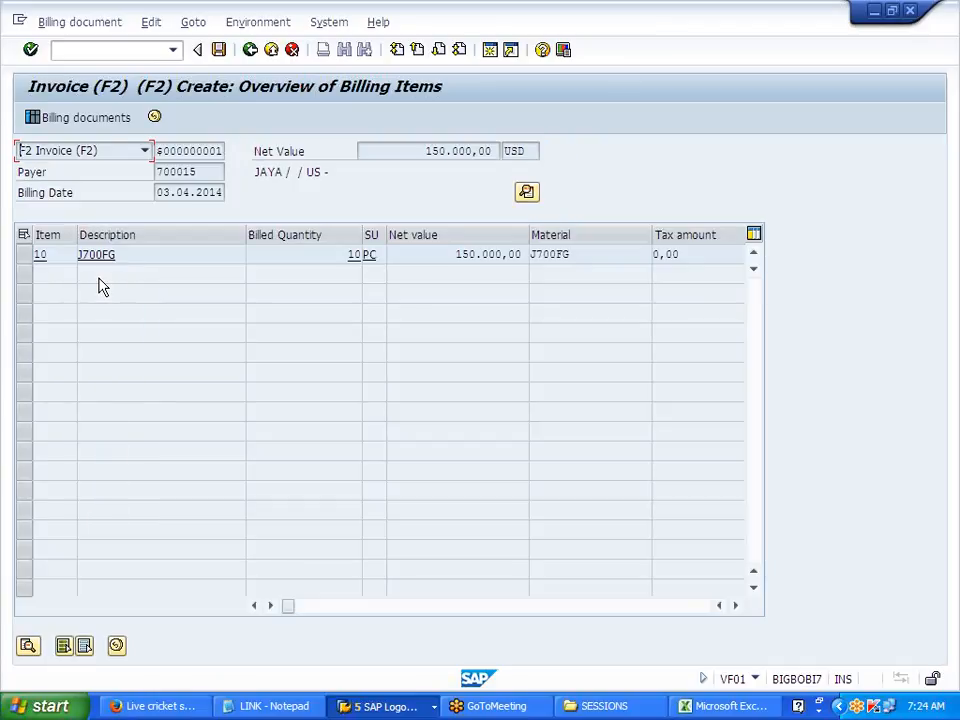
left_click(218, 49)
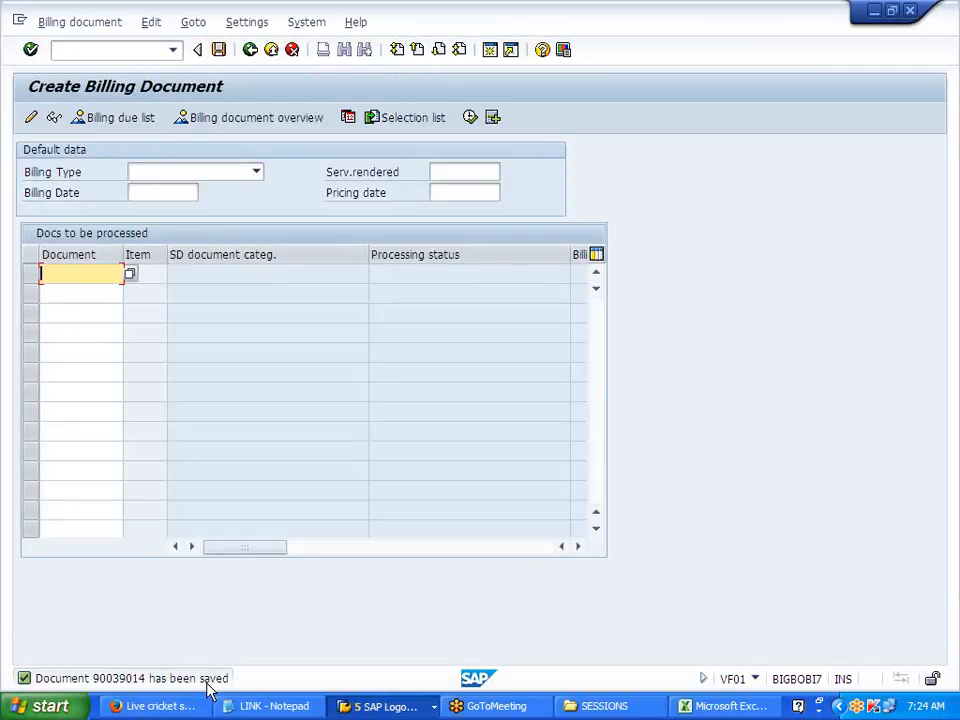
Open the saved invoice in change mode, examine its accounting document, and return to the billing document entry screen
left_click(95, 23)
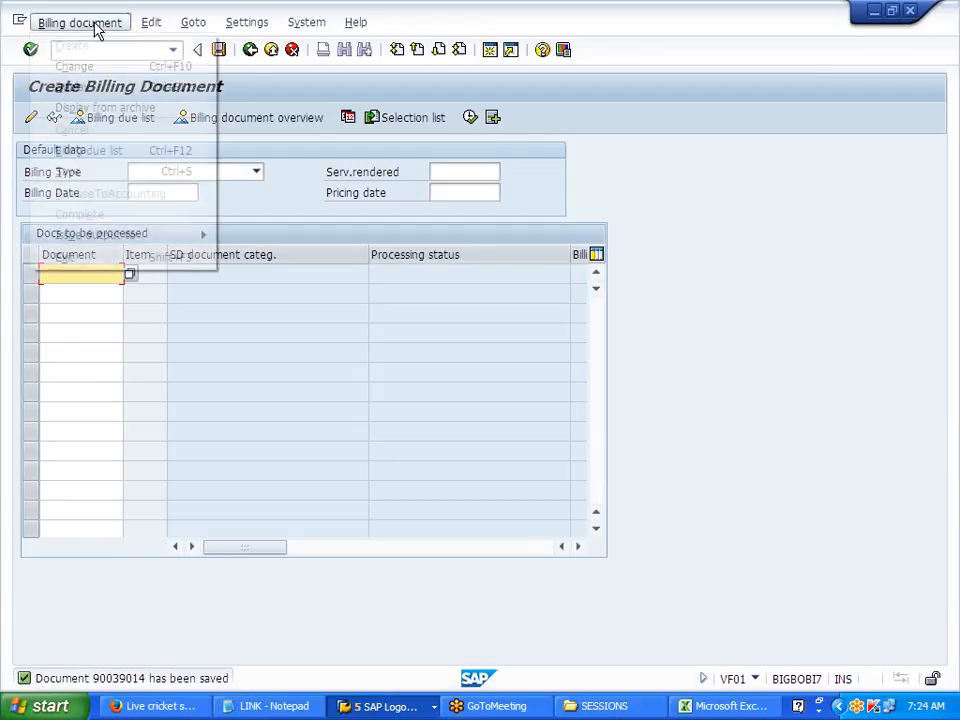
left_click(86, 66)
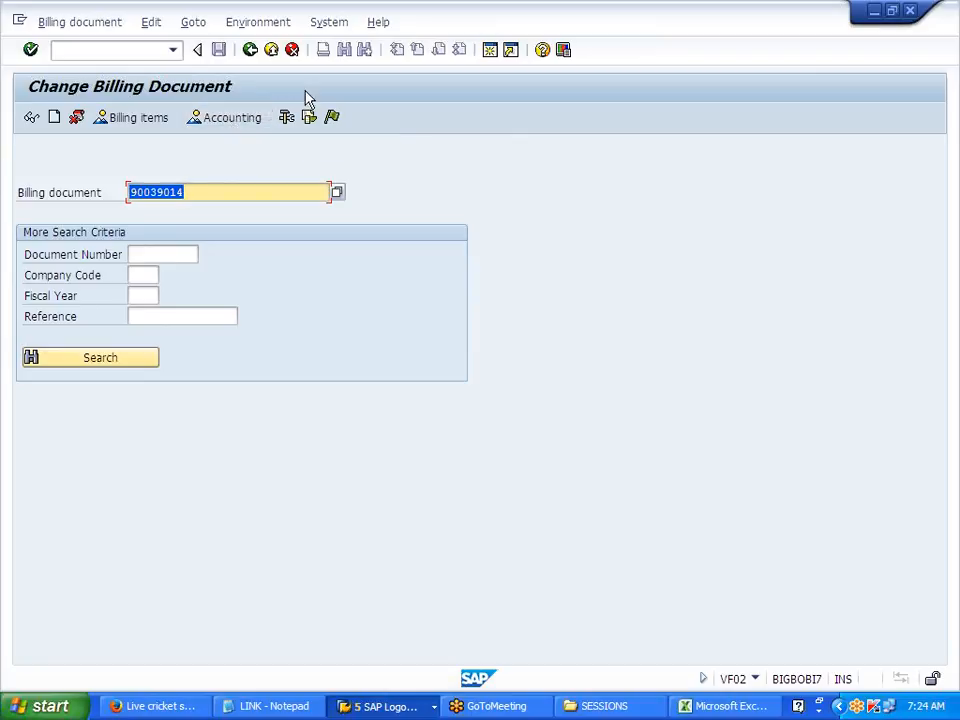
left_click(216, 127)
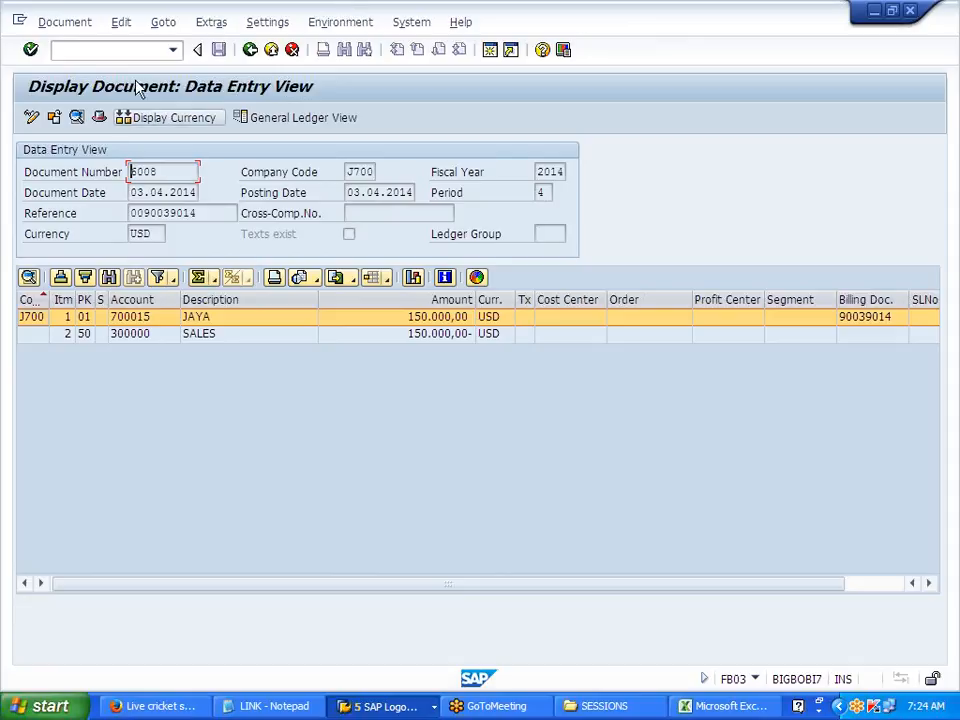
left_click(249, 51)
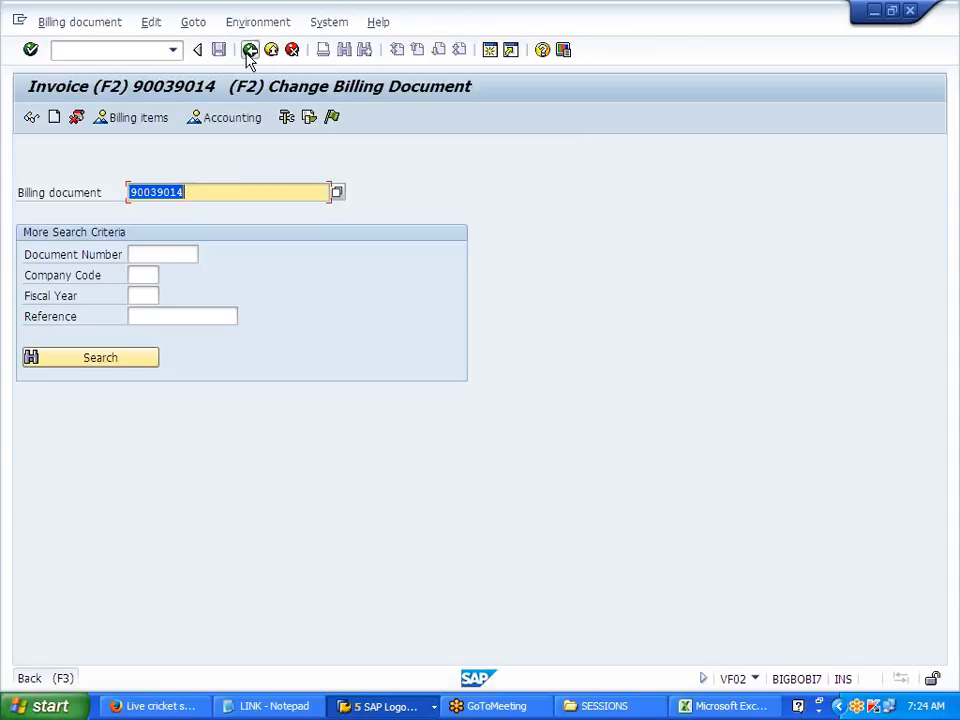
Leave the billing document change screen and switch to the open Display IMG session
left_click(249, 52)
left_click(332, 346)
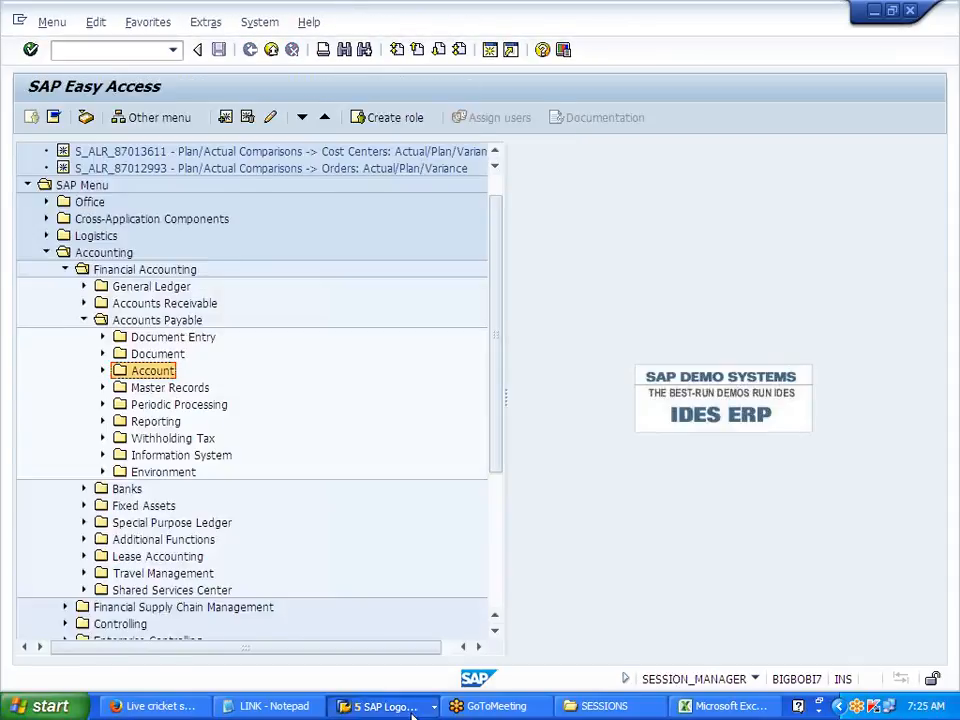
left_click(424, 709)
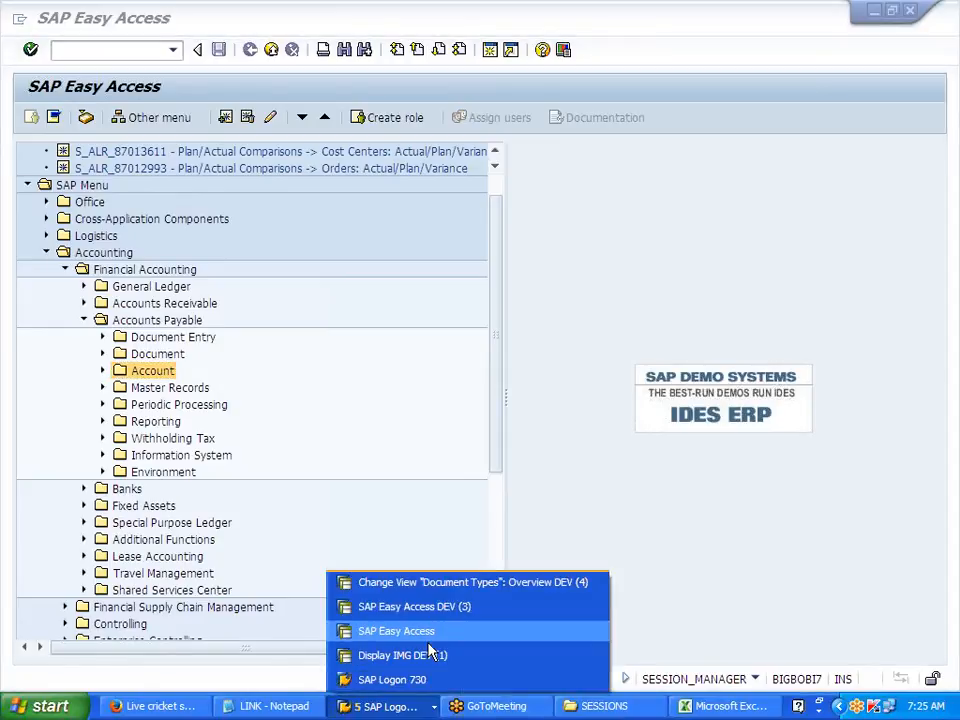
left_click(414, 659)
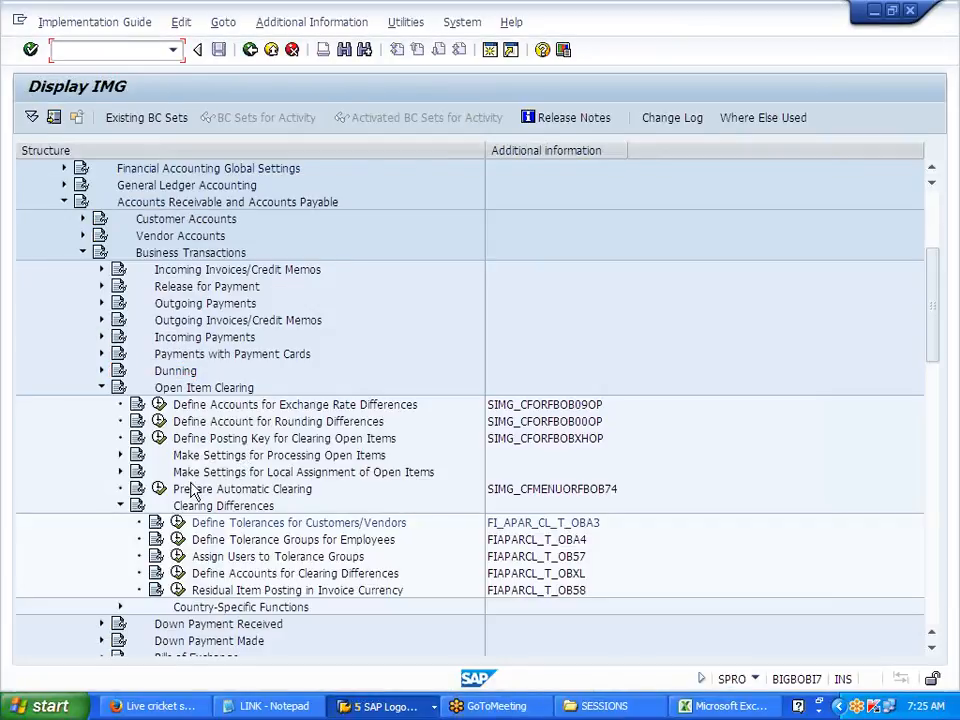
Collapse the expanded Open Item Clearing, Business Transactions, Accounts Receivable and Accounts Payable, and Financial Accounting nodes in the IMG structure
left_click(120, 507)
left_click(102, 388)
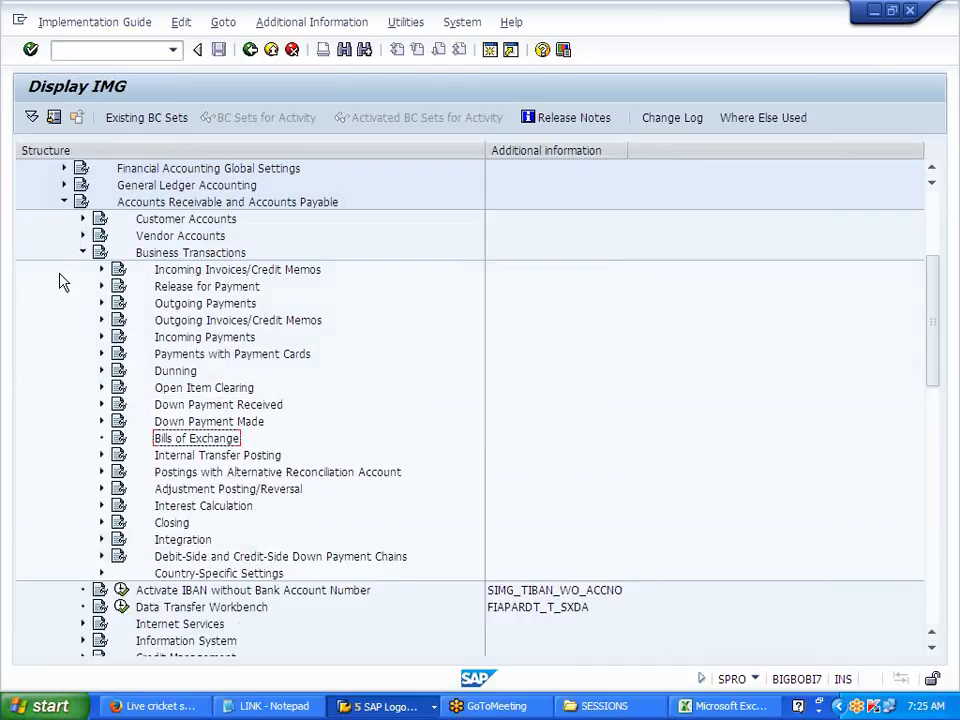
left_click(83, 253)
scroll(79, 253, "up", 3)
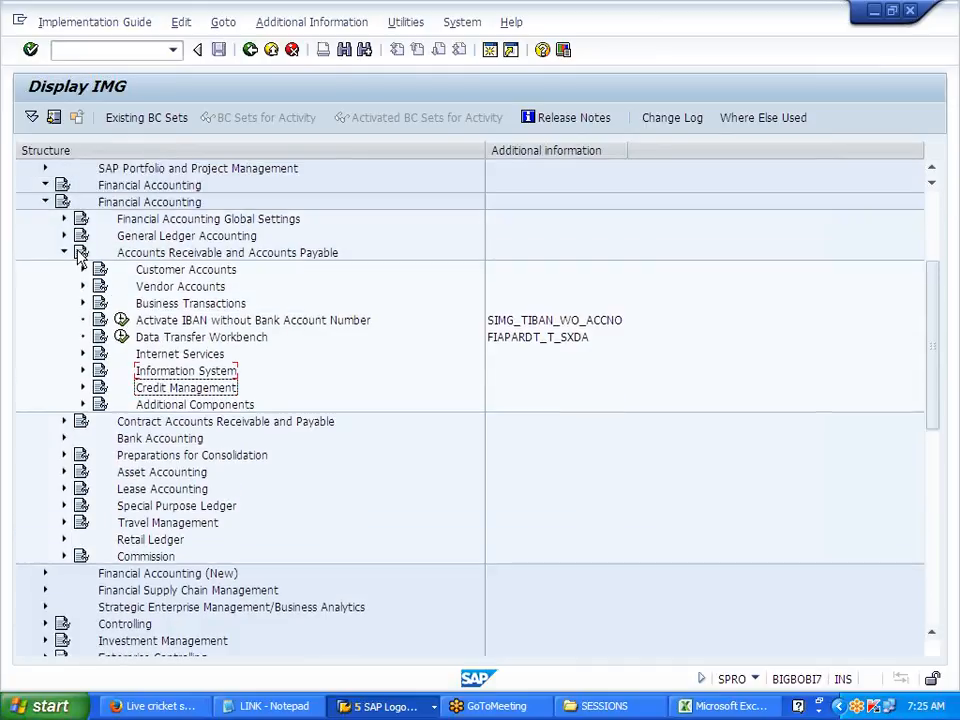
left_click(64, 270)
left_click(43, 221)
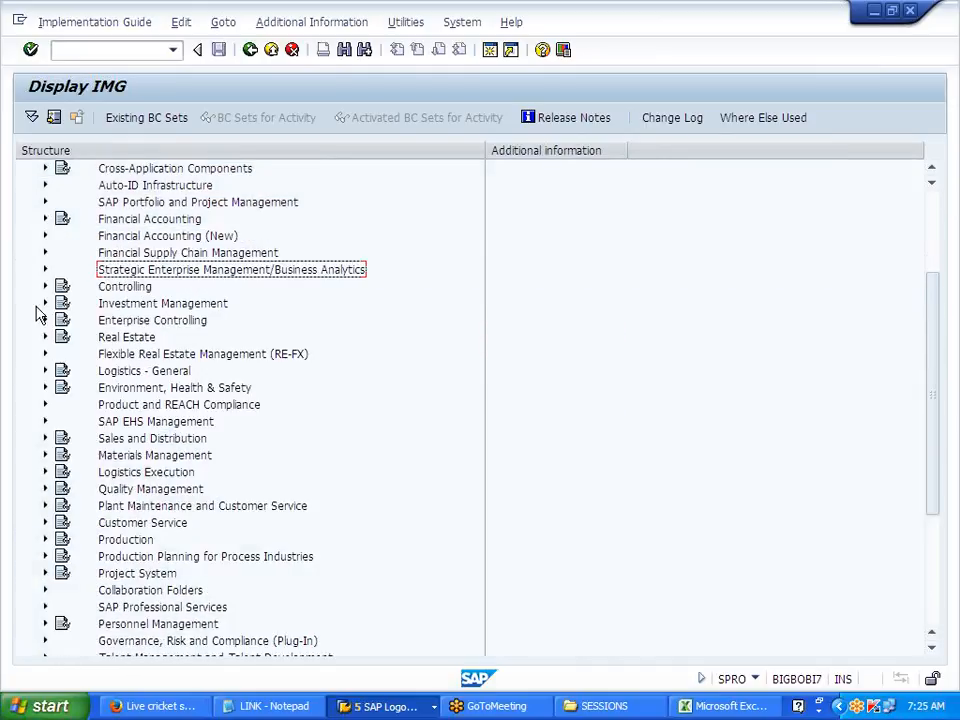
Open the Maintain Condition Types activity under Sales and Distribution, Basic Functions, Pricing, Pricing Control, Define Condition Types
left_click(44, 439)
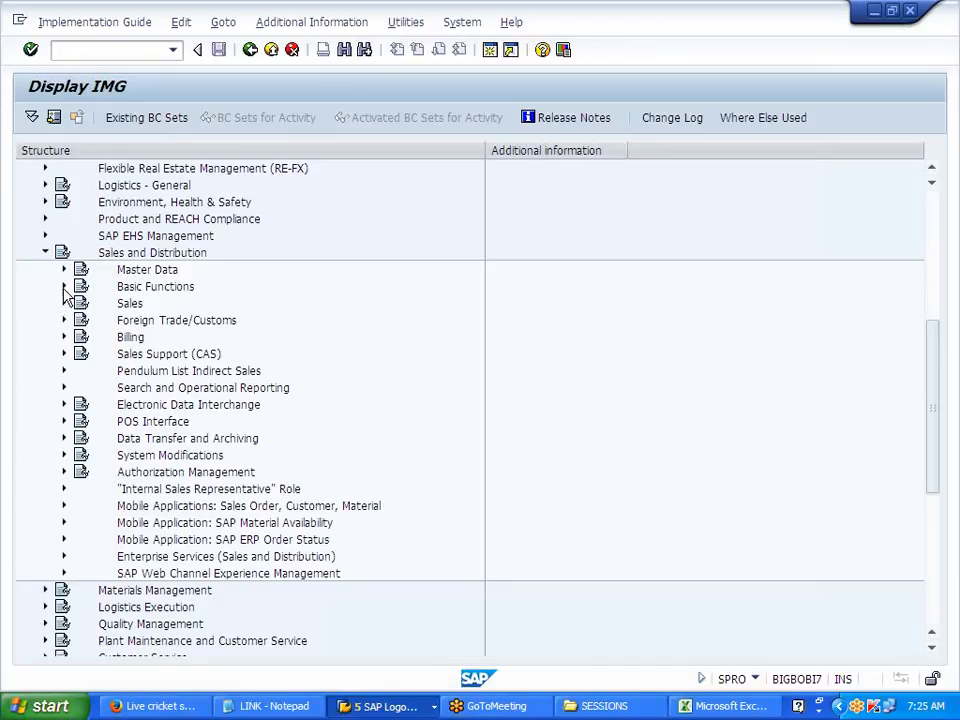
left_click(65, 287)
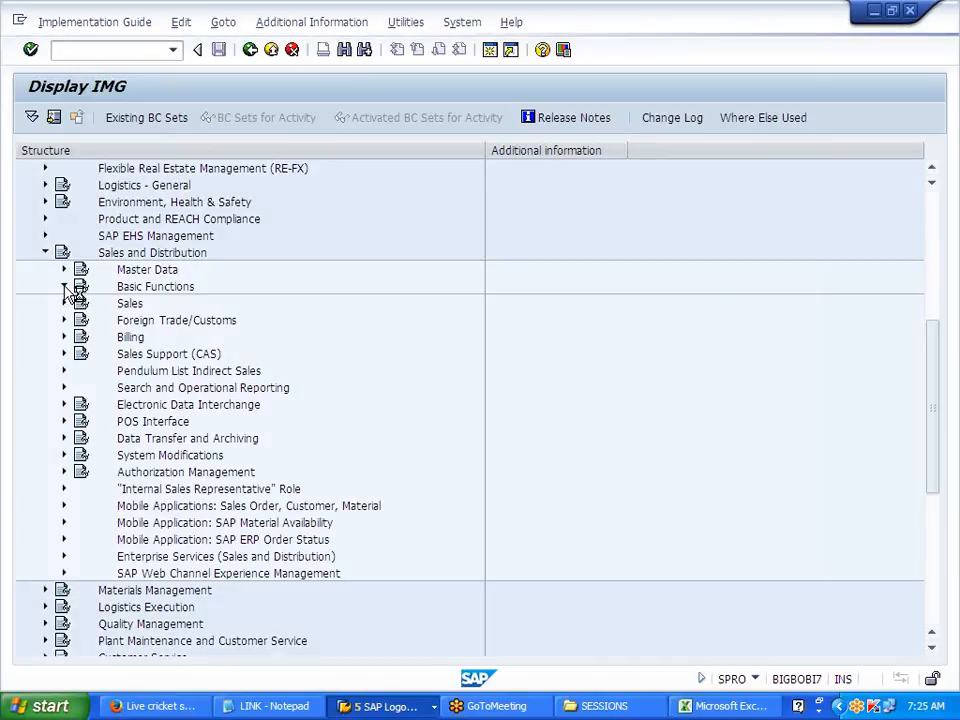
left_click(83, 287)
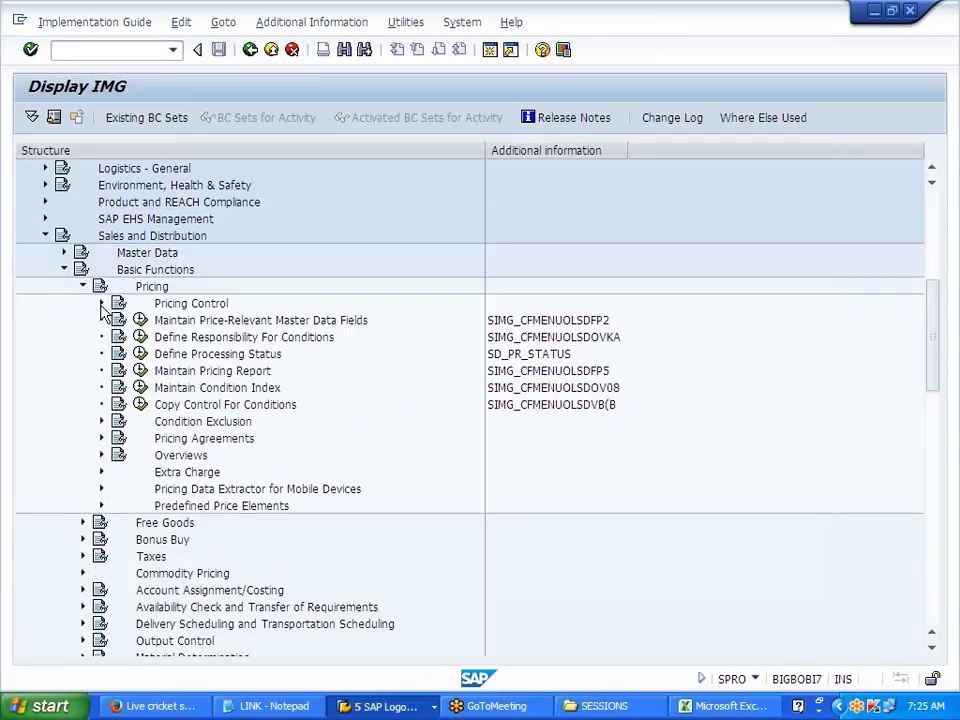
left_click(101, 303)
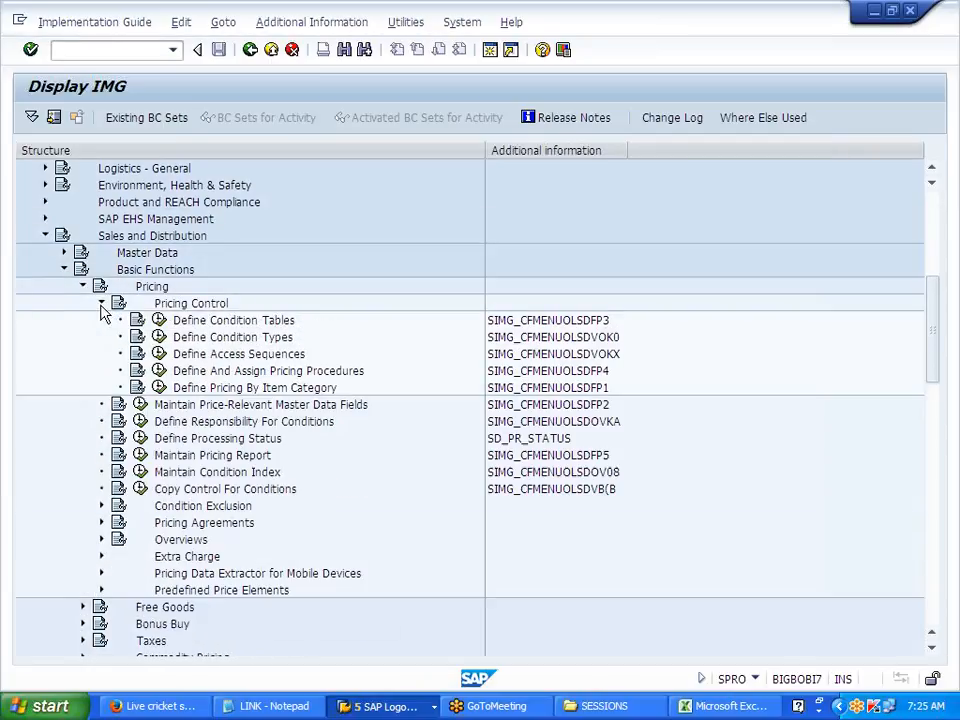
left_click(236, 371)
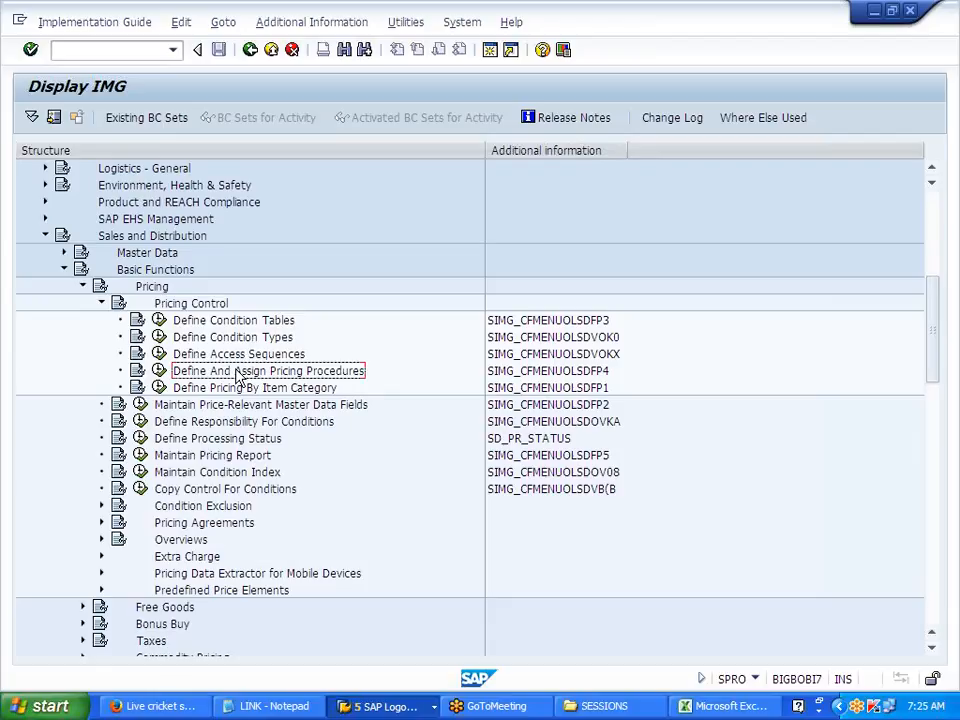
left_click(159, 337)
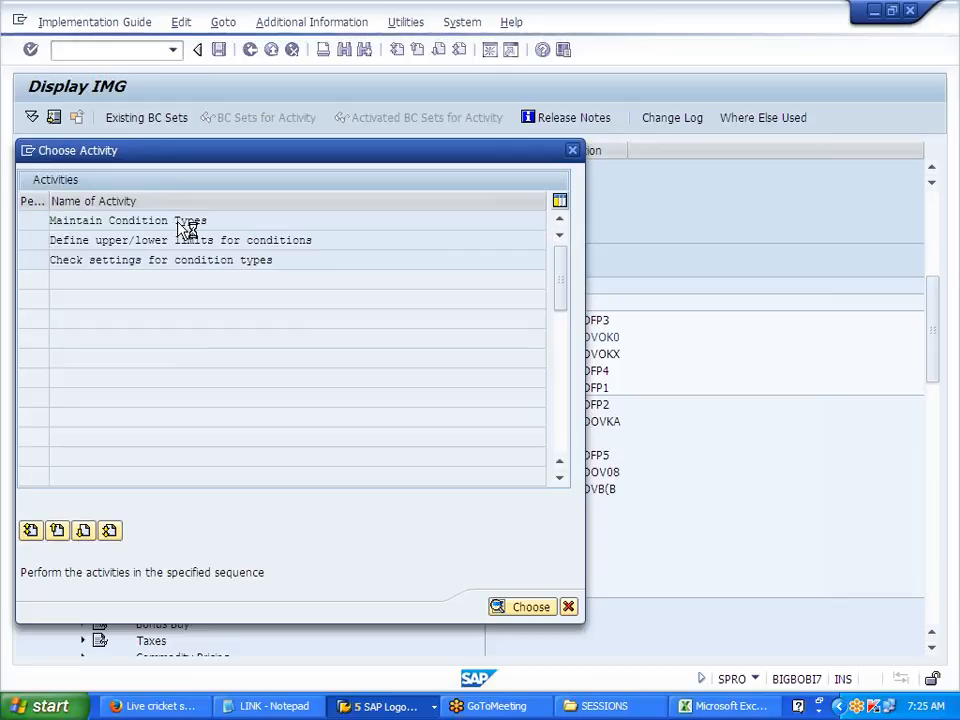
double_click(186, 229)
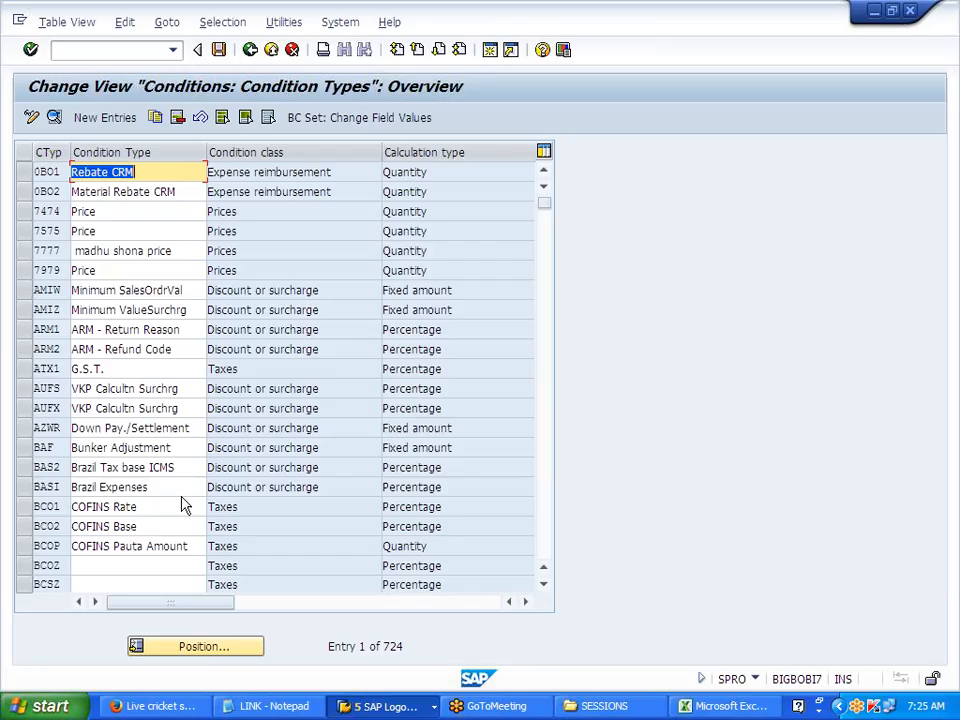
Find condition type J700, examine the condition class and condition category in its details, and return to the overview
left_click(207, 652)
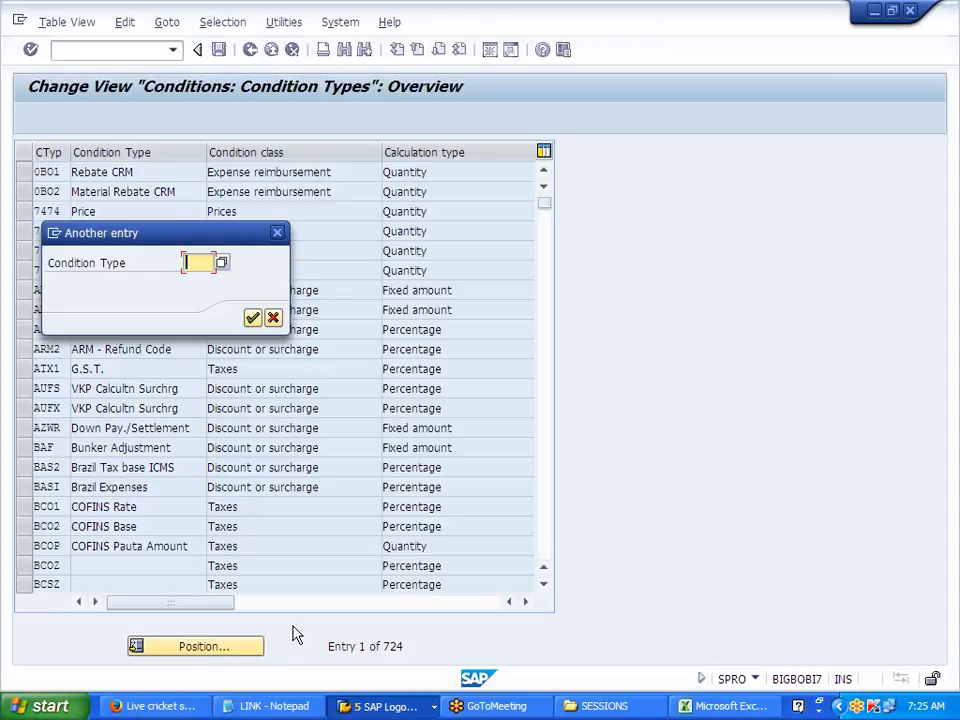
type("J700")
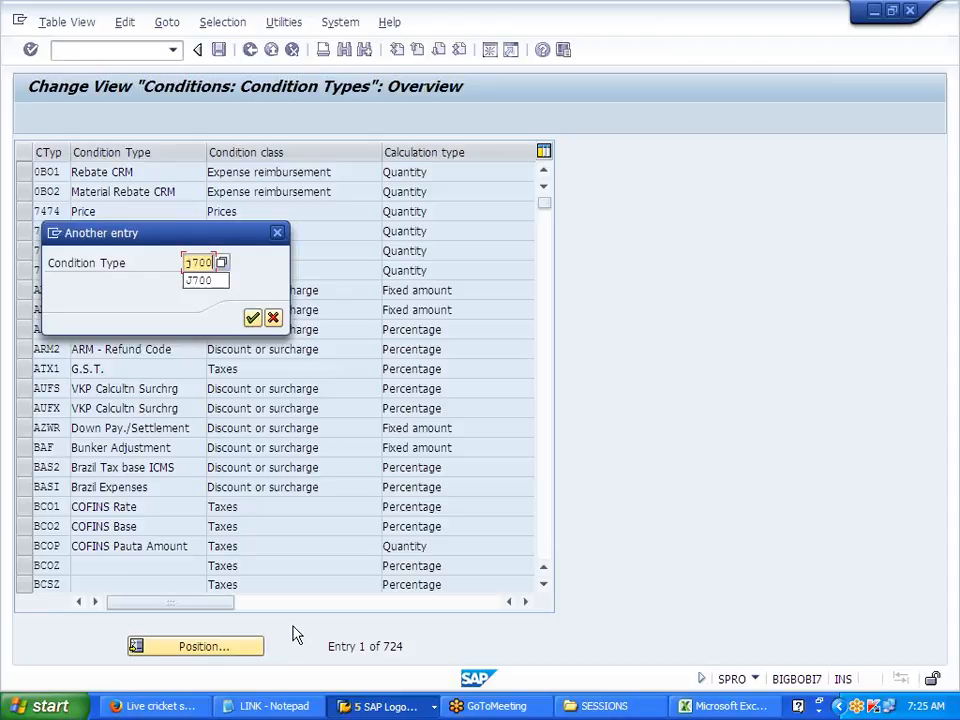
key("Return")
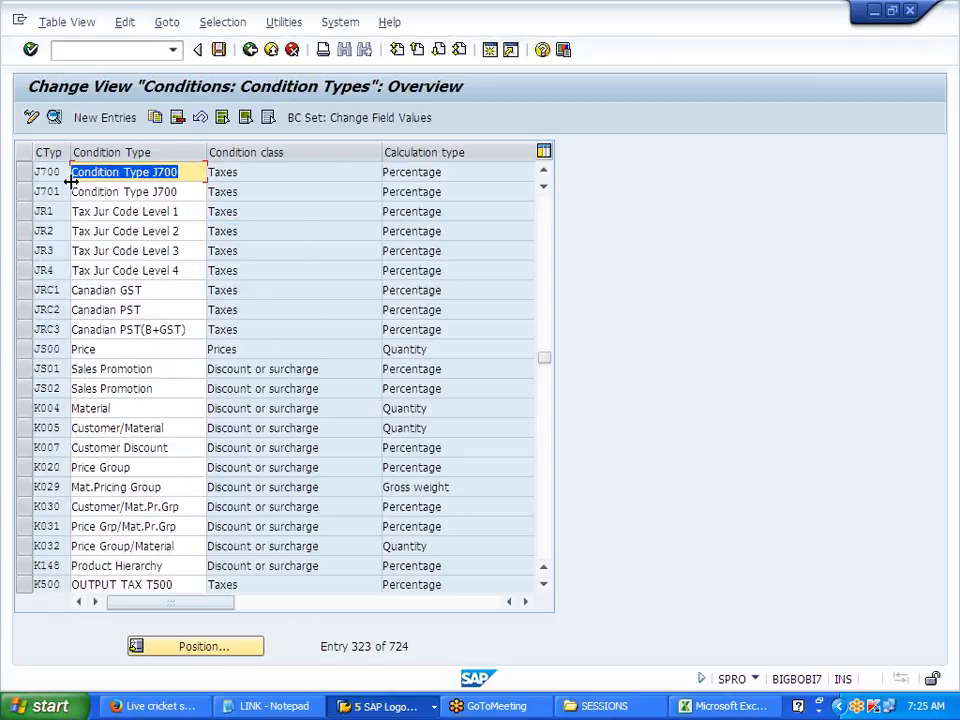
double_click(60, 176)
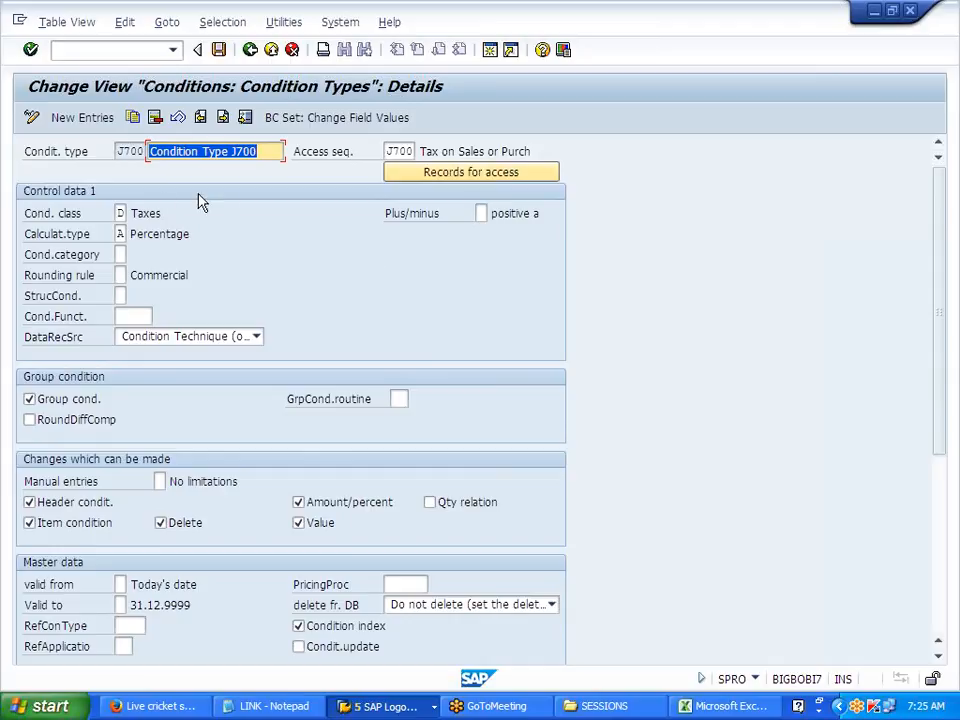
left_click_drag(190, 234, 131, 213)
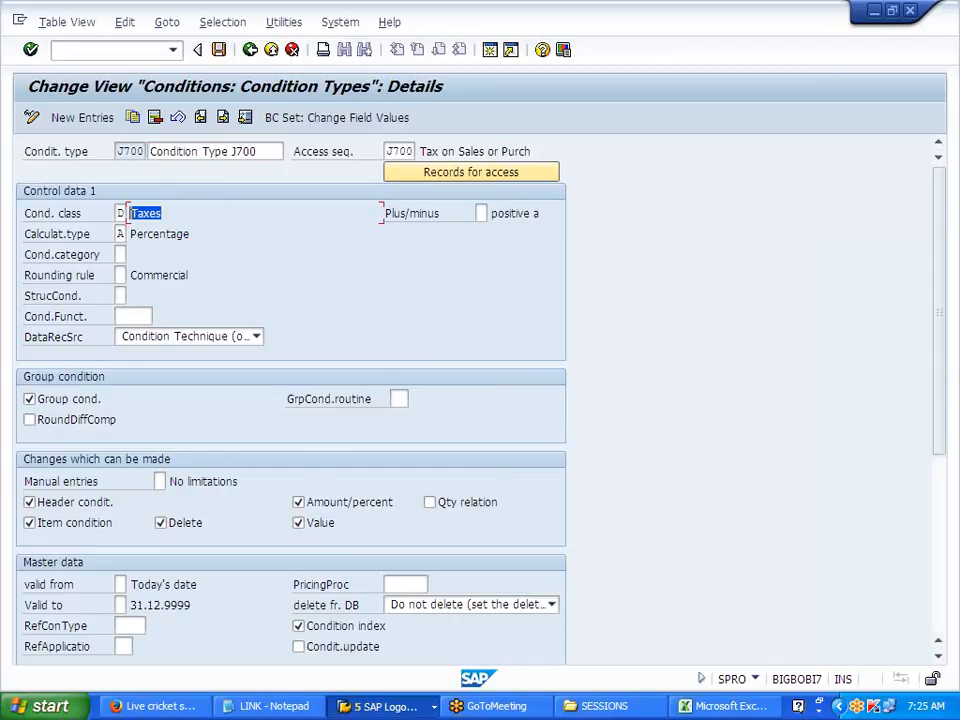
left_click(131, 213)
left_click(37, 258)
left_click_drag(37, 258, 101, 256)
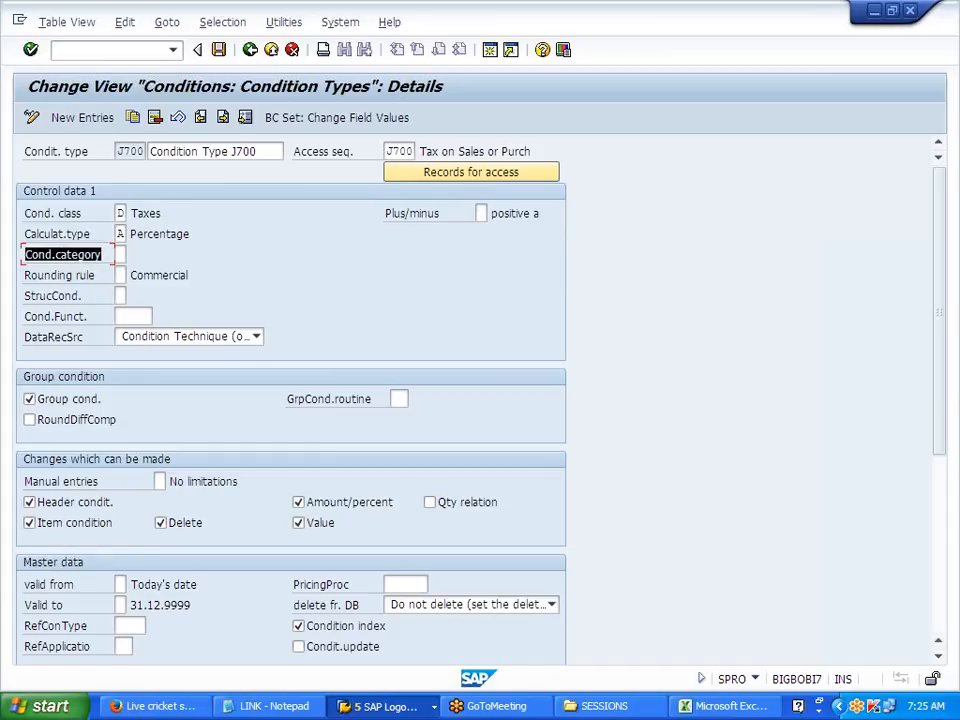
left_click(88, 256)
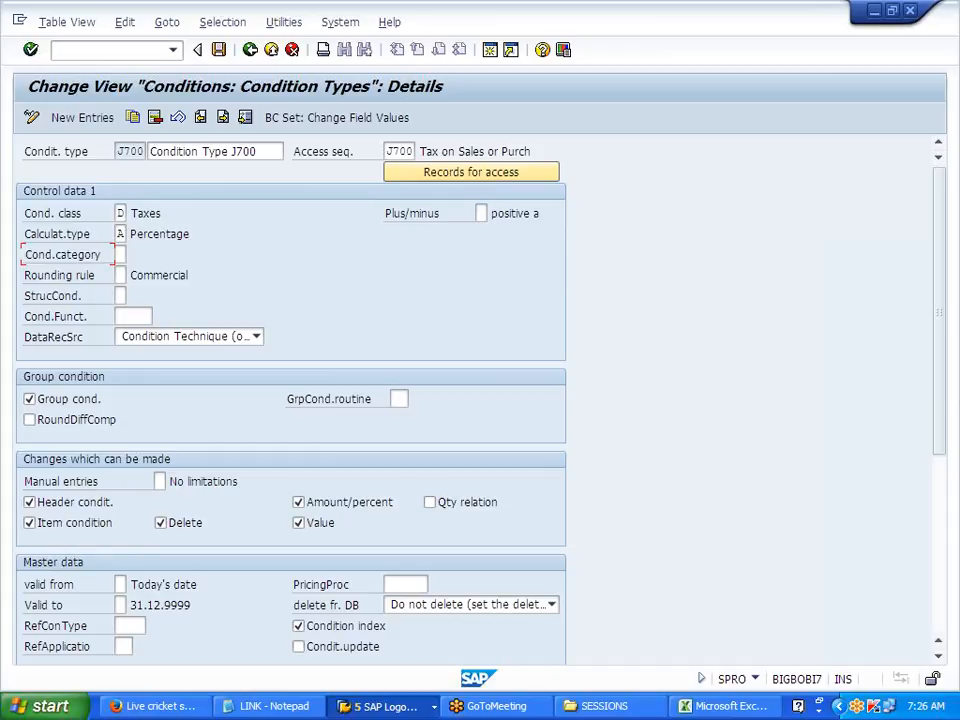
left_click(250, 49)
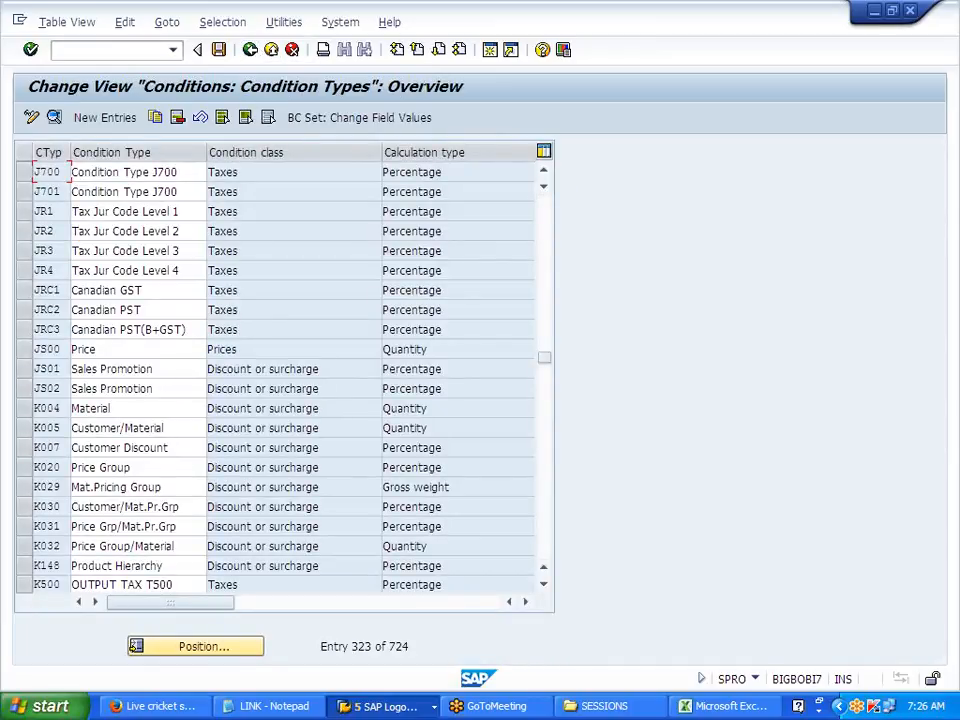
Find condition type MWST and examine the condition category in its details
left_click(137, 644)
type("mwst")
key("Return")
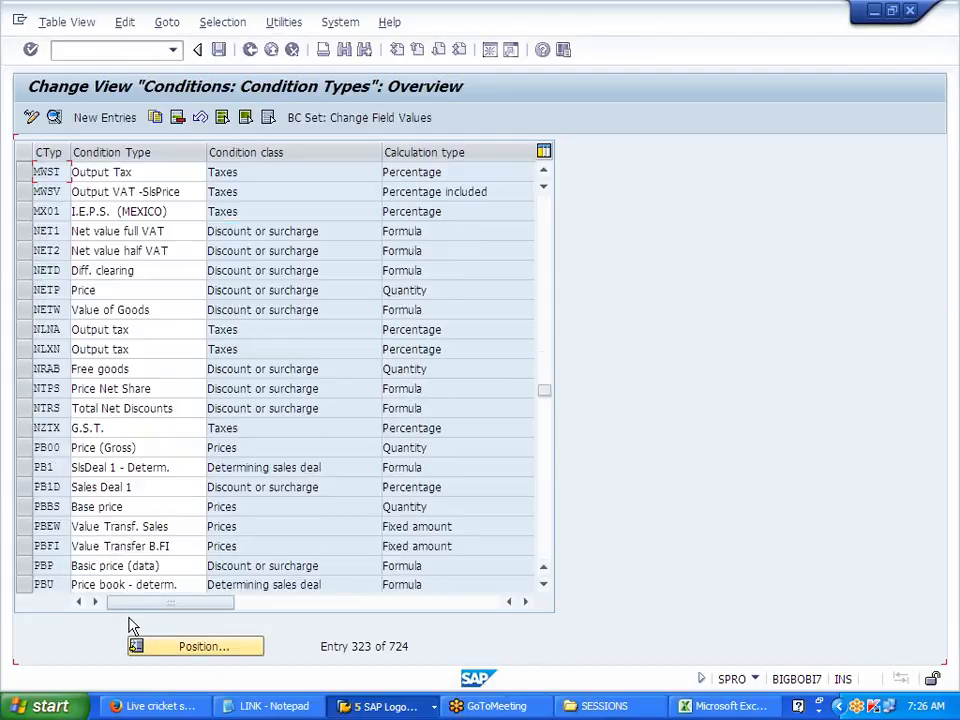
double_click(120, 172)
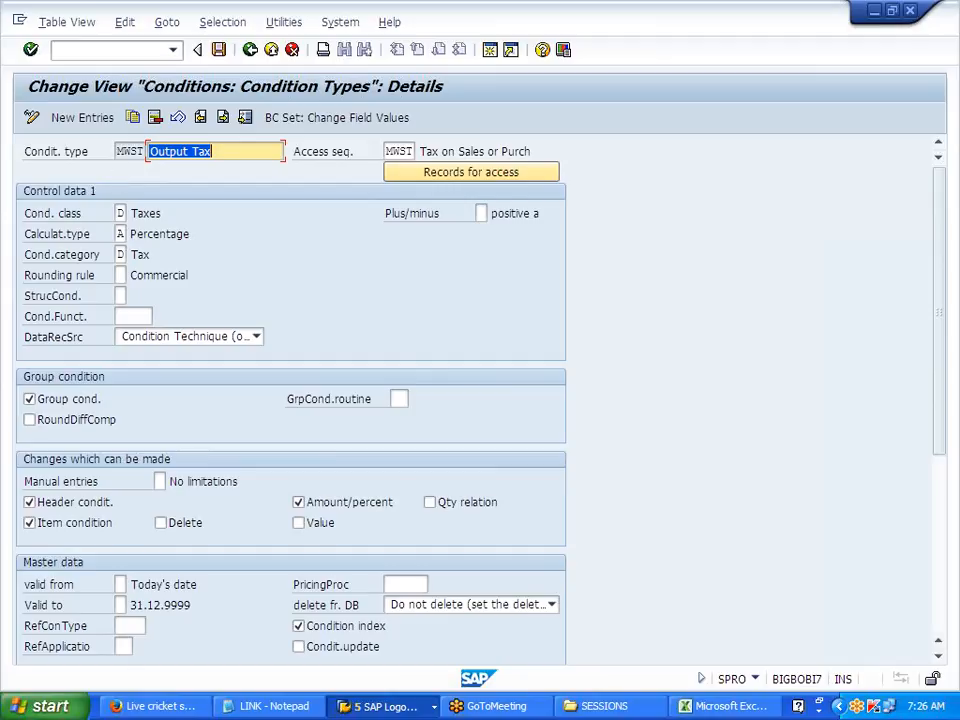
left_click(120, 254)
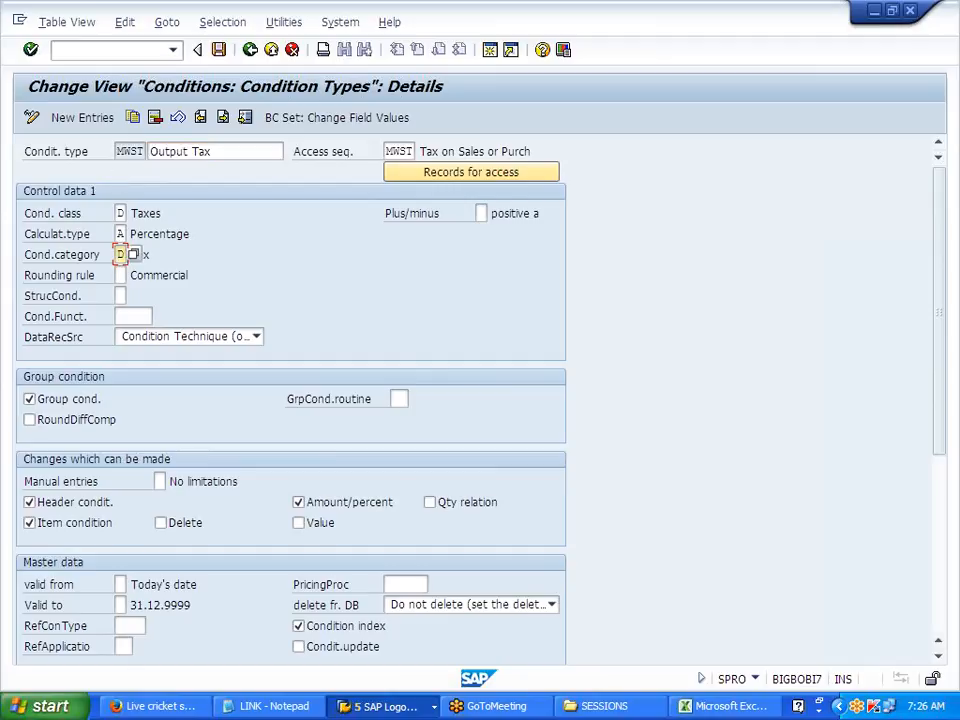
left_click_drag(150, 255, 131, 255)
left_click(131, 254)
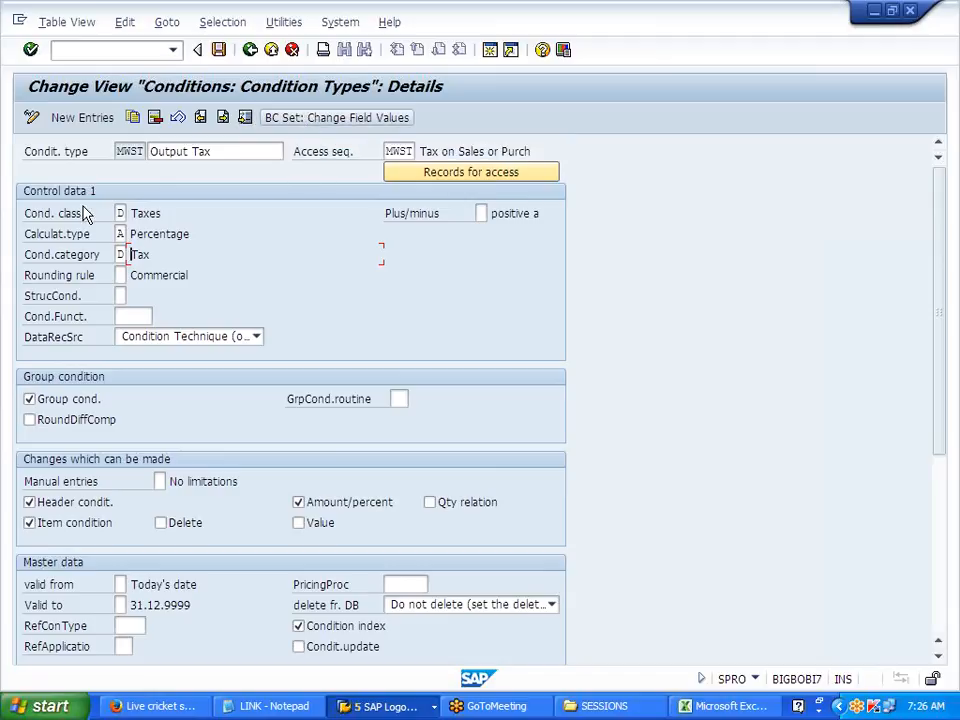
Review the possible condition category values for MWST and return to the condition types overview without choosing one
left_click(118, 255)
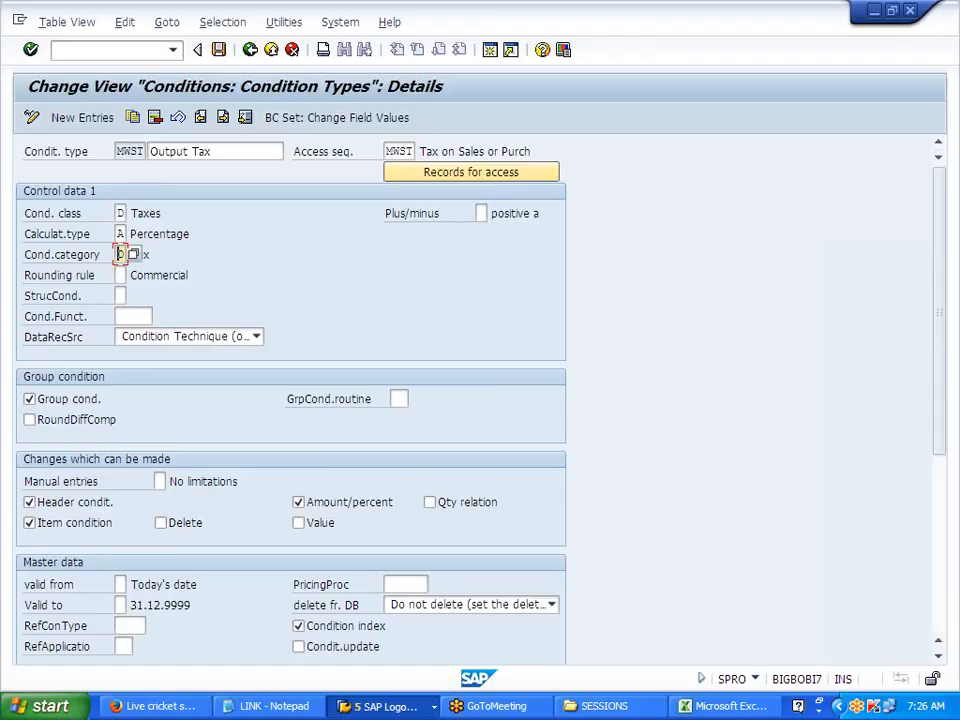
left_click(134, 255)
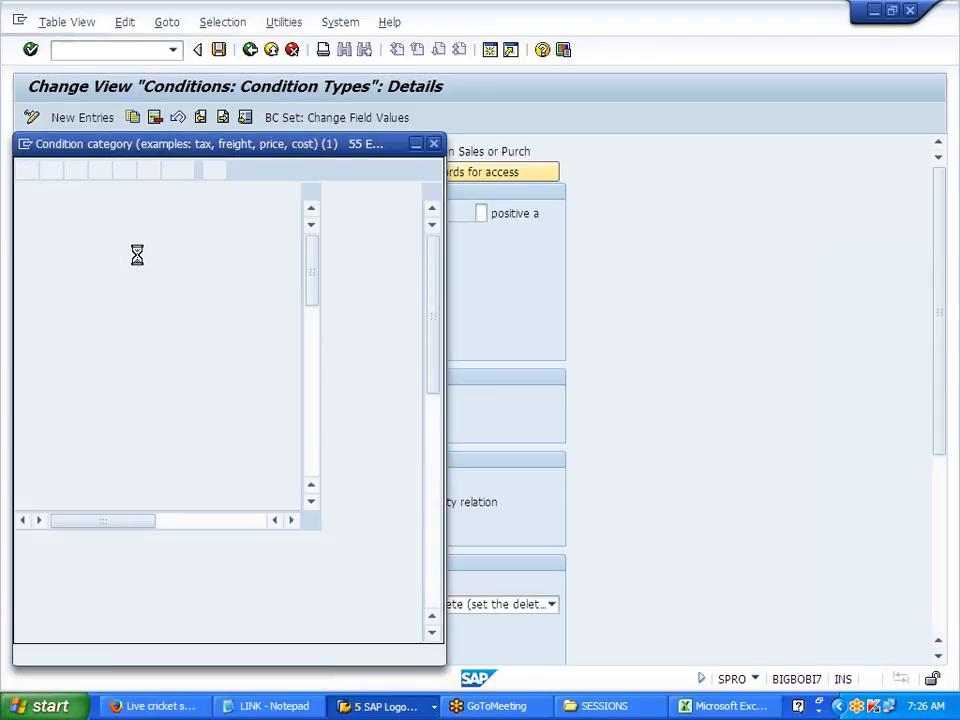
left_click(152, 281)
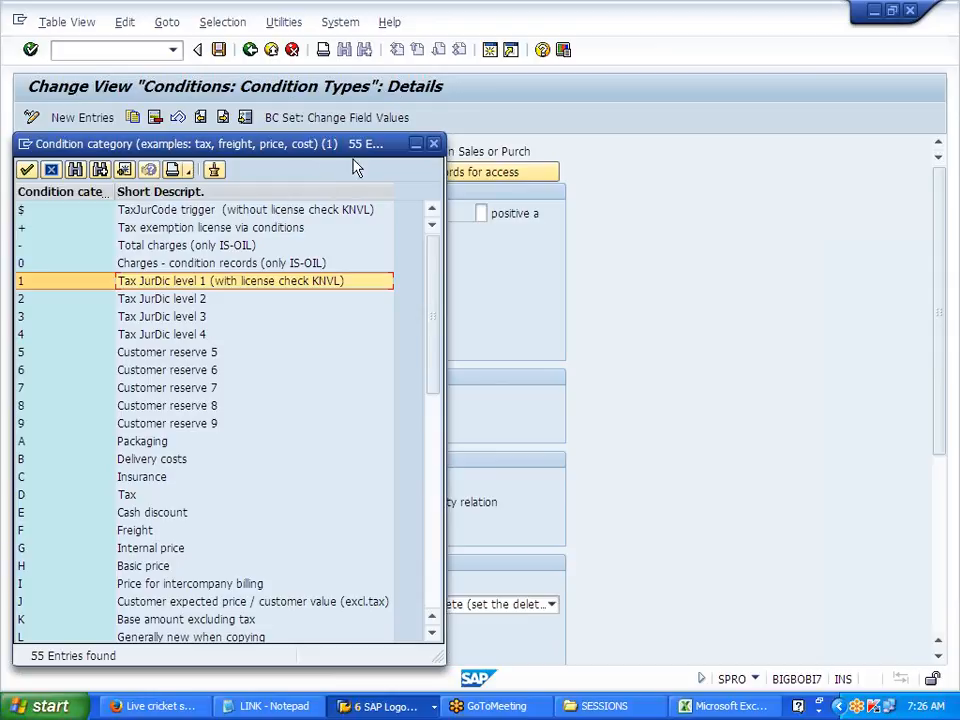
left_click(434, 144)
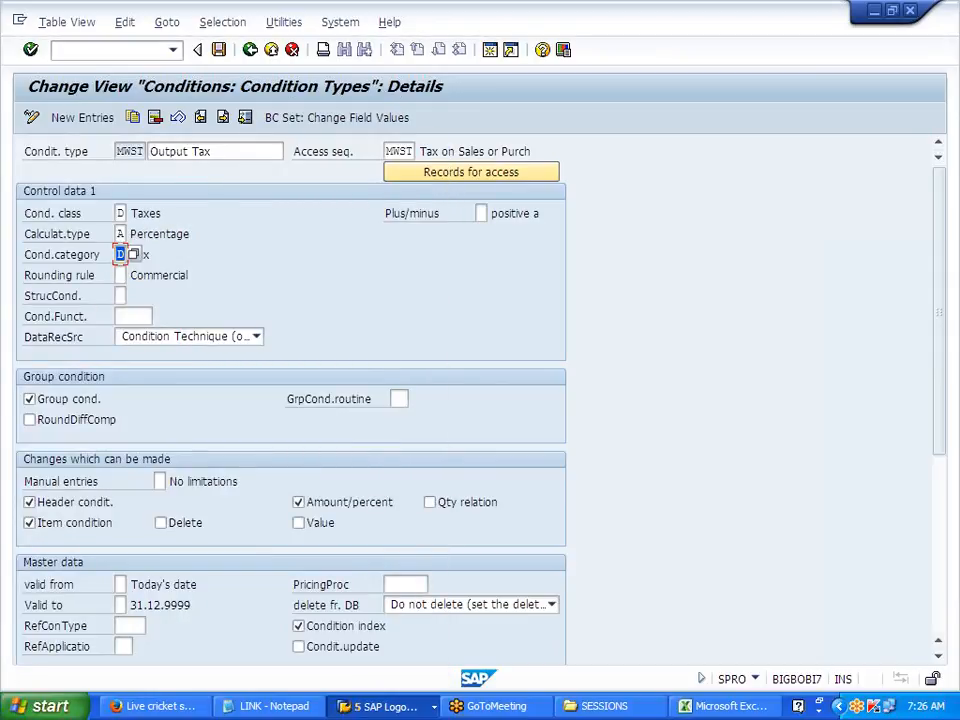
left_click(251, 51)
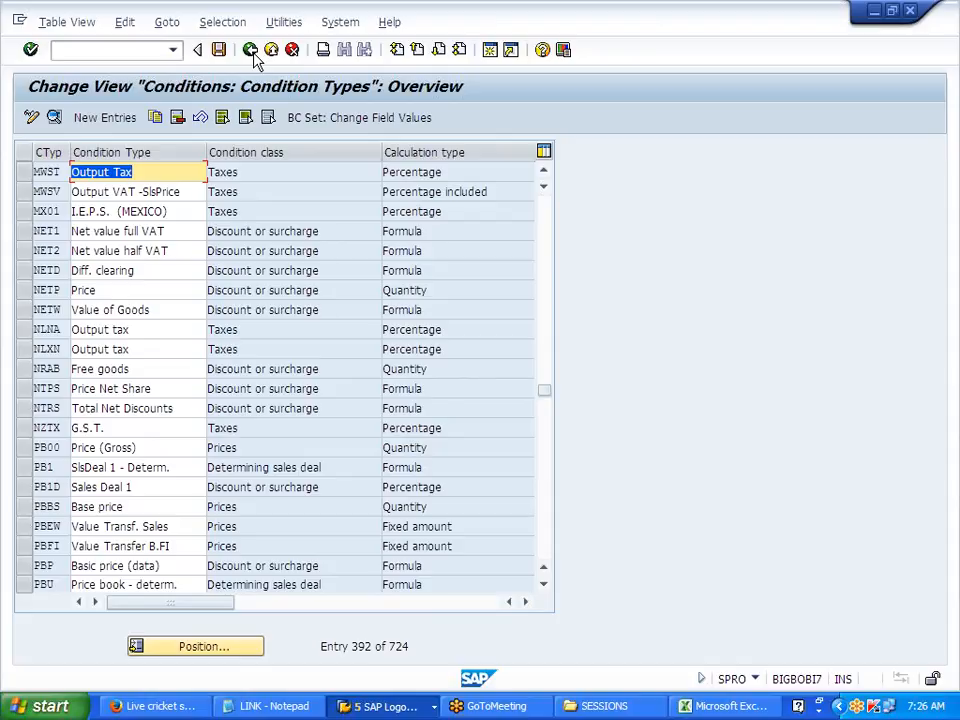
Open the details of condition type MWST and choose condition category 1 from the possible values
double_click(63, 178)
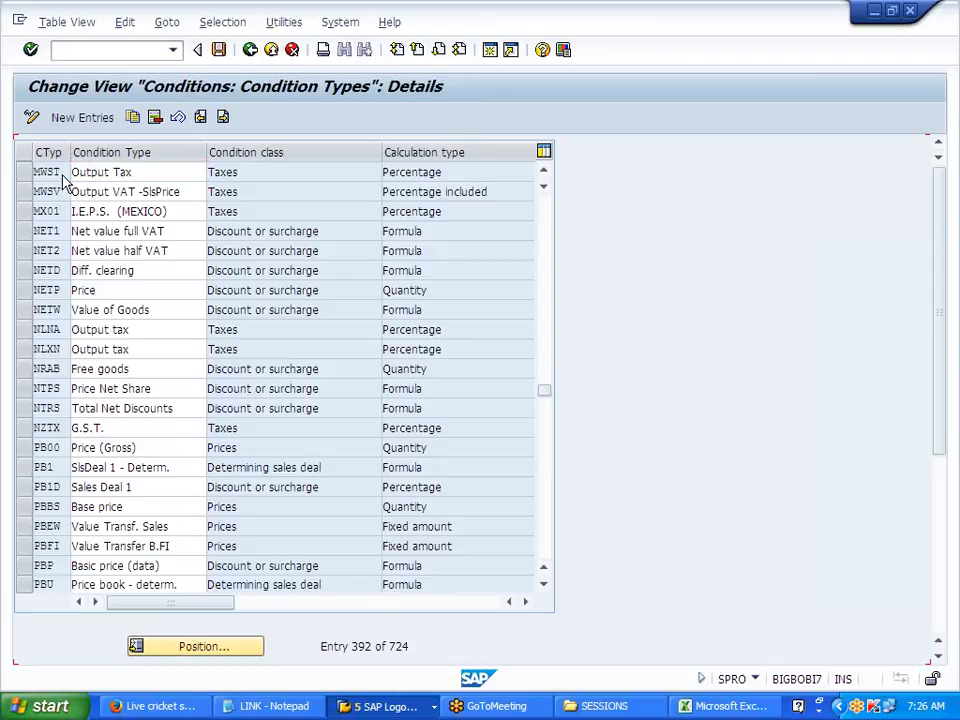
left_click(121, 254)
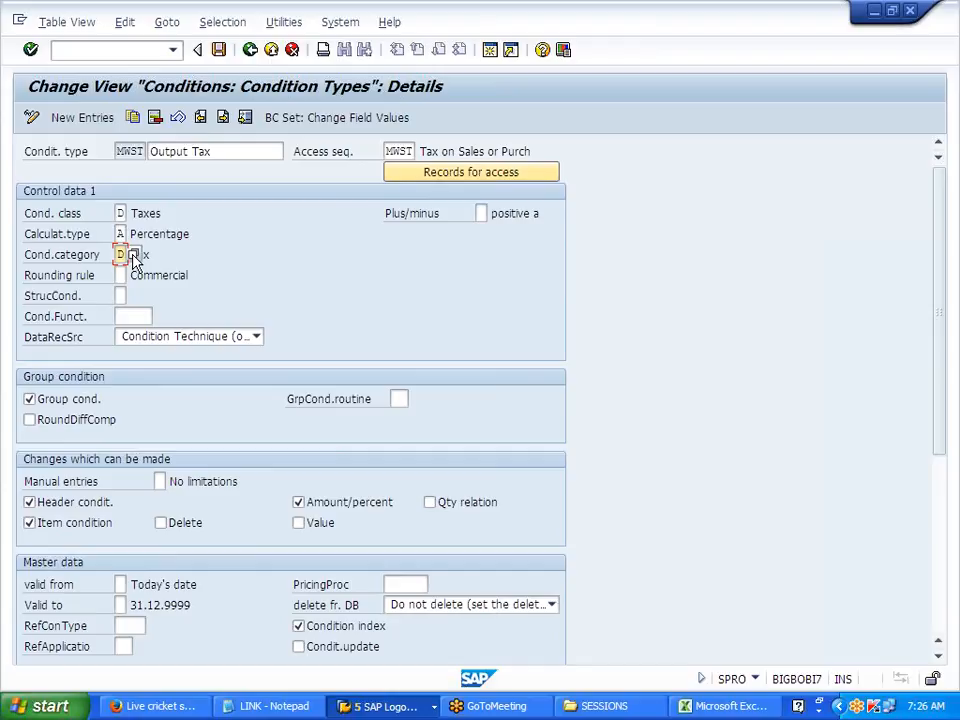
left_click(134, 255)
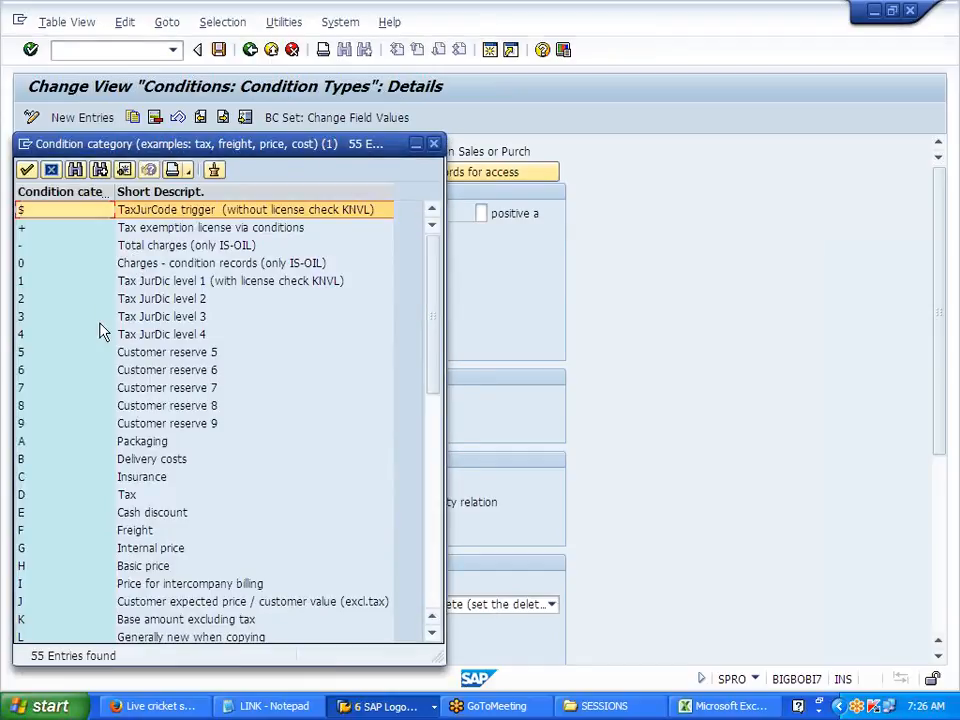
double_click(115, 282)
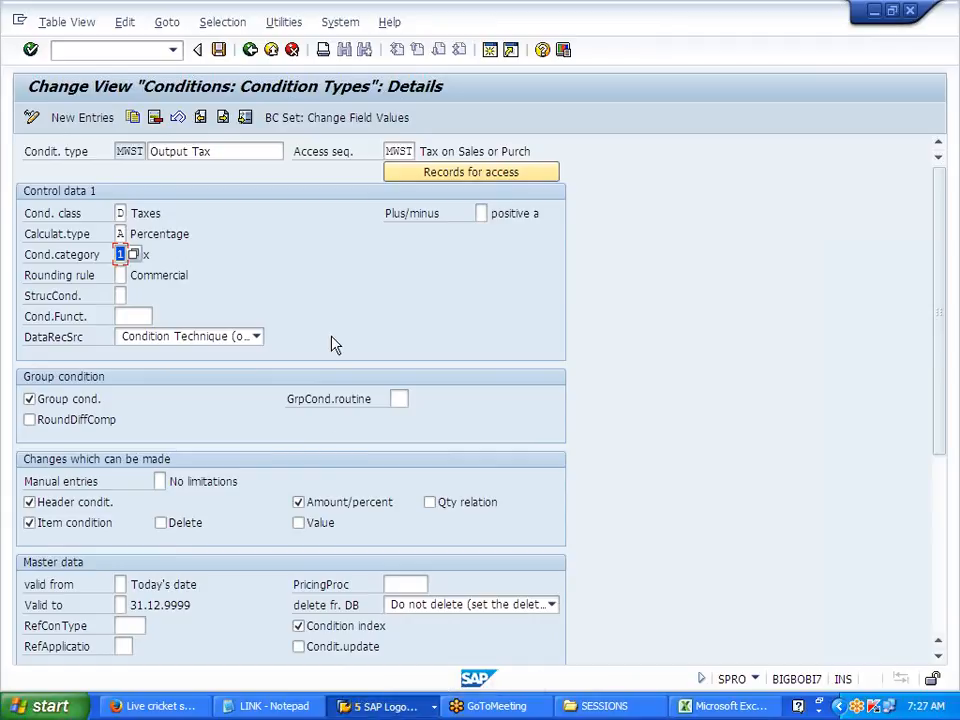
Set the MWST condition category to D, save it under customizing request DEVK900069, and leave the condition types view
type("D")
left_click(218, 49)
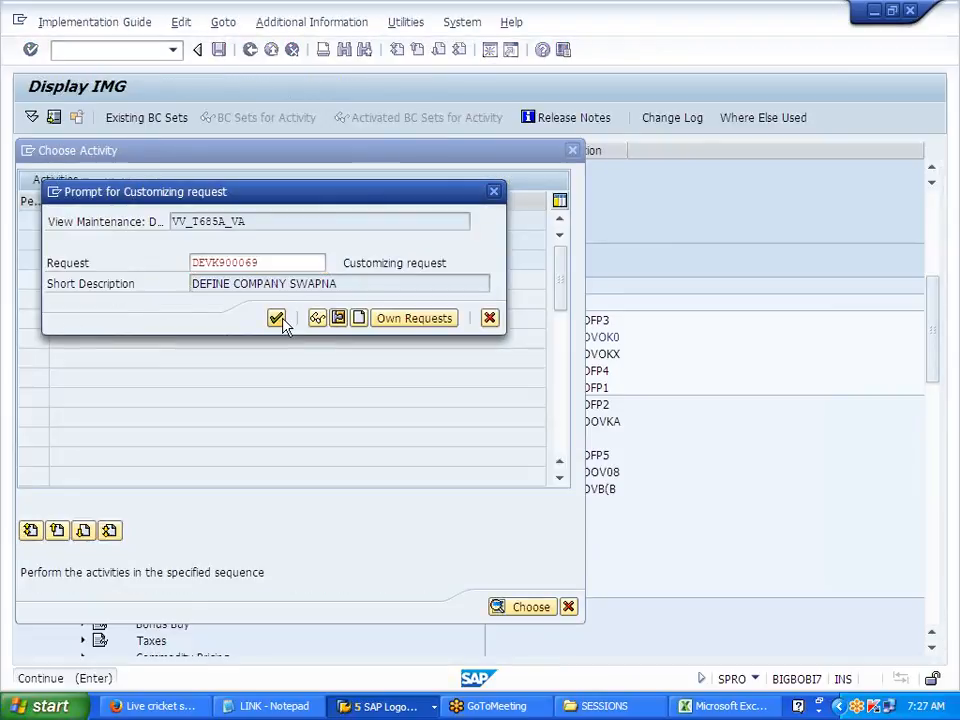
left_click(279, 320)
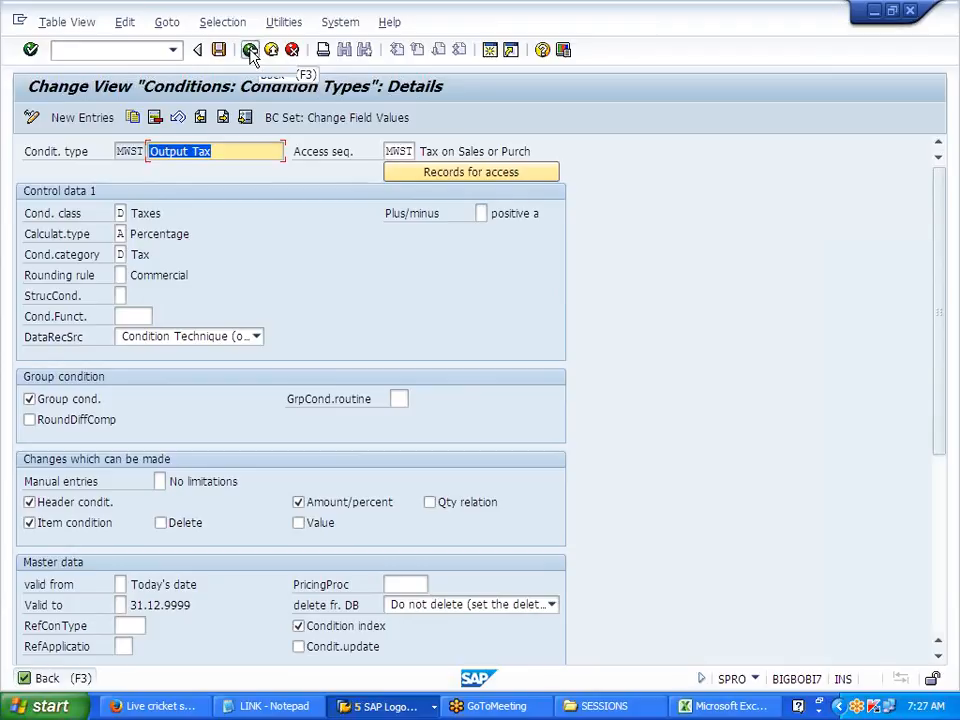
left_click(250, 49)
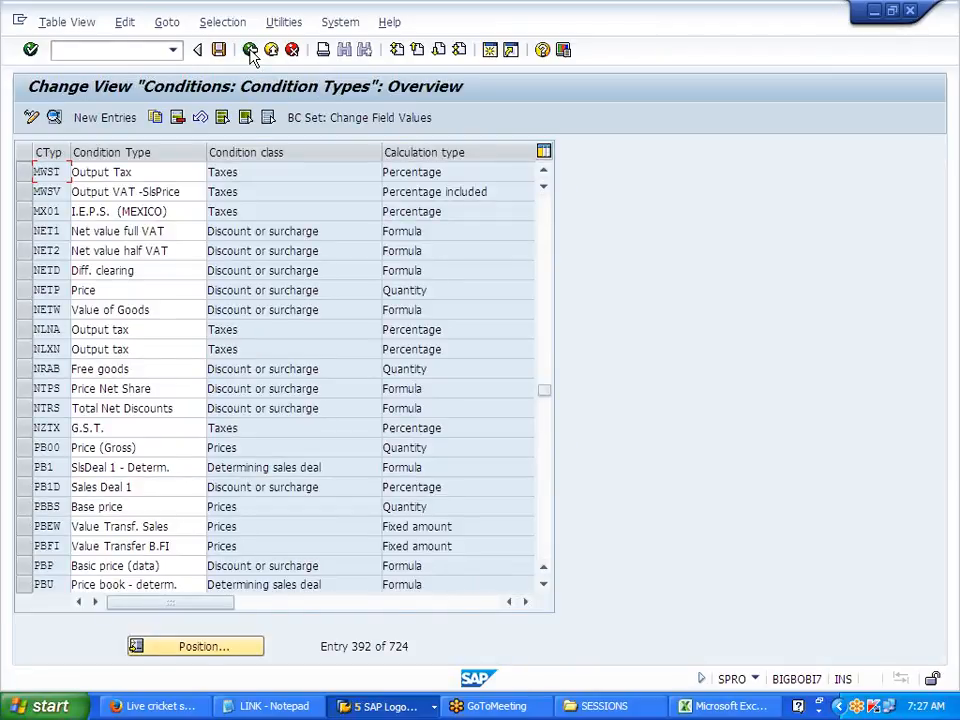
left_click(250, 50)
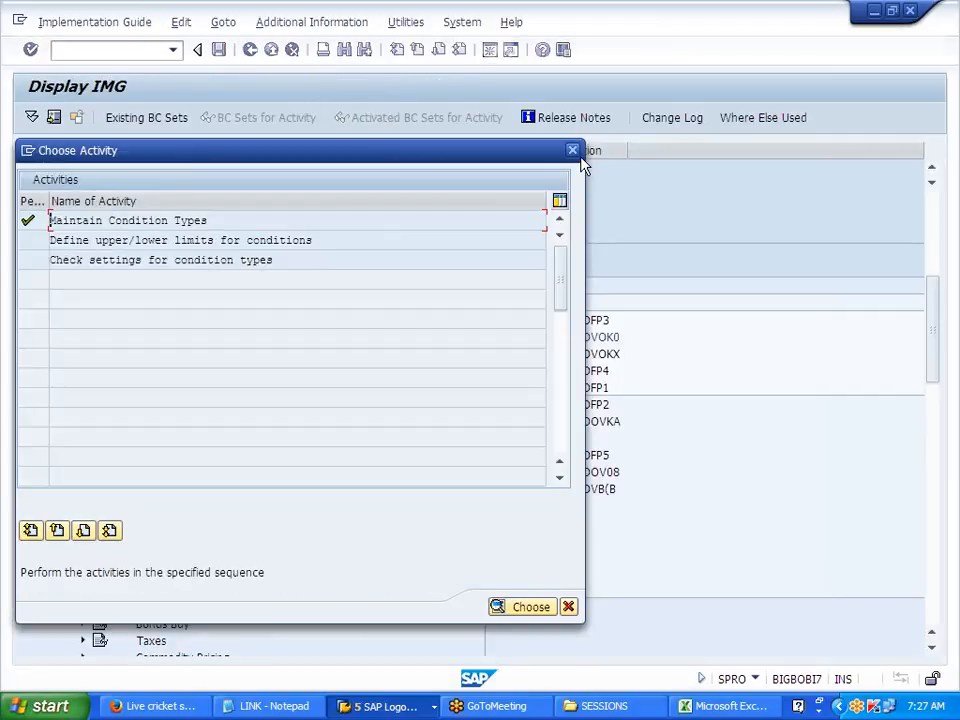
Leave the condition type activities, open the Maintain Access Sequences activity, and acknowledge the cross-client notice
left_click(573, 151)
left_click(182, 355)
left_click(159, 354)
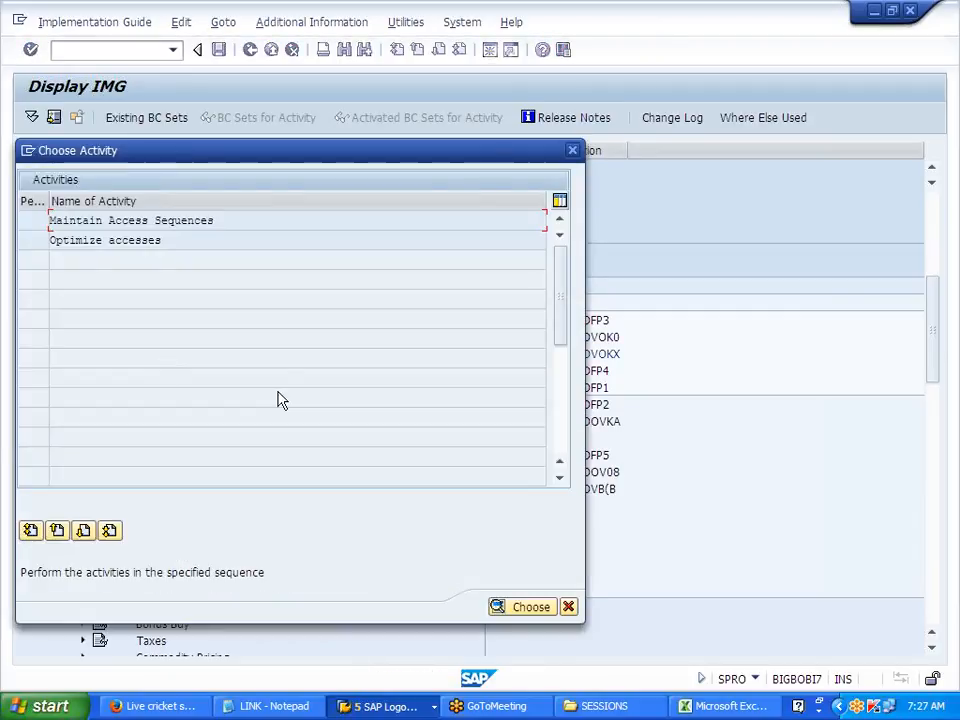
double_click(184, 231)
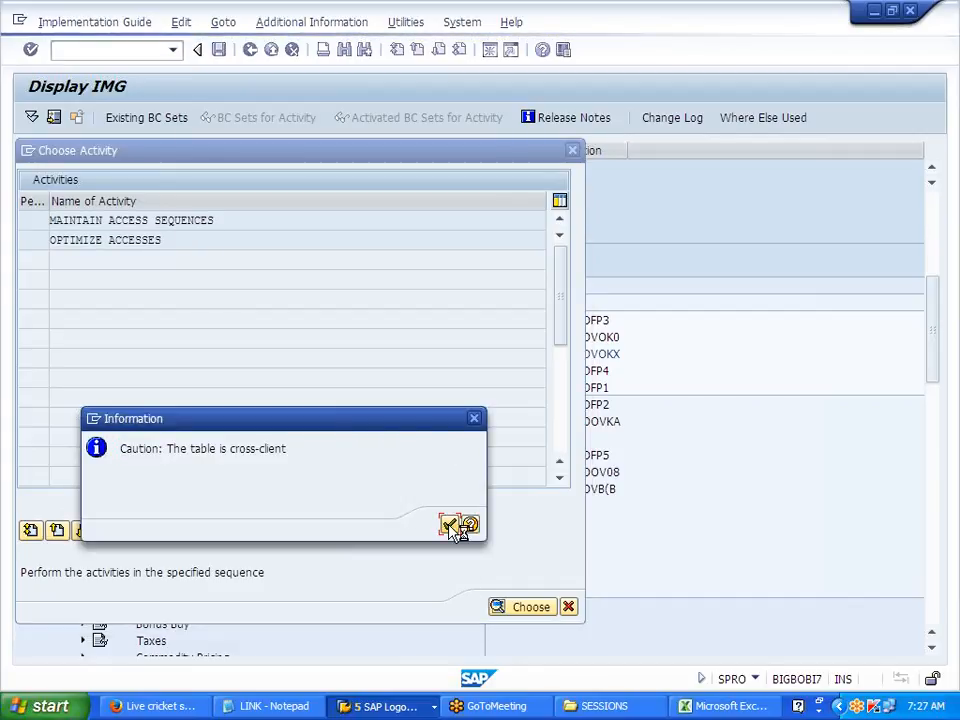
left_click(450, 525)
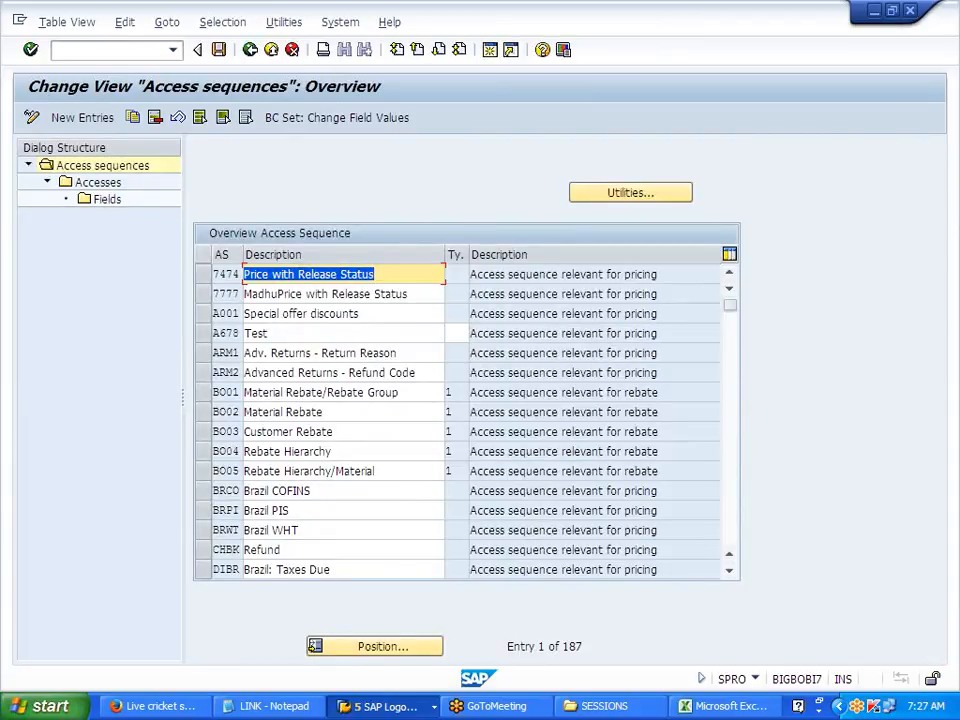
Find access sequence MWST and open its accesses
scroll(272, 393, "down", 2)
left_click(349, 646)
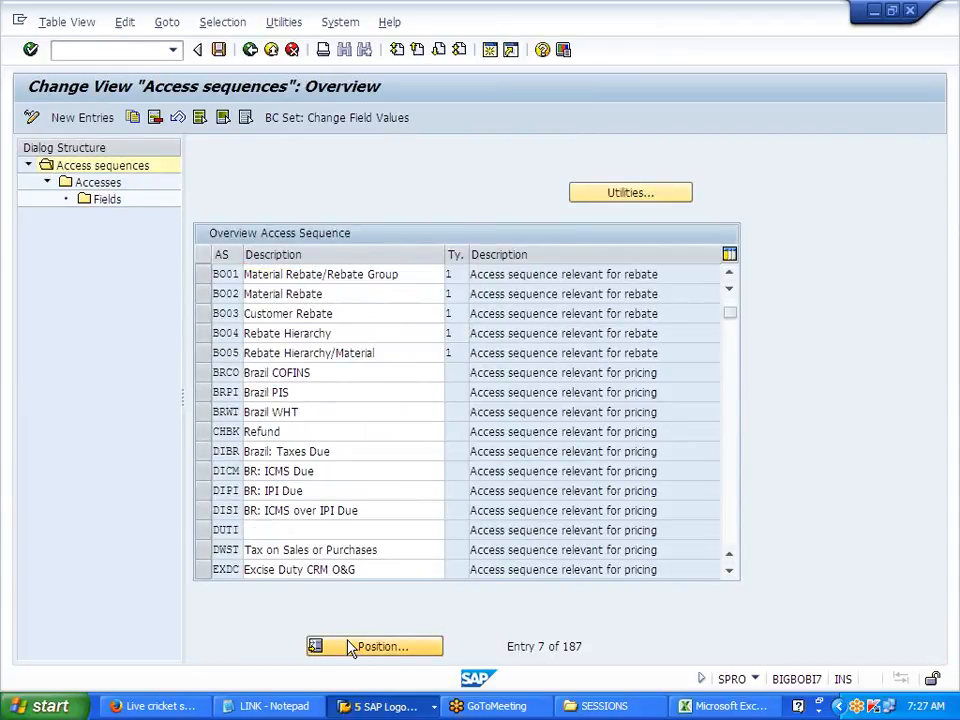
type("mwst")
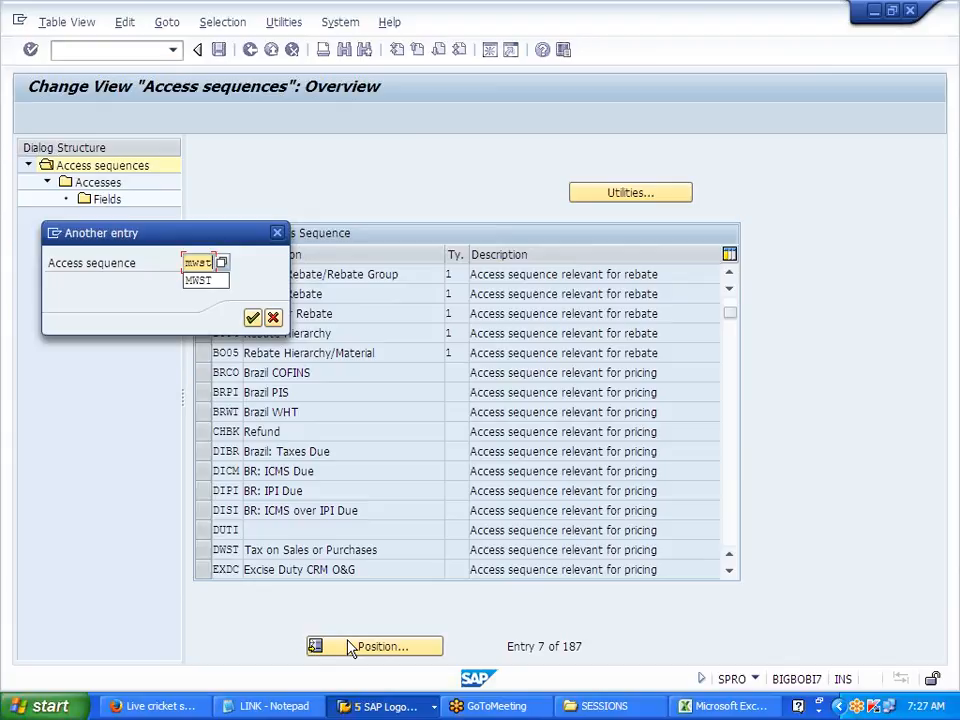
key("Return")
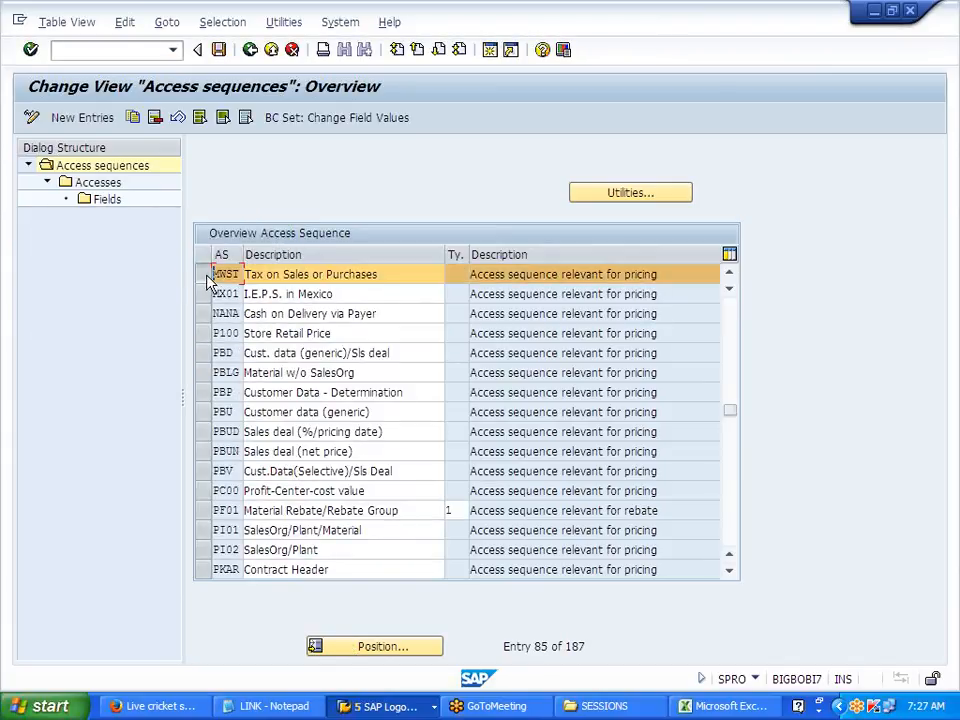
double_click(98, 182)
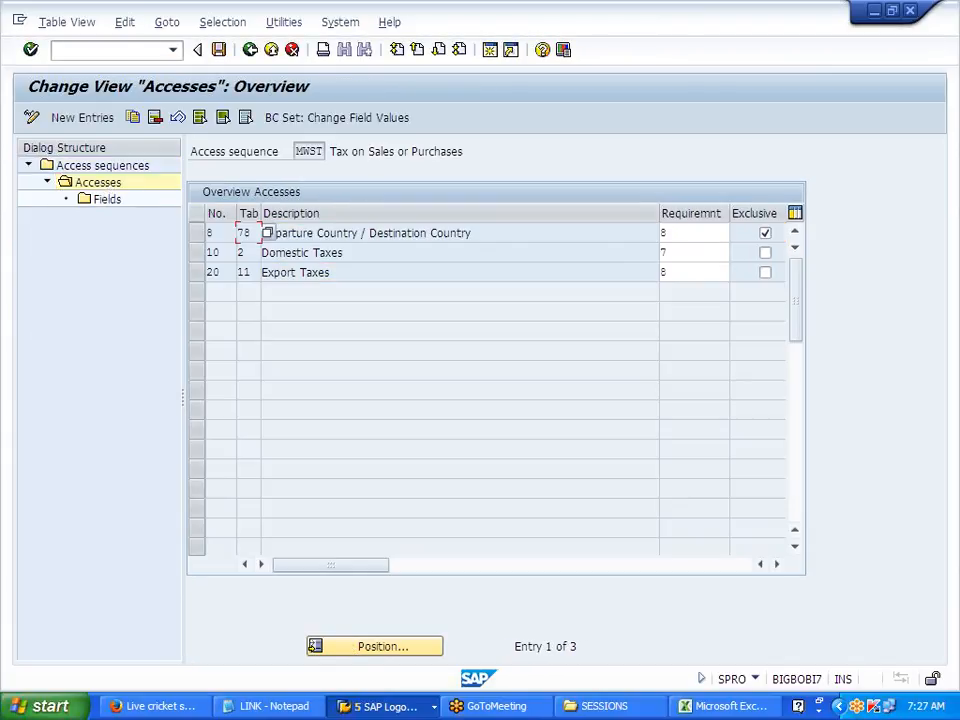
Examine the country, Domestic Taxes and Export Taxes accesses of MWST and return to the access sequences overview
left_click(338, 233)
left_click_drag(299, 233, 275, 233)
left_click(414, 233)
left_click_drag(345, 253, 269, 253)
left_click(269, 253)
left_click_drag(330, 272, 289, 272)
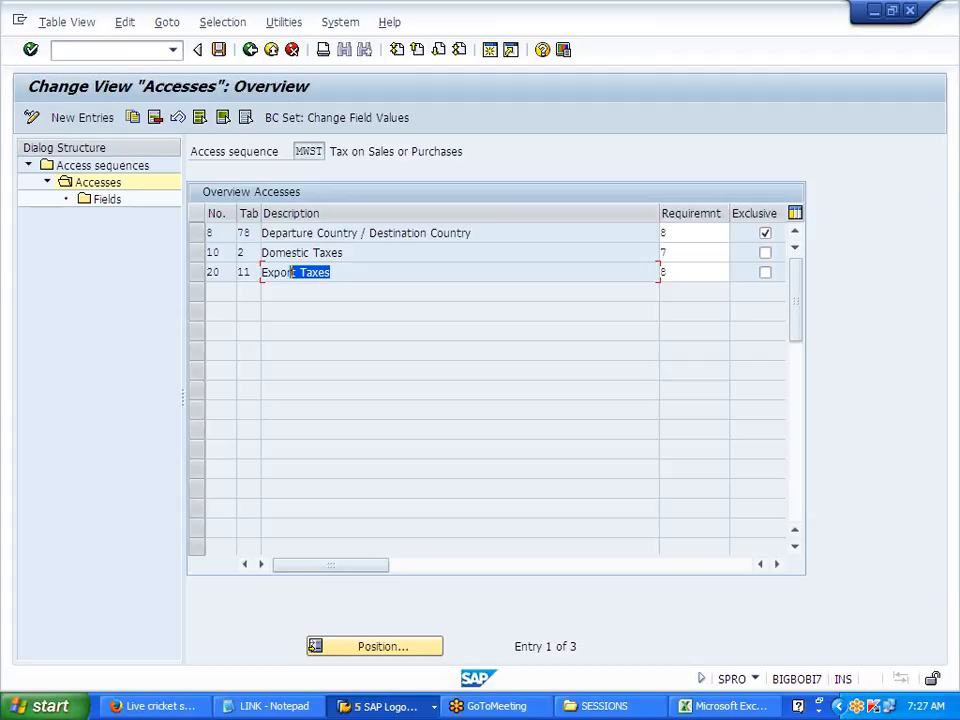
left_click(292, 272)
left_click_drag(344, 252, 261, 252)
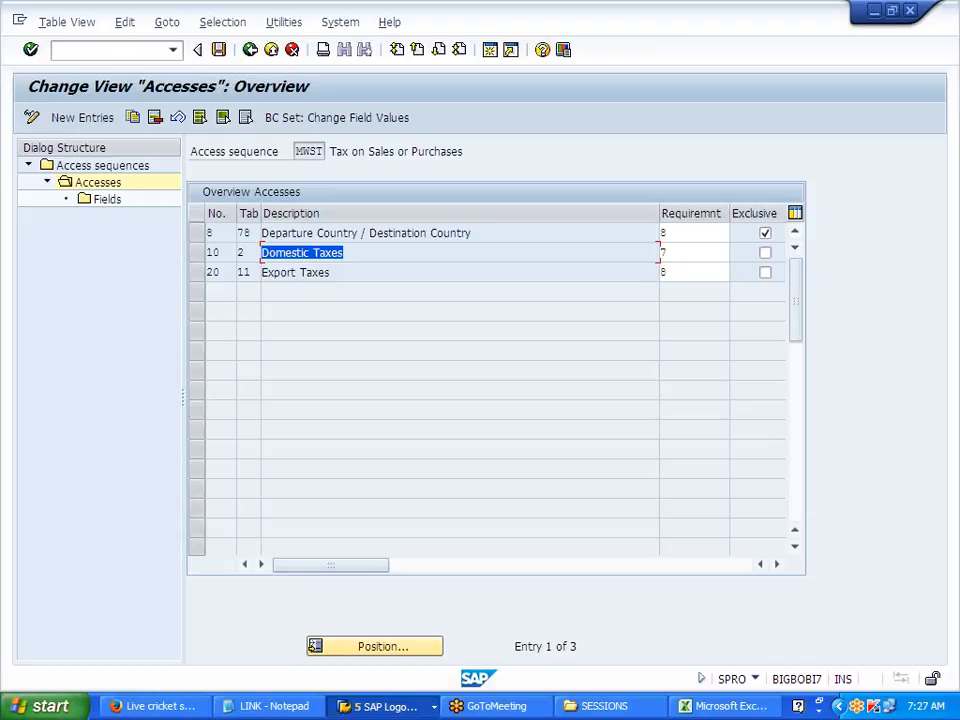
left_click(254, 55)
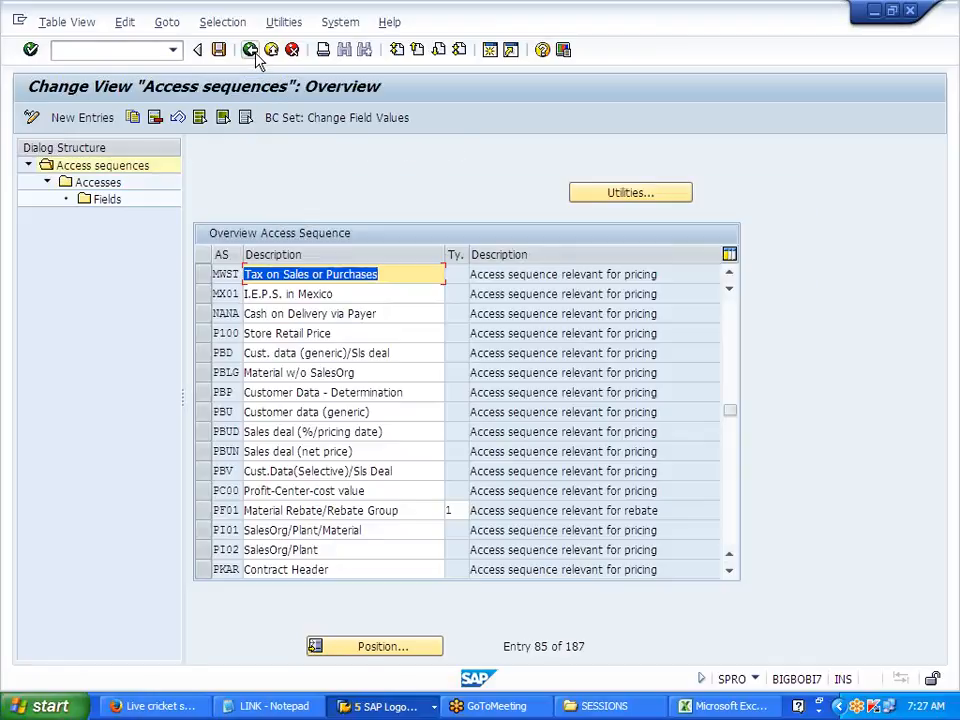
Find access sequence J700 and open its accesses
left_click(391, 648)
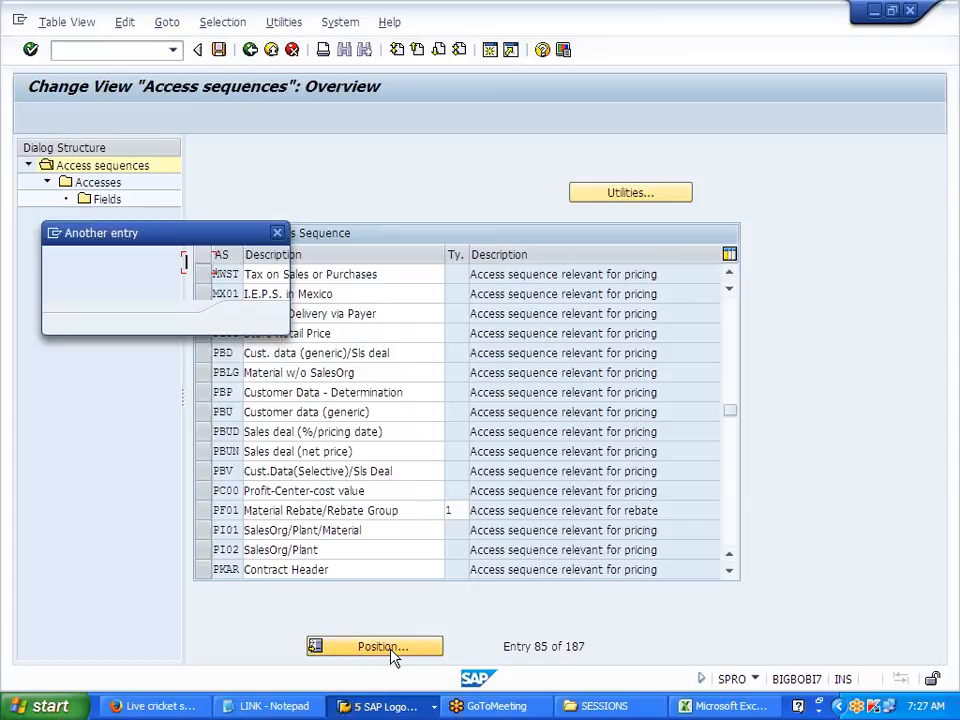
type("J700")
key("Return")
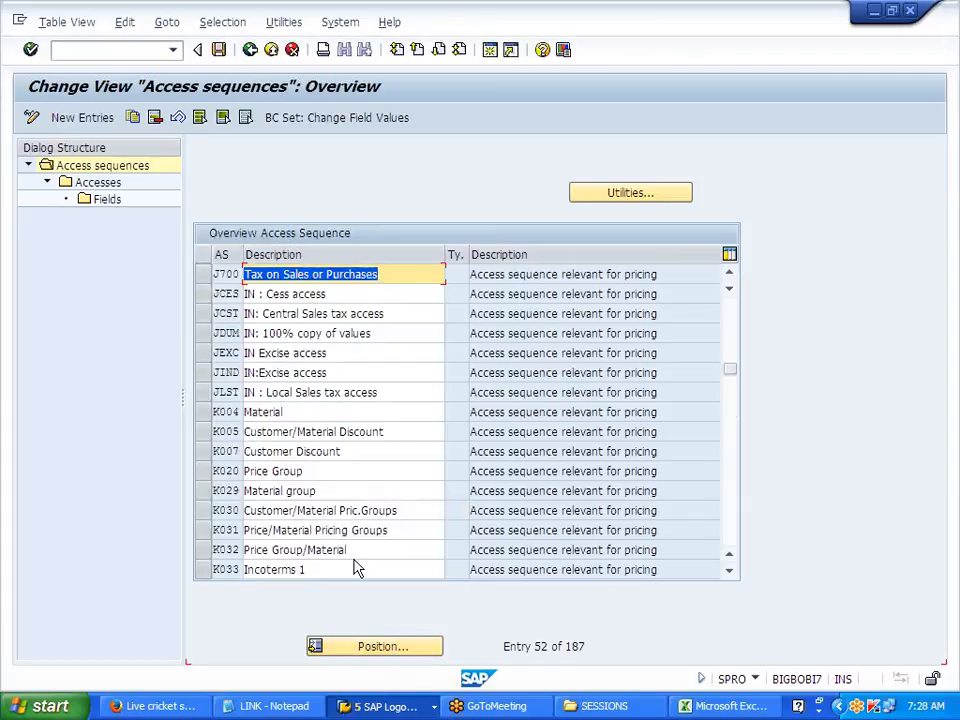
left_click(204, 274)
double_click(112, 184)
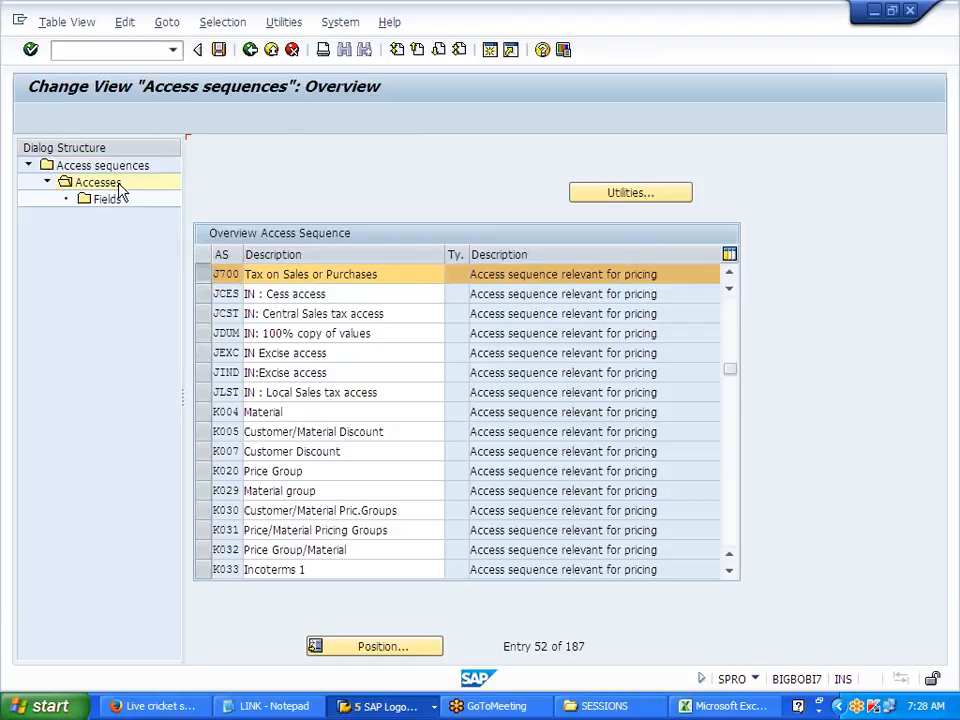
Examine the Country/State/Customer Classif.1/Material Classification 1 and Domestic Taxes accesses of J700 and return to the access sequences overview
left_click_drag(551, 292, 262, 292)
left_click(262, 292)
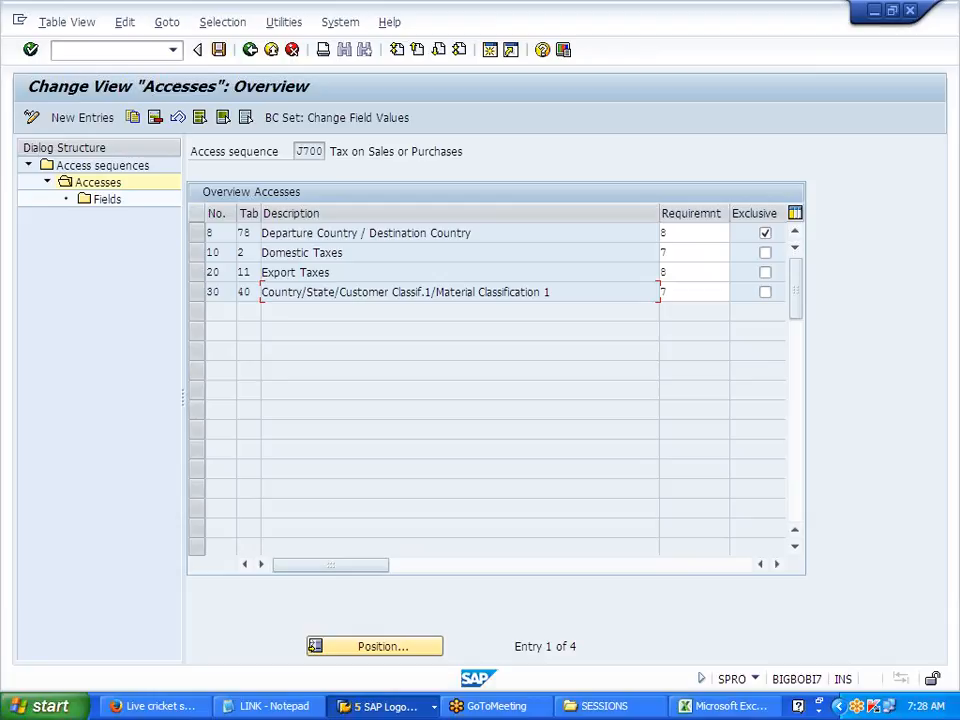
left_click_drag(344, 253, 262, 253)
left_click(262, 253)
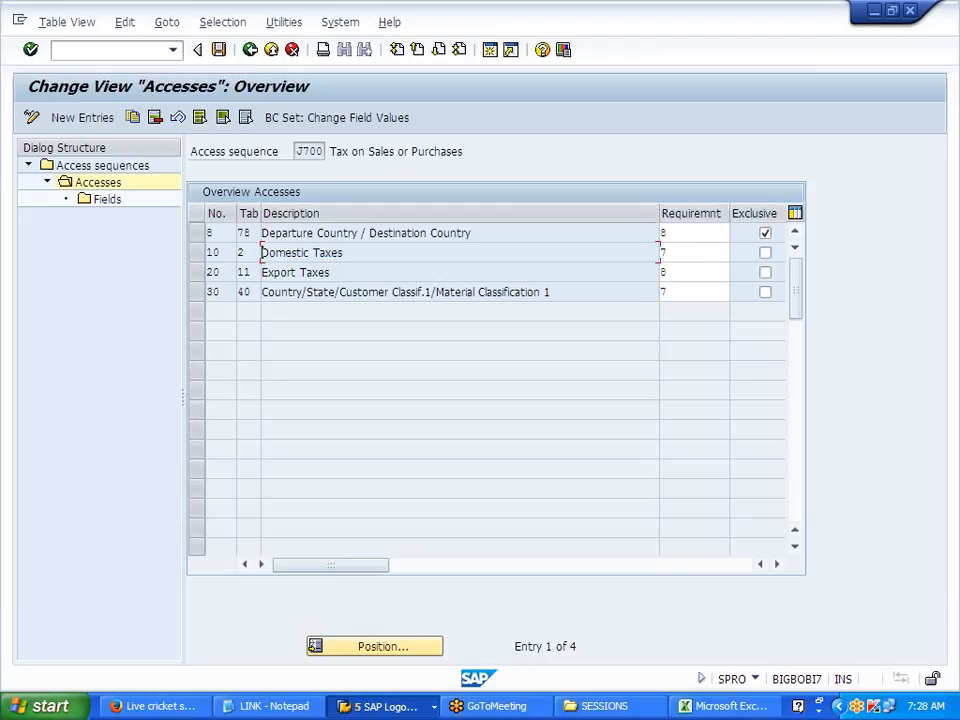
left_click(250, 50)
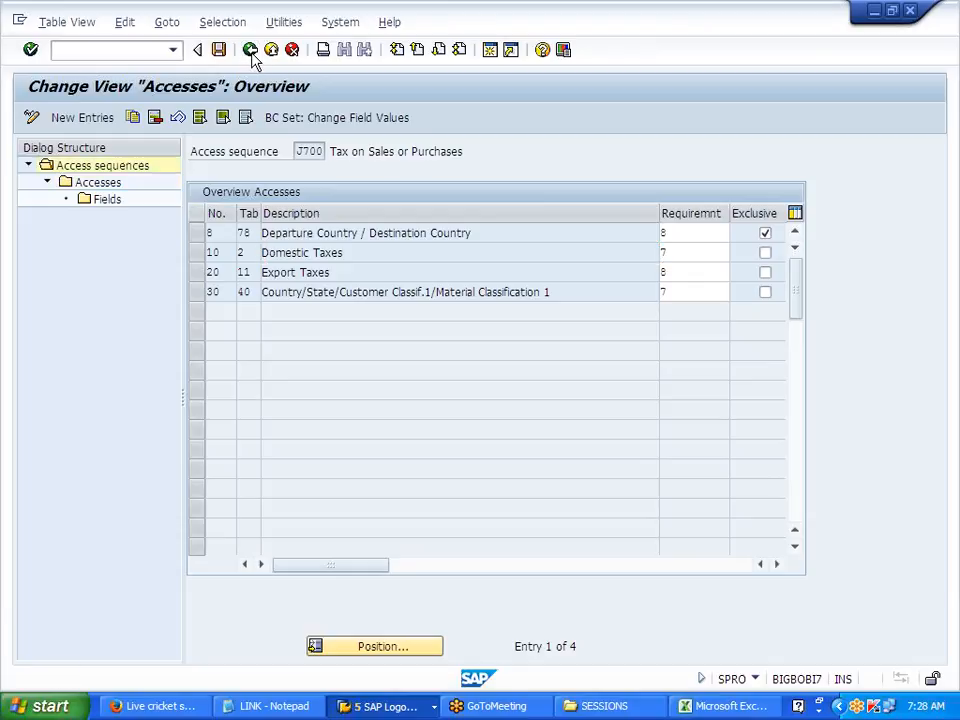
Leave access sequence maintenance and open the pricing procedures overview
left_click(251, 52)
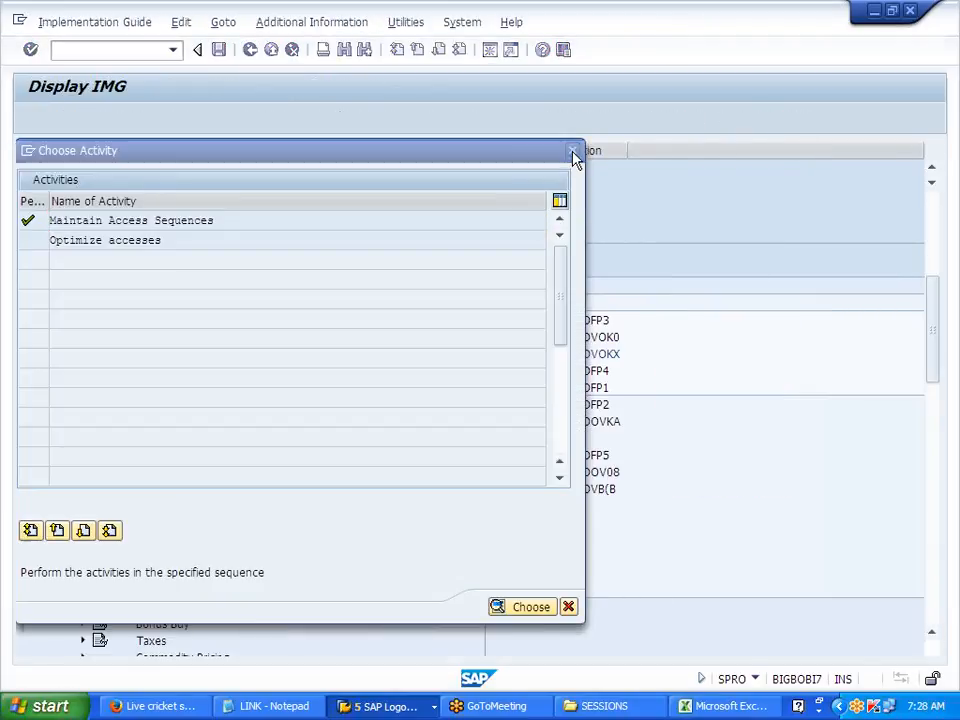
left_click(574, 155)
left_click(175, 371)
left_click(160, 371)
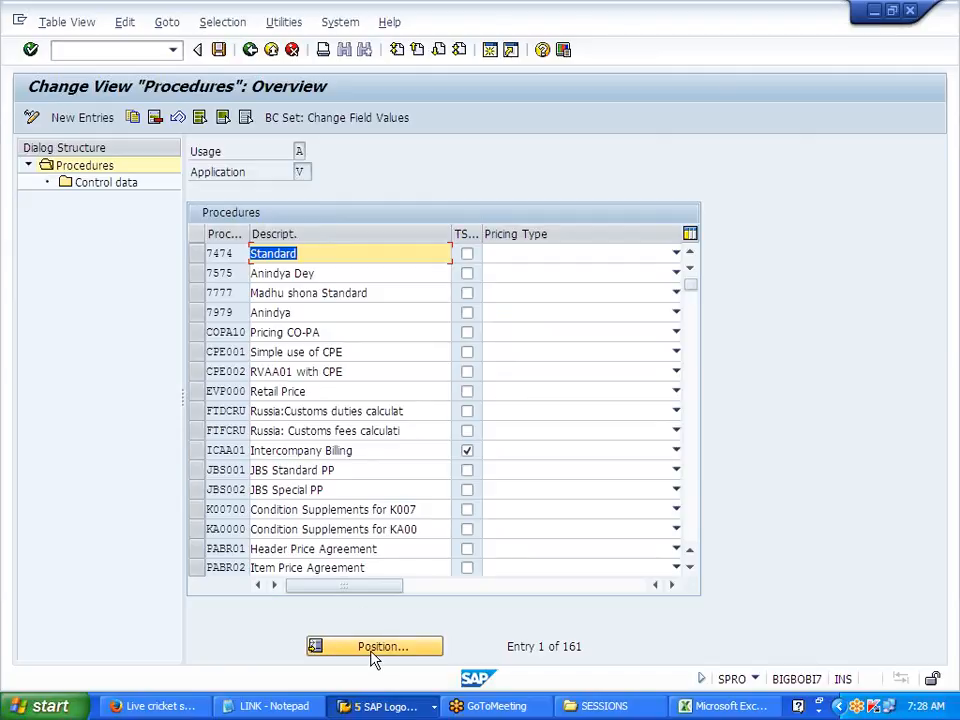
Find pricing procedure RVAA01 and open its control data
left_click(374, 650)
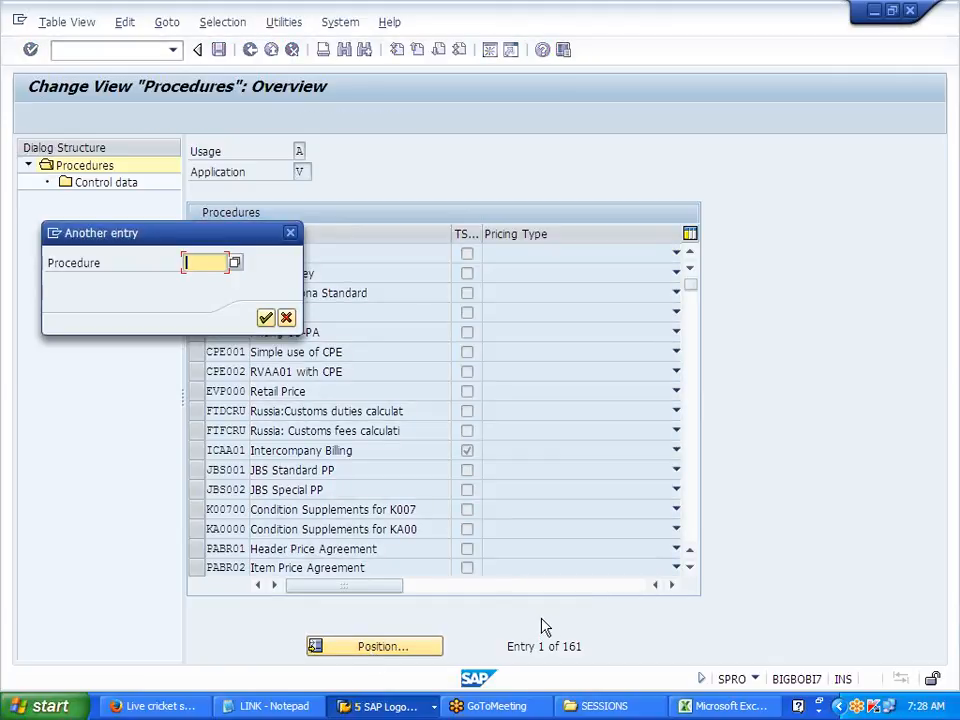
type("rva")
key("Return")
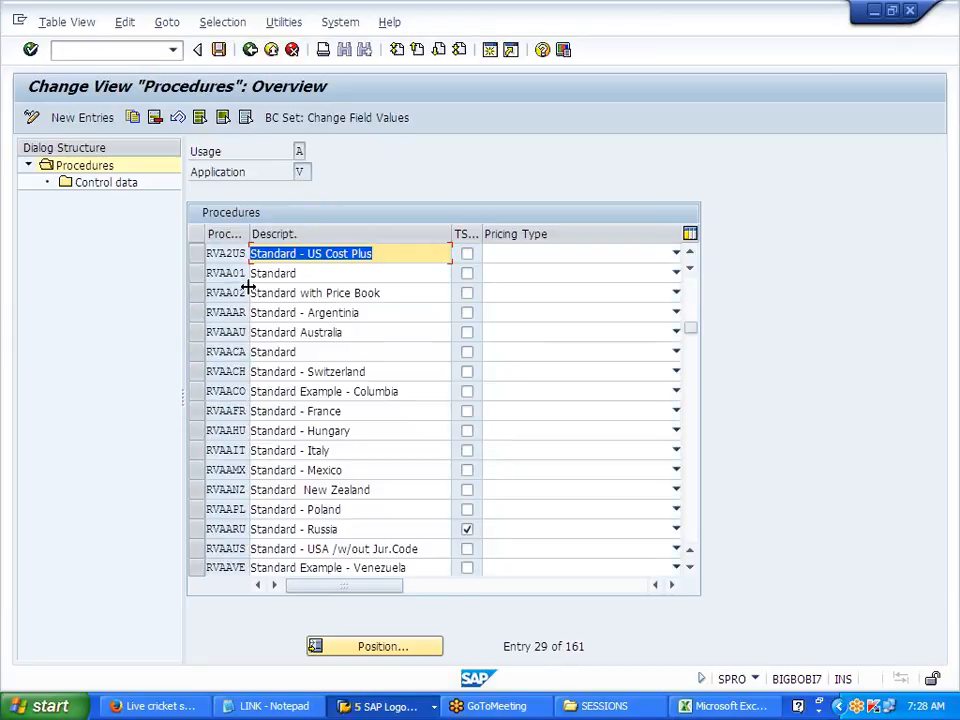
left_click(197, 273)
left_click(129, 186)
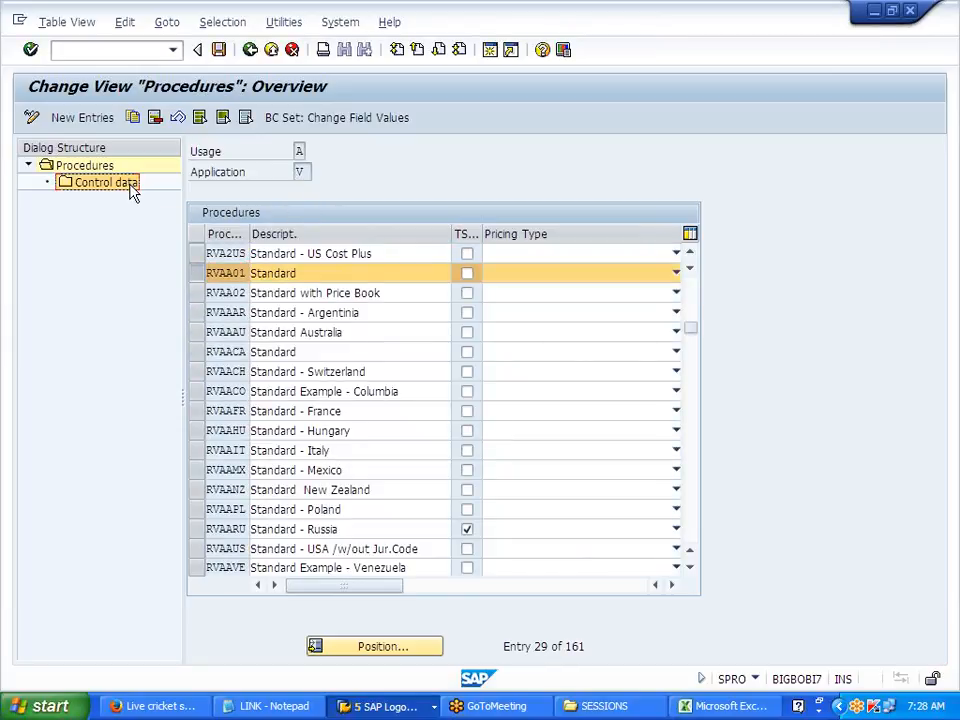
double_click(130, 186)
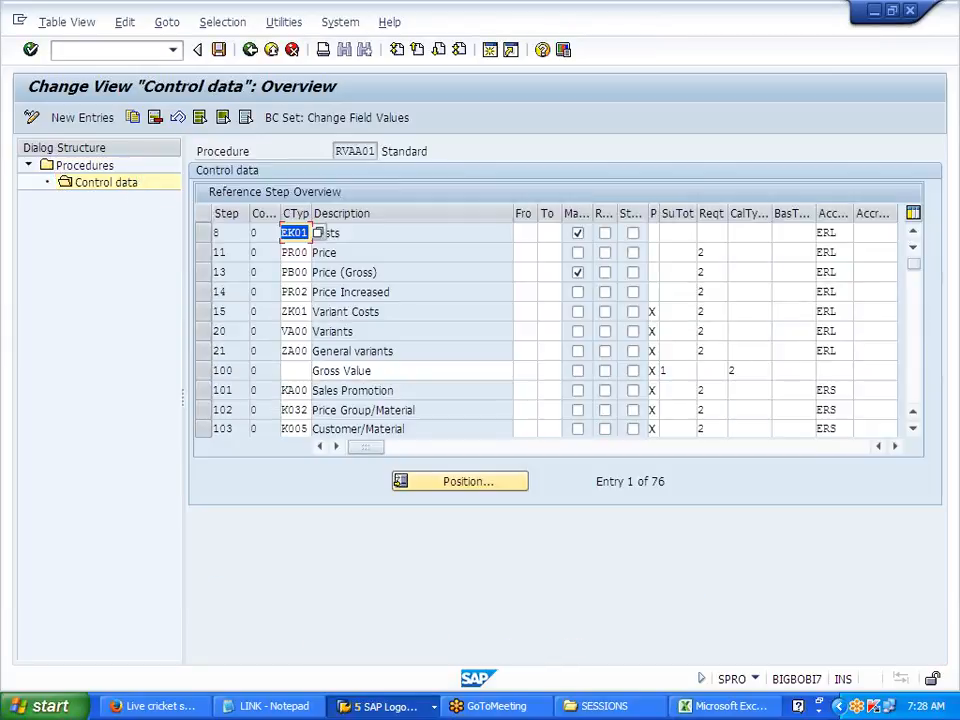
Replace condition type J700 with MWST at step 915 of pricing procedure RVAA01 and accept the standard proposal
scroll(311, 364, "down", 5)
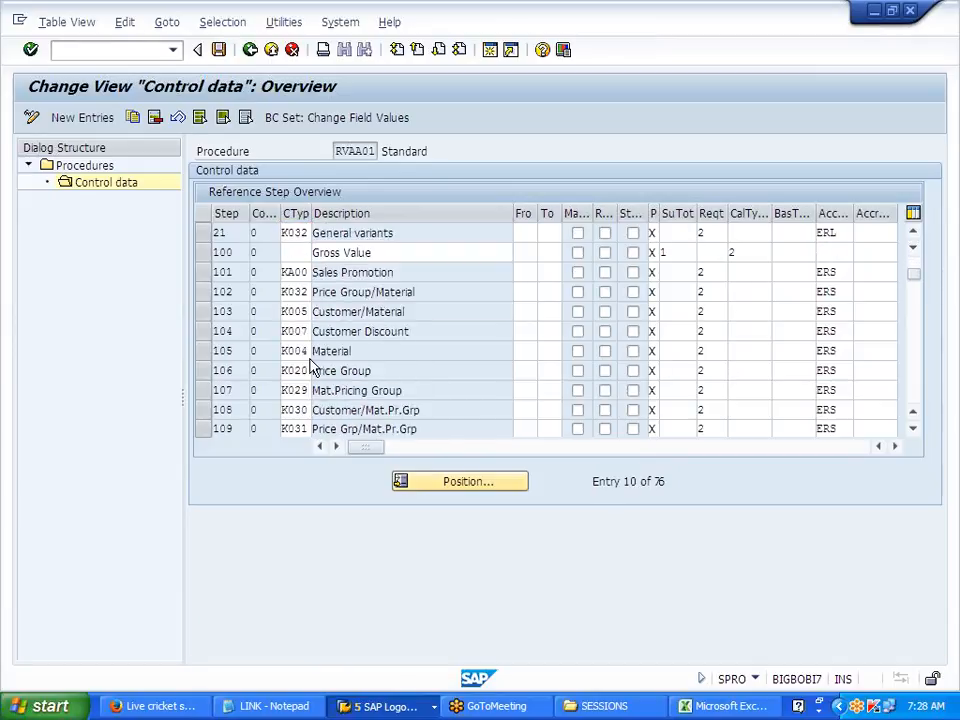
scroll(310, 357, "down", 8)
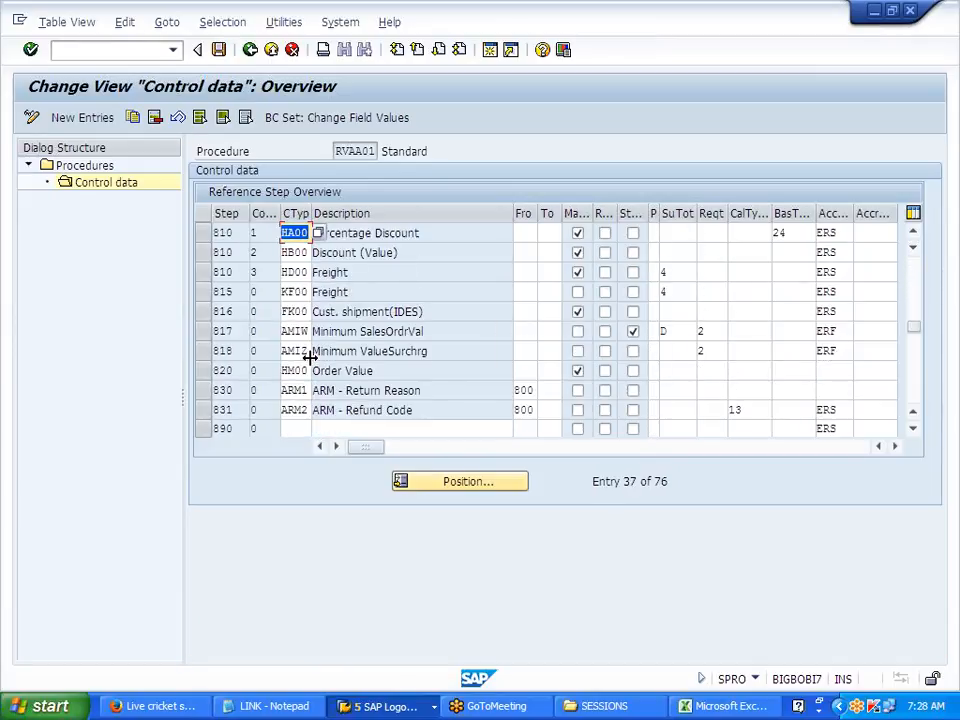
scroll(310, 357, "down", 3)
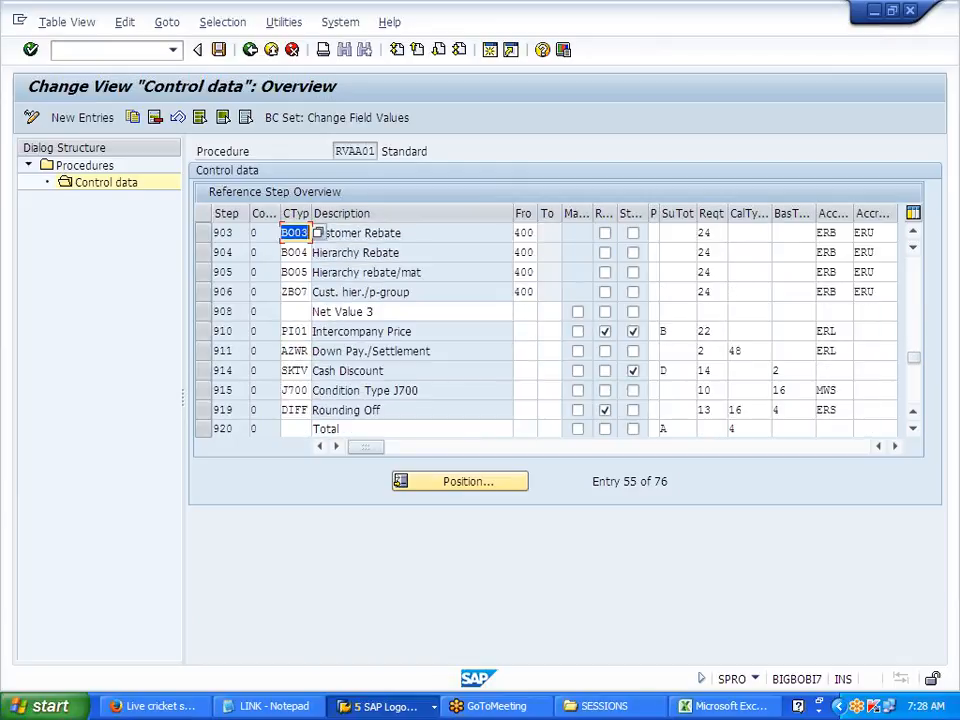
left_click_drag(282, 391, 309, 391)
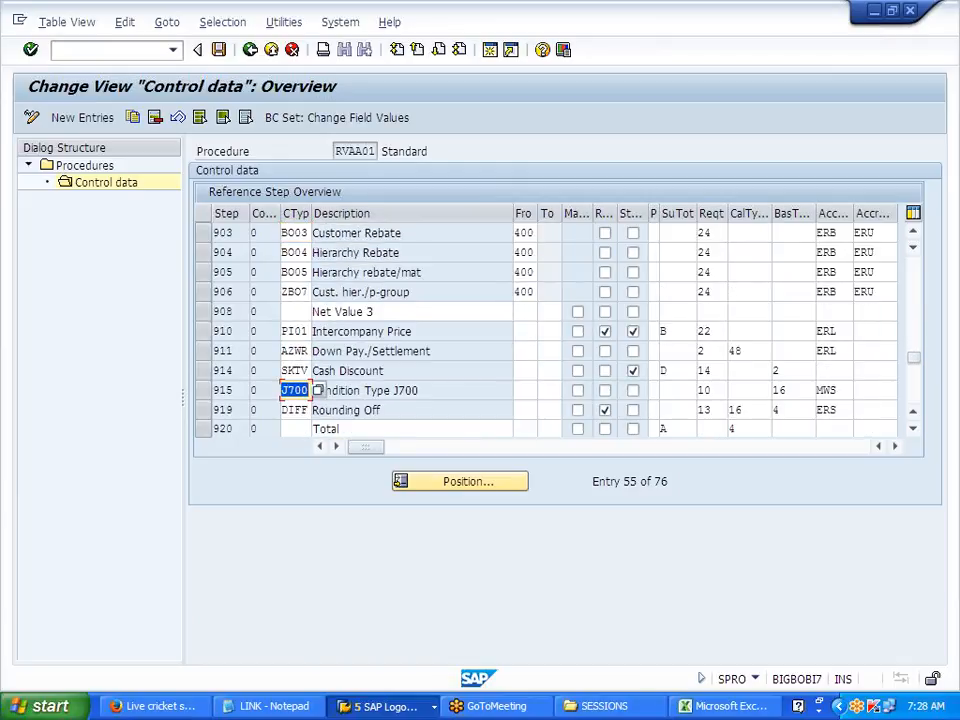
left_click(309, 391)
key("BackSpace")
key("BackSpace")
key("BackSpace")
type("mwa")
key("BackSpace")
key("BackSpace")
key("BackSpace")
key("BackSpace")
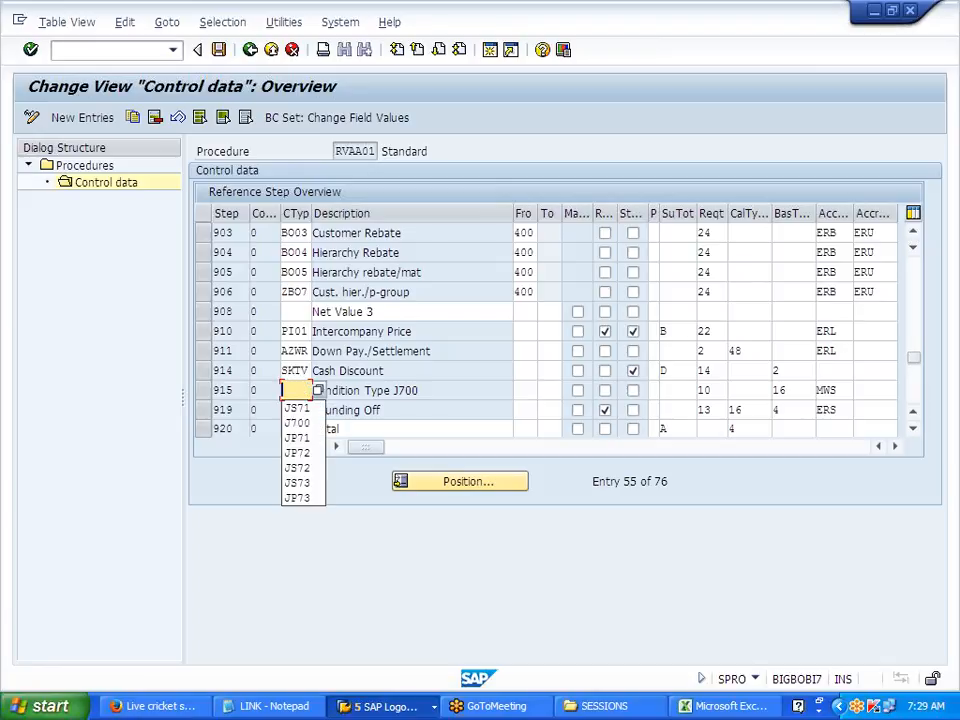
type("MWST")
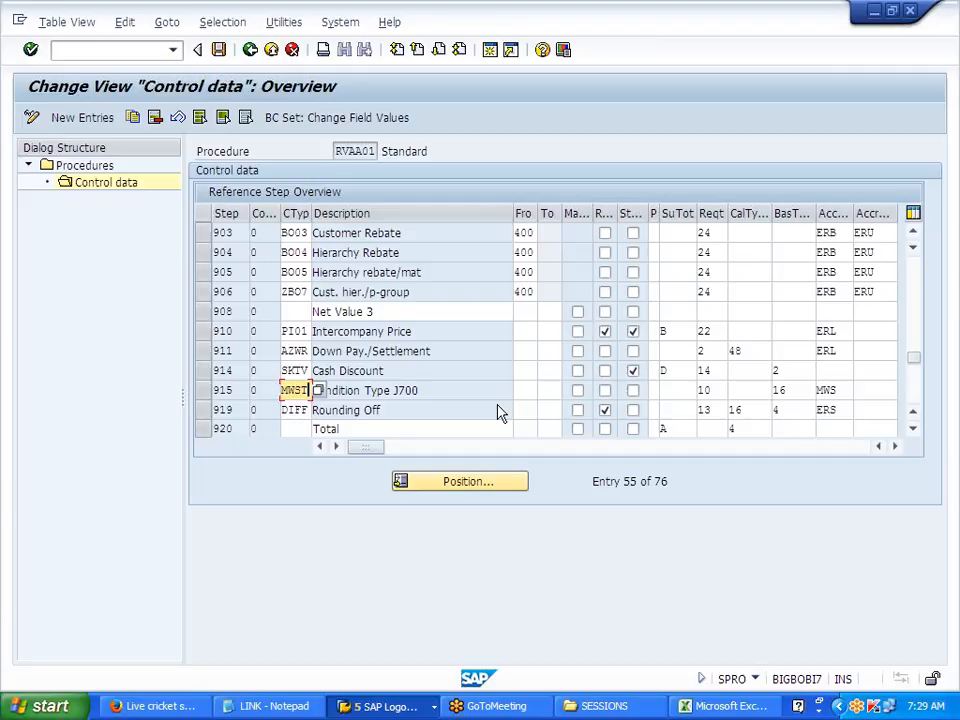
key("Return")
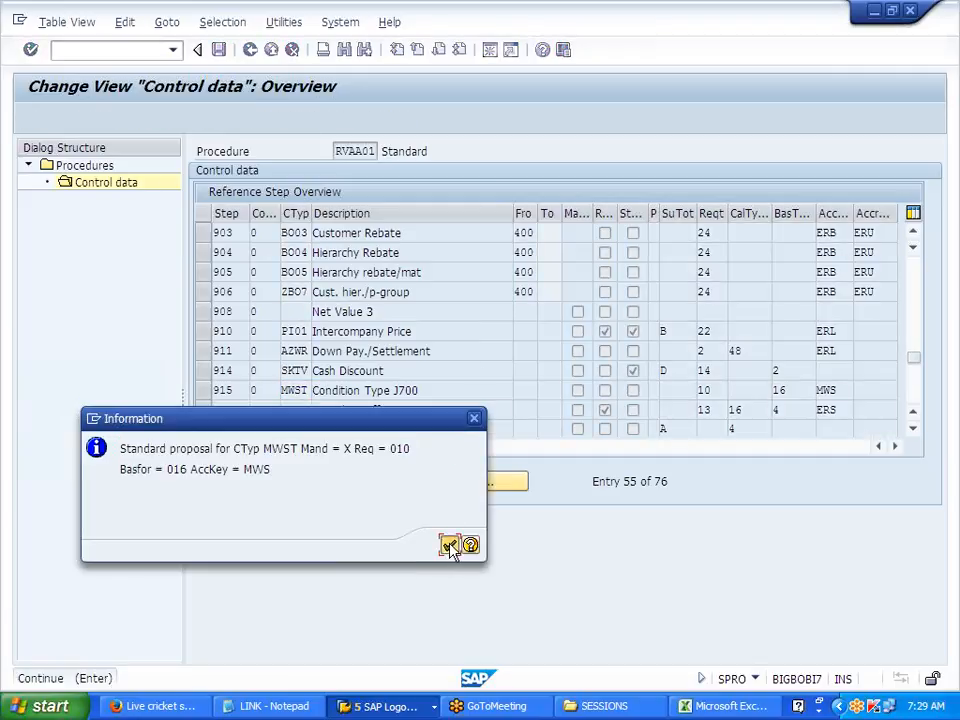
left_click(448, 545)
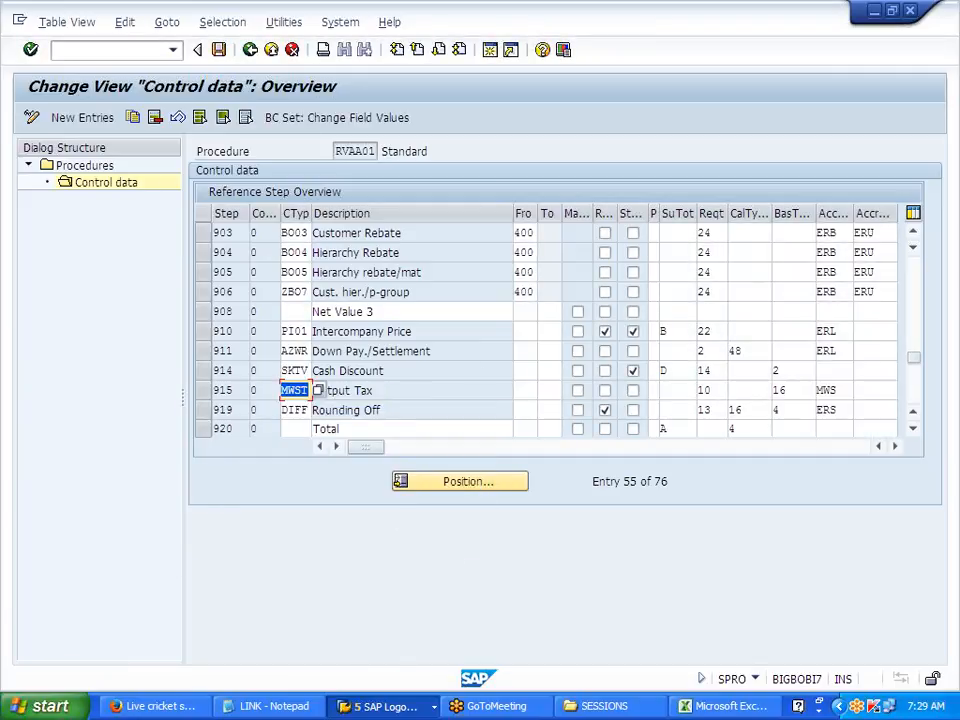
Save the pricing procedure to the customizing request and return to the IMG structure
key("ctrl+s")
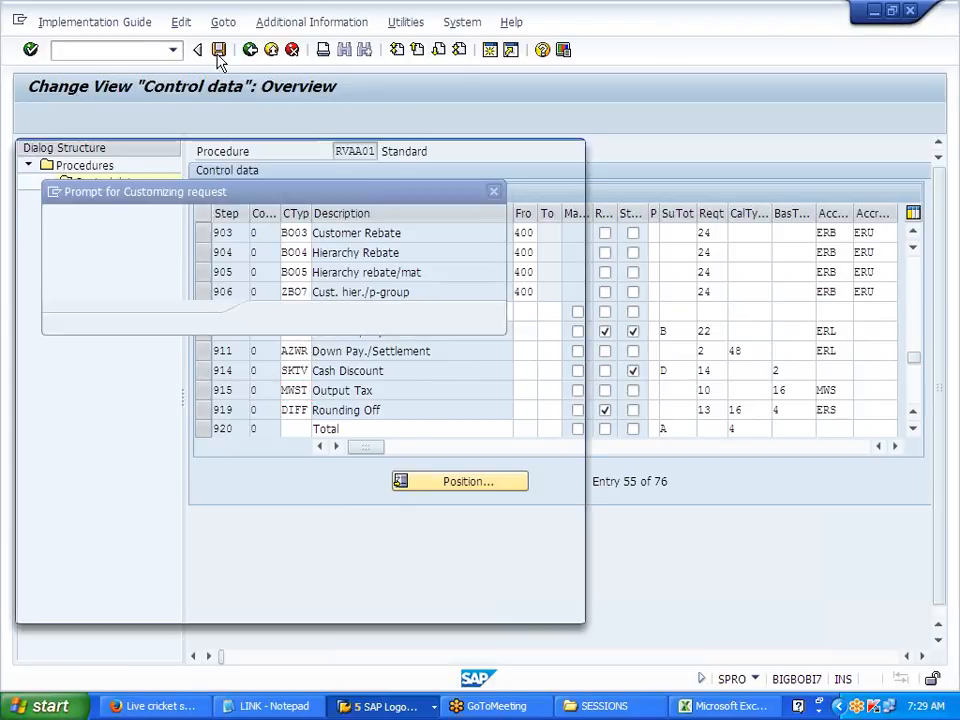
left_click(276, 318)
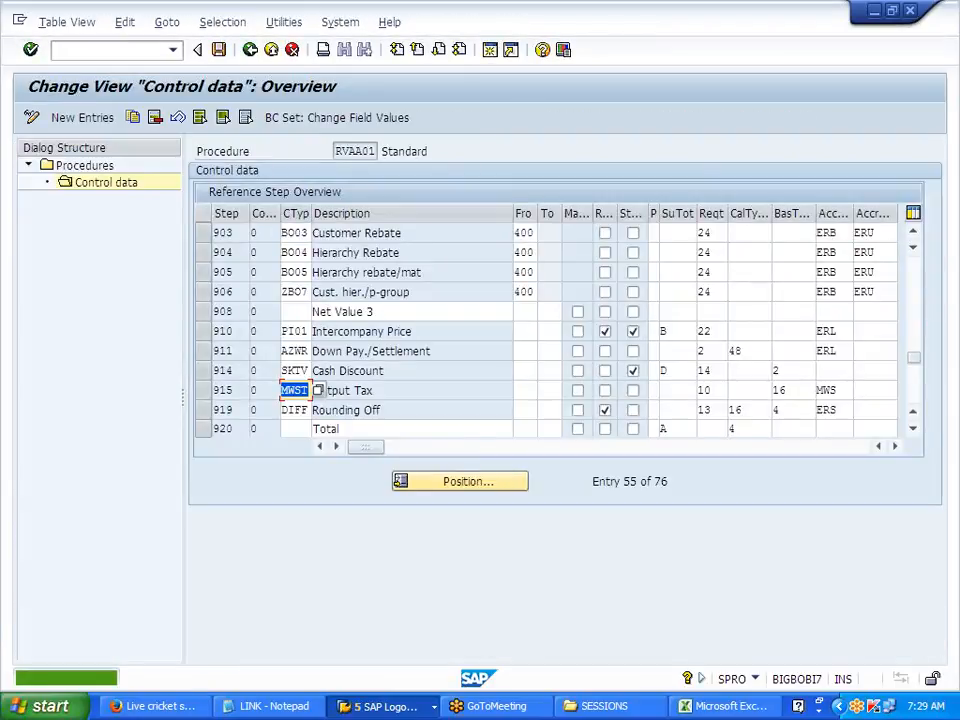
left_click(251, 50)
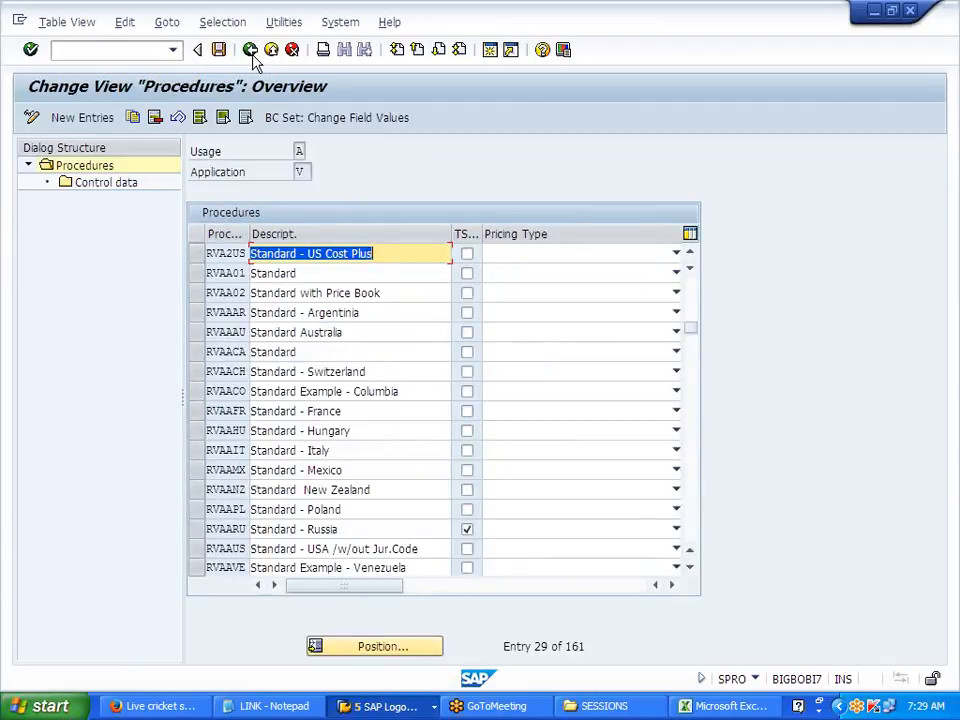
left_click(253, 54)
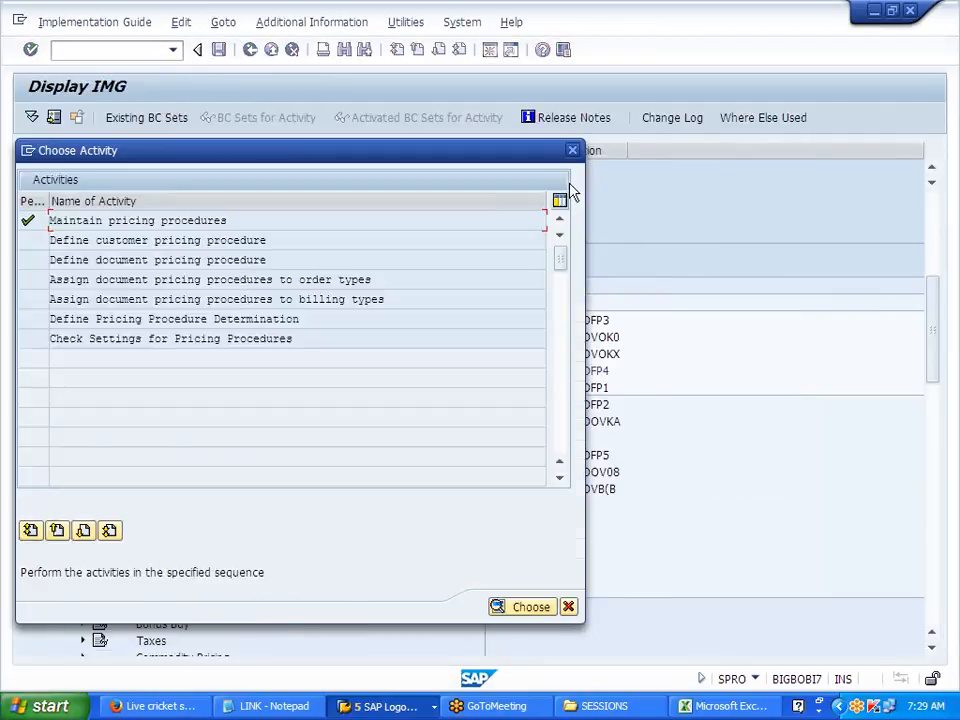
left_click(573, 149)
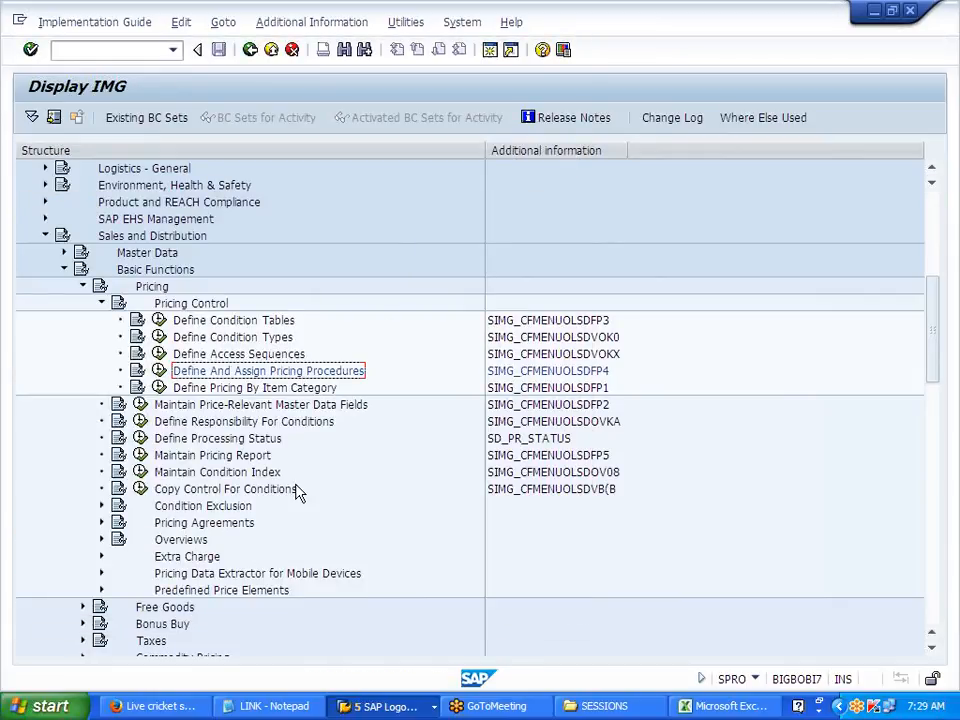
Expand Taxes under Basic Functions in the IMG and open Define Tax Determination Rules
scroll(296, 493, "down", 3)
scroll(296, 493, "down", 1)
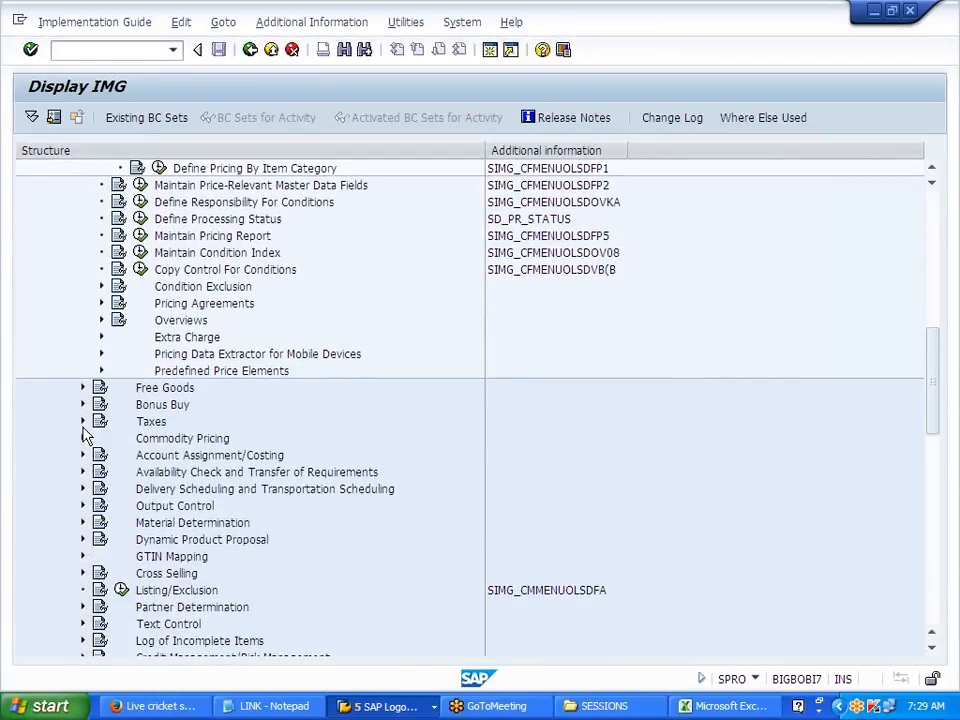
left_click(83, 421)
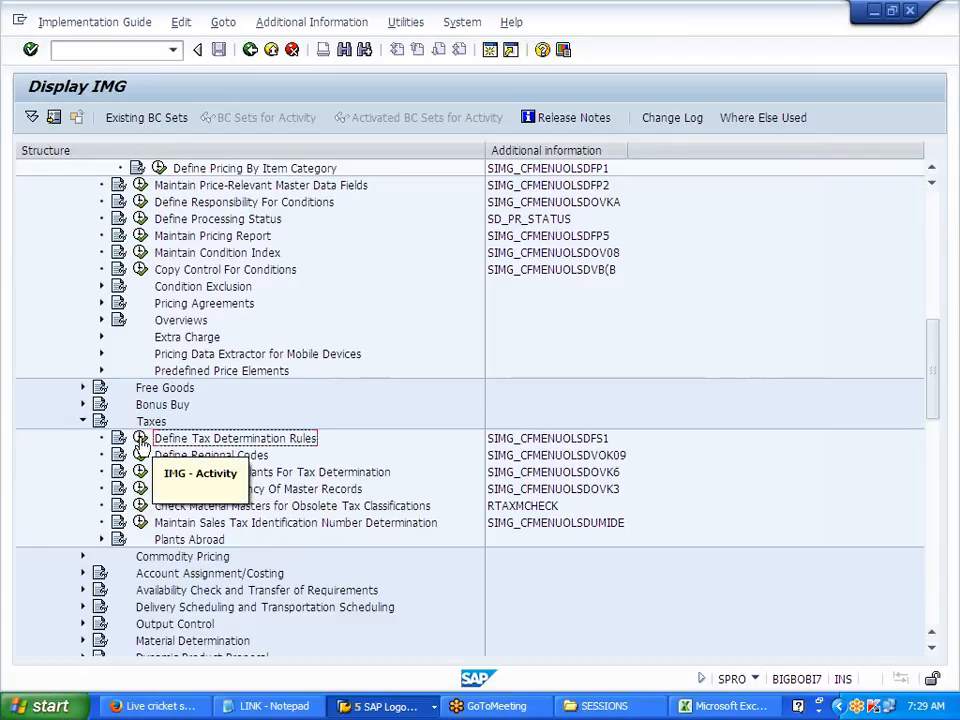
left_click(140, 438)
Set the tax category of country US to MWST, save it to the customizing request and return to the IMG
left_click(122, 543)
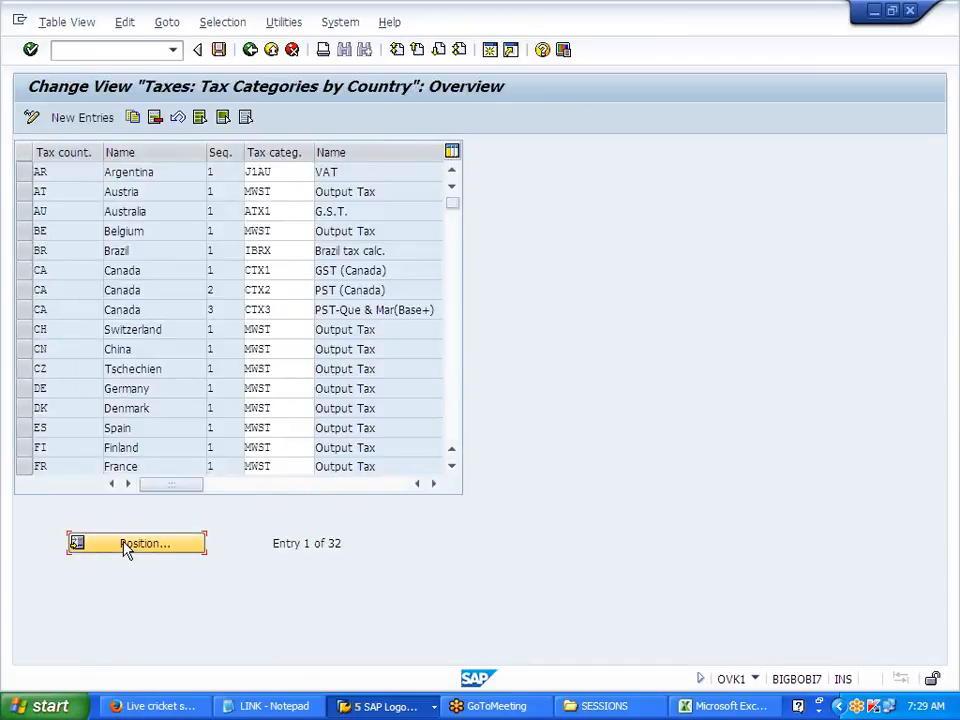
type("US")
key("Return")
type("MWST")
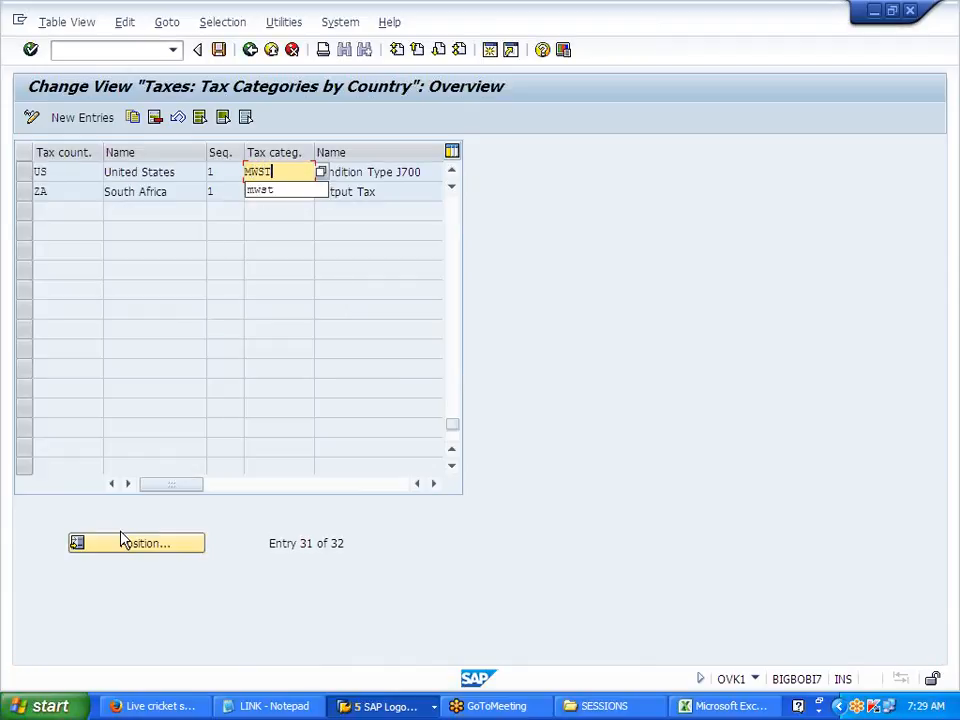
key("Return")
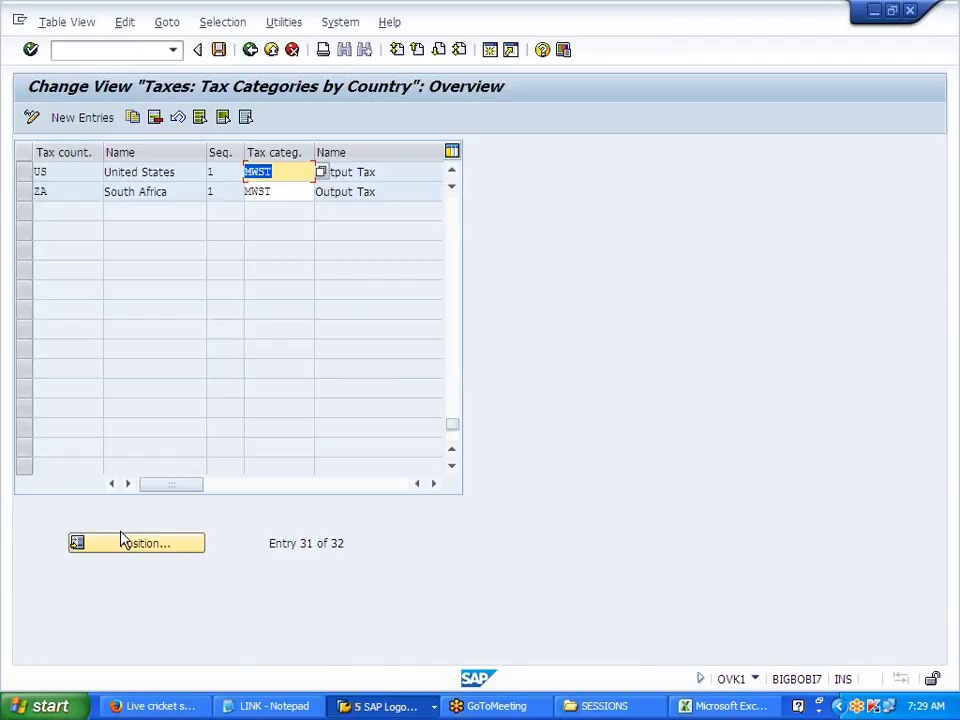
left_click(218, 50)
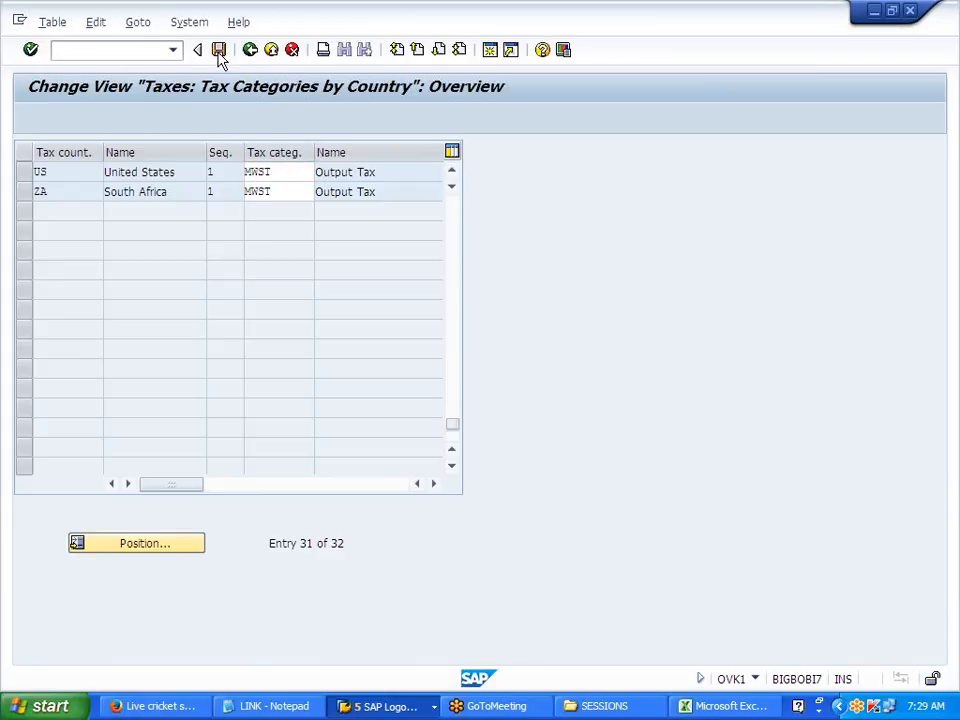
left_click(276, 320)
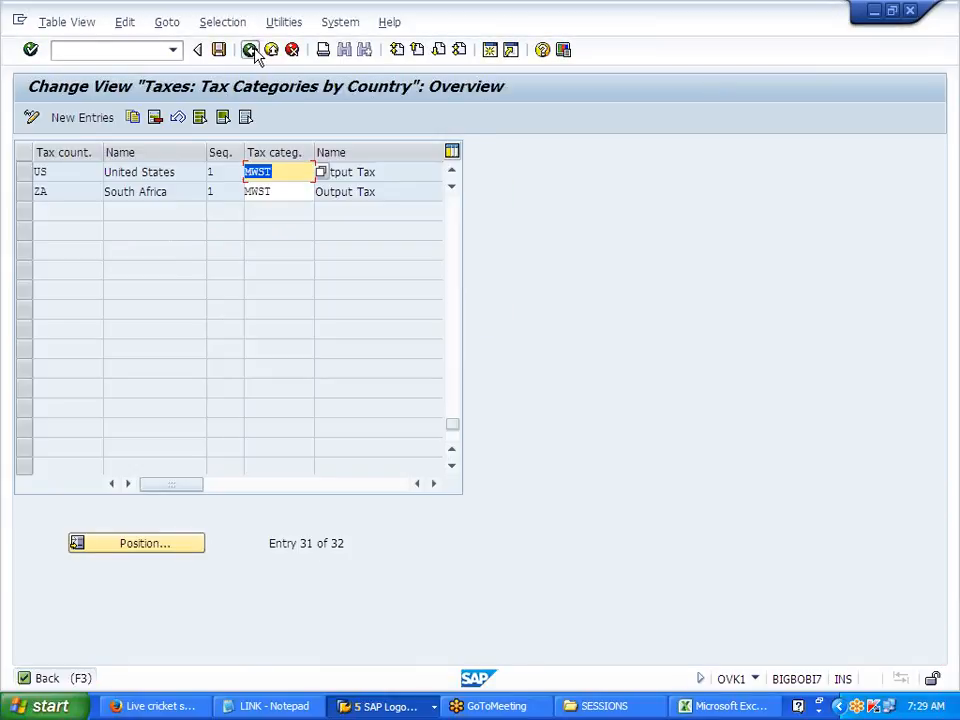
left_click(250, 49)
Open the Customer Taxes activity of Define Tax Relevancy Of Master Records
left_click(282, 472)
left_click(272, 489)
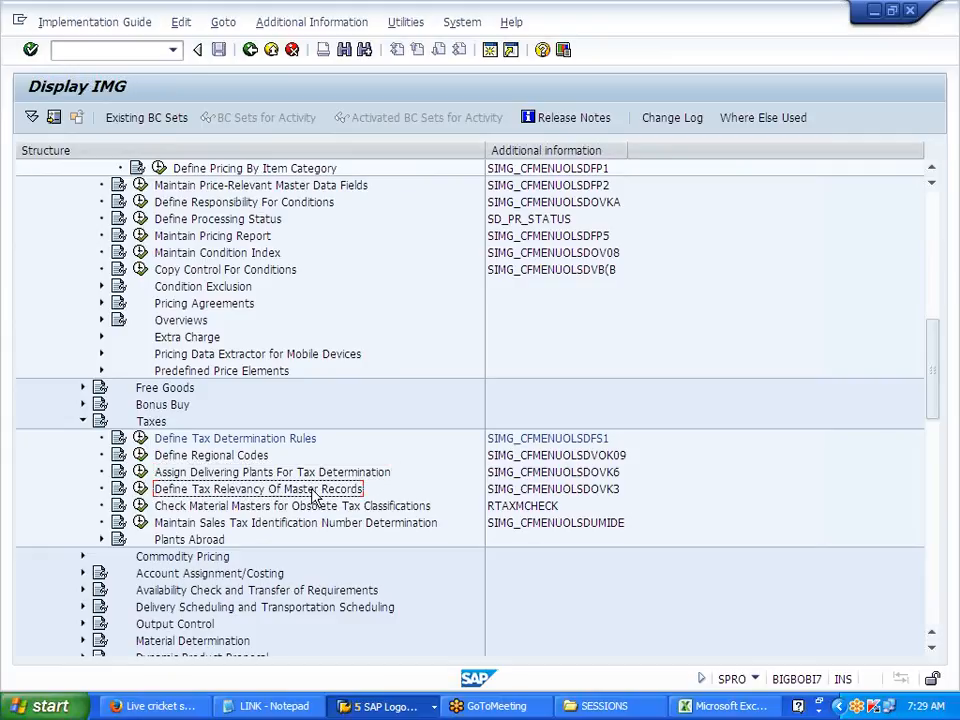
left_click(140, 489)
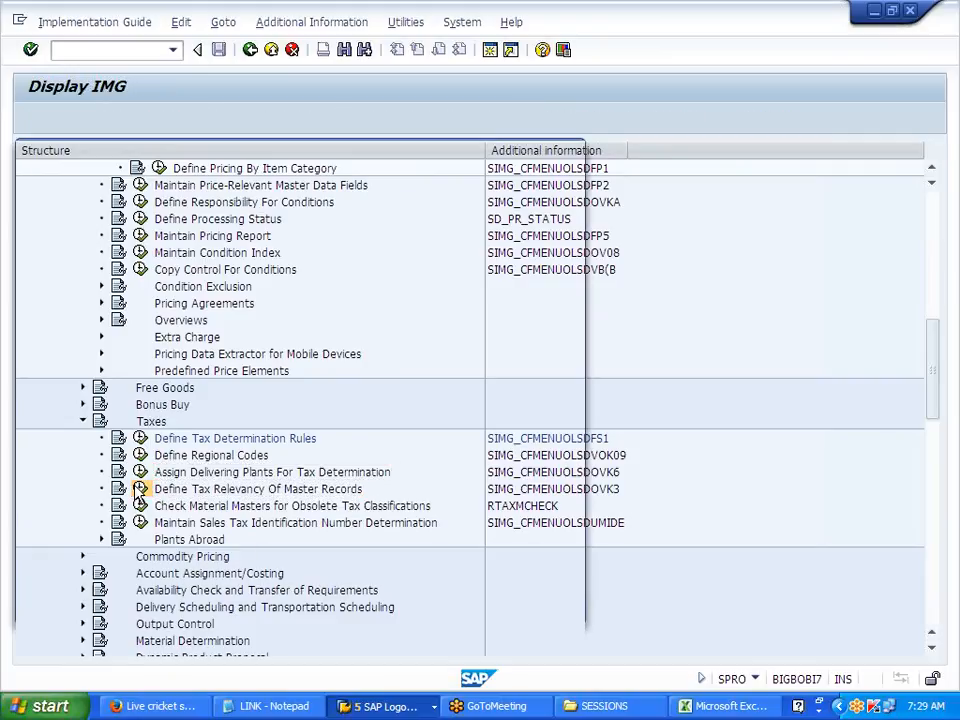
double_click(142, 222)
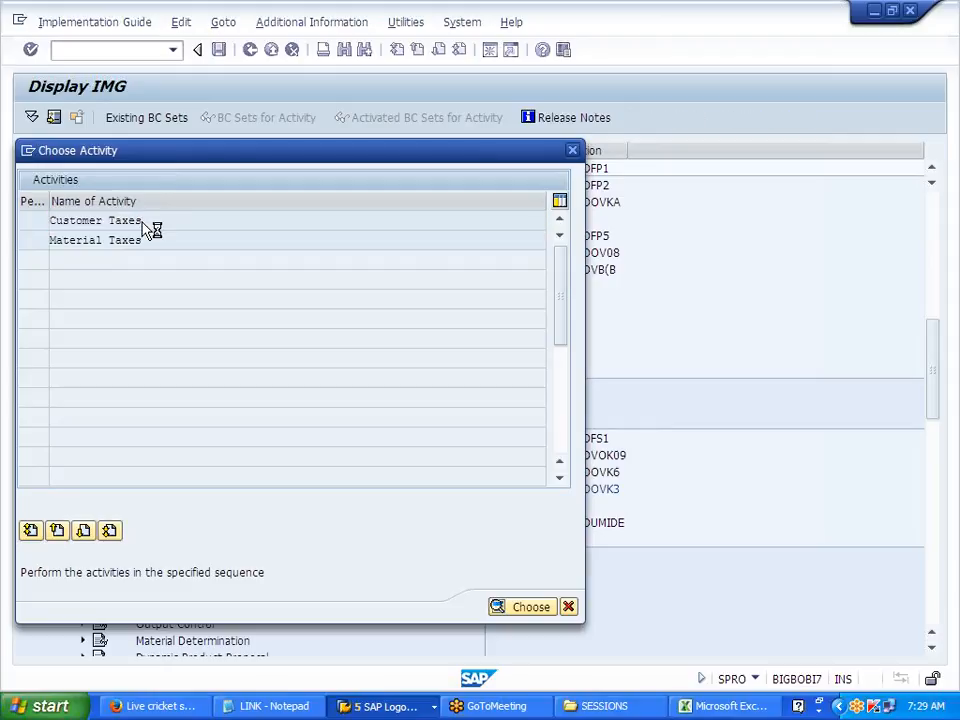
Look up the customer tax classifications for tax category MWST and return to the IMG structure
left_click(214, 543)
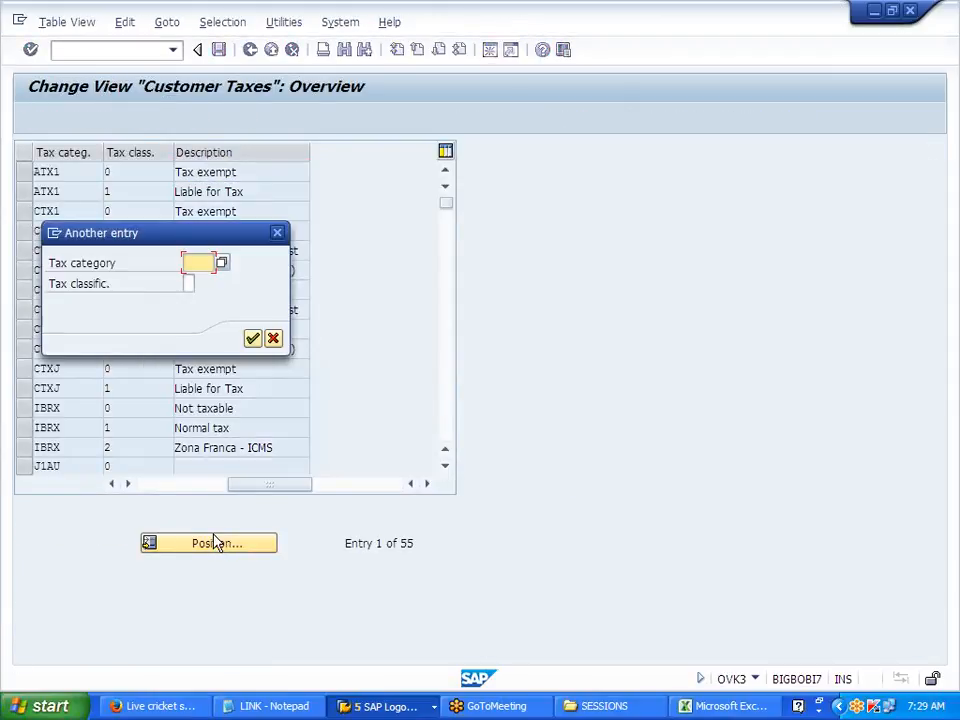
type("MWST")
key("Return")
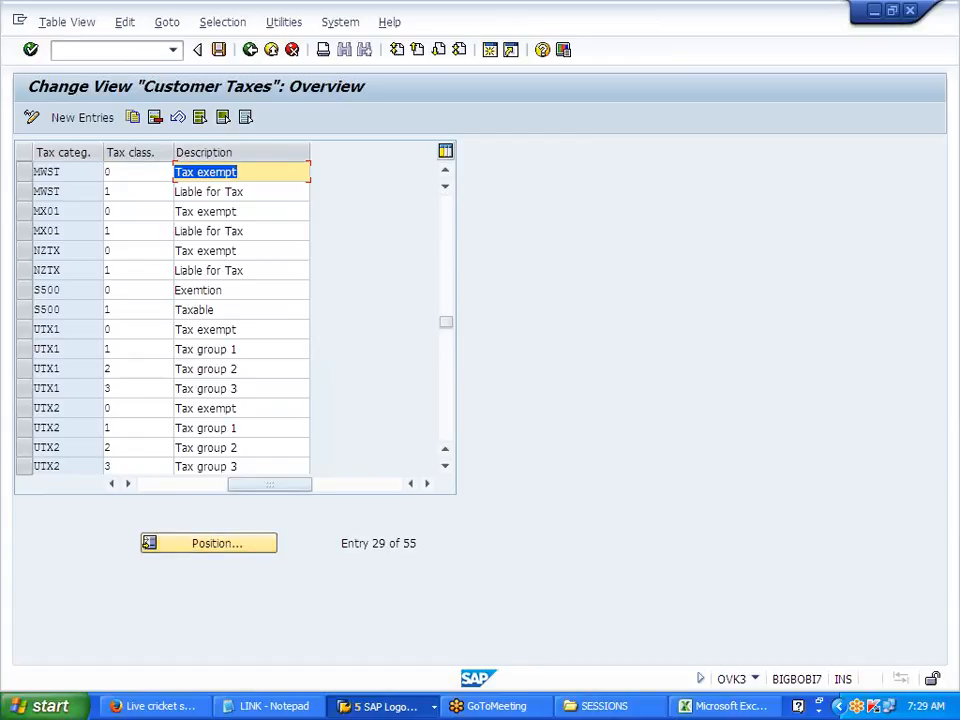
left_click(250, 49)
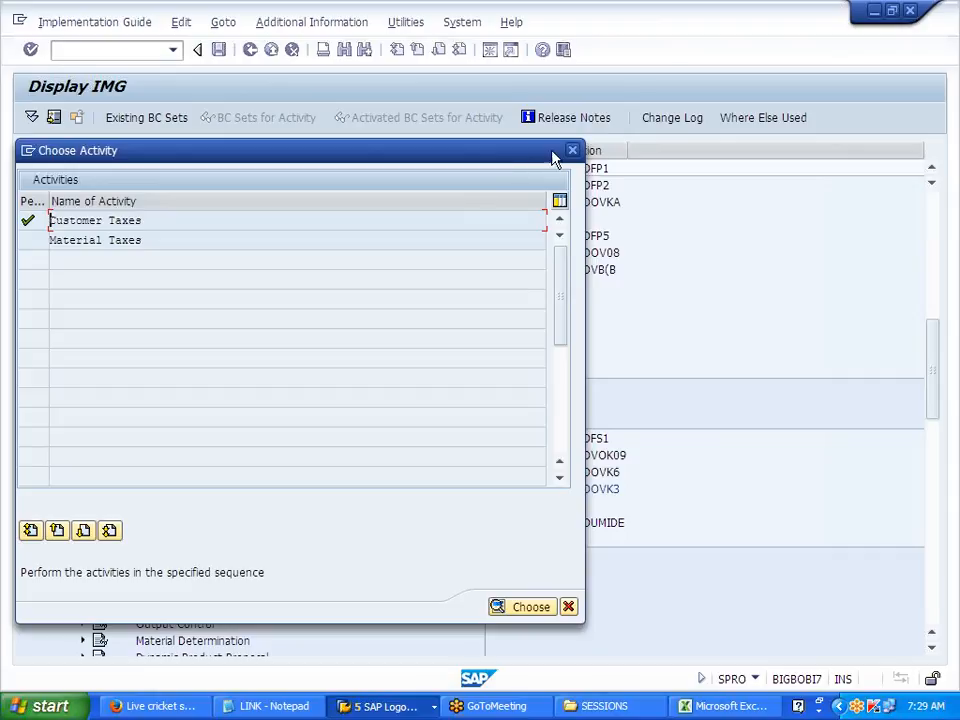
left_click(572, 151)
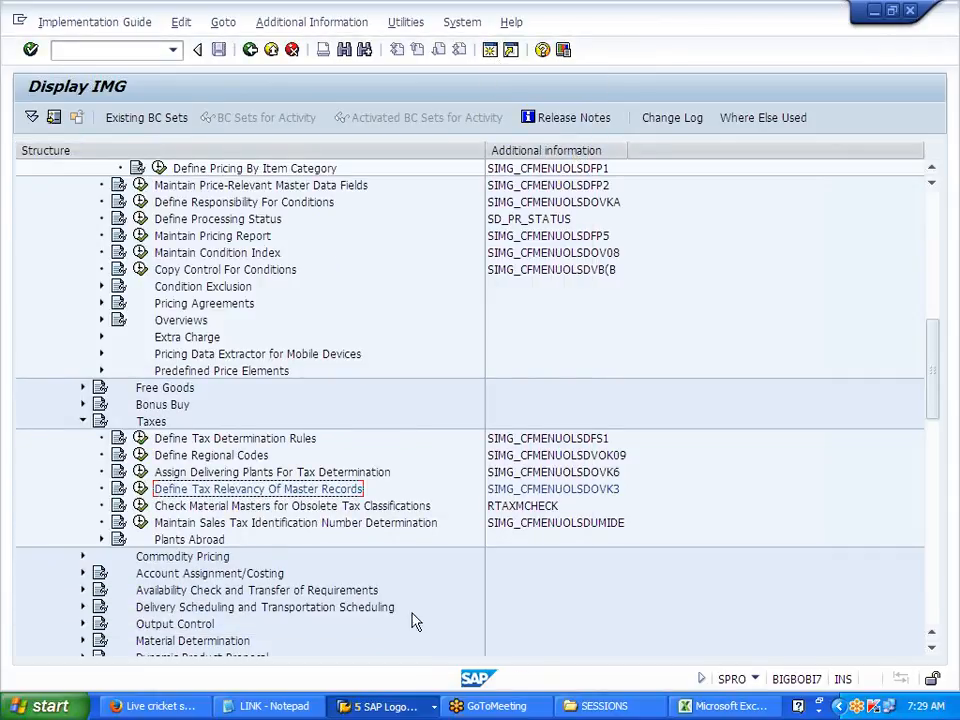
Switch to the SAP Easy Access session and open material J700FG in the Change Material transaction
left_click(436, 710)
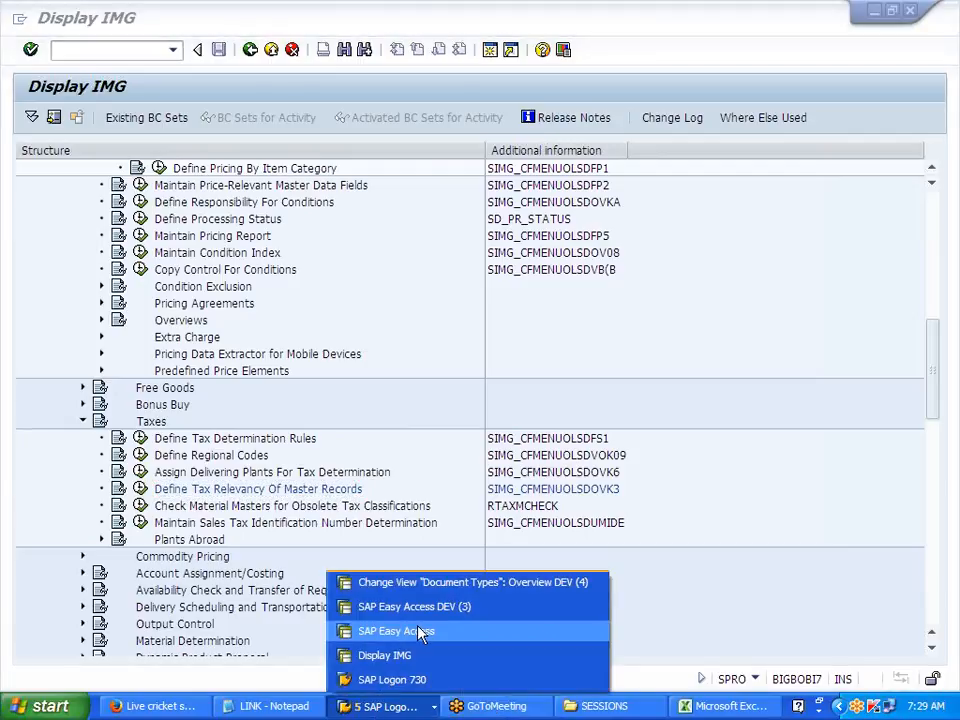
left_click(418, 631)
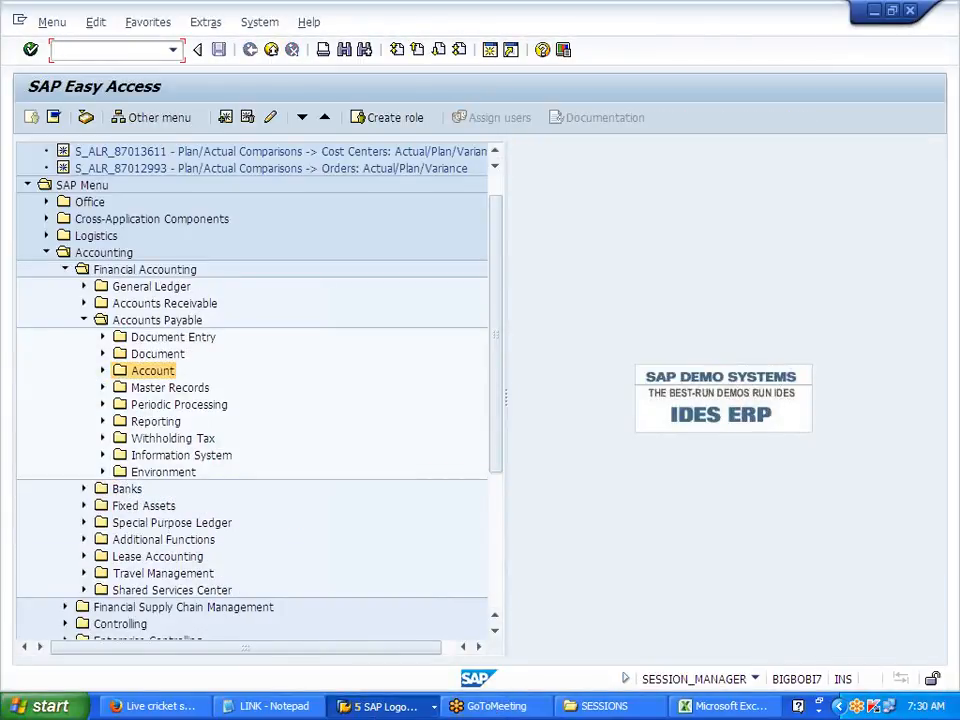
key("Return")
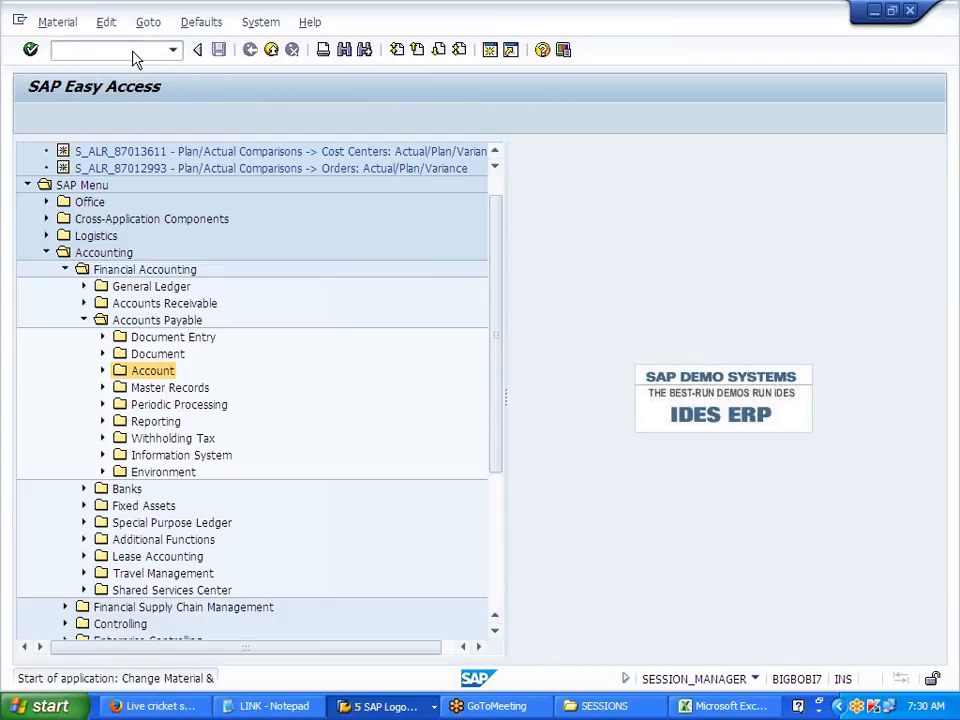
key("Return")
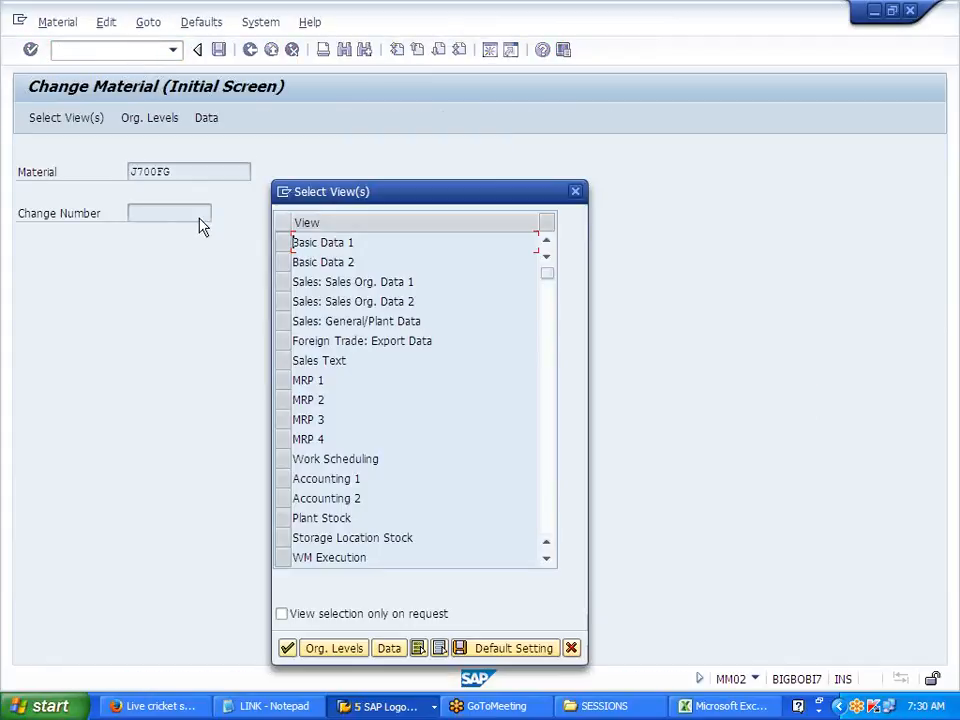
Open the Sales Org. Data 1 view of material J700FG and check the tax category for the United States
left_click(285, 281)
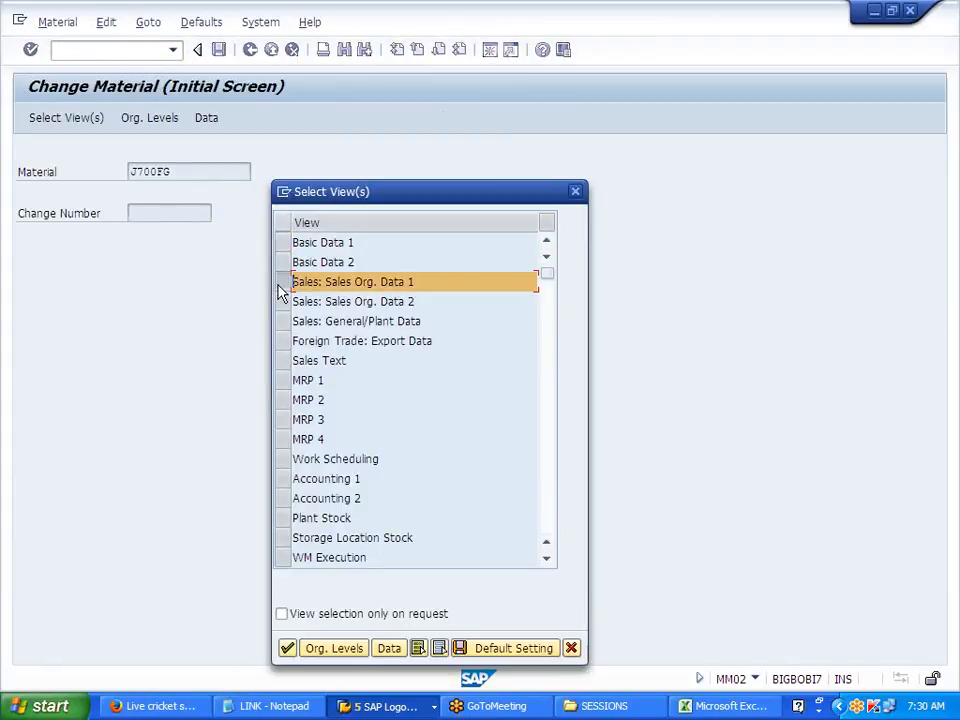
left_click(287, 648)
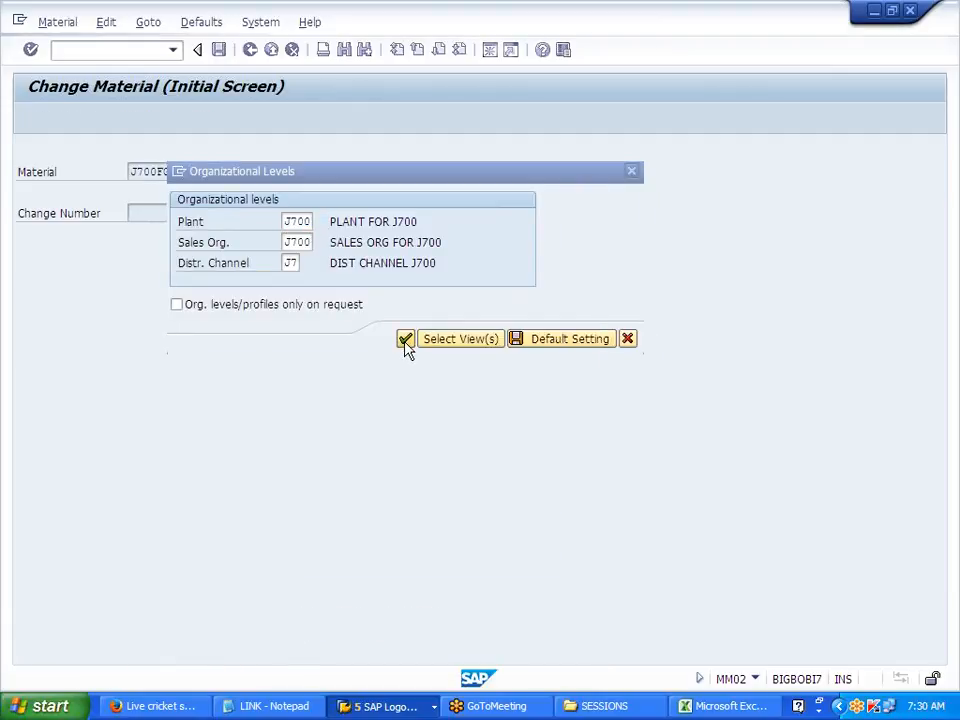
left_click(407, 341)
left_click_drag(157, 523, 185, 523)
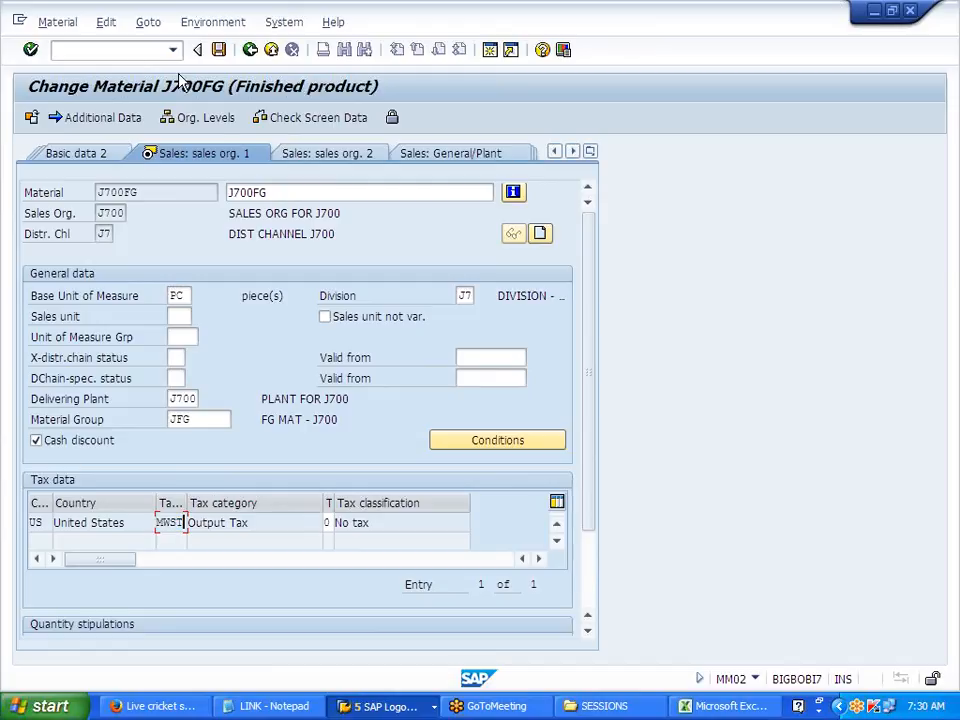
Check the US tax category and classification in the customer's billing document data in XD02 and return to SAP Easy Access
left_click(85, 50)
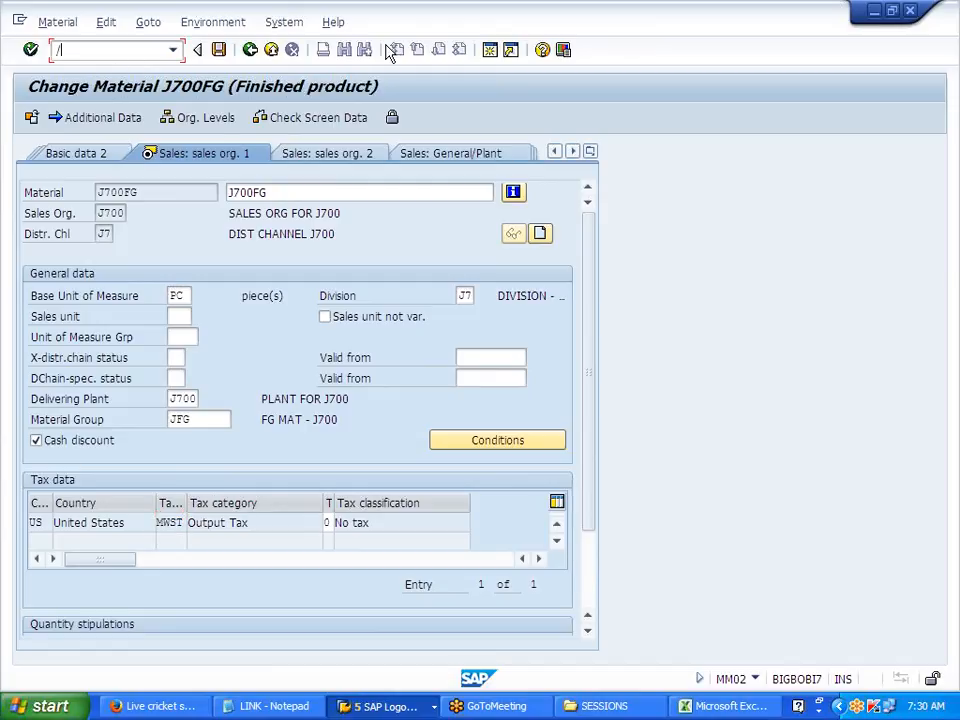
key("Return")
left_click(375, 421)
left_click(405, 605)
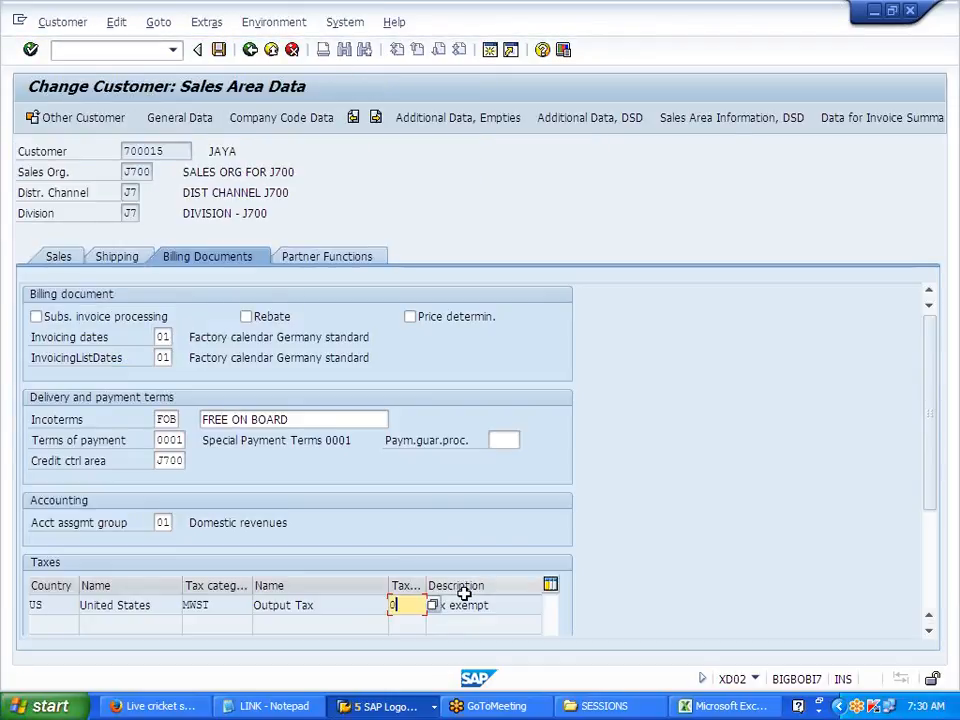
double_click(208, 605)
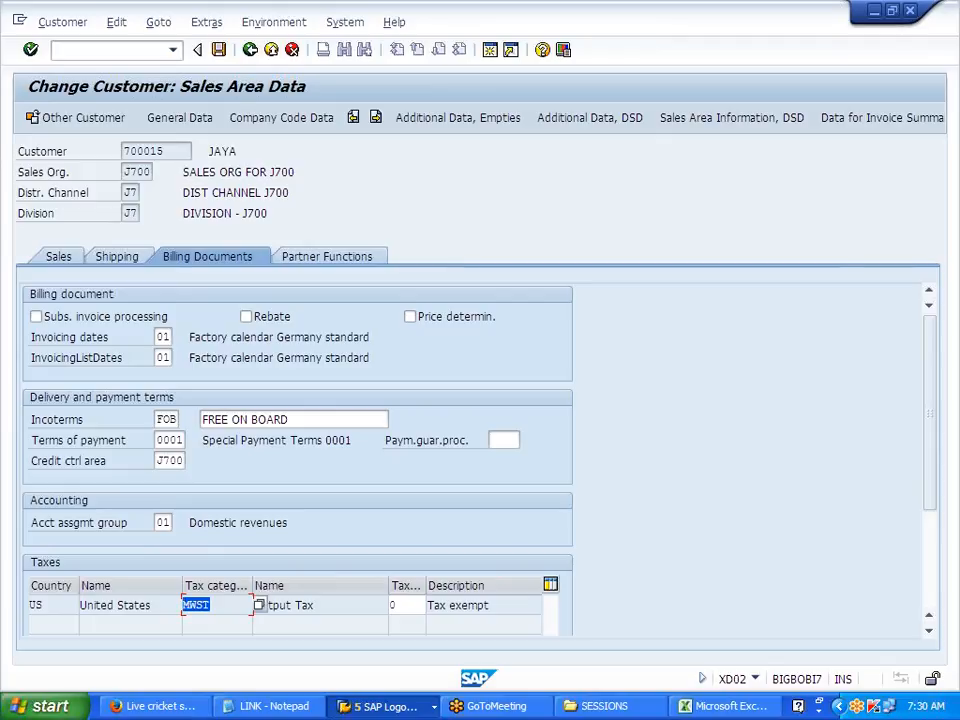
left_click(185, 605)
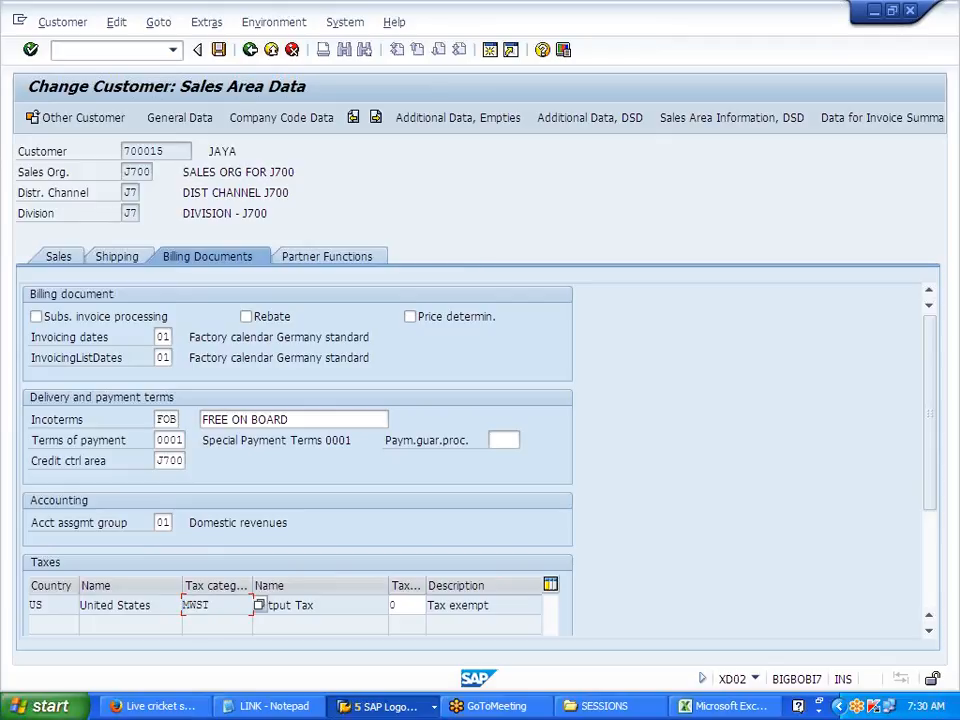
left_click(250, 49)
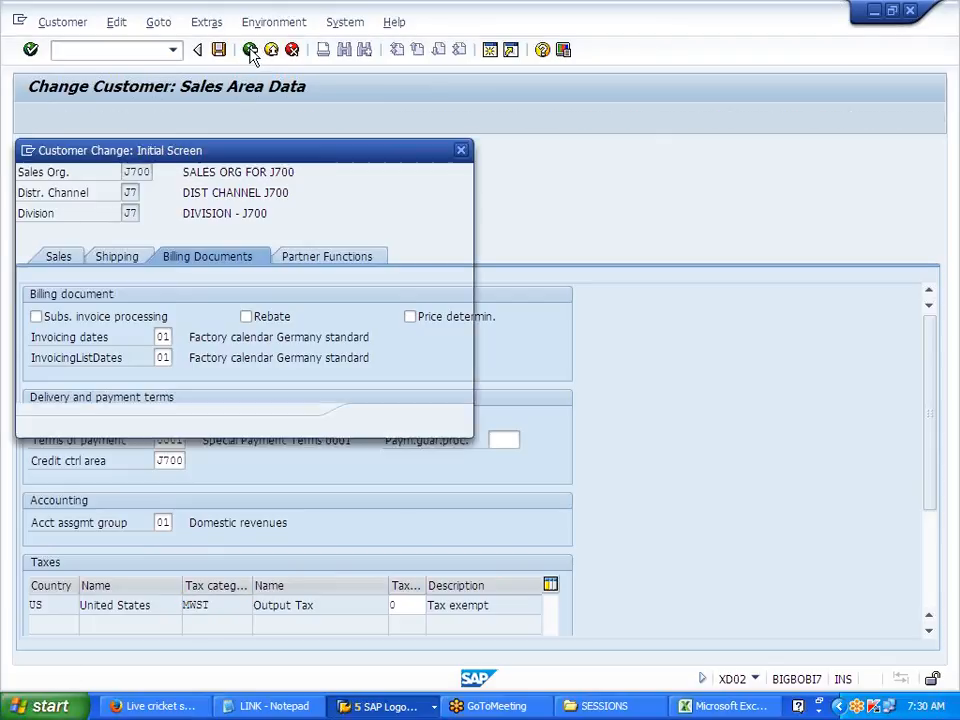
left_click(462, 153)
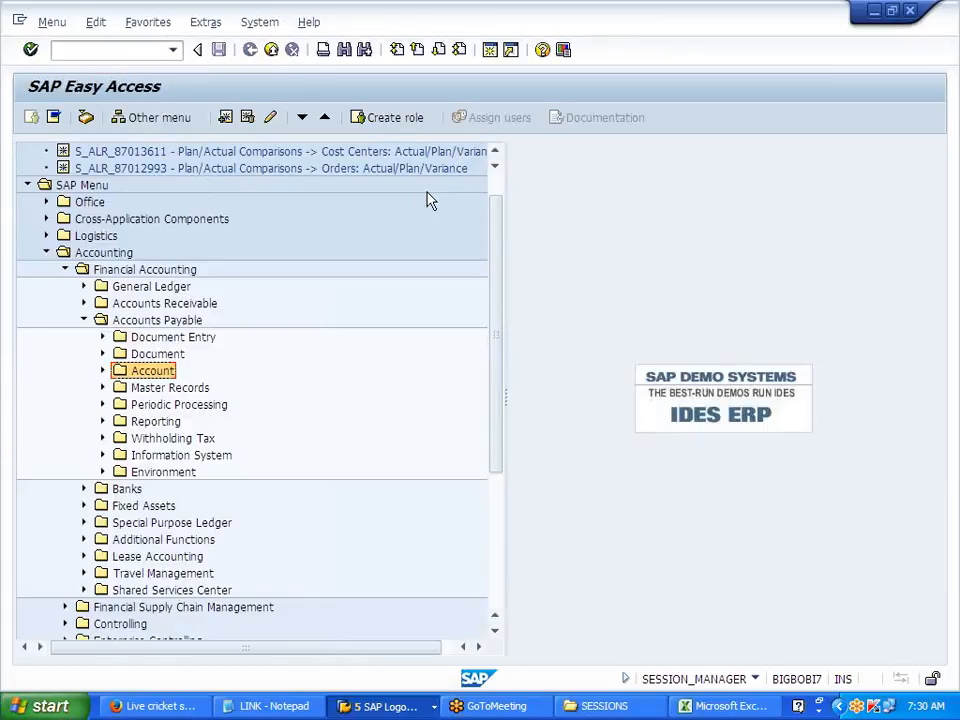
Switch to the gagee workbook in Excel and add a new worksheet named CONTROLLING
left_click(703, 708)
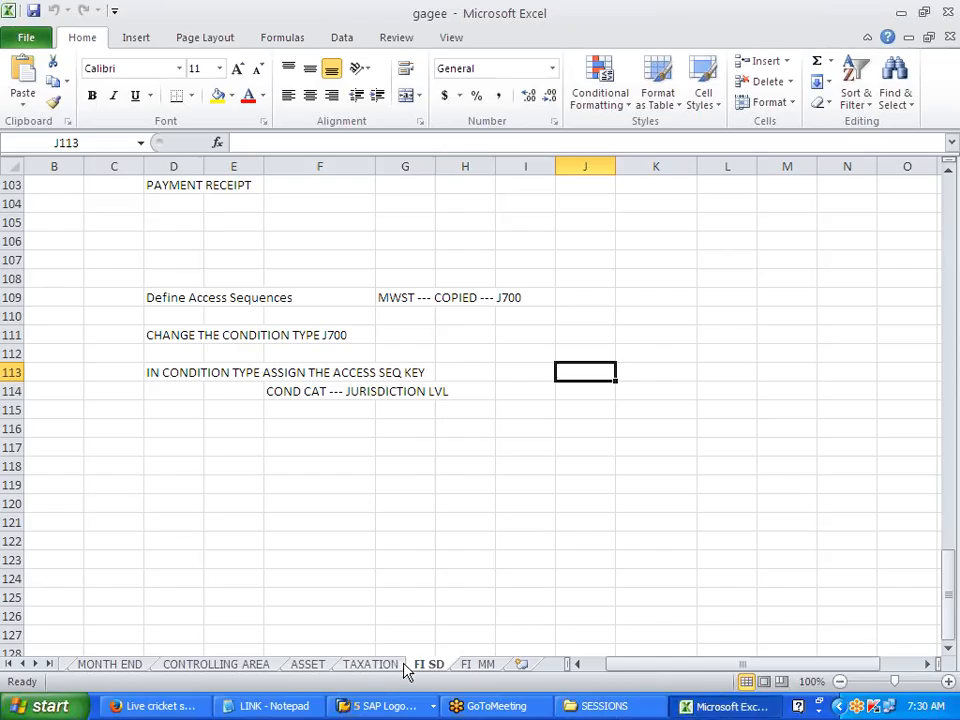
left_click(521, 664)
type("coo")
key("BackSpace")
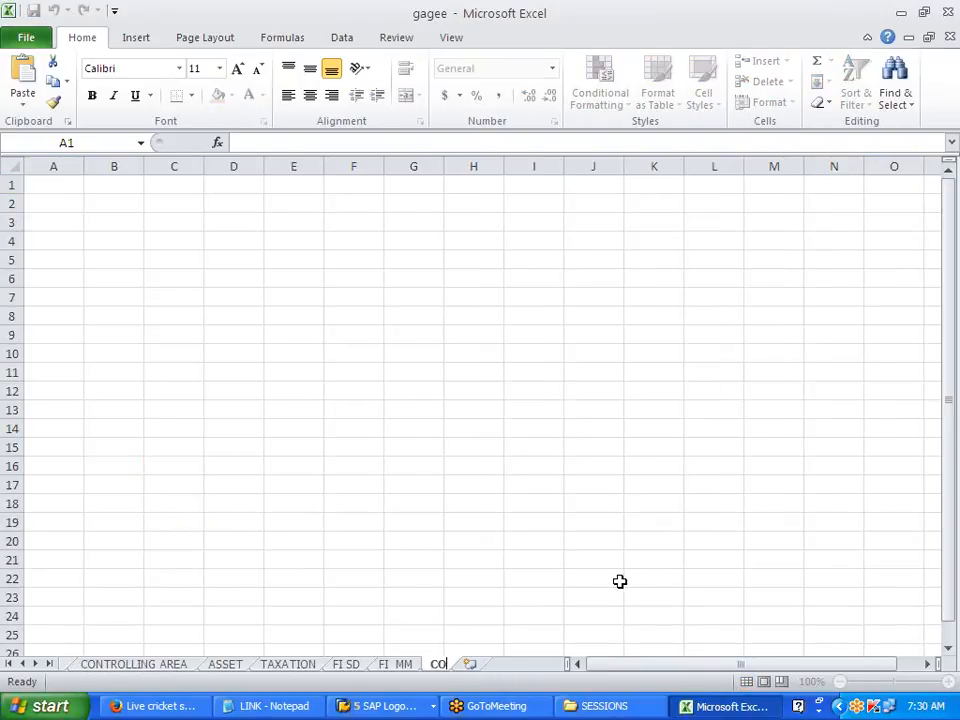
type("NTROL")
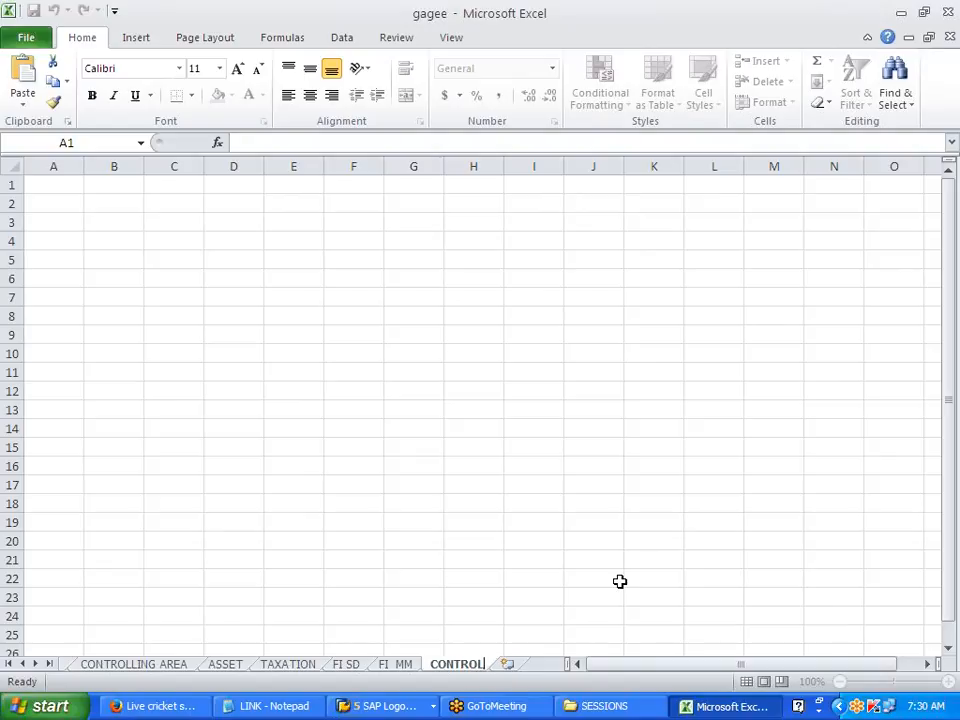
type("LING")
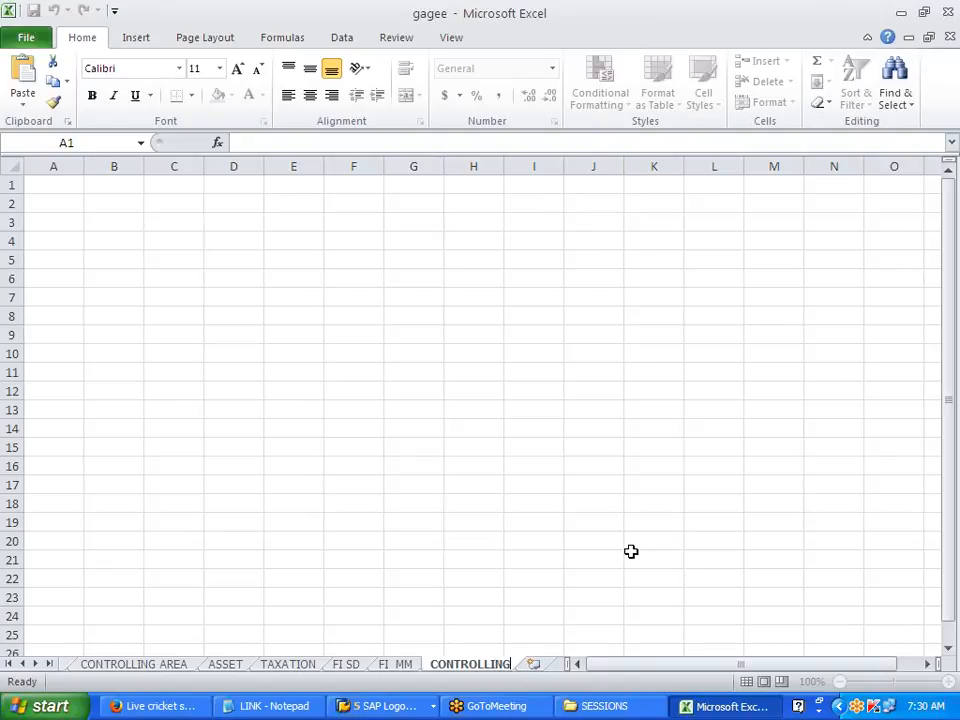
left_click_drag(630, 551, 628, 538)
left_click(510, 298)
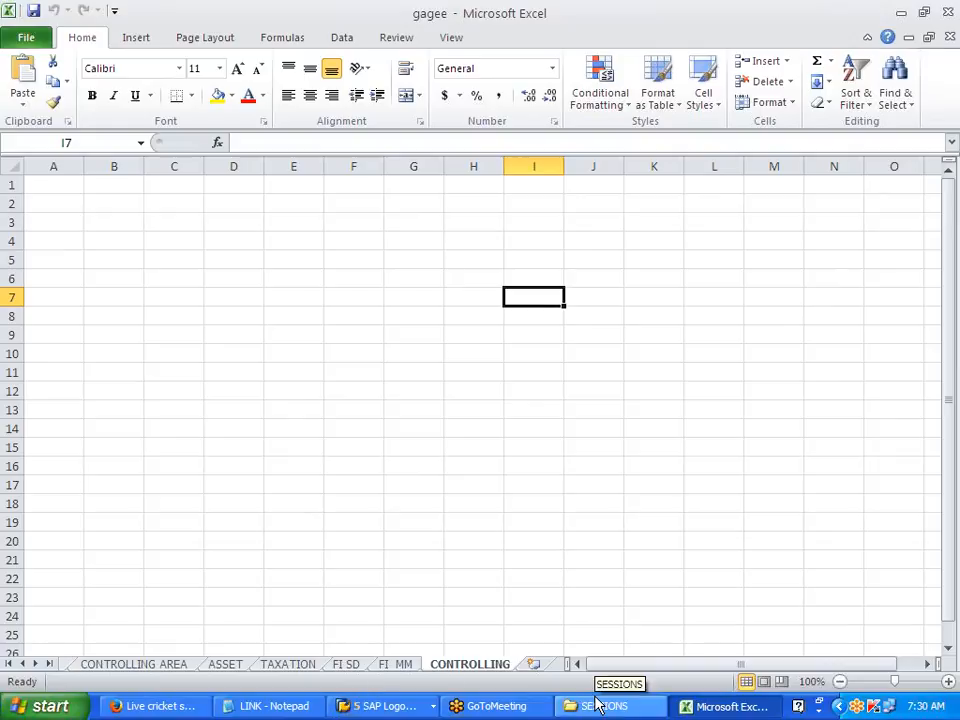
Review the notes on the CONTROLLING AREA sheet and return to the CONTROLLING sheet
left_click(485, 204)
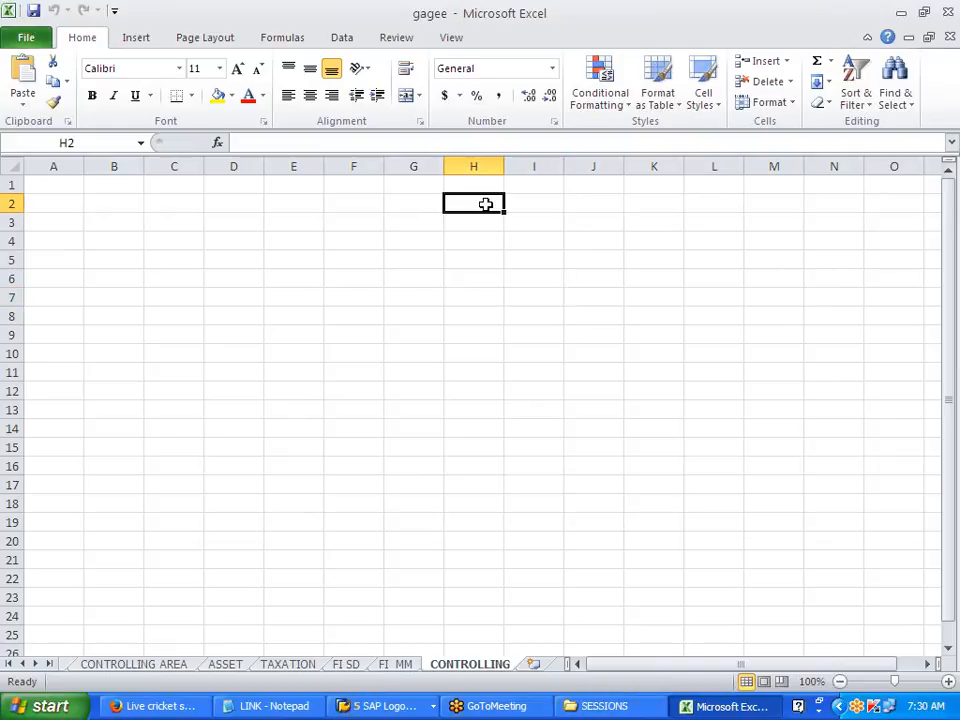
left_click(411, 207)
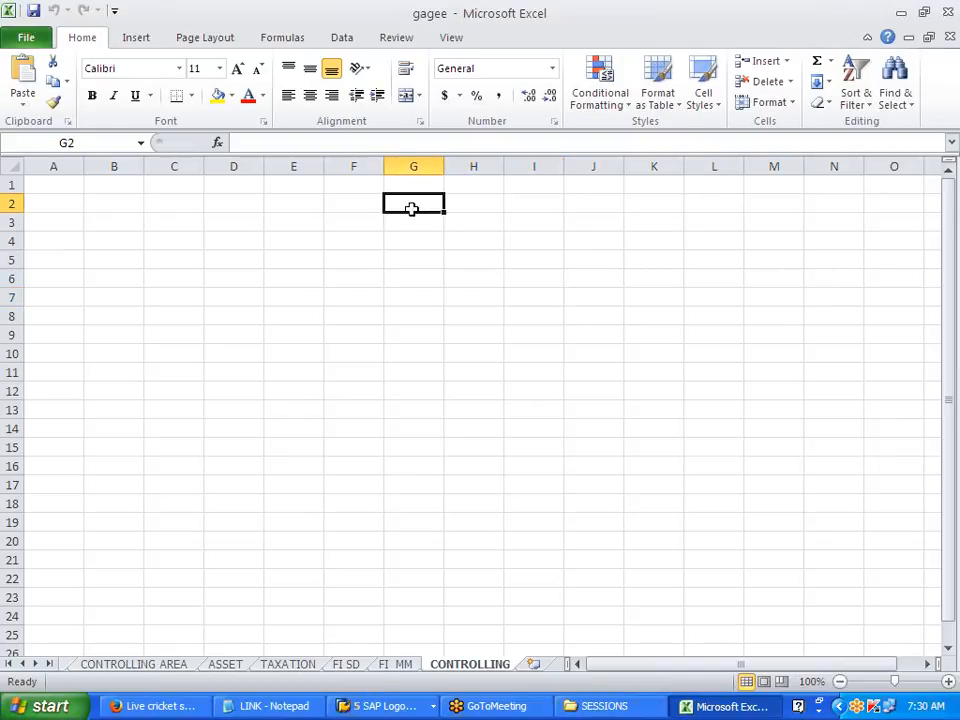
left_click(125, 664)
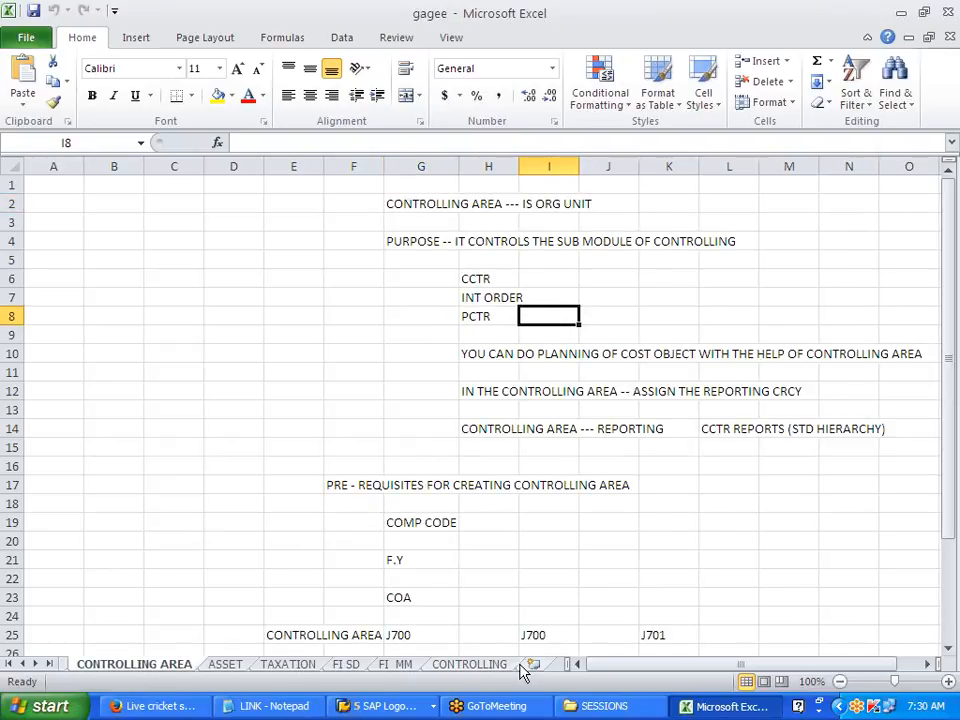
left_click(487, 667)
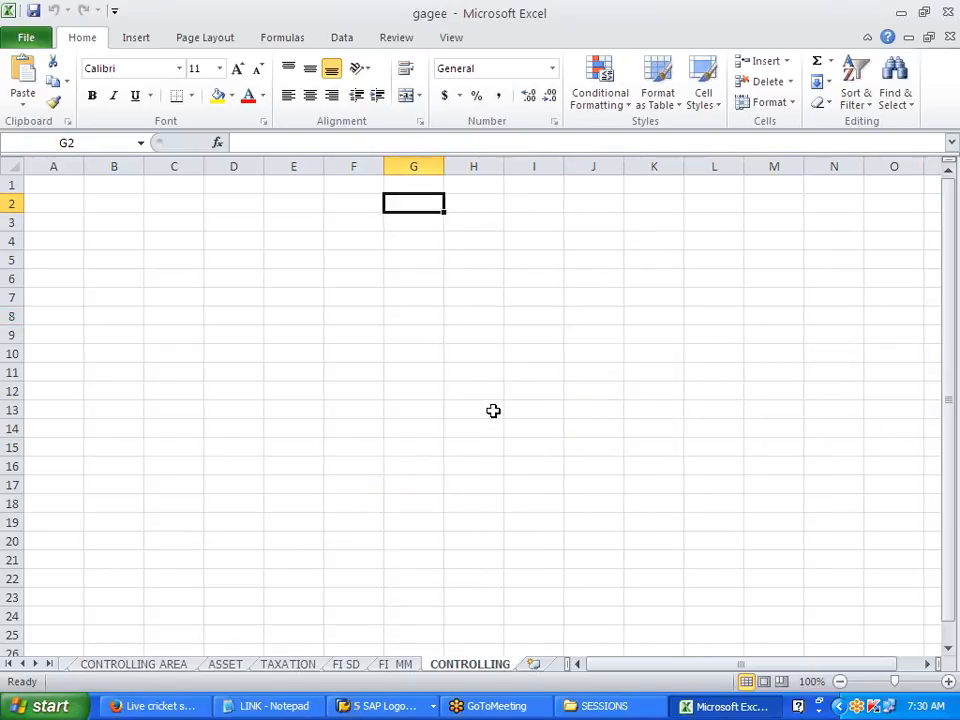
Enter CONTROLLING AREA in cell G4 and COMPANY CODE in cell G6 of the CONTROLLING sheet
key("Down")
key("Down")
type("CONT")
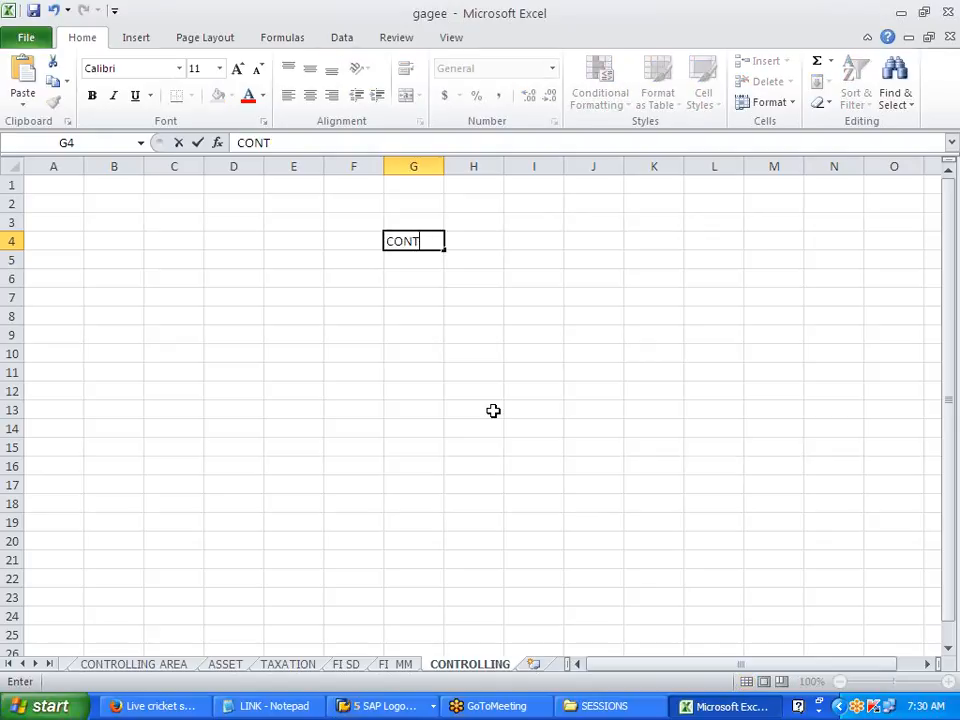
type("ROLLING AREA")
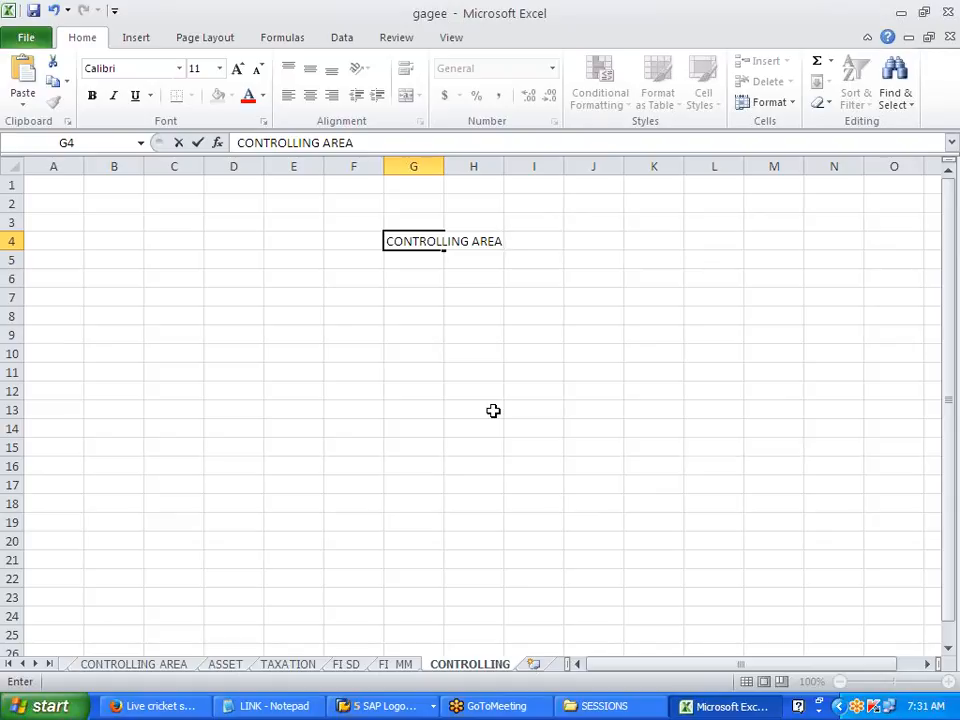
key("Down")
key("Down")
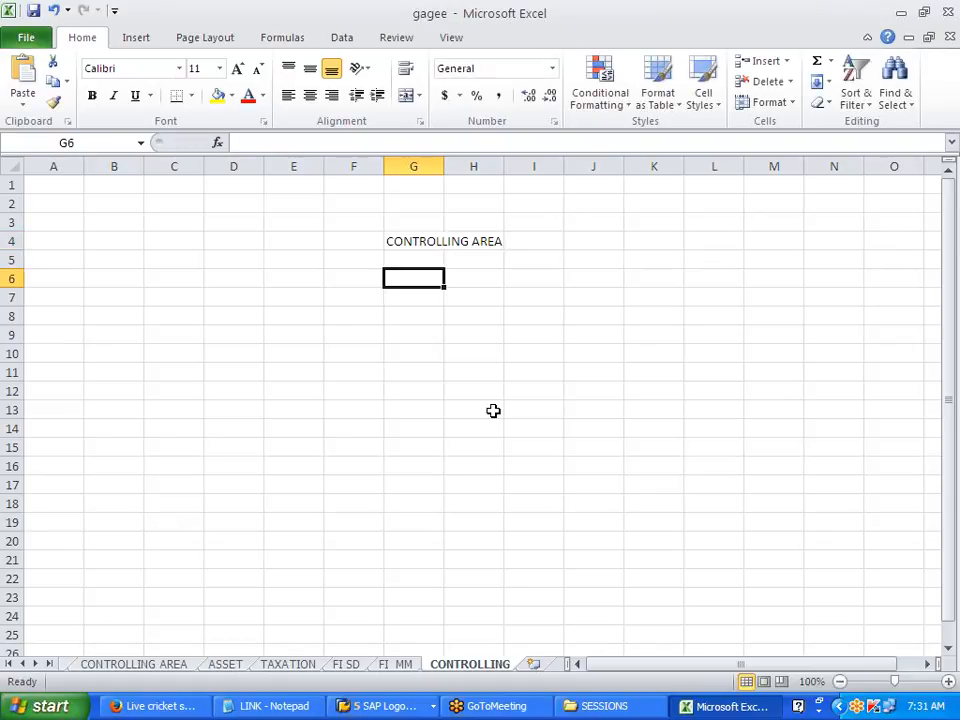
type("COM")
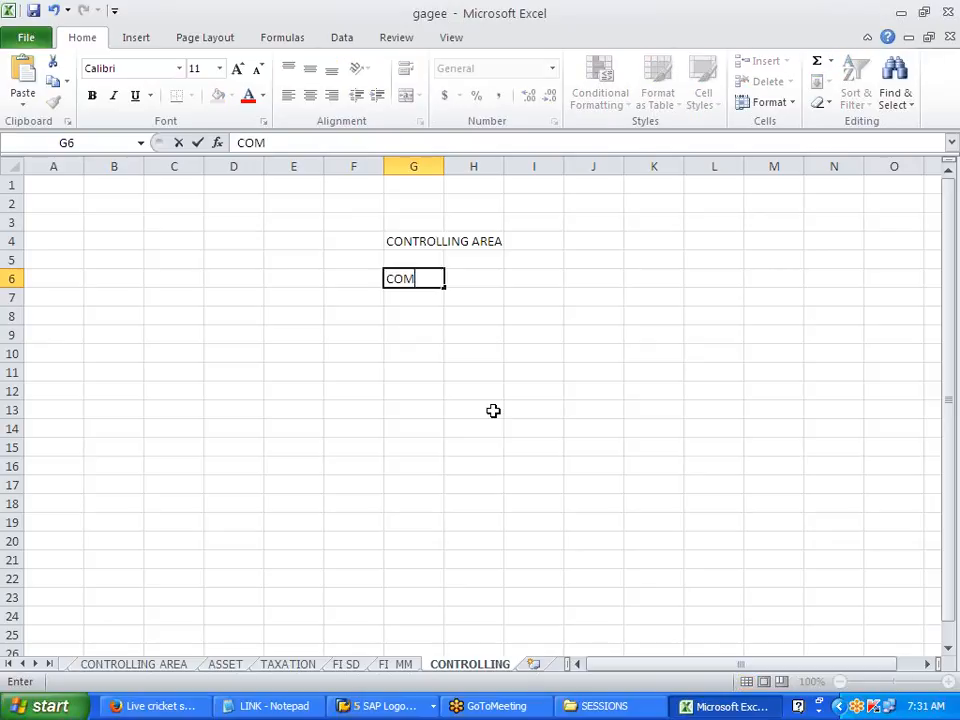
type("PANY CODE")
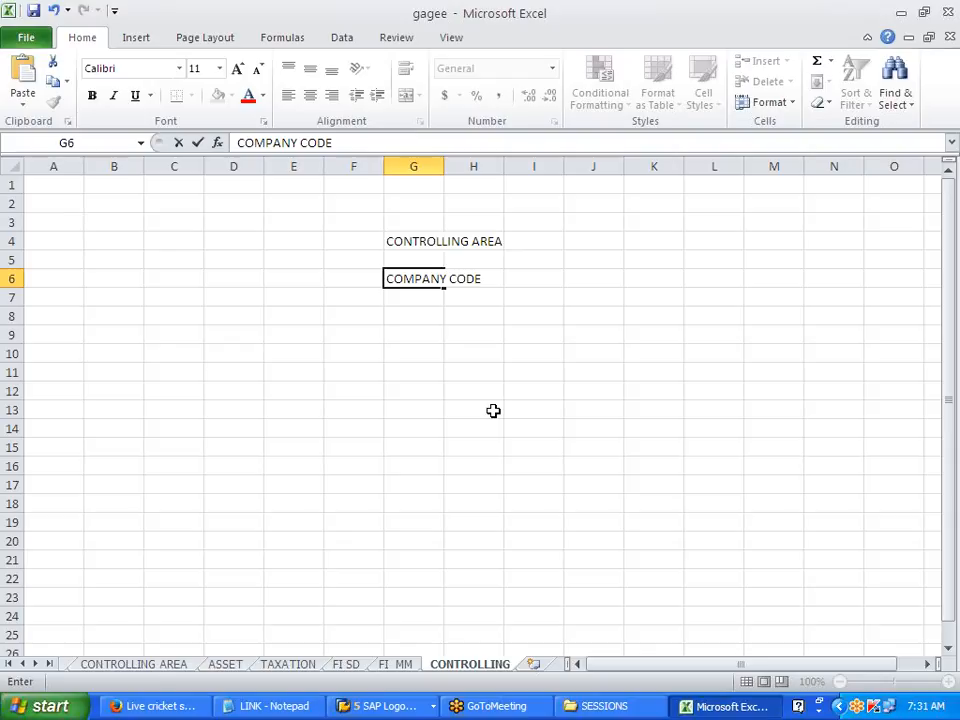
Enter OPERATING CONCERN in cell G2, above the controlling area entry
key("Up")
key("Up")
key("Up")
key("Up")
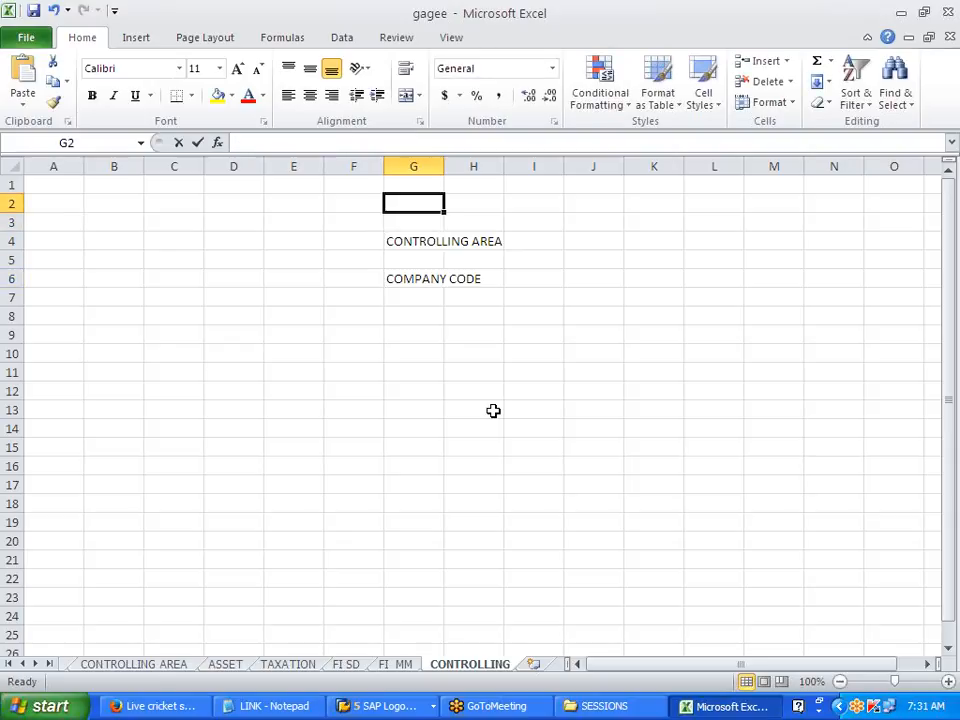
type("OPERATING CONCERN")
left_click(493, 411)
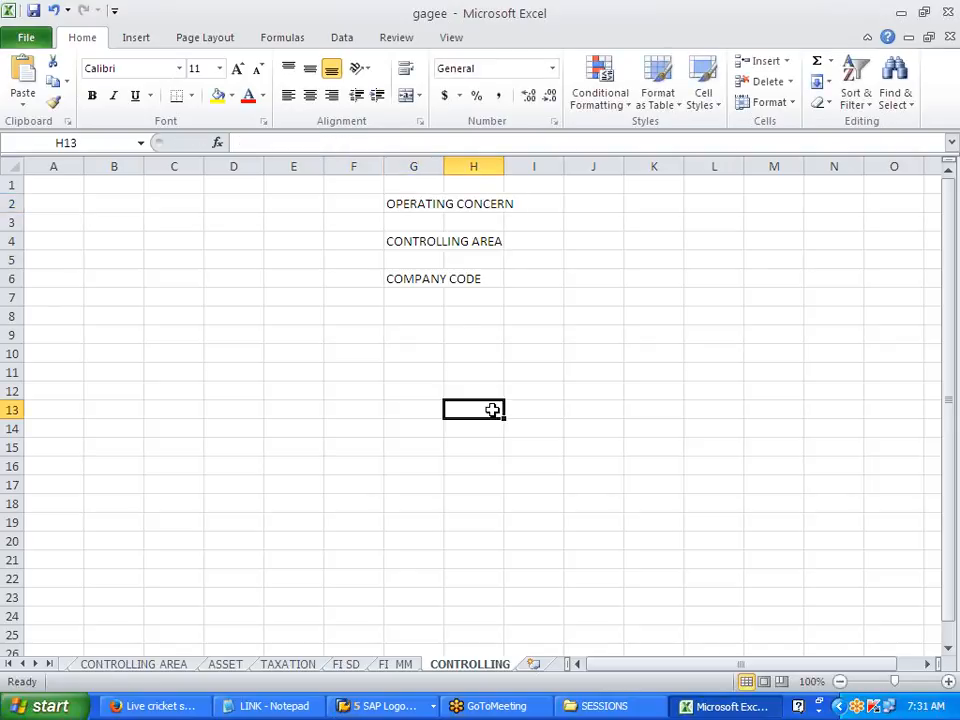
left_click_drag(387, 203, 514, 276)
left_click(545, 366)
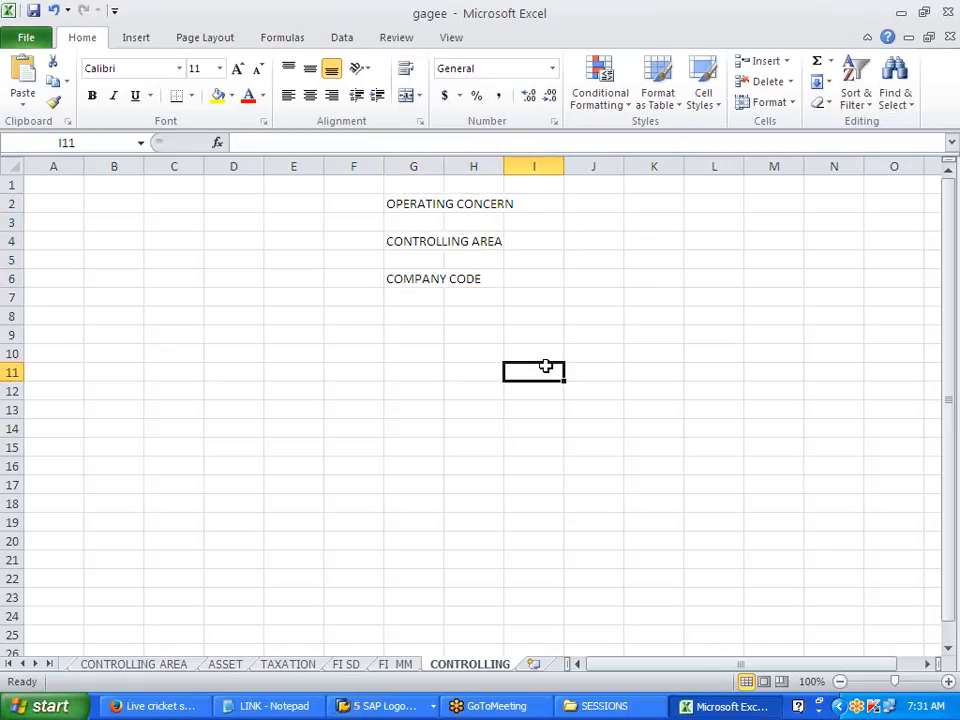
Move the COMPANY CODE label from G6 to E6 and place a copy of it in I6
left_click_drag(420, 281, 467, 280)
key("ctrl+c")
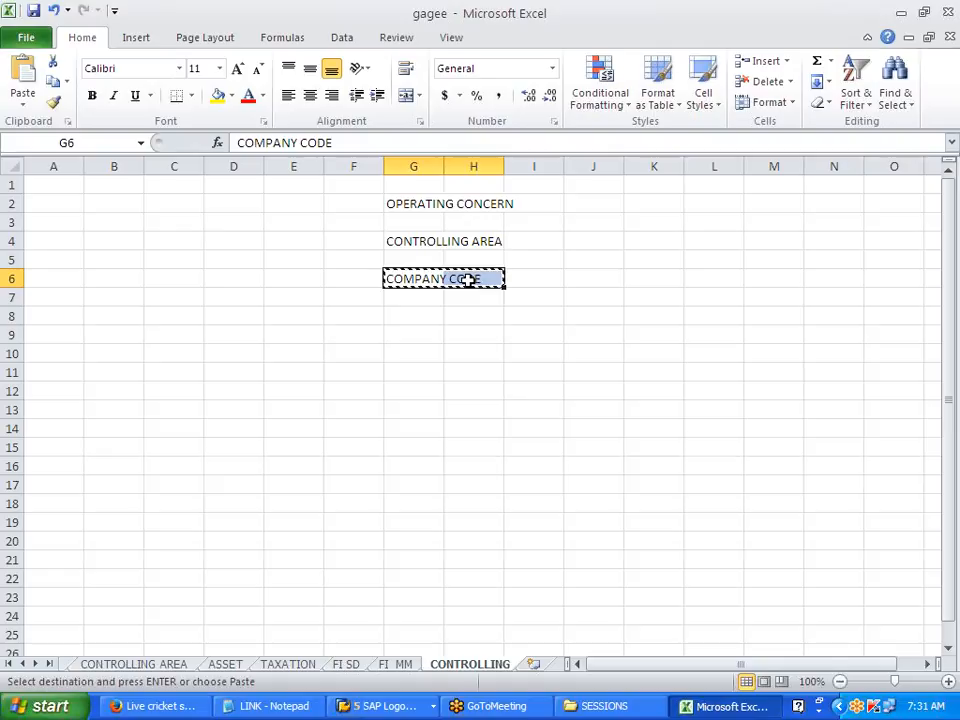
left_click(307, 282)
key("Return")
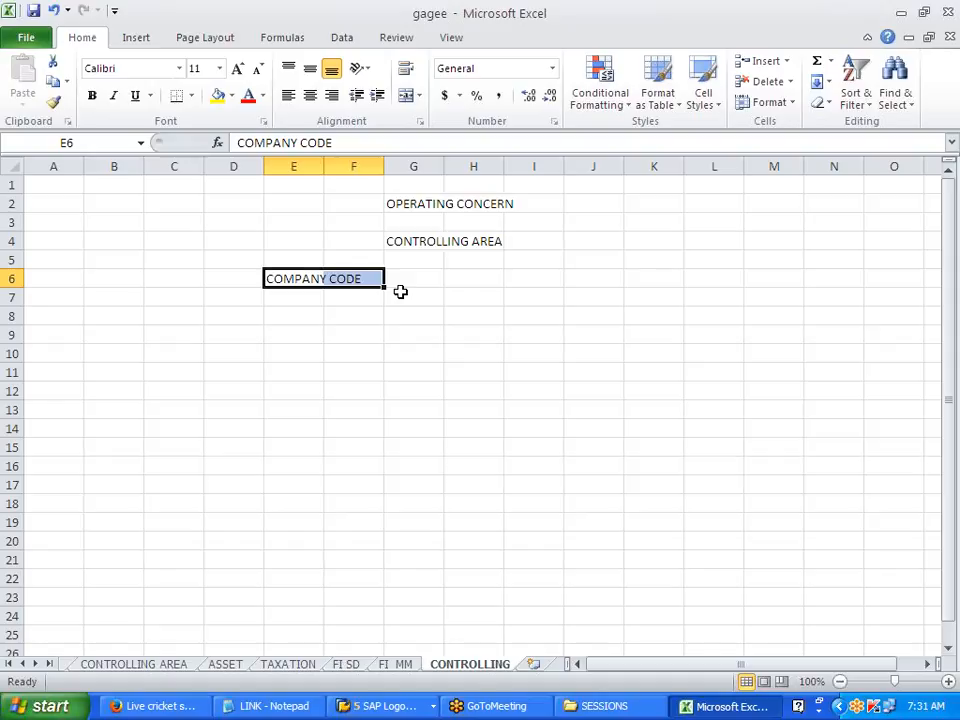
key("ctrl+c")
left_click(513, 278)
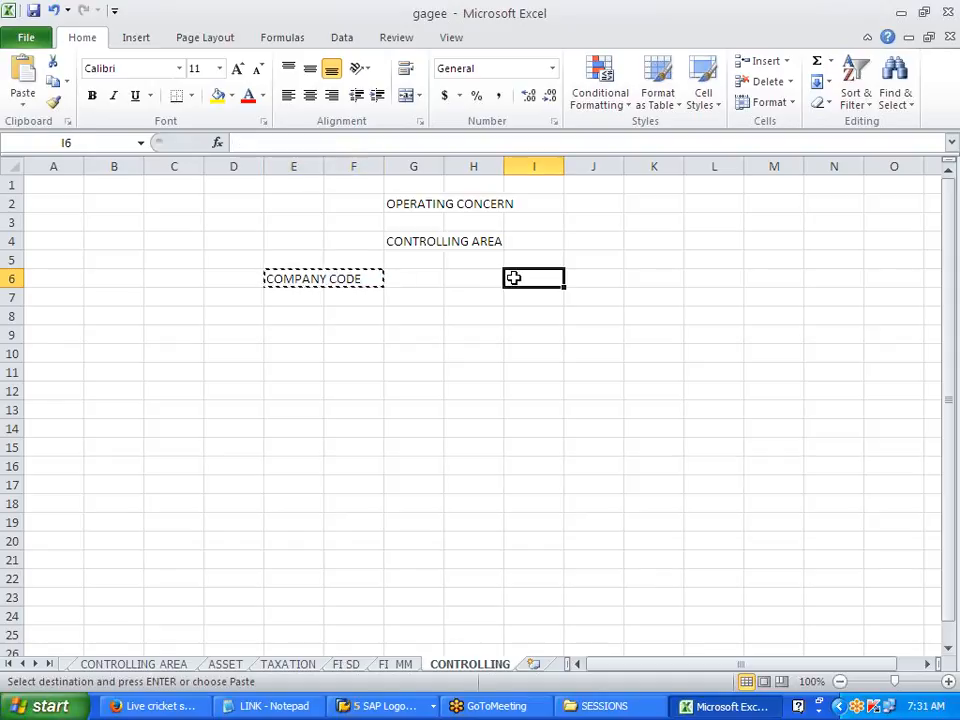
key("ctrl+v")
left_click(505, 336)
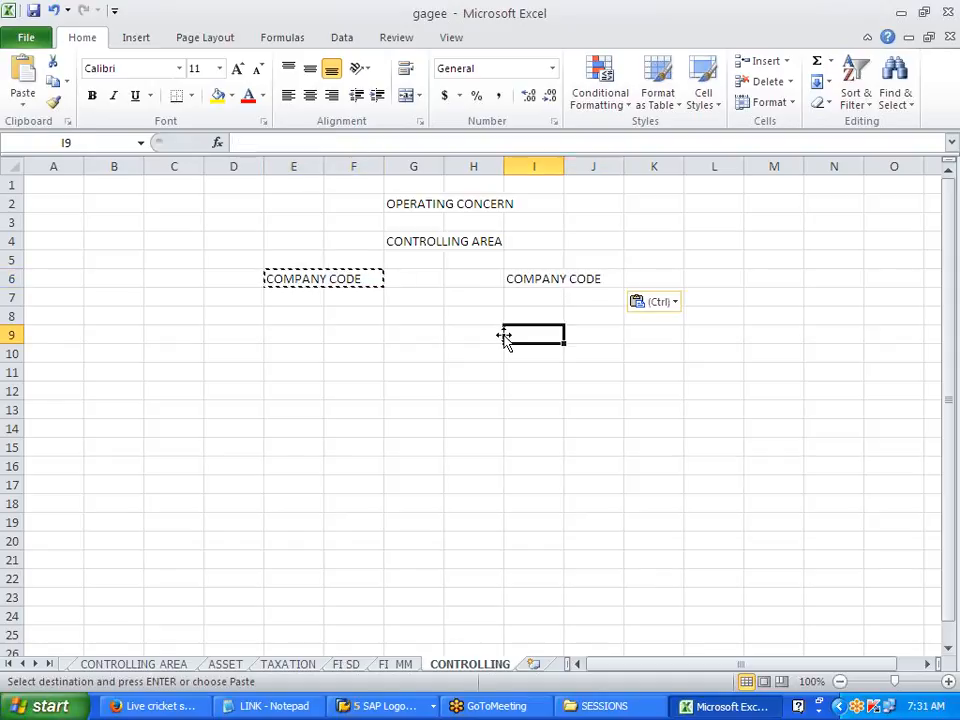
key("Escape")
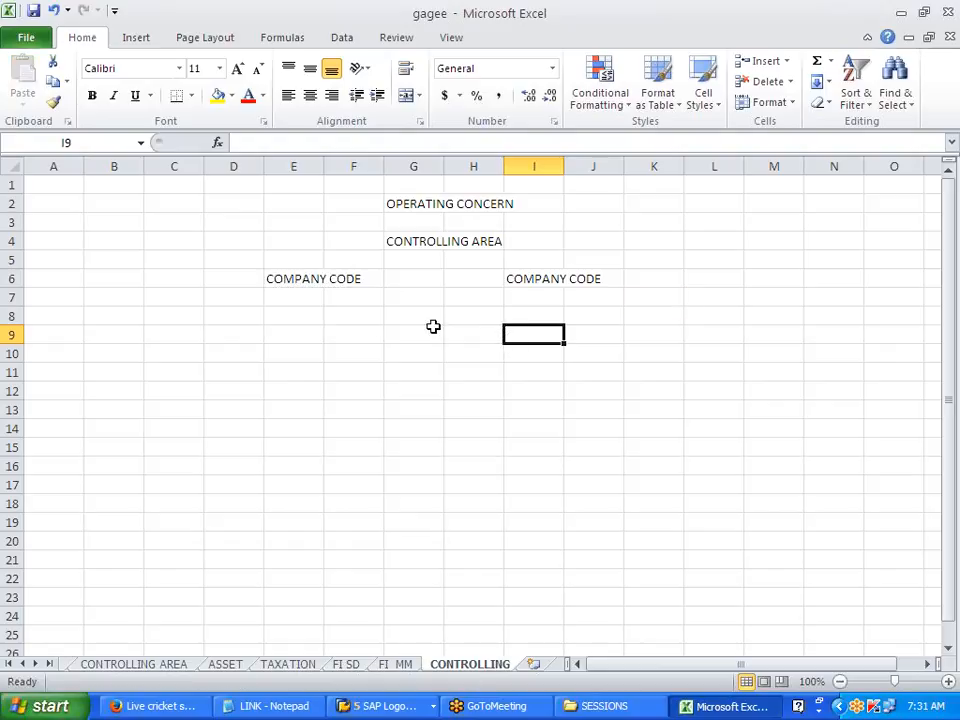
Enter company code J700 in cell E8 and J701 in cell I8 under their labels
left_click(310, 317)
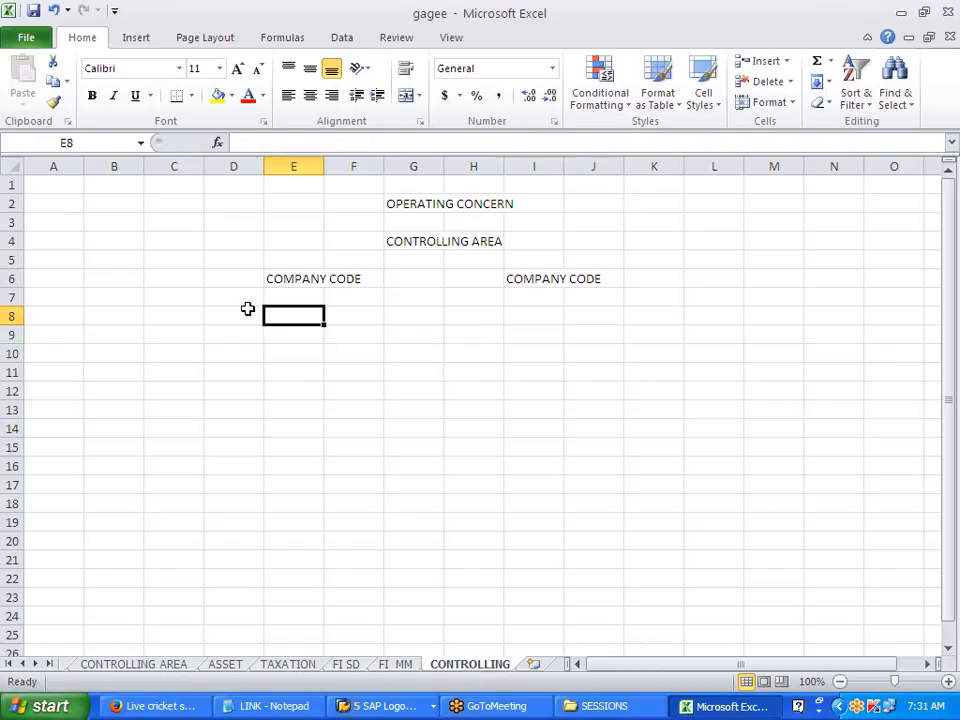
type("J700")
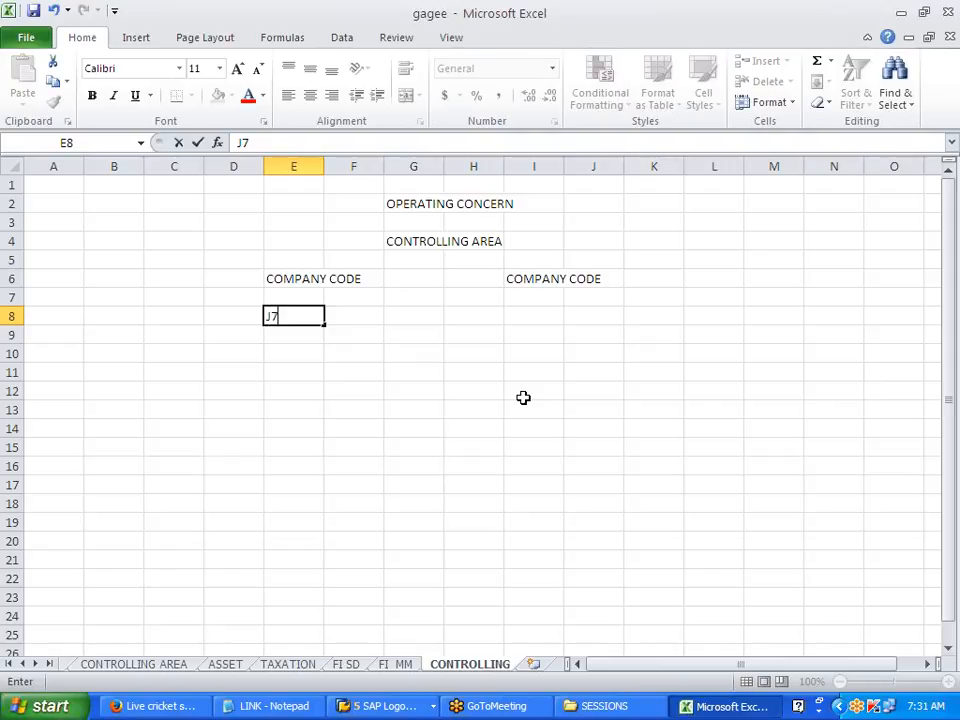
key("Tab")
key("Tab")
key("Tab")
key("Tab")
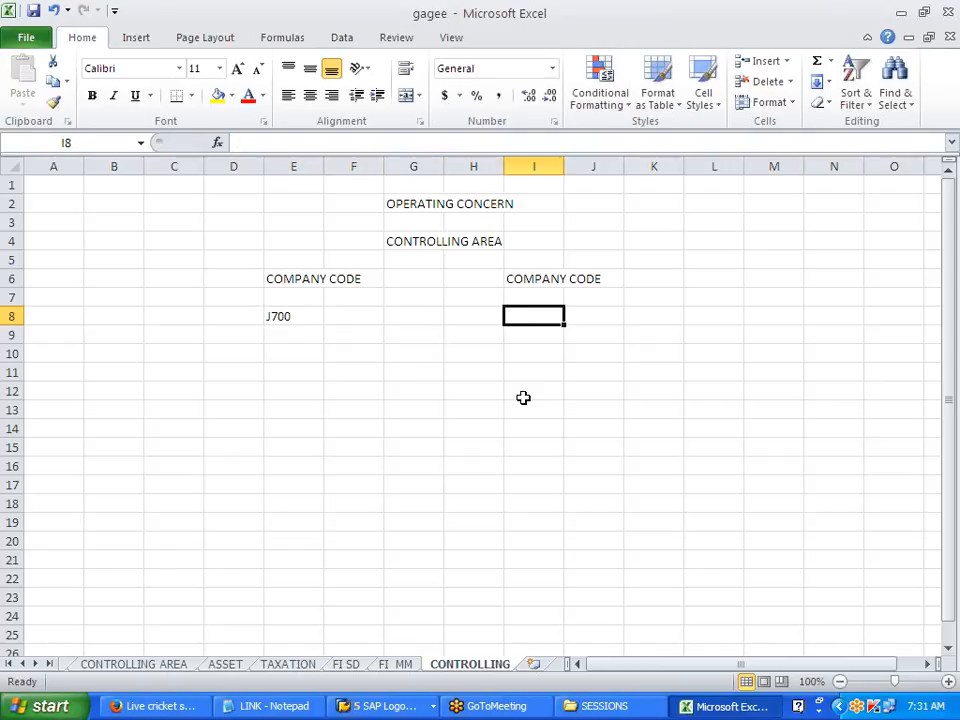
type("J701")
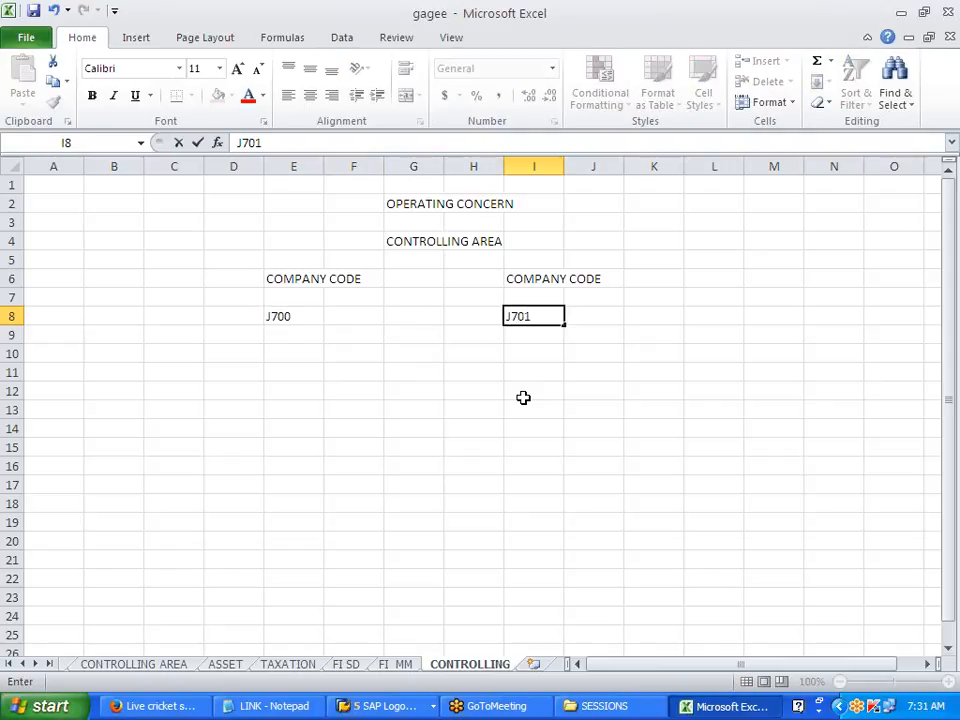
Enter J700 in cell I4 beside the CONTROLLING AREA label, keeping J701 in I8
left_click(523, 398)
left_click(519, 242)
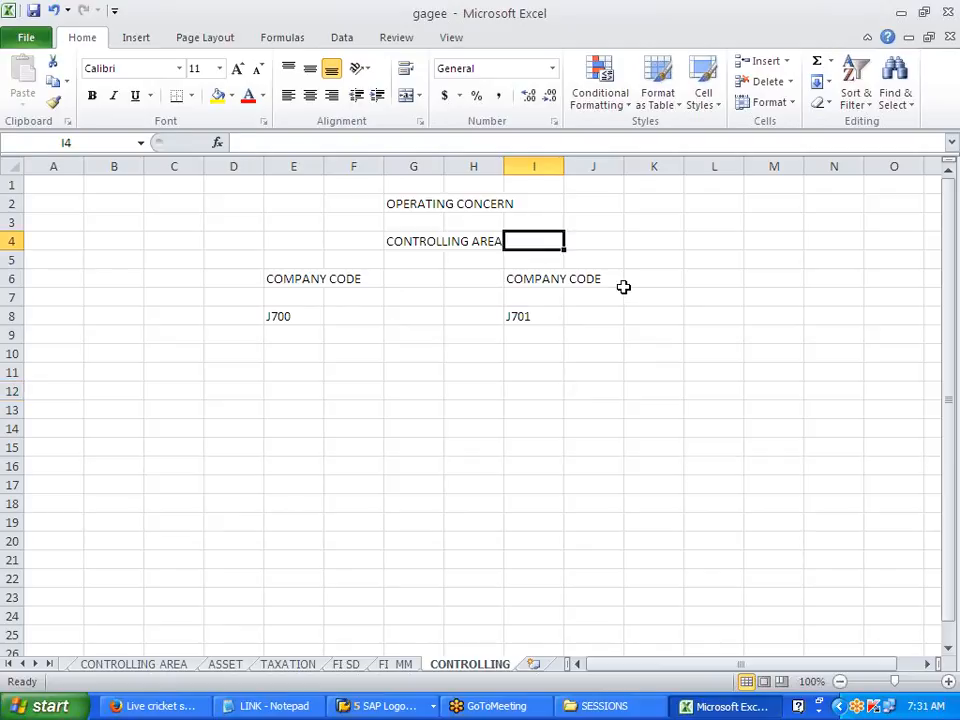
type("J")
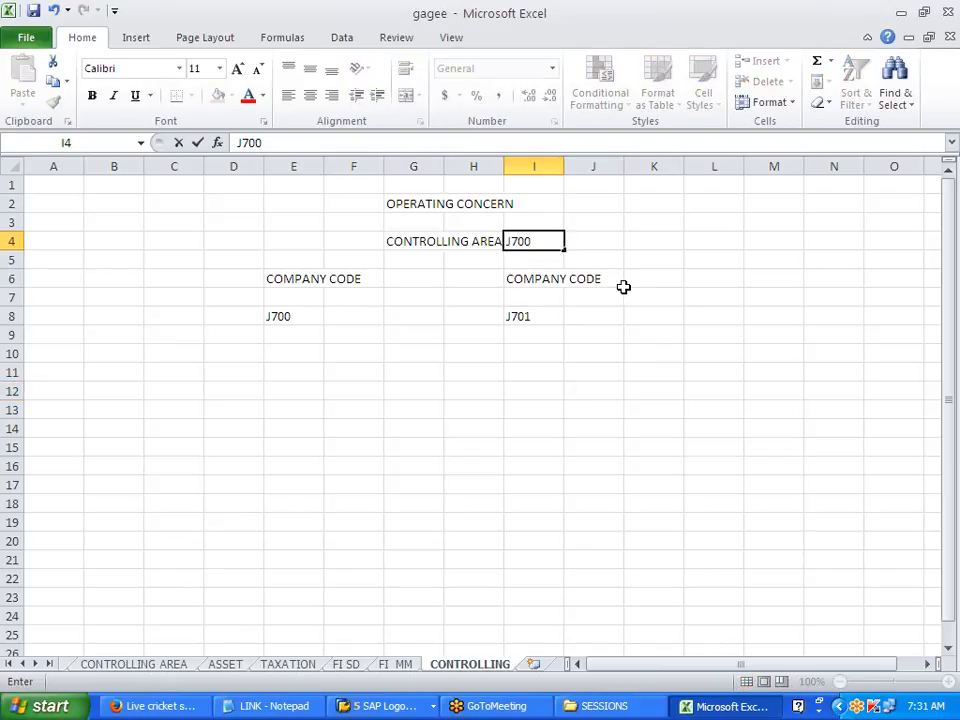
type("700")
left_click(606, 334)
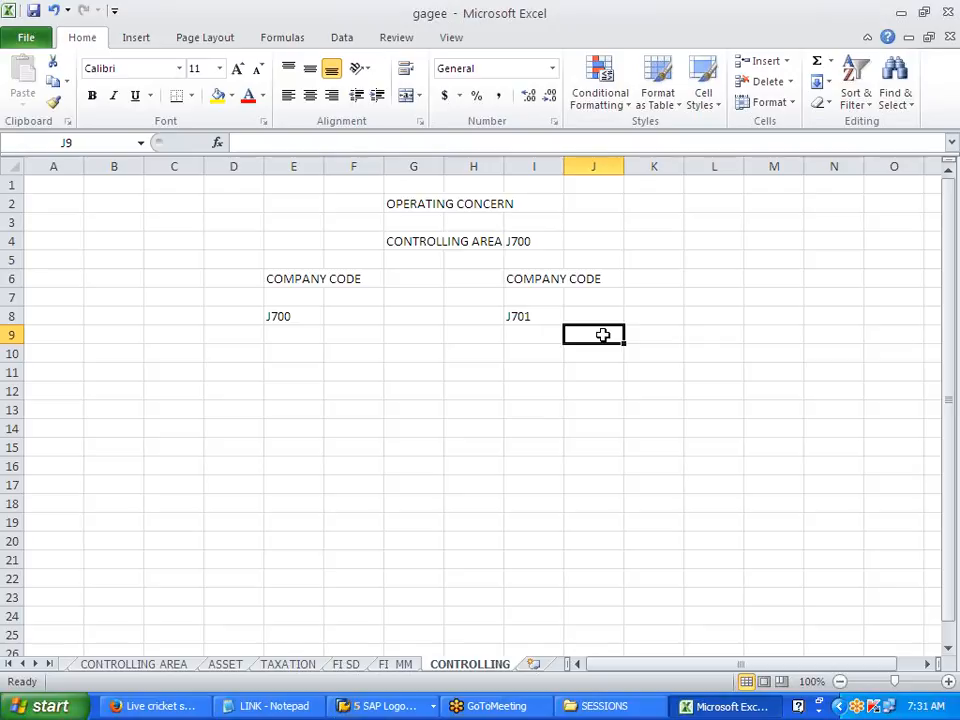
left_click(484, 412)
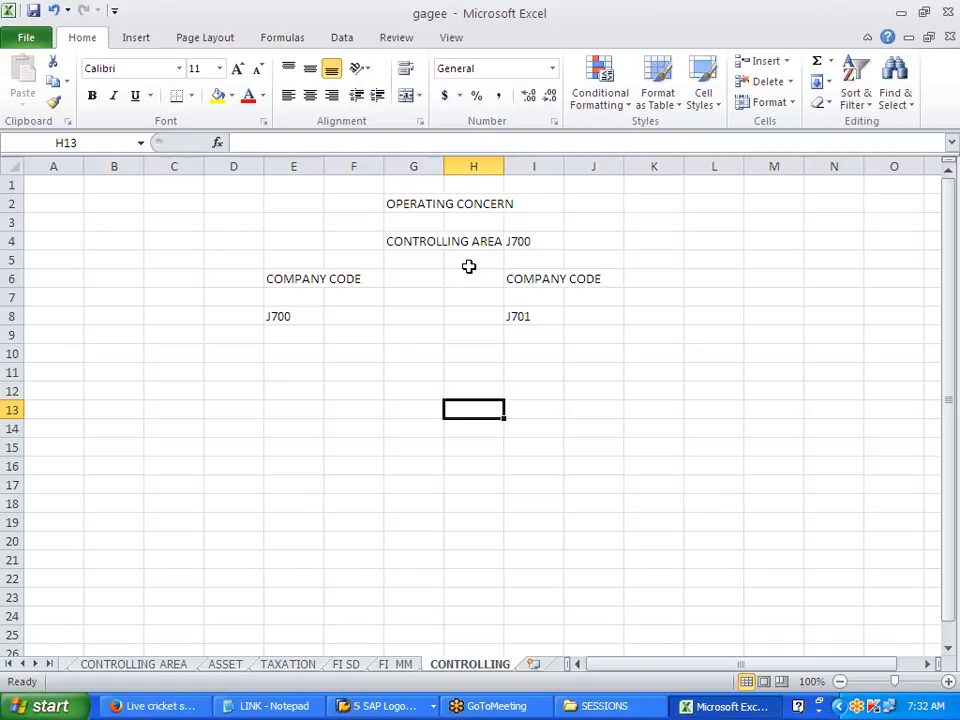
Review the notes on cost object planning, reporting currency and reporting in the CONTROLLING AREA sheet
left_click(152, 665)
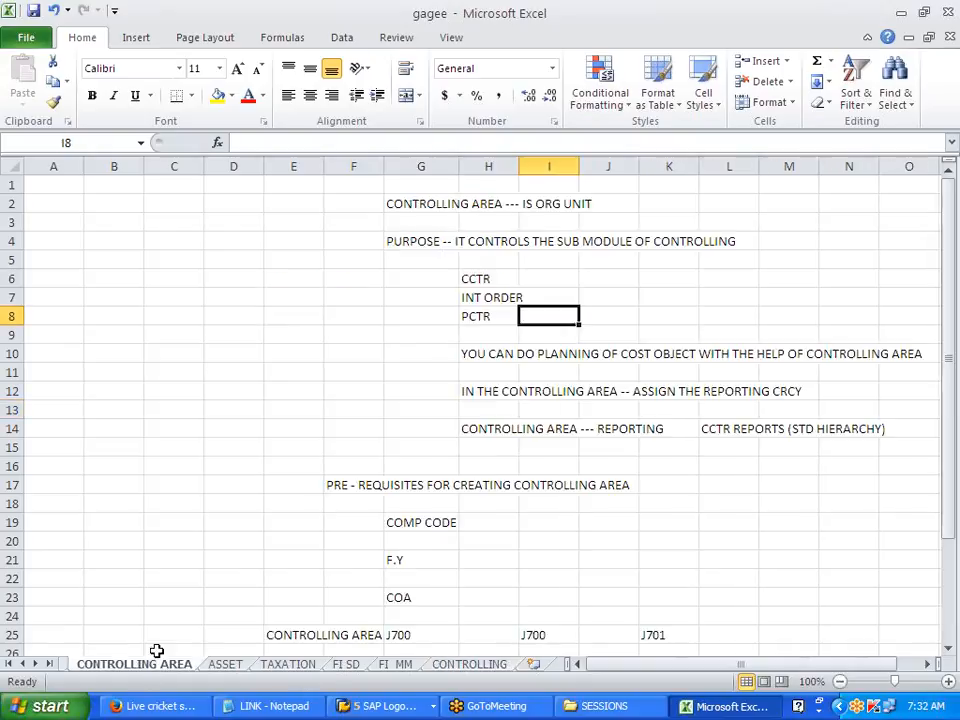
left_click_drag(484, 358, 801, 366)
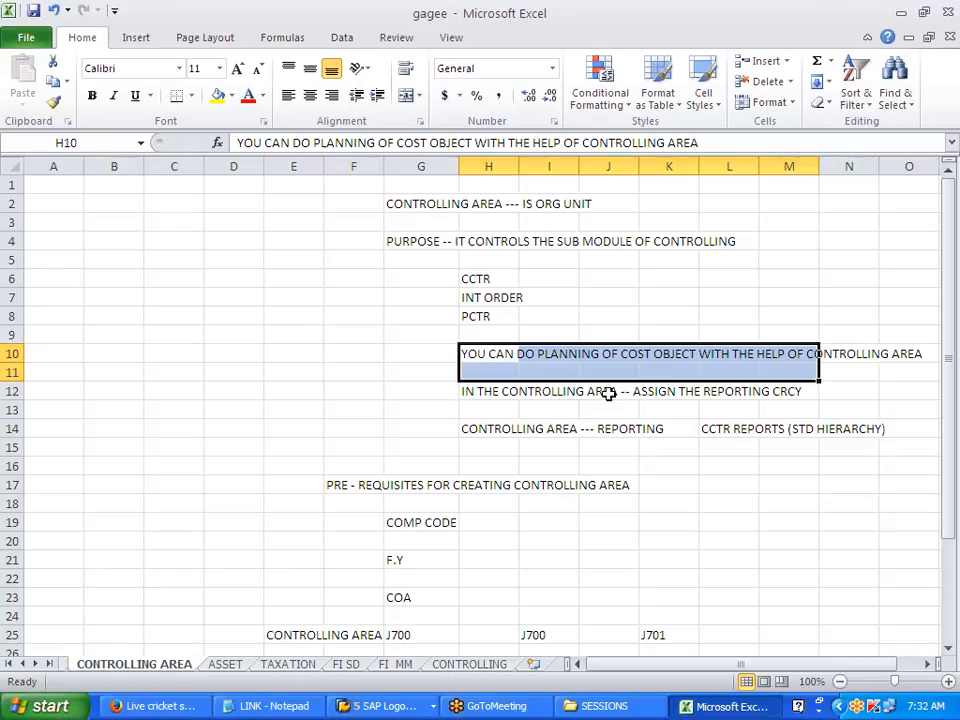
left_click_drag(547, 399, 735, 401)
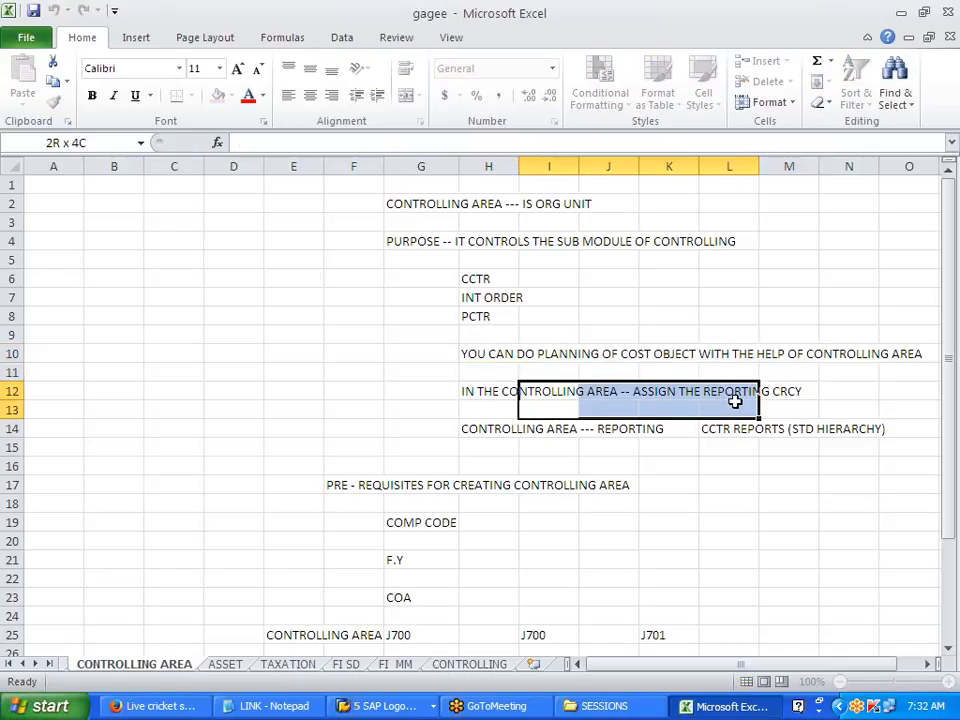
left_click_drag(543, 432, 680, 430)
left_click(796, 553)
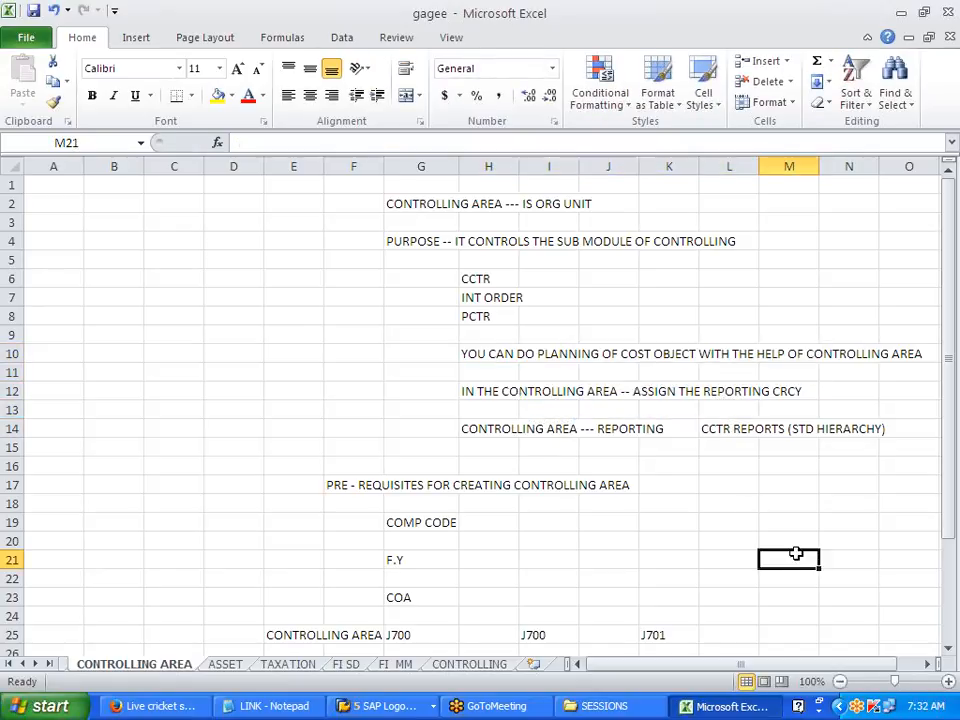
Switch to SAP, open the SAP Reference IMG through Customizing and expand Controlling, General Controlling and Organization
key("alt+Tab")
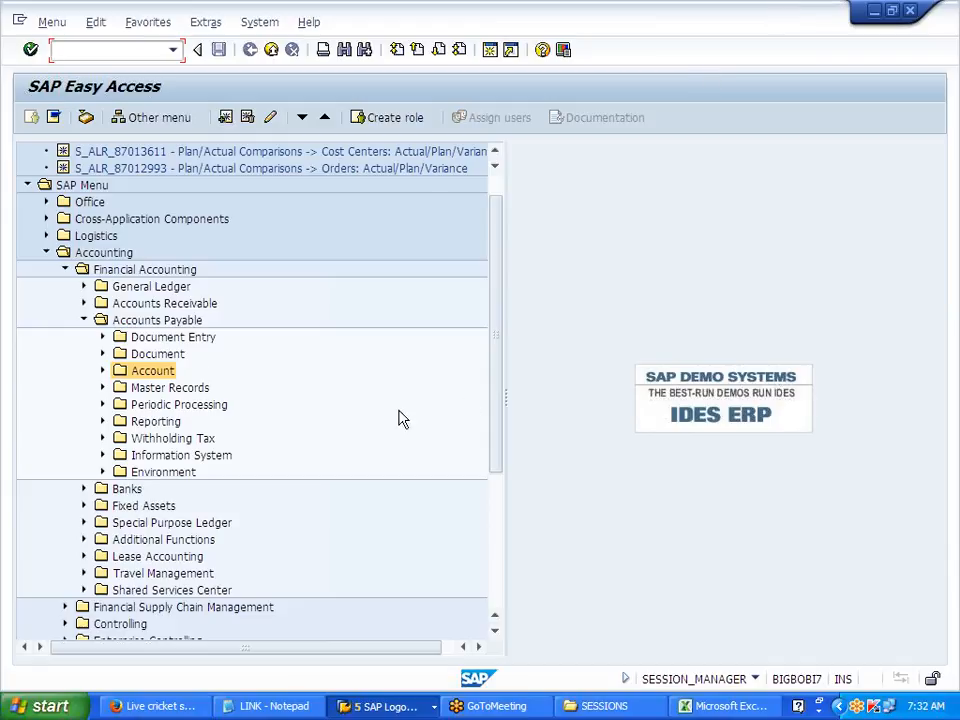
left_click_drag(494, 306, 494, 276)
double_click(186, 170)
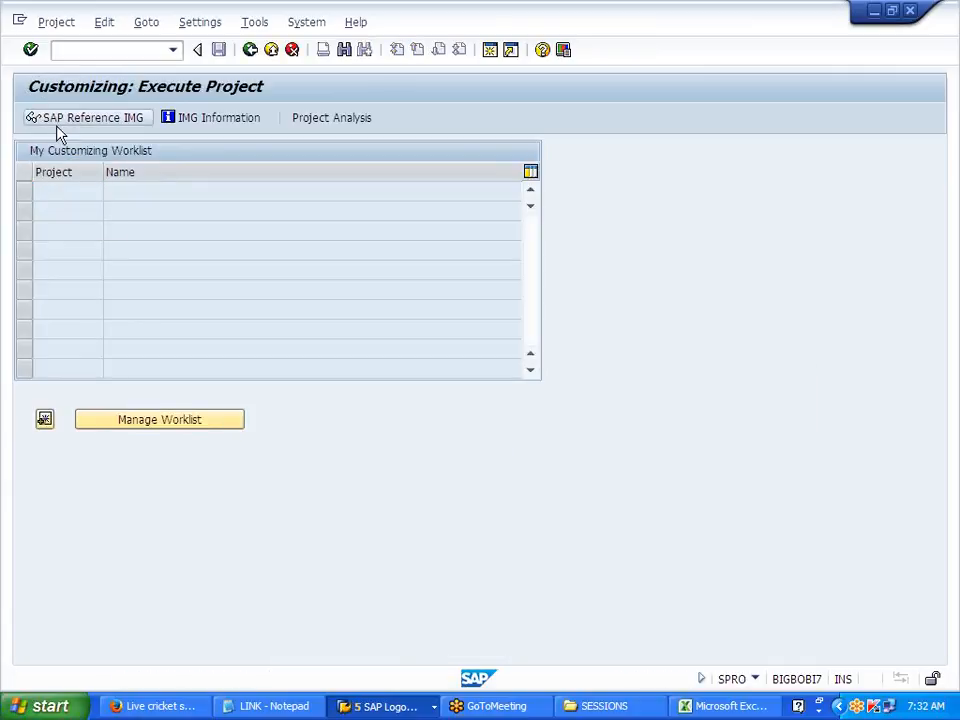
left_click(57, 120)
left_click(42, 440)
left_click(60, 455)
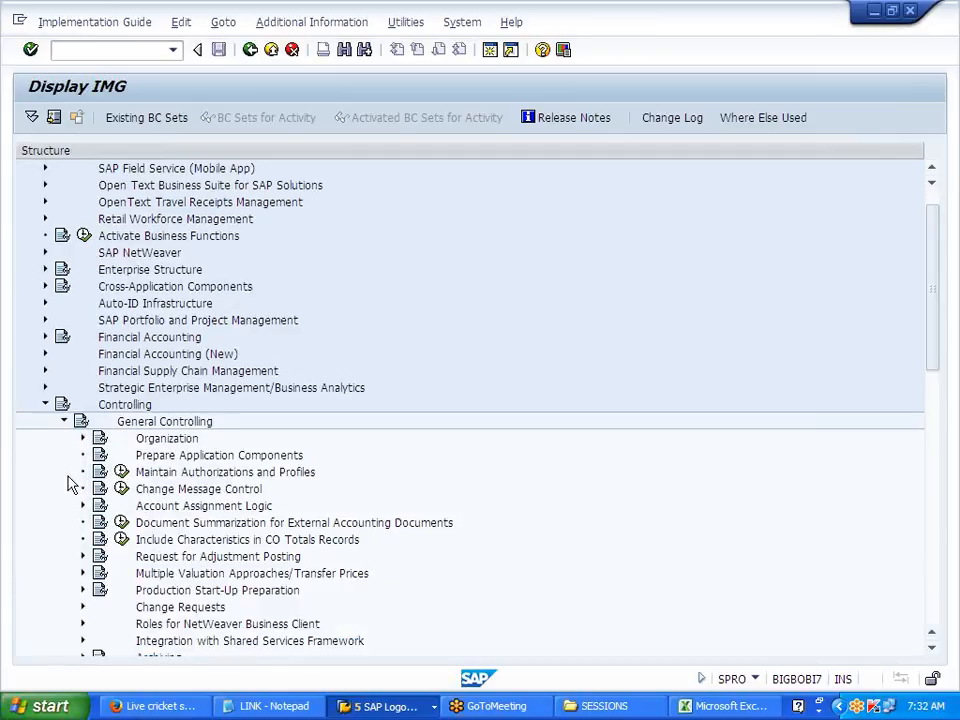
left_click(83, 438)
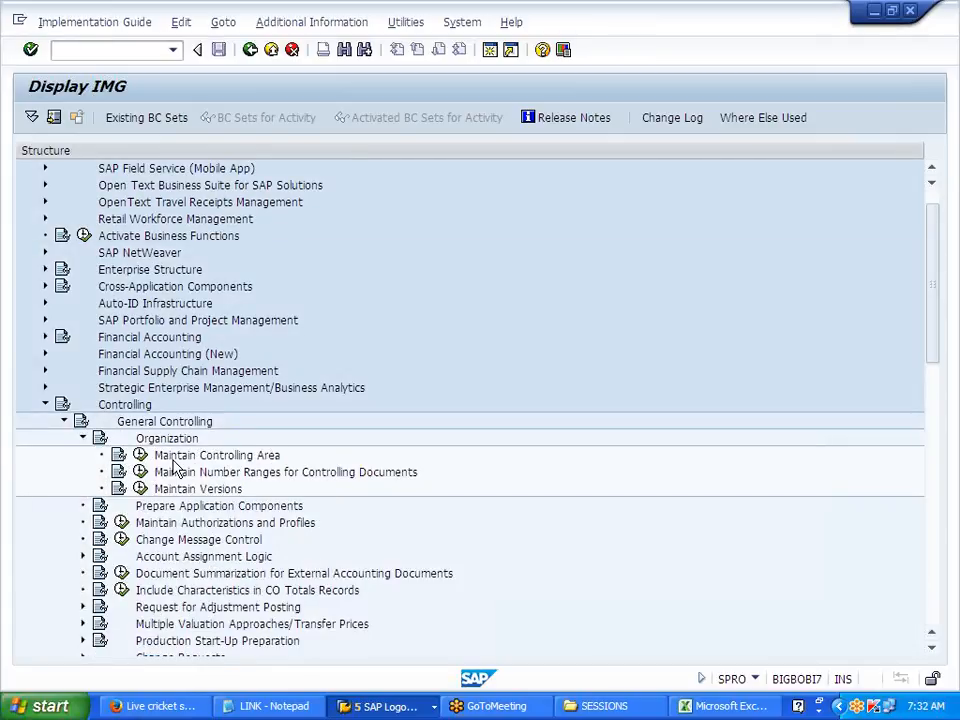
Open Maintain Controlling Area, examine the component activation settings of controlling area J700, and return to the IMG structure
left_click(140, 455)
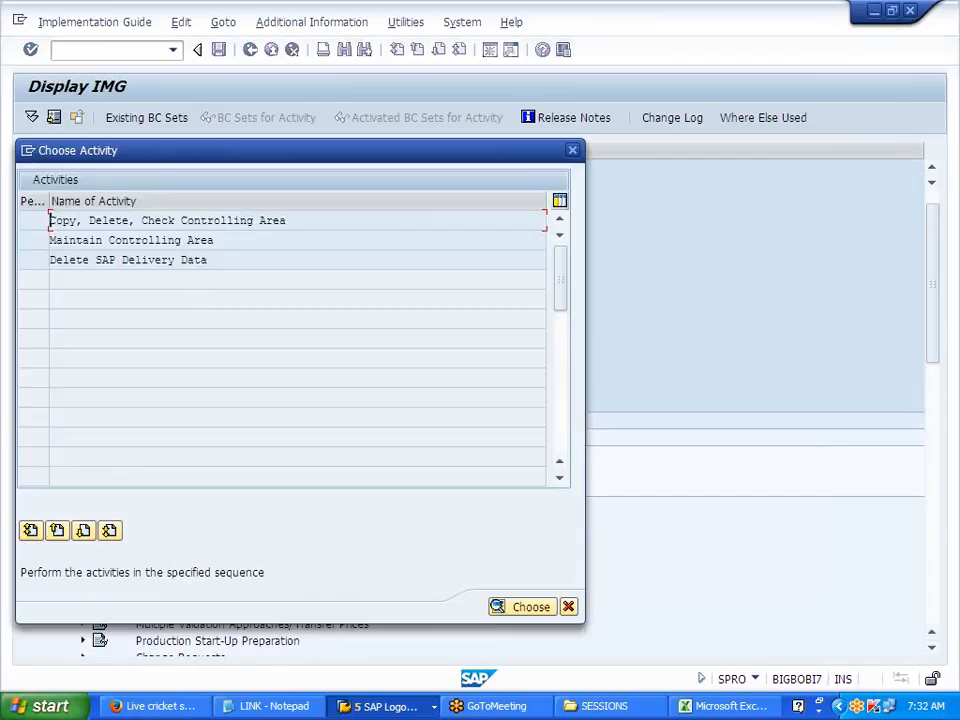
double_click(193, 243)
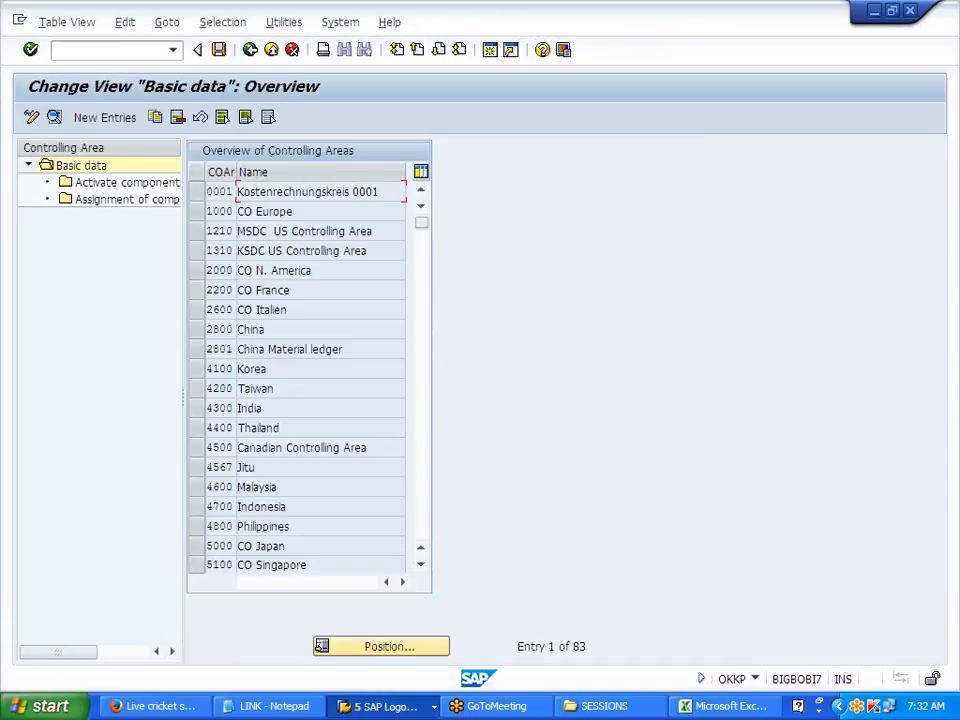
left_click(352, 646)
type("J700")
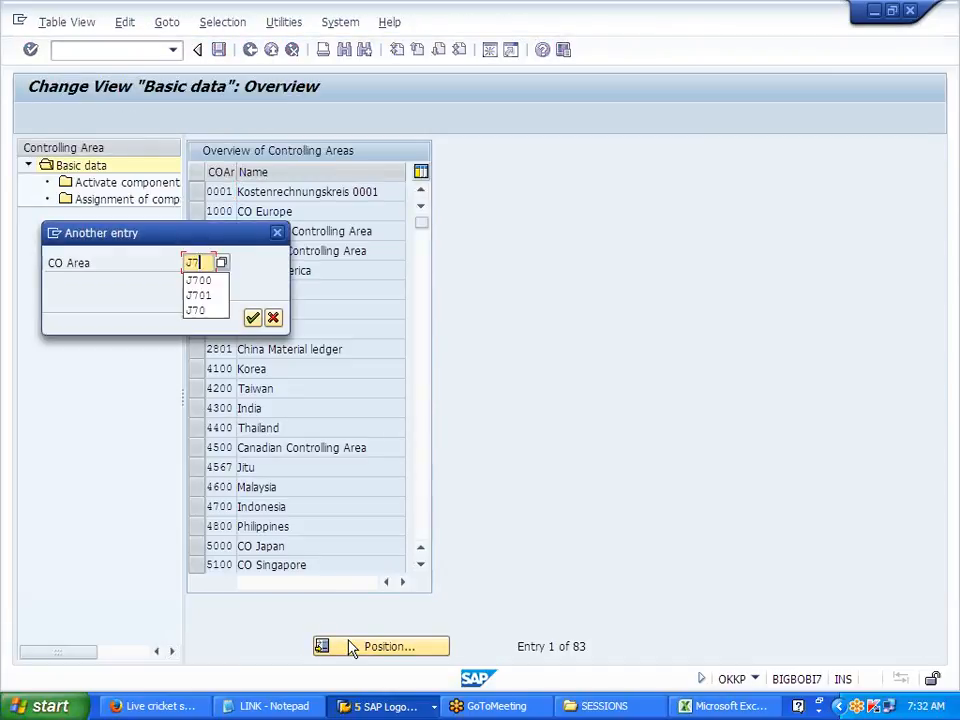
key("Return")
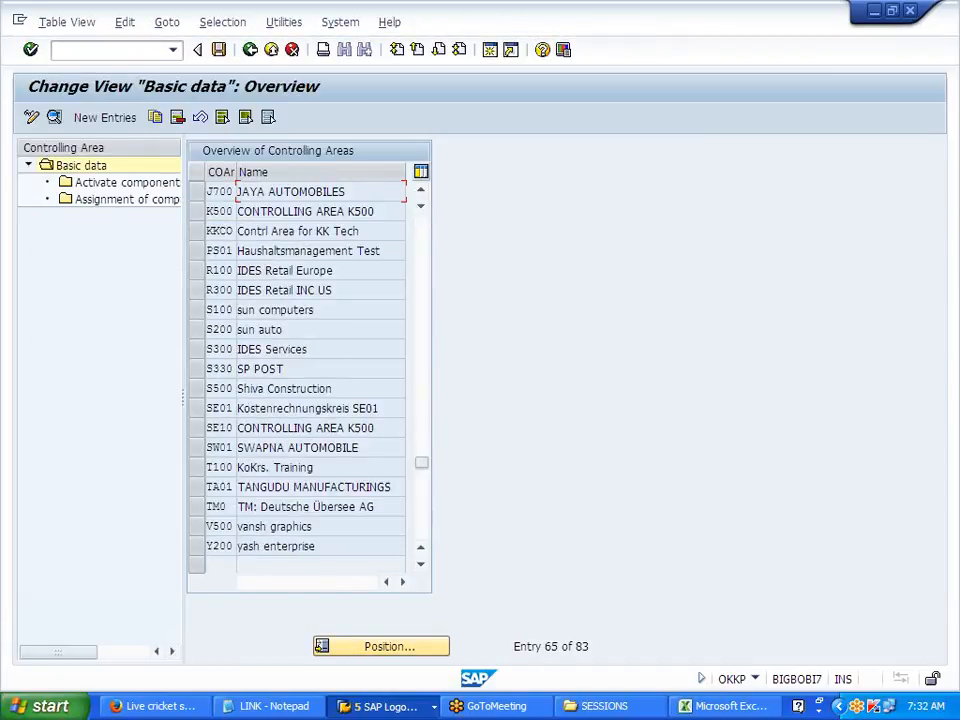
left_click(201, 193)
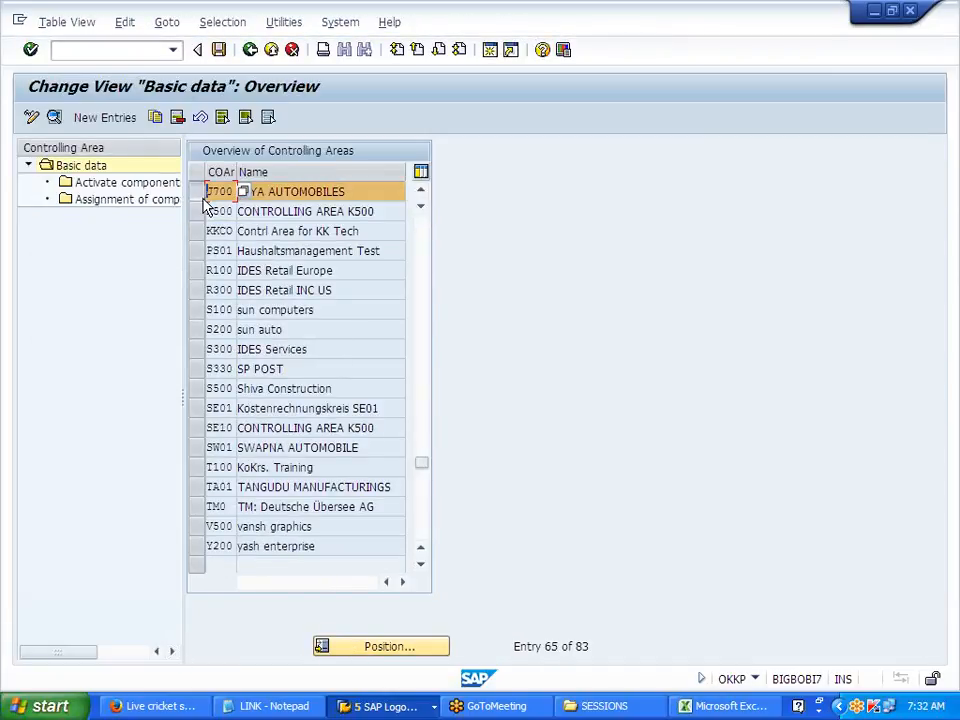
double_click(153, 184)
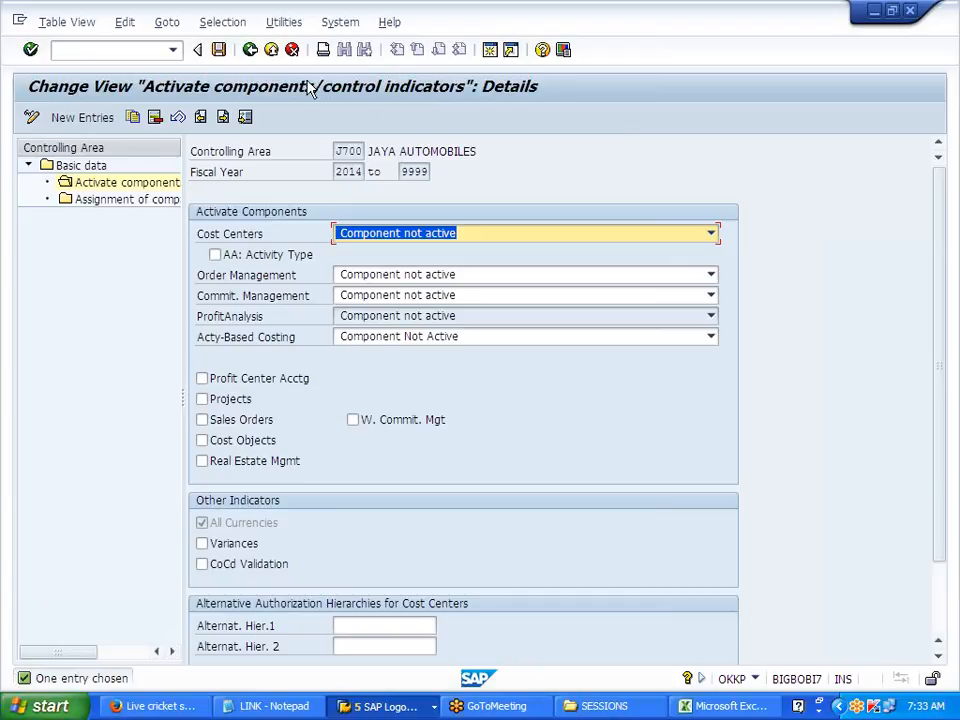
left_click(252, 52)
left_click(251, 50)
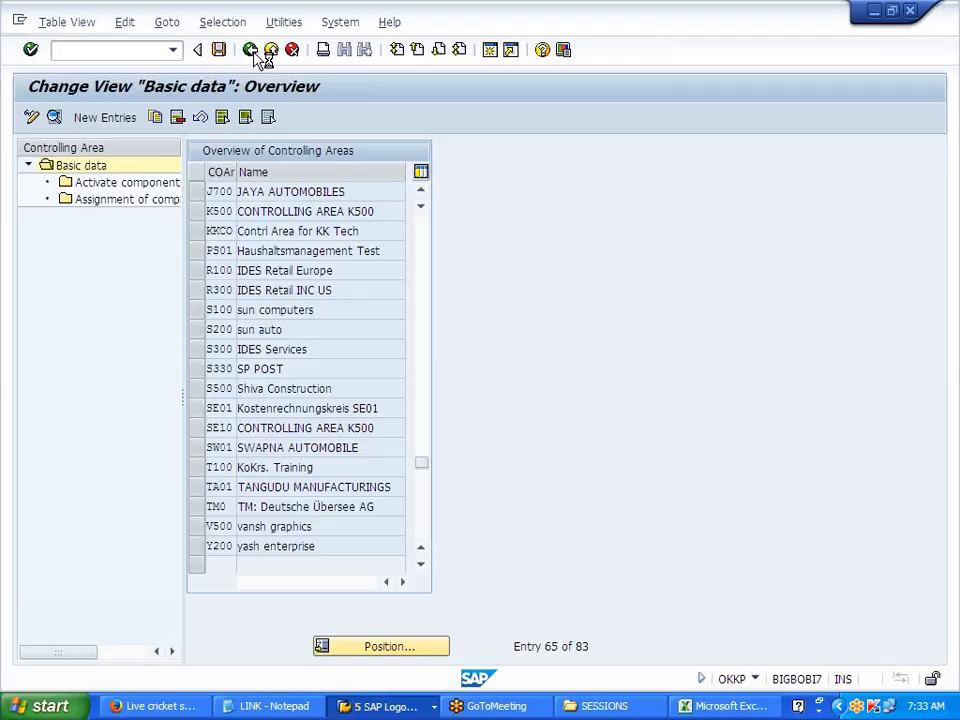
left_click(253, 51)
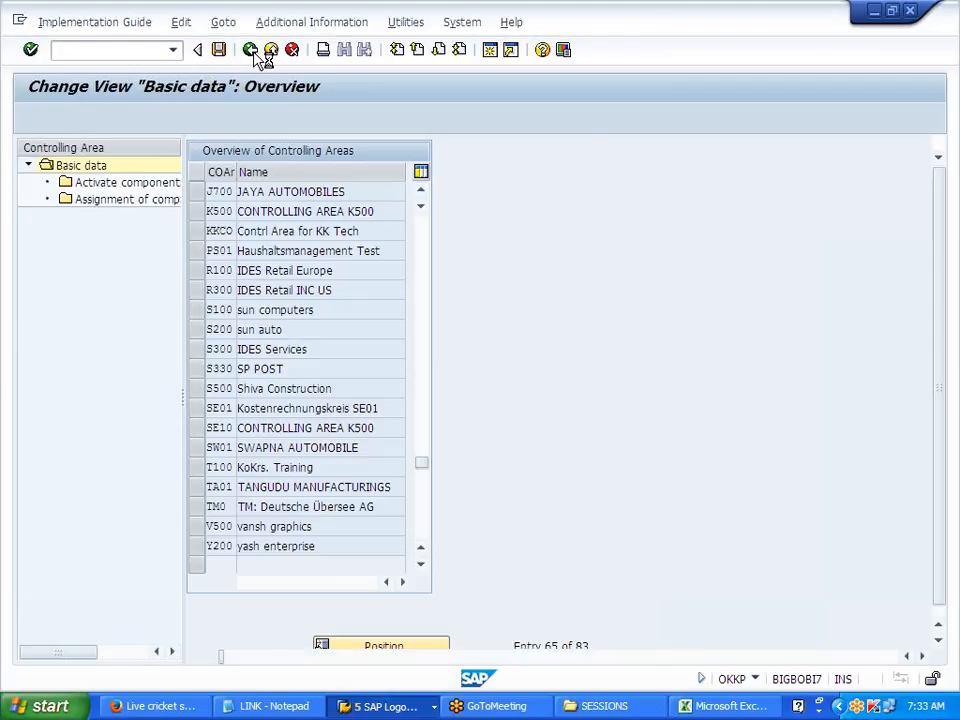
left_click(573, 151)
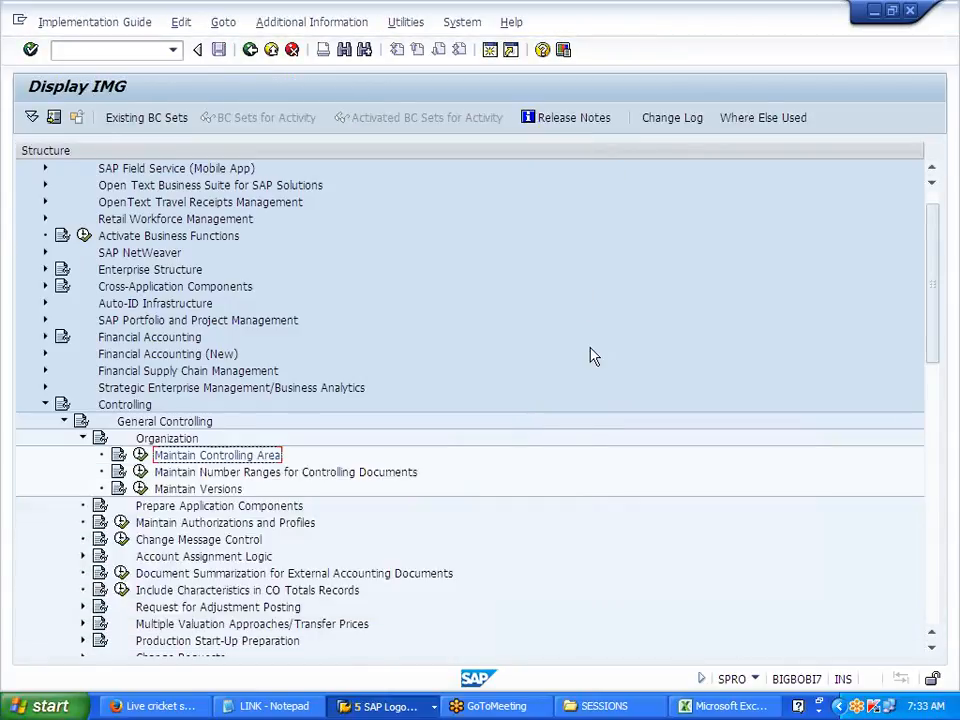
Switch to Excel and enter the note "GL -- RECORDED IN LEDGER -- 0L" in cell D11 of the CONTROLLING sheet
key("alt+Tab")
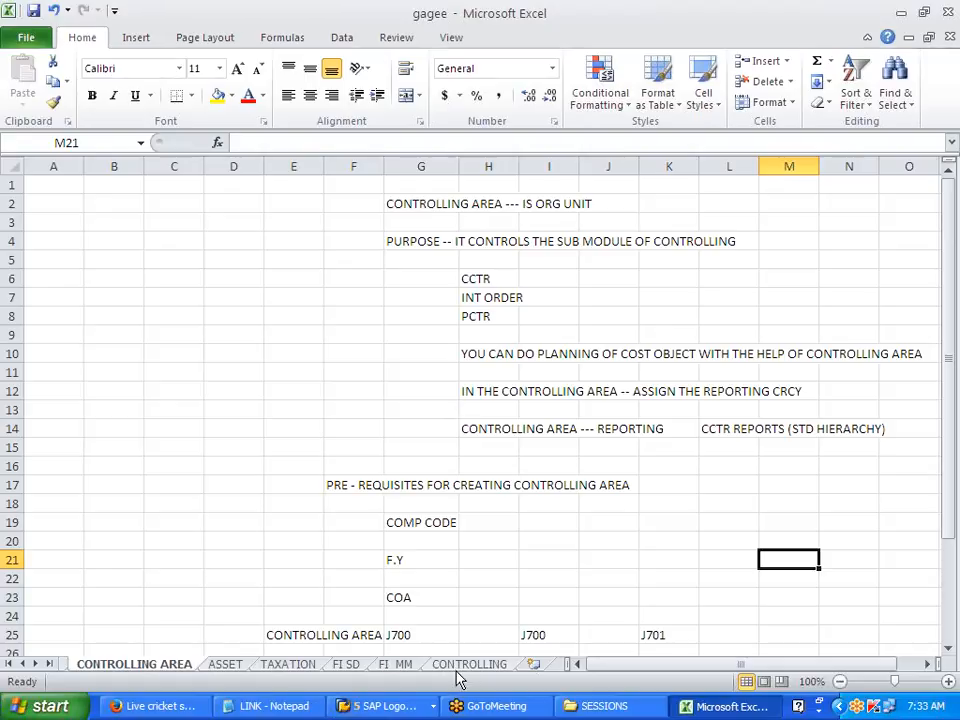
left_click(462, 666)
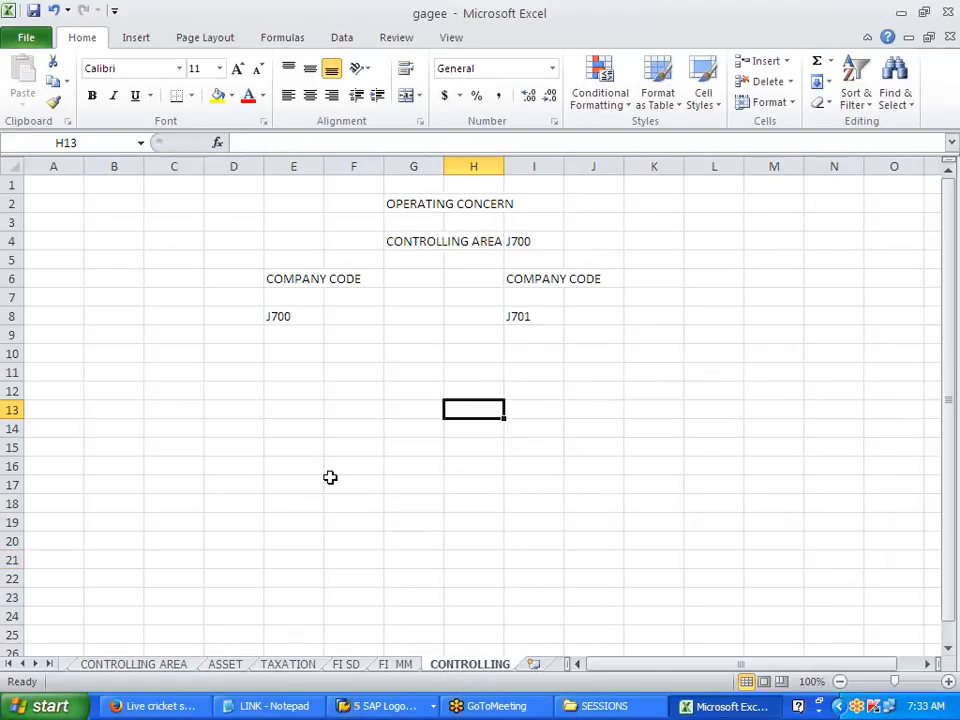
left_click(249, 373)
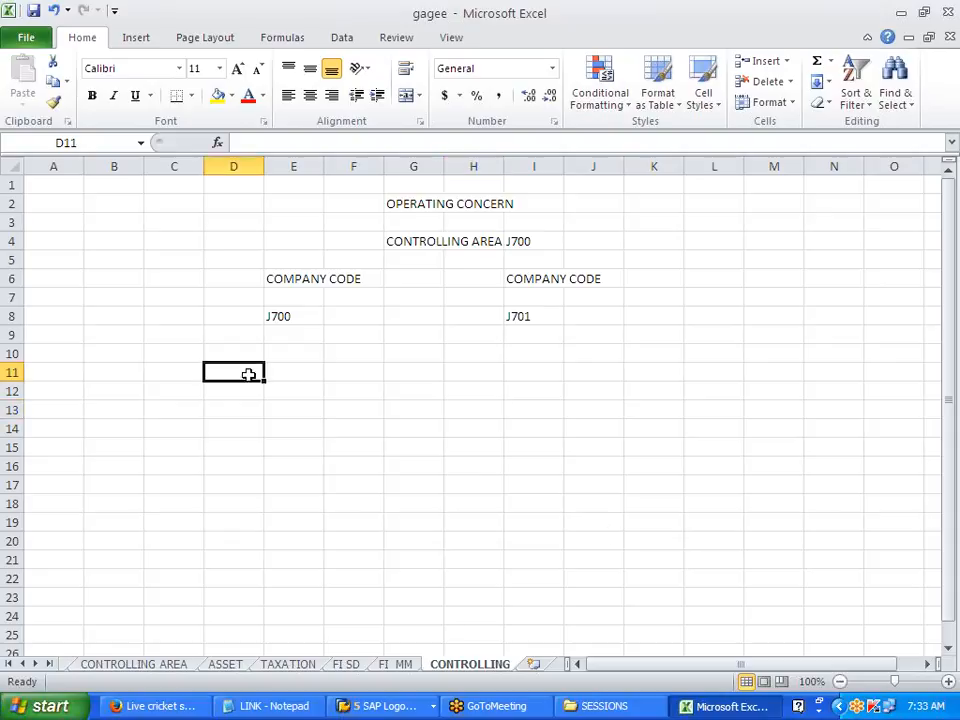
type("GL")
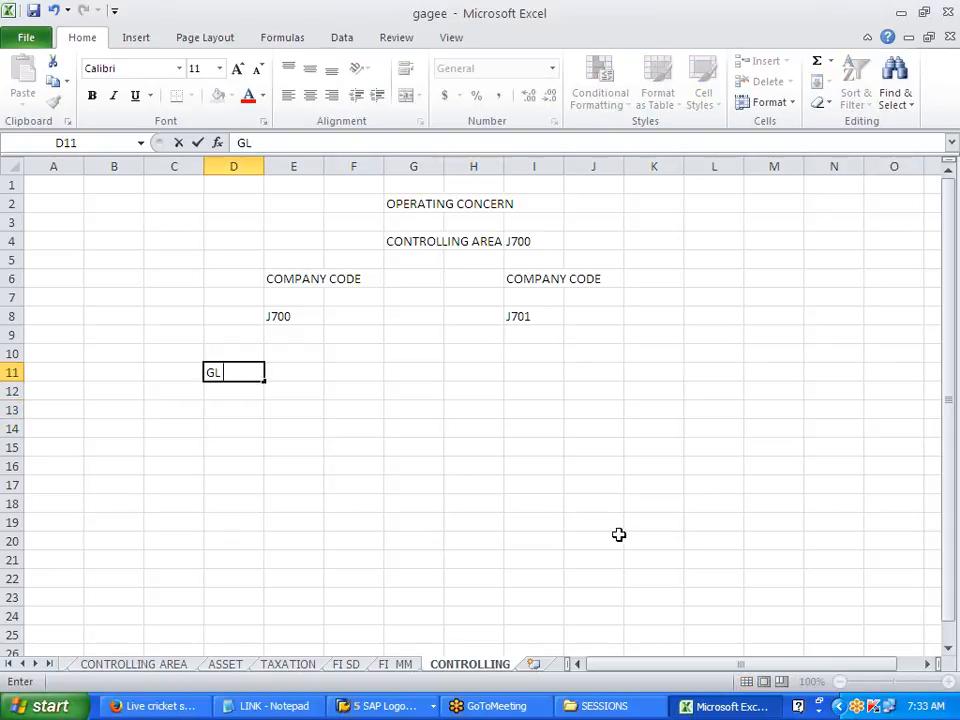
type(" -- RECORDED ")
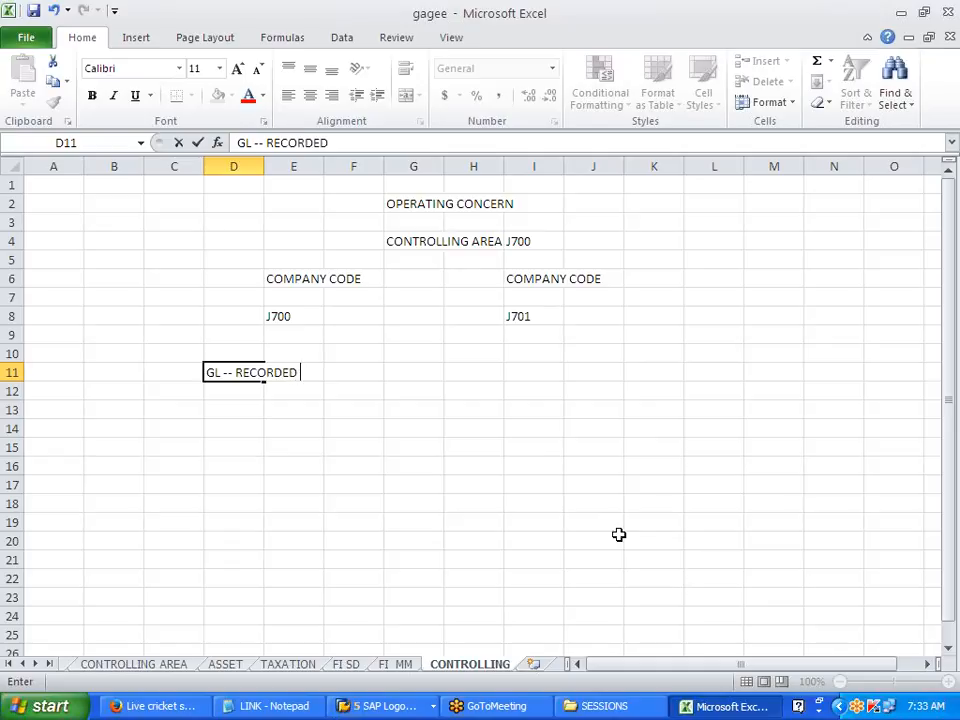
type("IN LEDGER ")
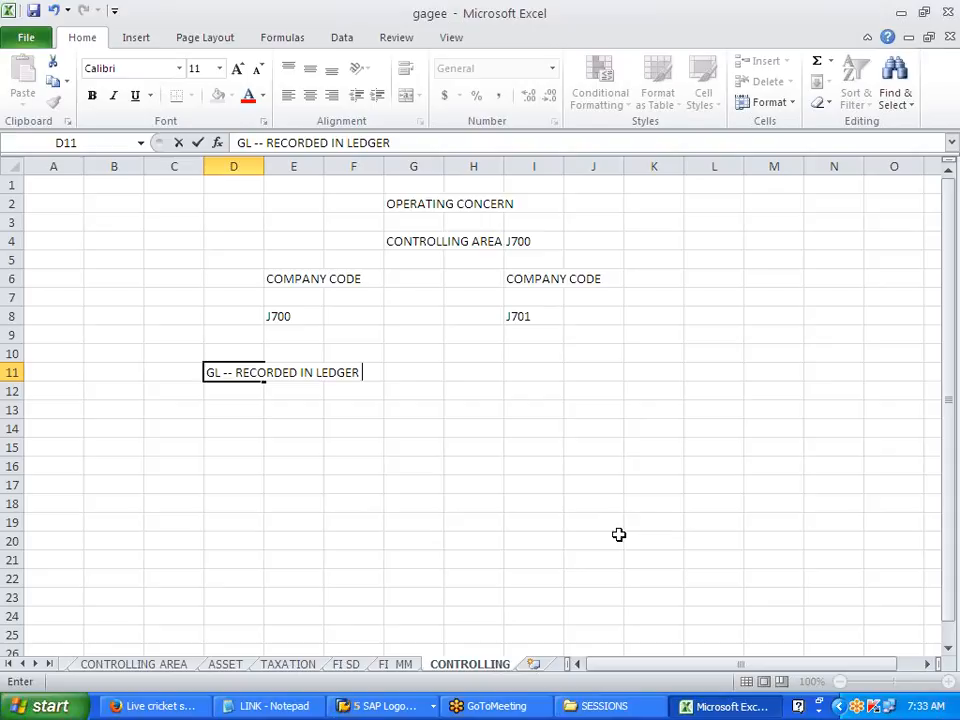
type("-- 0L")
key("Return")
key("Return")
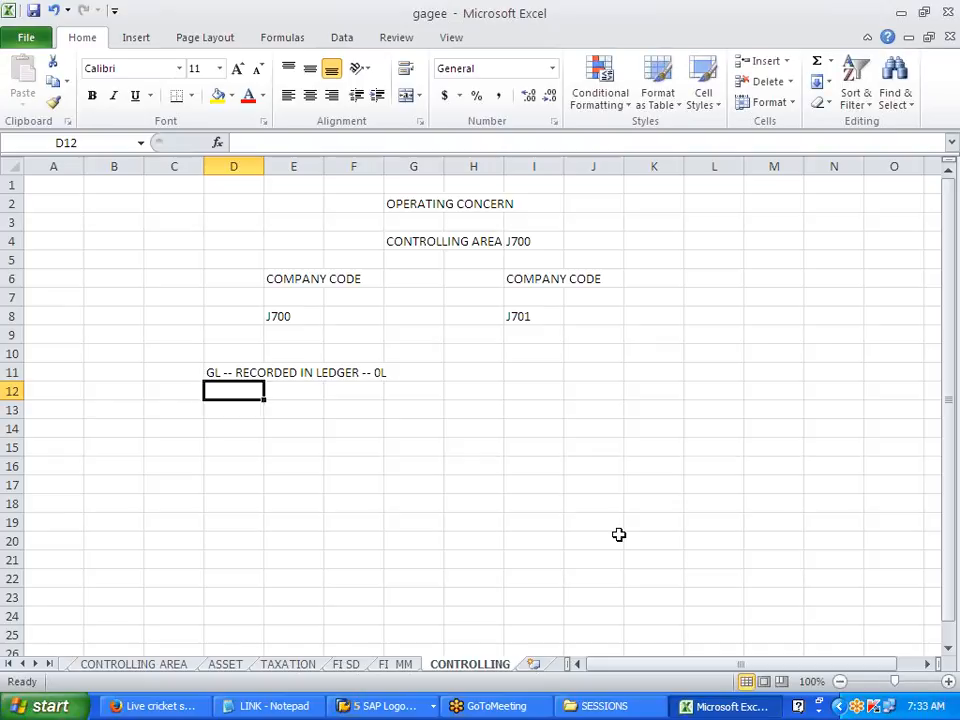
Enter the note "CONTROLLING VALUES --- VERSION --- 0 (BOTH PLAN AS WELL AS ACTUALS)" in cell D13
type("CONTROOL")
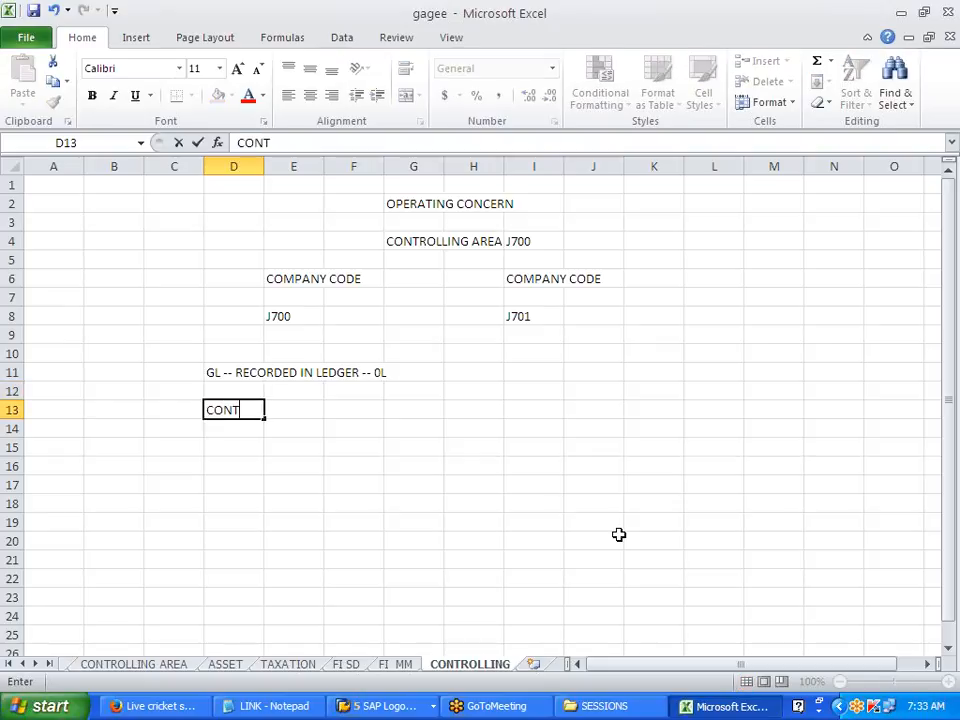
key("BackSpace")
key("BackSpace")
type("LLING ")
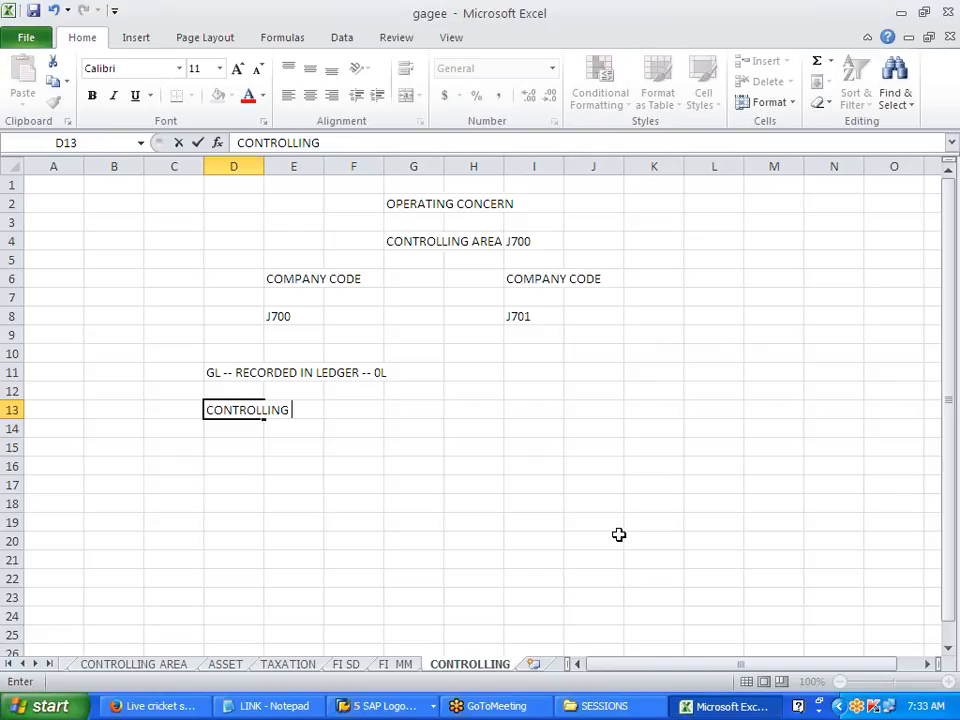
type("VALUES ")
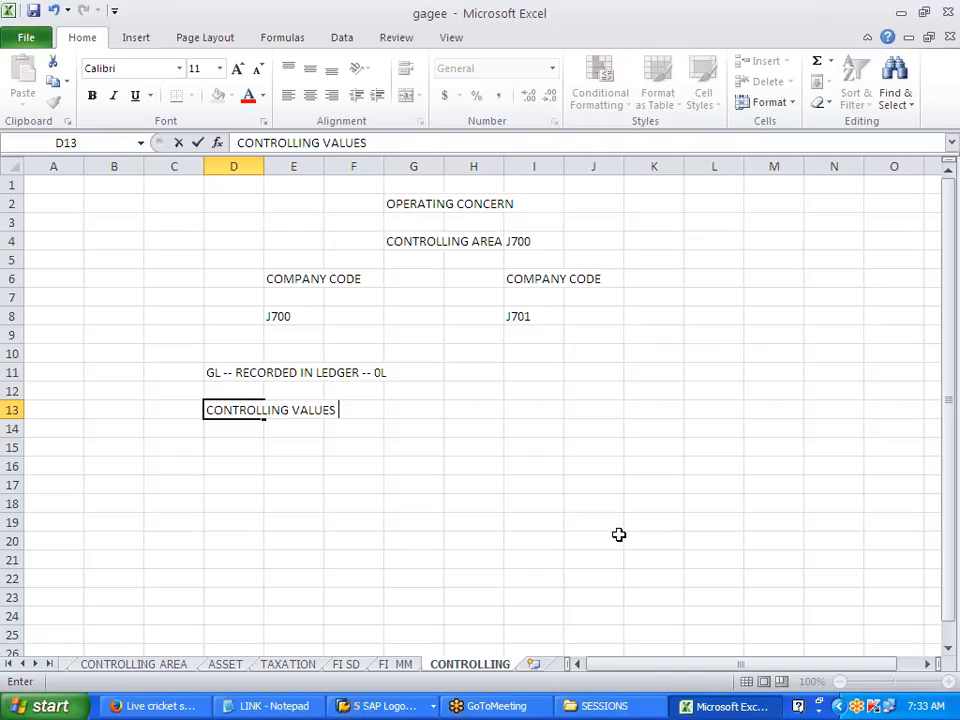
type("--- VERSION --- 0 (")
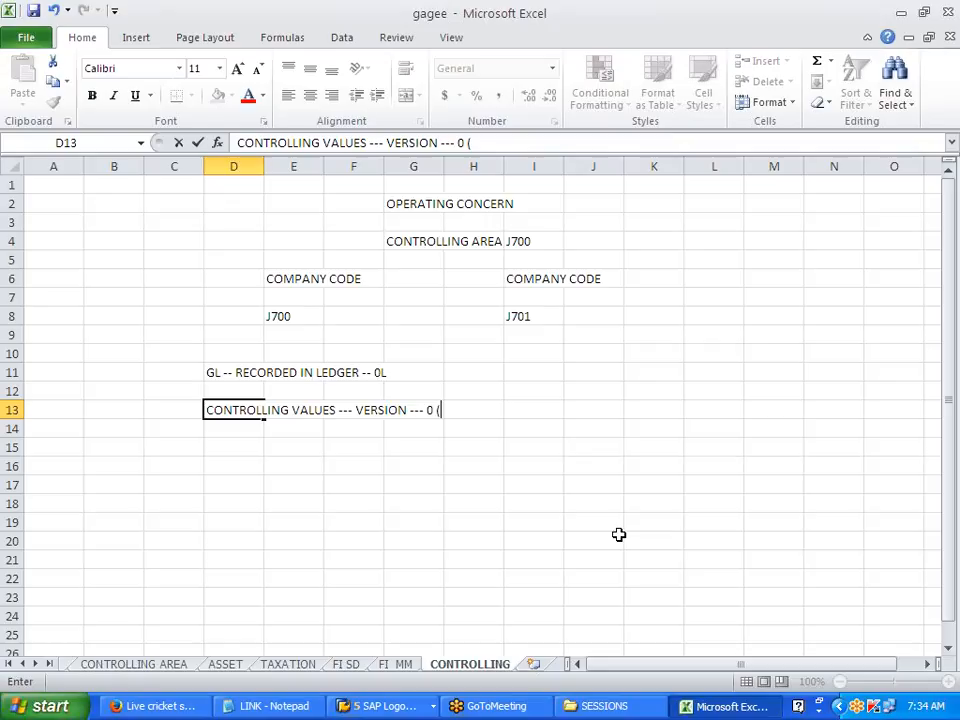
type("BOTH PL")
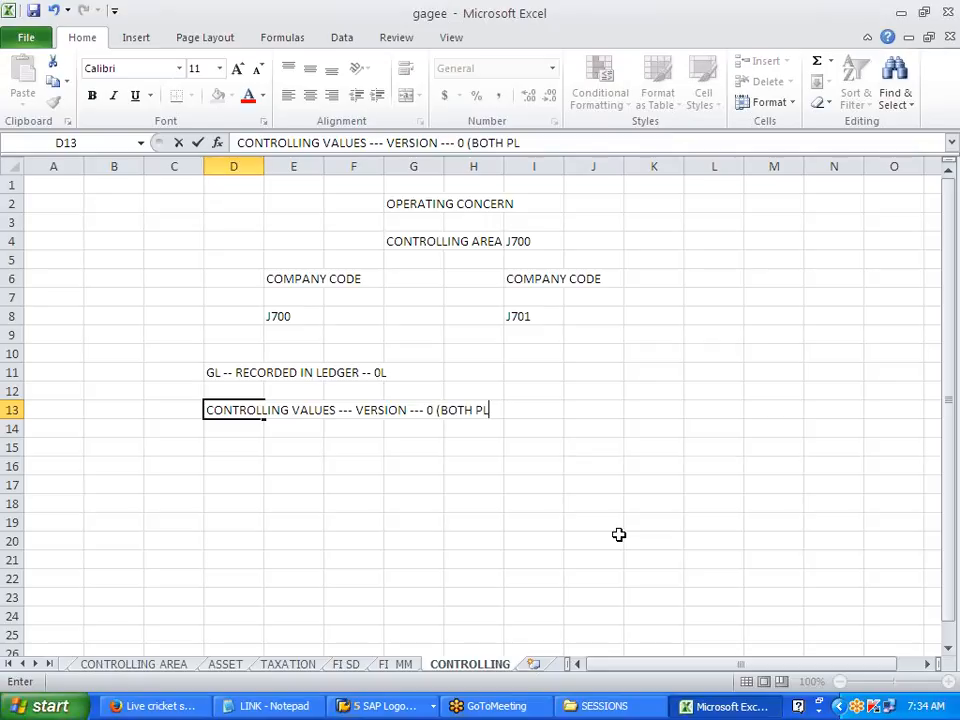
type("AN AS WELL AS ACTUALS")
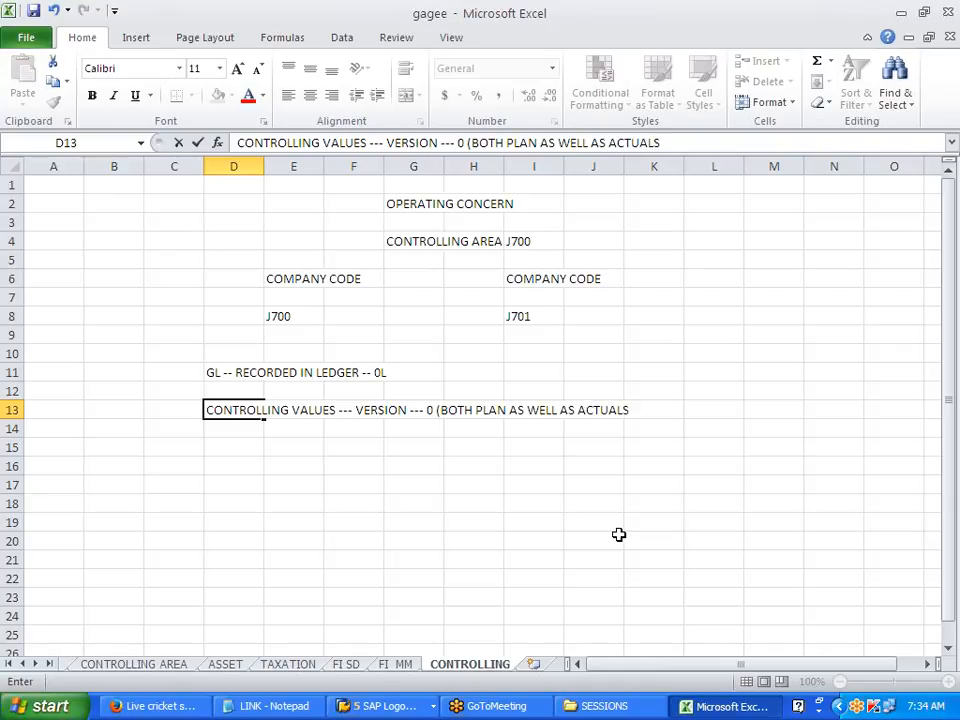
type(")")
key("Return")
key("Return")
key("Right")
key("Right")
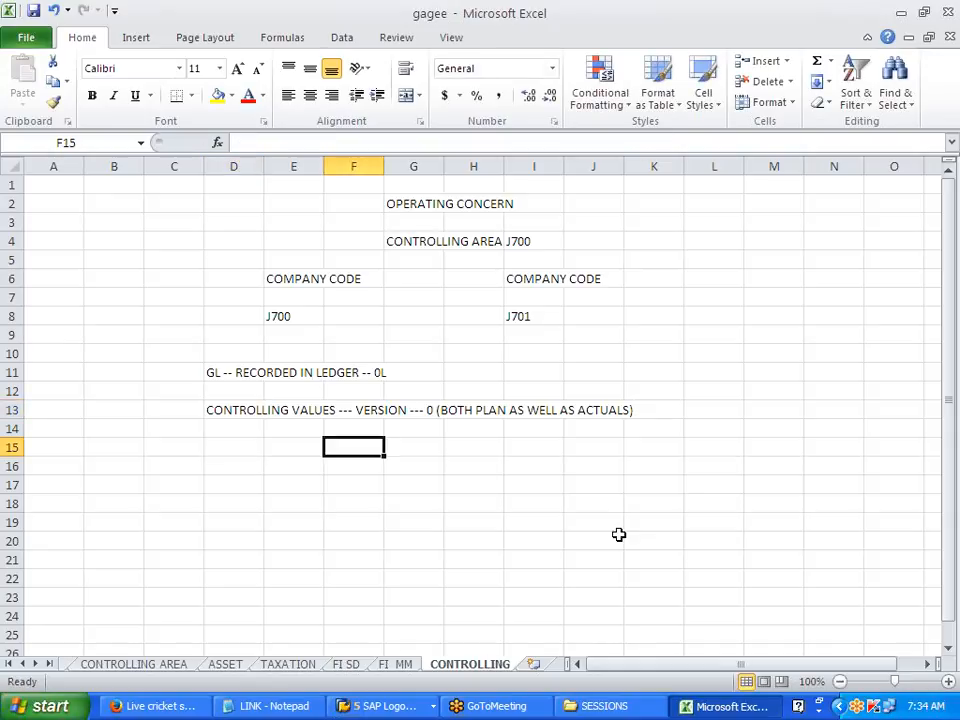
Enter the note "FOR PLAN YOU CAN CREATE MANY VERSIONS BUT ACTUALS ALWAYS 0 VERSION" in cell F15
type("FOR PLAN")
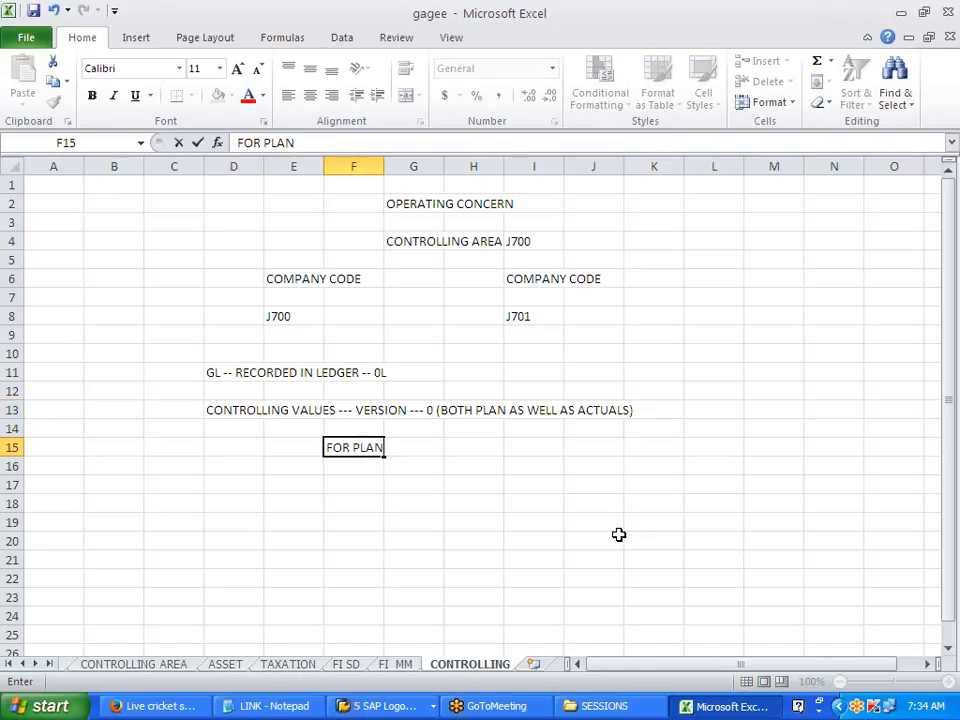
type(" YOU CAN CREATE MANY VERSIONS")
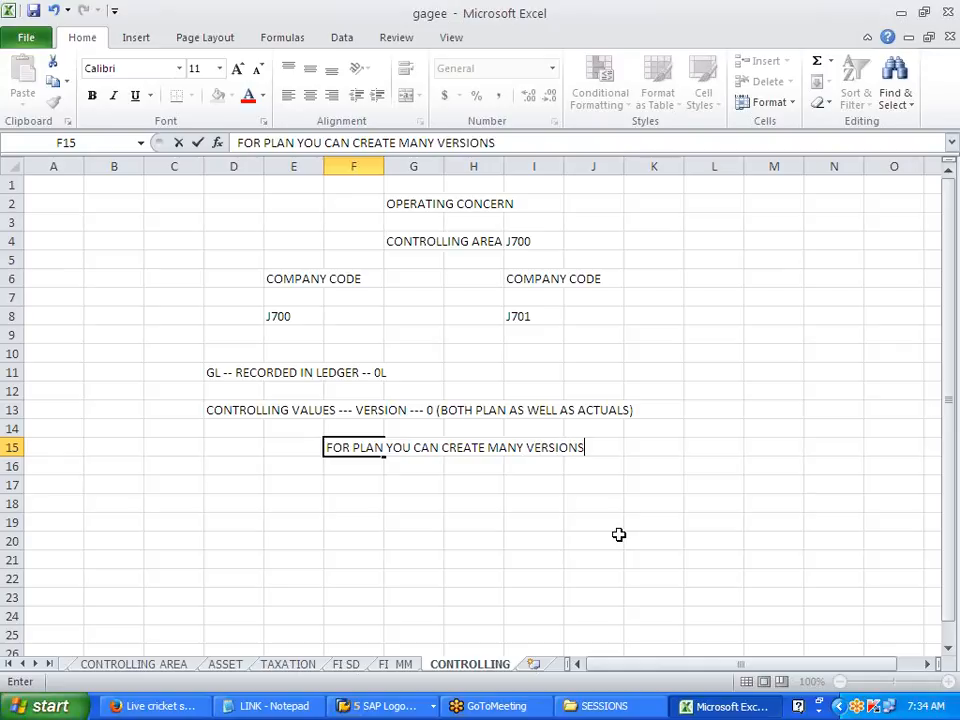
type(" BUT ACTUALS ALWAYS")
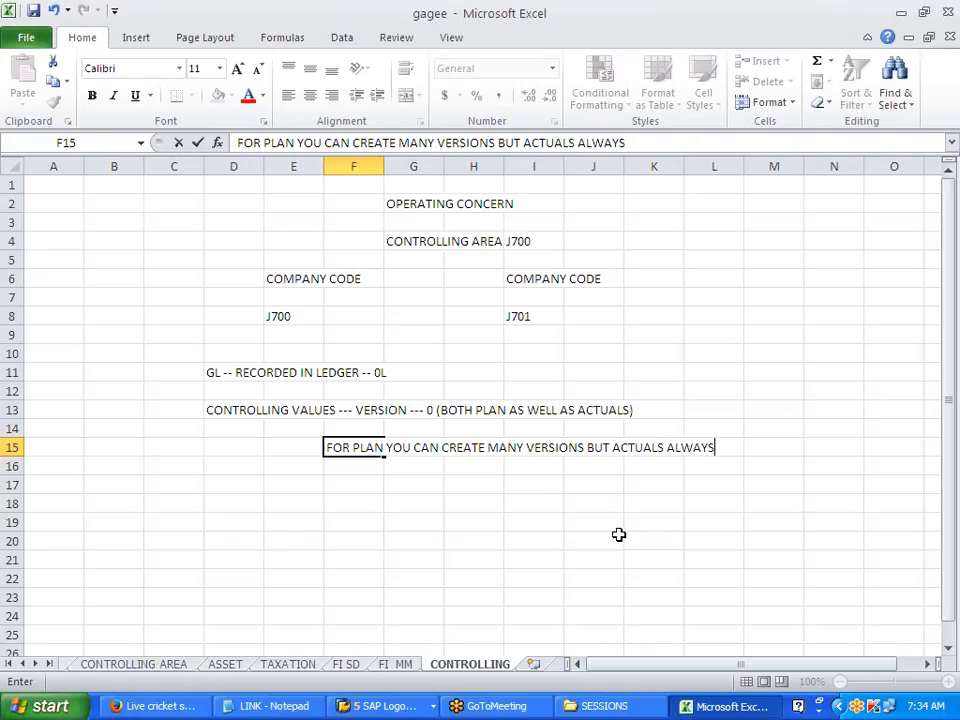
type(" 9 VERSION")
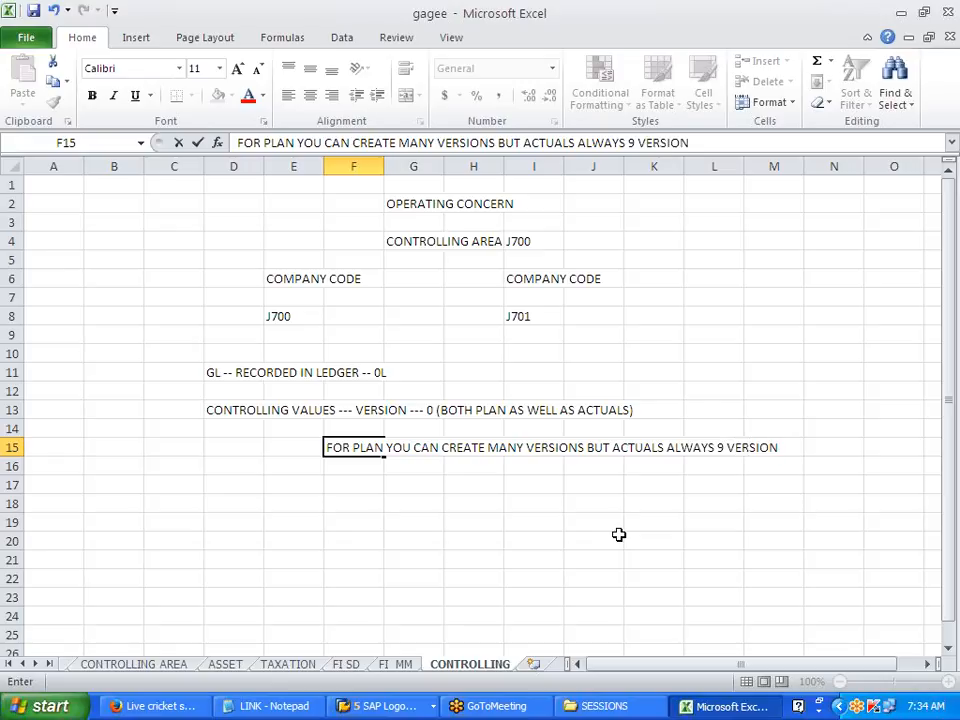
key("F2")
key("Left")
key("Left")
key("Left")
key("Left")
key("Left")
key("Left")
key("Left")
key("BackSpace")
type("0")
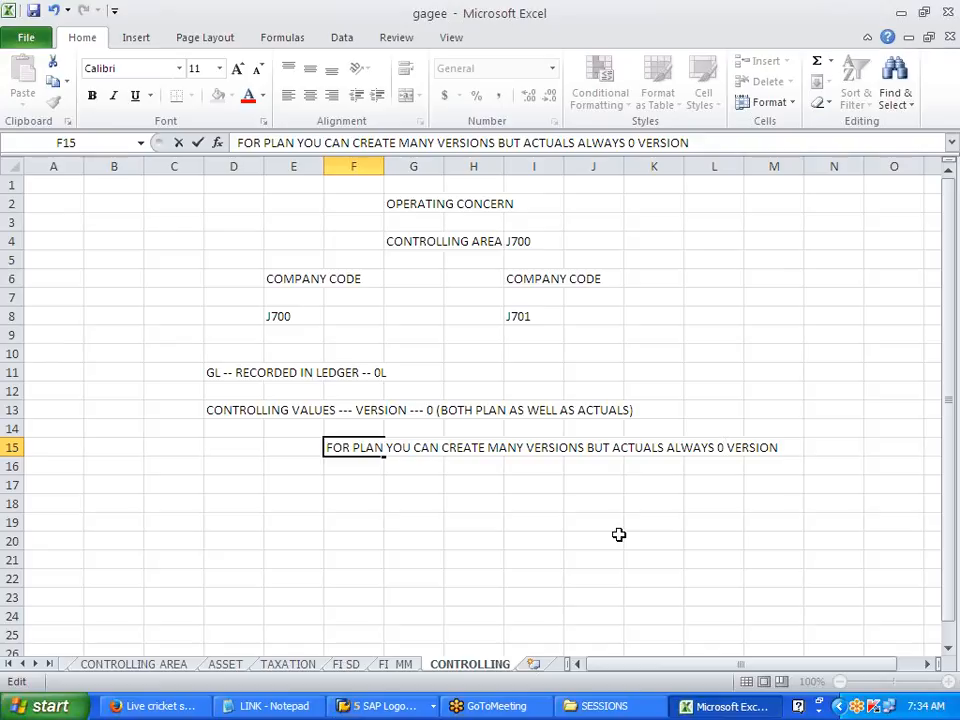
key("End")
left_click(619, 522)
Enter CTR in cell F19, with PRD CTR in F21 and its identifier A in F22
scroll(617, 523, "down", 2)
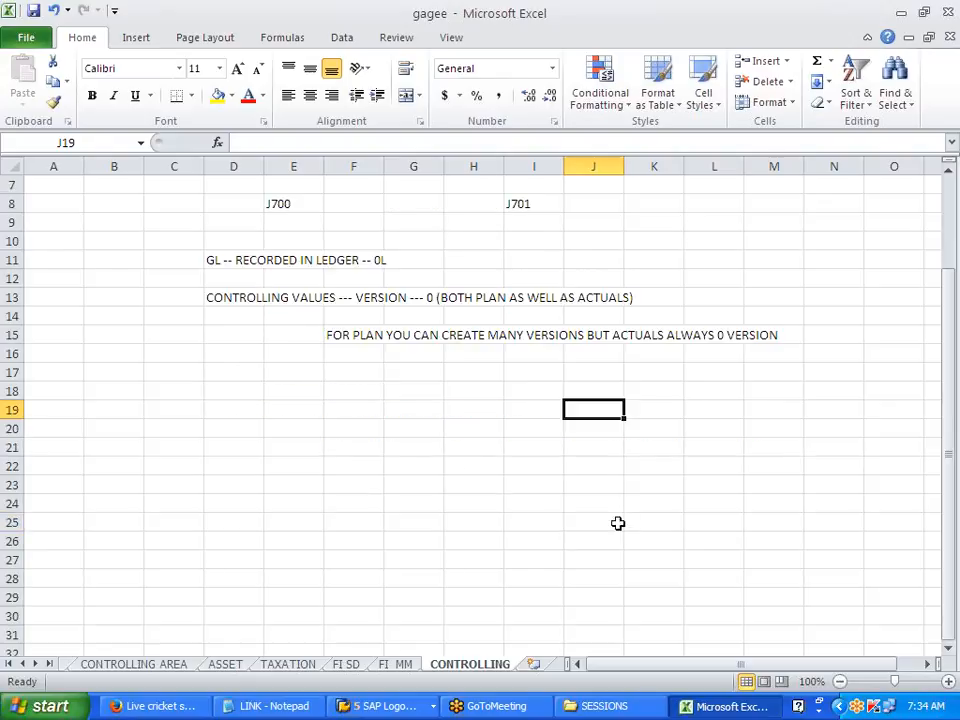
left_click(345, 406)
type("CTR")
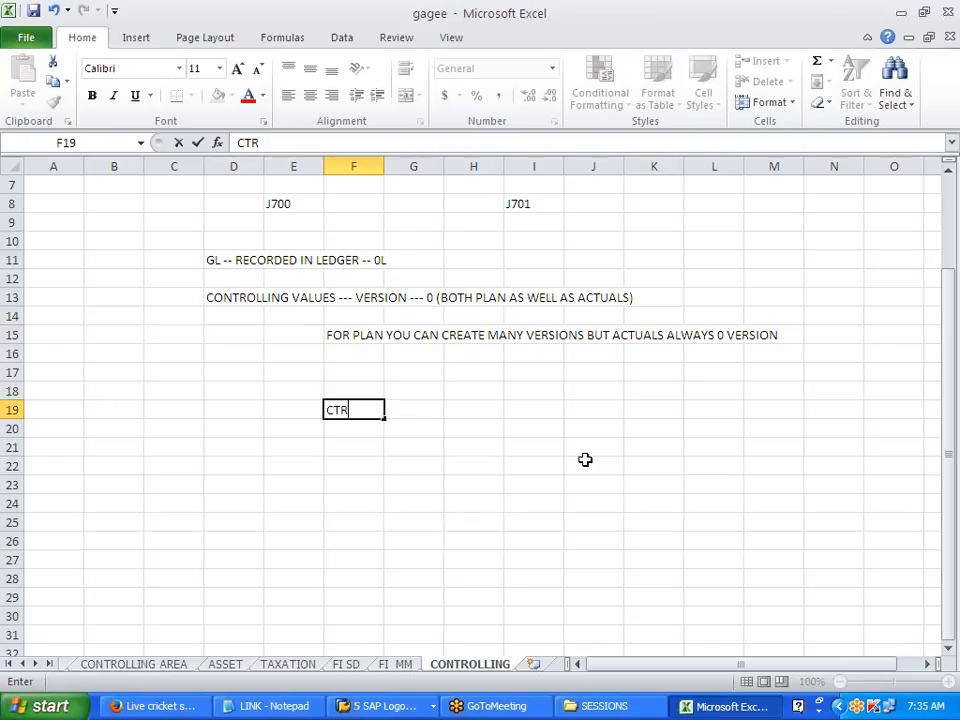
key("Return")
key("Return")
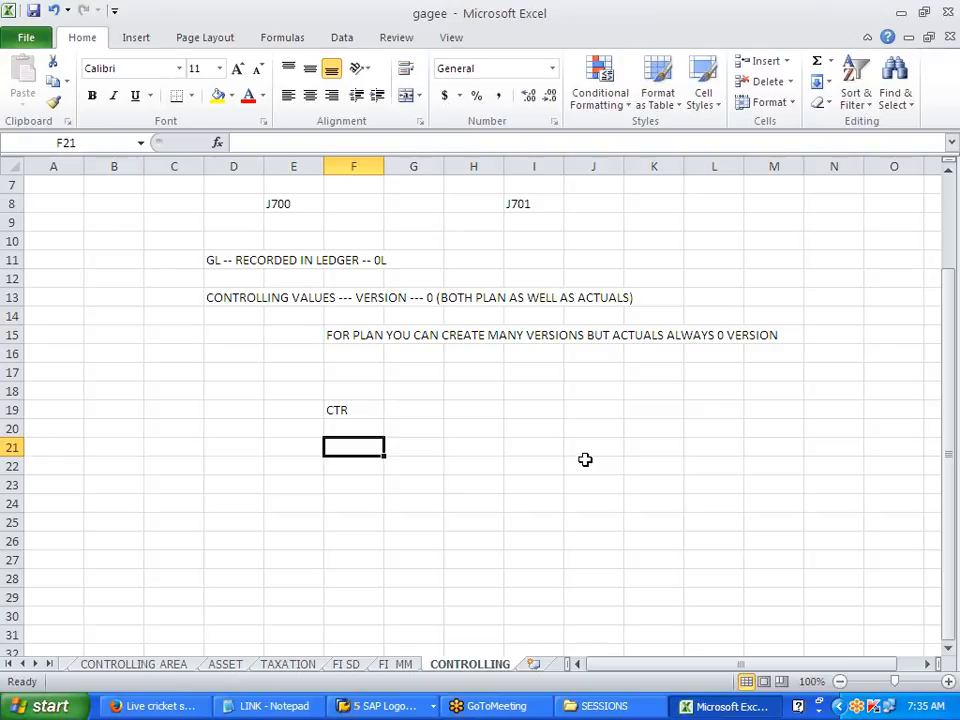
type("PRD CTR")
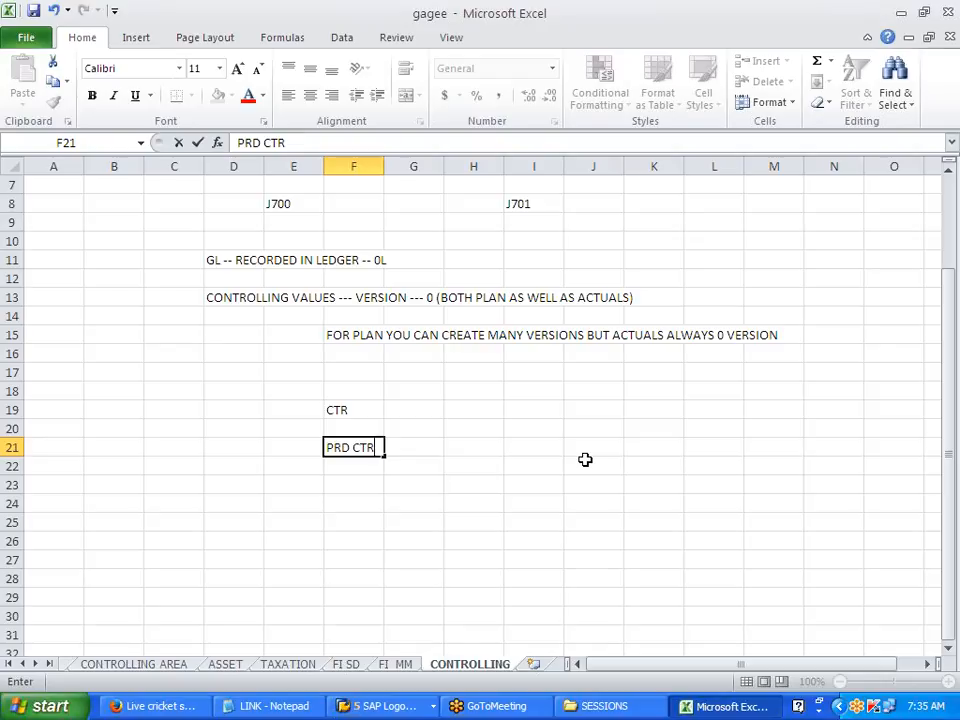
key("Return")
type("A")
Add a second production center with PRD CTR in cell H21 and B in H22
key("Tab")
key("Tab")
key("Up")
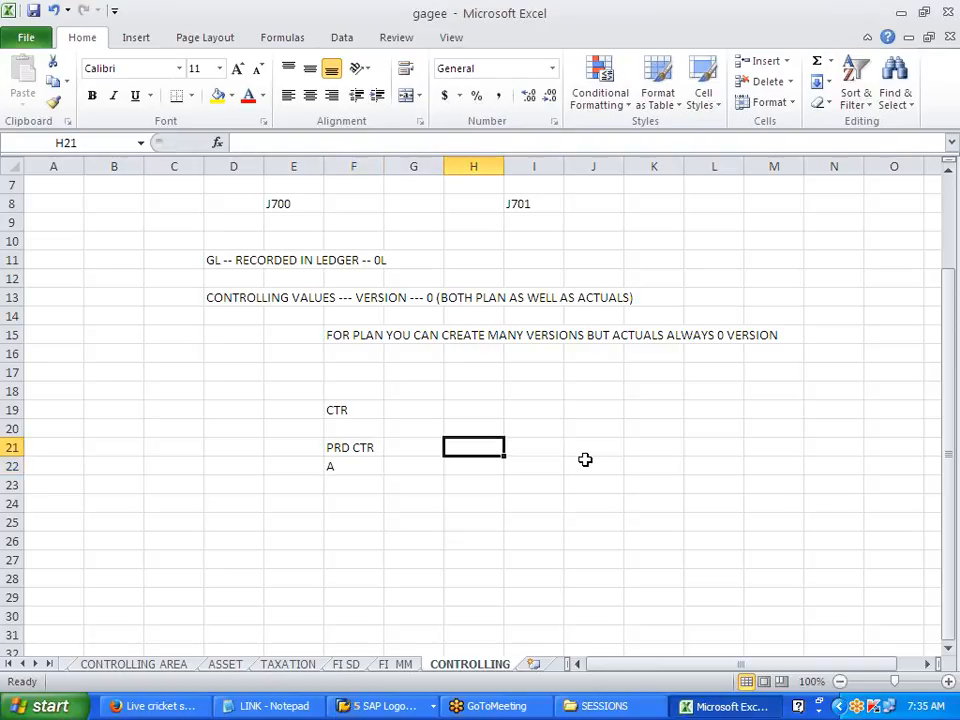
type("PRD CTR")
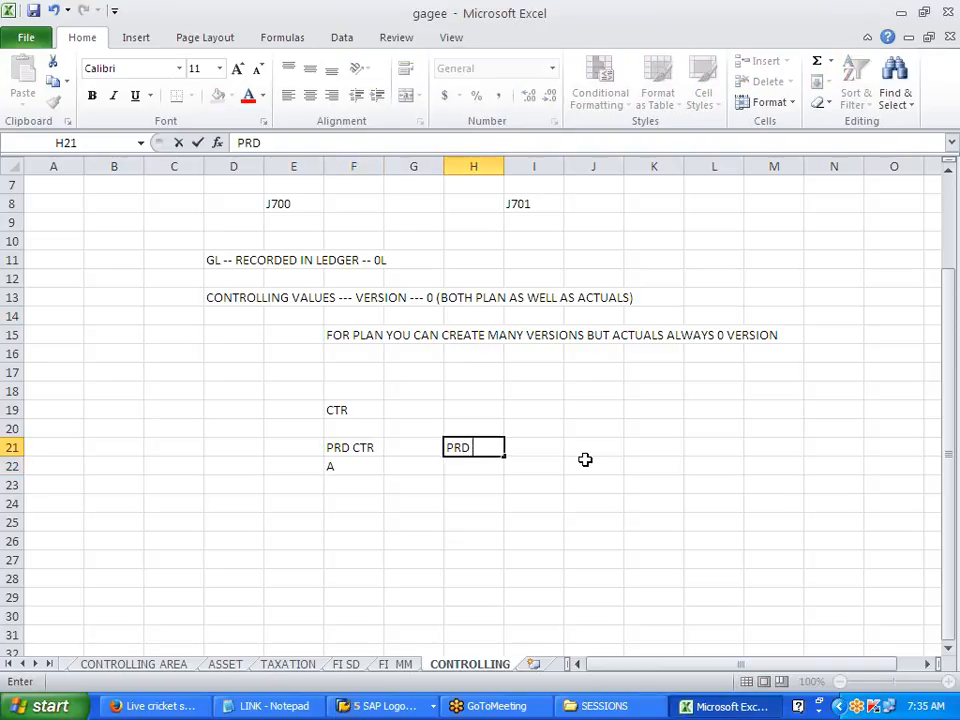
key("Return")
type("B")
Add a third production center with PRD CTR in cell J21 and C in J22
key("Tab")
key("Tab")
key("Up")
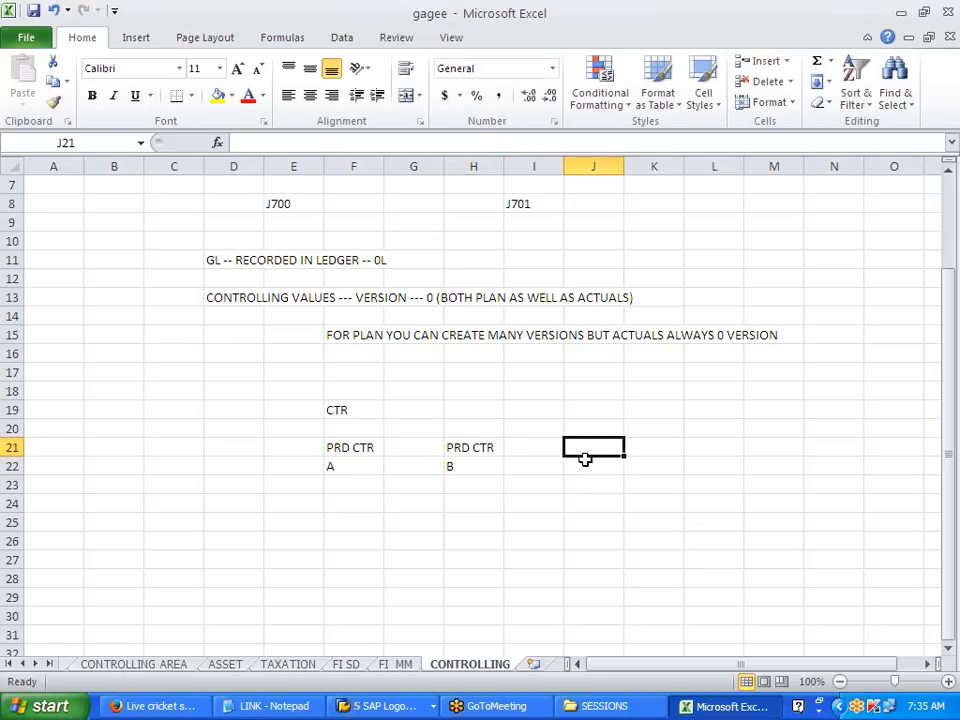
type("PRD")
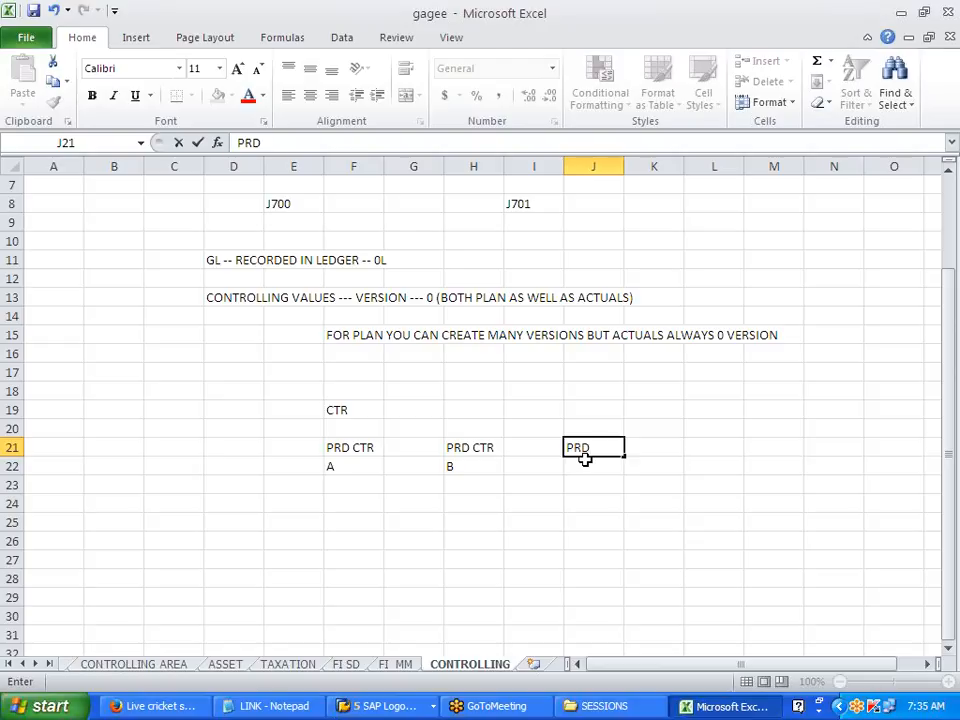
type(" CTR")
key("Return")
type("C")
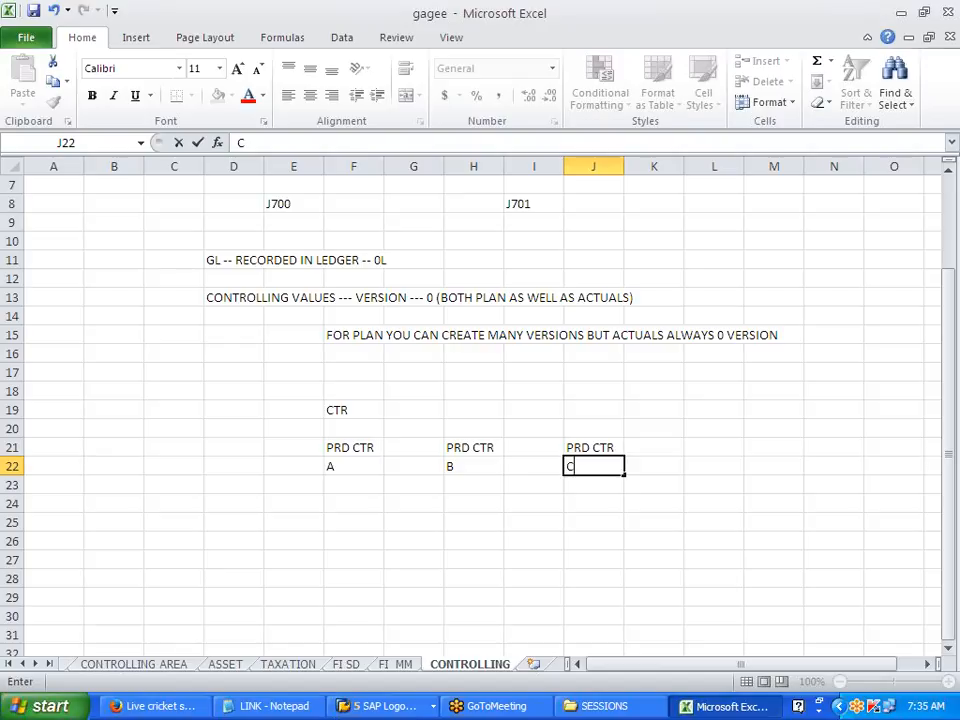
Enter the cost item LUBRICANT in cell E24 below the production center headings
key("Return")
key("Return")
key("Left")
key("Left")
key("Left")
key("Left")
key("Left")
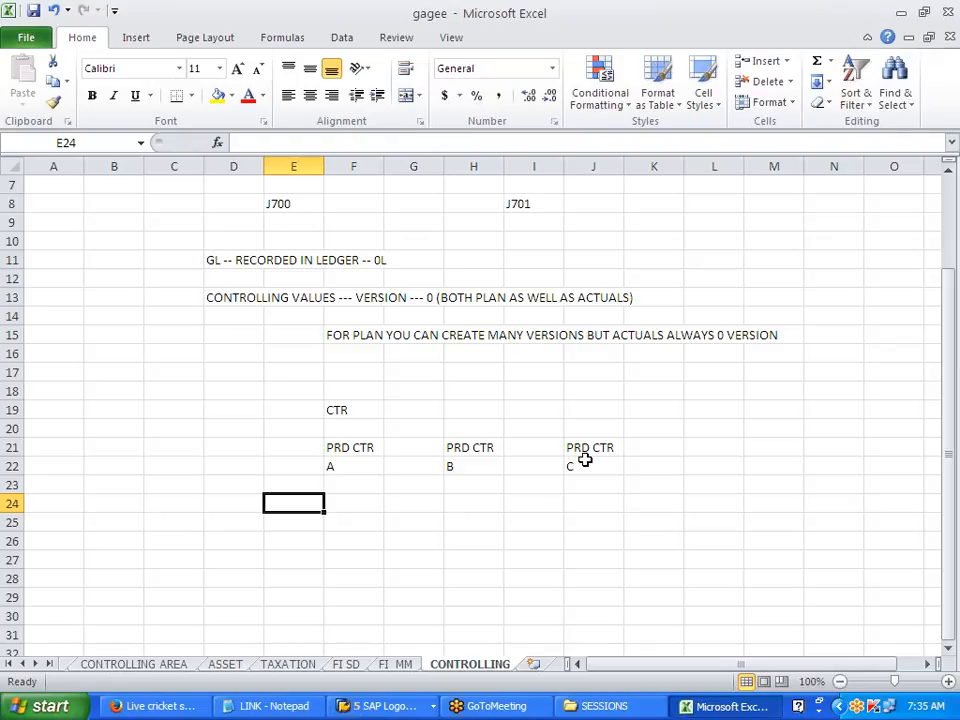
type("LU")
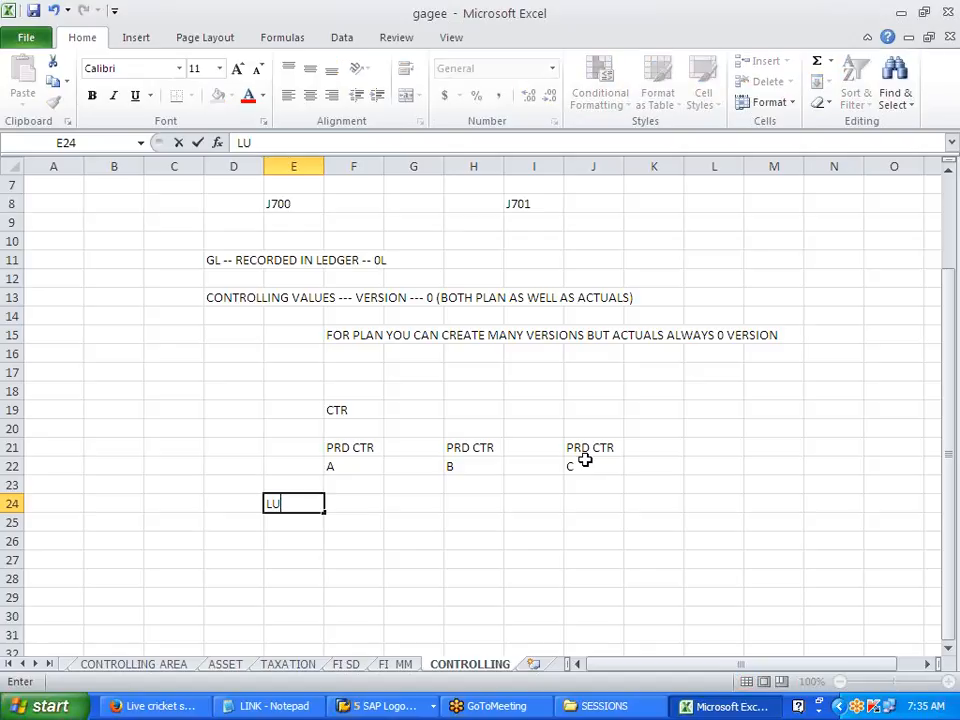
type("BRICANT")
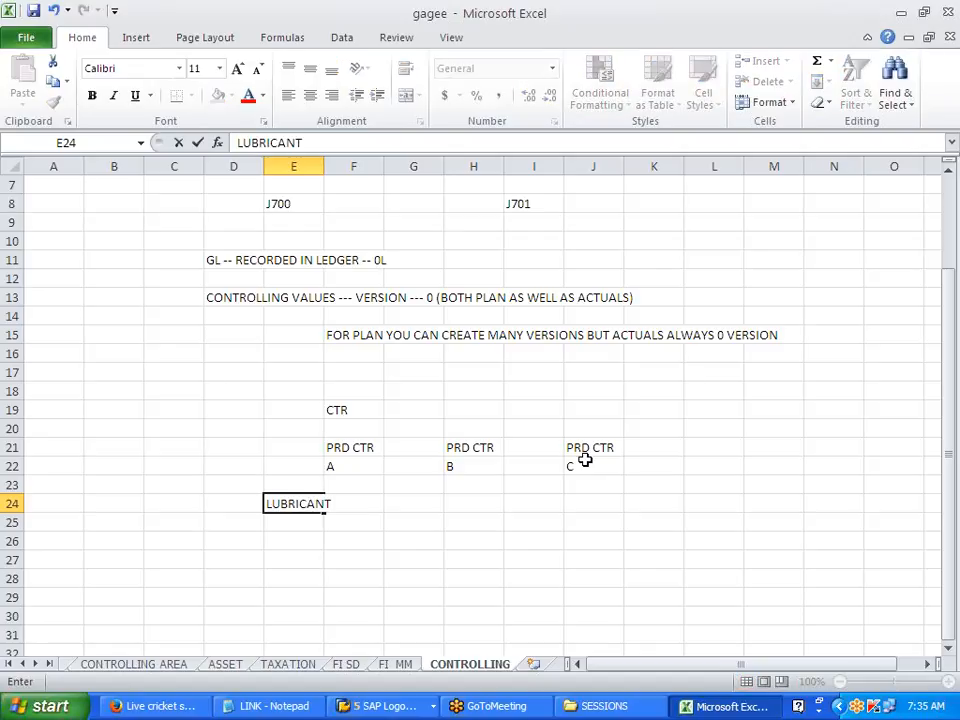
Enter the cost items DIESEL in cell E25 and POWER in cell E26
key("Return")
type("D")
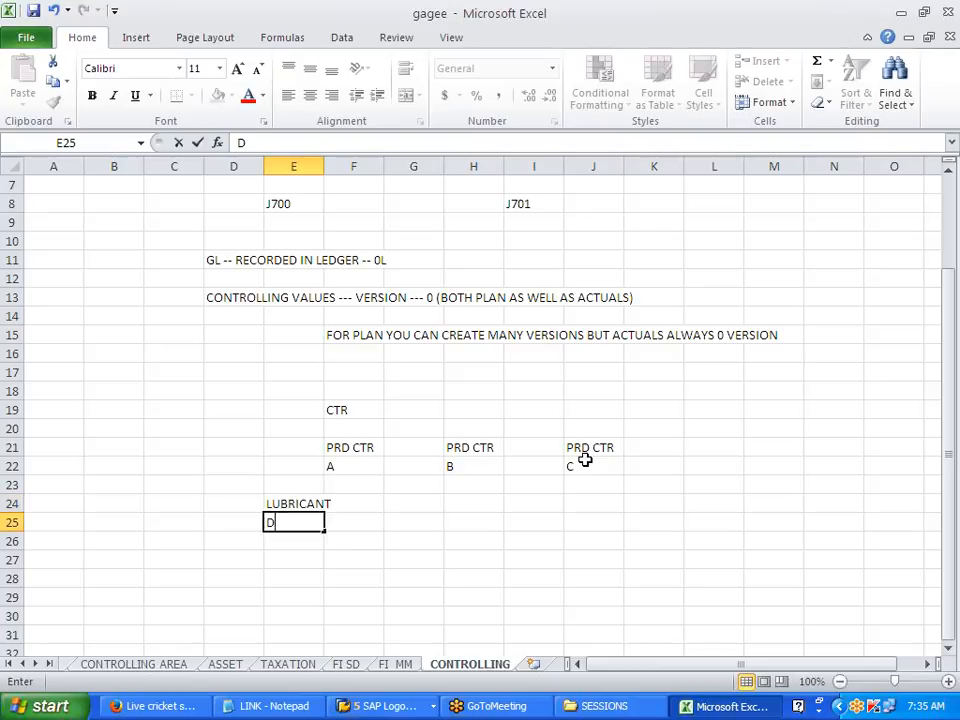
type("IESEL")
key("BackSpace")
key("BackSpace")
type("SEL")
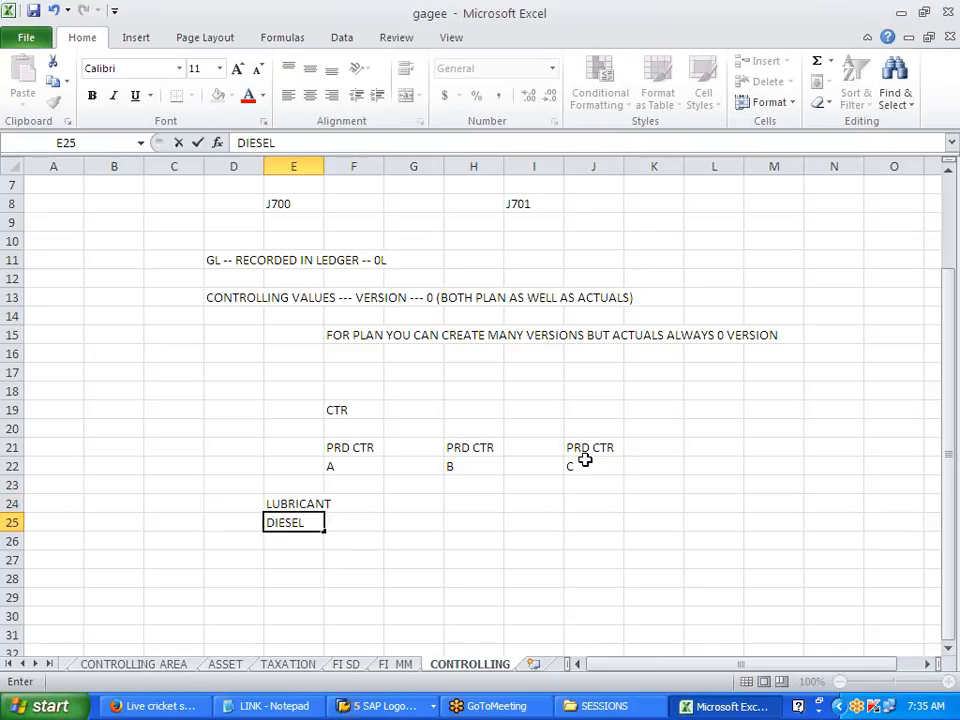
key("Return")
type("PWER")
key("BackSpace")
key("BackSpace")
key("BackSpace")
type("OWER")
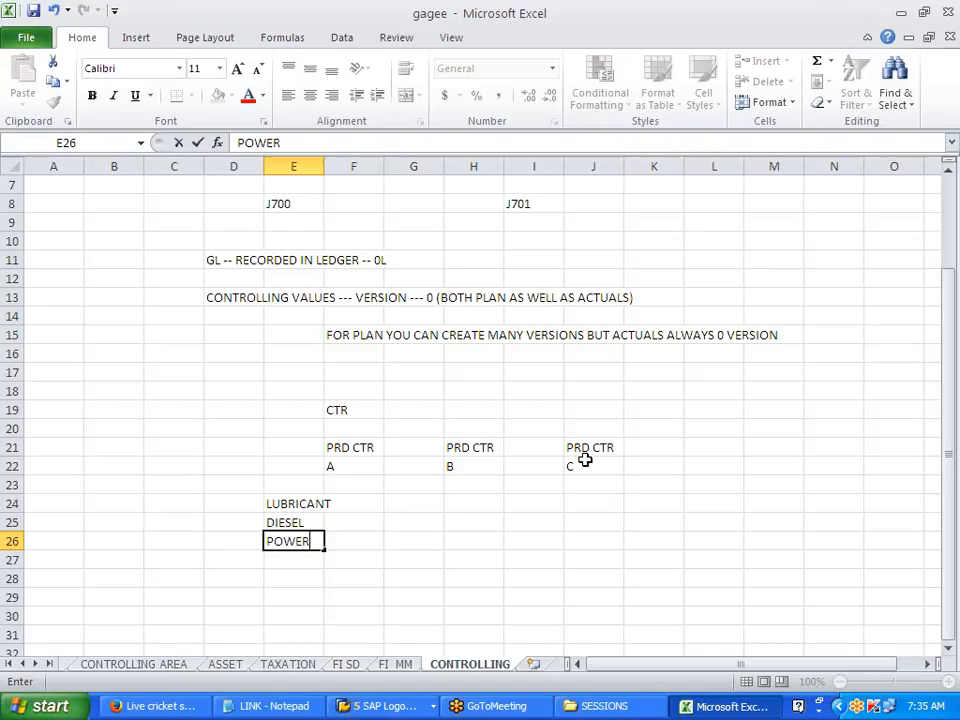
left_click(418, 598)
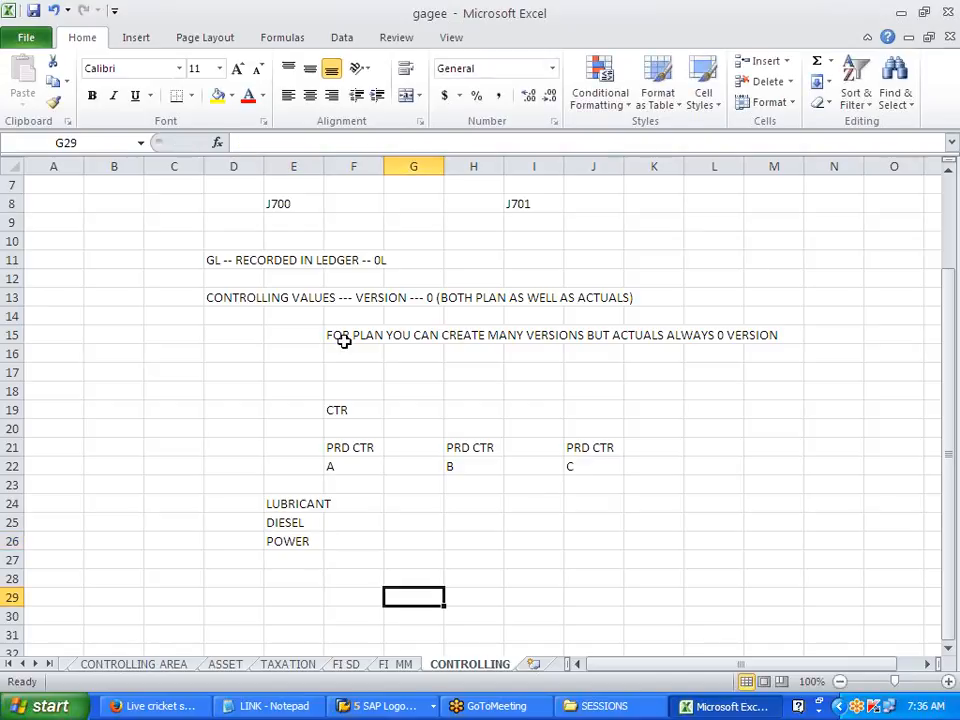
Widen column E to fit the LUBRICANT label and select the cost items in E24:E26
left_click_drag(323, 167, 357, 166)
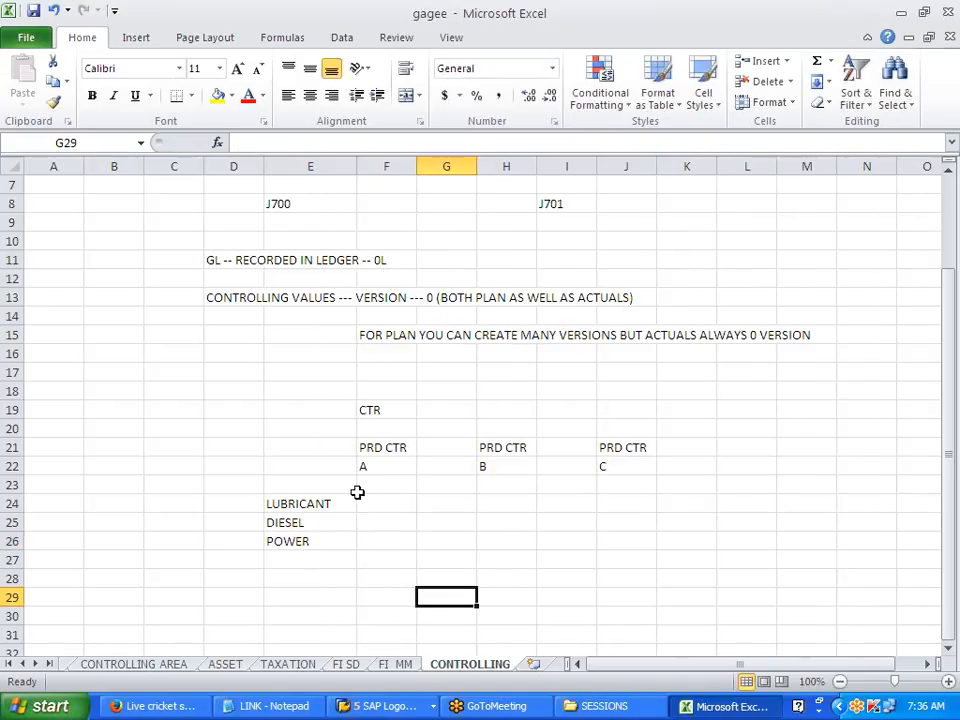
left_click(312, 503)
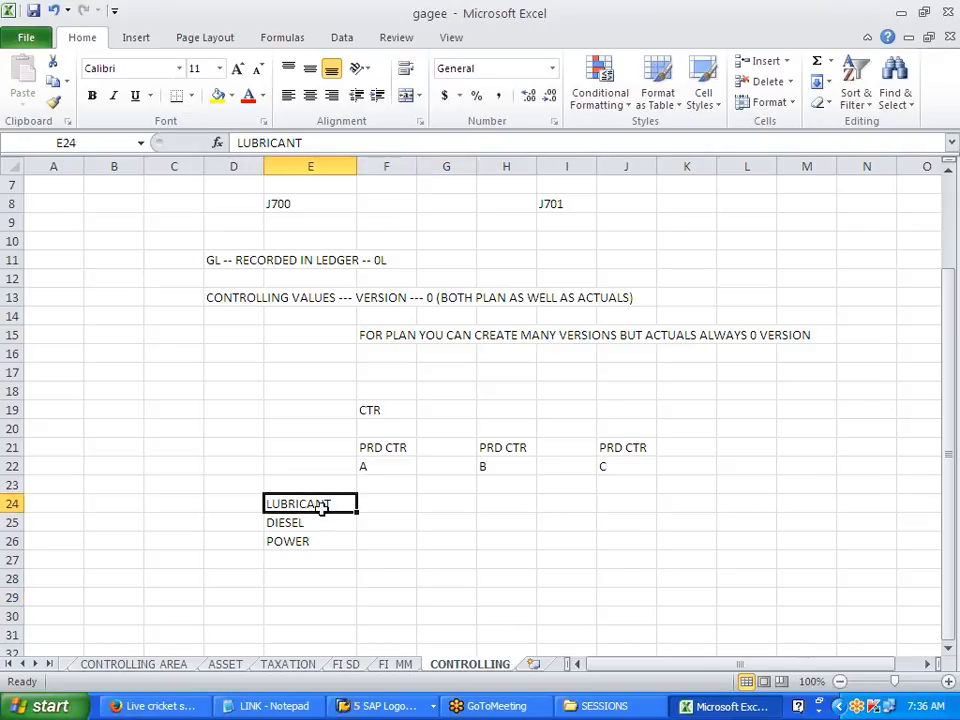
left_click(306, 523)
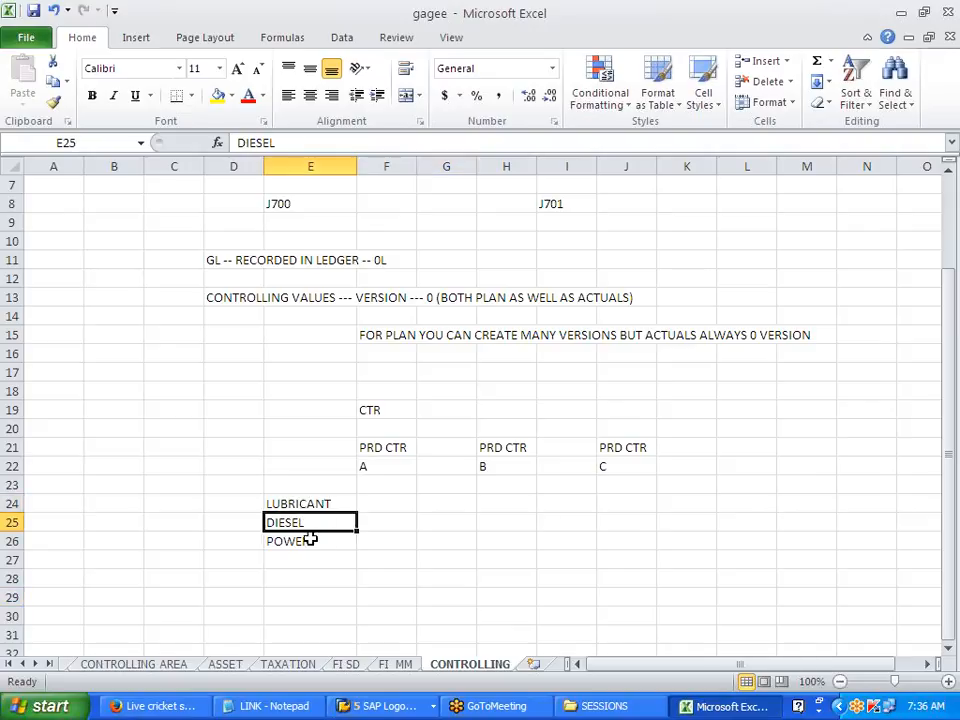
left_click(310, 543)
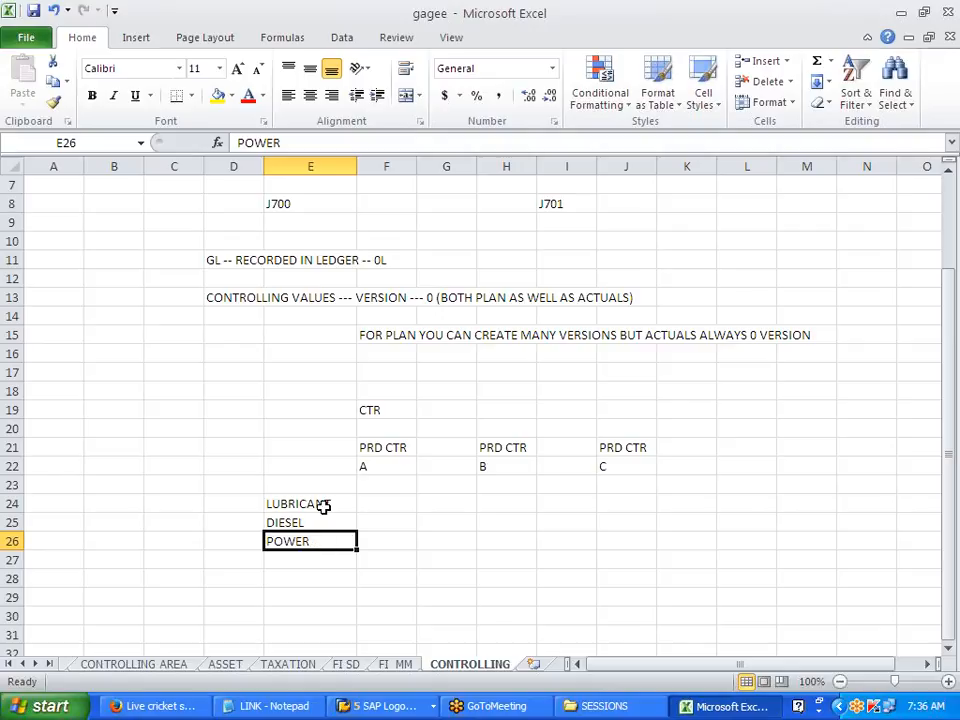
left_click_drag(326, 504, 318, 541)
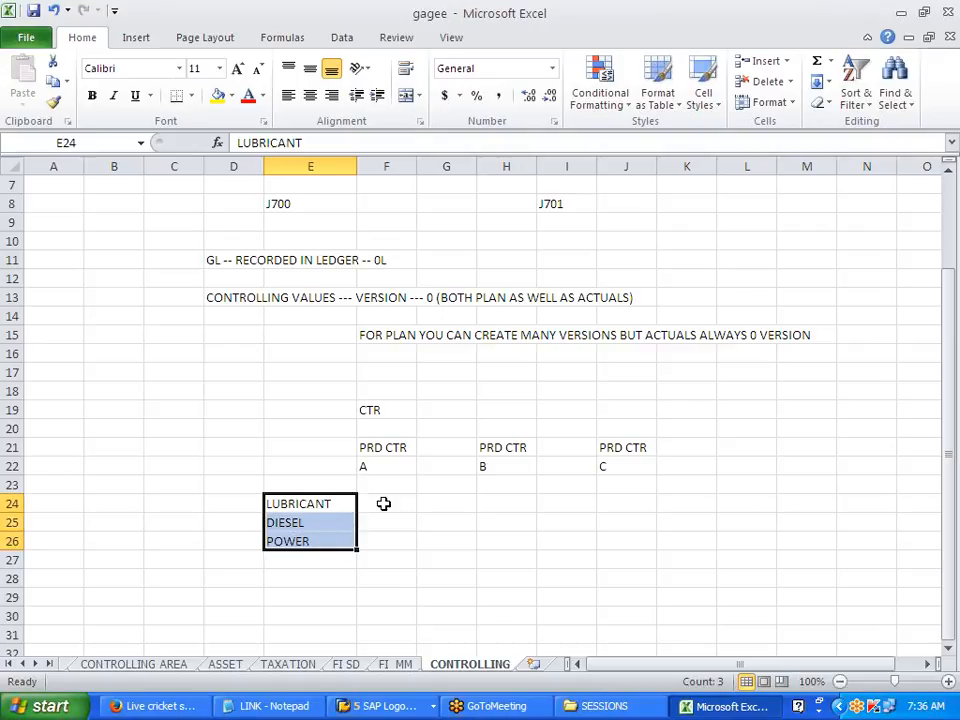
Enter the production center A costs 10000 for LUBRICANT, 20000 for DIESEL and 5000 for POWER in F24:F26
left_click(400, 500)
type("10000")
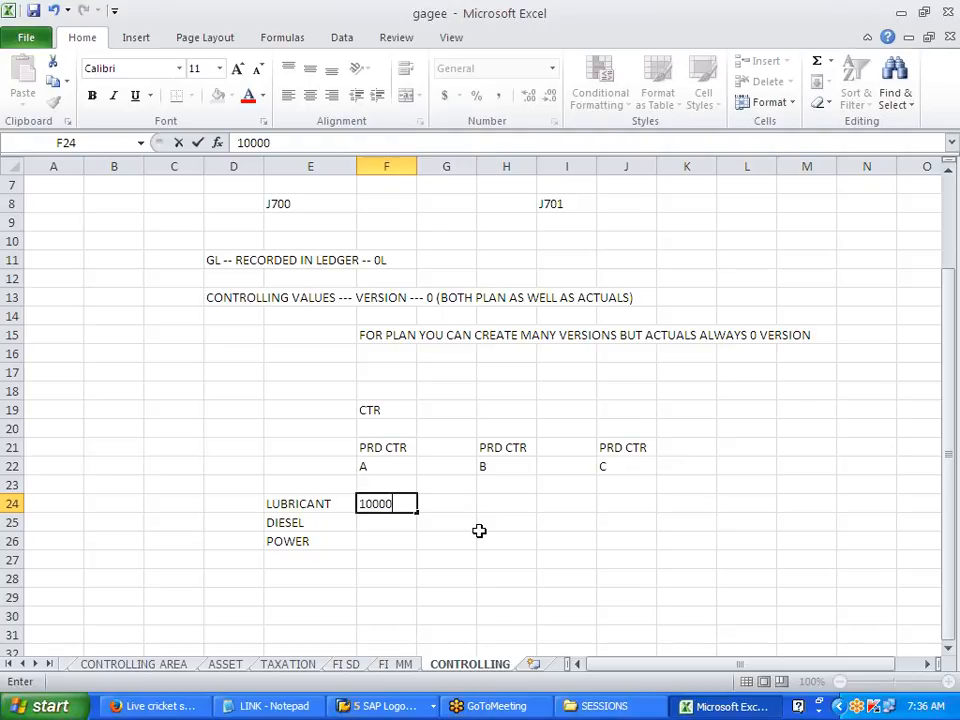
key("Return")
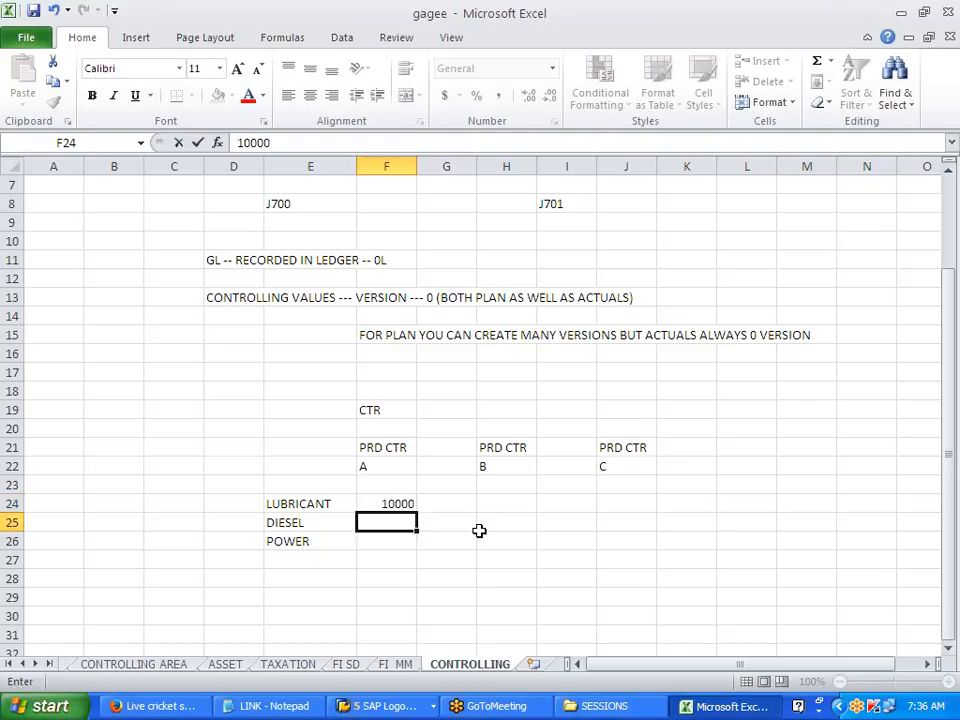
type("20000")
key("Return")
type("5000")
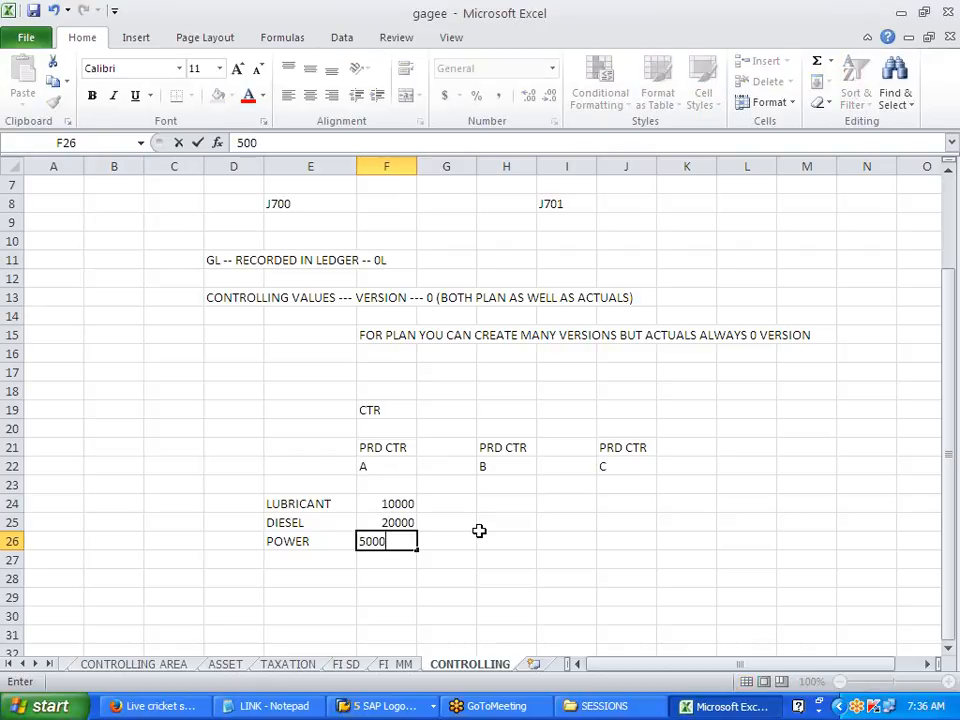
key("Return")
Enter the total 35000 in cell F27 and select the three cost amounts in F24:F26
key("Return")
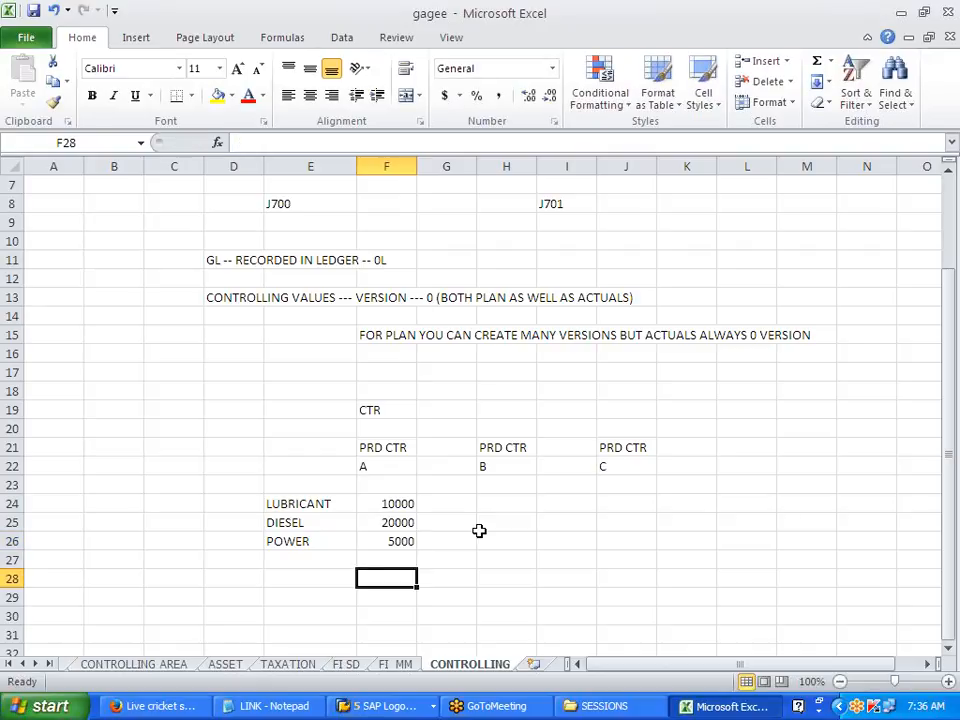
key("Up")
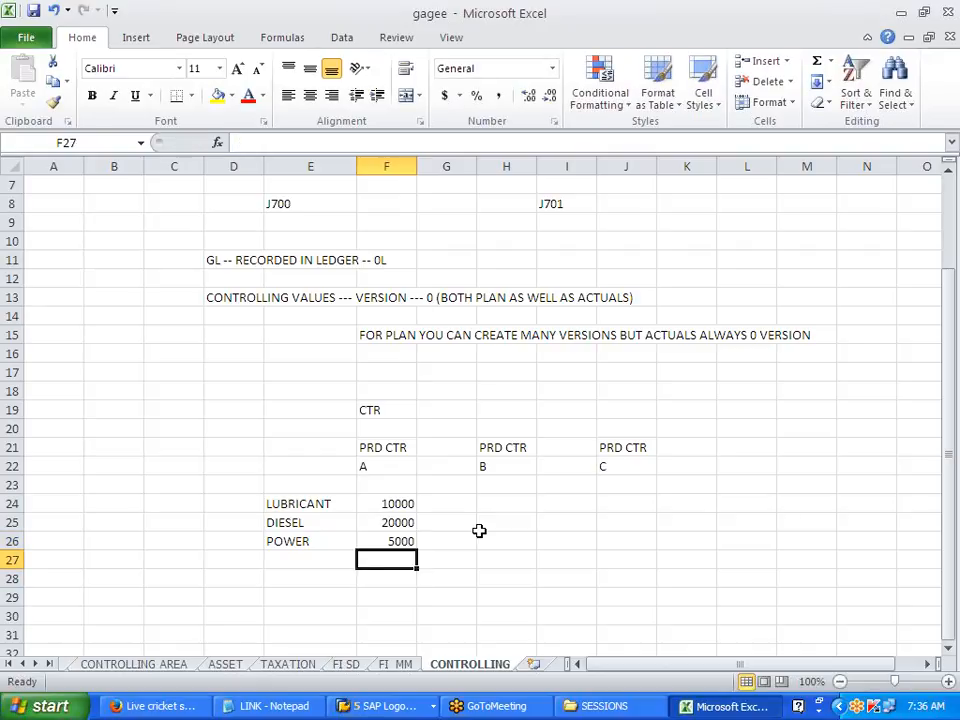
type("35000")
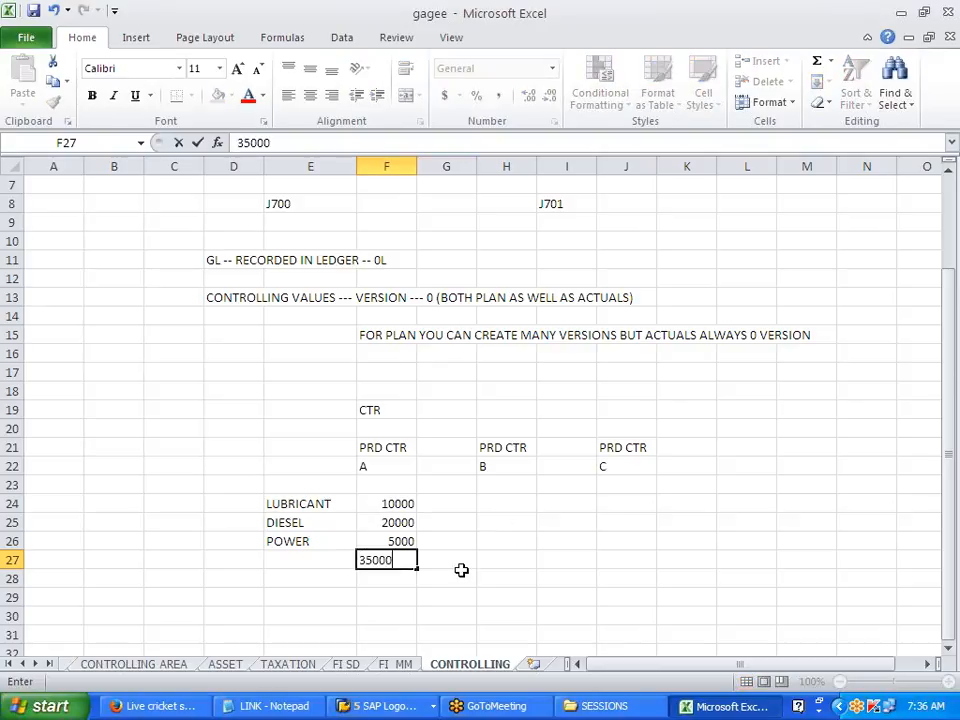
left_click(461, 572)
left_click_drag(398, 508, 395, 541)
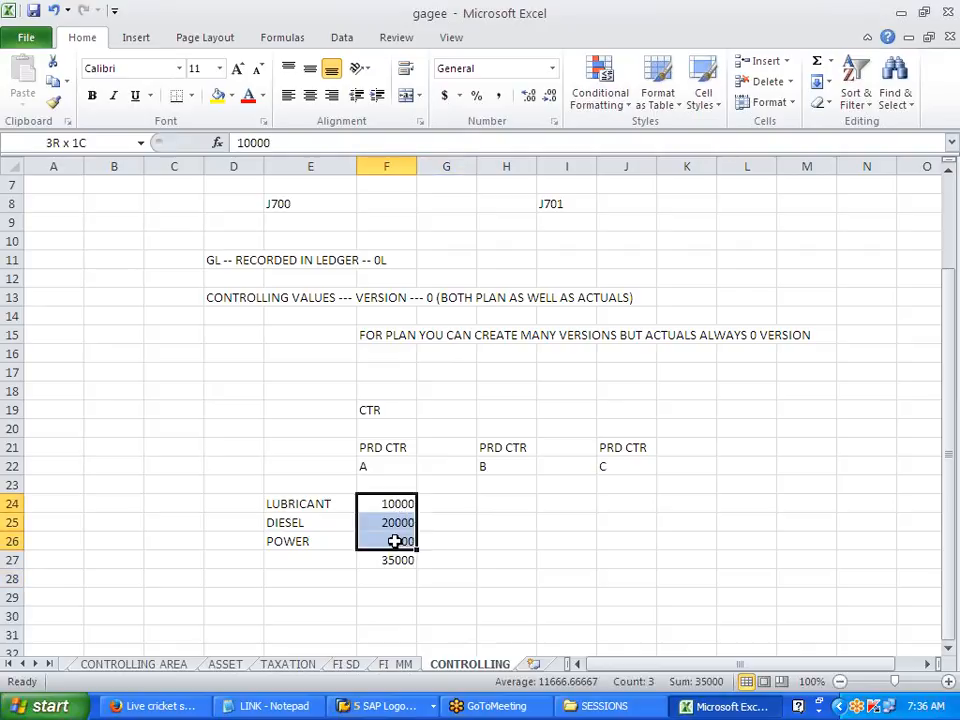
Enter the quantity 10 PC for production center A in cell F29
left_click(388, 598)
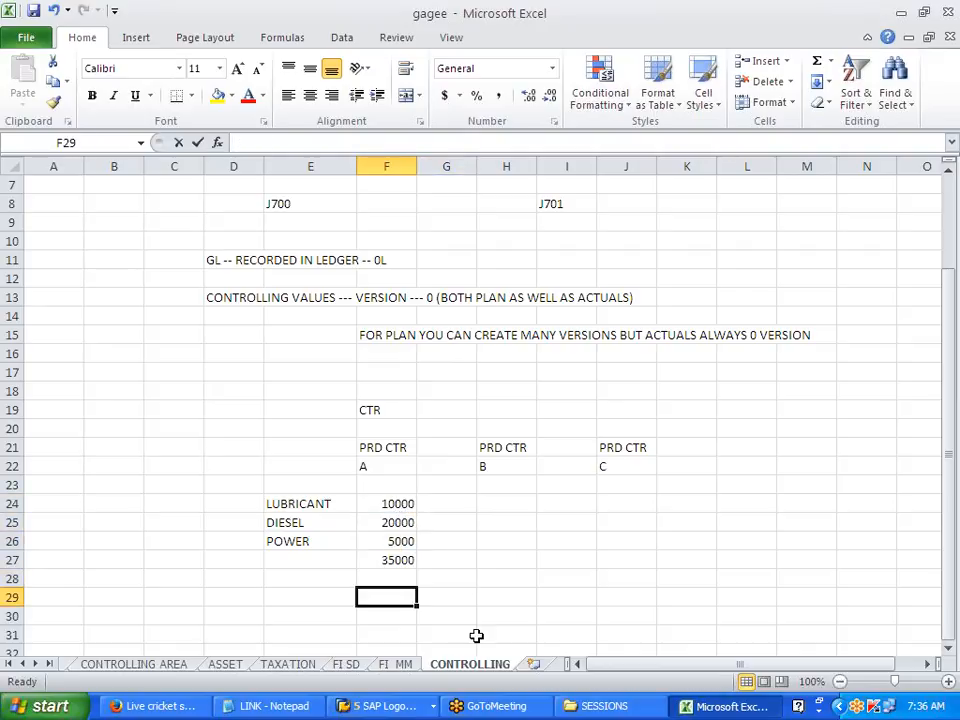
type("10 PC")
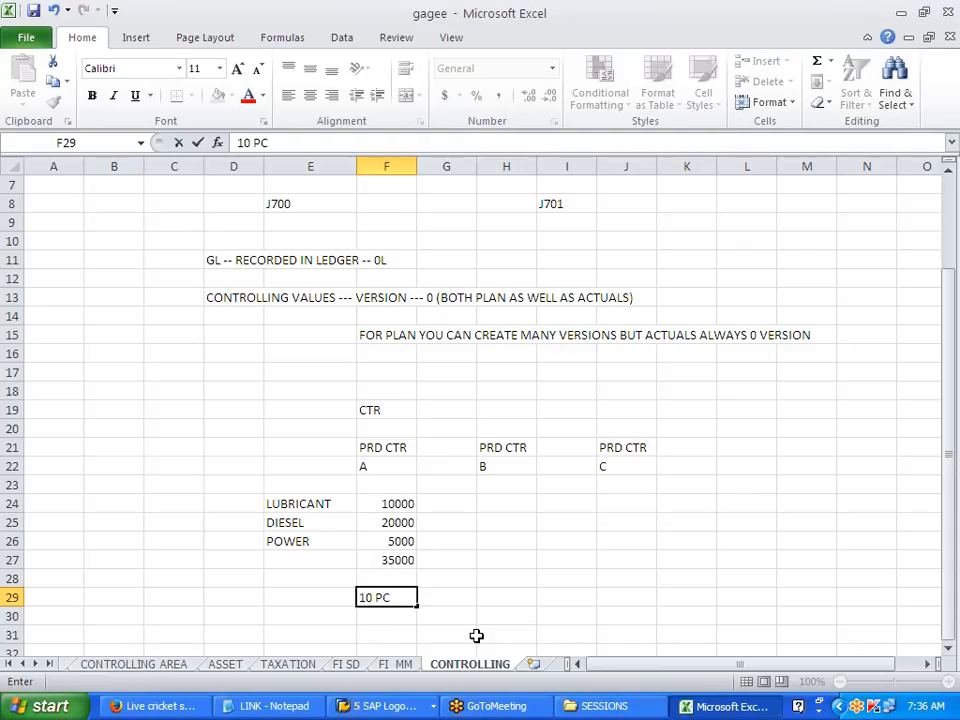
left_click(476, 636)
Copy production center A's costs and total from F24:F27 to centers B and C, starting at H24 and J24
left_click_drag(398, 504, 397, 556)
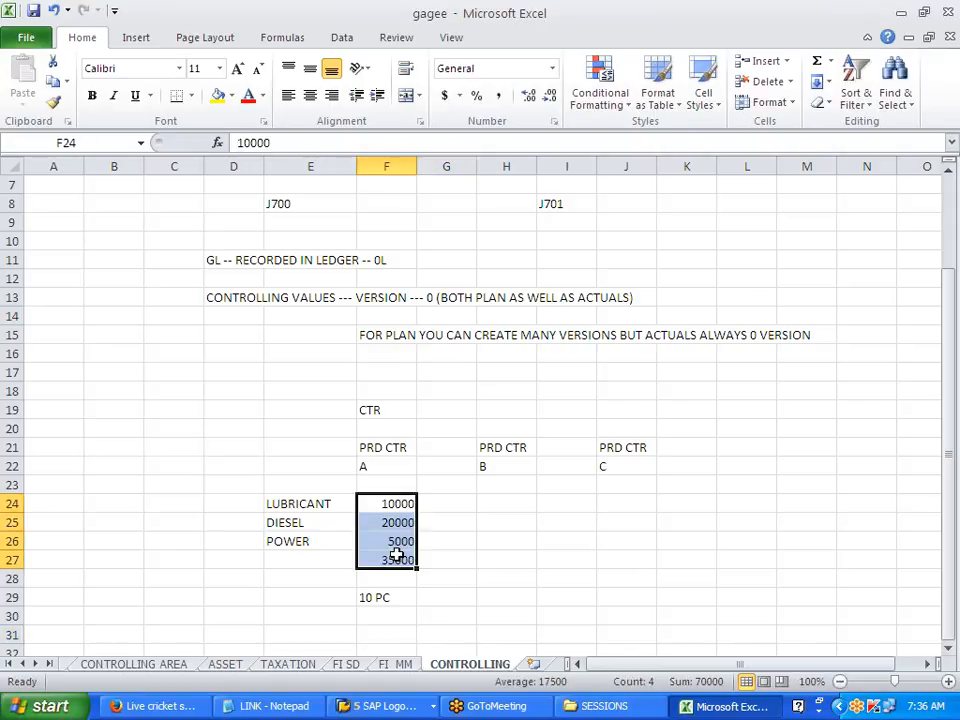
key("ctrl+c")
left_click(510, 503)
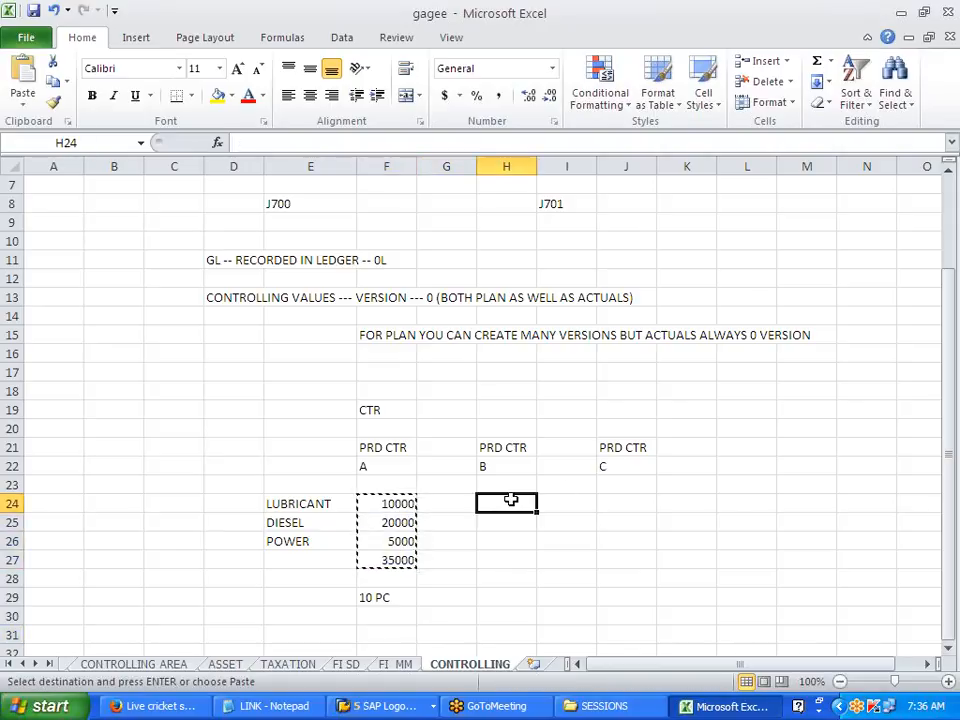
key("ctrl+v")
left_click(617, 502)
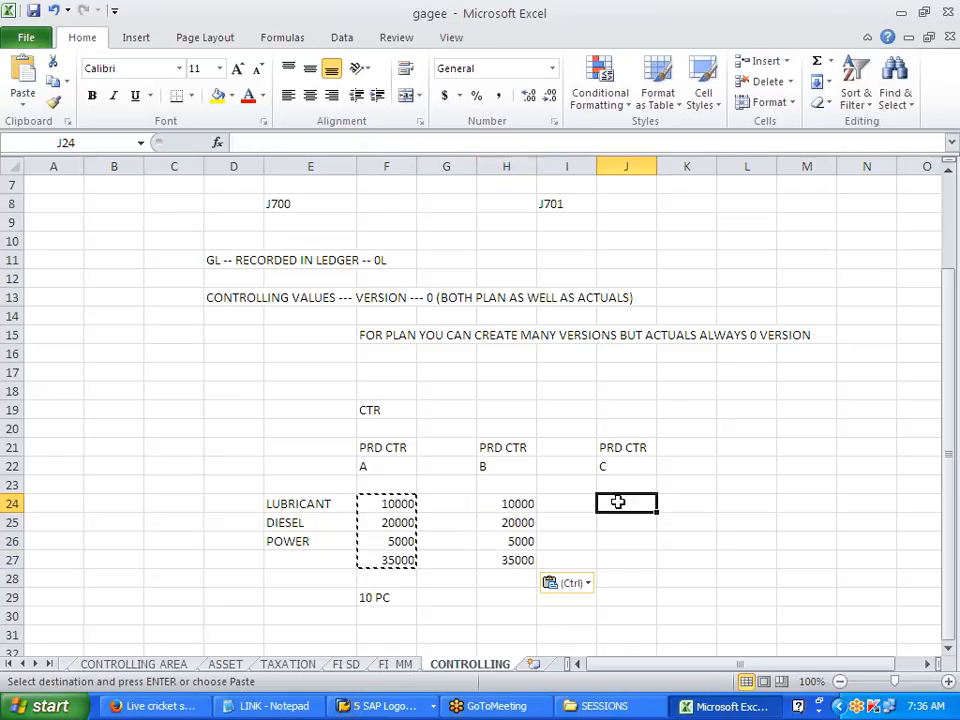
key("ctrl+v")
key("Escape")
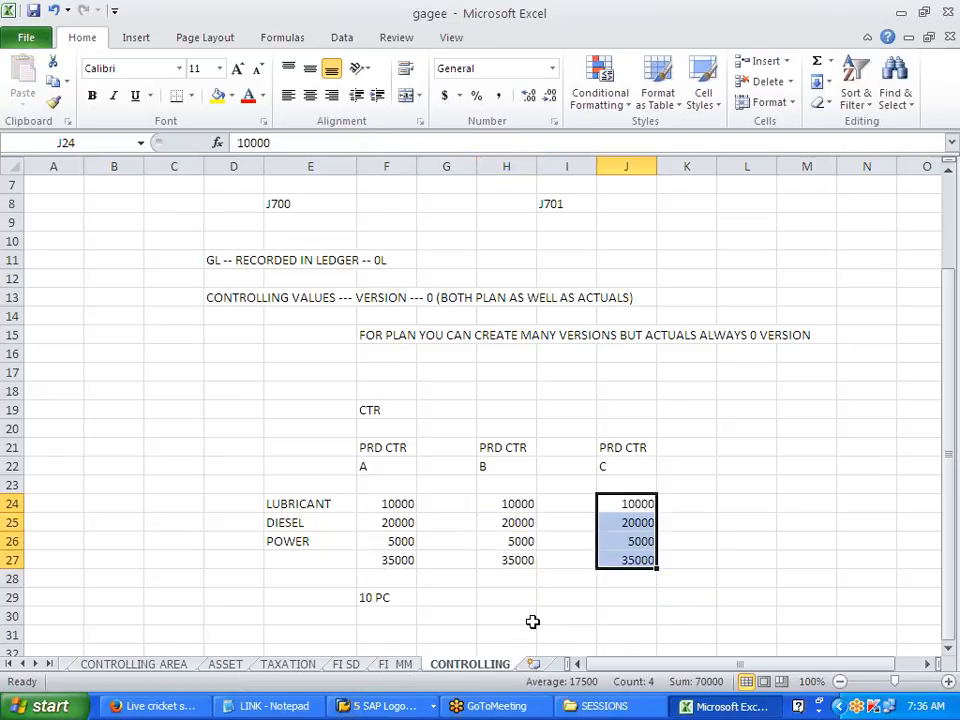
Copy the cost items LUBRICANT, DIESEL and POWER from E24:E26 to E31:E33
left_click(403, 601)
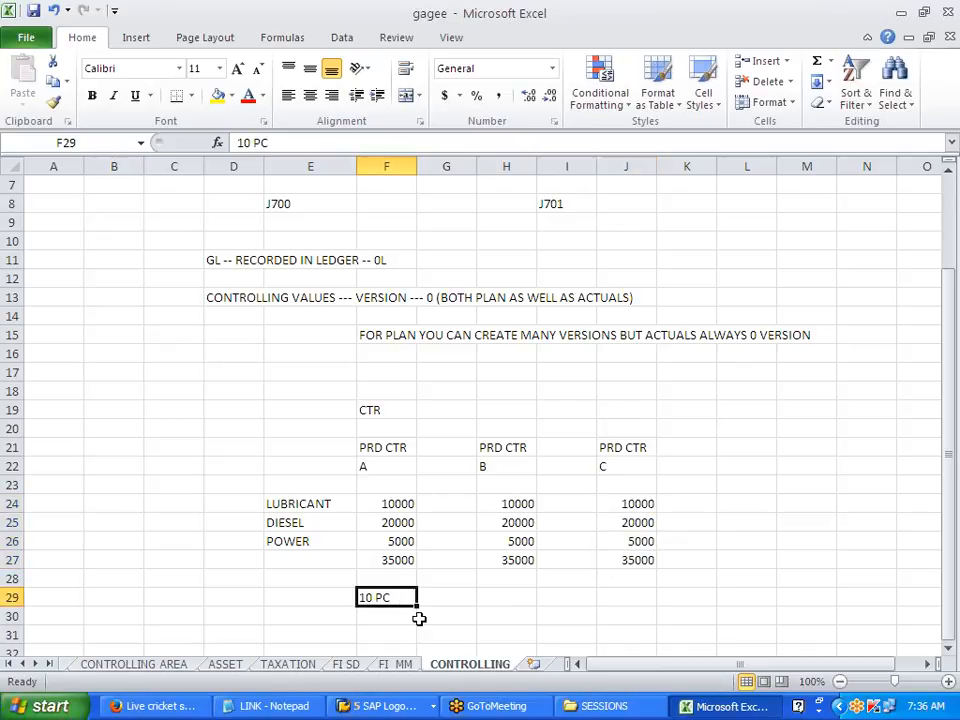
scroll(385, 592, "down", 1)
left_click(380, 578)
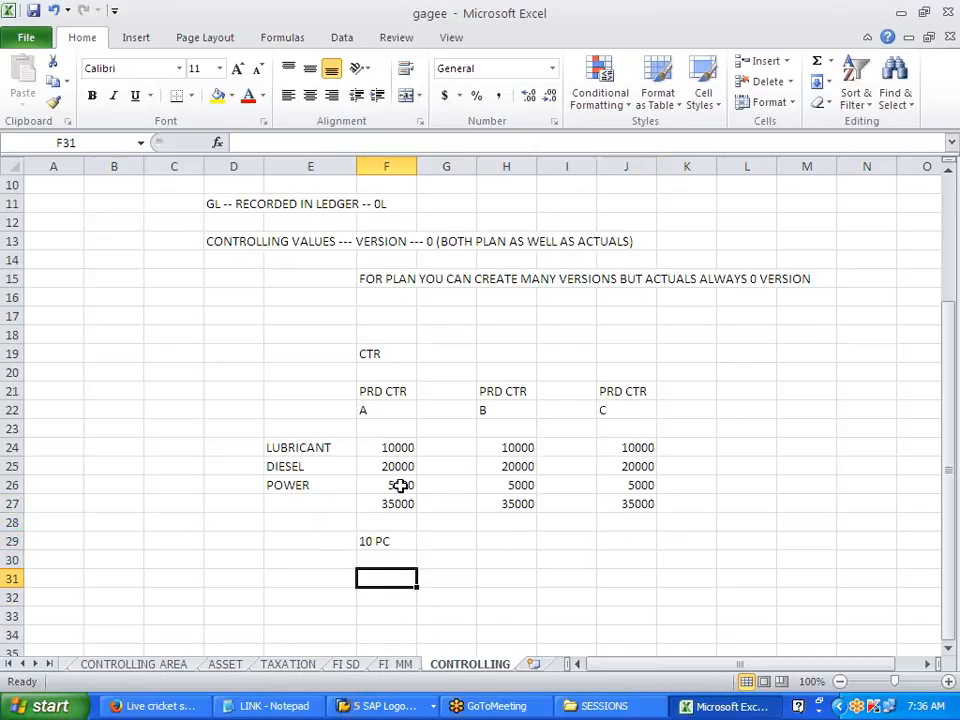
left_click_drag(317, 450, 316, 484)
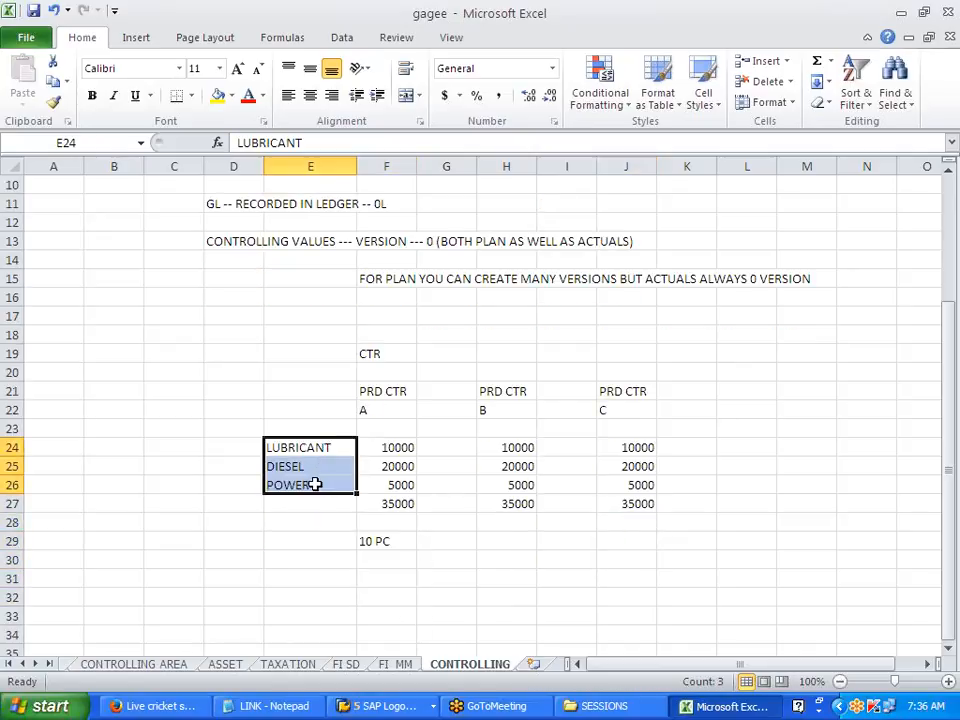
key("ctrl+c")
left_click(285, 574)
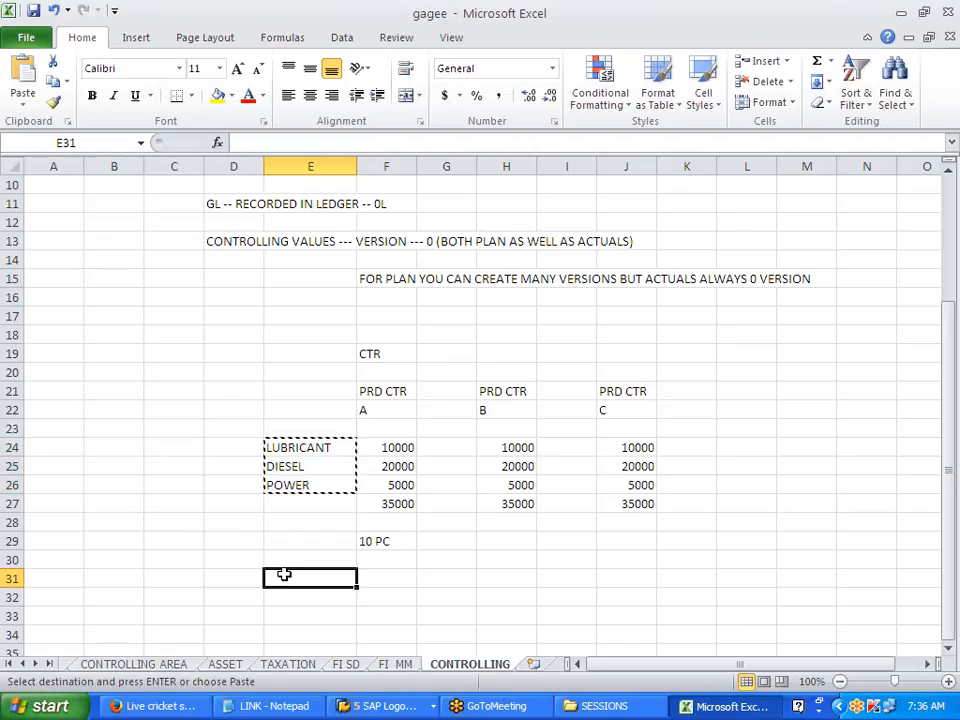
key("ctrl+v")
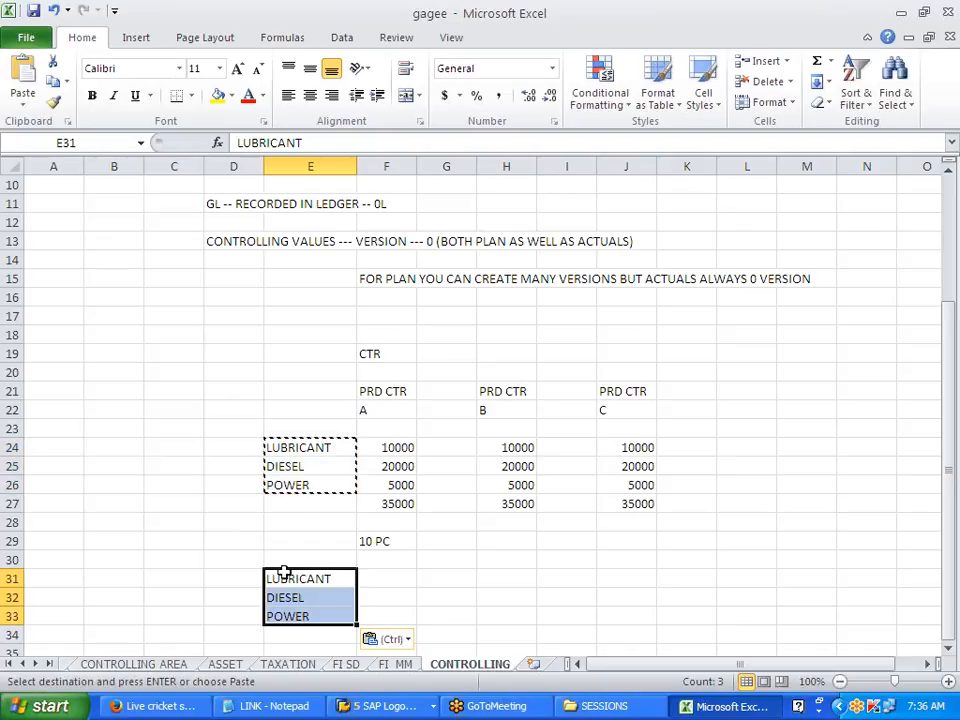
key("Escape")
Enter production center A's amounts 2000 for LUBRICANT, 1000 for DIESEL and 500 for POWER in F31:F33
left_click(404, 583)
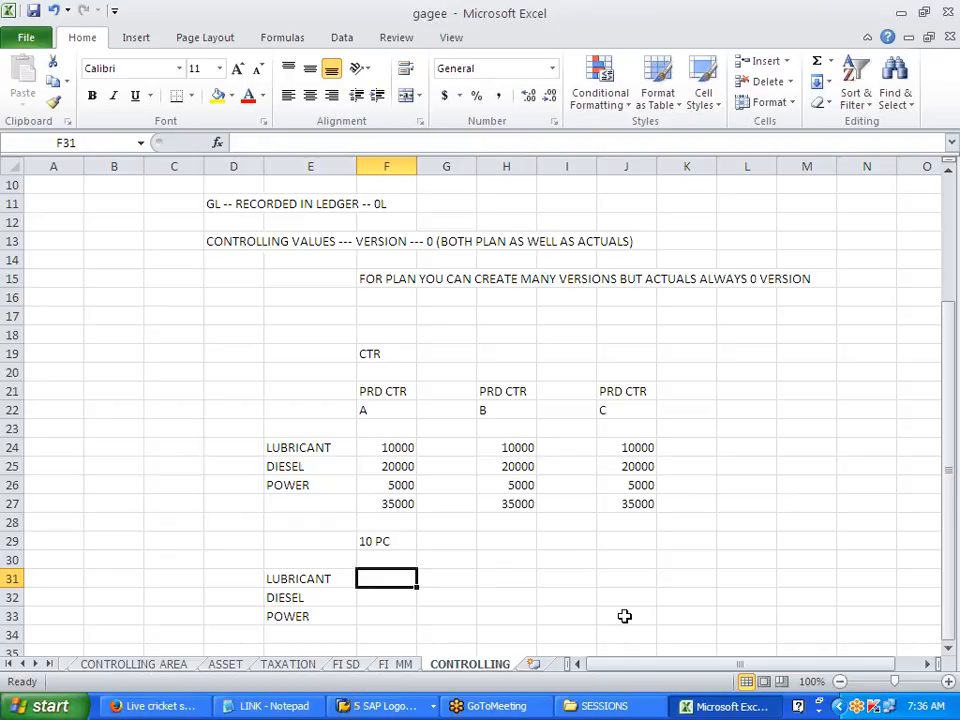
type("2000")
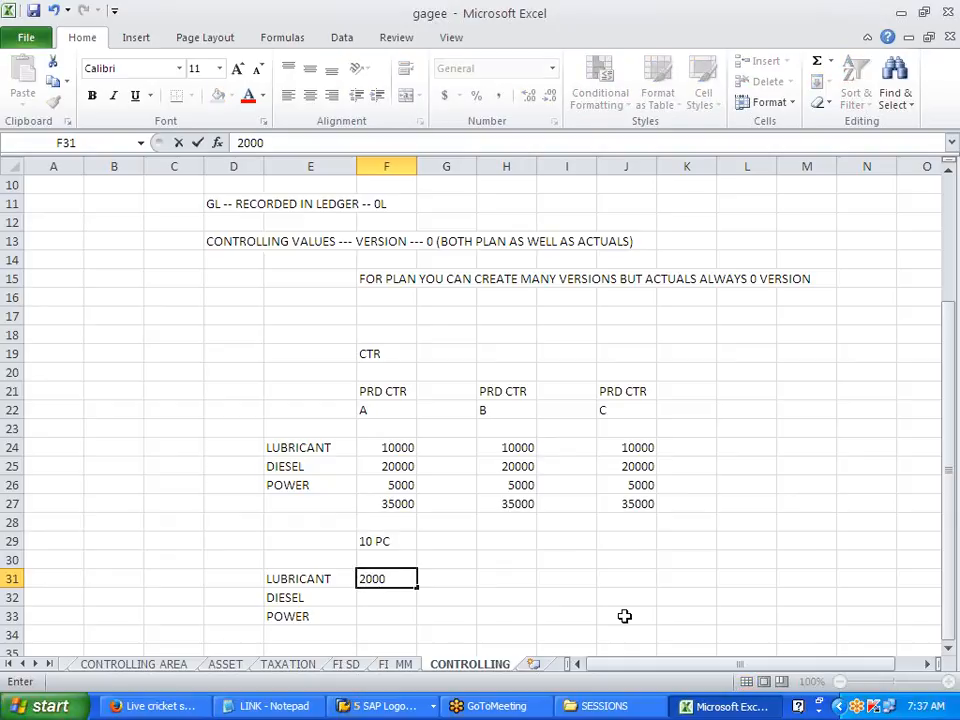
key("Return")
type("1000")
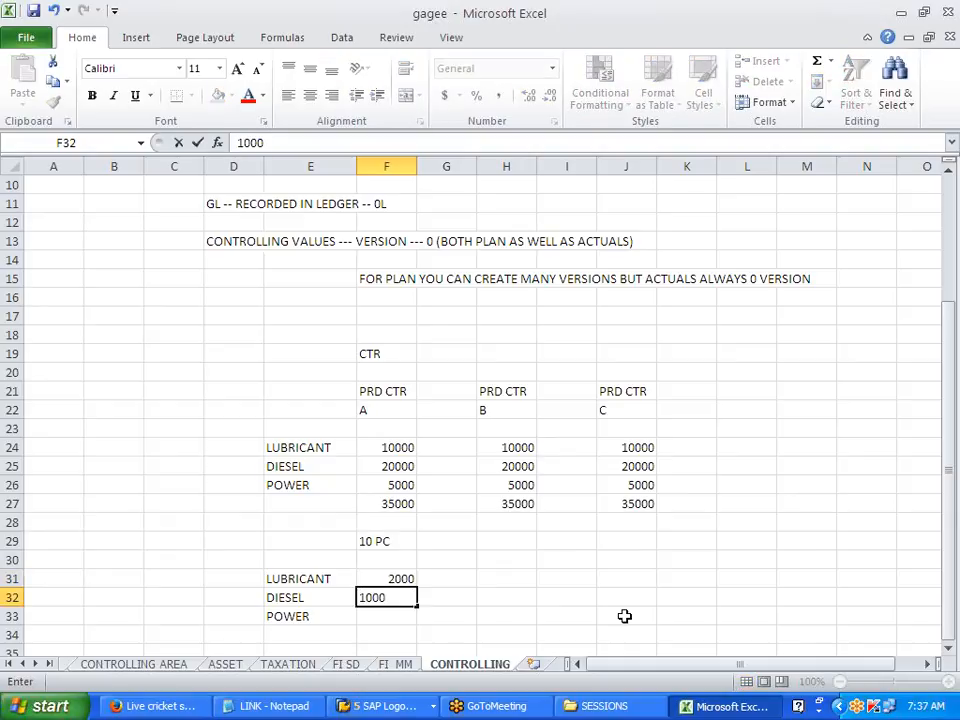
key("Return")
type("500")
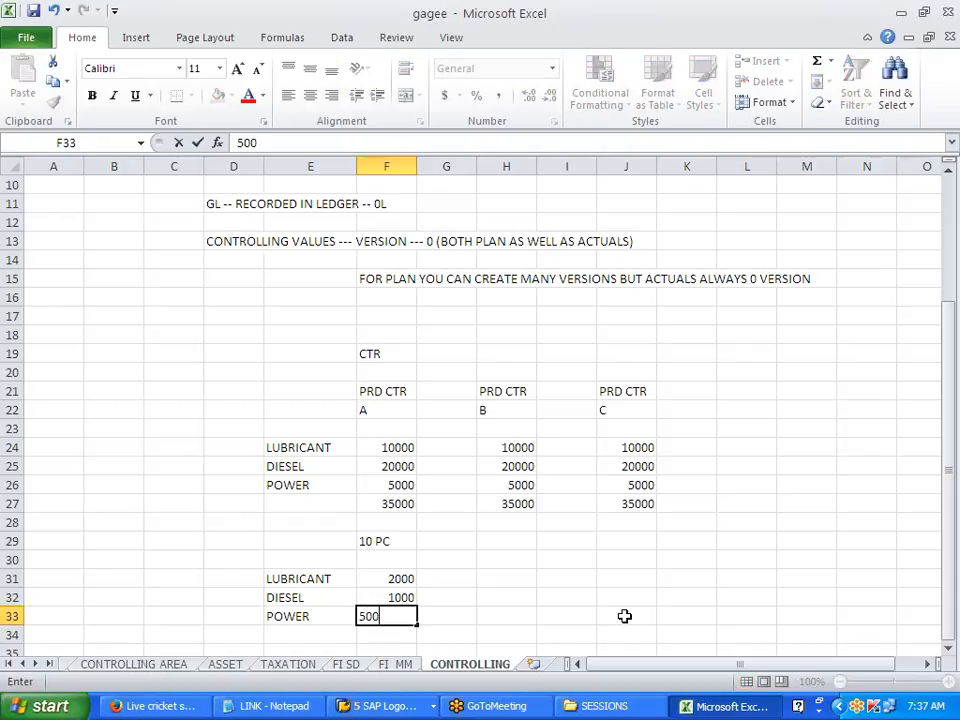
left_click(624, 616)
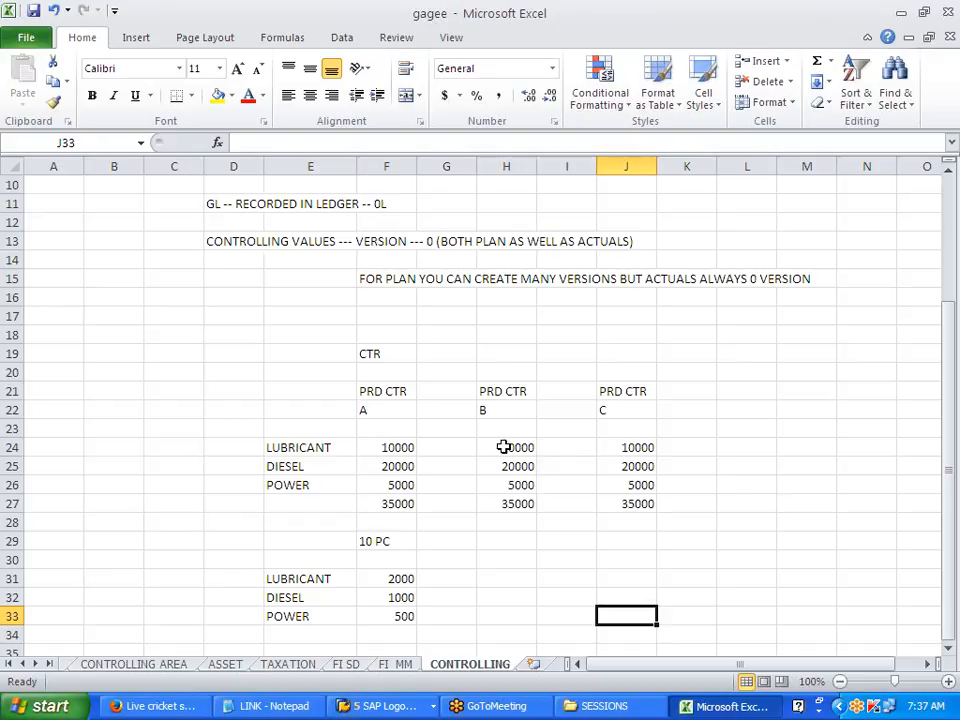
Enter the quantity 9PC for production center B in cell H29
left_click_drag(504, 446, 496, 498)
left_click(499, 540)
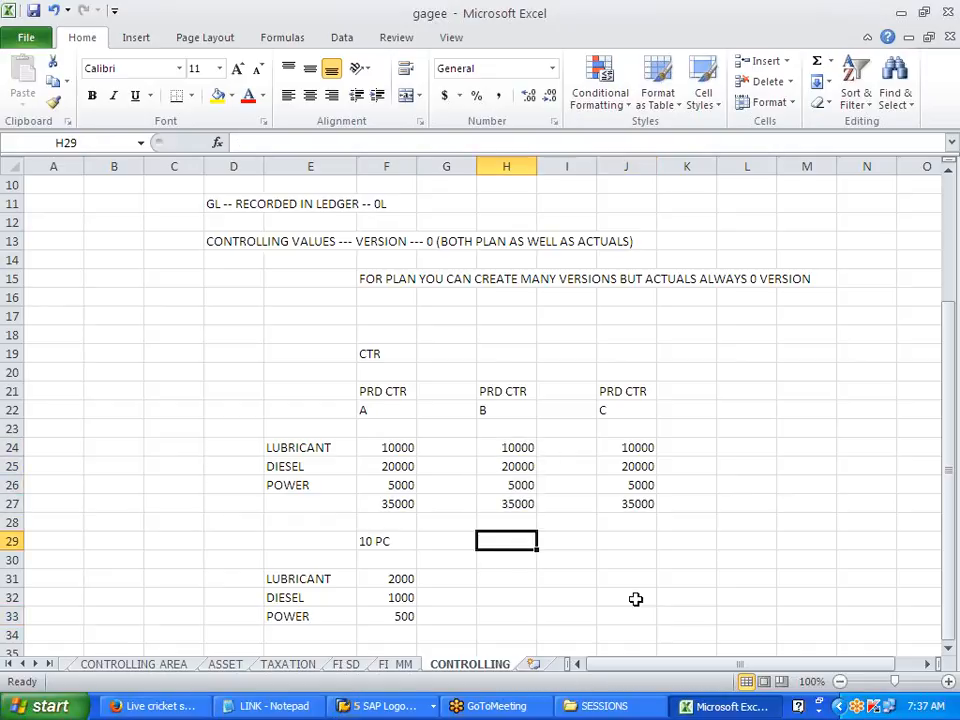
type("9PC")
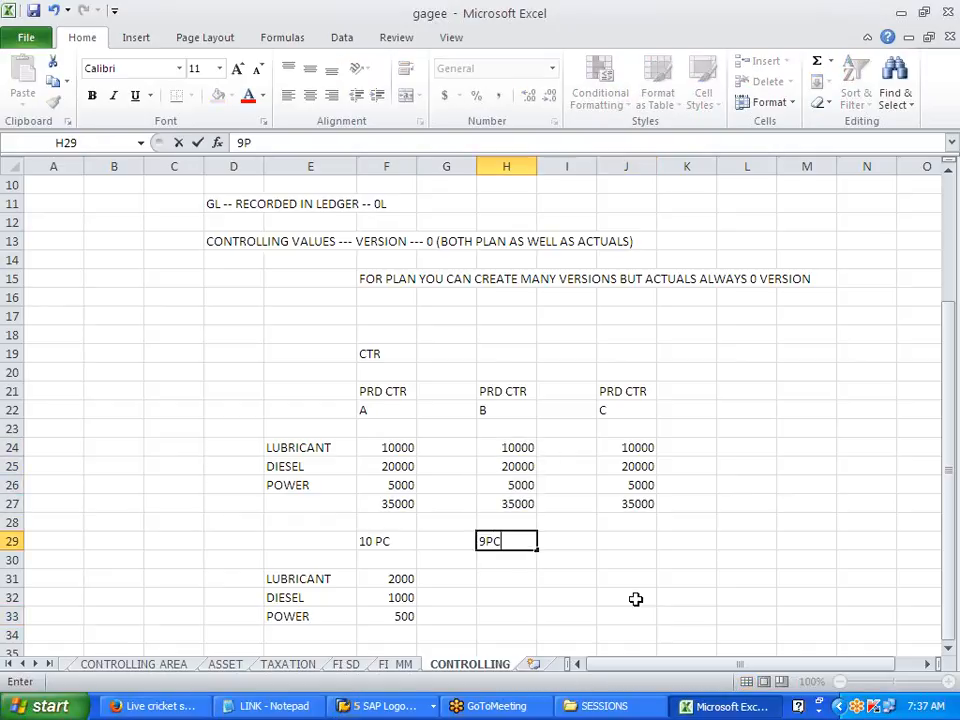
left_click(625, 600)
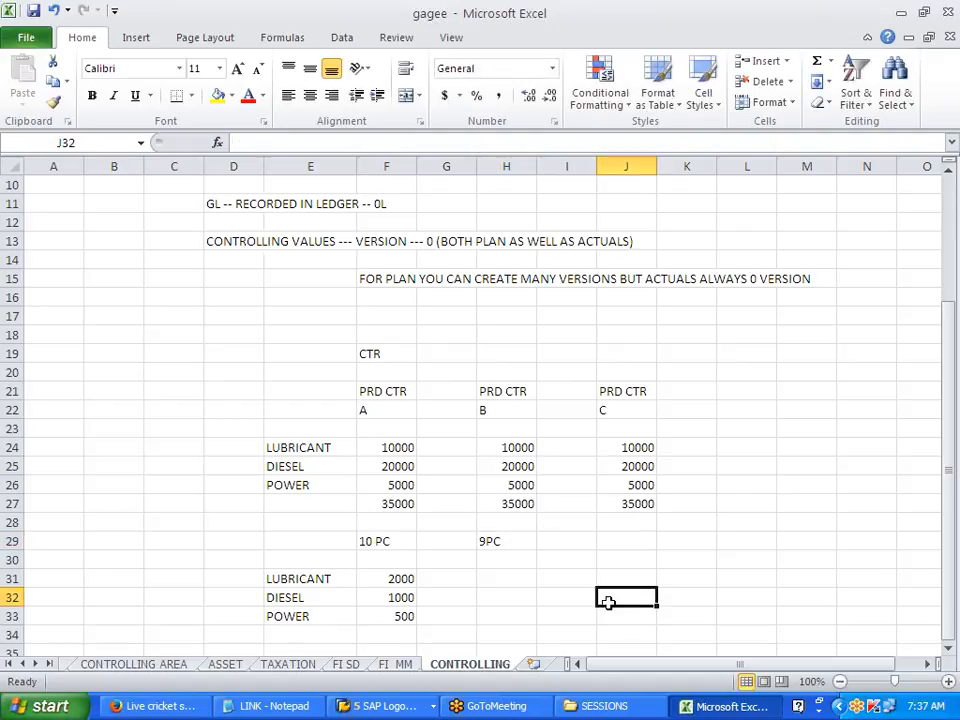
Enter 0 for LUBRICANT, DIESEL and POWER of production center B in H31:H33
left_click(512, 584)
type("0")
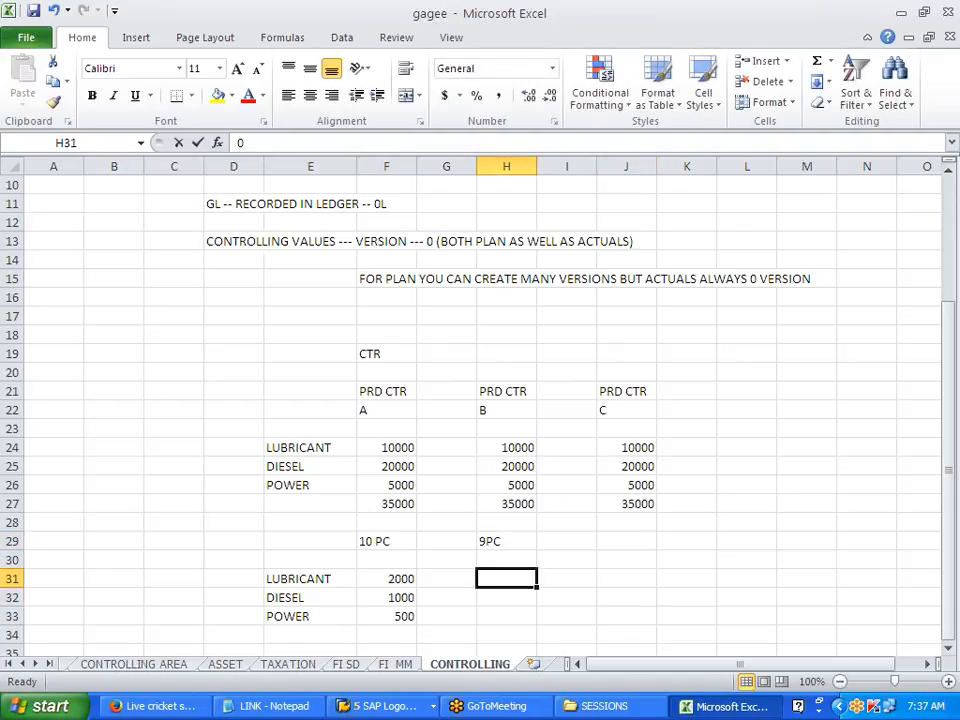
key("Return")
type("0")
key("Return")
type("0")
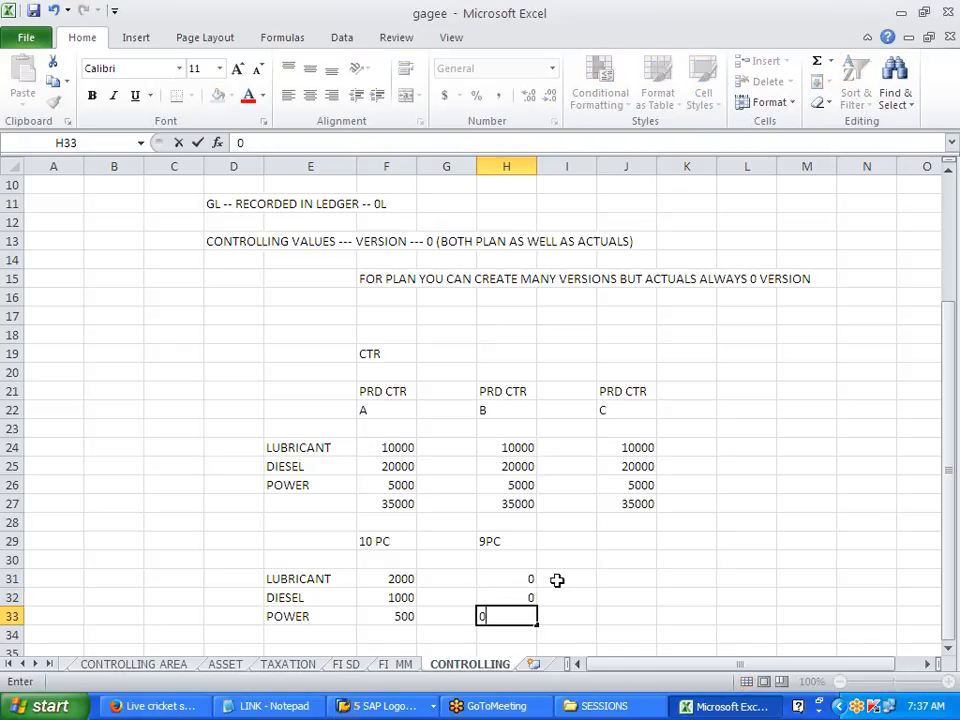
left_click(558, 580)
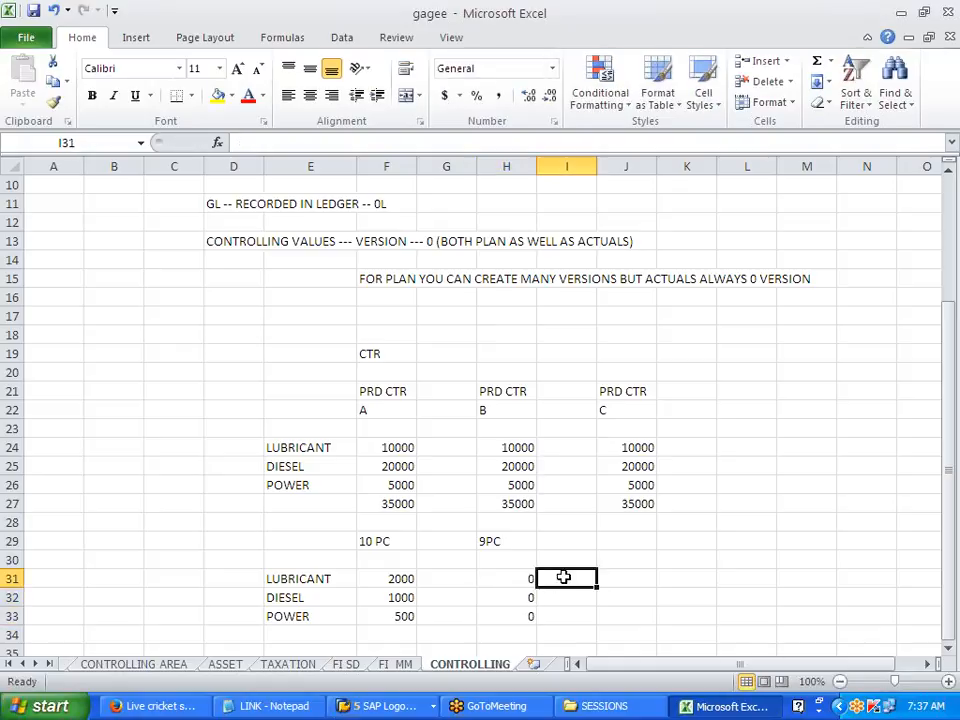
Enter the quantity 10PC for production center C in cell J29
left_click(621, 543)
type("10PC")
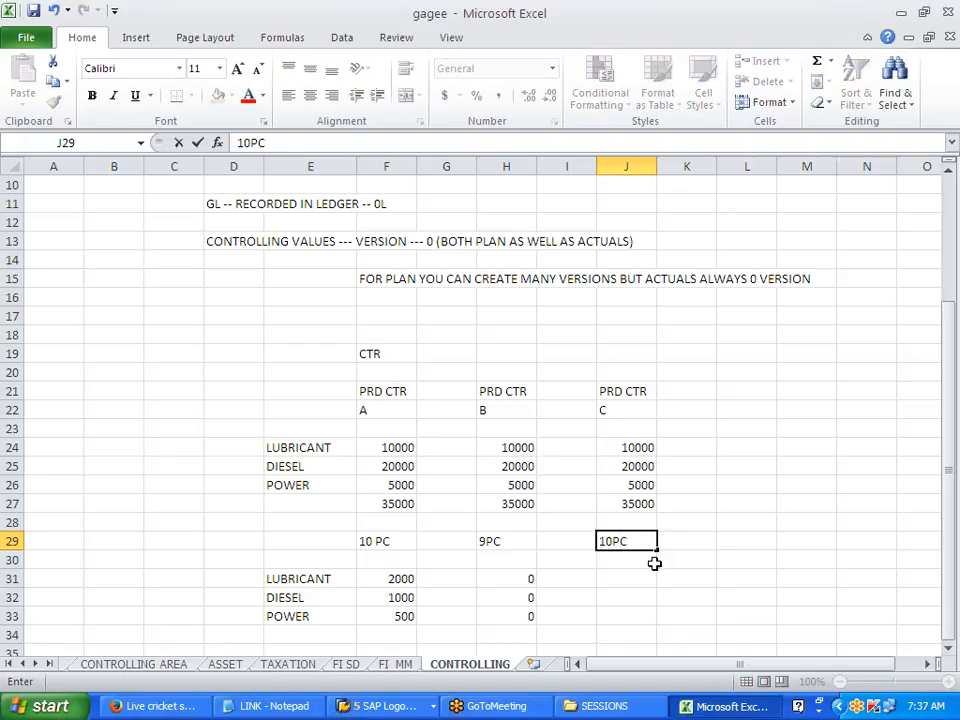
left_click(649, 575)
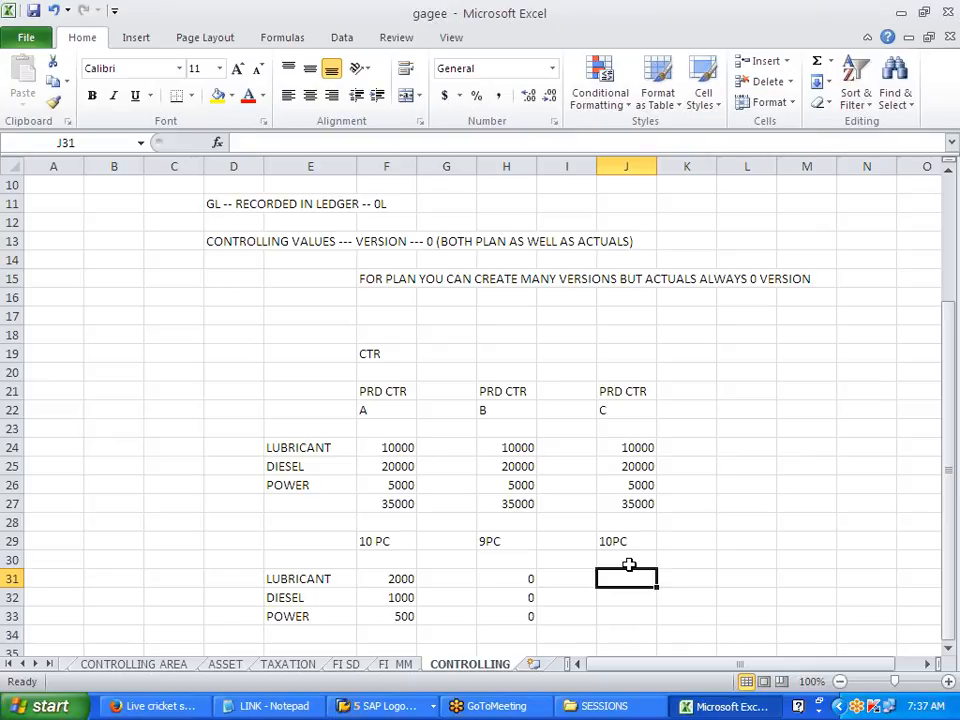
Enter 0 for LUBRICANT, DIESEL and POWER of production center C in J31:J33
type("0")
key("Return")
type("0")
key("Return")
type("0")
key("Return")
type("0")
key("BackSpace")
left_click(789, 519)
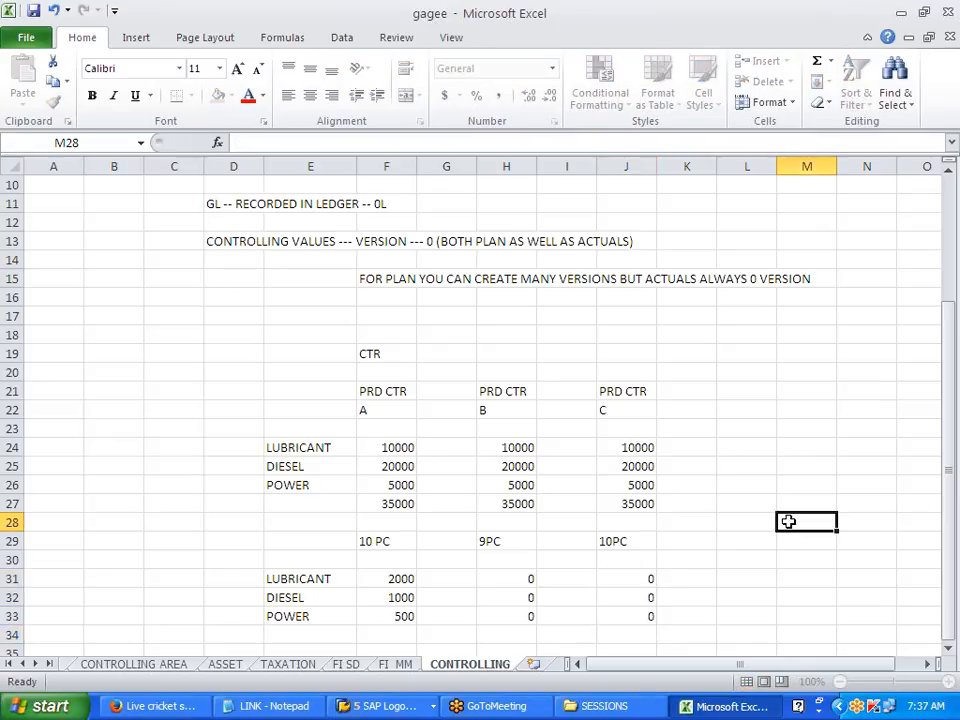
Enter 1PC in cell H30 below production center B's quantity
left_click(515, 566)
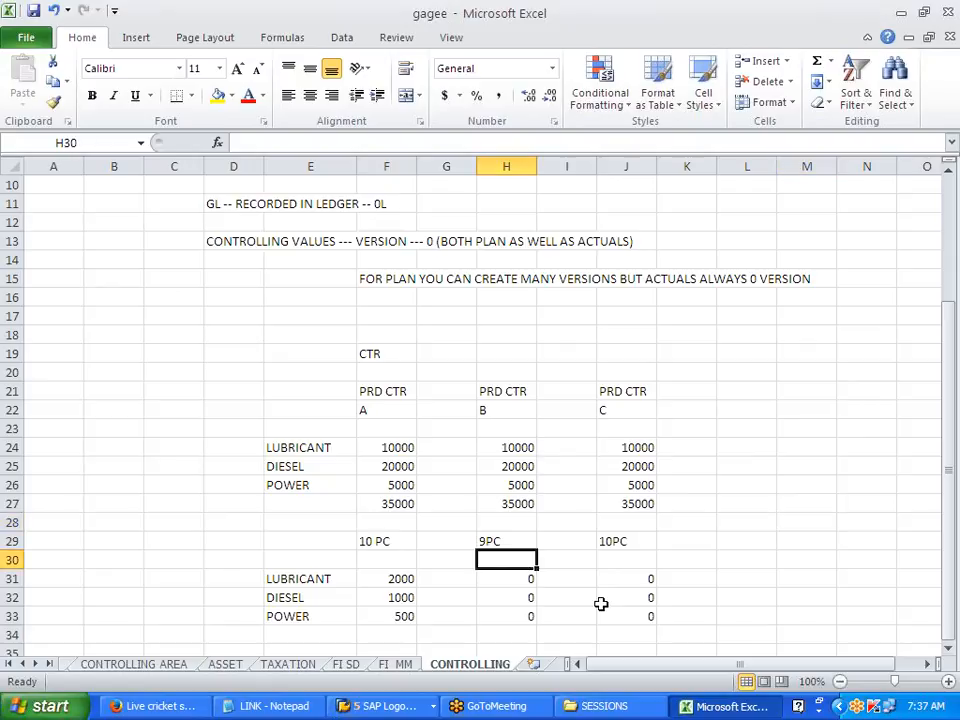
type("1PC")
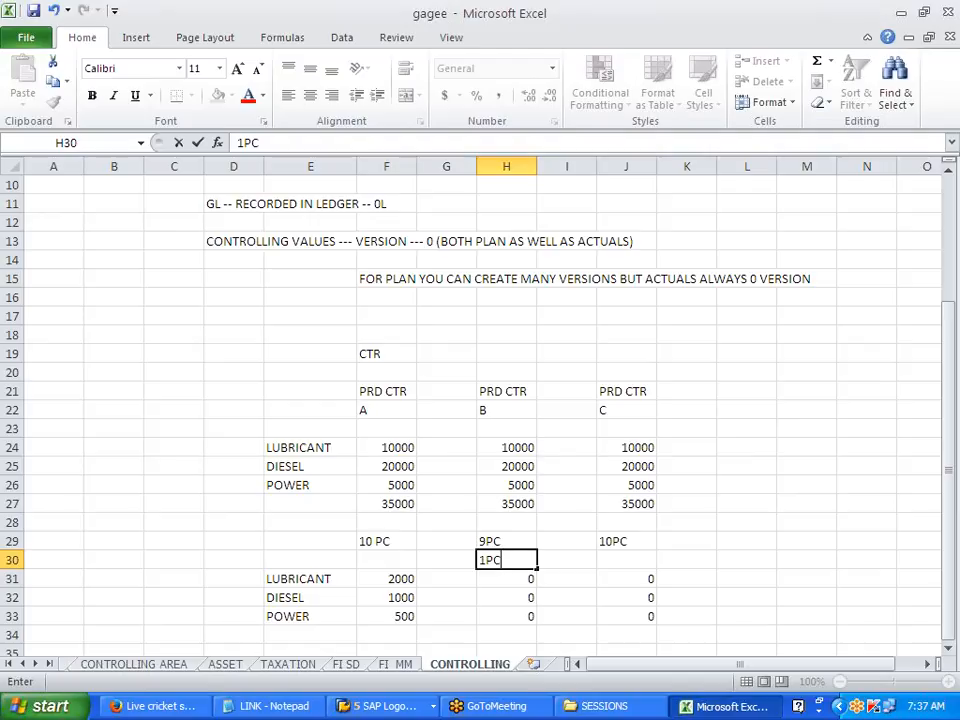
left_click(514, 597)
left_click(516, 561)
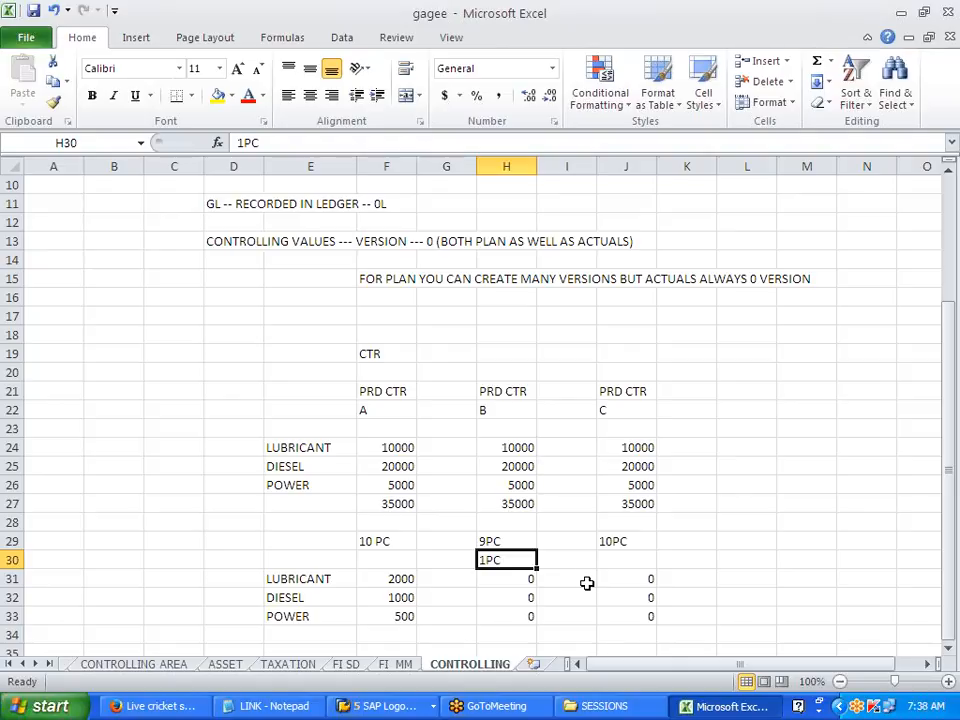
Enter the note ALLOCATION FROM ONE CTR TO ANOTHER in cell F35 below the second cost block
left_click_drag(401, 583, 386, 619)
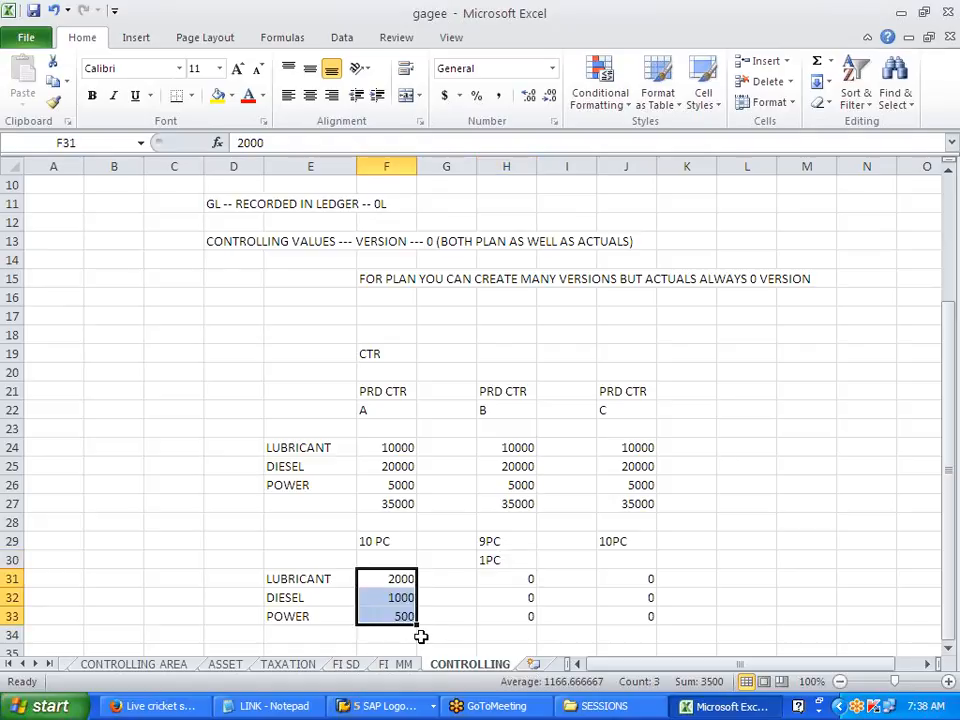
scroll(431, 557, "down", 2)
left_click(394, 544)
type("ALLOCATION FROM ON")
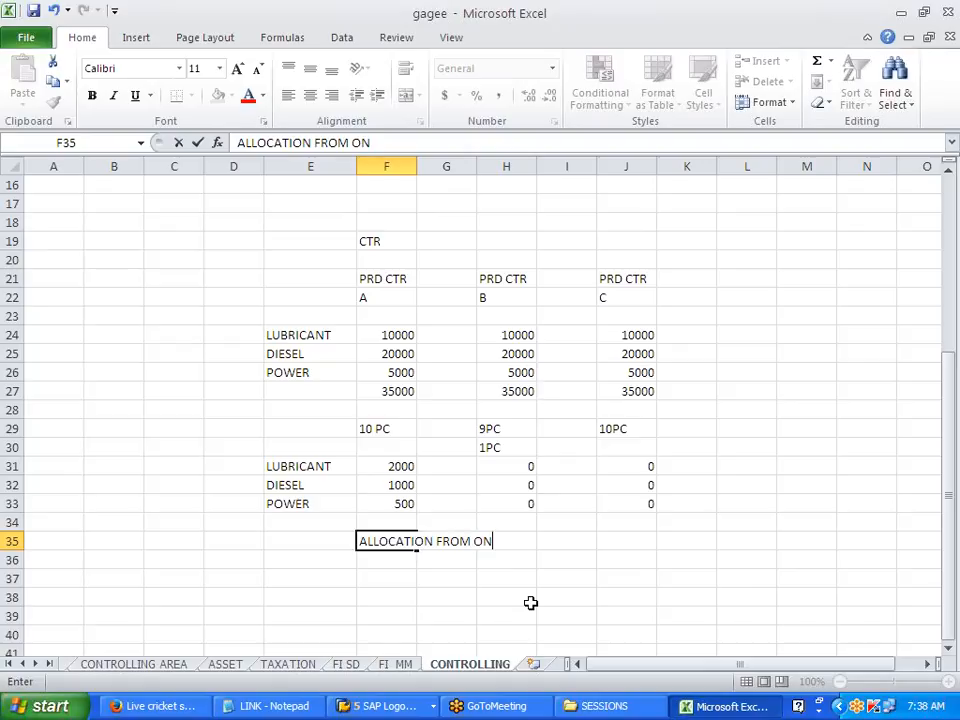
type("E CTR TO ANOTHER")
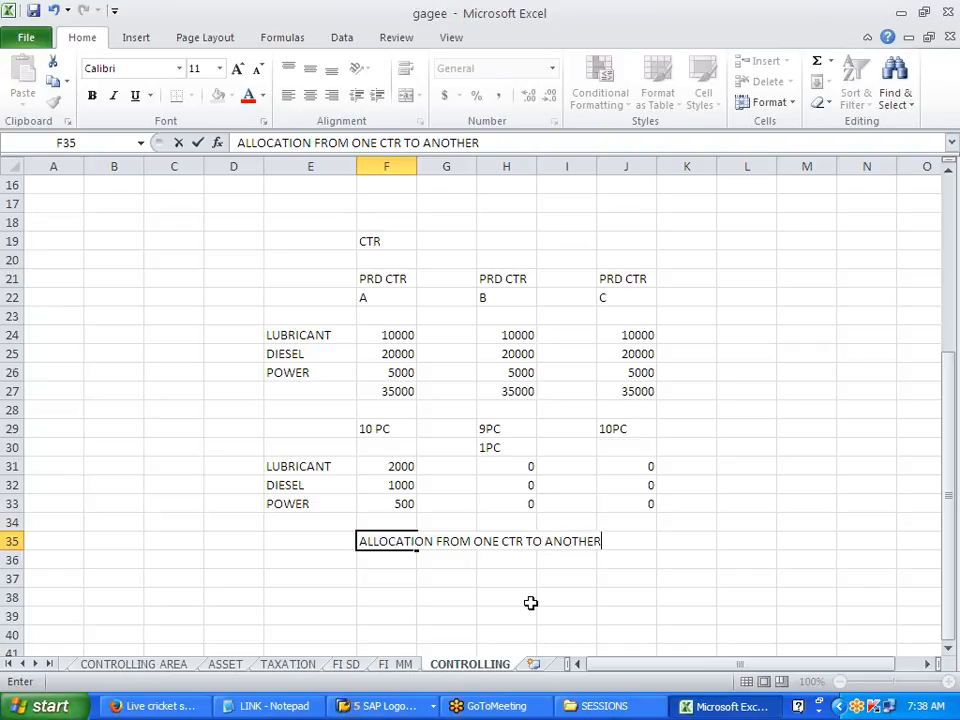
left_click(576, 603)
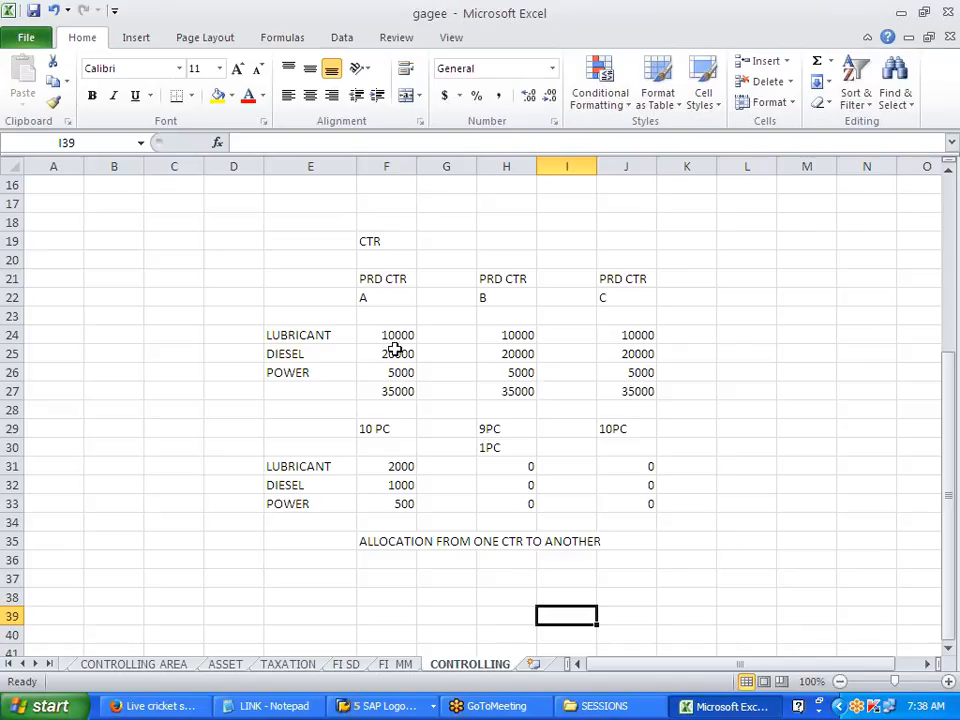
Review the costs of production centers A, B and C in rows 24 to 27 and the cost items in E24:E26
left_click_drag(392, 339, 390, 388)
left_click_drag(495, 335, 495, 391)
left_click_drag(605, 338, 606, 392)
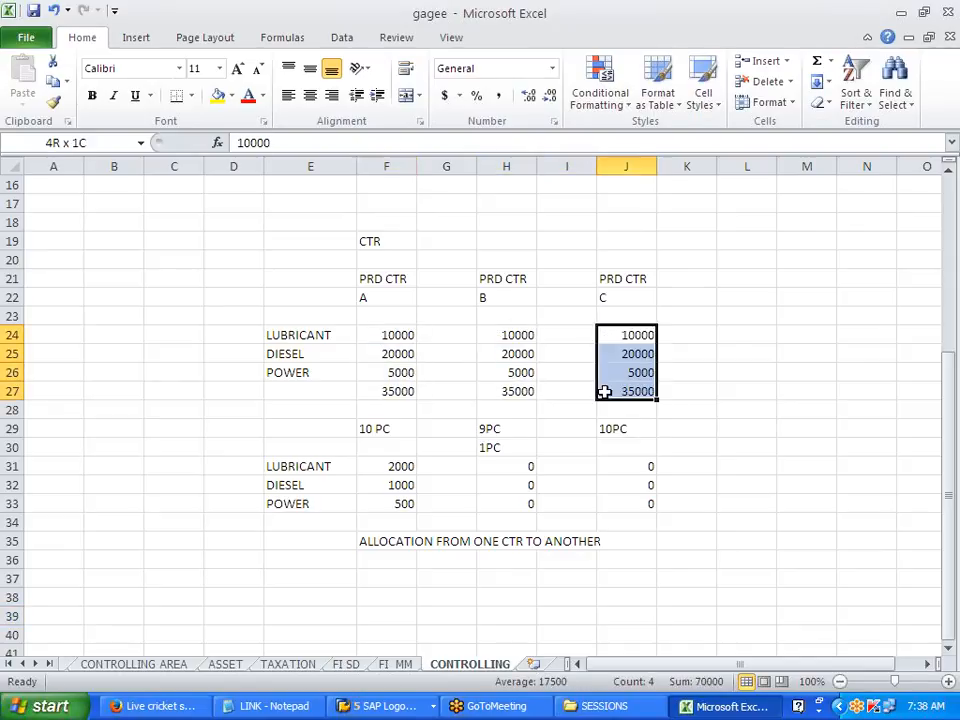
left_click(288, 333)
left_click_drag(288, 333, 290, 374)
left_click_drag(321, 328, 316, 380)
left_click(310, 408)
left_click(232, 339)
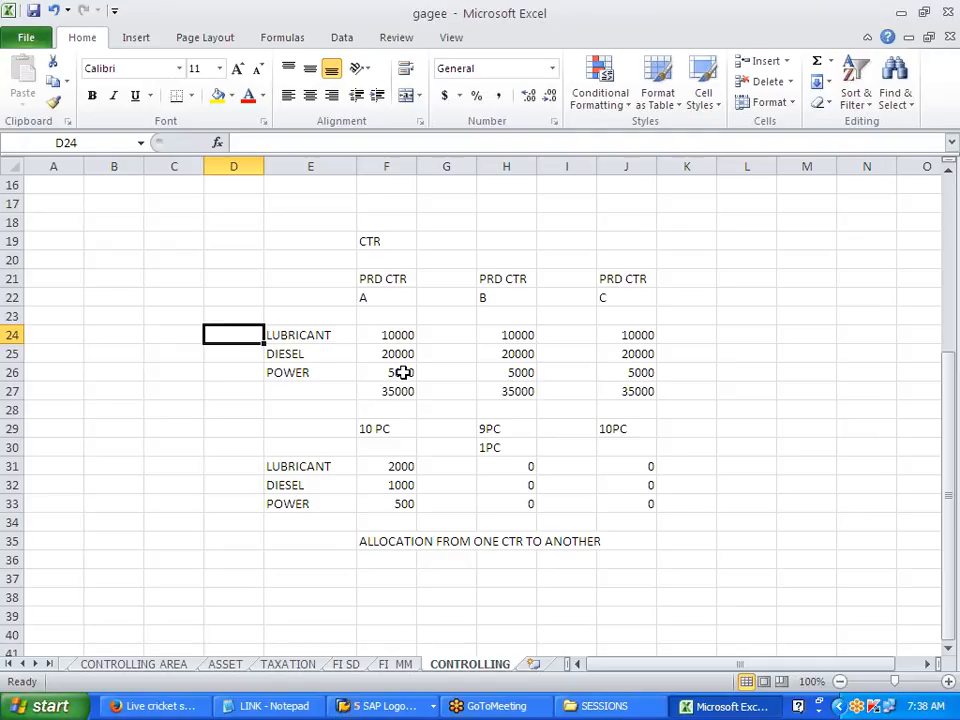
type("PLANN")
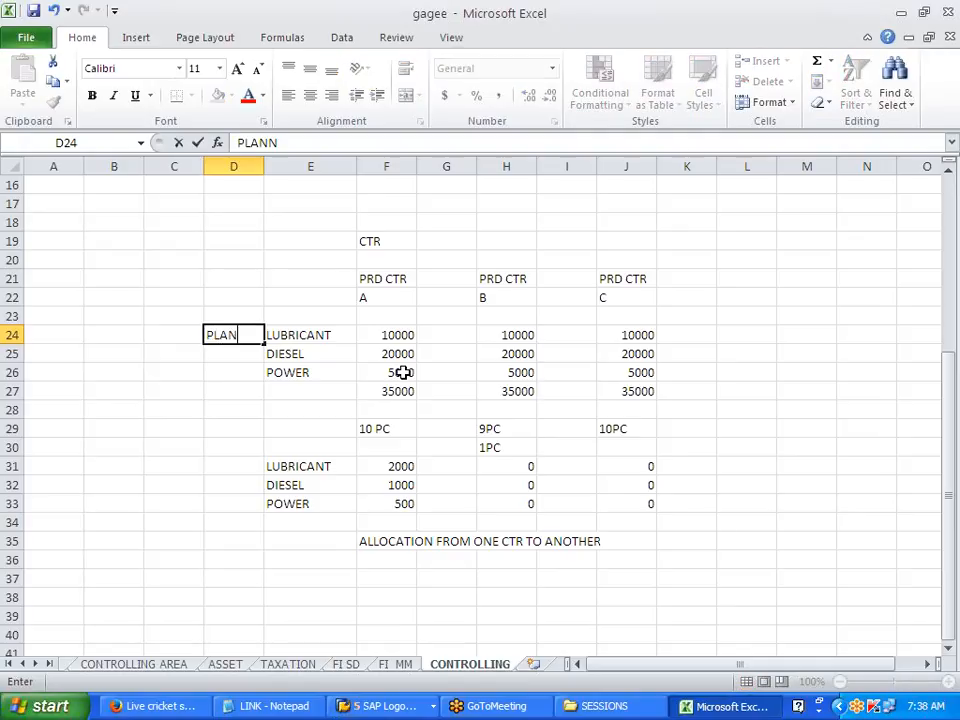
type("IN")
key("BackSpace")
key("BackSpace")
key("BackSpace")
key("BackSpace")
key("BackSpace")
key("BackSpace")
key("BackSpace")
left_click_drag(778, 514, 772, 516)
left_click(776, 460)
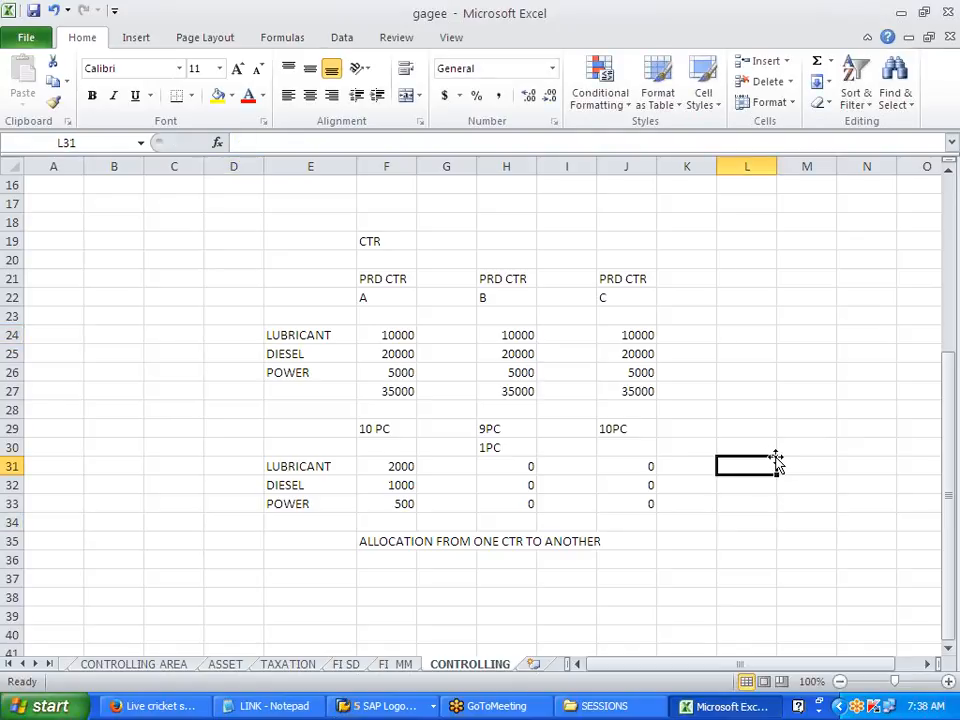
Review the production center quantities in row 29 and production center A's costs in F24:F27
left_click(773, 428)
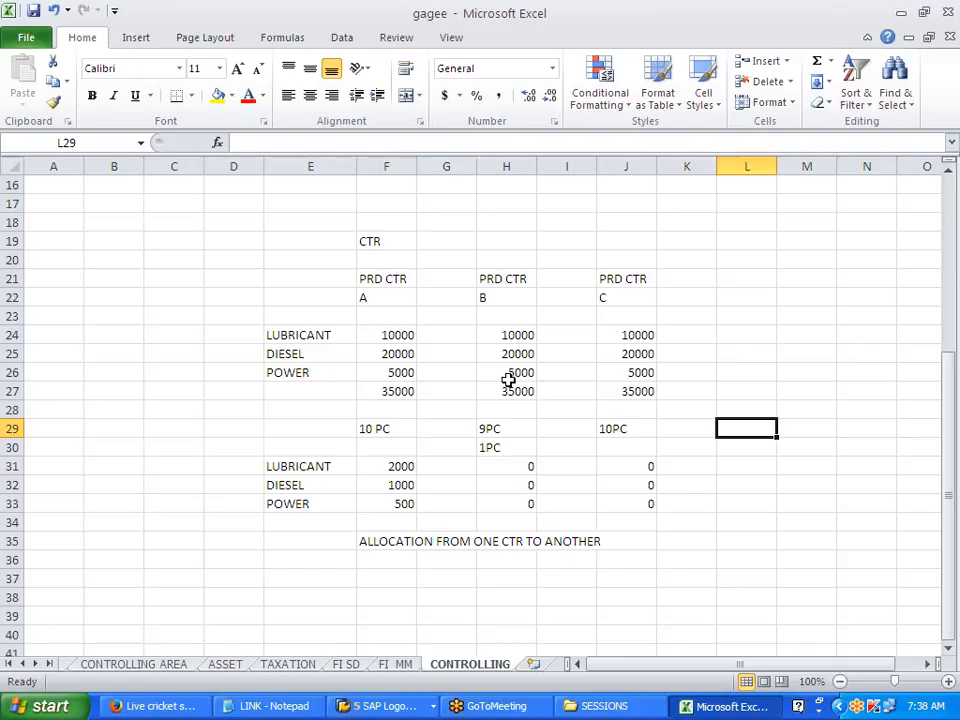
left_click(506, 430)
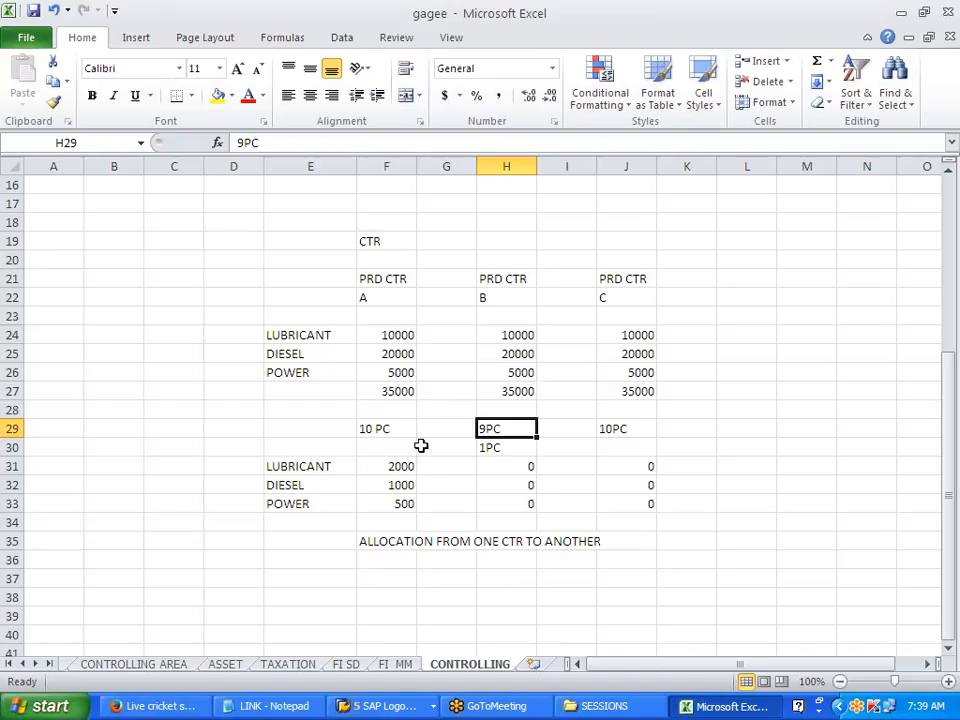
left_click_drag(373, 427, 620, 431)
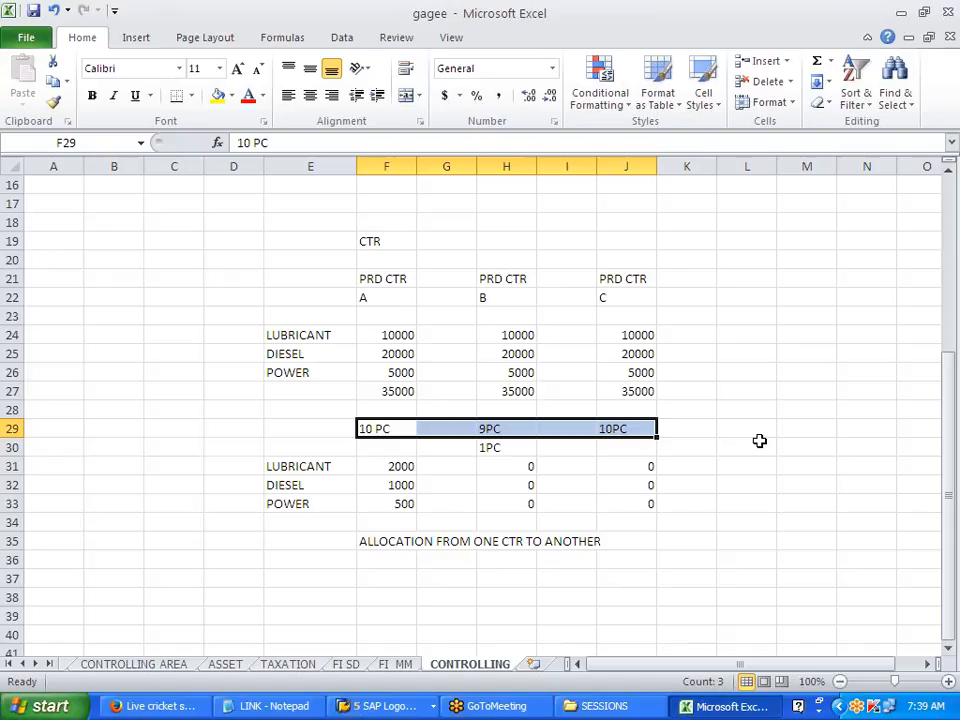
left_click(392, 424)
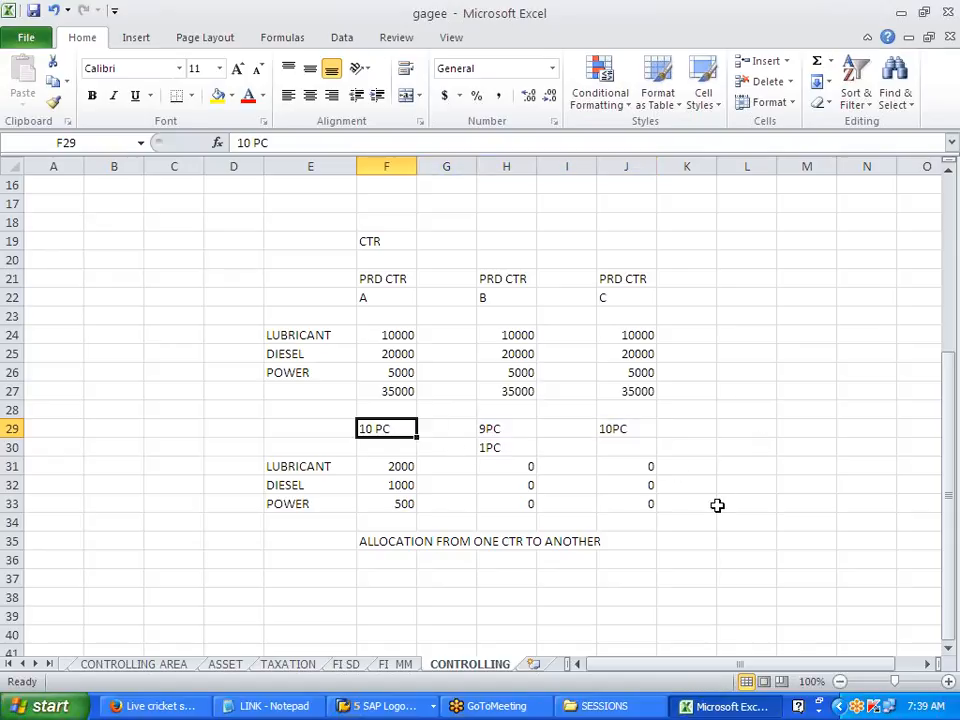
scroll(713, 508, "up", 3)
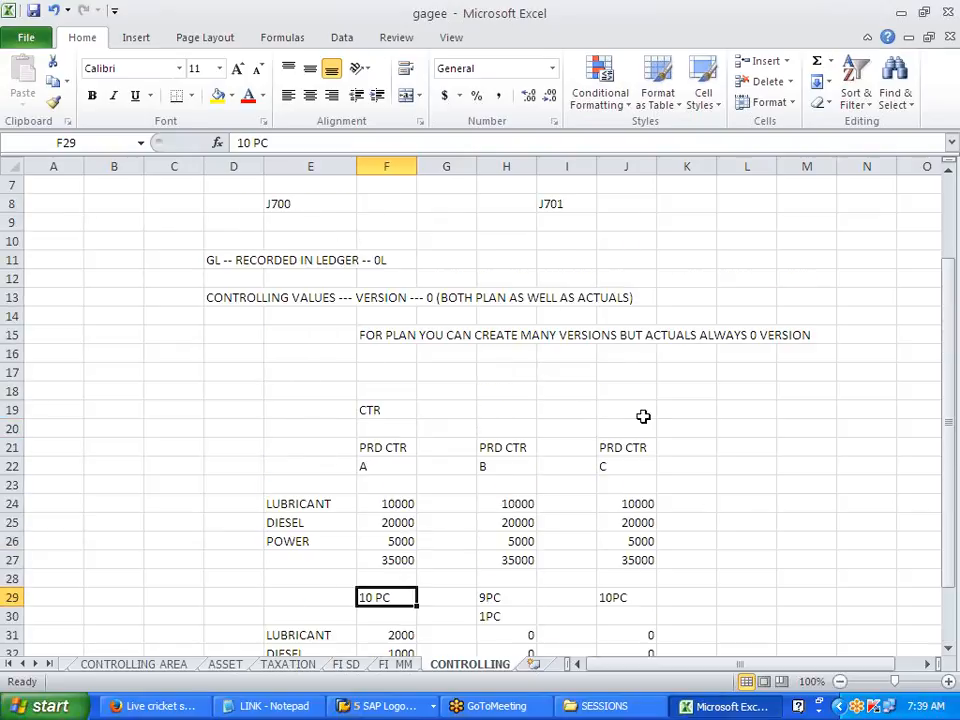
scroll(450, 460, "down", 1)
left_click_drag(399, 450, 391, 503)
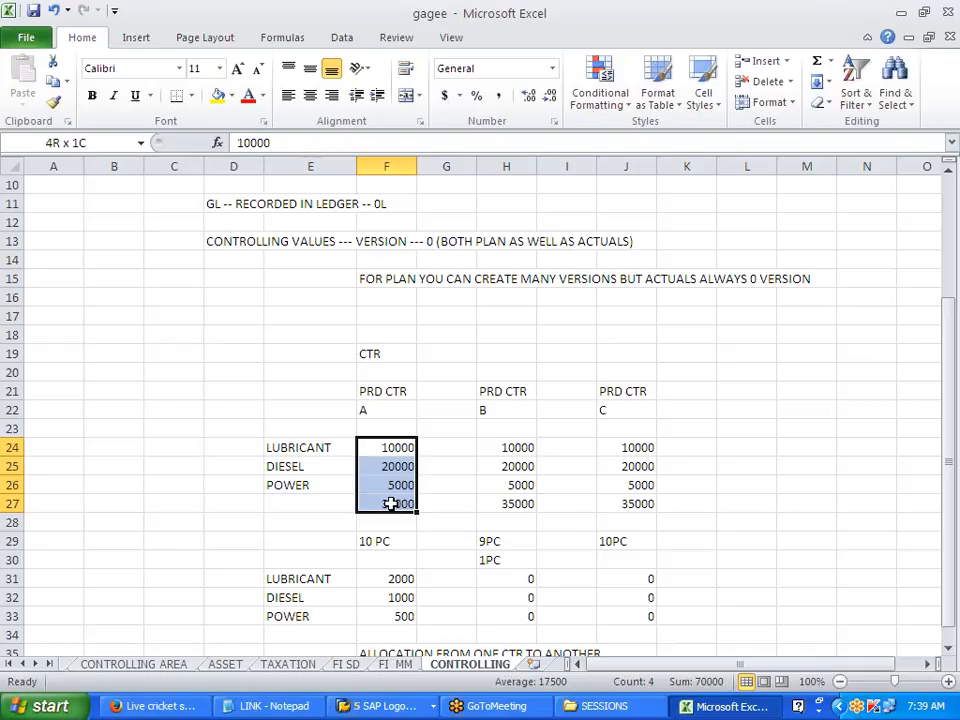
left_click(391, 503)
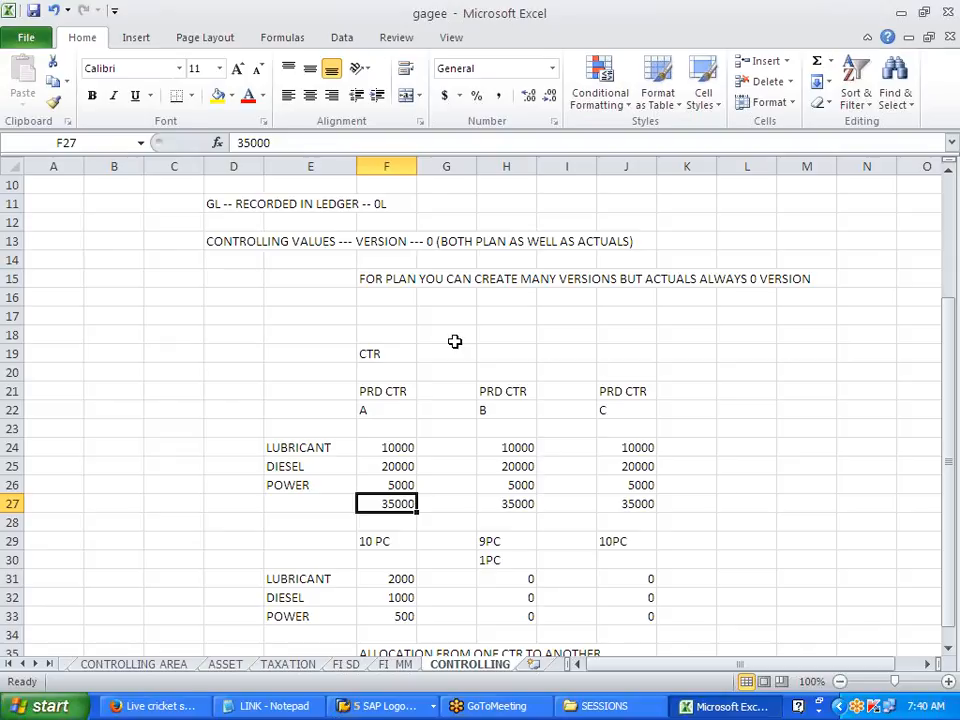
left_click(510, 354)
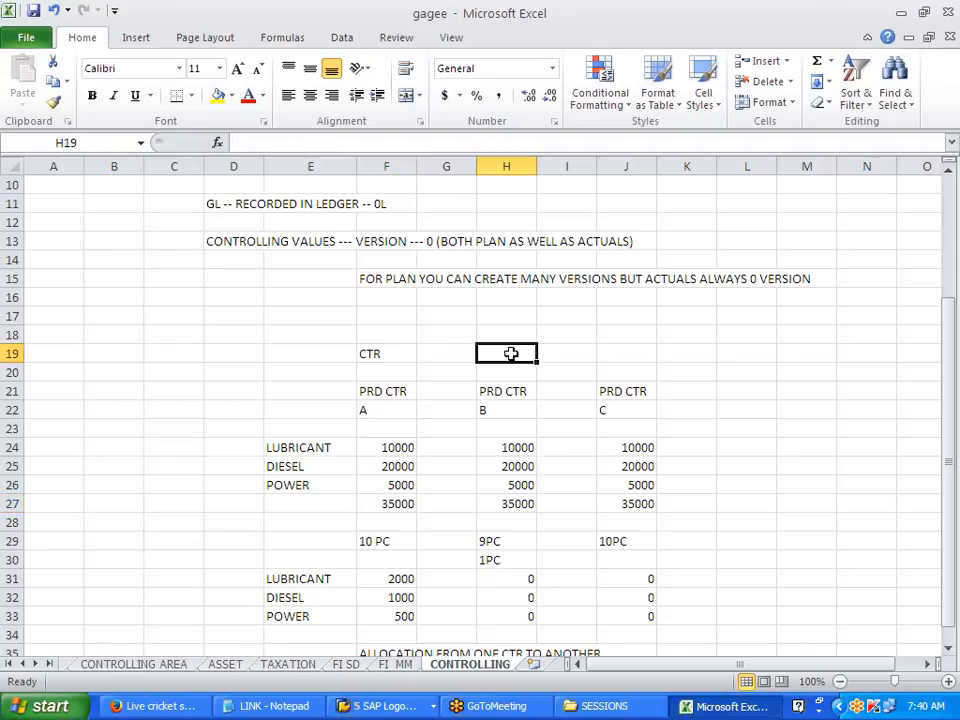
Switch to the SAP Display IMG session, execute Maintain Versions under Controlling's Organization node, and widen the dialog structure area
left_click(396, 707)
left_click(422, 635)
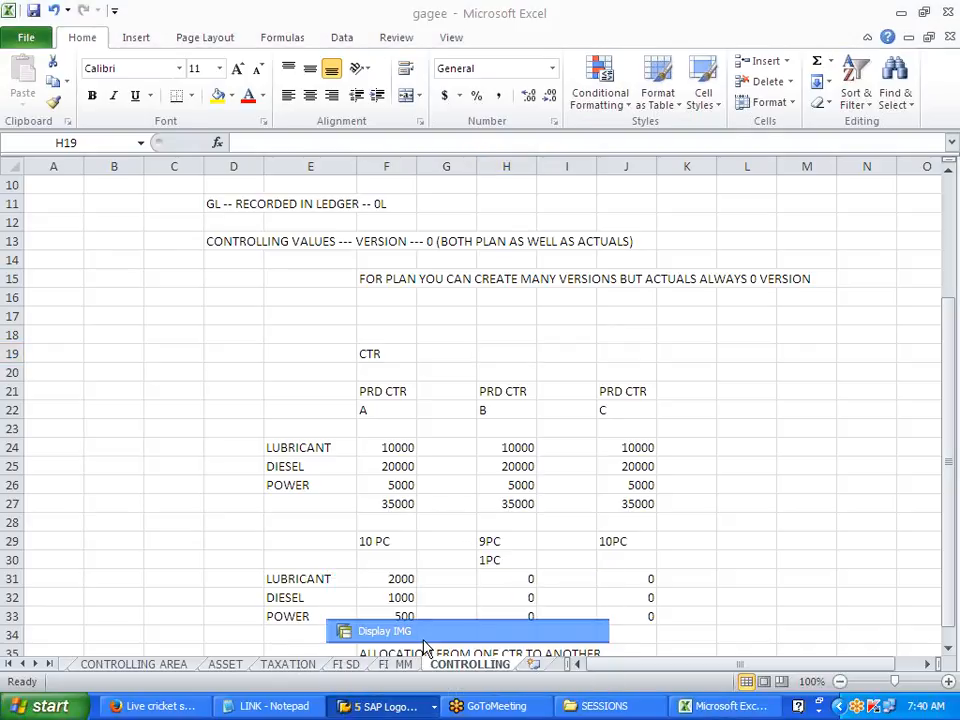
left_click(195, 489)
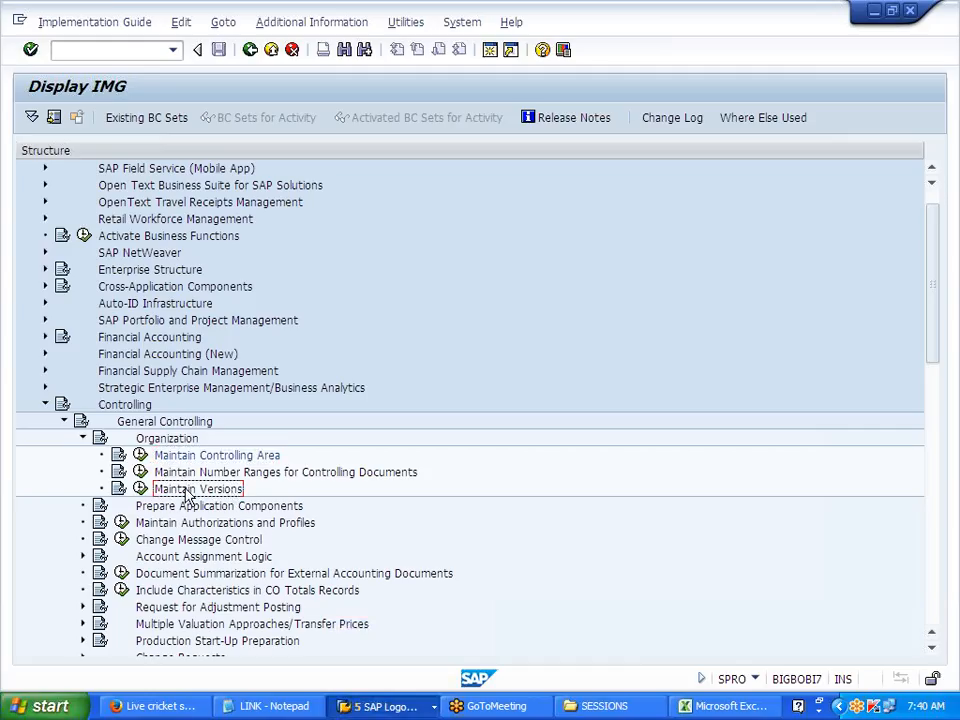
left_click(142, 490)
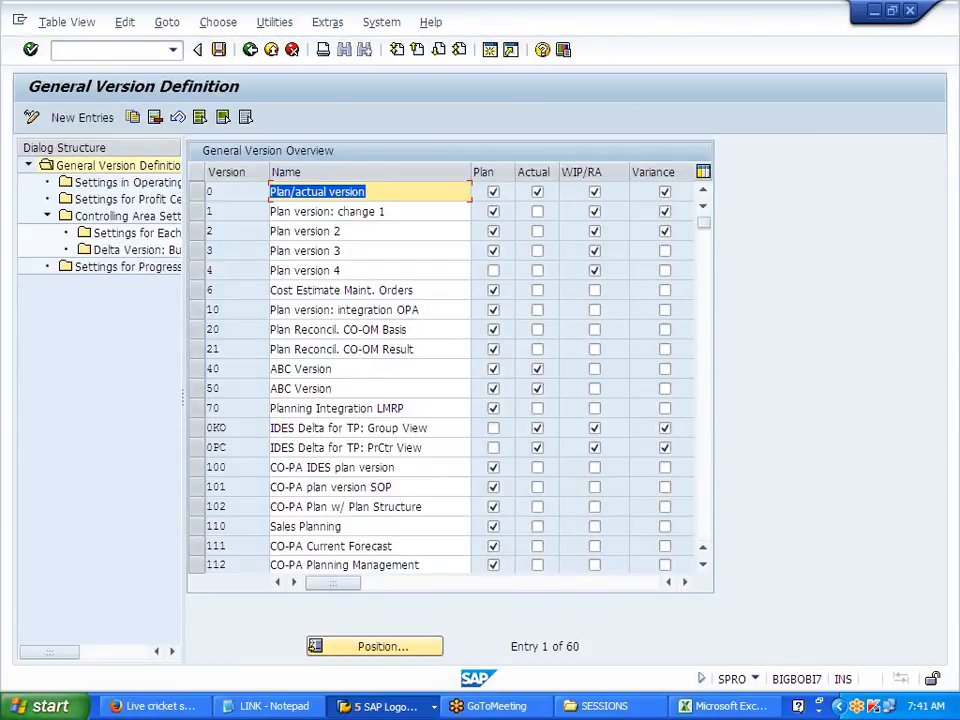
left_click_drag(184, 396, 356, 379)
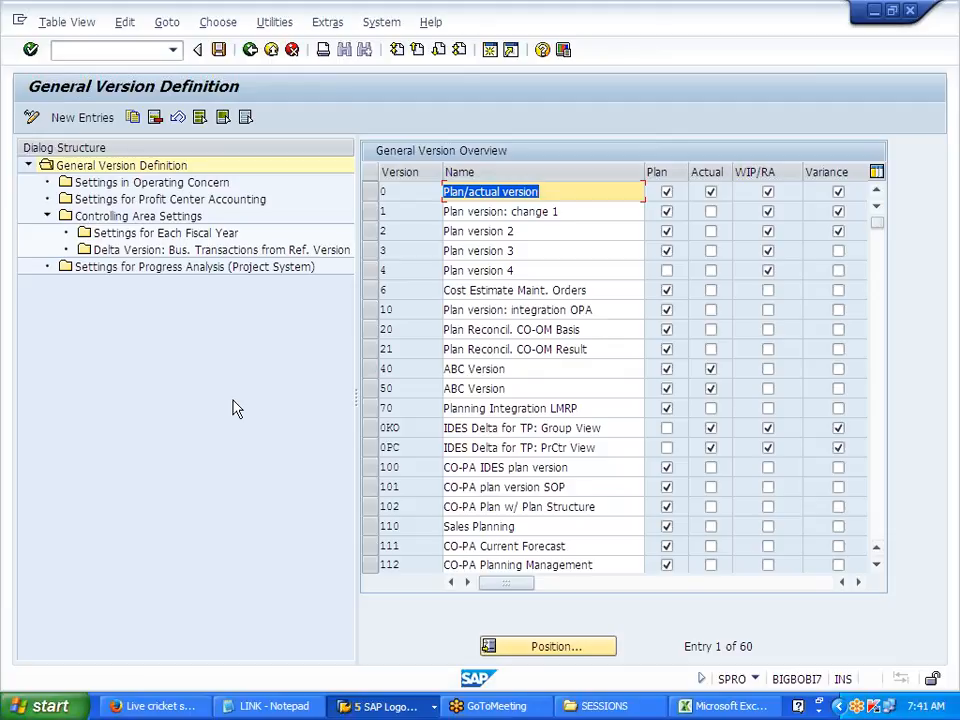
Check which controlling area the Controlling Area Settings of version 0 apply to, and return to the version overview
left_click(369, 193)
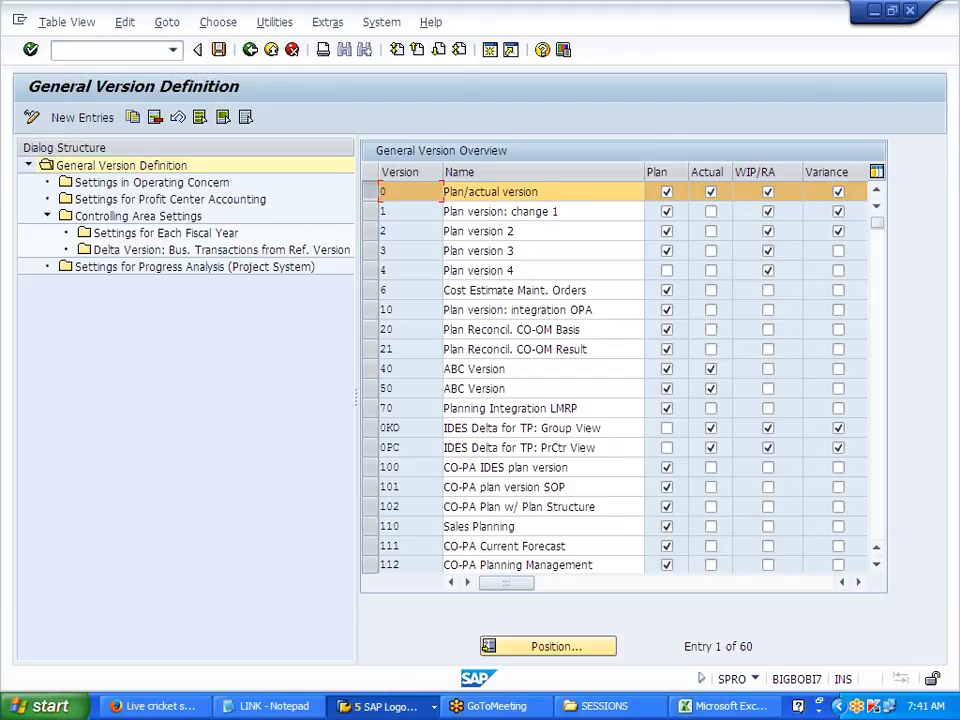
double_click(172, 218)
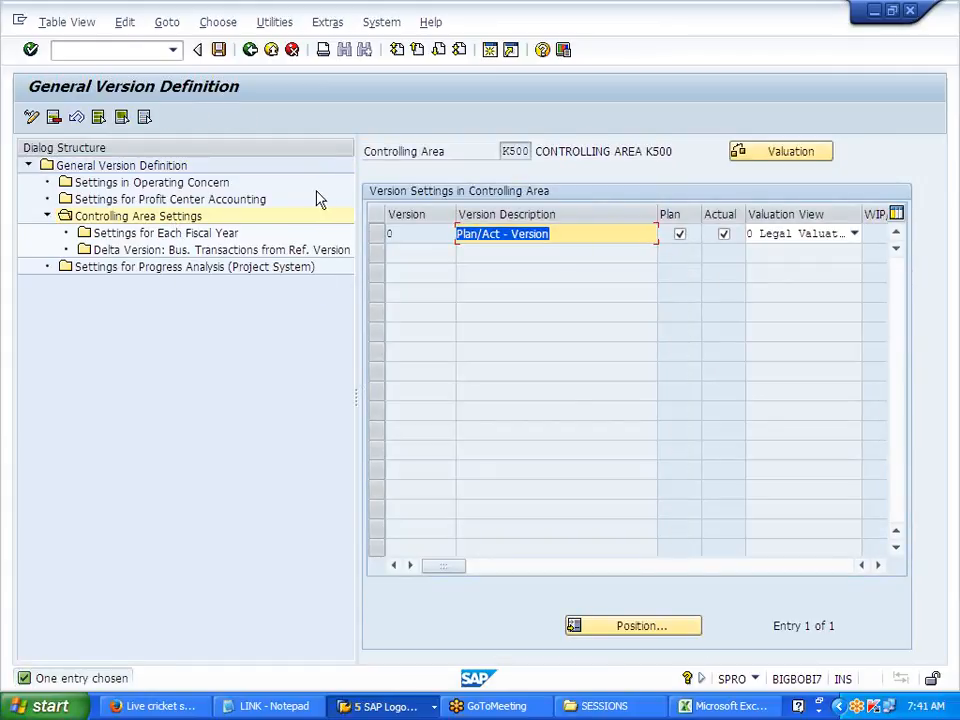
left_click_drag(365, 150, 515, 152)
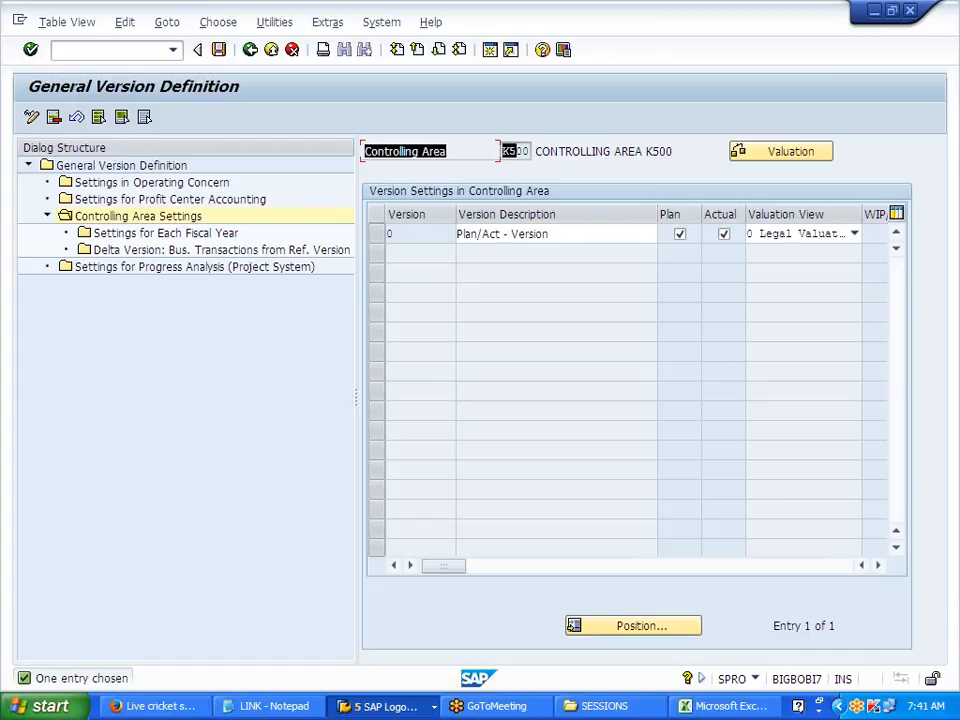
left_click(250, 50)
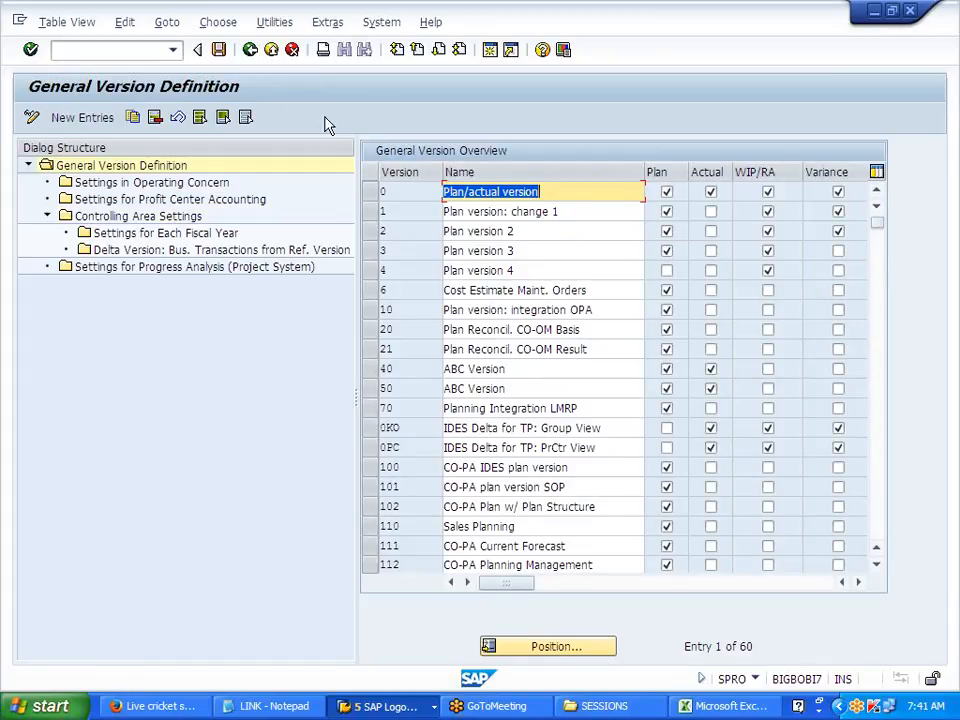
double_click(180, 218)
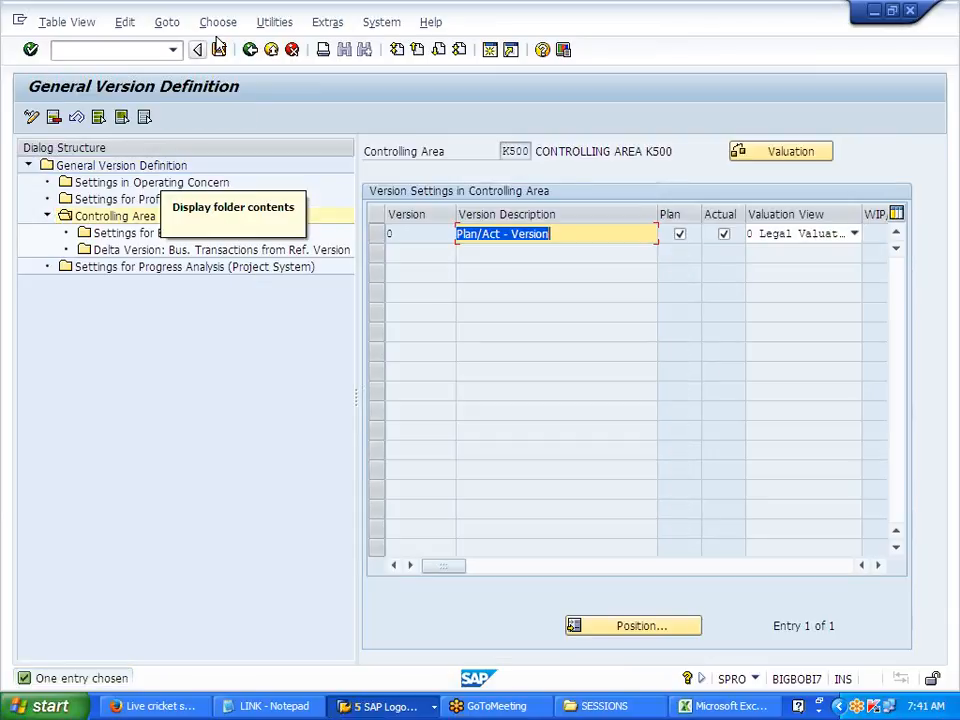
left_click(320, 23)
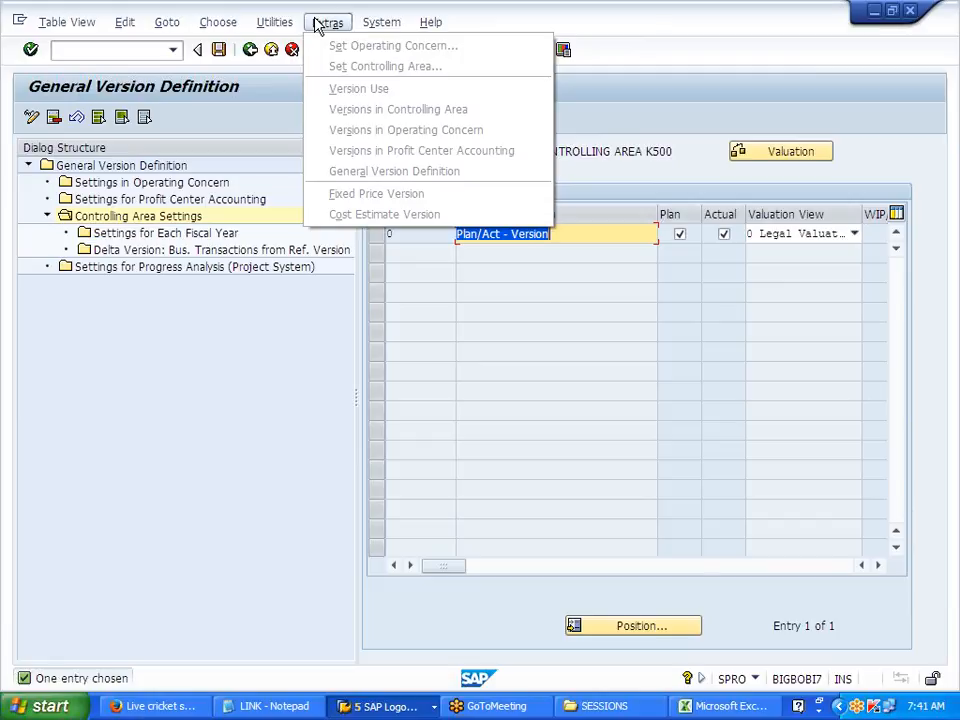
mouse_move(272, 24)
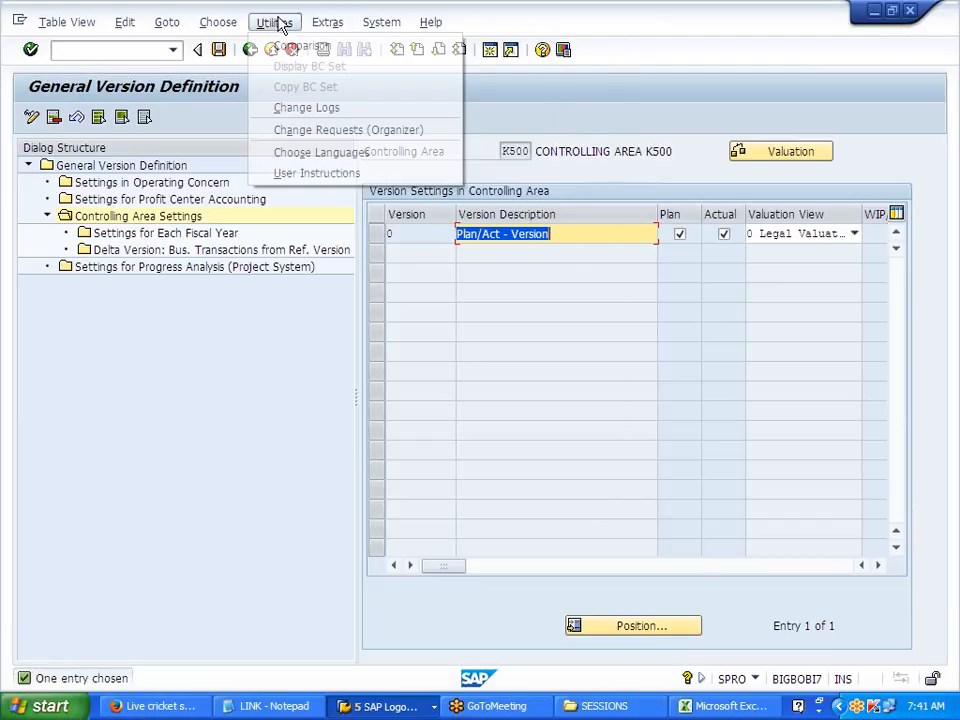
left_click(291, 301)
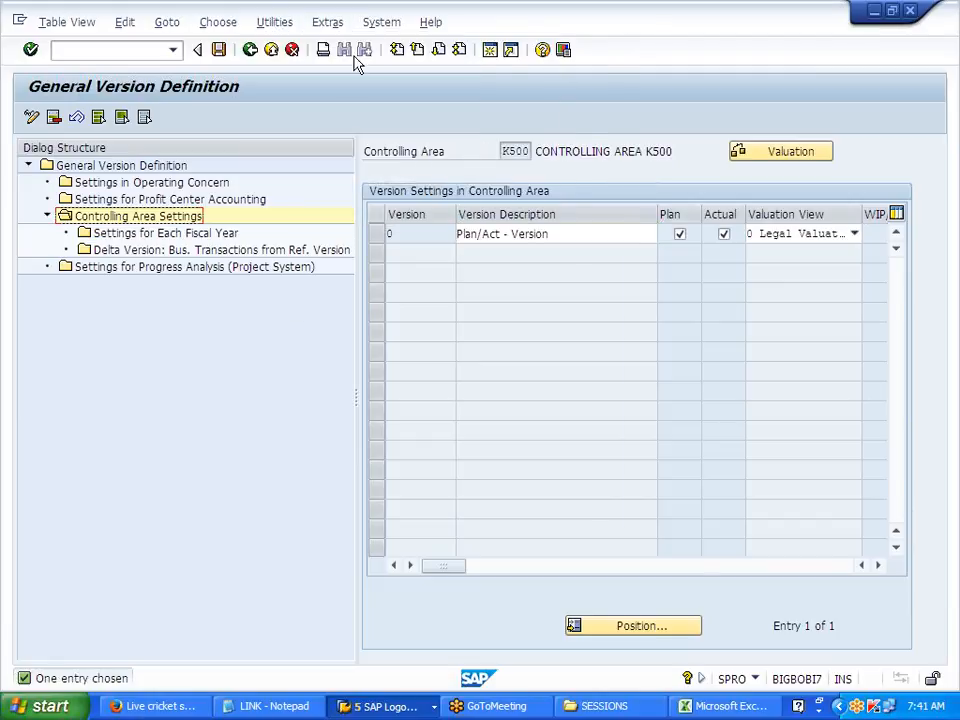
left_click(251, 52)
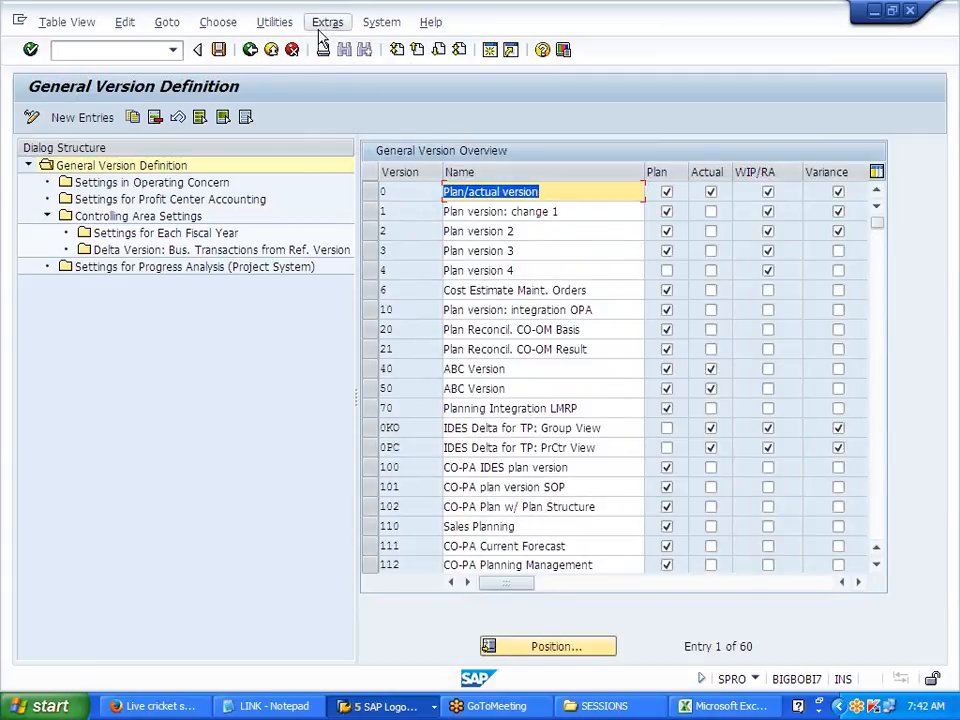
Set the controlling area for the version definition to J700
left_click(320, 28)
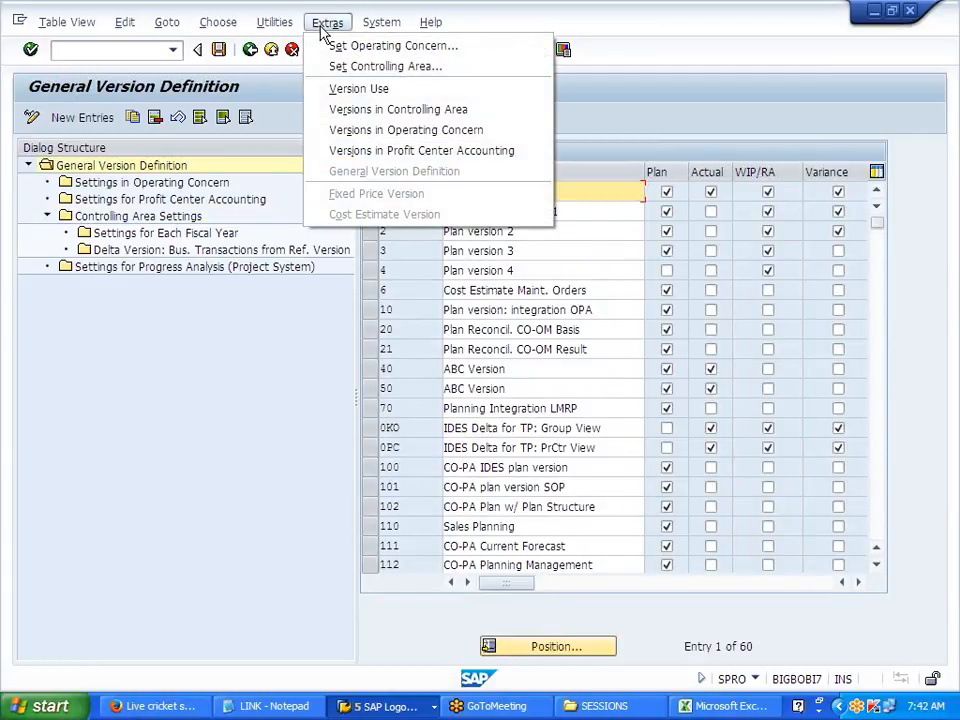
left_click(391, 73)
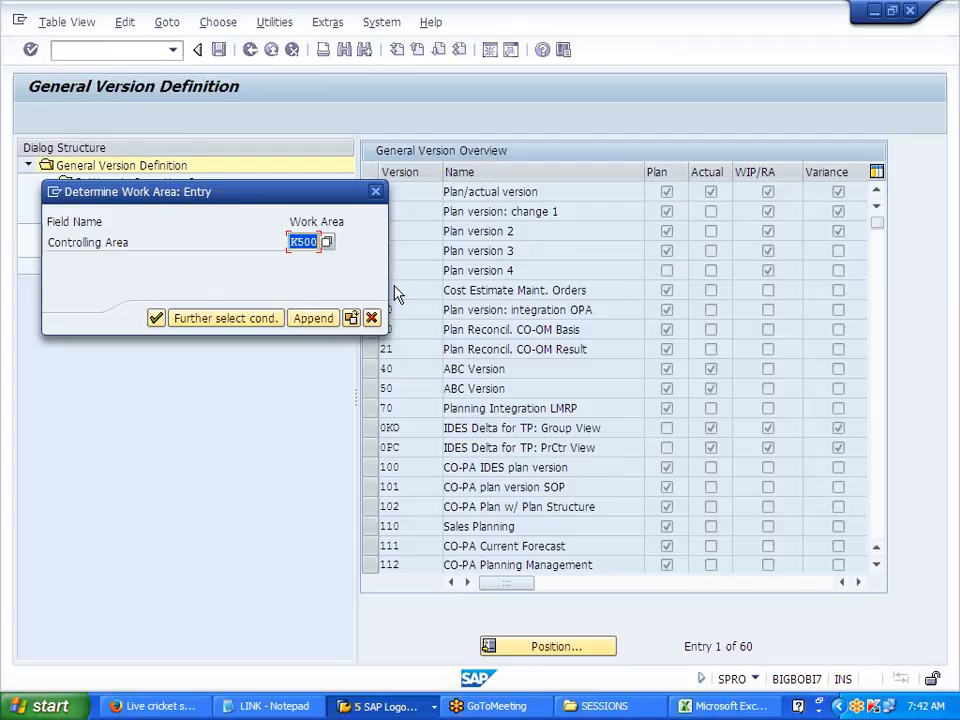
type("2T00")
key("Return")
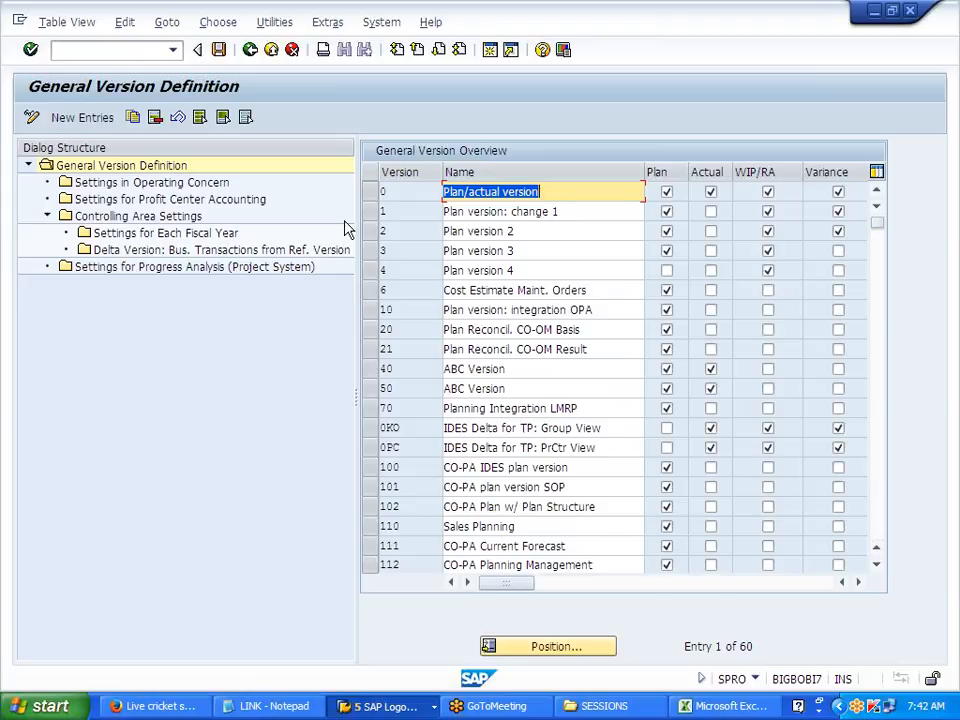
Open the Controlling Area Settings of version 0 for J700 and show its Settings for Each Fiscal Year
left_click(370, 195)
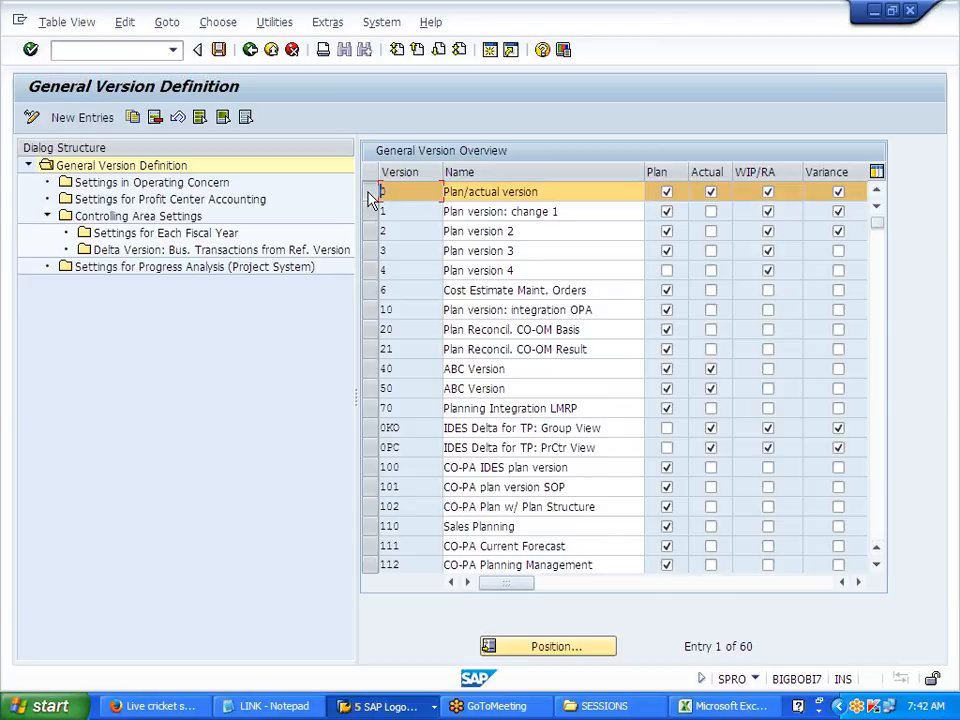
double_click(188, 221)
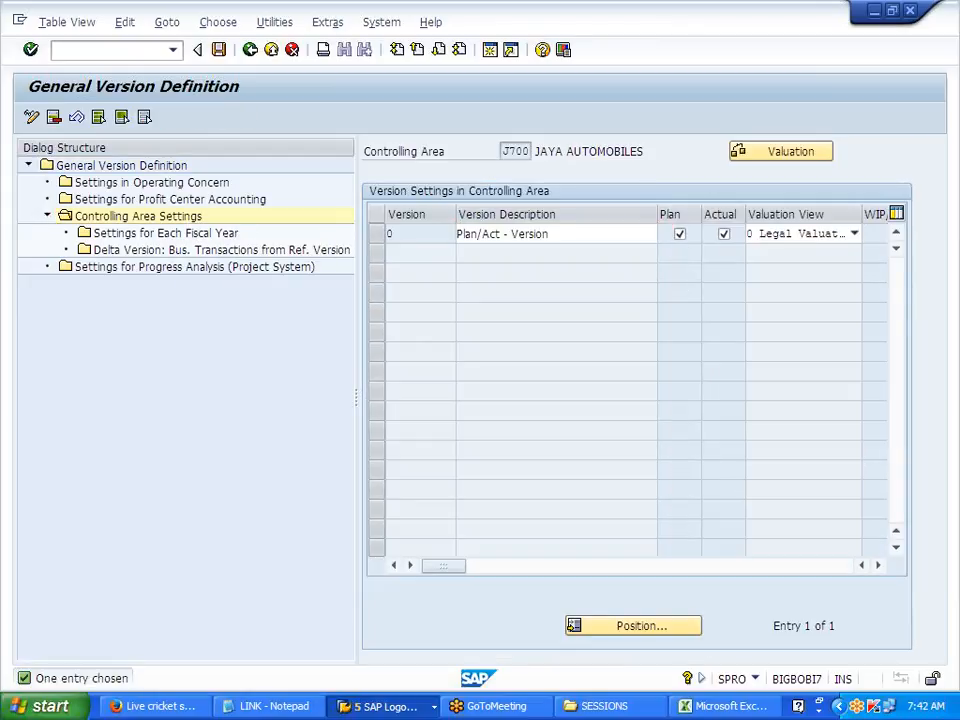
left_click(514, 151)
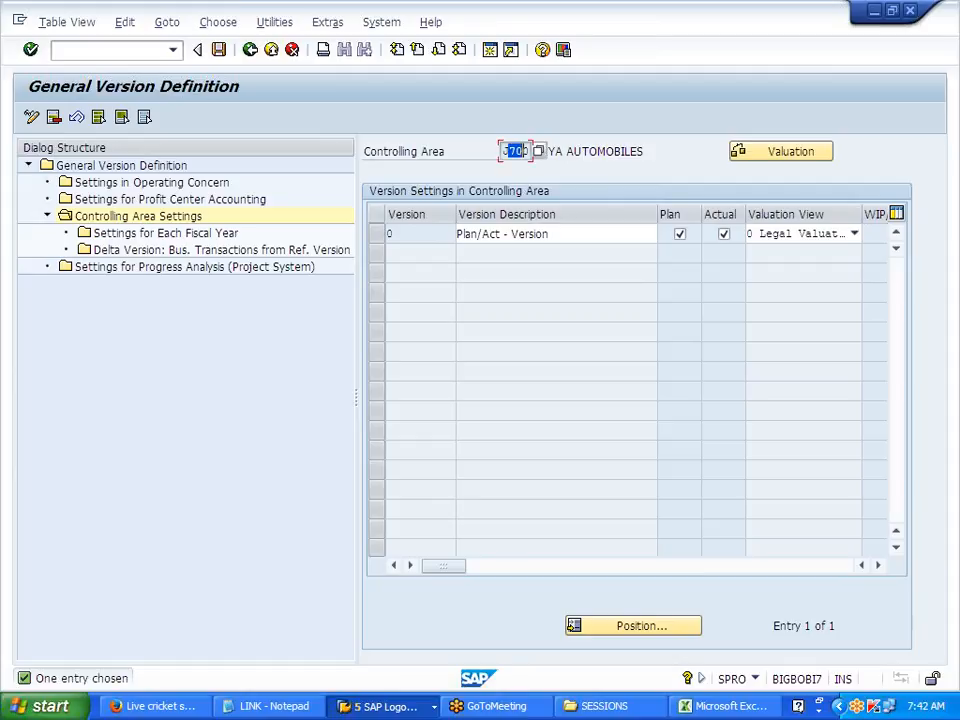
left_click(378, 240)
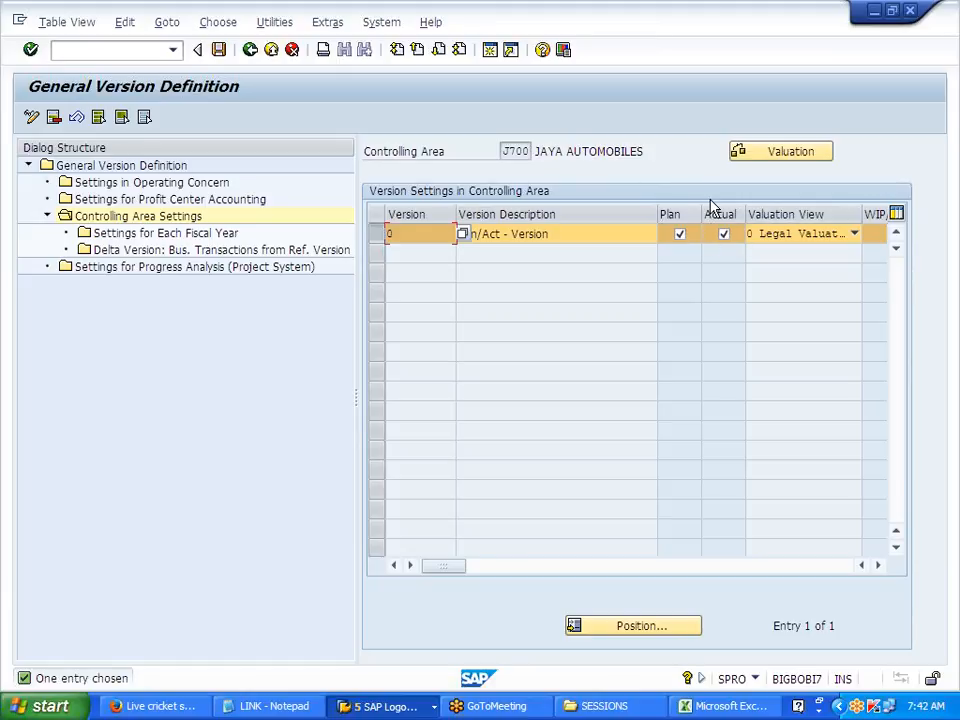
left_click(198, 236)
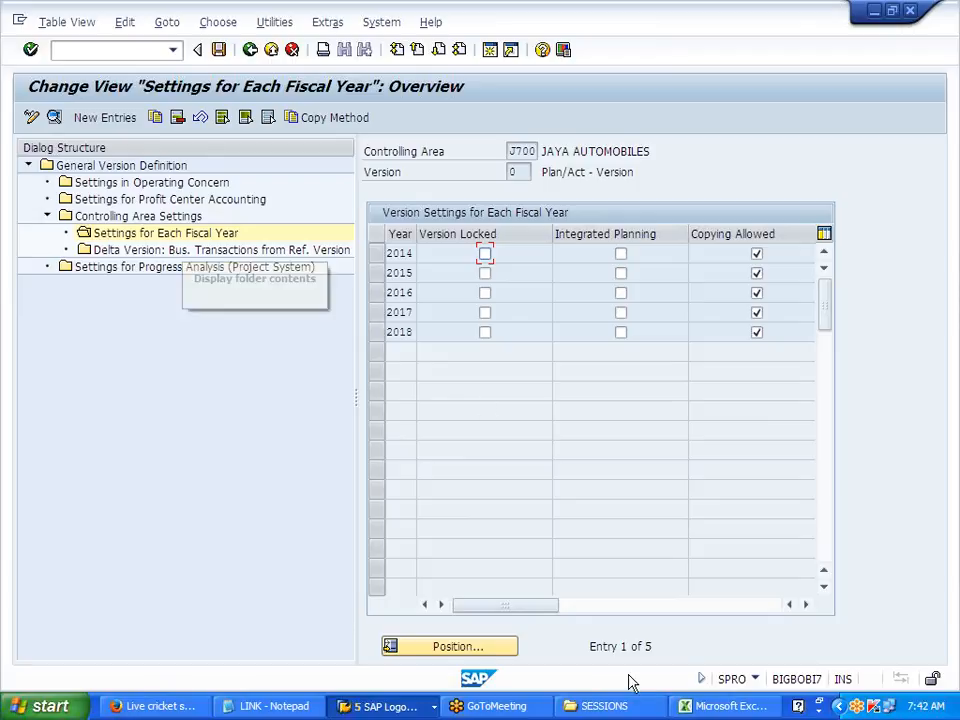
Open the detailed version settings for fiscal year 2014
left_click(693, 710)
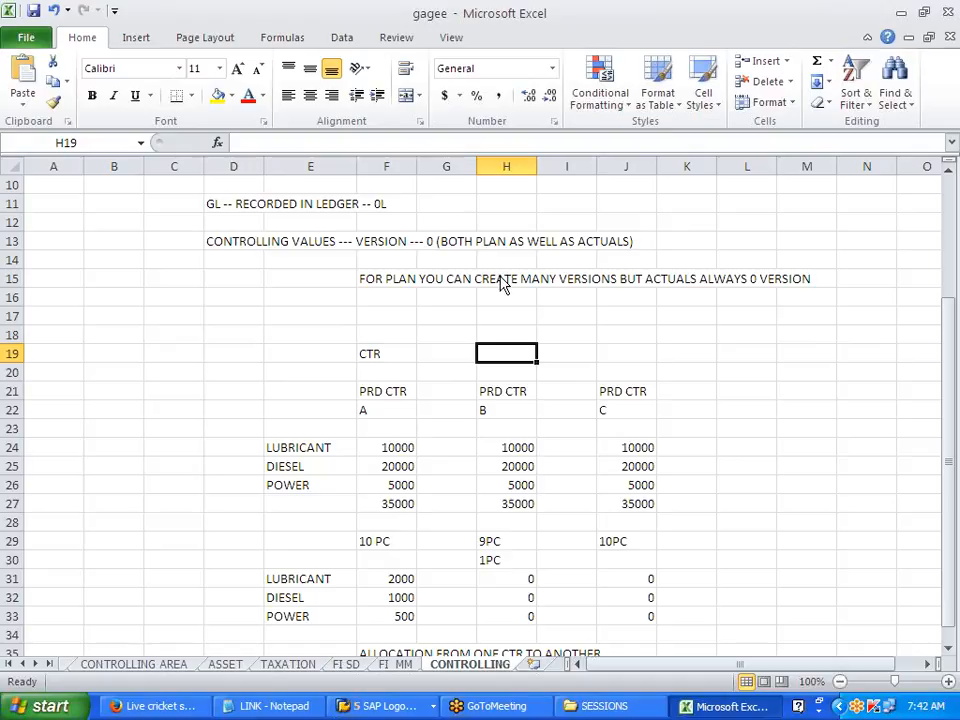
key("alt+Tab")
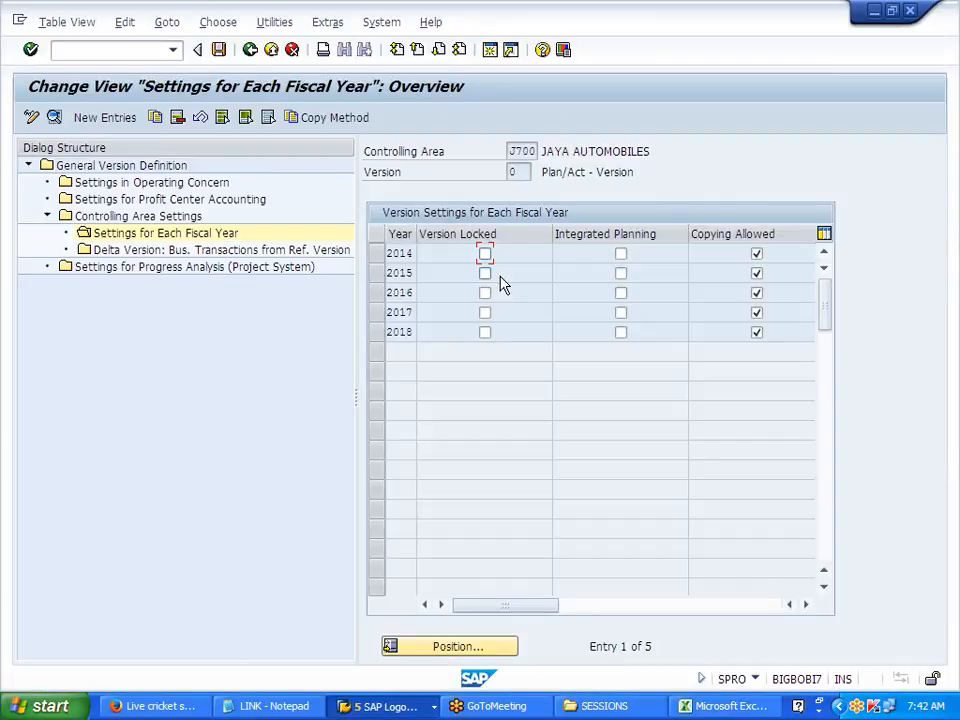
left_click_drag(387, 254, 407, 254)
left_click(407, 254)
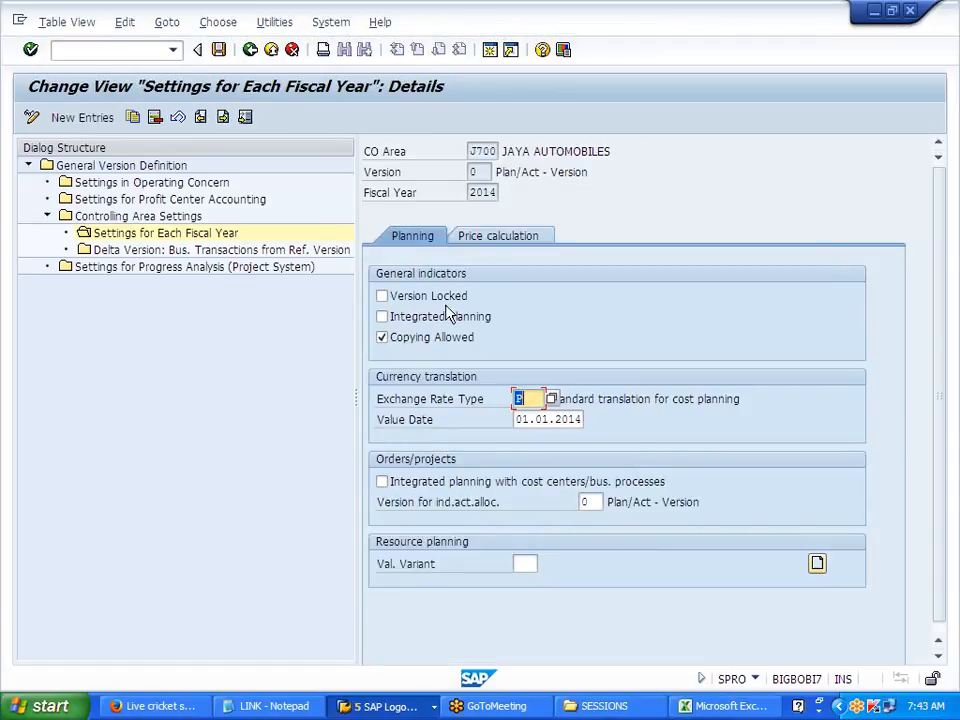
Activate Integrated Planning for fiscal year 2014 of version 0, save the settings and confirm the print output on device LP01
left_click(382, 317)
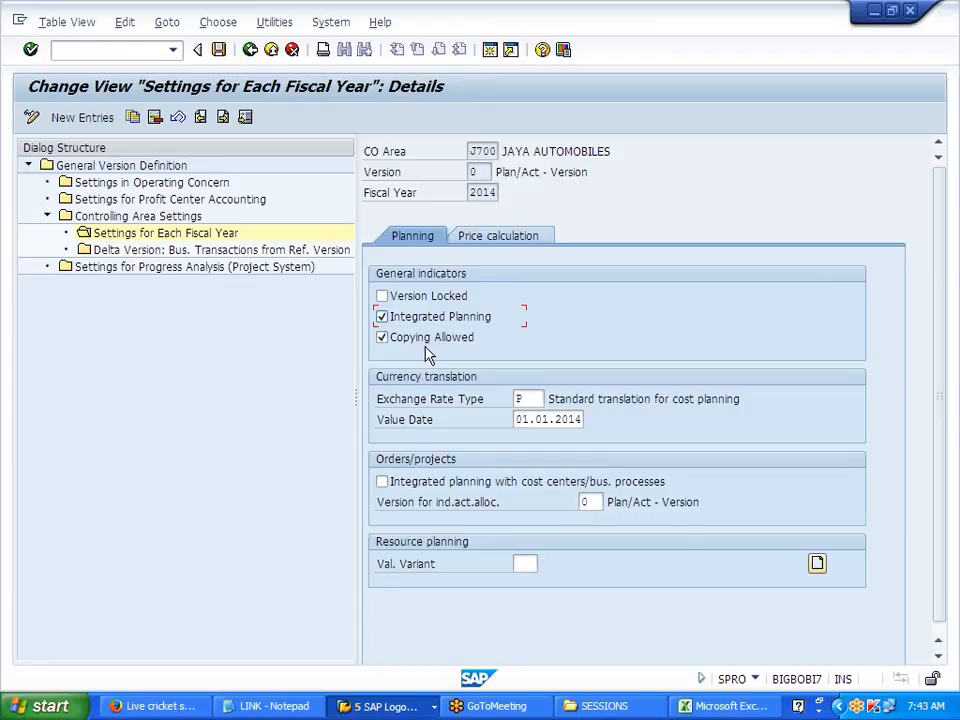
left_click(527, 399)
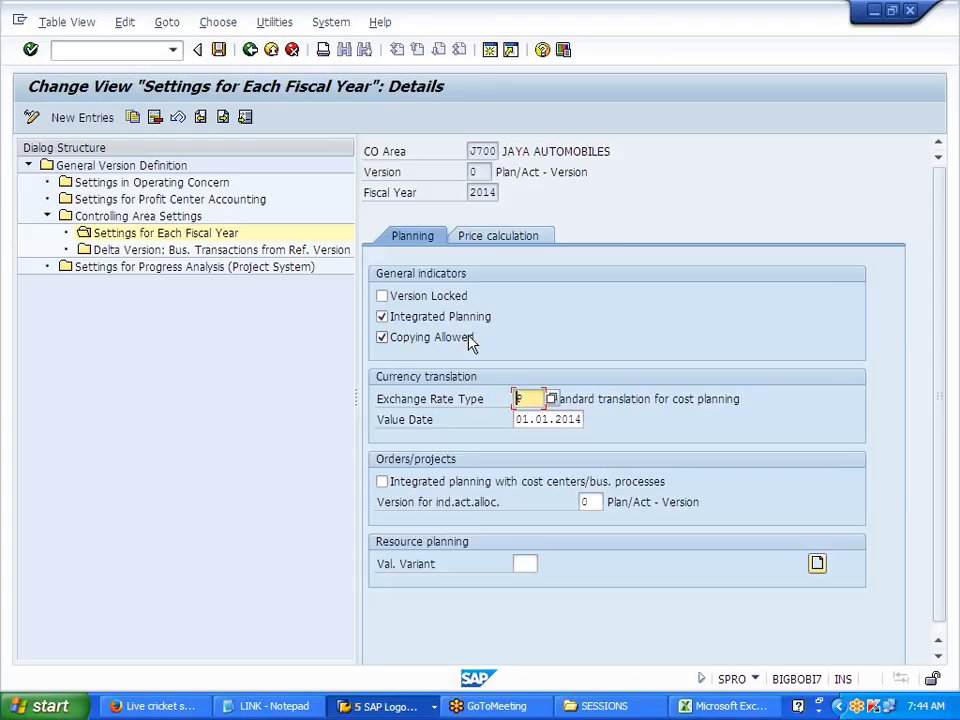
left_click(224, 57)
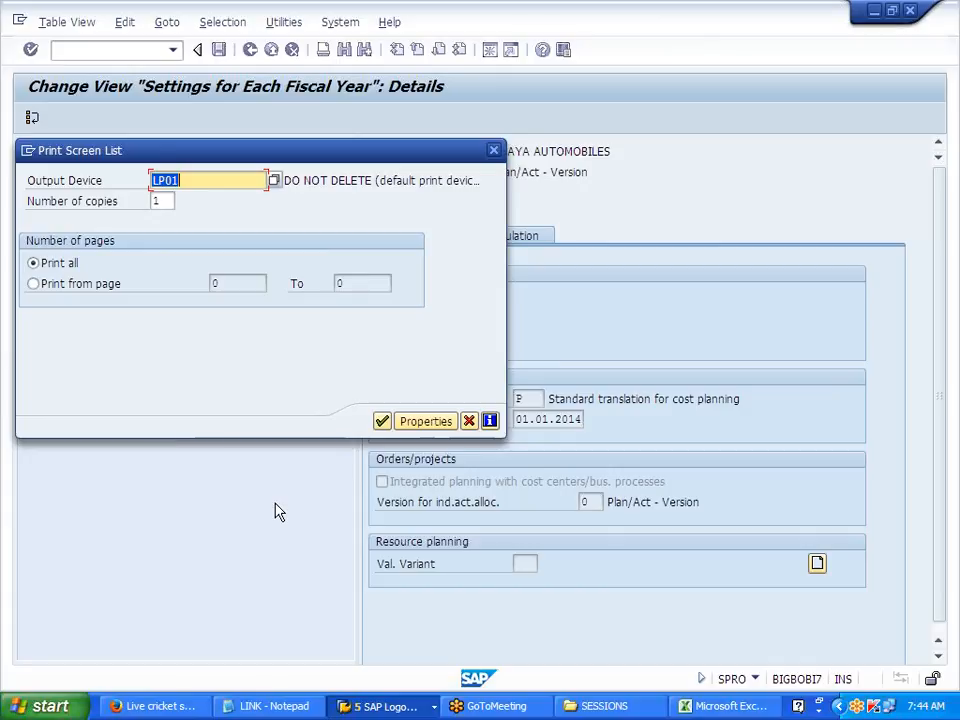
left_click(382, 421)
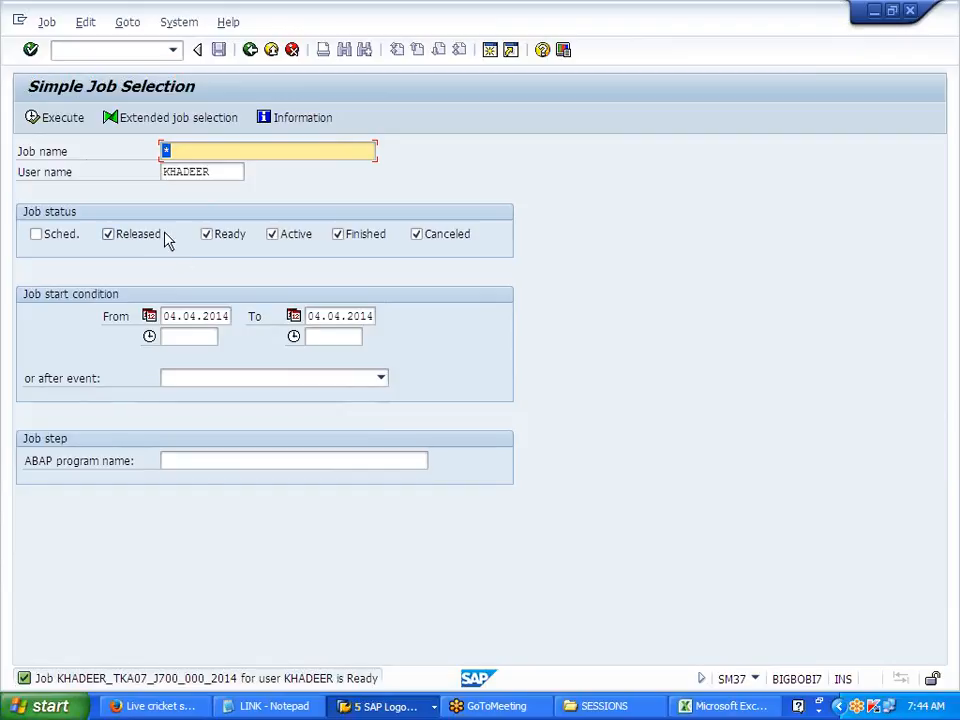
Run the job selection for 04.04.2014 and locate the TKA07 job for J700 and fiscal year 2014 in the job overview
left_click(58, 122)
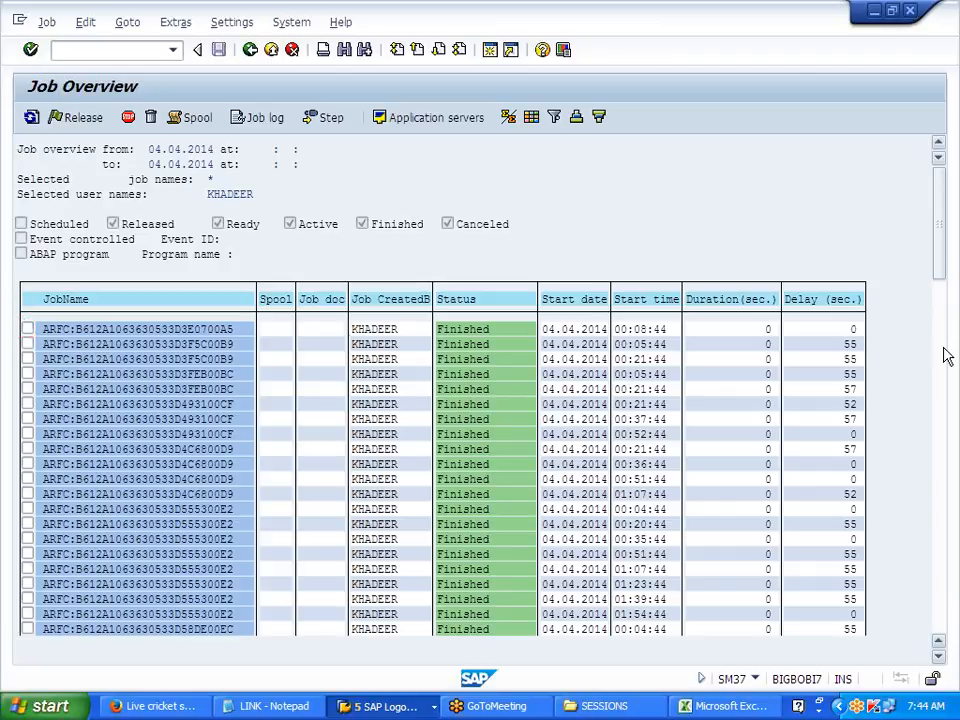
scroll(946, 357, "down", 10)
scroll(945, 606, "down", 5)
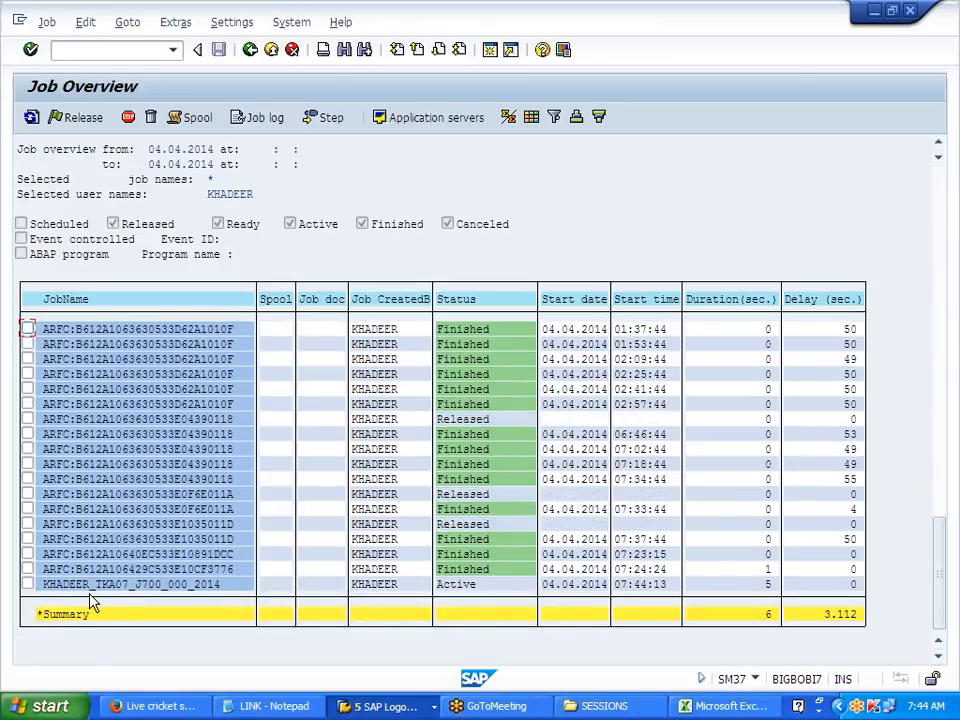
left_click_drag(44, 584, 556, 588)
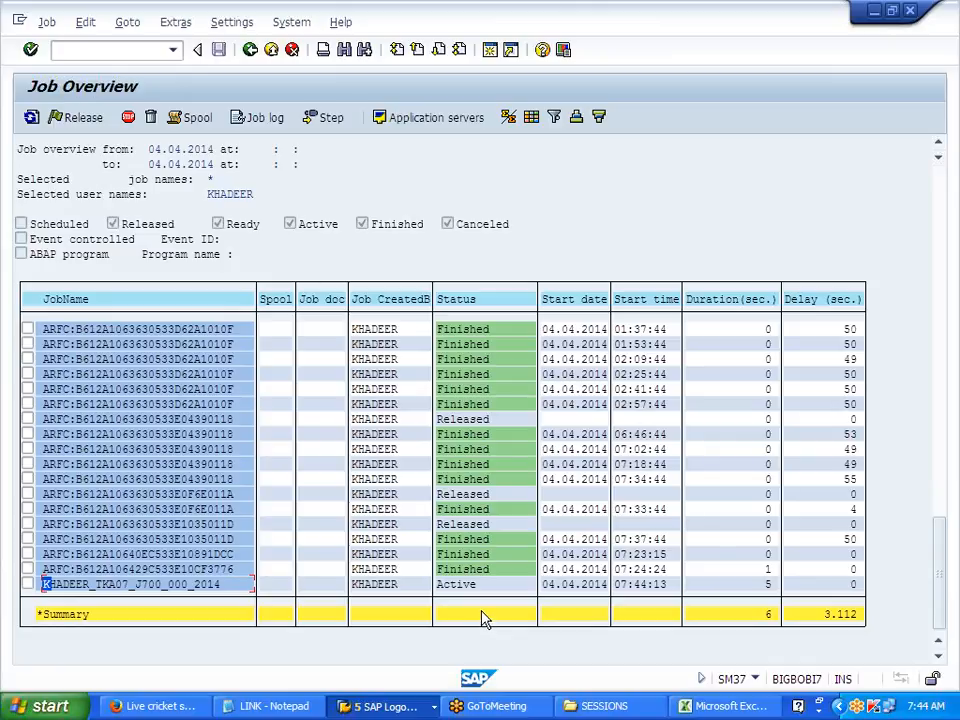
Select the TKA07 job for J700 and fiscal year 2014 in the job overview and release it
left_click(939, 47)
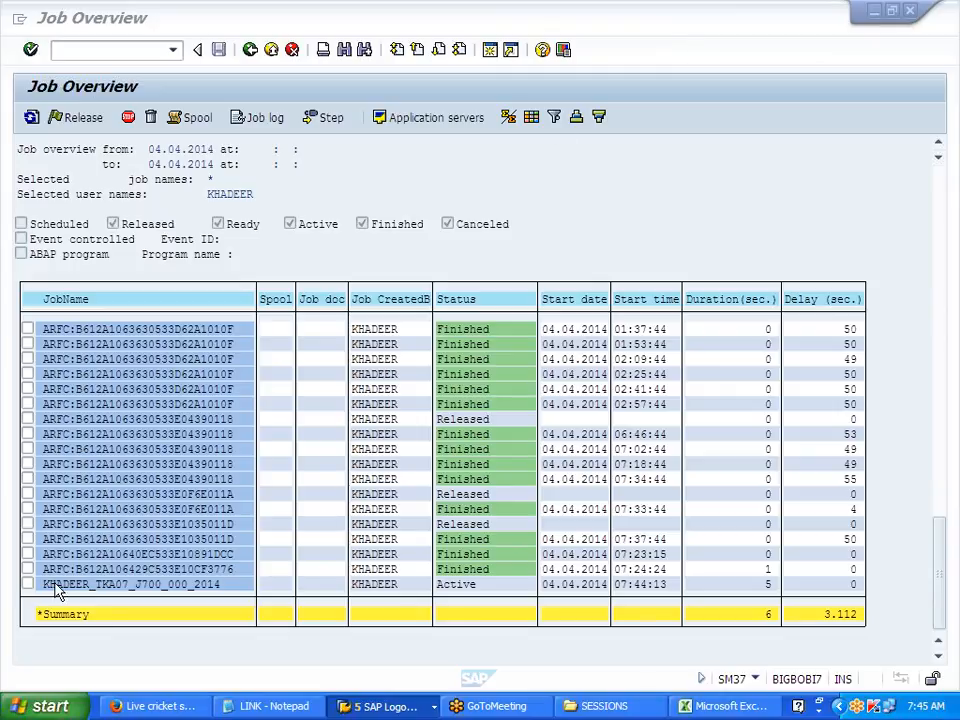
left_click_drag(42, 584, 673, 592)
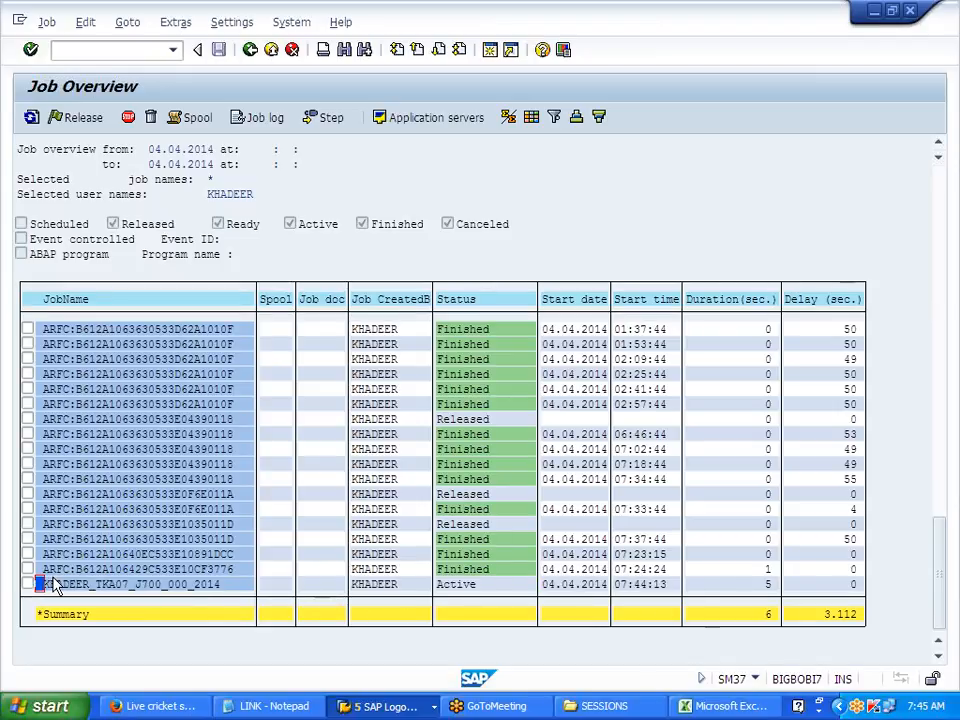
left_click_drag(38, 583, 506, 597)
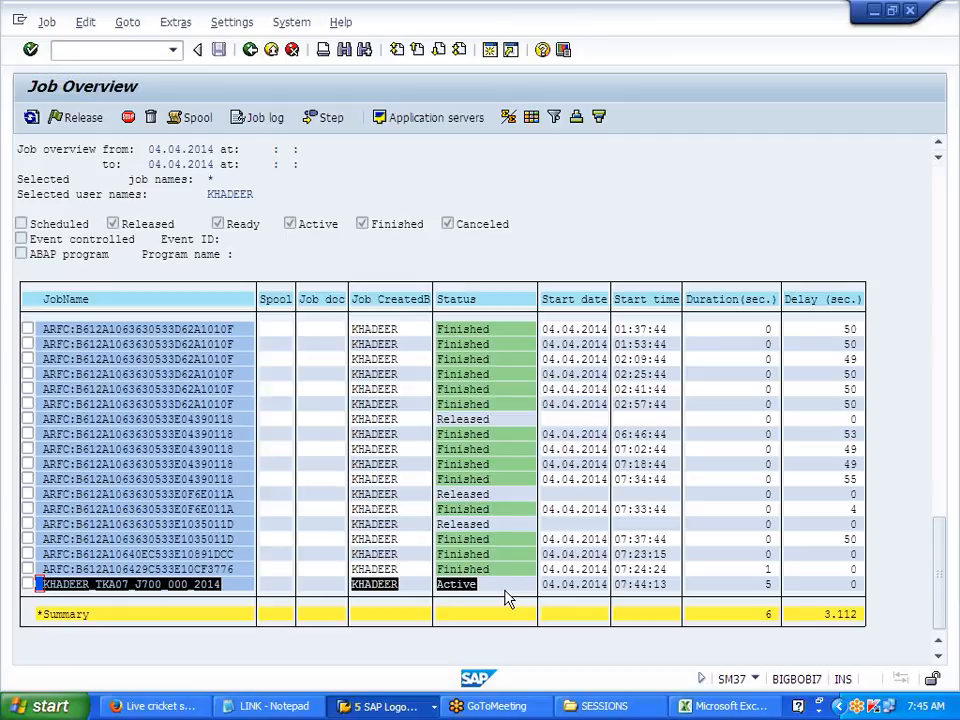
left_click(27, 583)
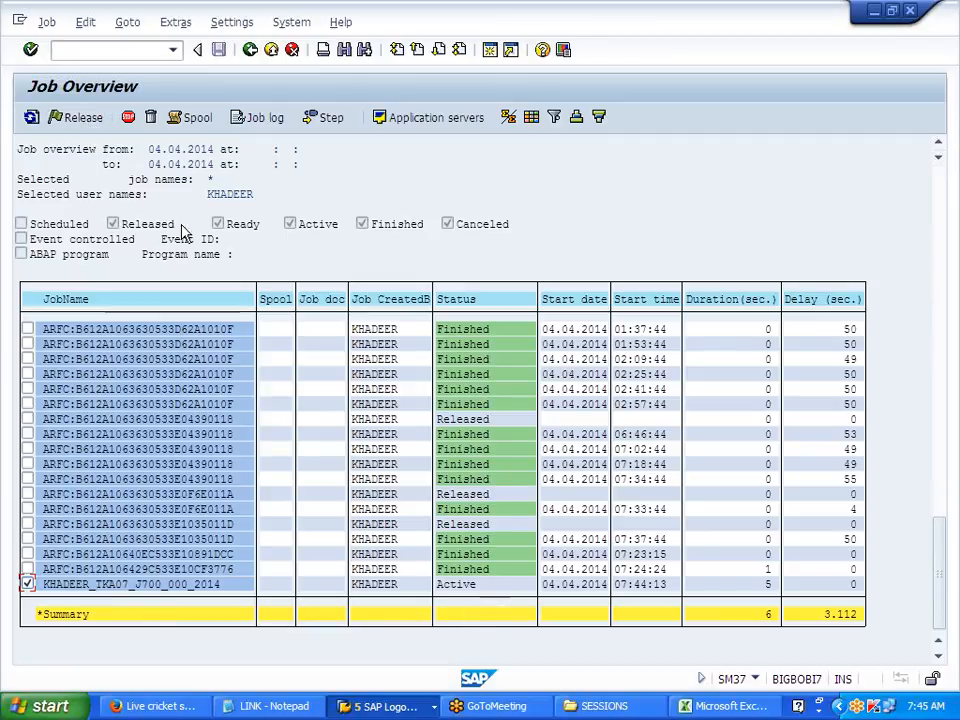
left_click(84, 120)
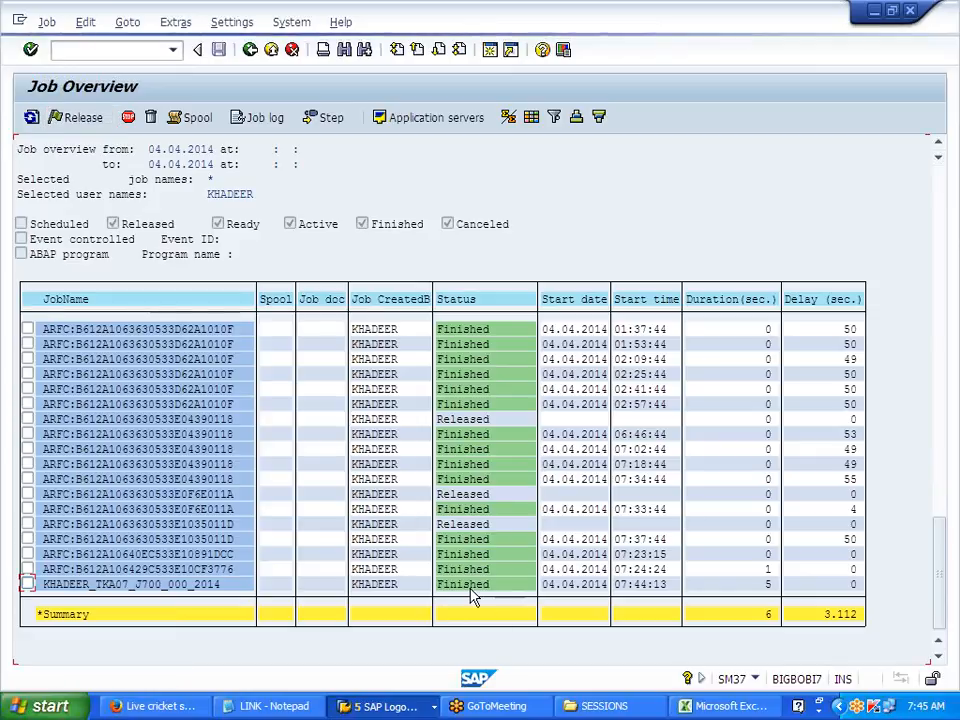
Leave the job overview and return to the SAP Easy Access screen
left_click_drag(440, 585, 530, 589)
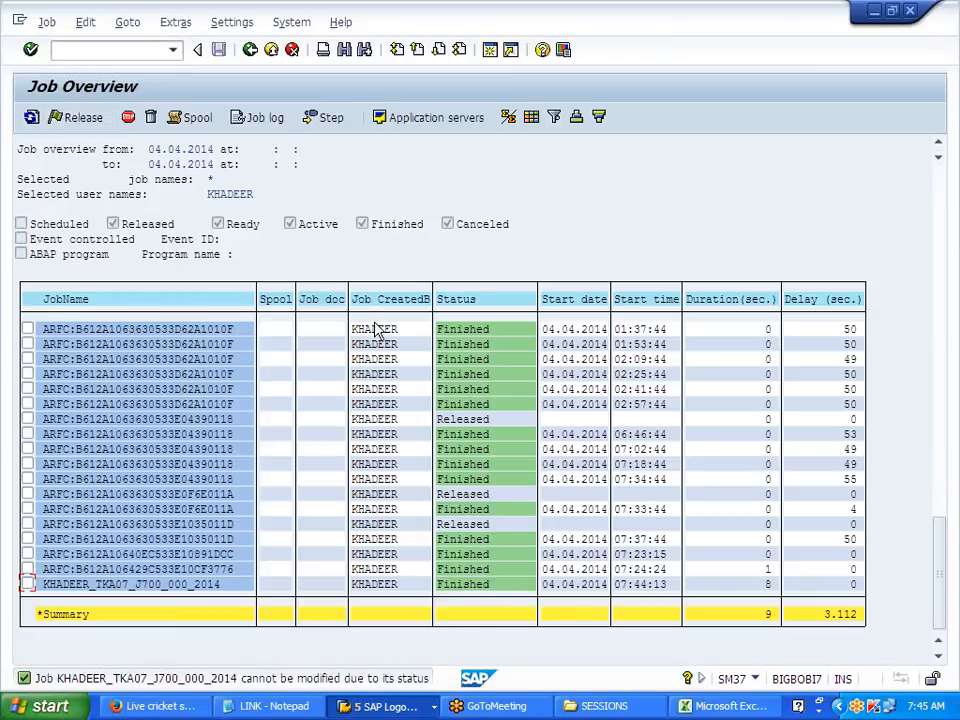
left_click(250, 50)
left_click(250, 50)
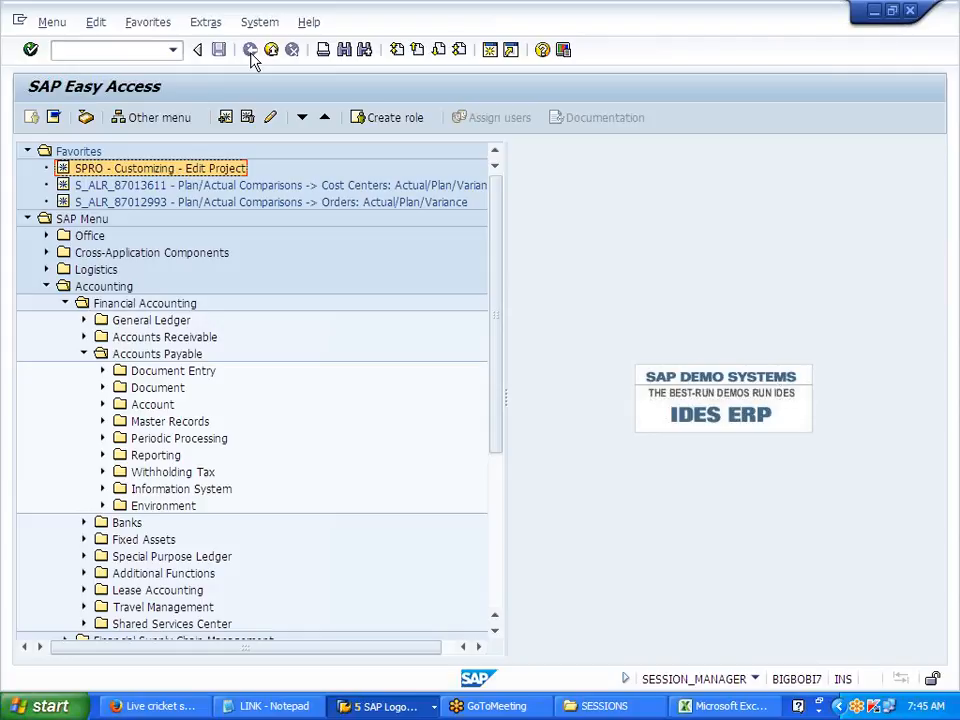
Switch to the gagee workbook in Excel and go through the LUBRICANT, DIESEL and POWER rows on the CONTROLLING sheet
left_click(742, 706)
scroll(517, 512, "down", 7)
scroll(510, 510, "up", 4)
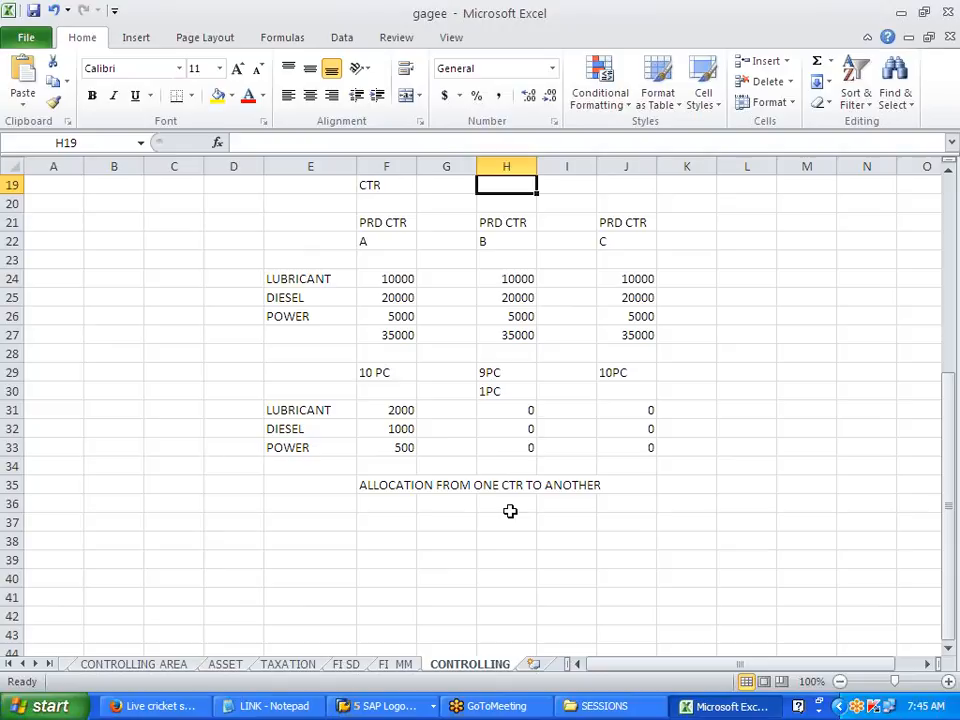
left_click(286, 279)
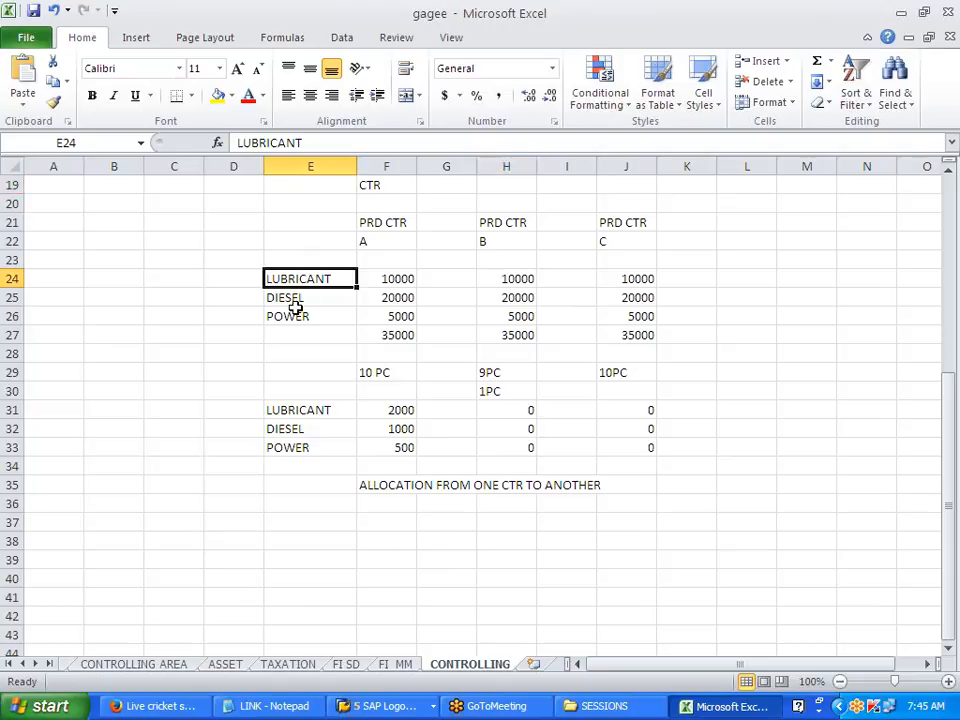
left_click(296, 300)
left_click(303, 318)
Enter GL in cells D24, D25 and D26, beside LUBRICANT, DIESEL and POWER
left_click(242, 280)
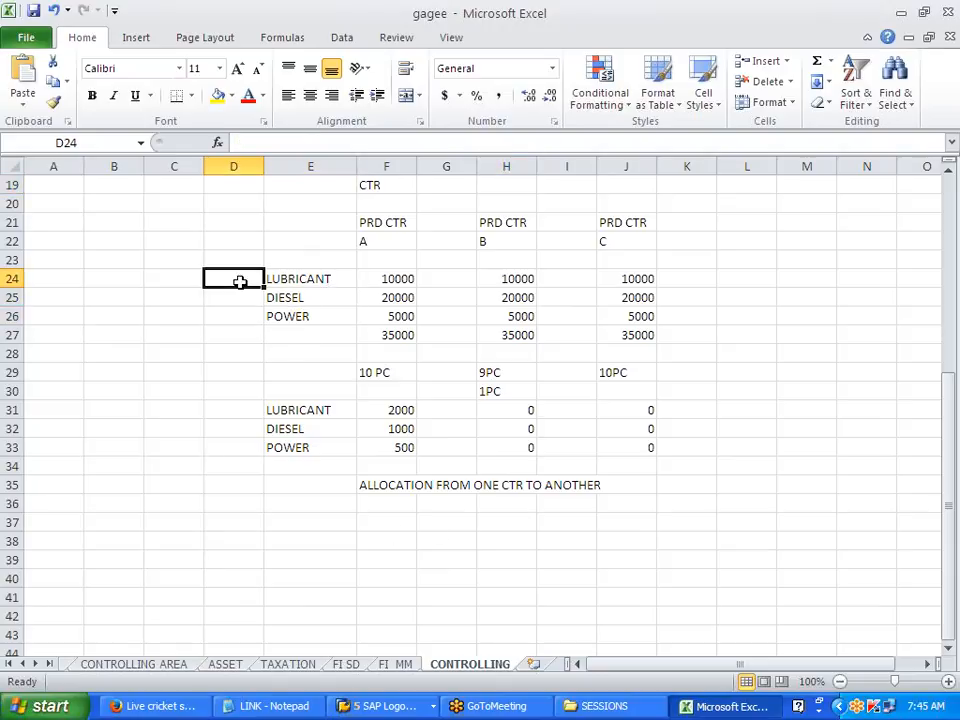
type("GL")
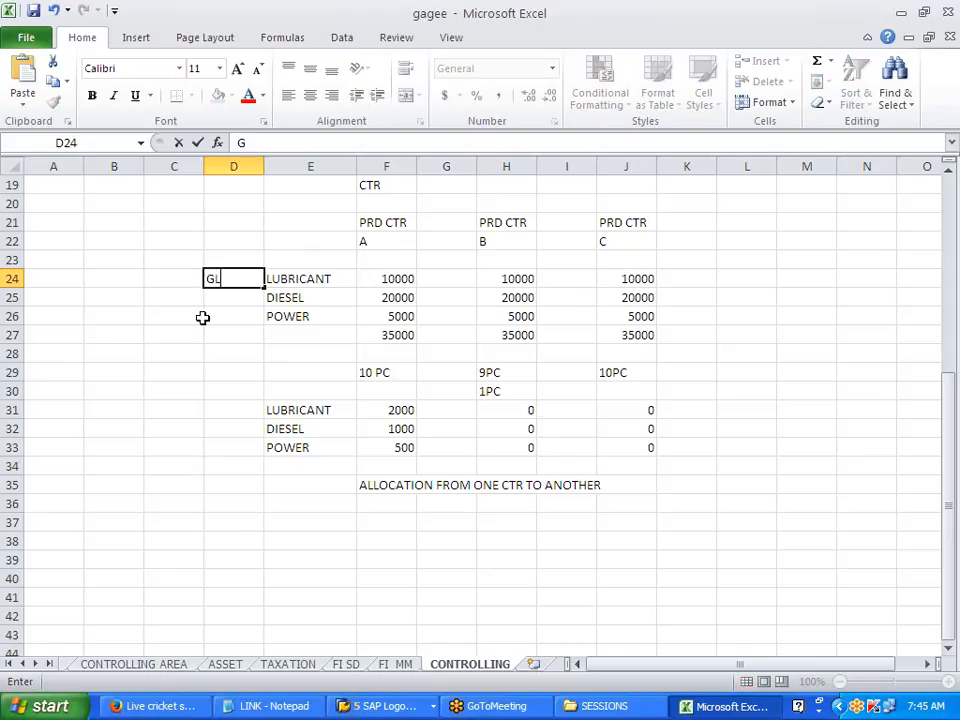
key("Return")
type("GL")
key("Return")
type("GL")
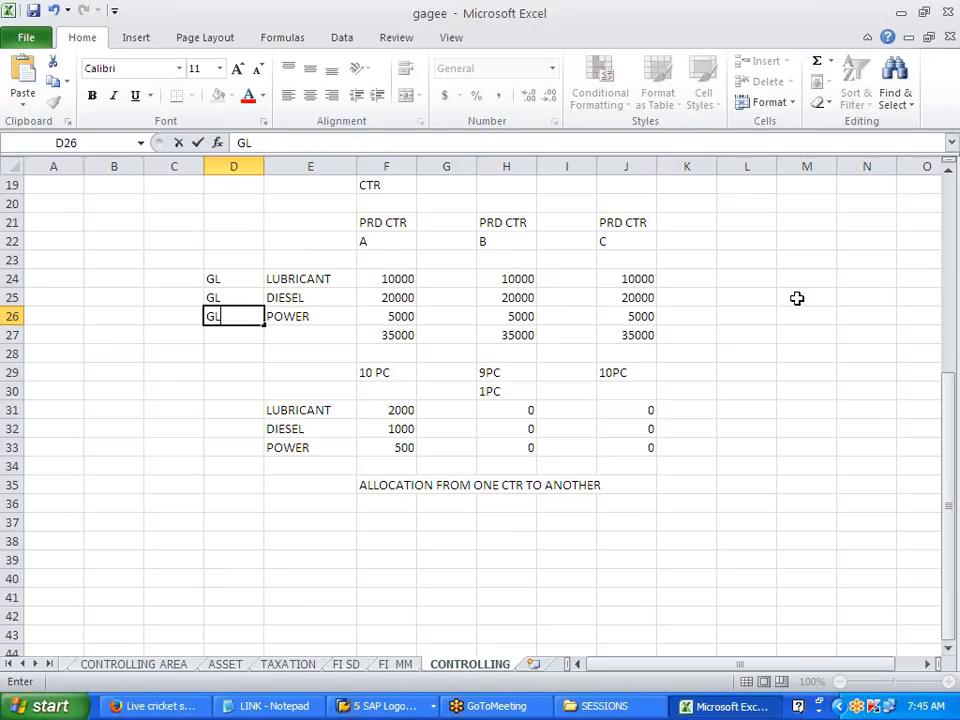
left_click(164, 415)
Move the three GL entries from D24:D26 to C24:C26
left_click_drag(206, 257, 214, 309)
left_click(250, 258)
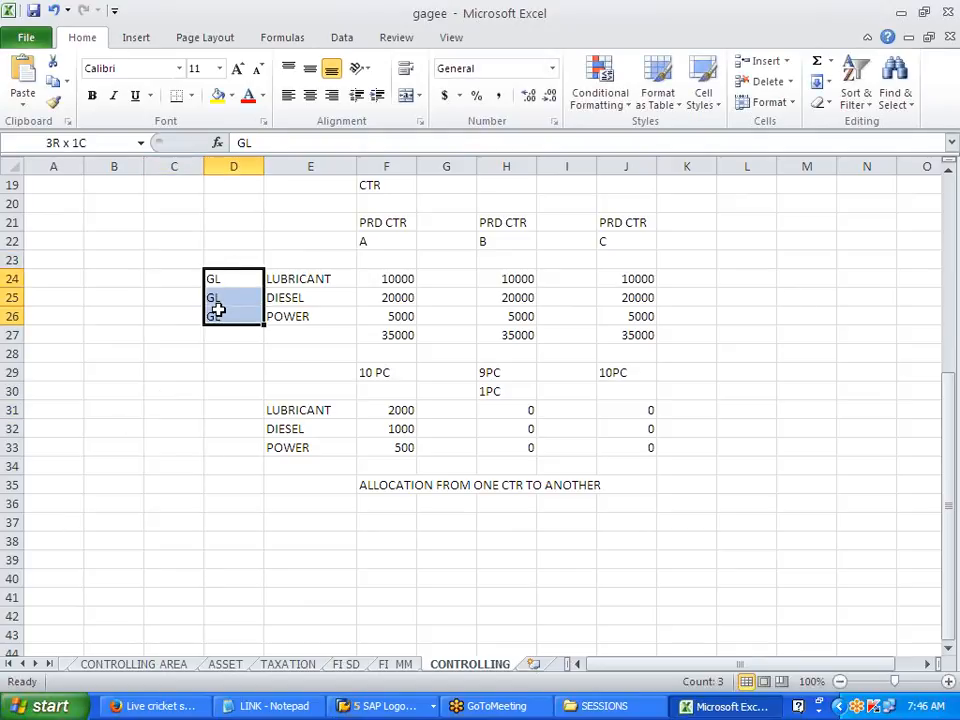
key("ctrl+x")
left_click(186, 279)
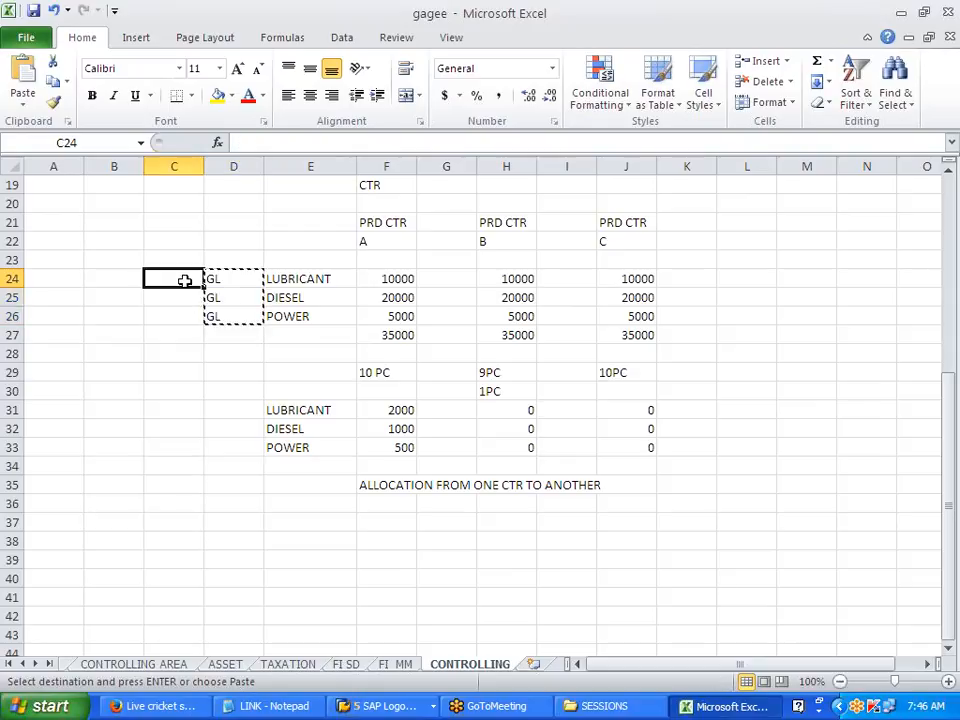
key("ctrl+v")
Enter the heading FI in cell C23, above the GL entries
left_click(180, 262)
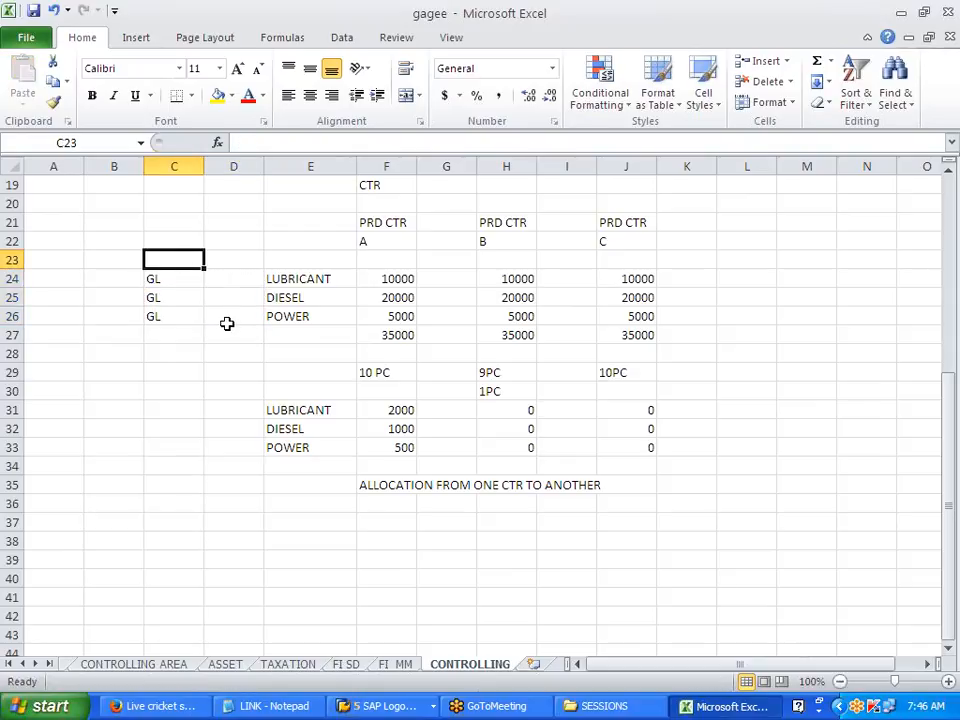
type("FI")
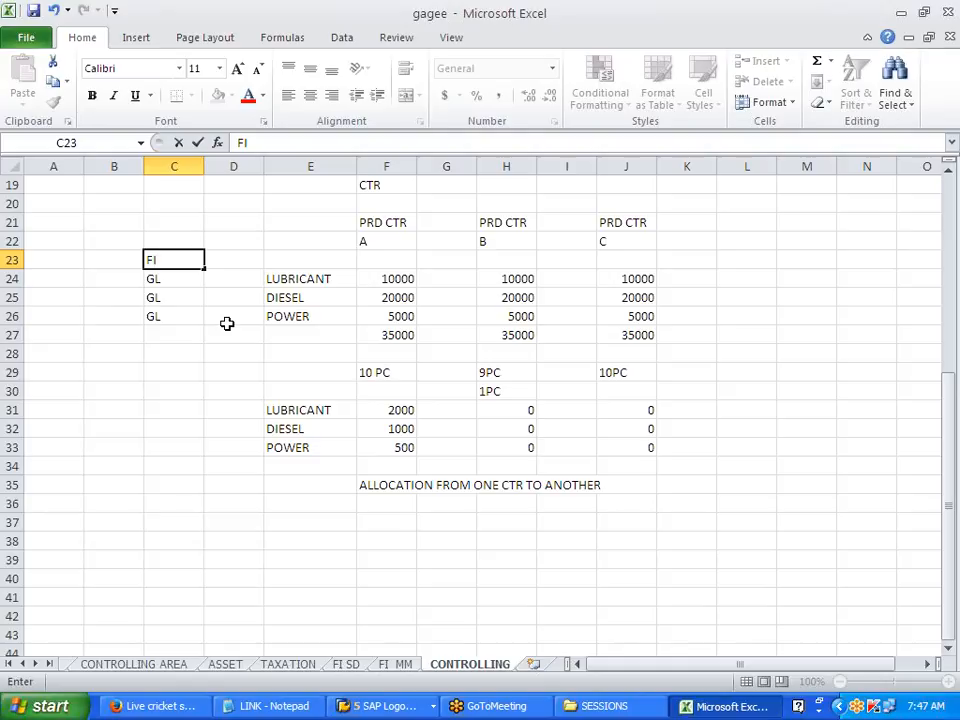
left_click(181, 424)
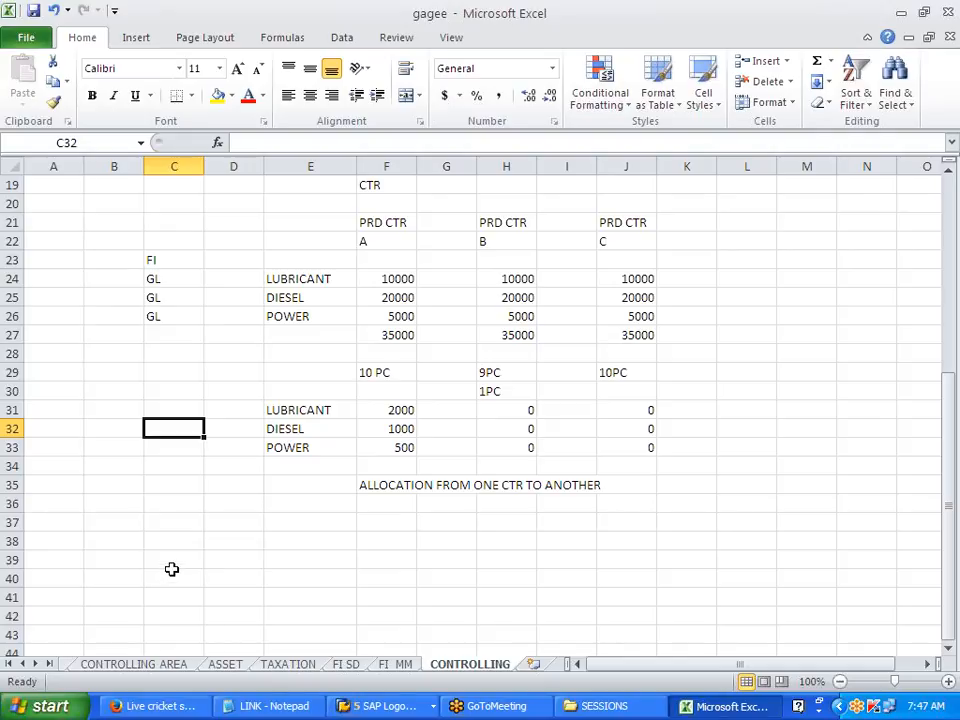
left_click_drag(171, 574, 171, 566)
Move the FI heading and its three GL entries from C23:C26 to B23:B26
left_click(175, 261)
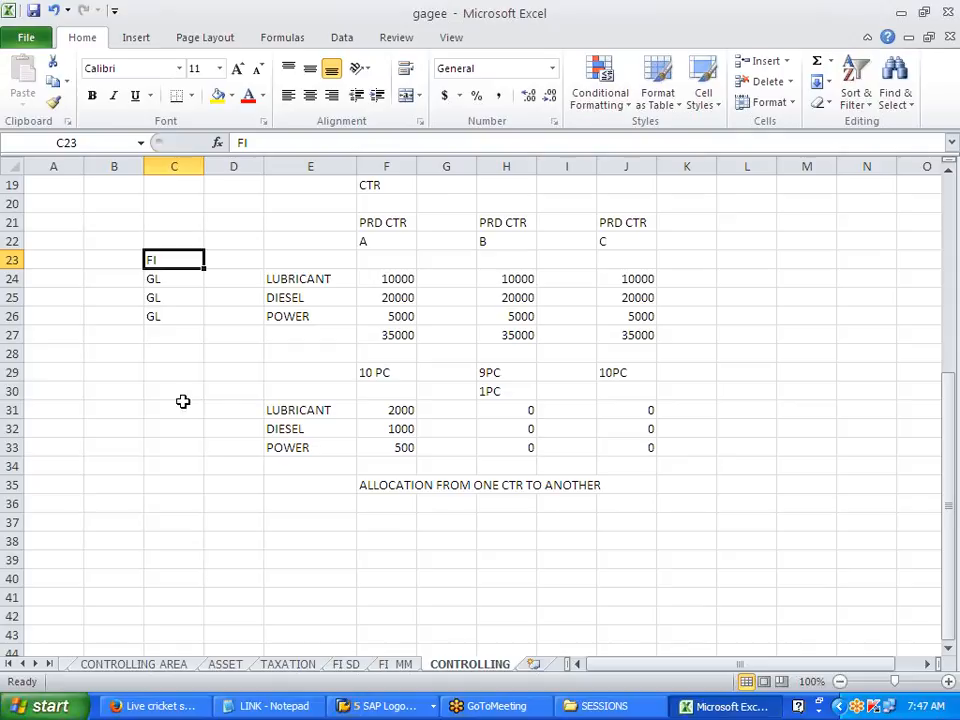
left_click_drag(174, 259, 171, 316)
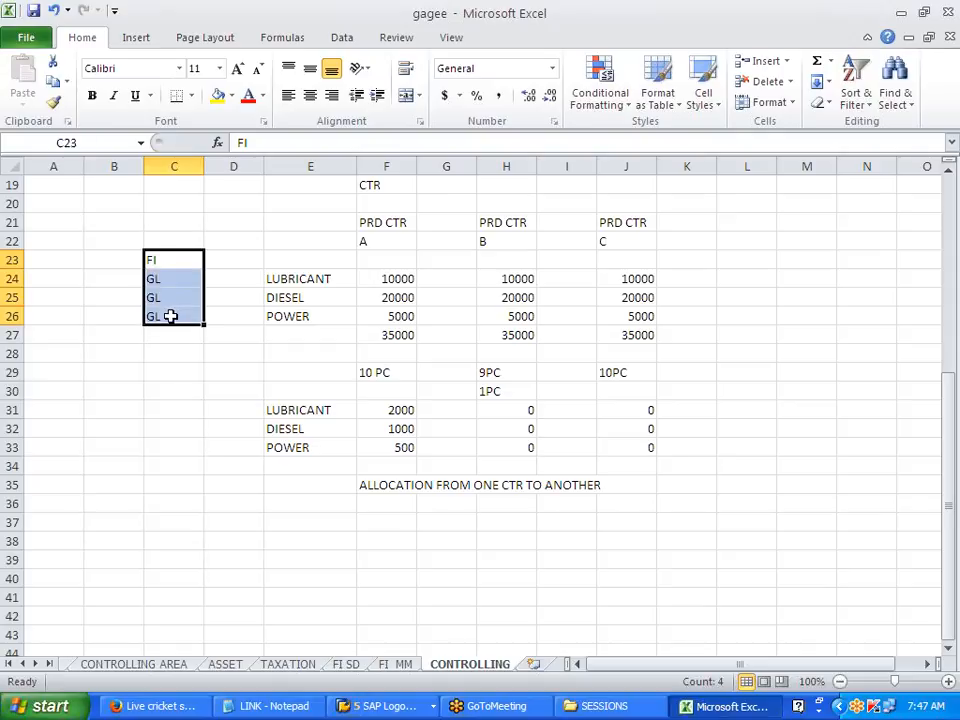
key("ctrl+c")
left_click(118, 259)
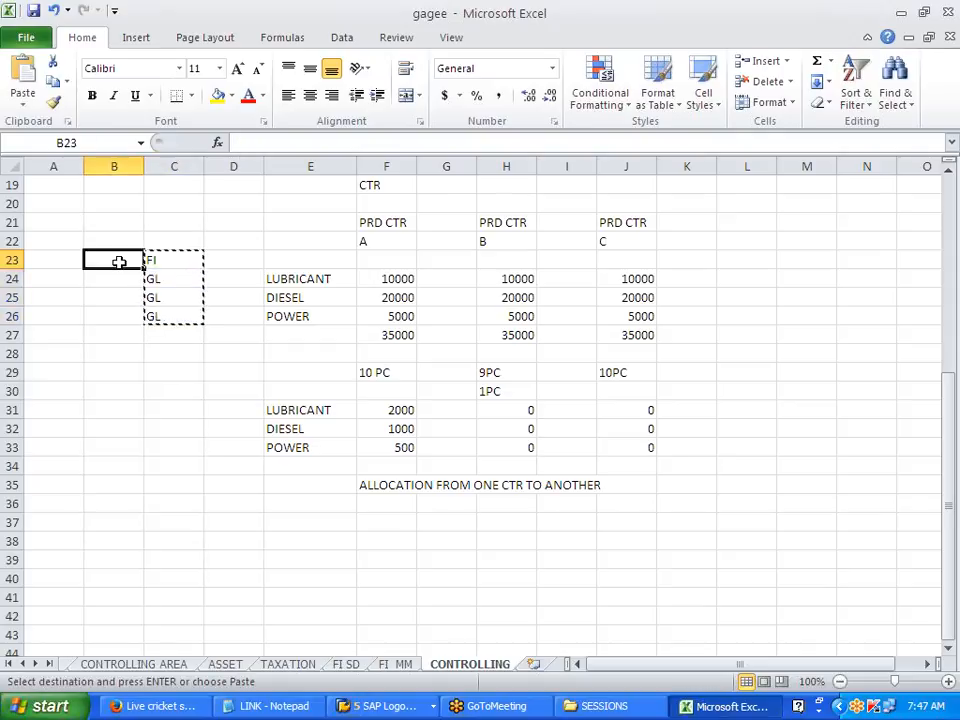
key("Return")
left_click(162, 370)
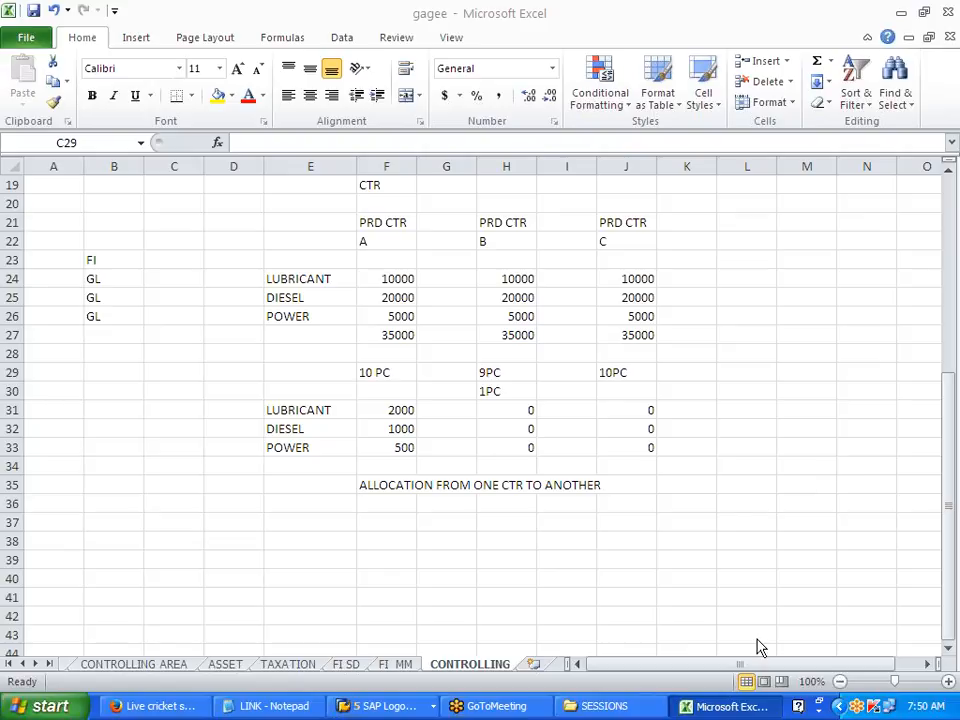
left_click(553, 586)
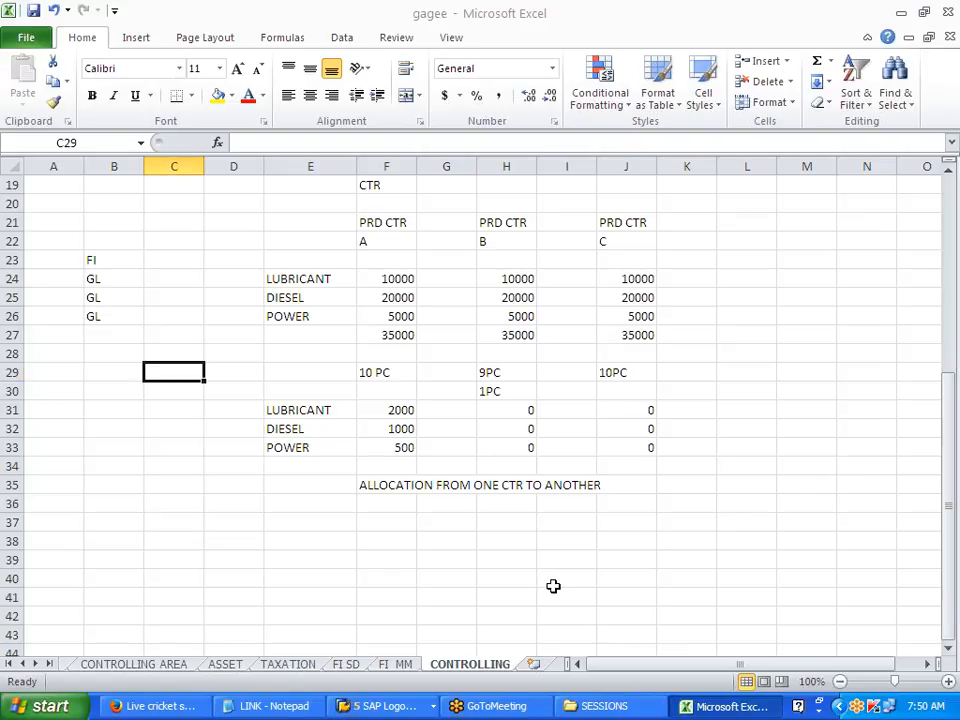
left_click(791, 446)
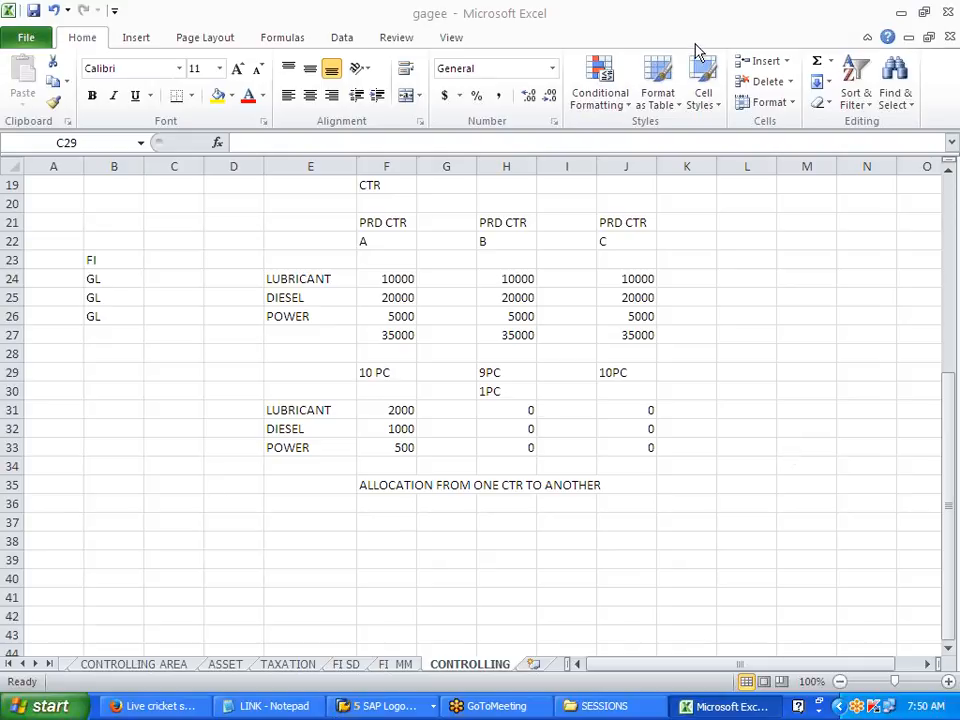
left_click(702, 559)
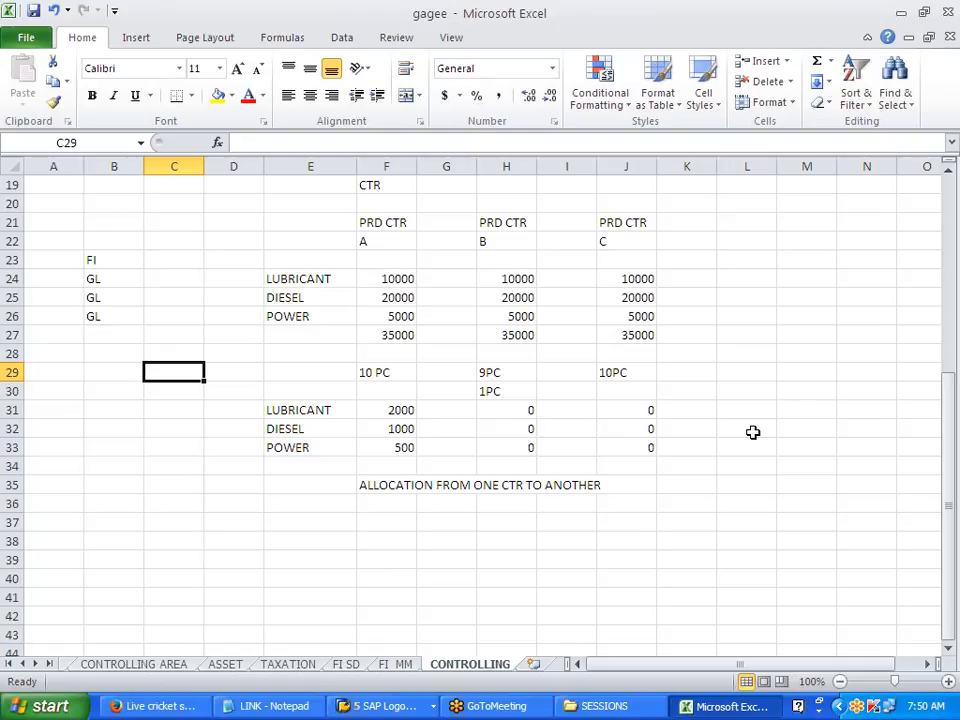
left_click(722, 562)
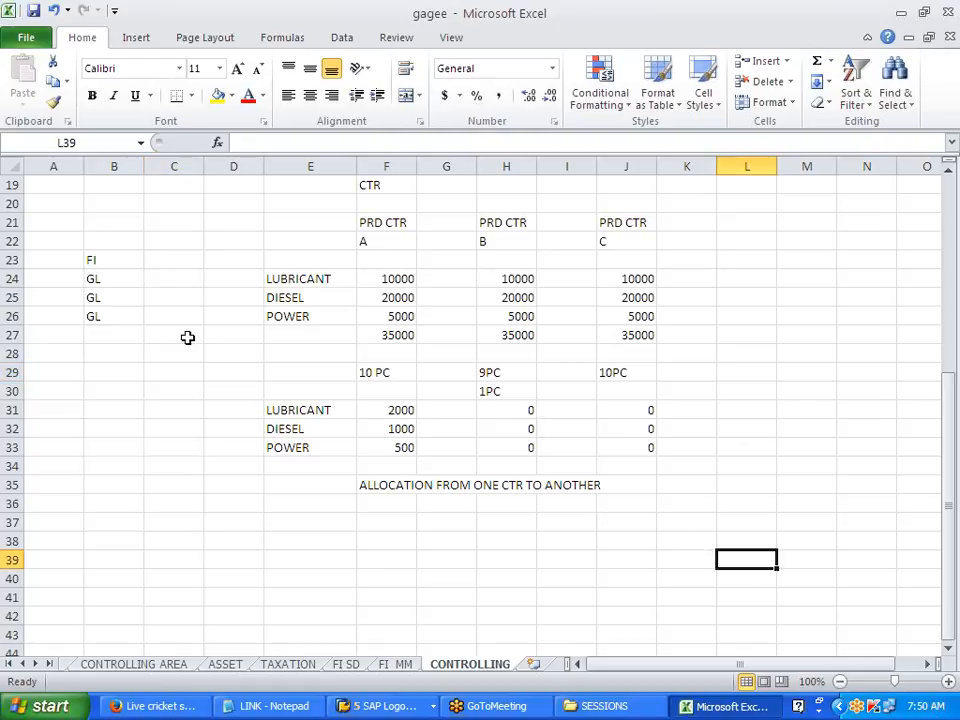
Examine the FI heading and GL entries alongside the LUBRICANT, DIESEL and POWER items
left_click_drag(101, 261, 101, 315)
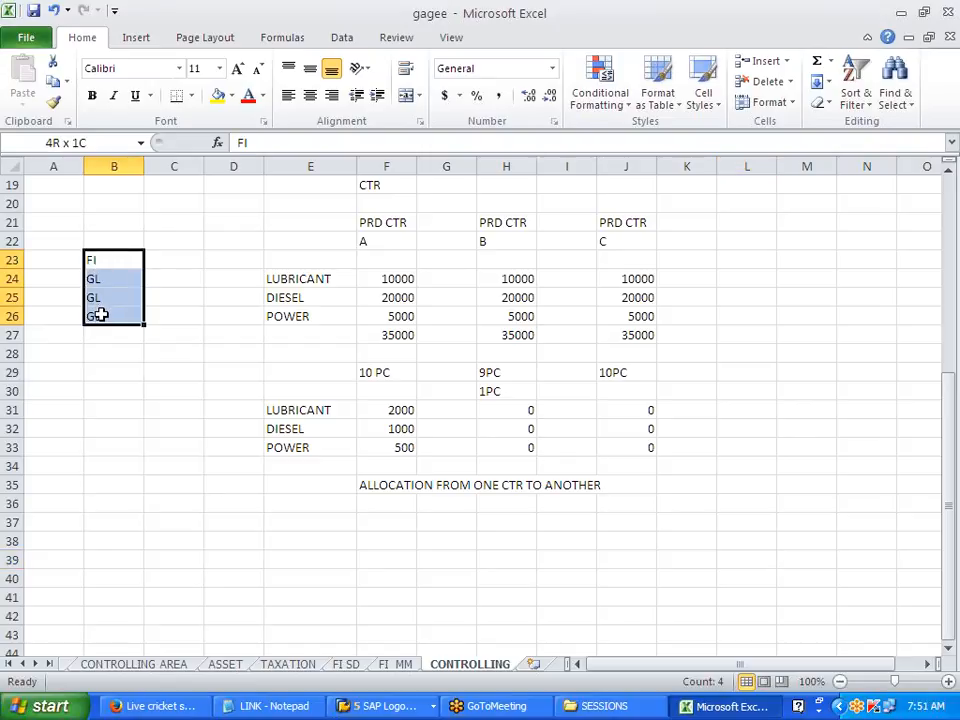
left_click(287, 281)
left_click(287, 300)
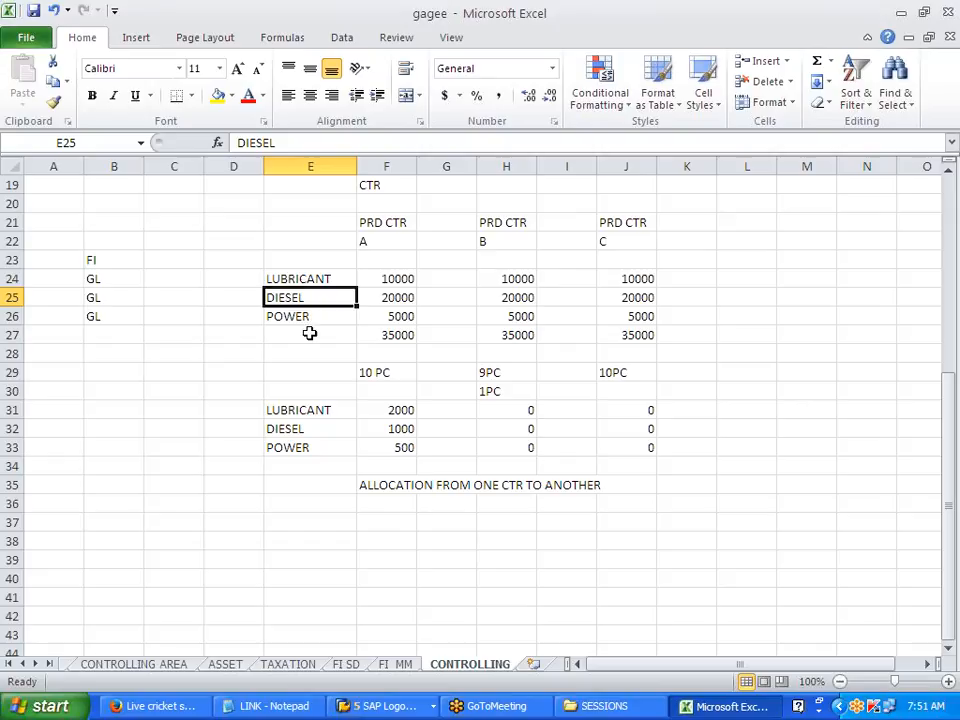
left_click(304, 317)
left_click_drag(118, 278, 109, 316)
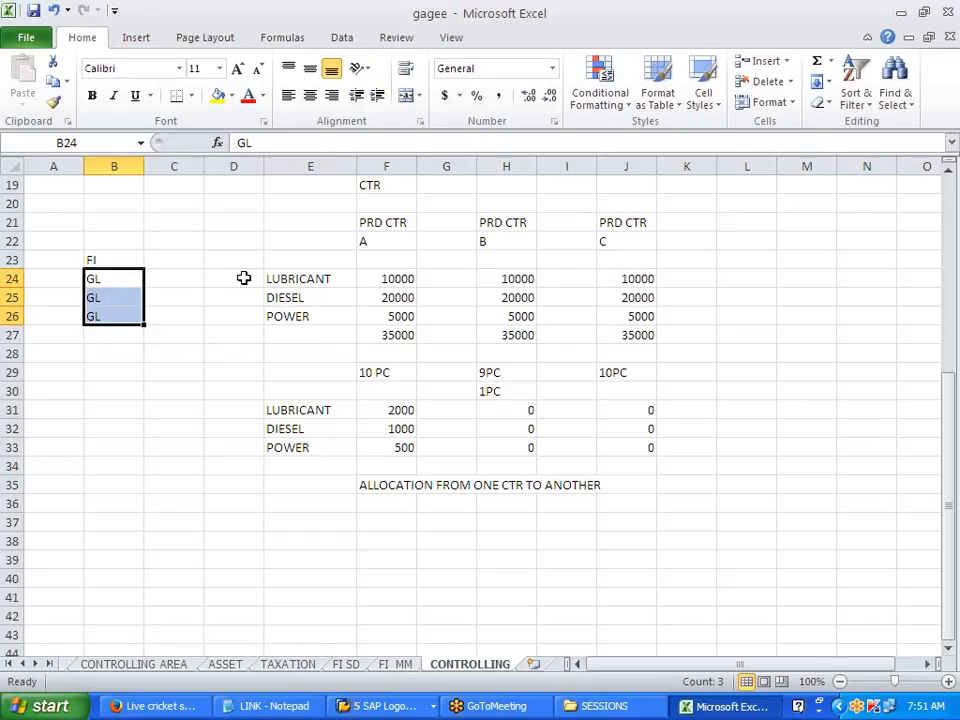
left_click(114, 261)
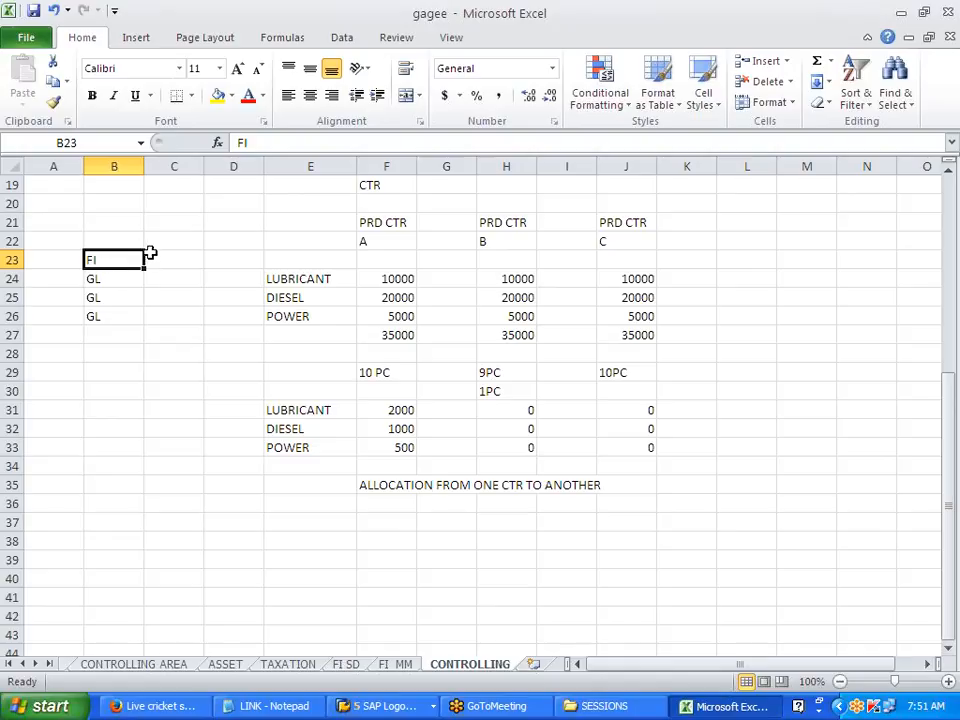
Enter the heading CO in cell D23 and the heading VALUES in cell C23
left_click(222, 261)
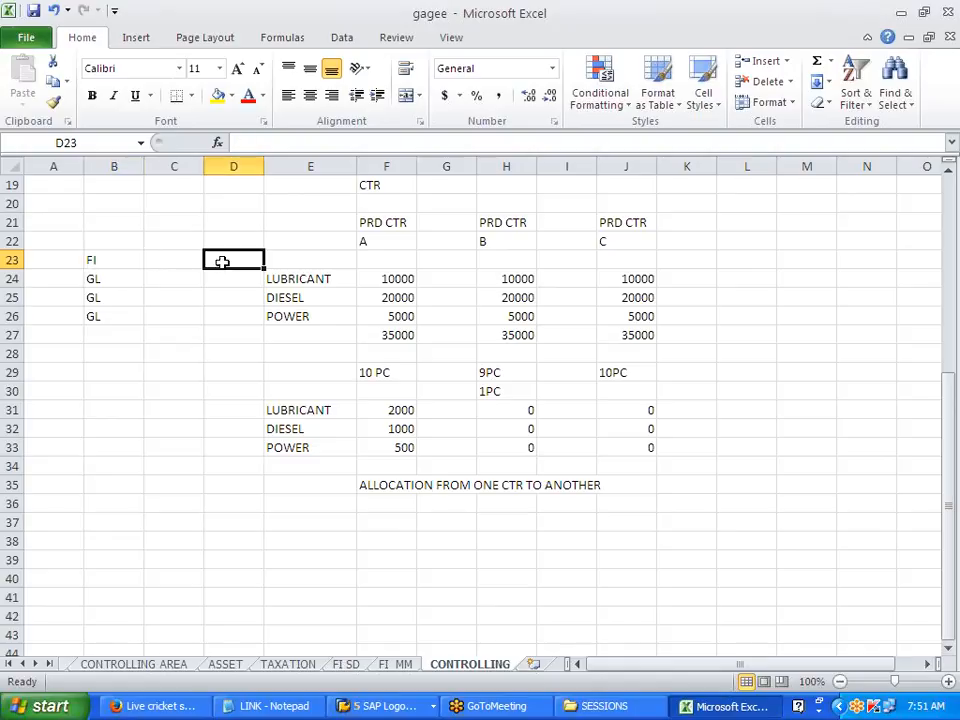
type("CO")
left_click(171, 264)
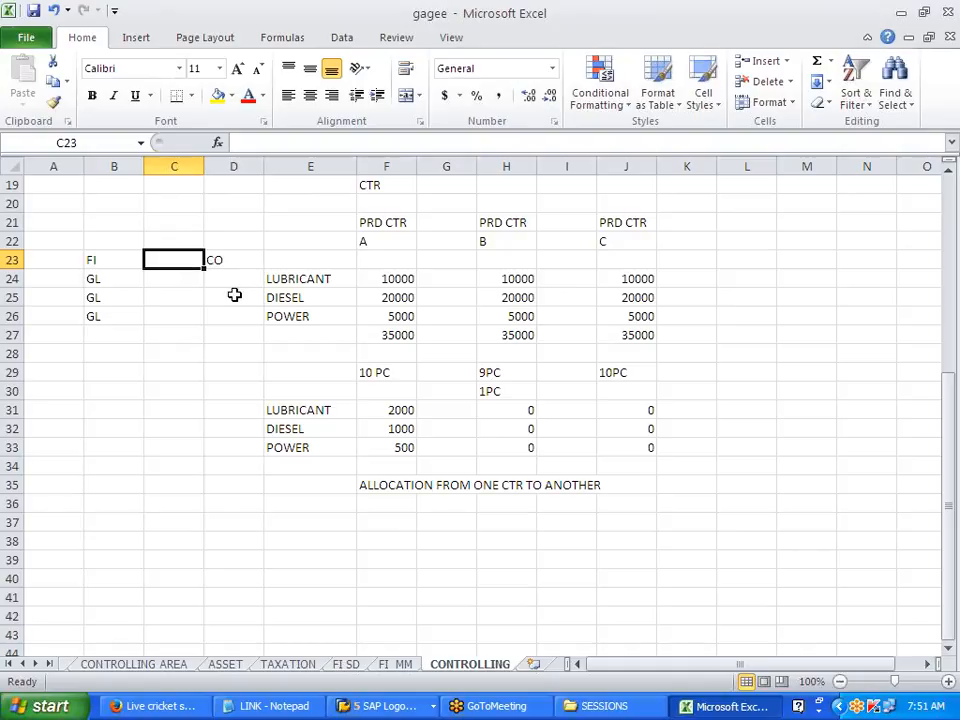
type("VALUES")
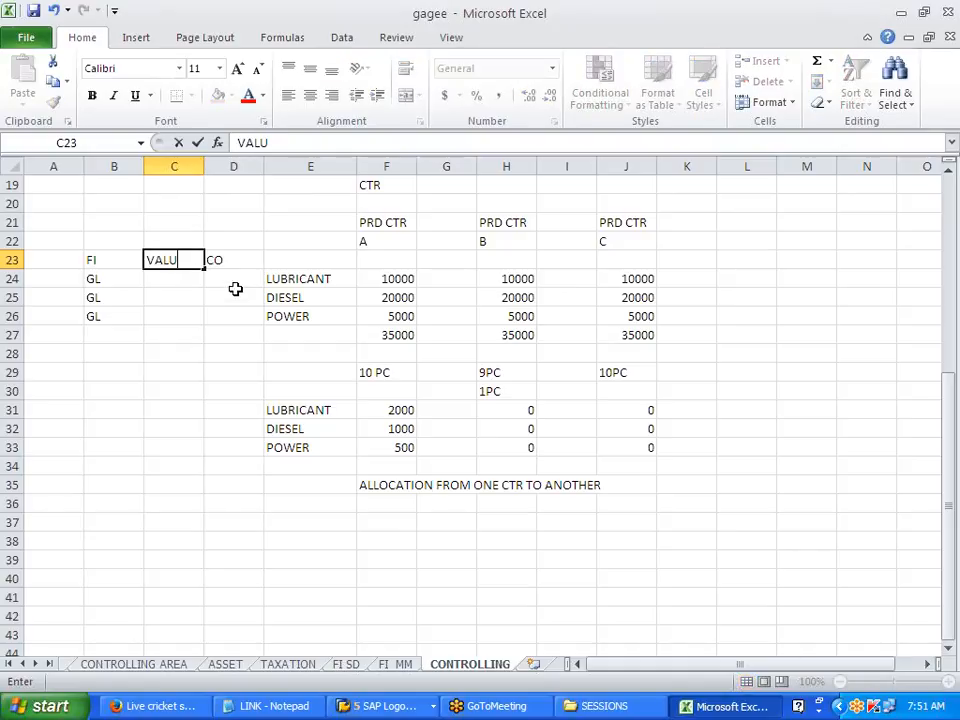
Copy production center A's amounts from F24:F26 into C24:C26, under the VALUES heading
left_click_drag(399, 278, 397, 330)
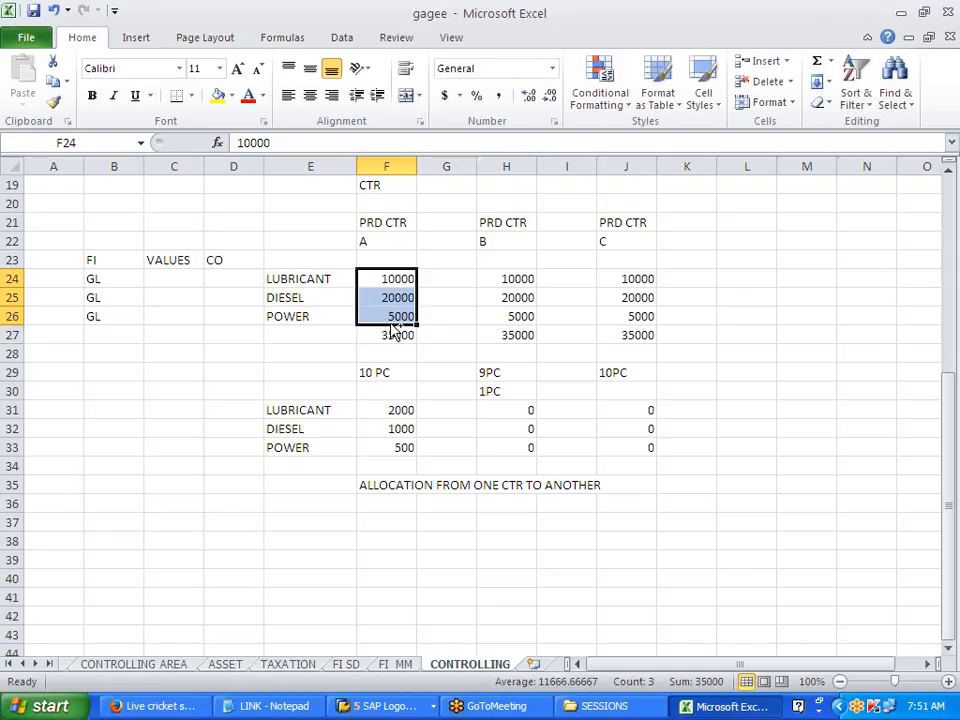
key("ctrl+c")
left_click(162, 277)
key("ctrl+v")
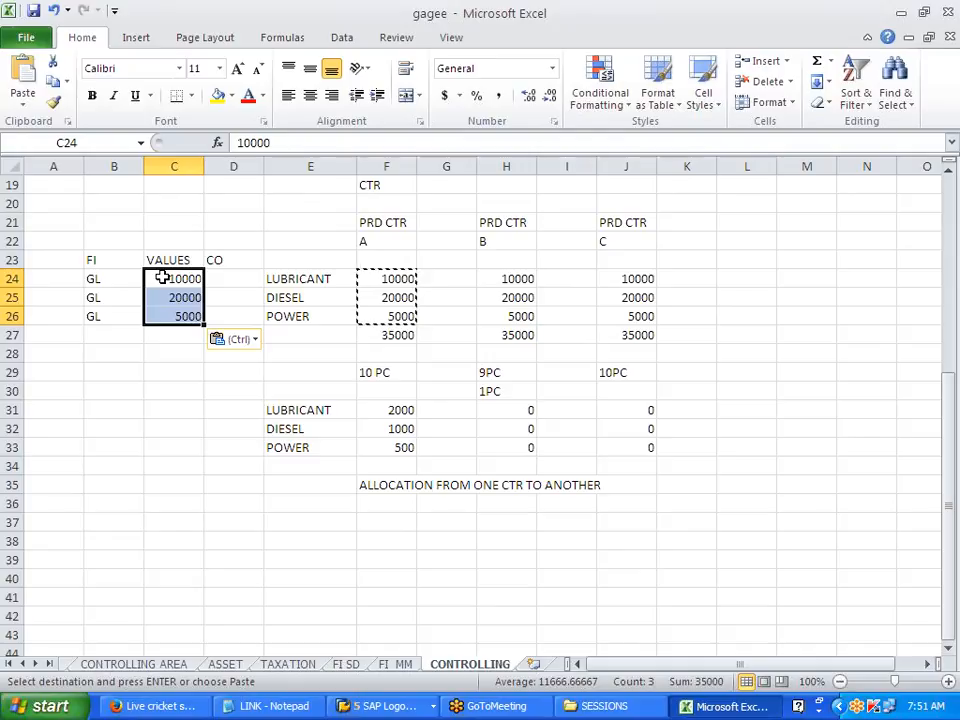
left_click_drag(233, 279, 228, 312)
left_click_drag(150, 259, 150, 311)
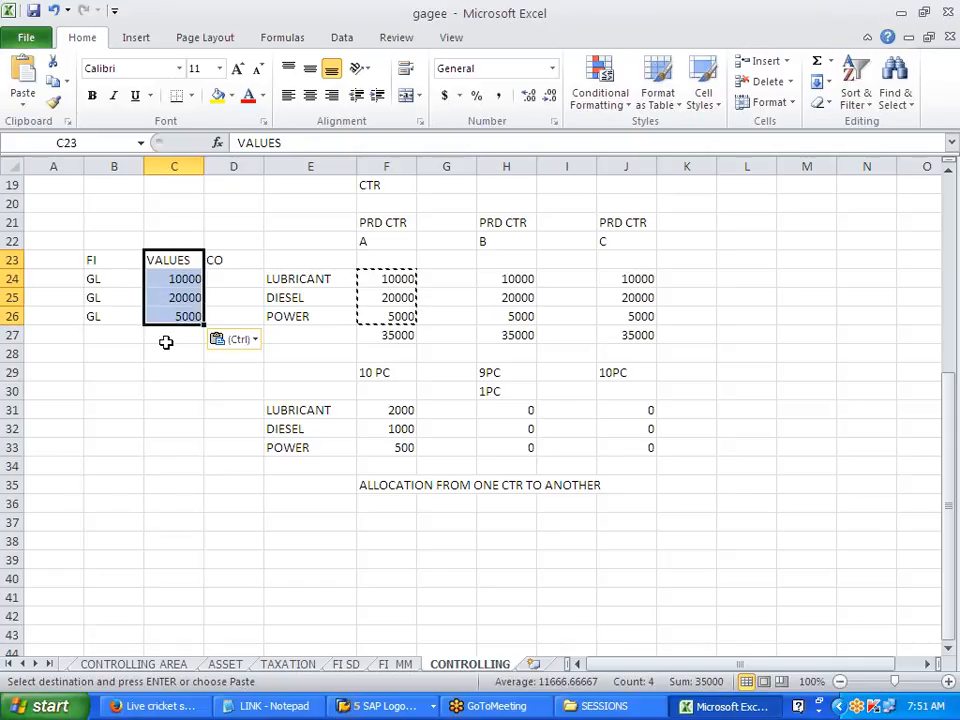
Enter CELEMT CAT in cell C27 and widen column C so the text fits
left_click(158, 336)
type("CELEMT CAT")
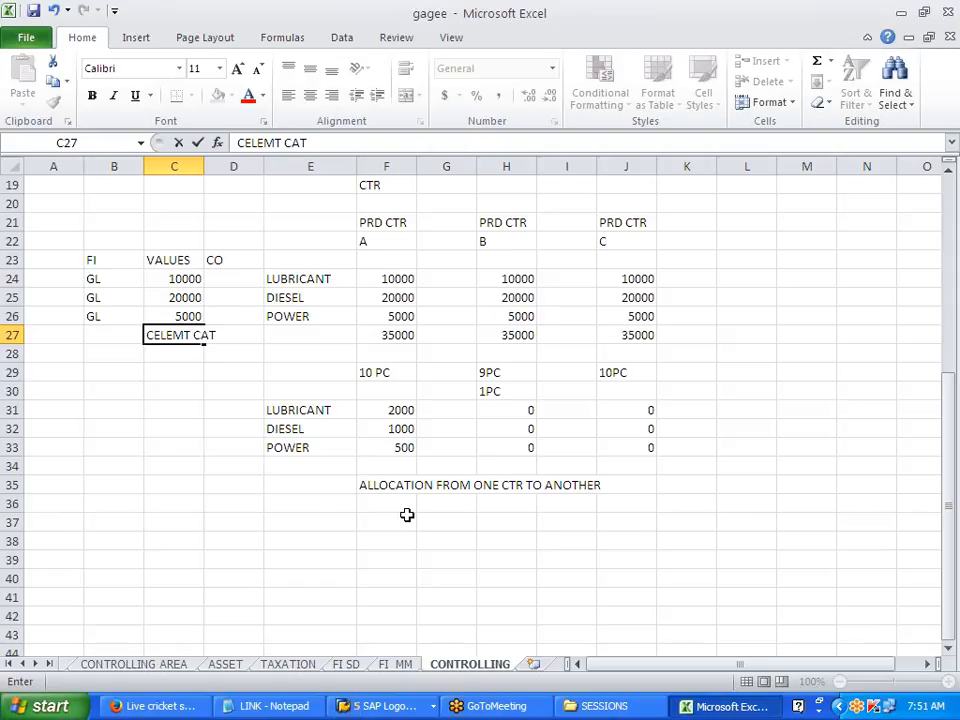
left_click(223, 470)
left_click_drag(204, 169, 237, 170)
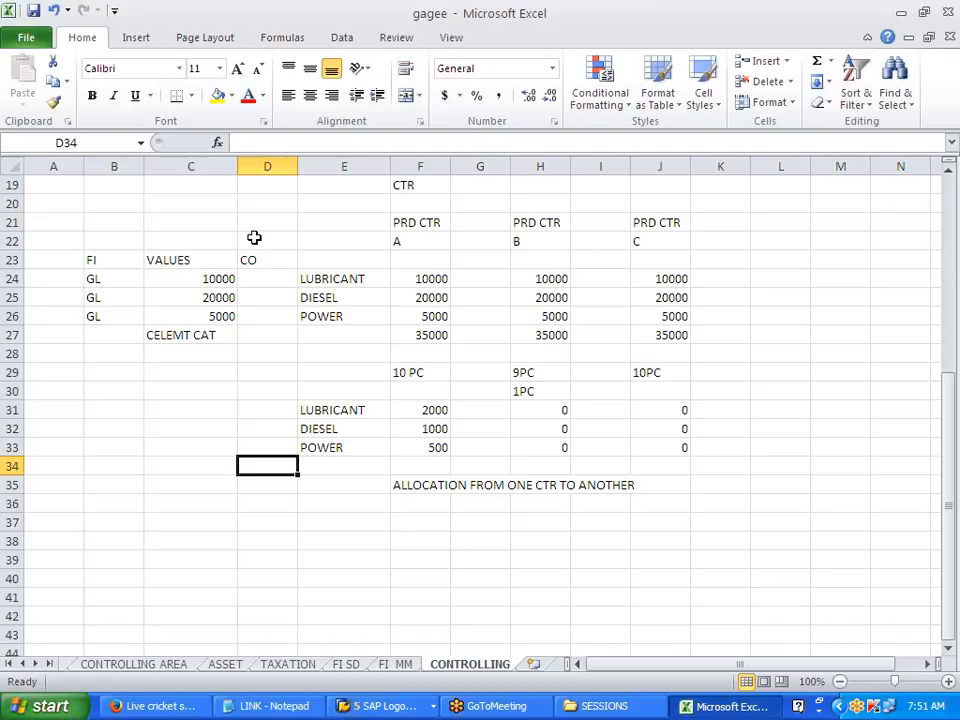
left_click_drag(116, 281, 116, 315)
left_click_drag(311, 274, 309, 314)
left_click(339, 274)
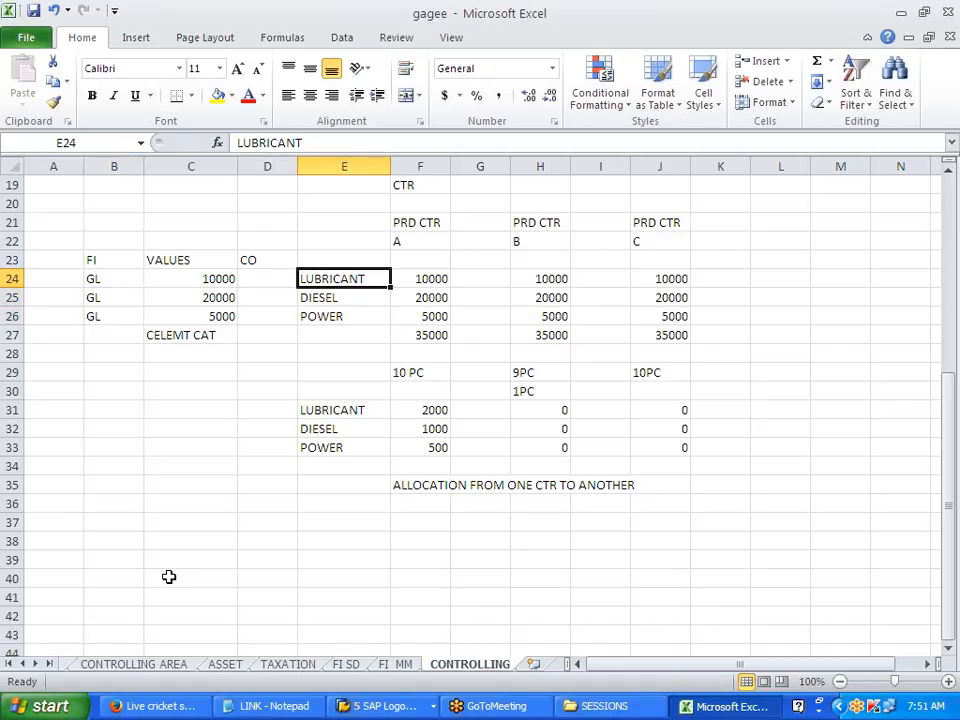
Enter LUBRICANT in cell C37 and TO BANK in cell C38 as a sample FI posting
left_click(180, 521)
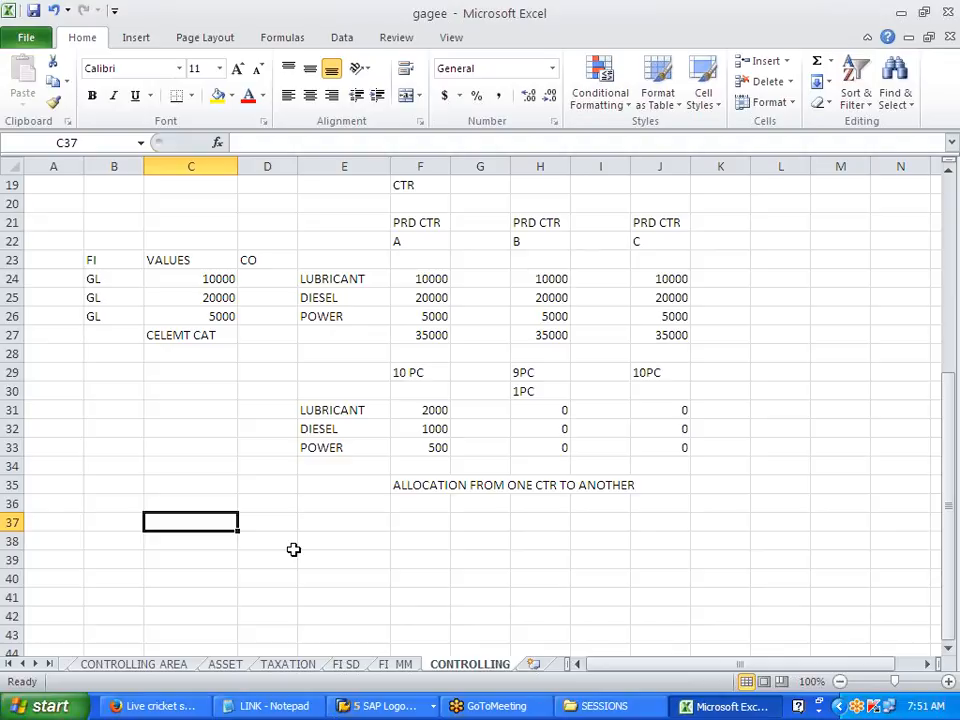
type("LU")
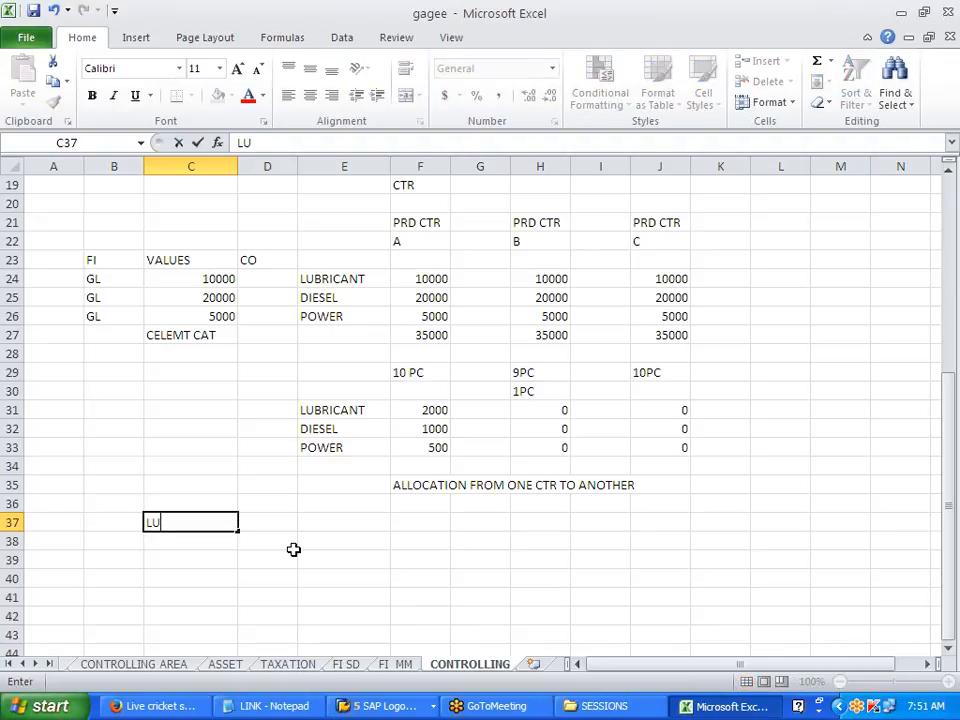
type("BRICANT")
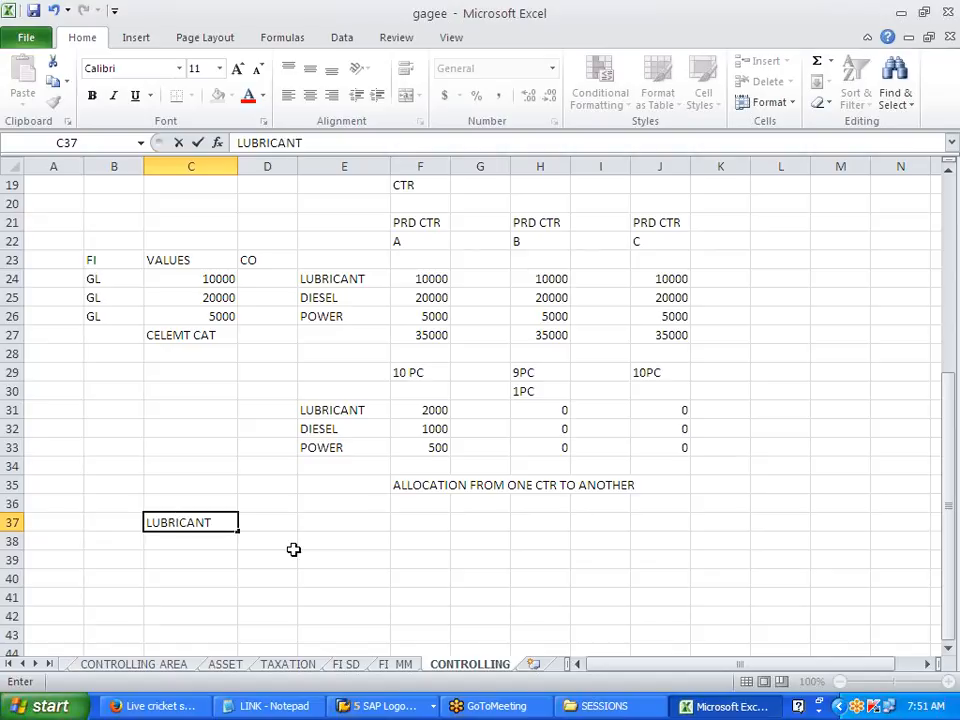
key("Return")
type("TO BANK")
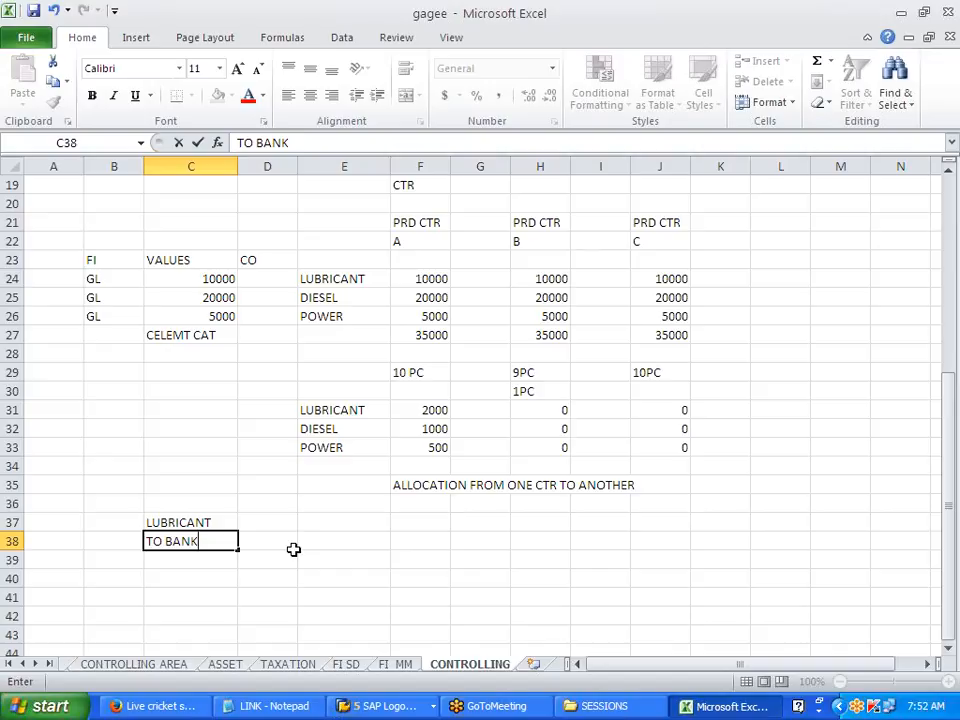
Add the headings FI in cell C36 and CO in cell E36 above the sample posting
key("Up")
key("Up")
type("FI")
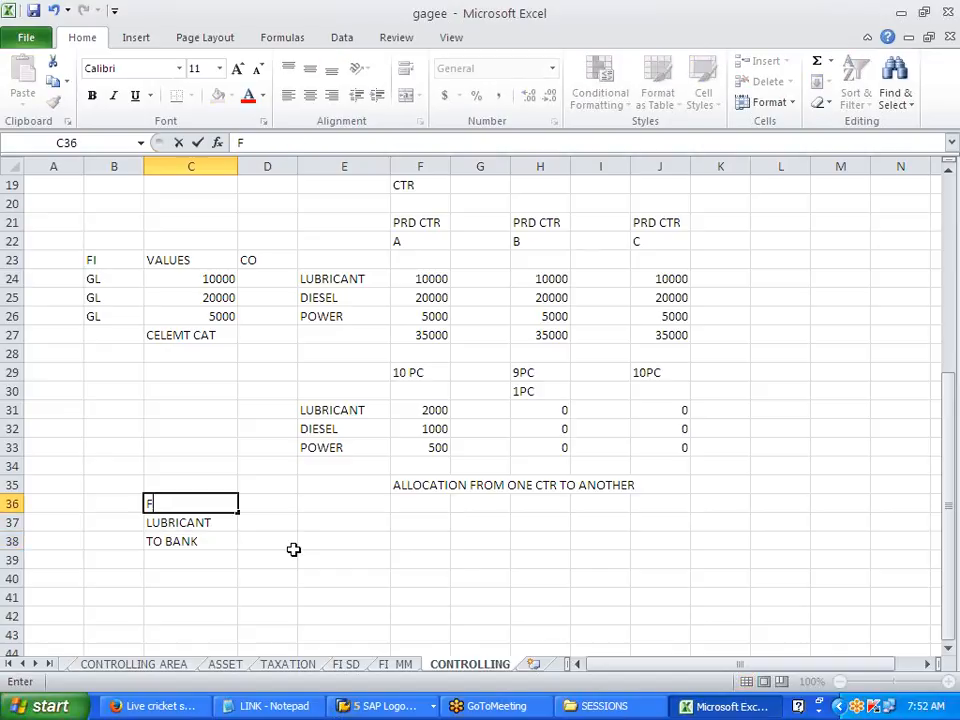
key("Right")
key("Right")
type("CO")
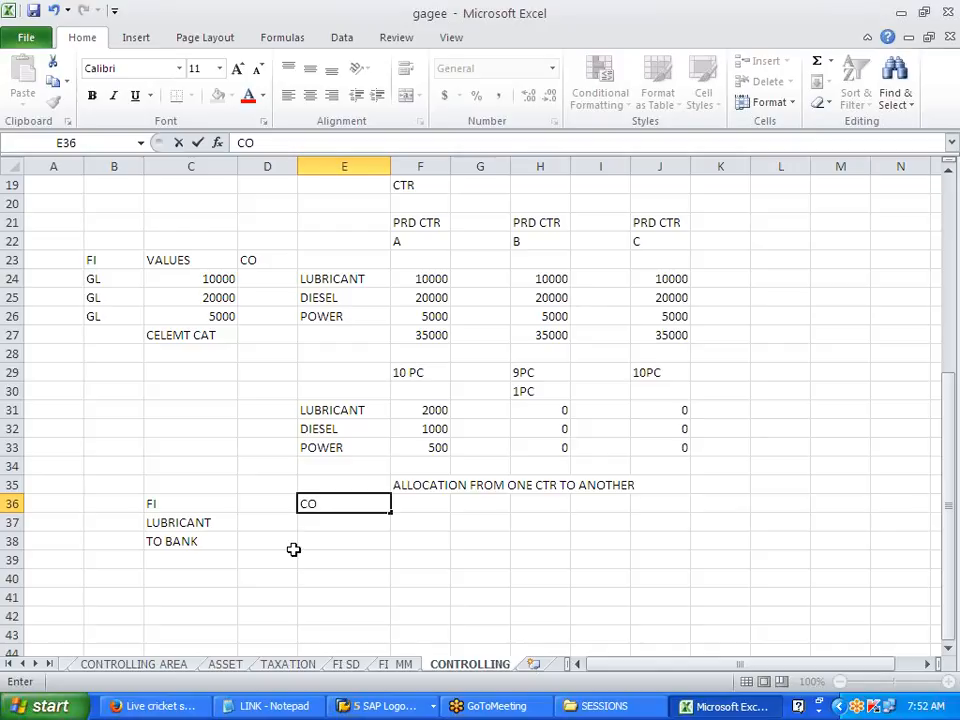
key("Return")
Enter COST ELEMT CAT in cell D37 and widen column D so the text fits
key("Left")
type("C")
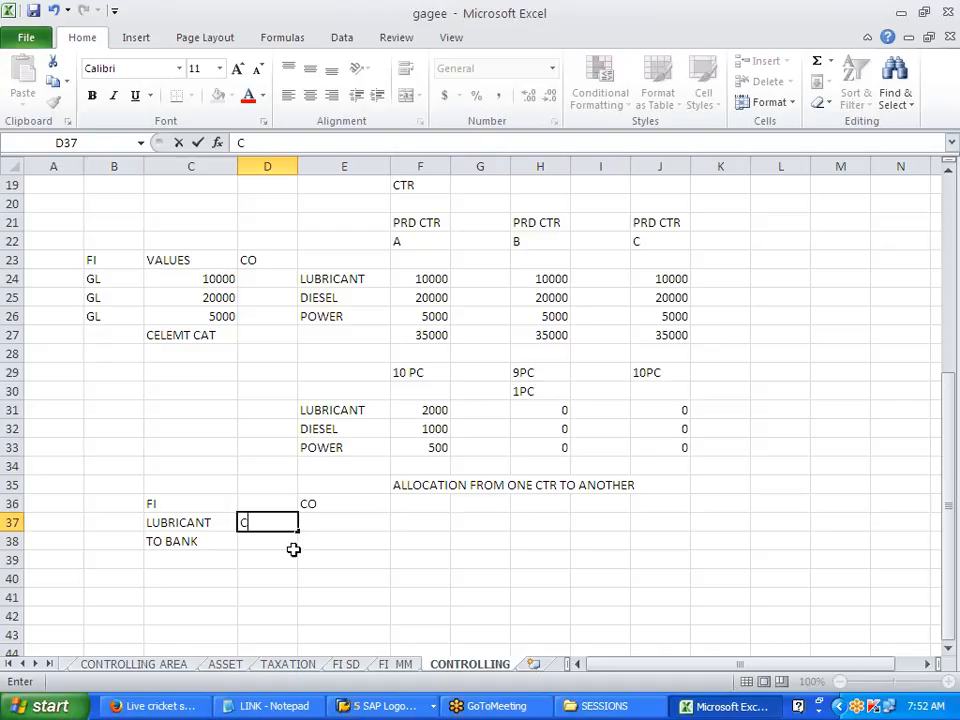
type("OST EE")
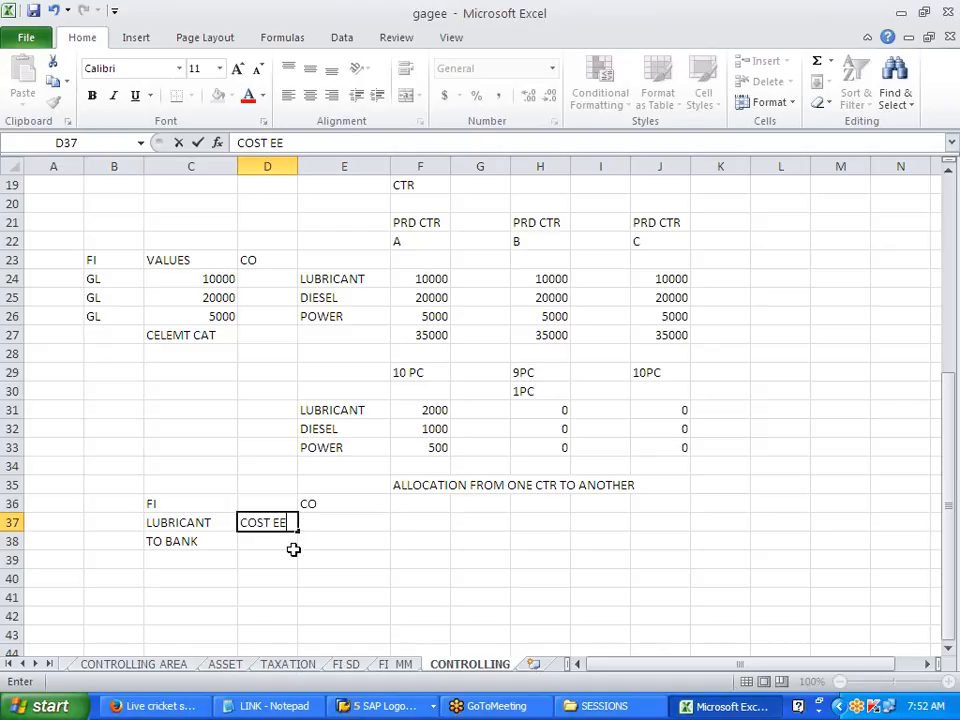
key("BackSpace")
type("LEMT CAT")
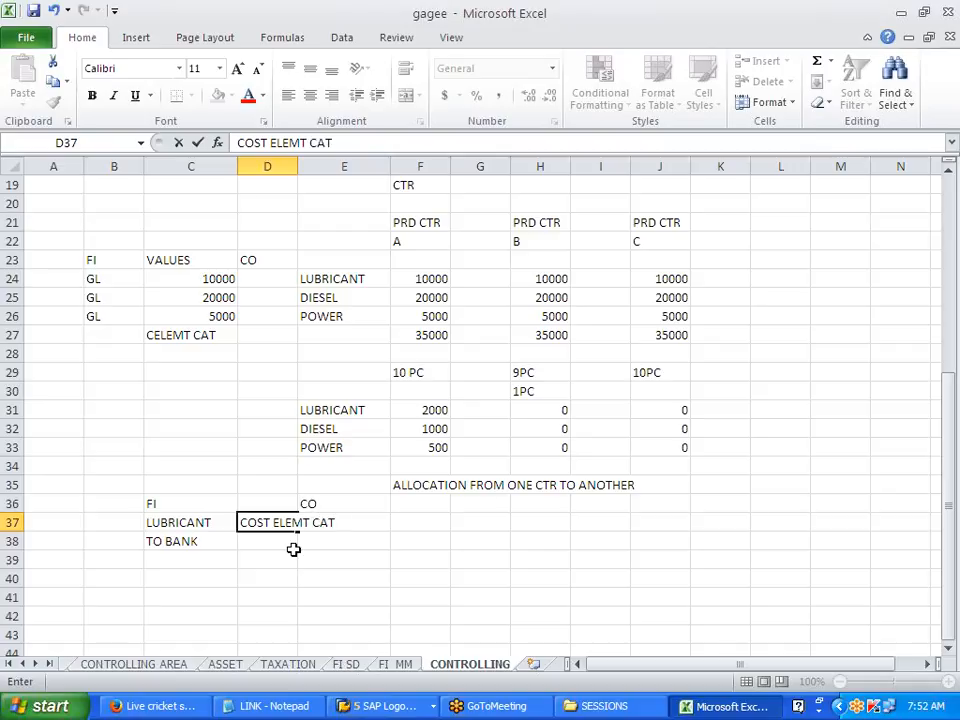
left_click(382, 556)
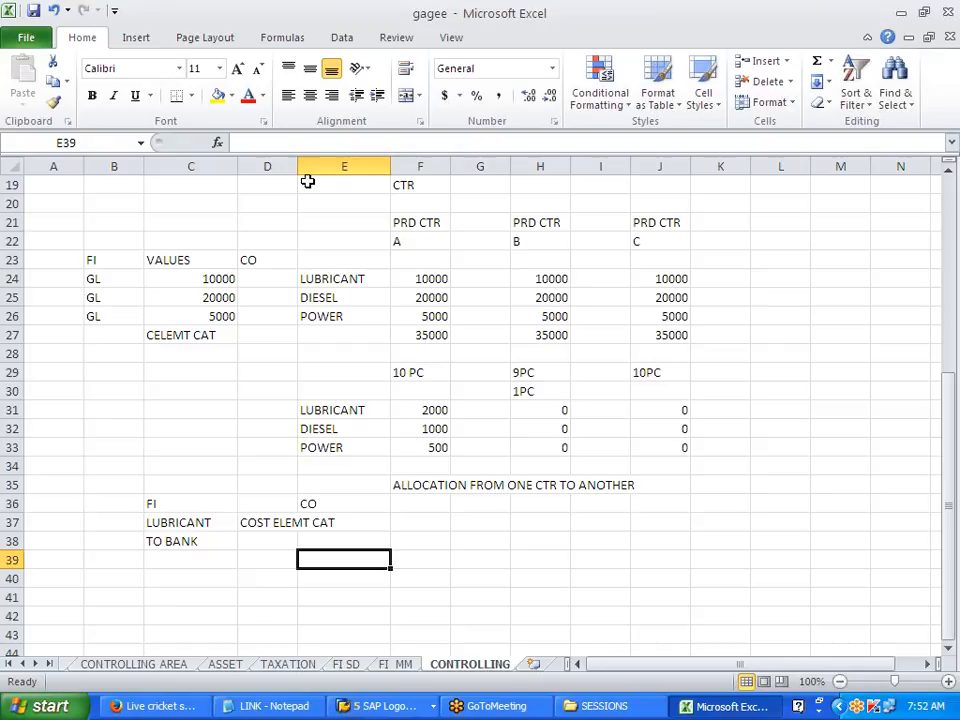
left_click_drag(297, 170, 365, 171)
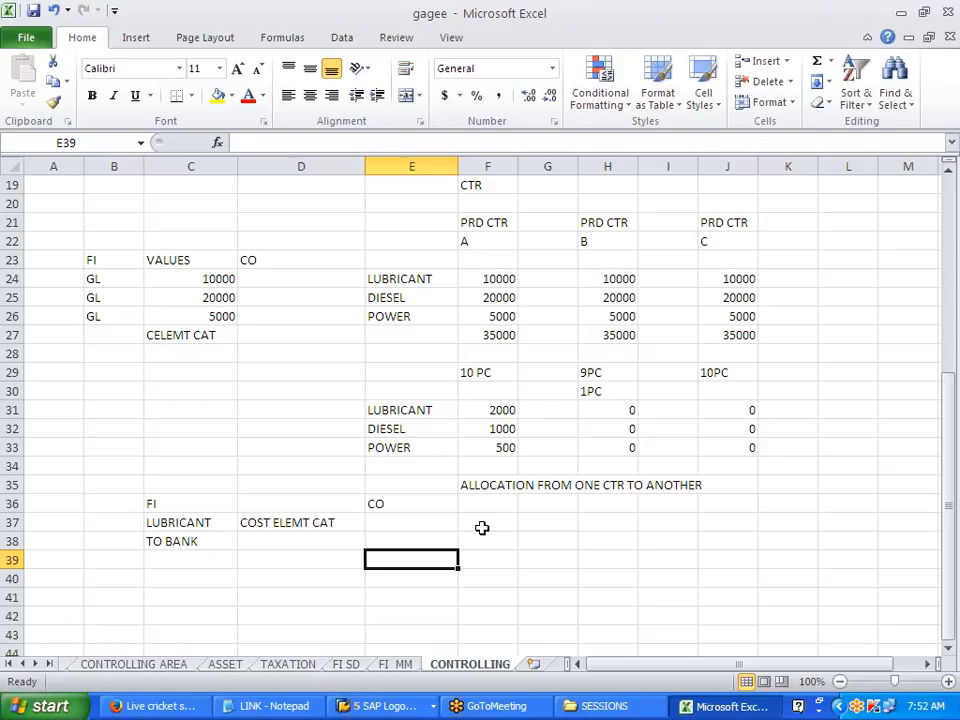
left_click(315, 523)
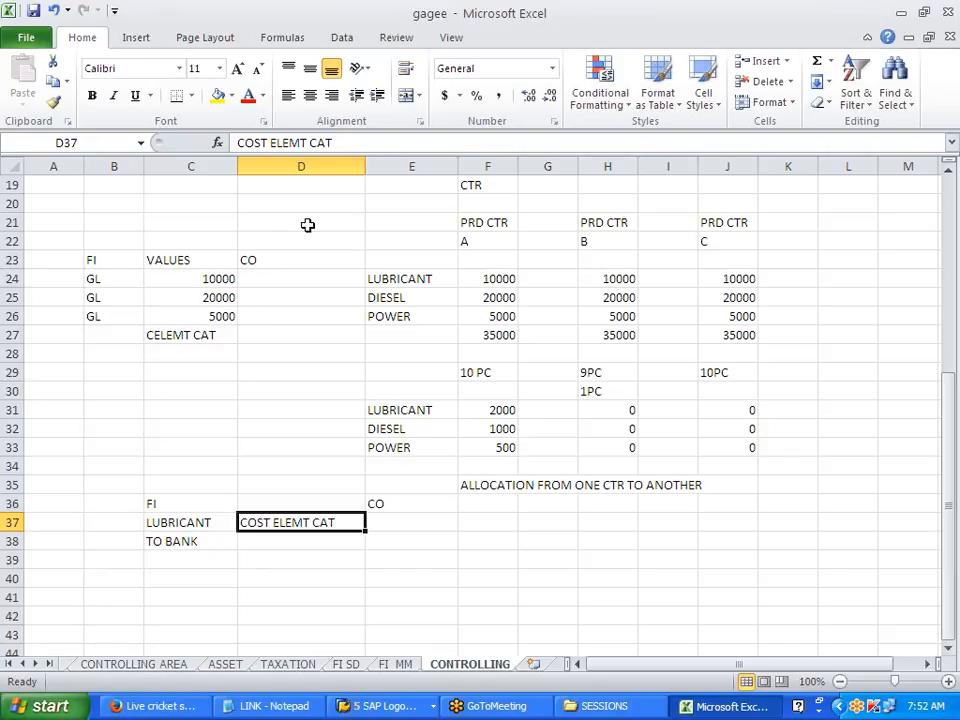
Enter the heading COST ELEMENT in cell E41, below the sample posting
left_click(209, 429)
scroll(292, 497, "down", 5)
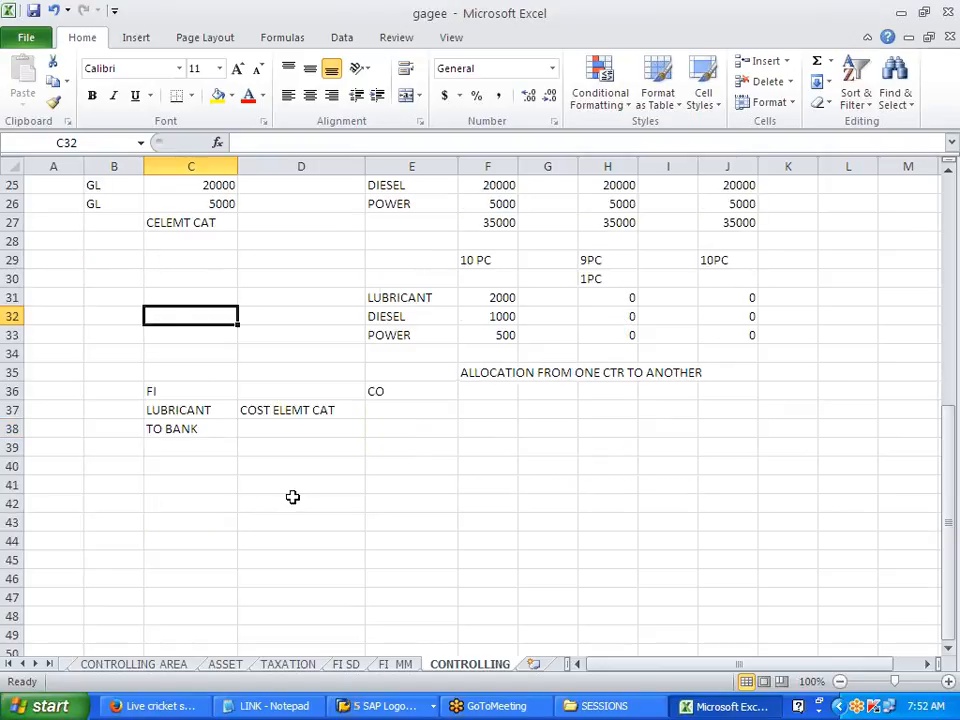
left_click(426, 318)
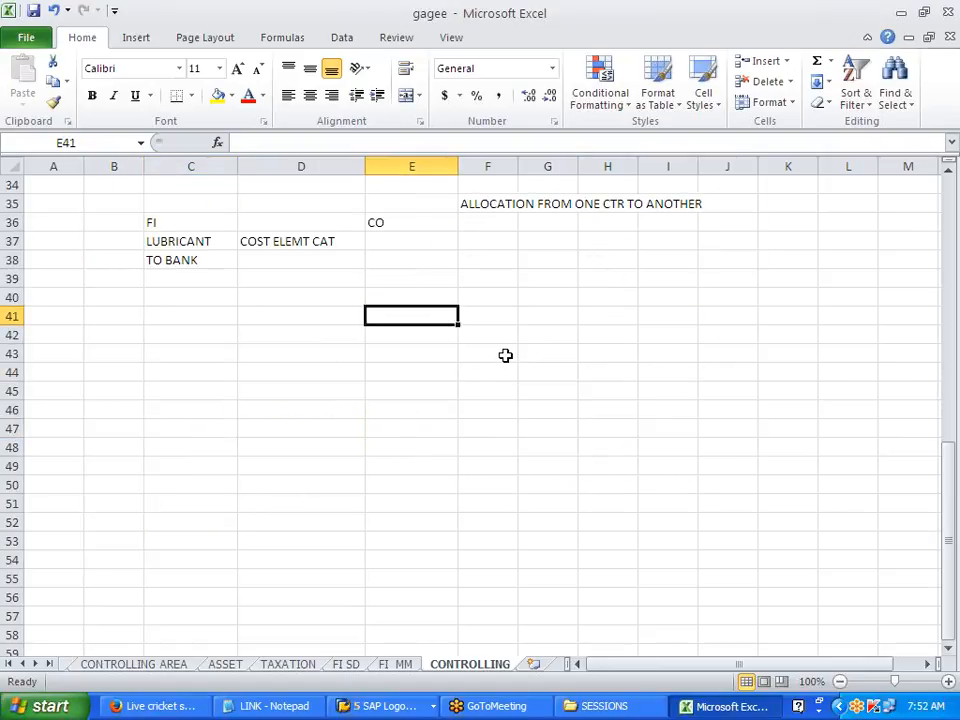
type("COST ")
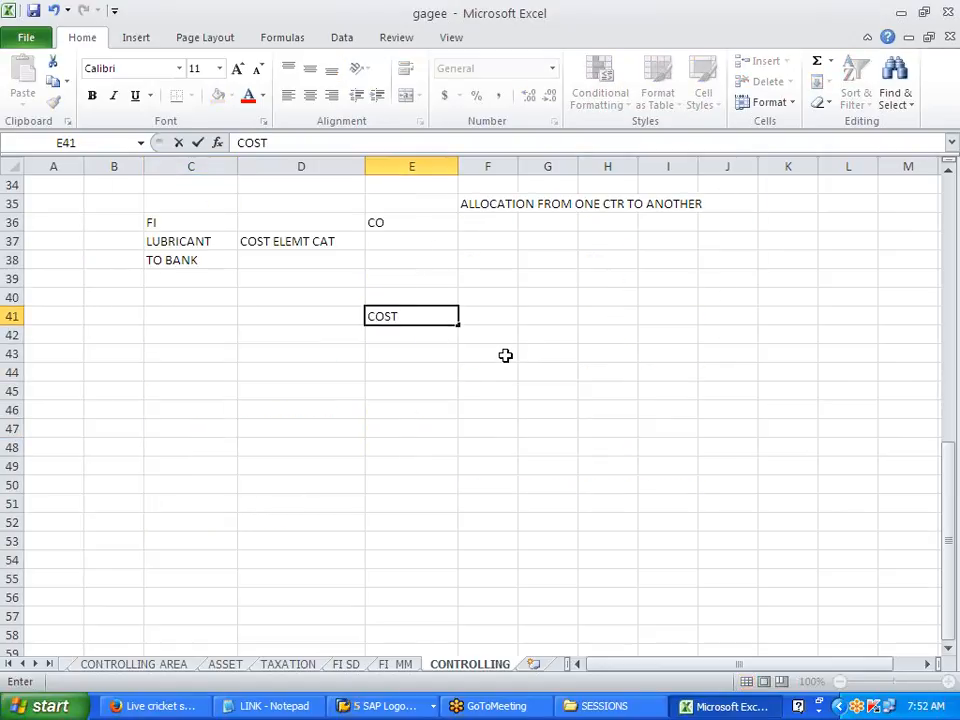
type("ELEMENT")
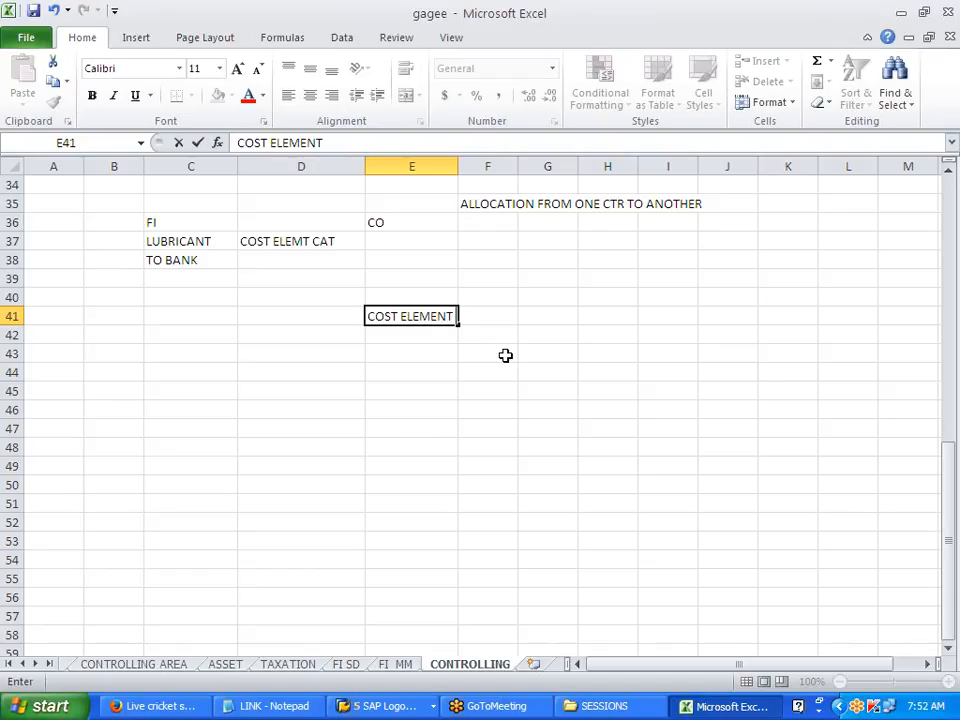
type(" CATGEORY")
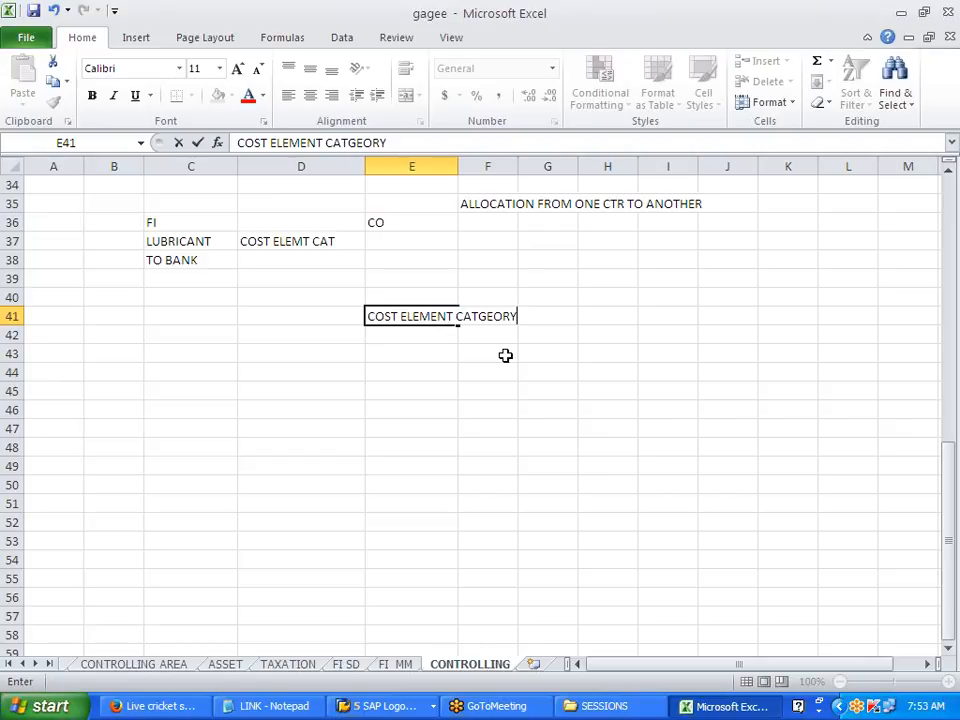
key("BackSpace")
key("BackSpace")
key("BackSpace")
key("BackSpace")
key("BackSpace")
key("BackSpace")
key("BackSpace")
key("BackSpace")
key("Return")
Enter PRIMARY COST ELEMENT in cell D43 as the first branch under the COST ELEMENT heading
key("Down")
key("Left")
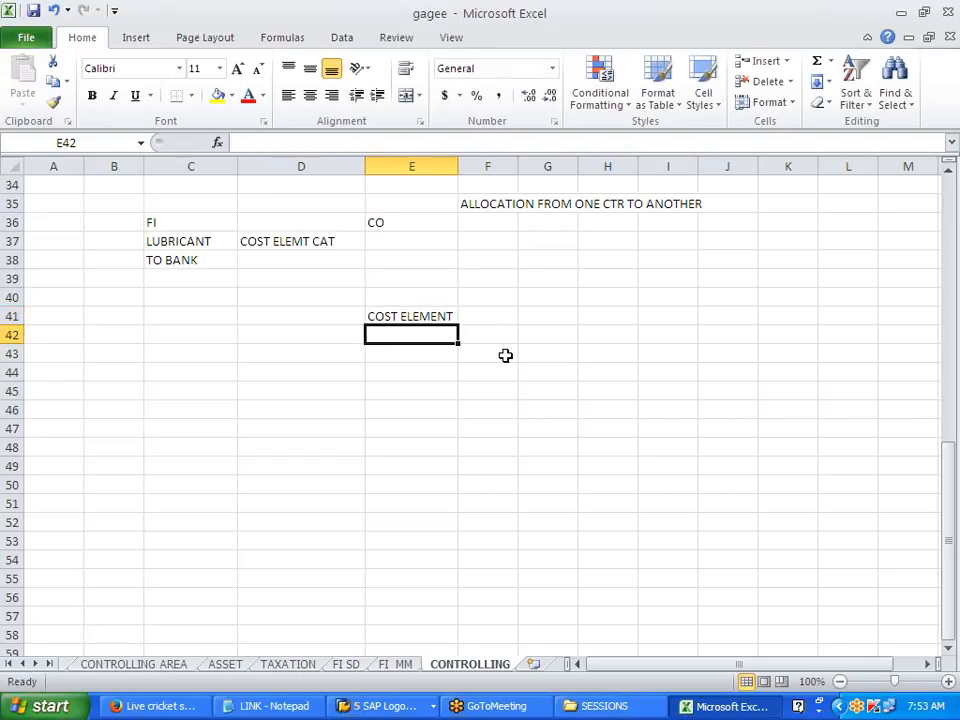
type("PR")
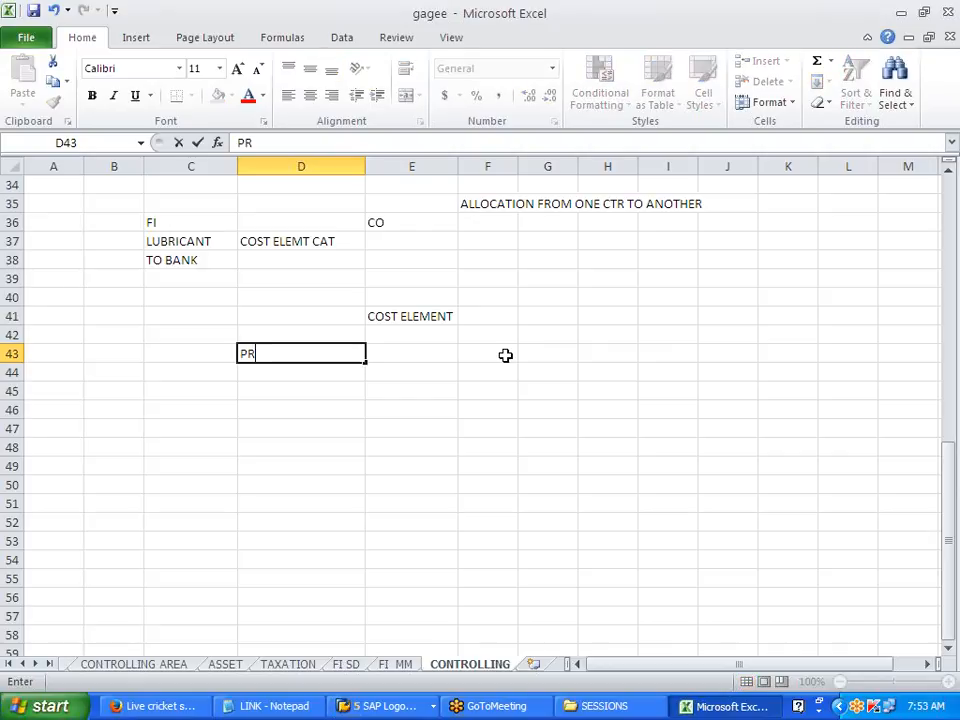
type("IMARY ")
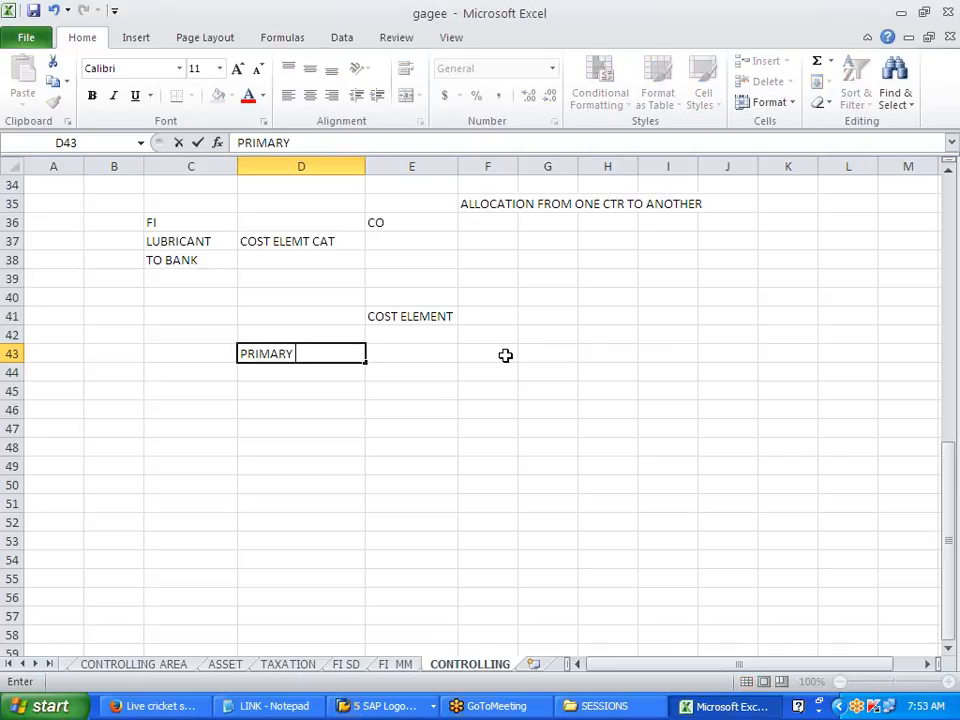
type("COST LEMENT")
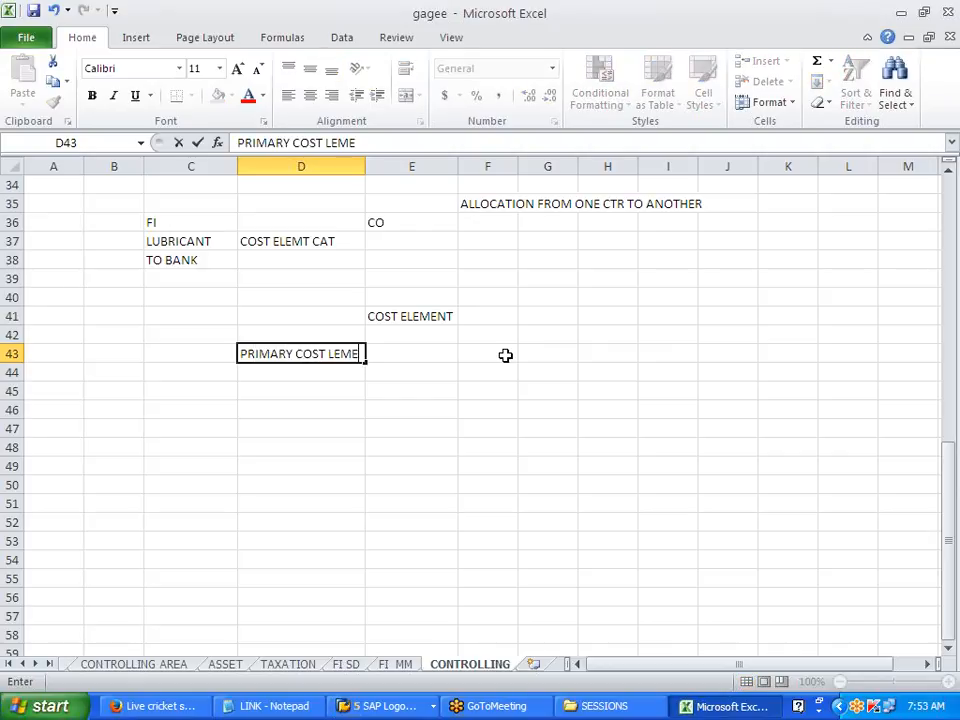
key("BackSpace")
key("BackSpace")
key("BackSpace")
key("BackSpace")
key("BackSpace")
key("BackSpace")
type("ELEMENT")
key("Tab")
Enter SECONDARY COST LEMENT in cell F43 as the second branch under the COST ELEMENT heading
key("Tab")
key("Tab")
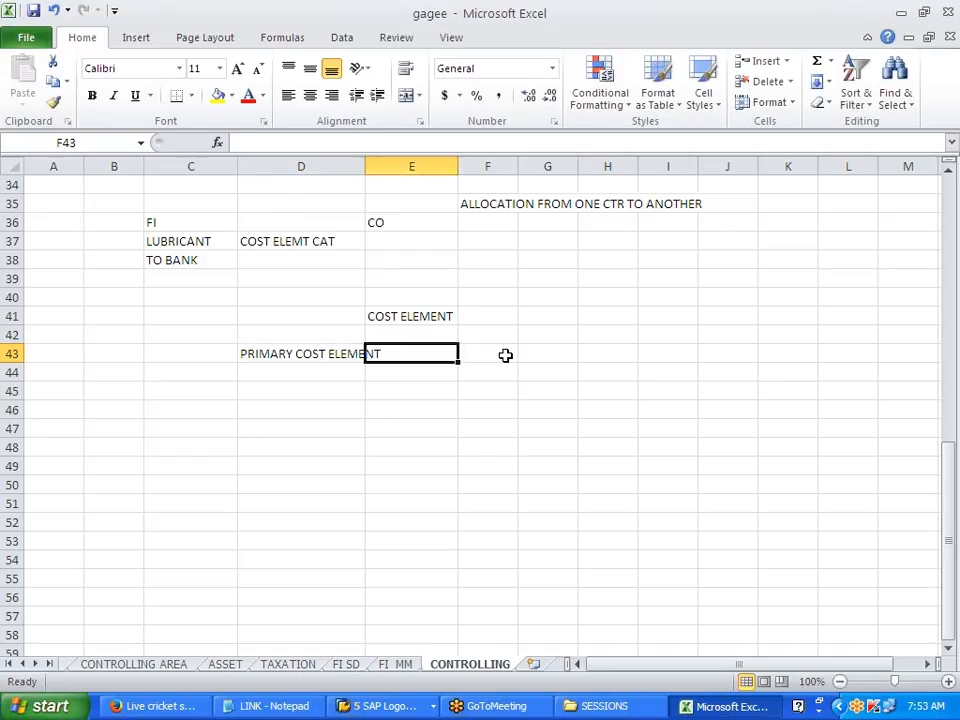
left_click(505, 355)
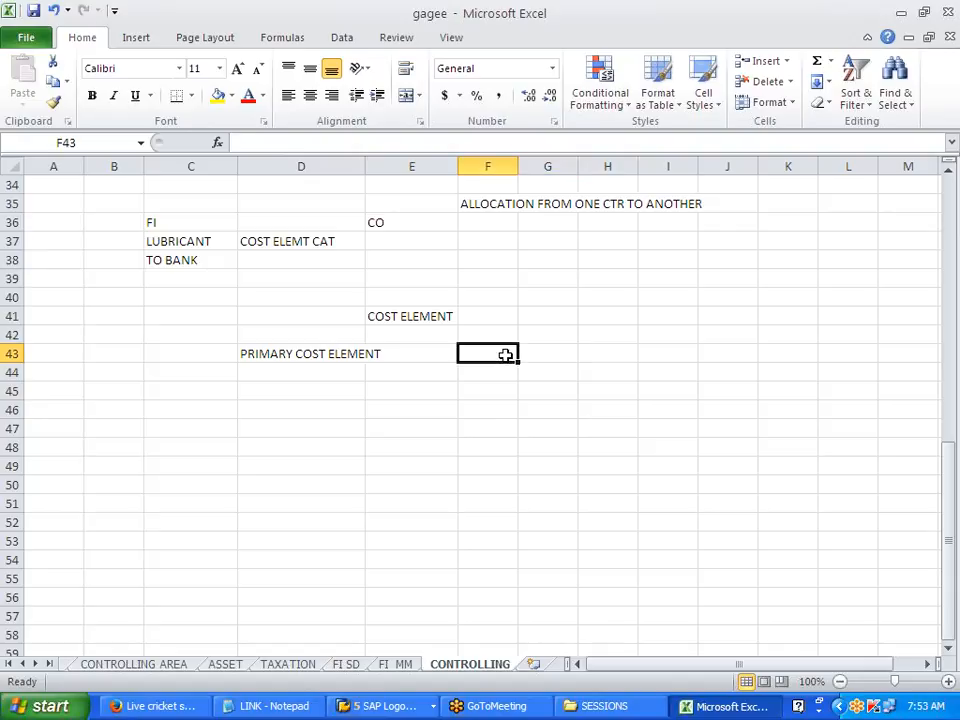
type("SECON")
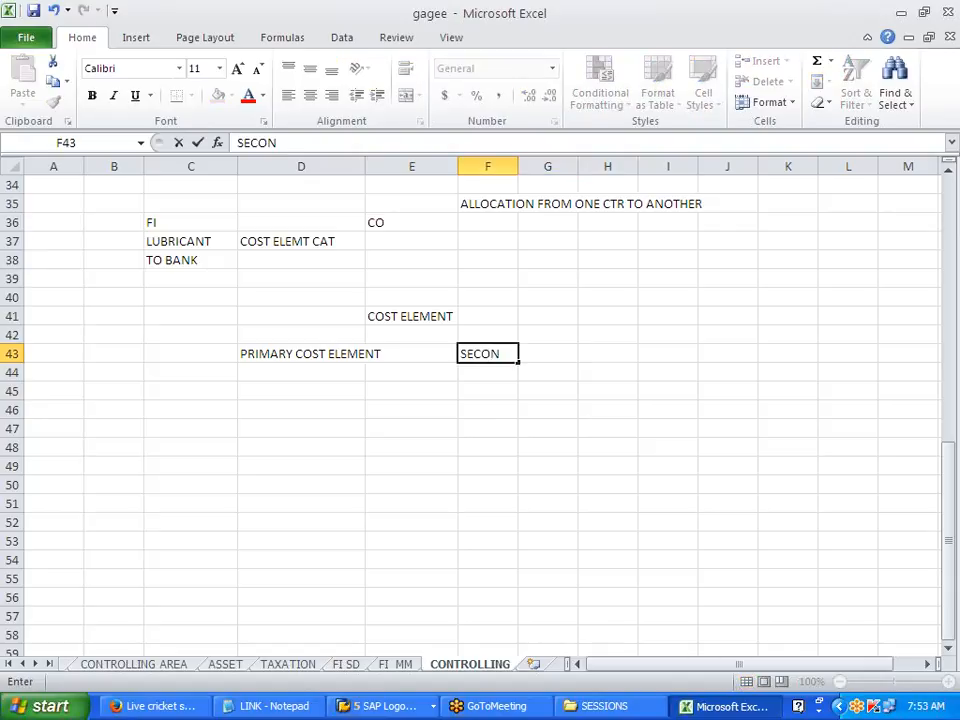
type("DARY COST ")
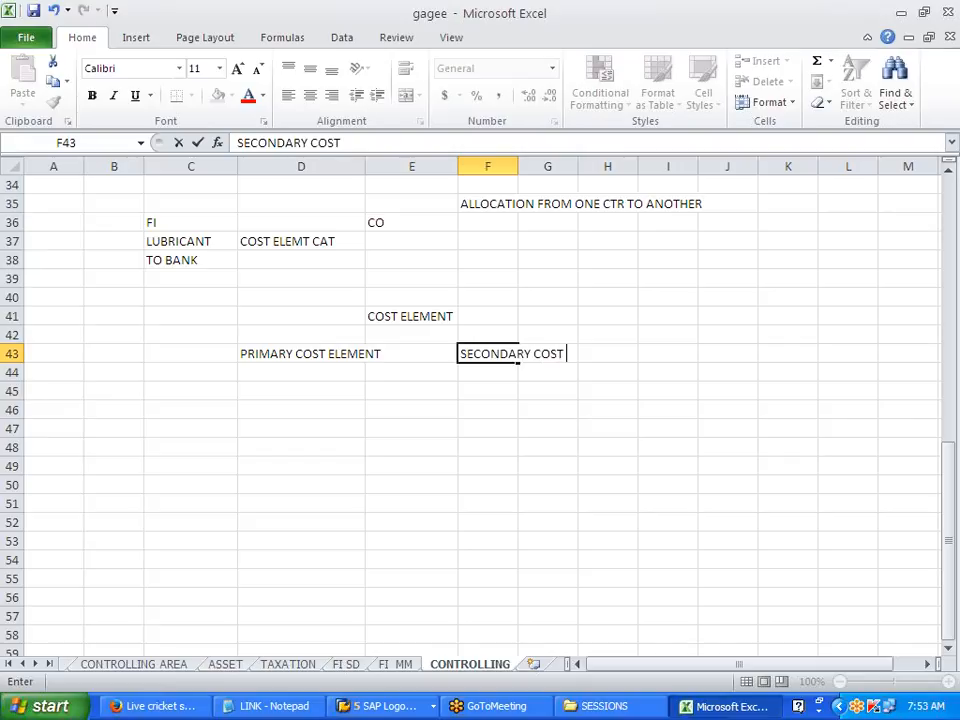
type("LEMENT")
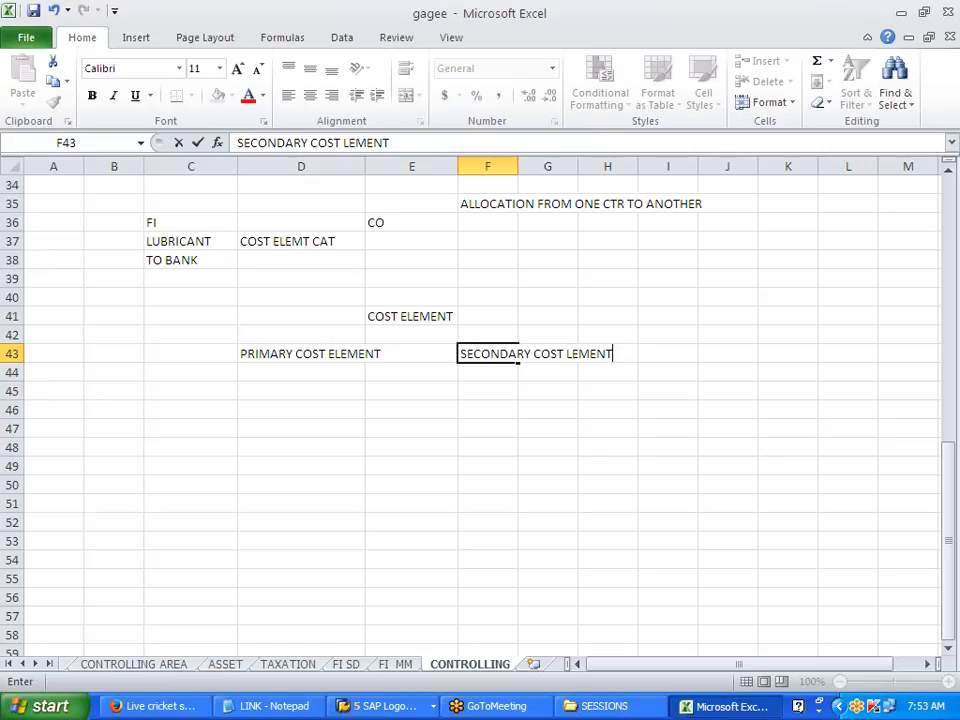
key("Down")
Describe the primary cost element with FI - CO in cell D45 and BASED ON COST ELEMENT CAT in cell D46
key("Down")
key("Left")
key("Left")
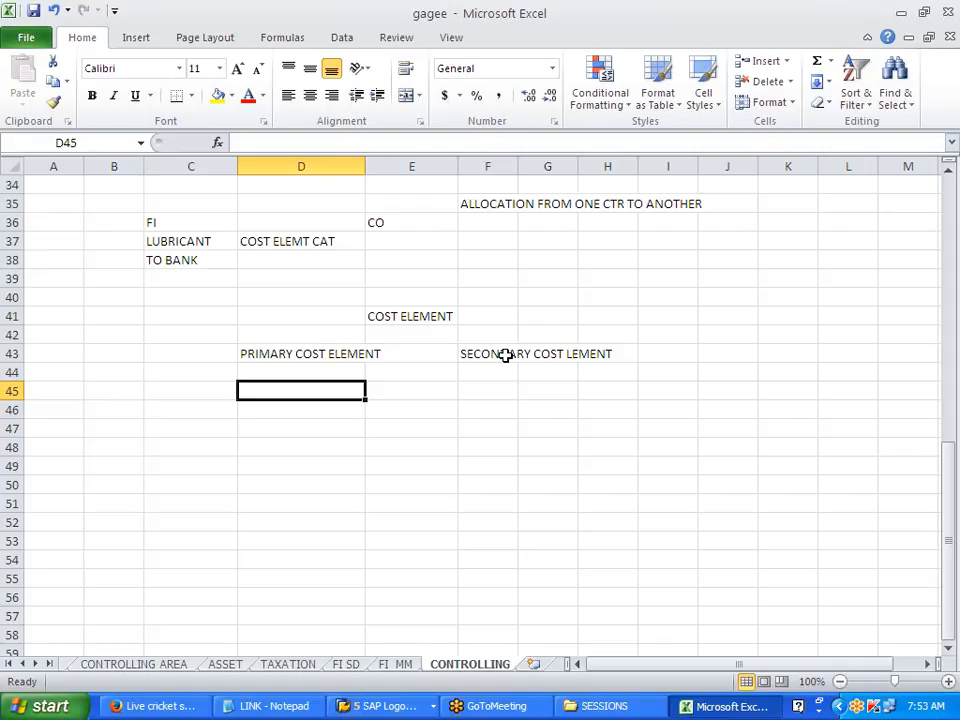
type("FI - CO")
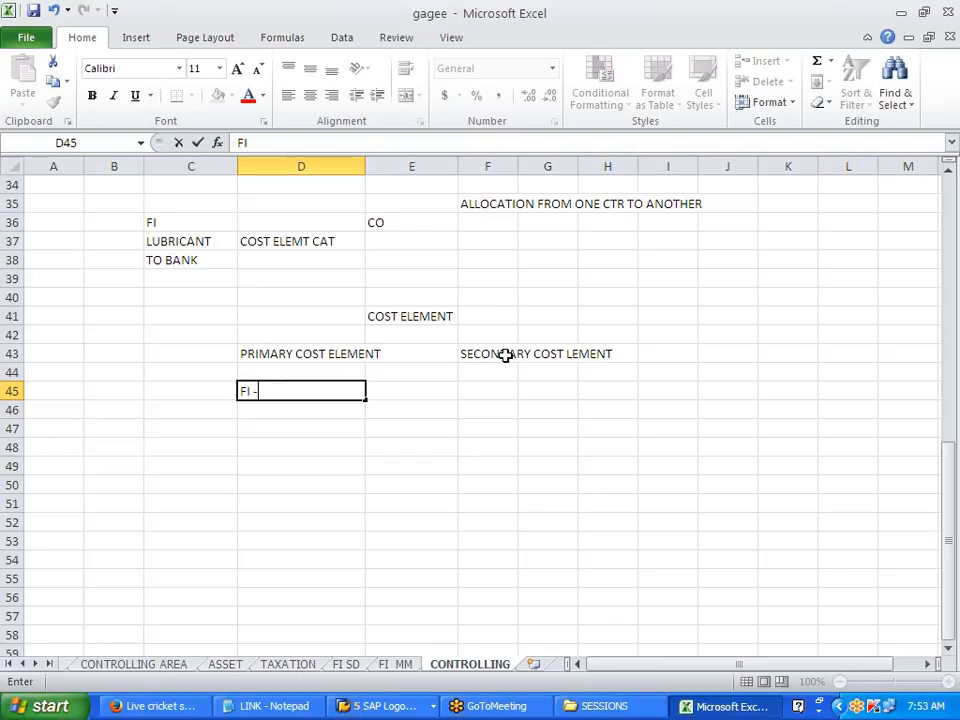
key("Return")
type("BASED ON CAT")
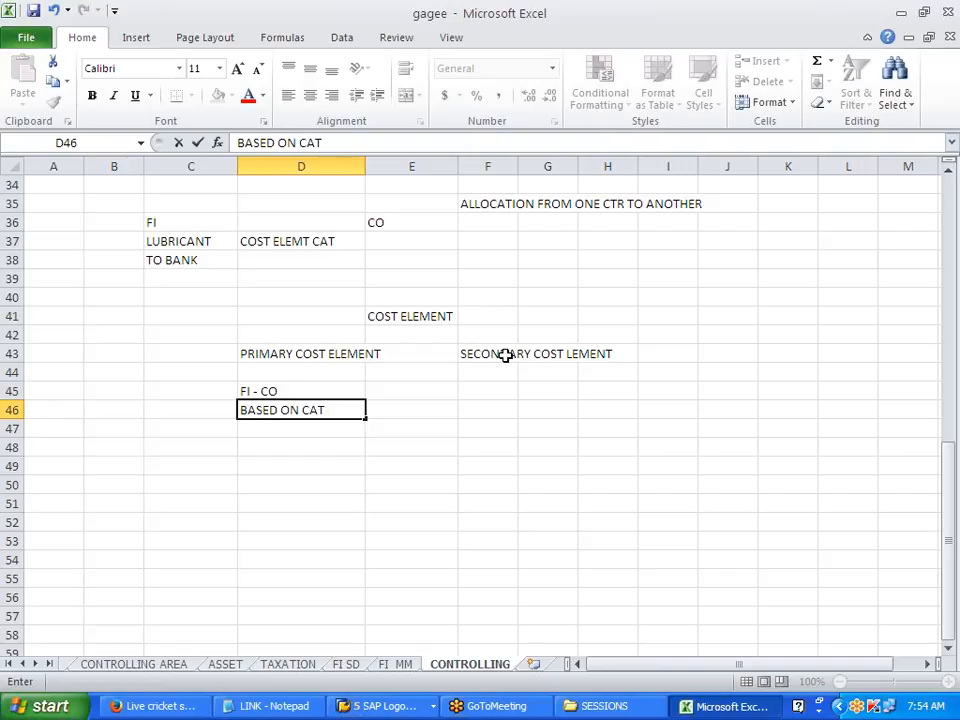
key("BackSpace")
key("BackSpace")
key("BackSpace")
type("OST ELE")
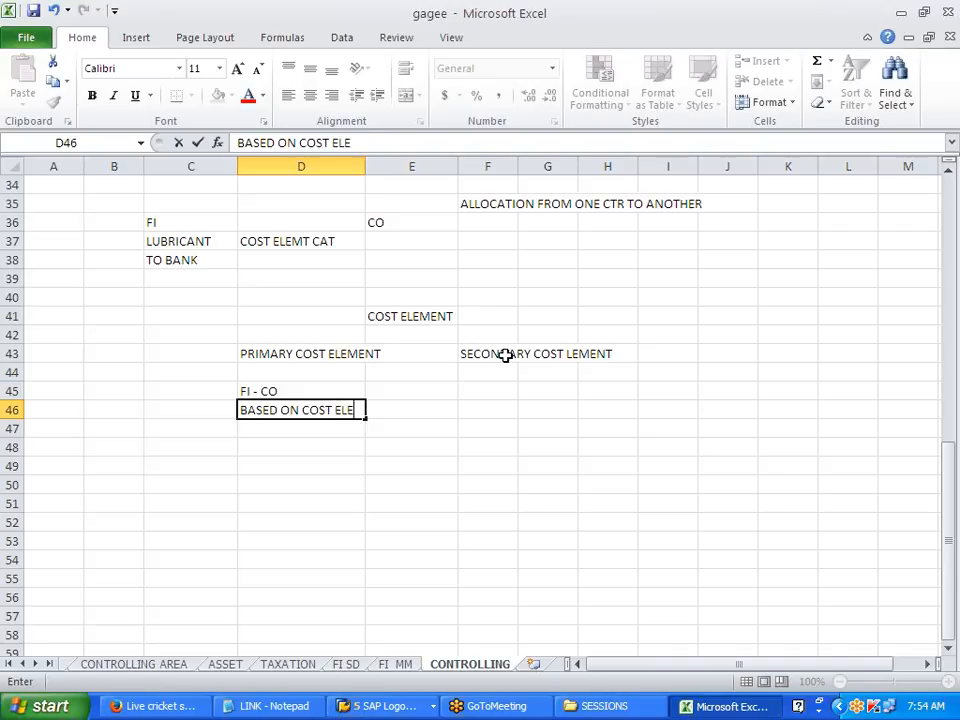
type("MENT CAT 1")
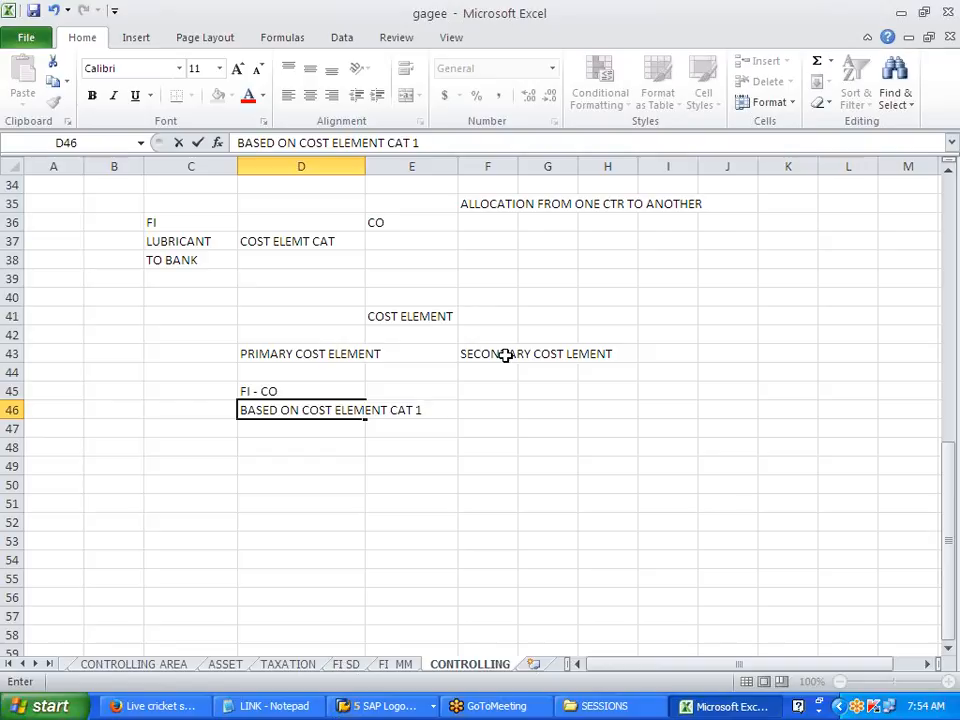
key("BackSpace")
key("Return")
List the first primary cost element categories: CAT 1 -- EXPS in cell D48 and CAT 11 -- REV in cell D49
key("Return")
type("CAT 1")
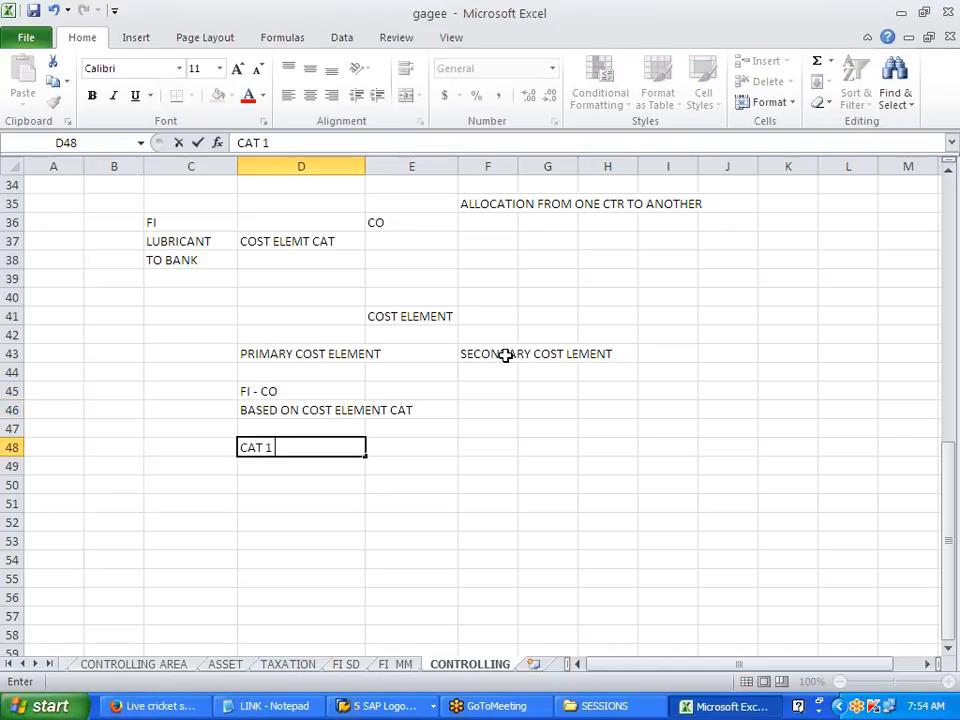
type(" -- EXPS")
key("Return")
type("CAT ")
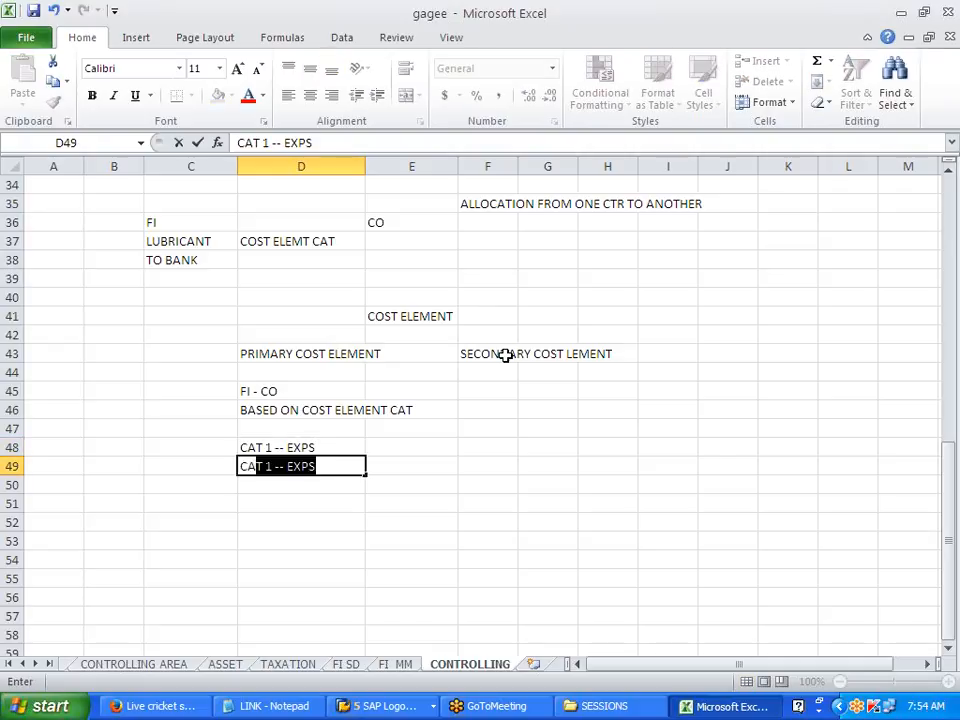
type("11")
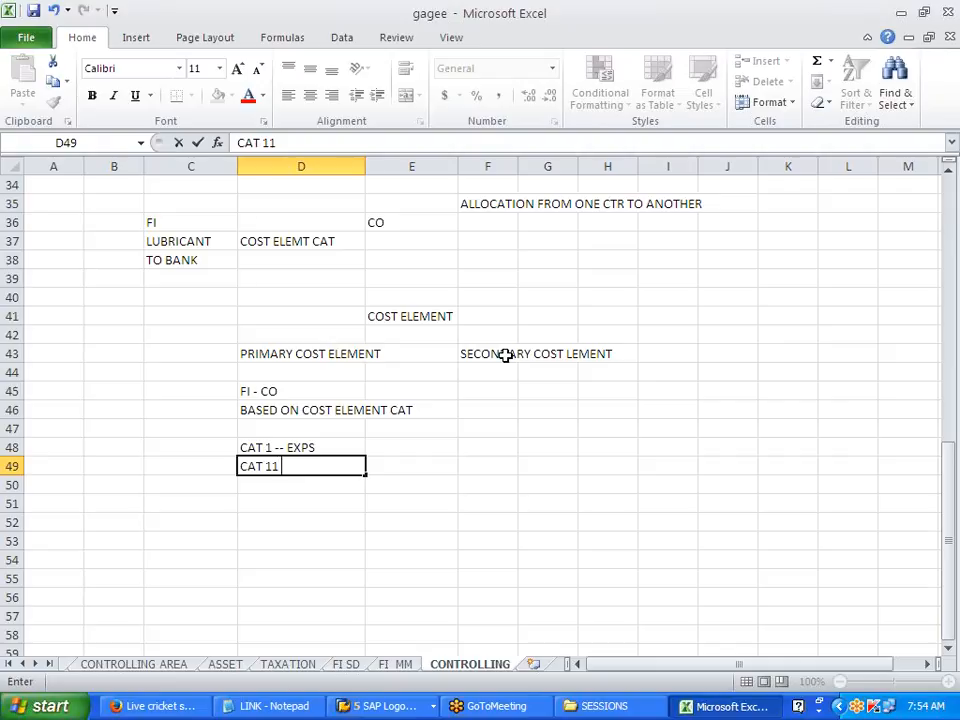
type(" -- REV")
key("Return")
Add the category CAT 12 -- SALES DEDUCTION in cell D50, below the revenue category
type("CAT")
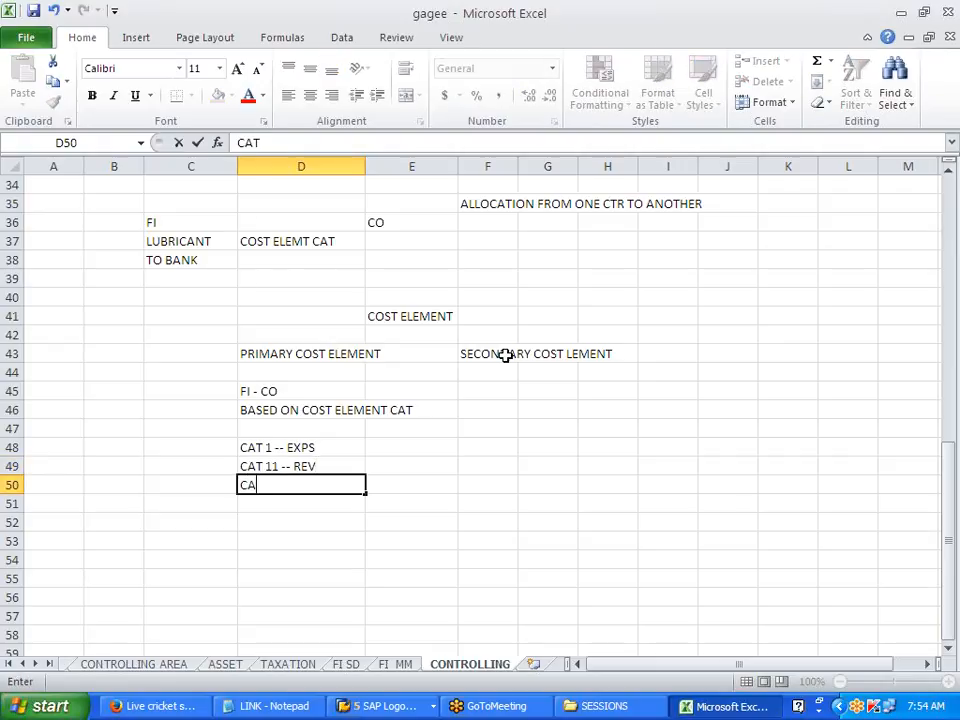
type(" 12 -- SALES ")
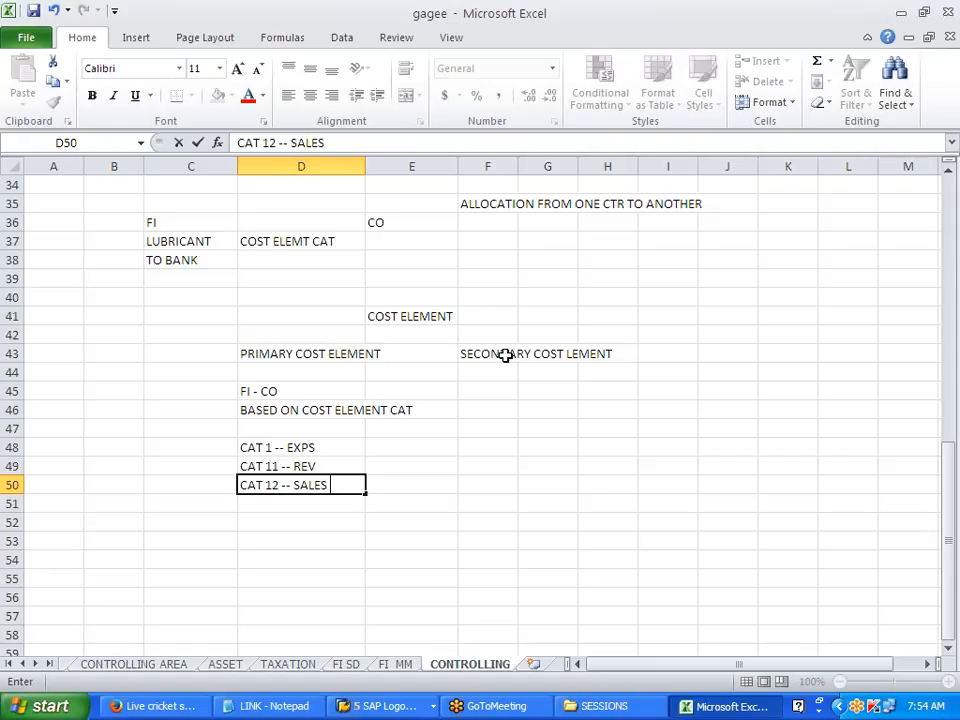
type("DEDUCT")
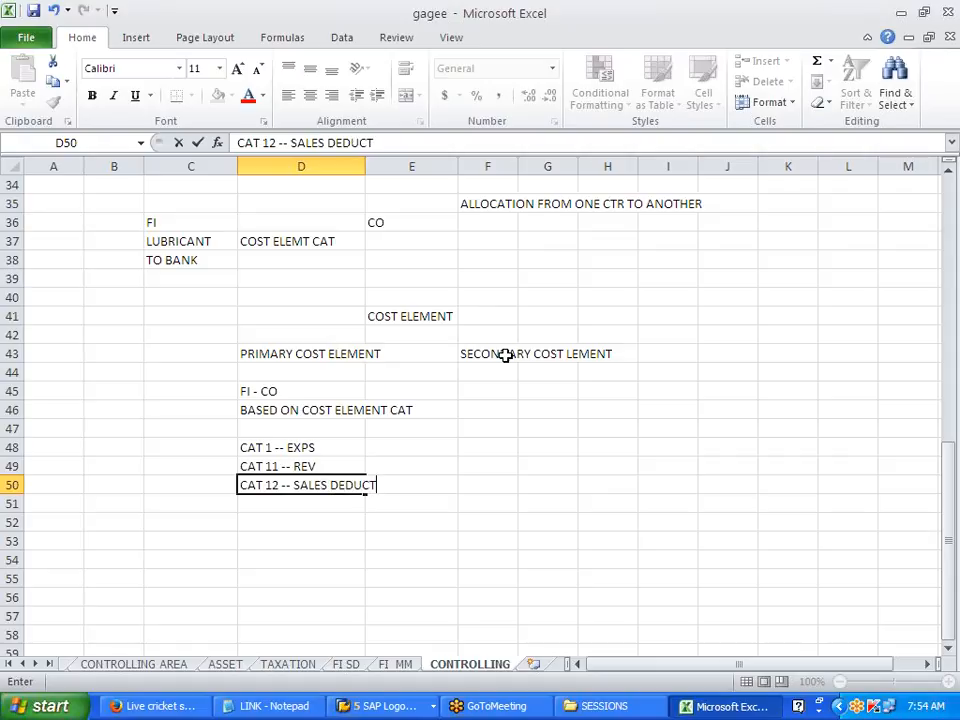
type("ION")
left_click(476, 484)
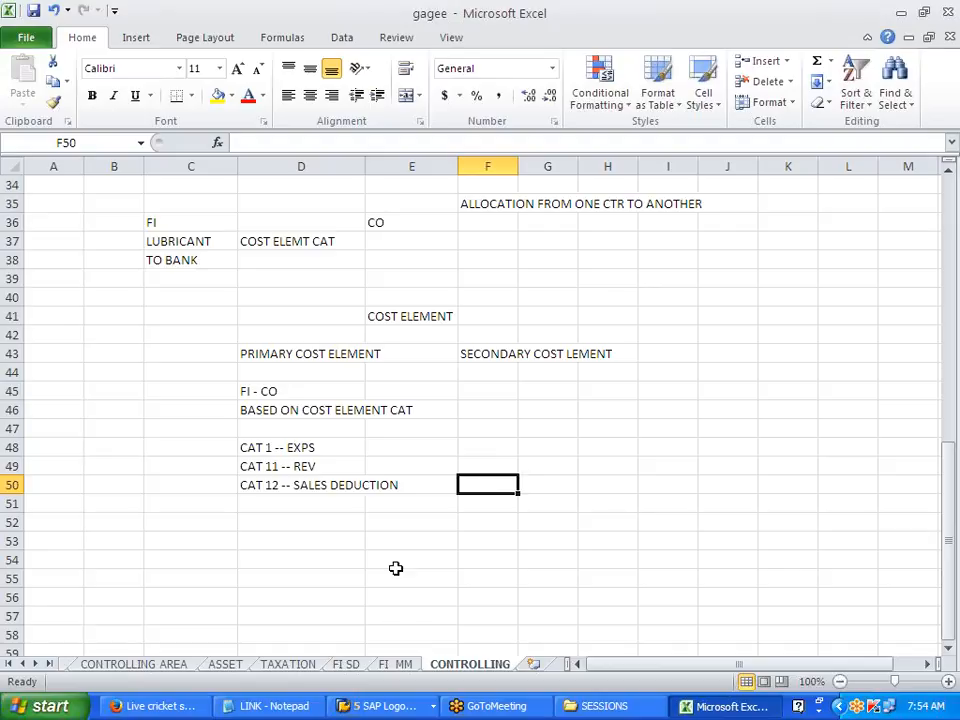
left_click(268, 465)
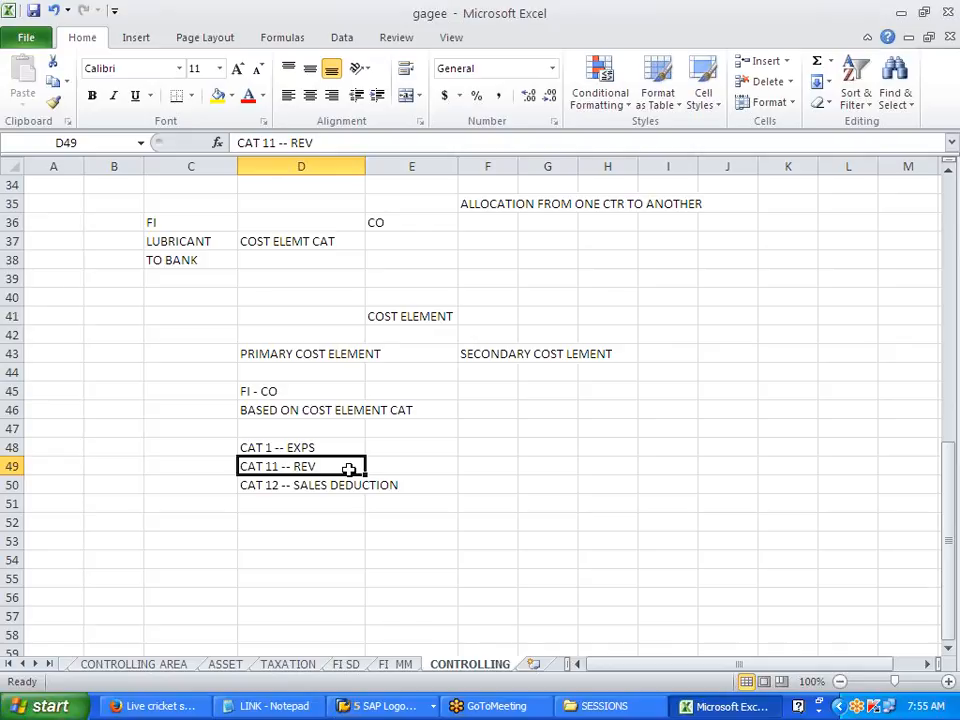
Describe the secondary cost element in cell F45 with ALLOCATION PURPOSE BASED ON CATEGORY
left_click(487, 393)
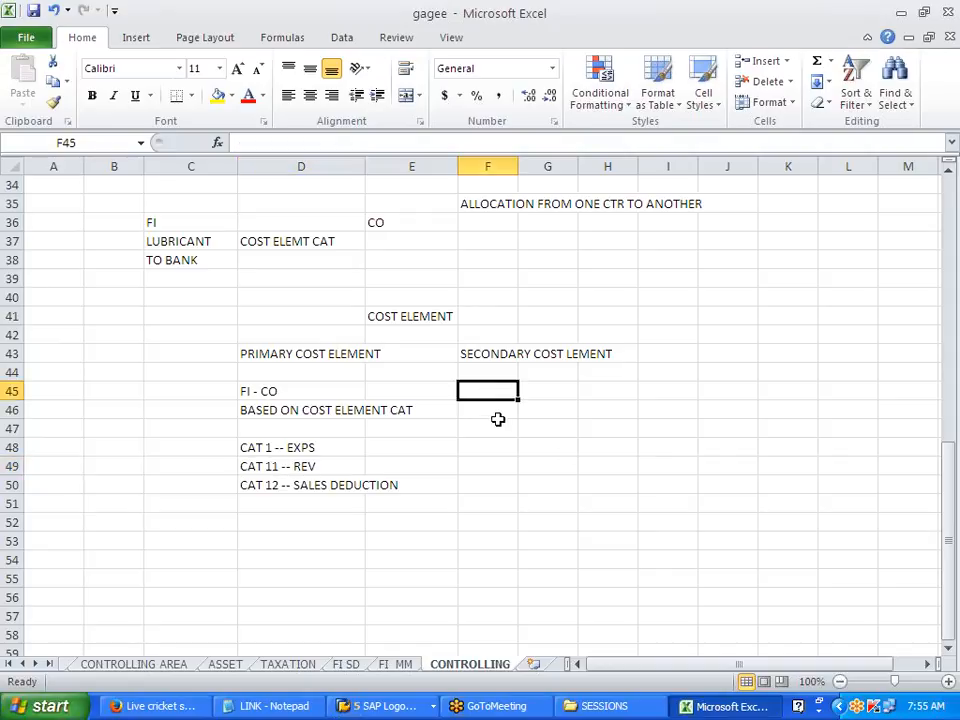
type("ALOCA")
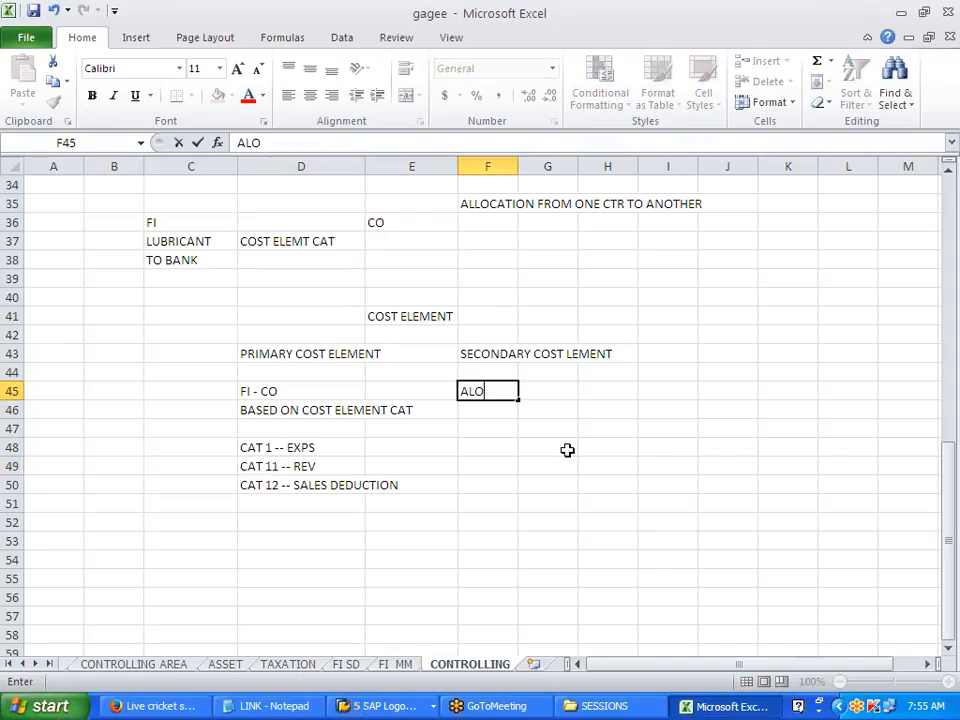
key("BackSpace")
key("BackSpace")
key("BackSpace")
type("L")
type("CATIO")
key("BackSpace")
key("BackSpace")
key("BackSpace")
key("BackSpace")
key("BackSpace")
type("OCATION P")
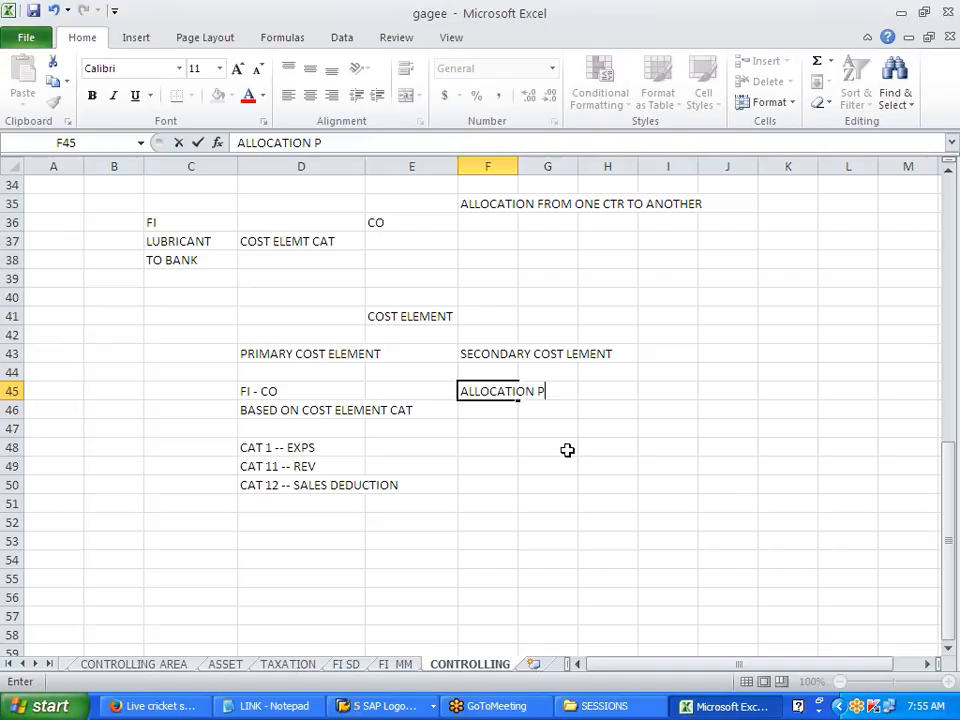
type("URPOSE")
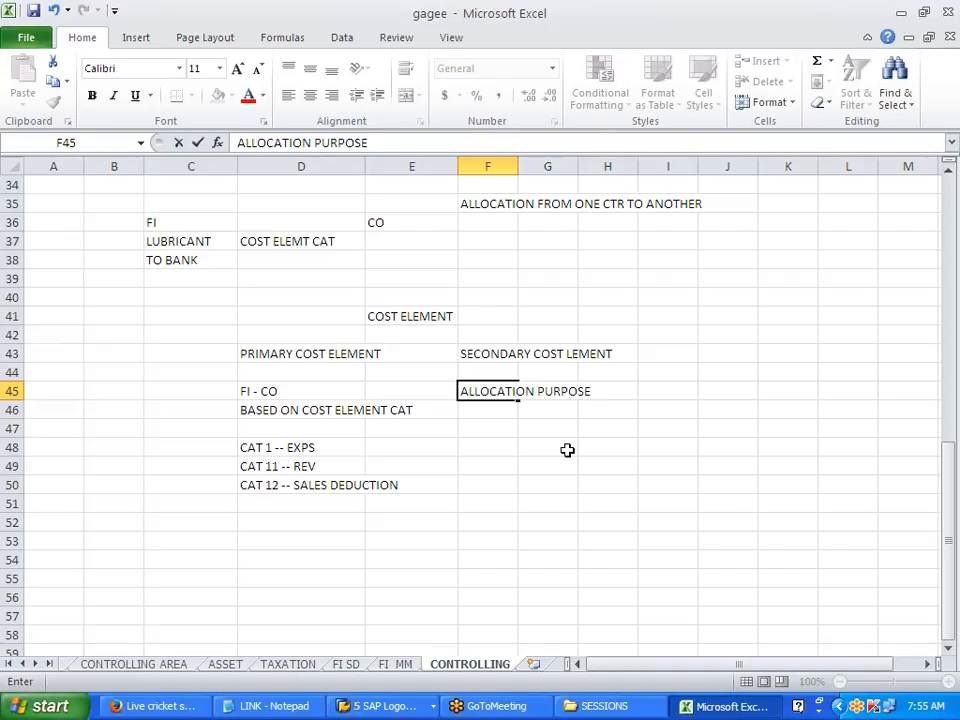
type(" BASED ON")
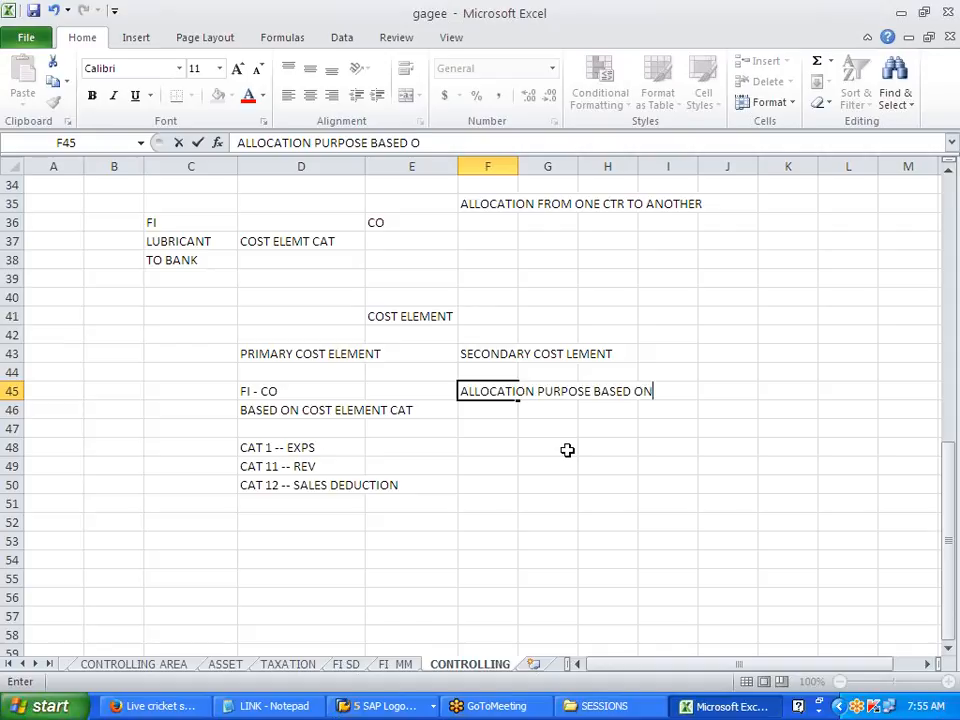
type(" CATEGORY")
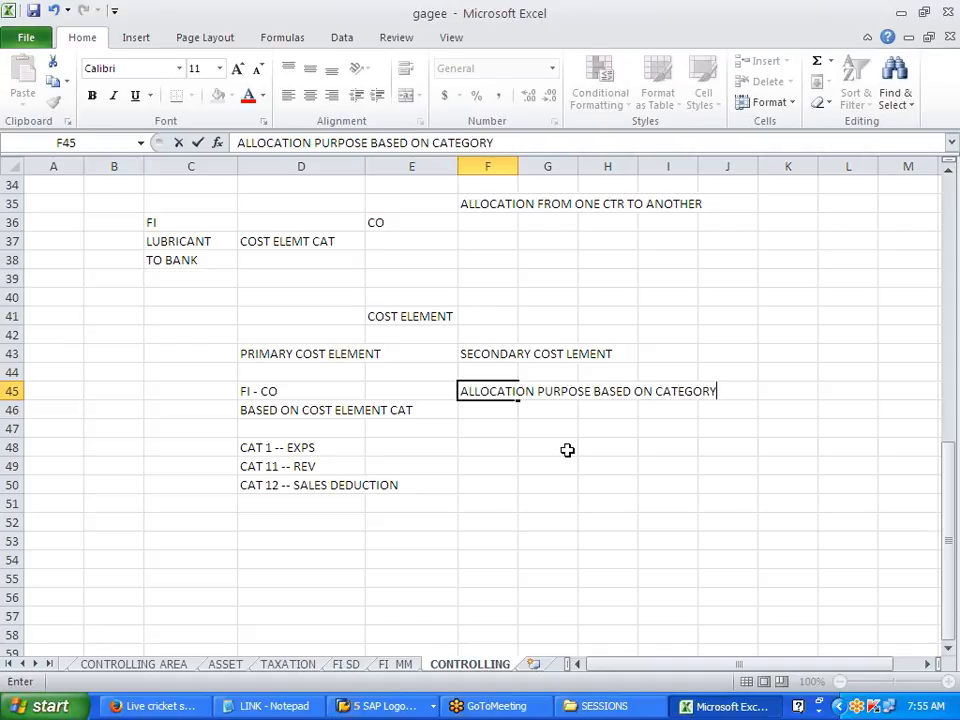
Enter the secondary cost element category 42 - ASSESMENT in cell F47
left_click(505, 430)
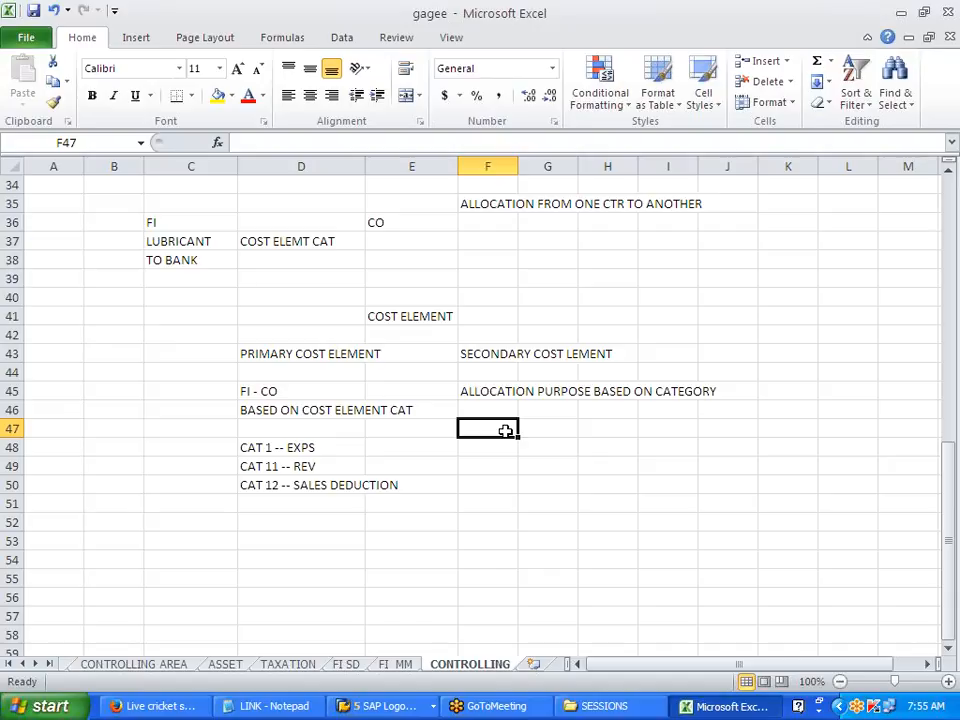
type("42 - ASSES")
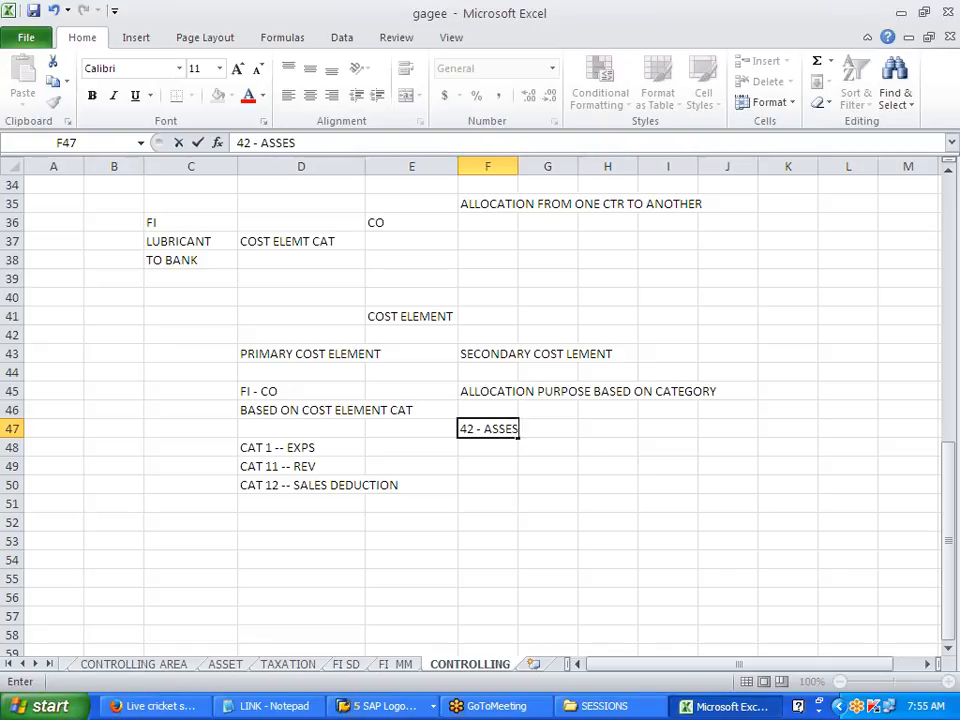
type("MENT")
left_click(495, 488)
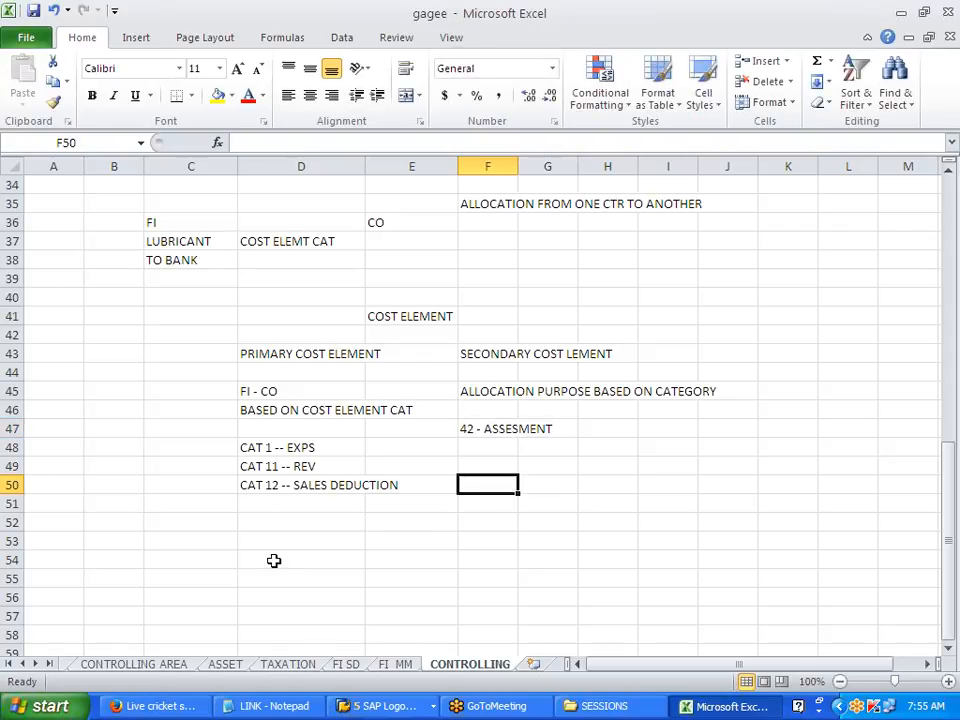
left_click(270, 504)
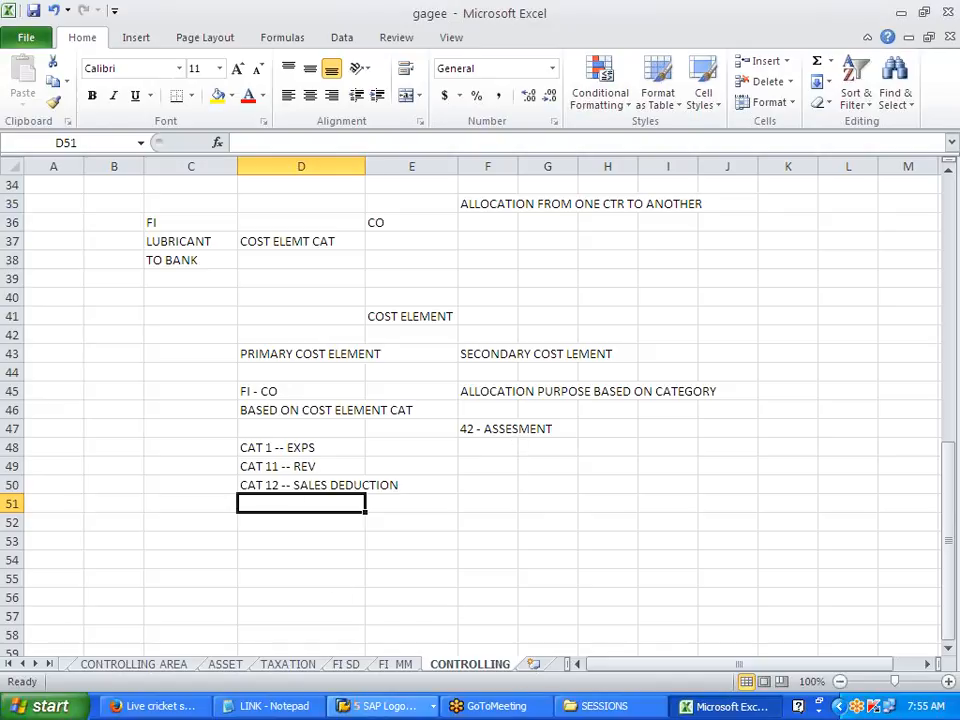
left_click(393, 708)
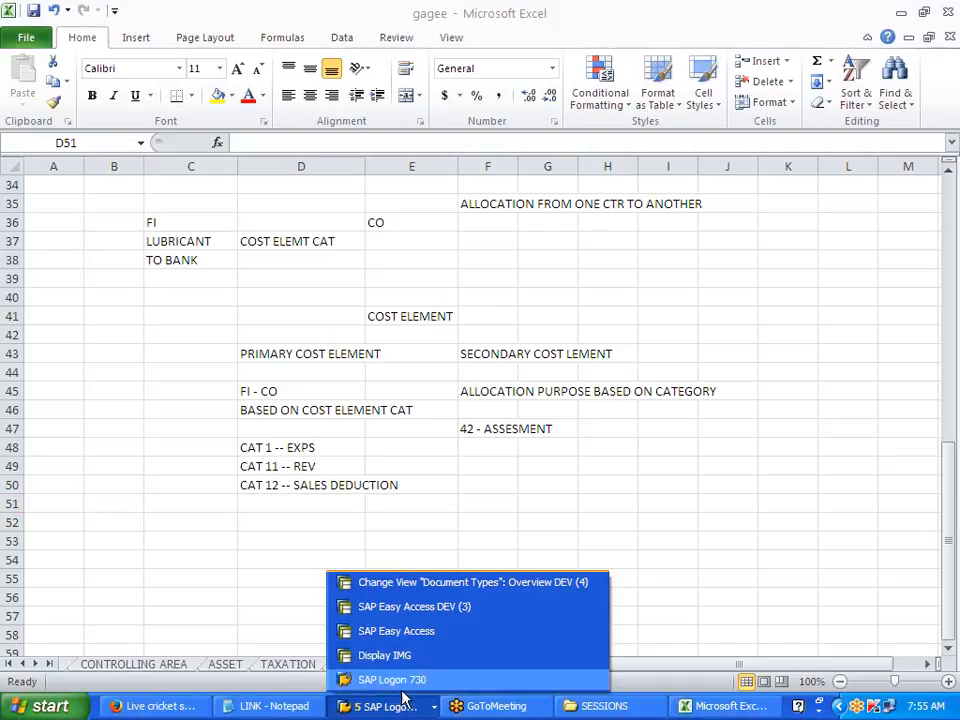
left_click(176, 561)
scroll(248, 570, "down", 1)
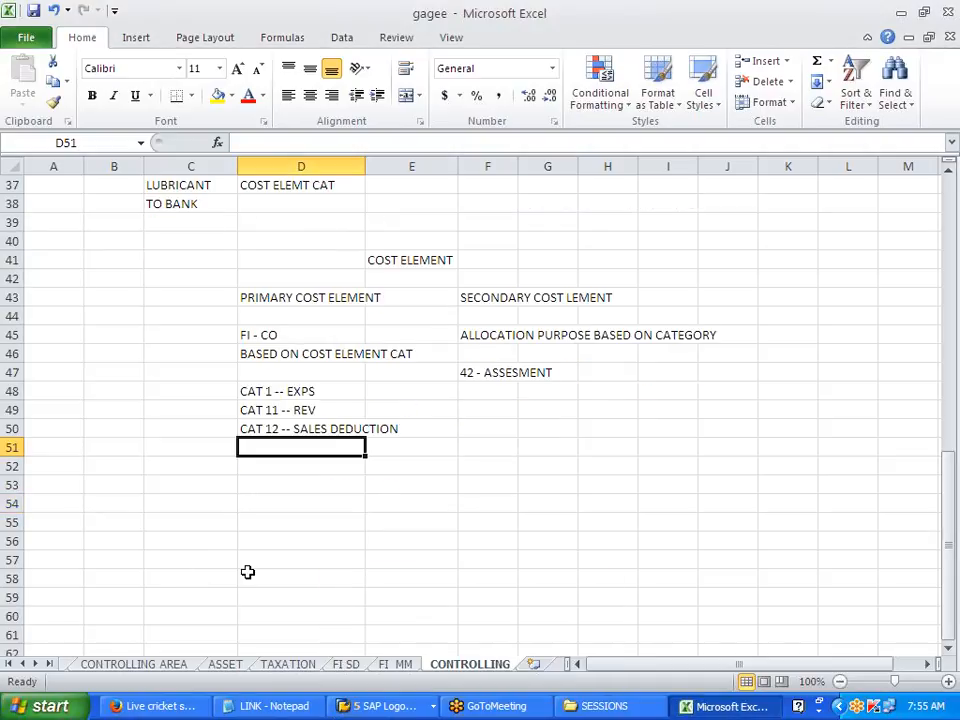
left_click(263, 481)
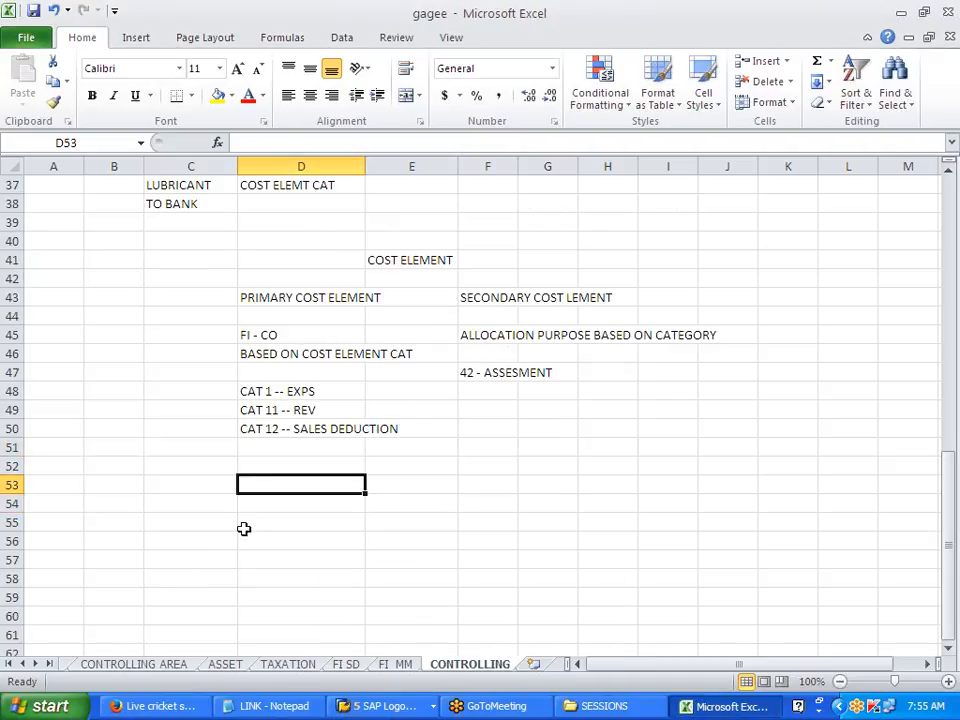
left_click(189, 489)
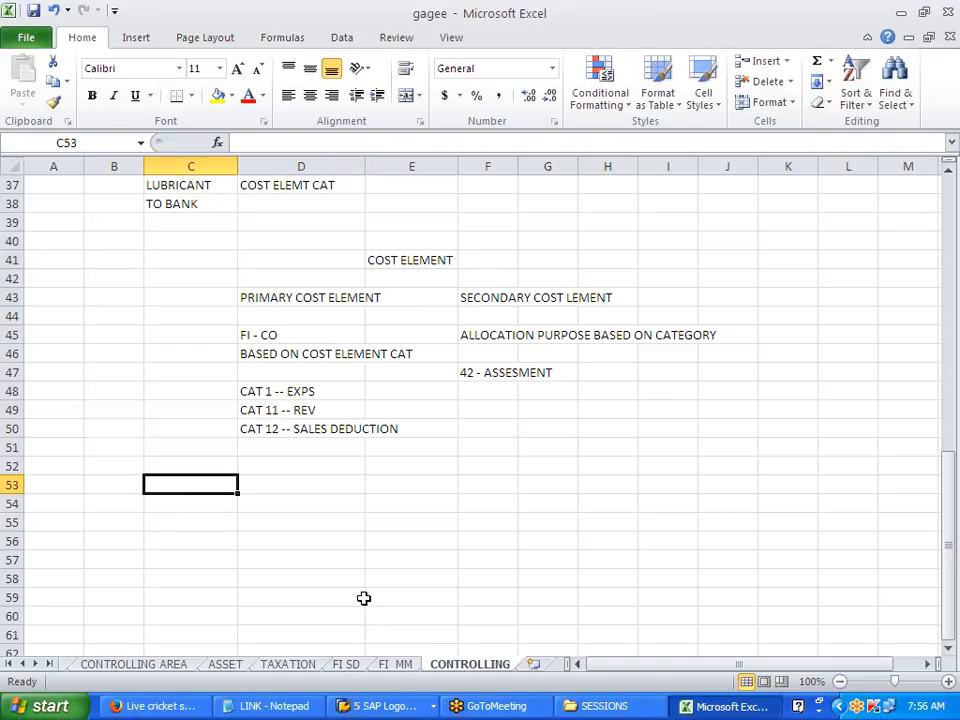
type("PR")
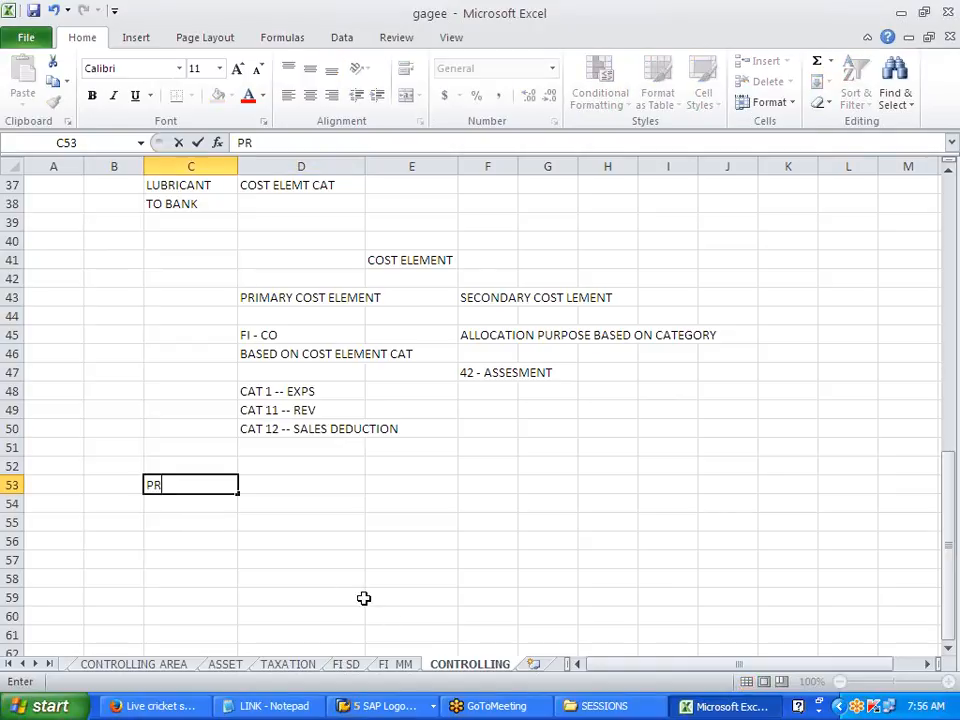
type("D COST")
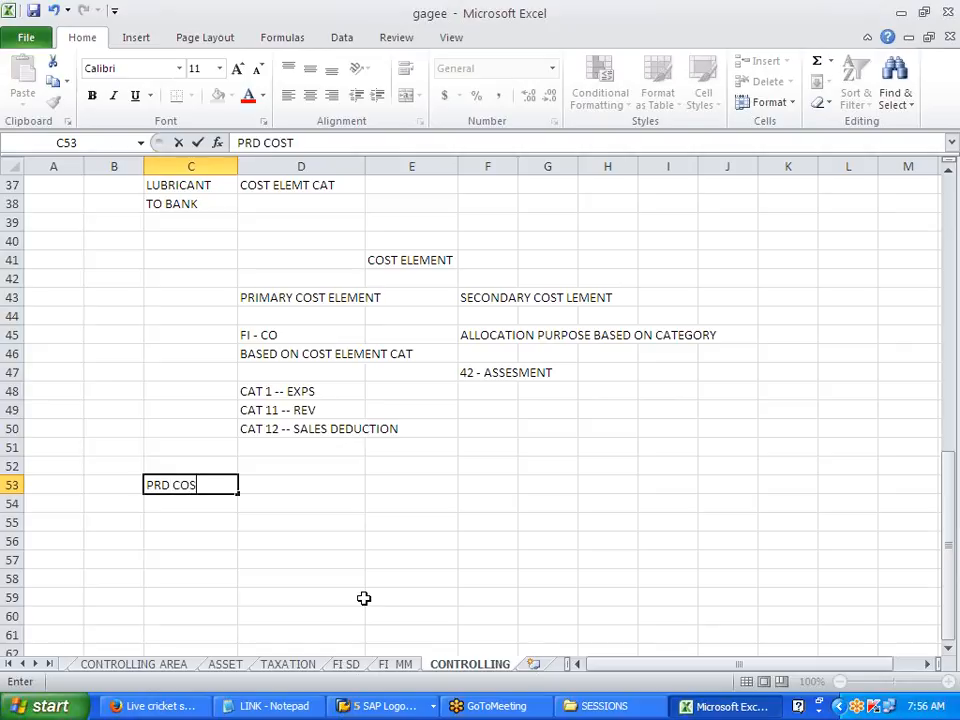
type(" ELEMENT")
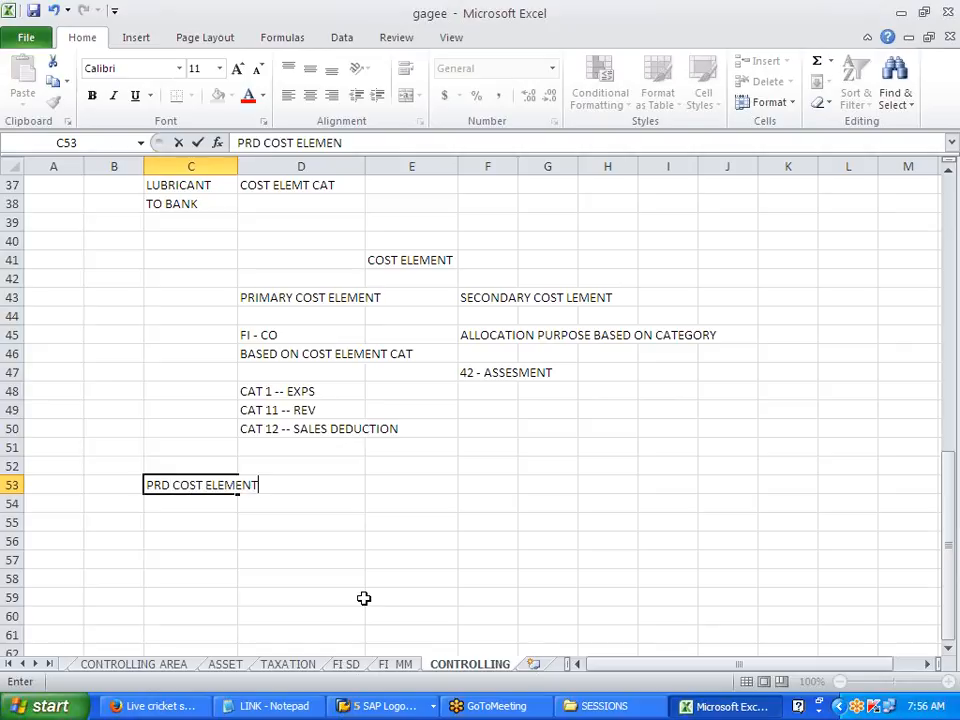
key("Return")
key("Return")
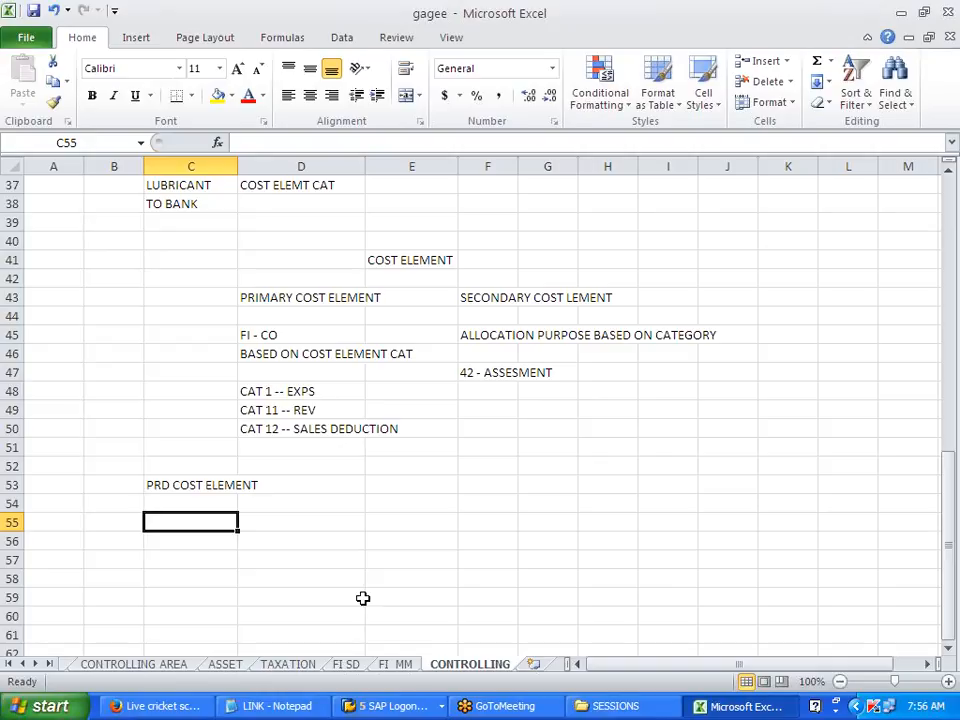
type("406000")
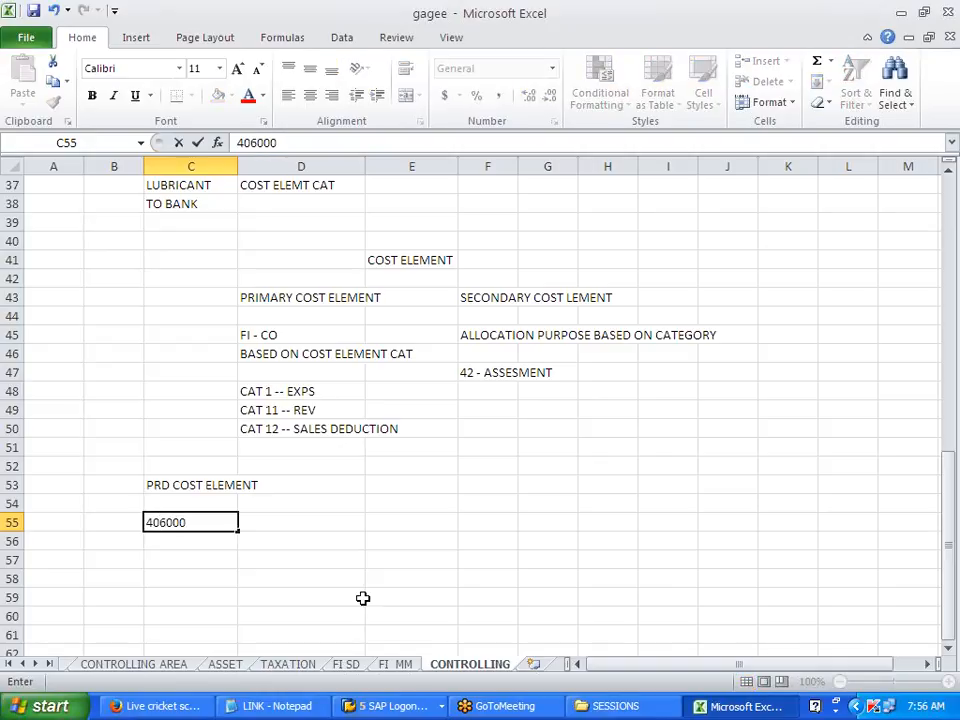
type(" -406999")
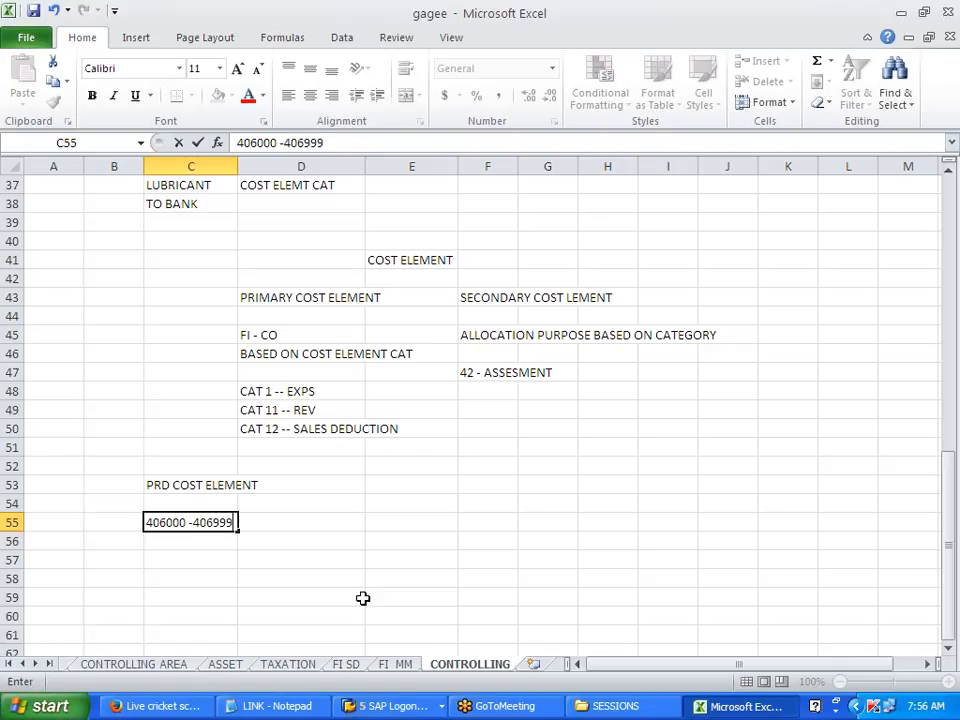
key("Return")
key("Return")
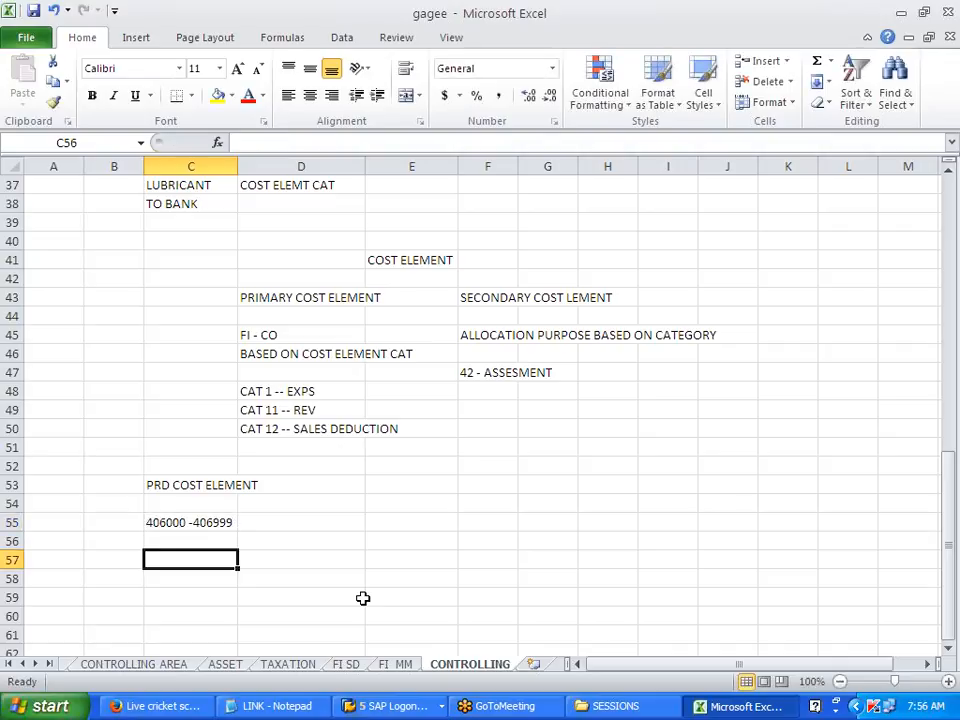
type("A")
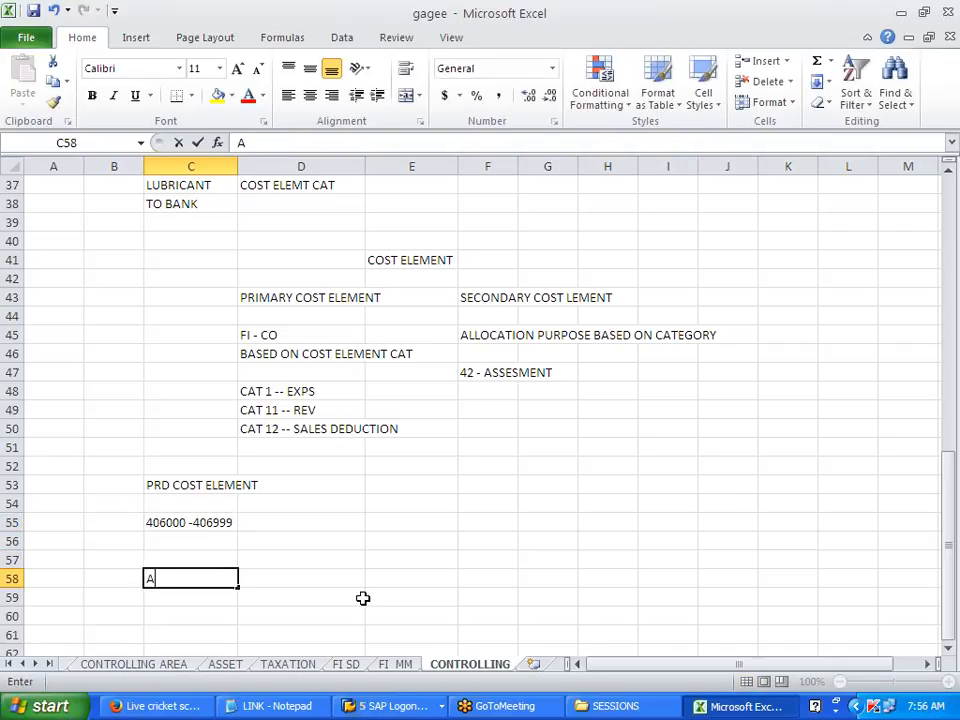
type("DM EXPS")
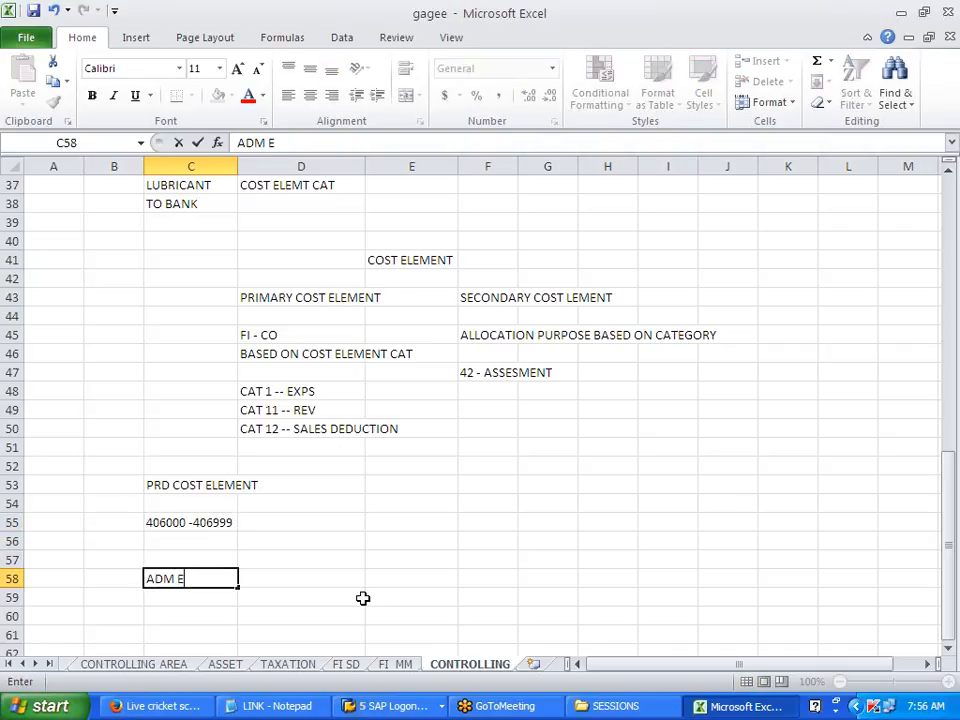
key("Return")
key("Return")
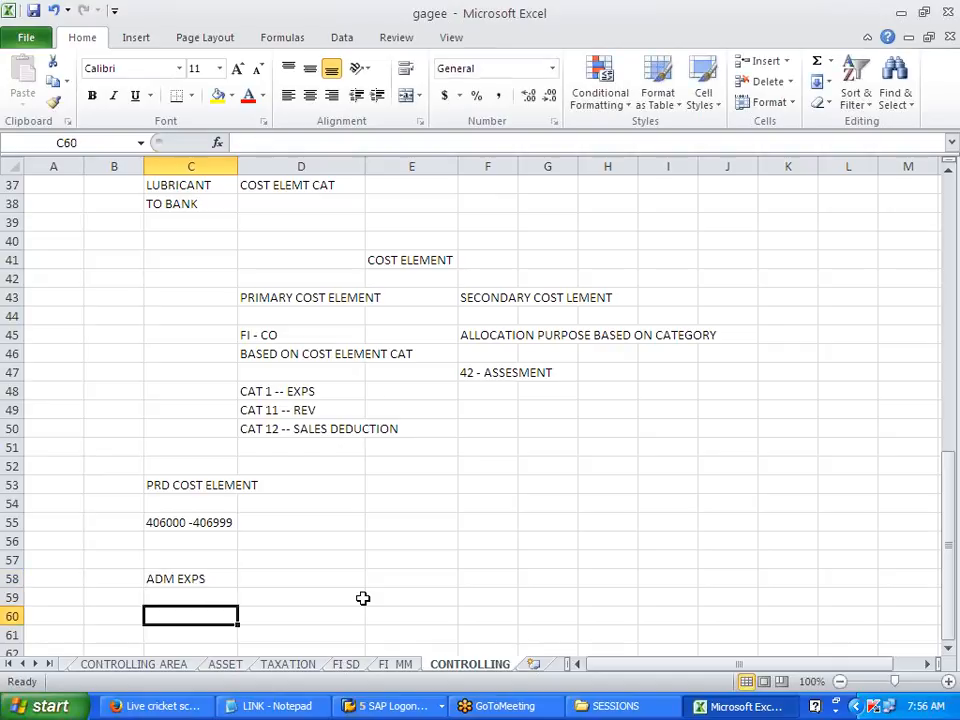
type("407")
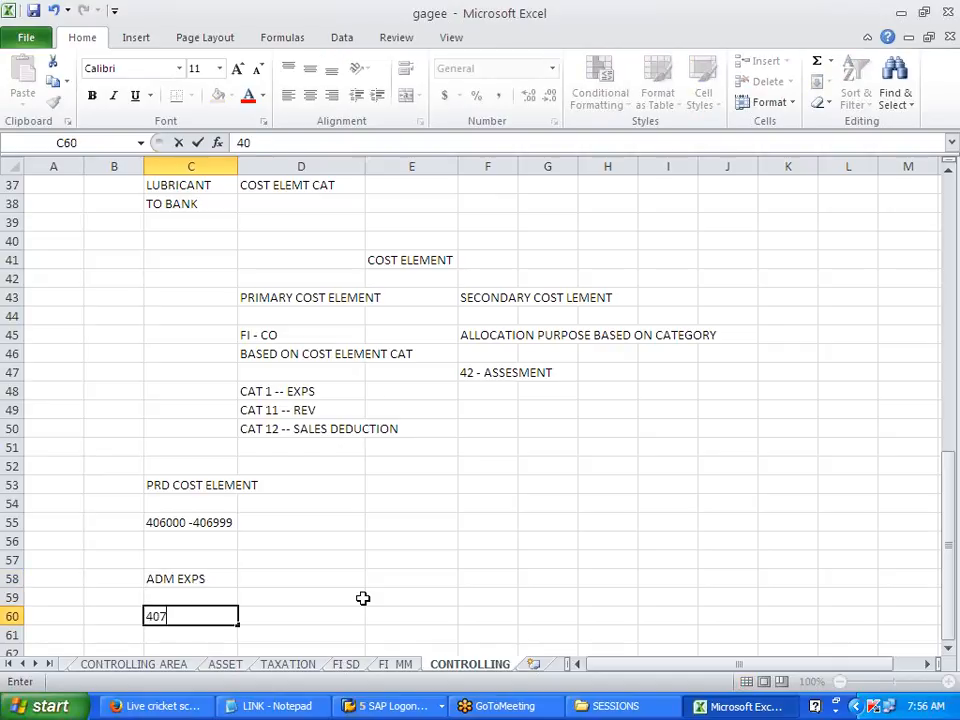
type("000-407999")
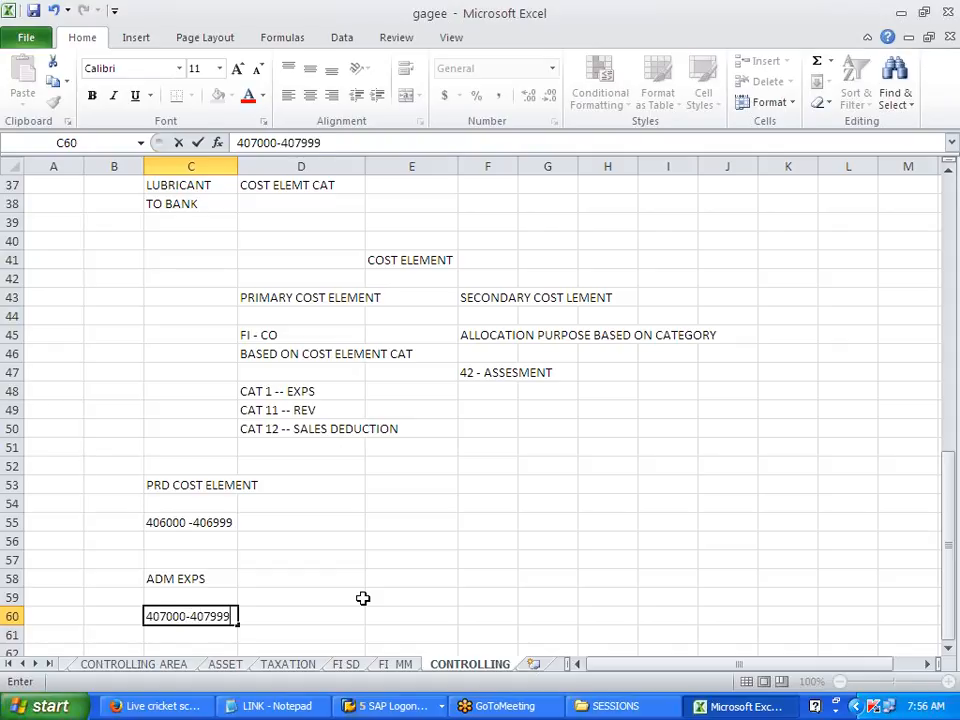
key("Up")
key("Up")
key("Up")
key("Up")
key("Up")
key("Up")
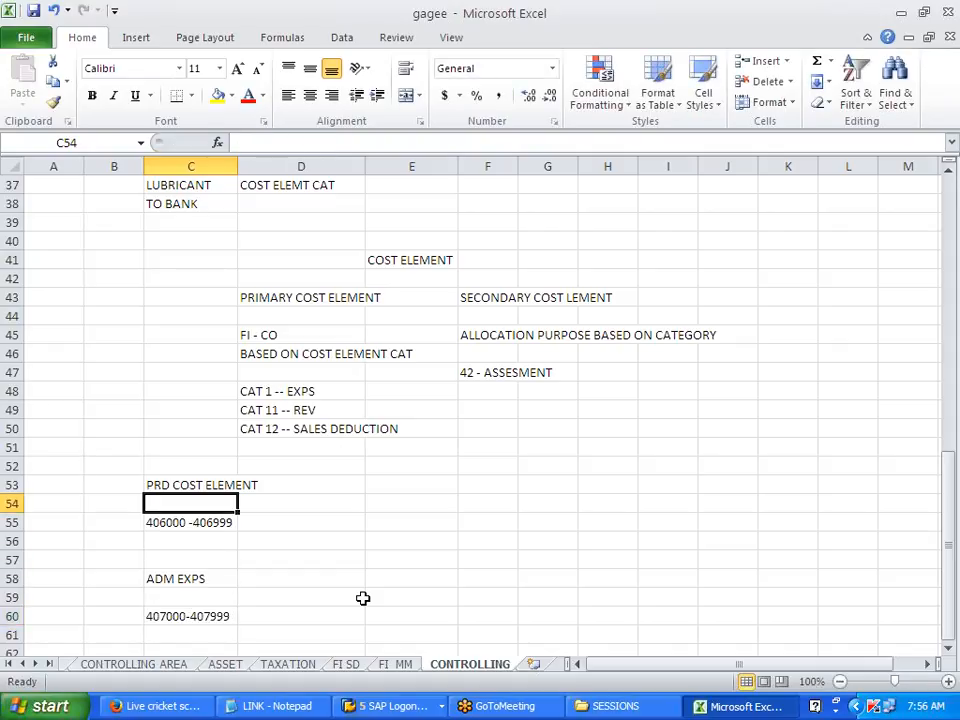
key("Right")
key("Right")
key("Up")
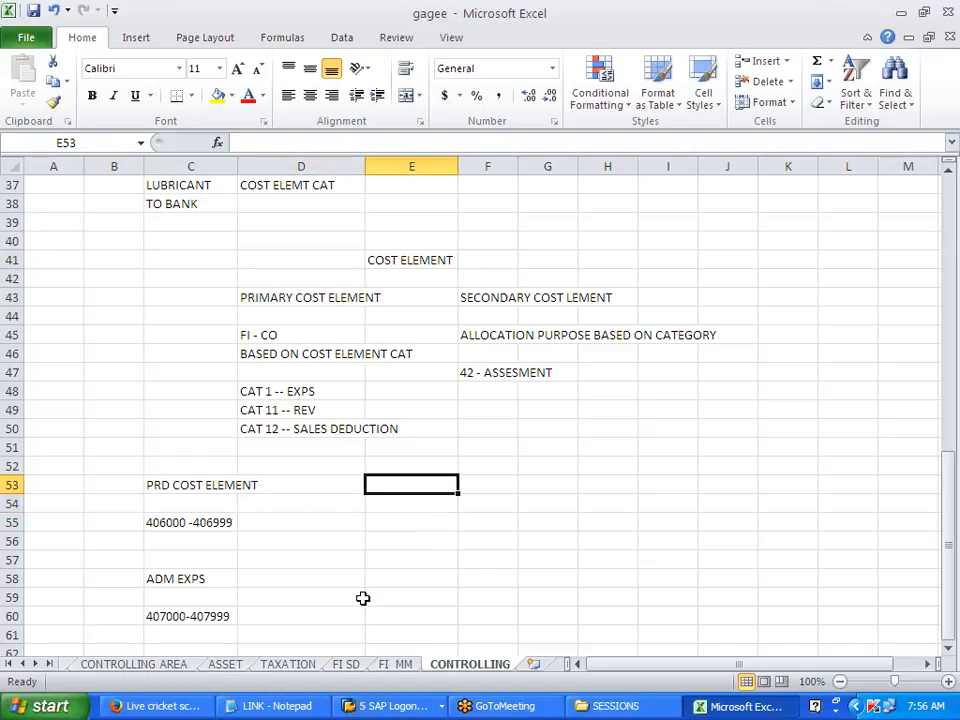
type("SE")
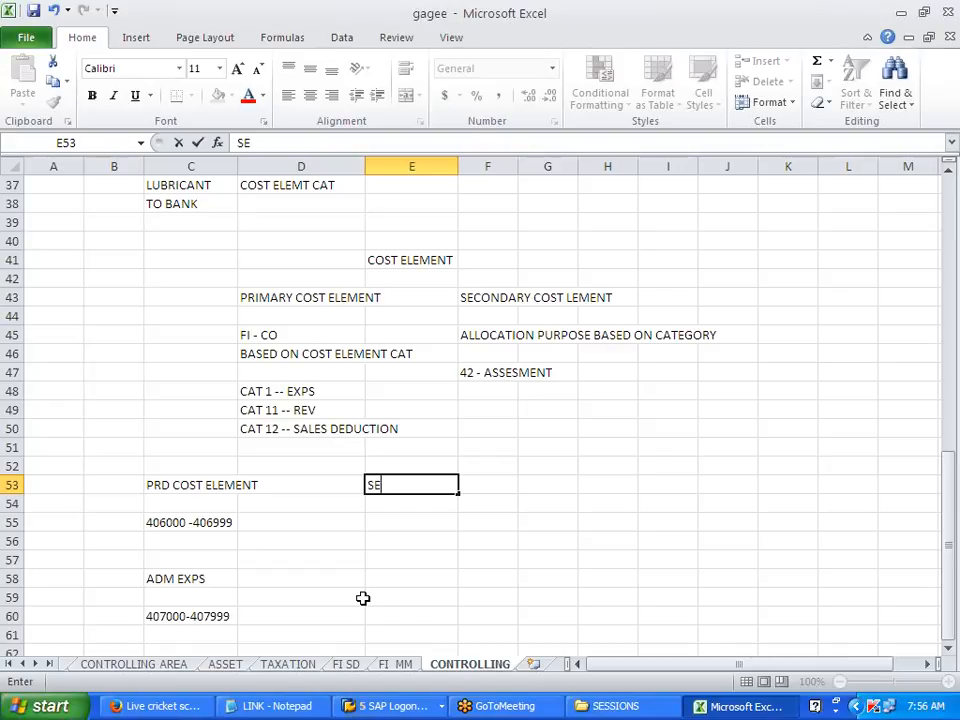
type("LLING EXPS")
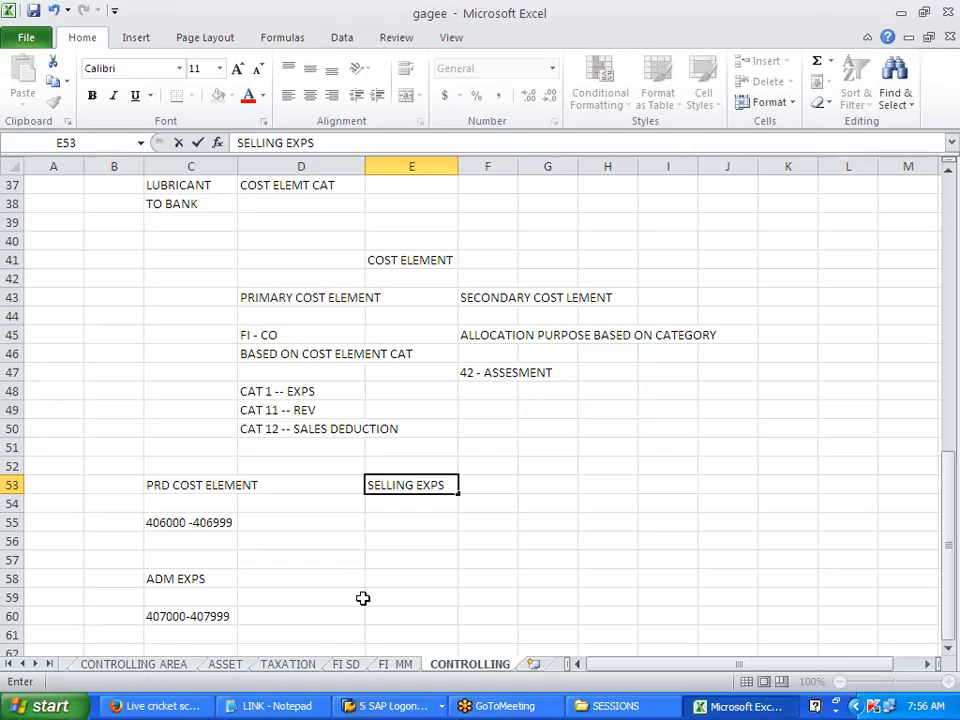
key("Return")
key("Return")
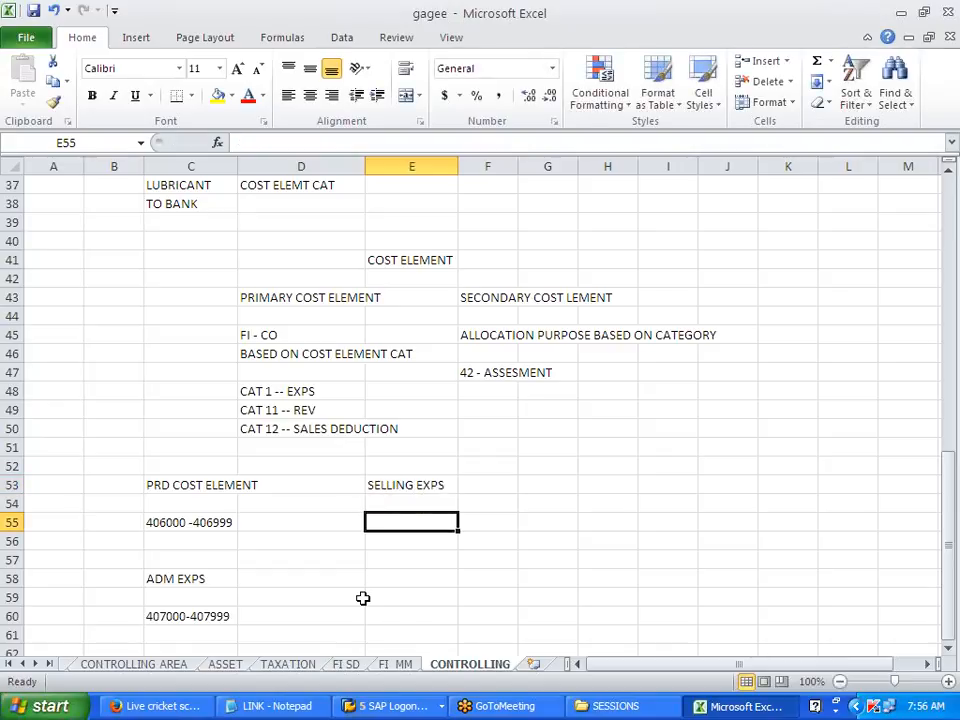
type("408000")
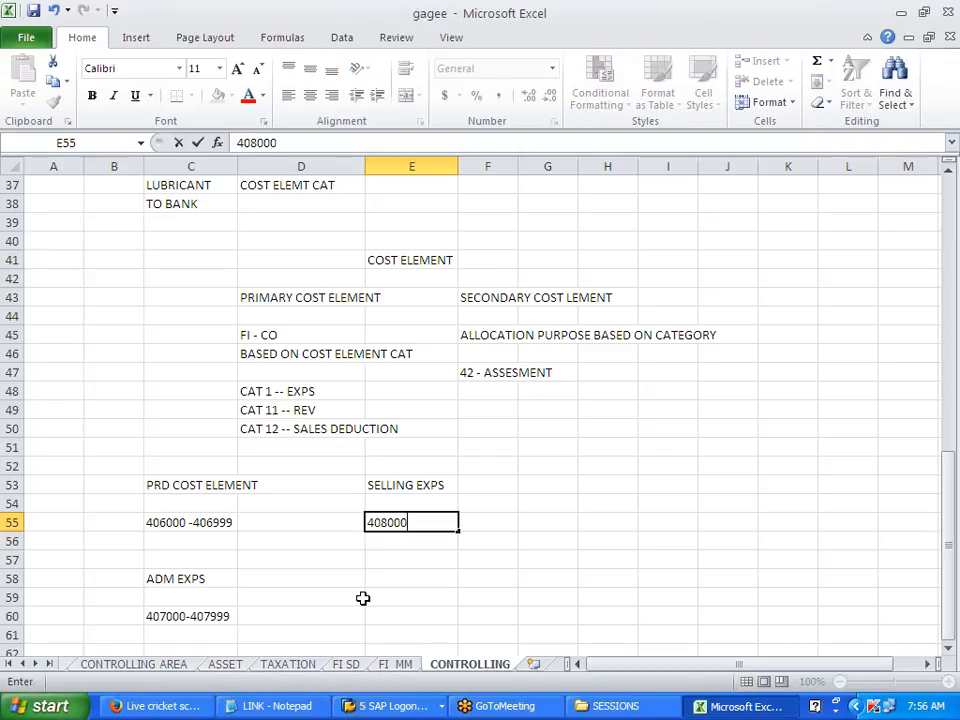
type("-408999")
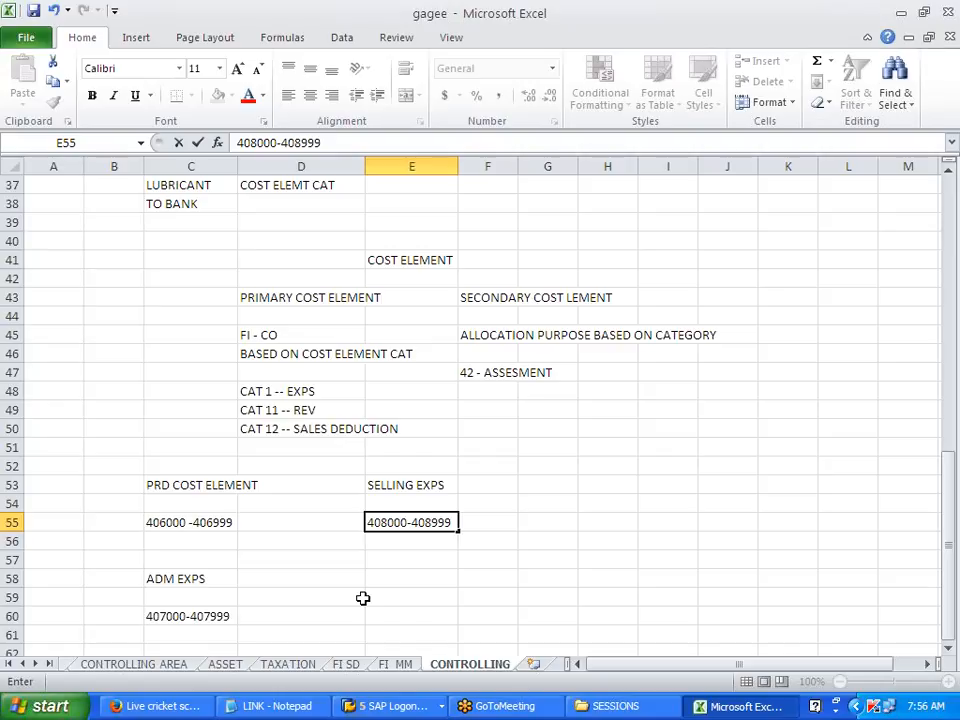
left_click(350, 597)
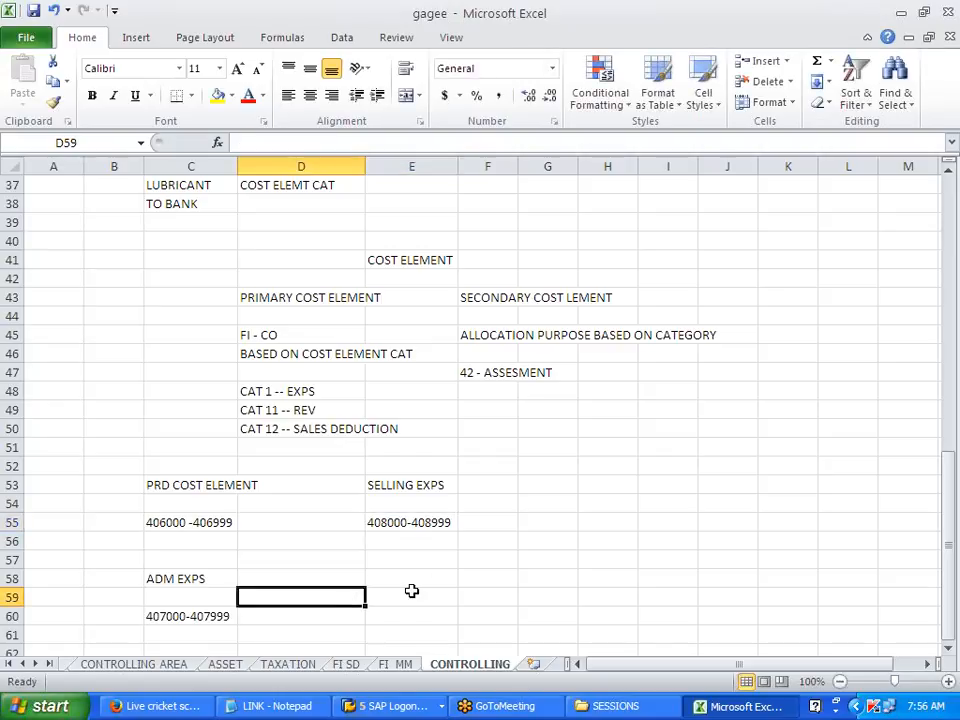
left_click(441, 577)
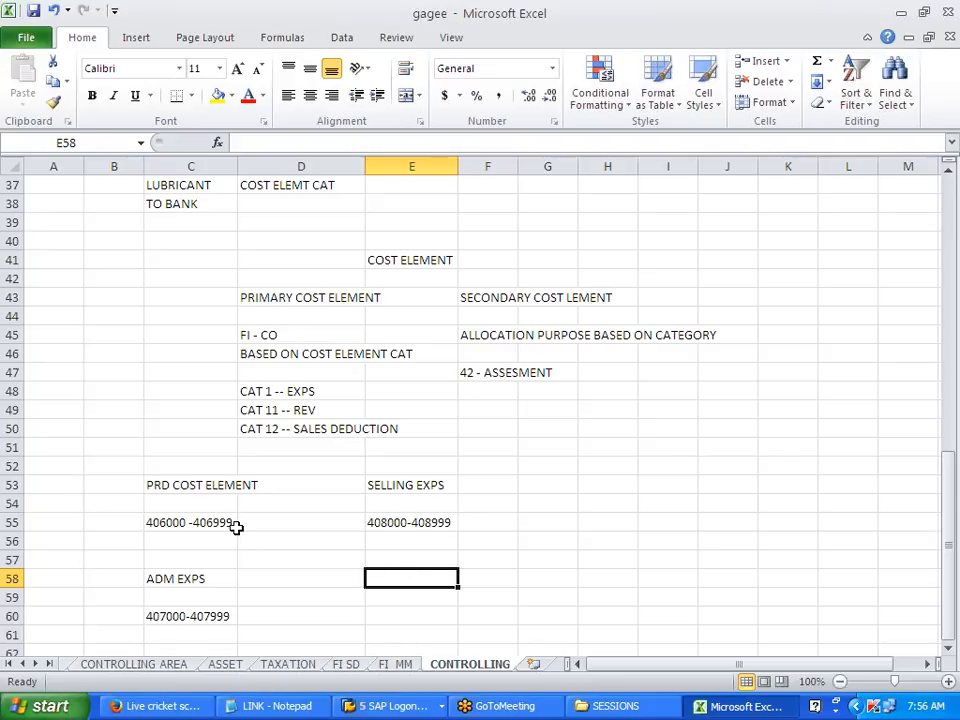
scroll(296, 554, "down", 2)
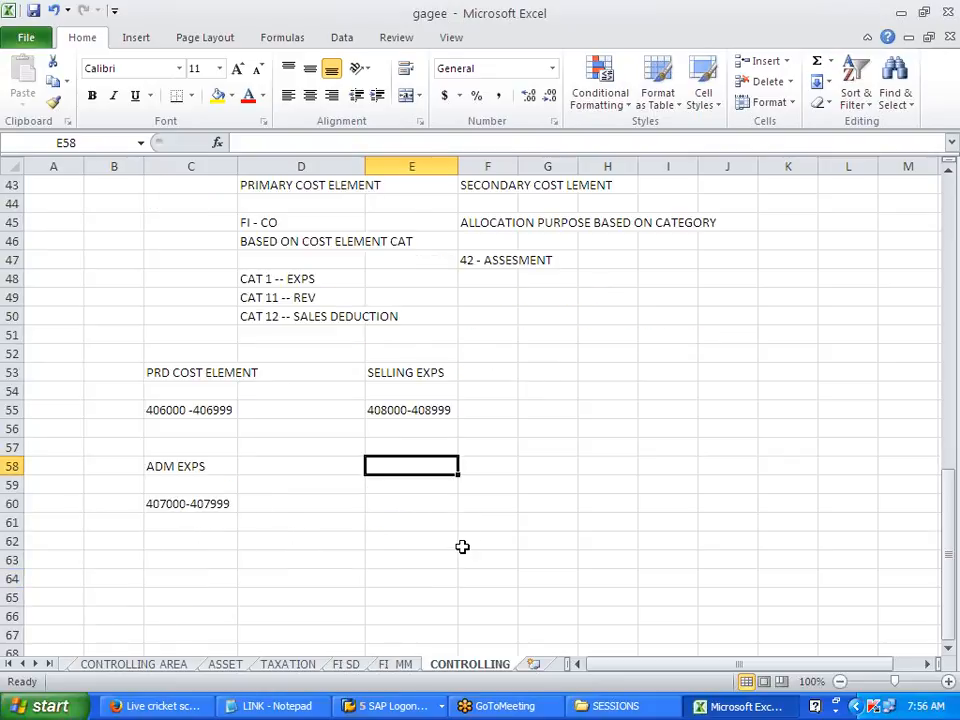
left_click(426, 536)
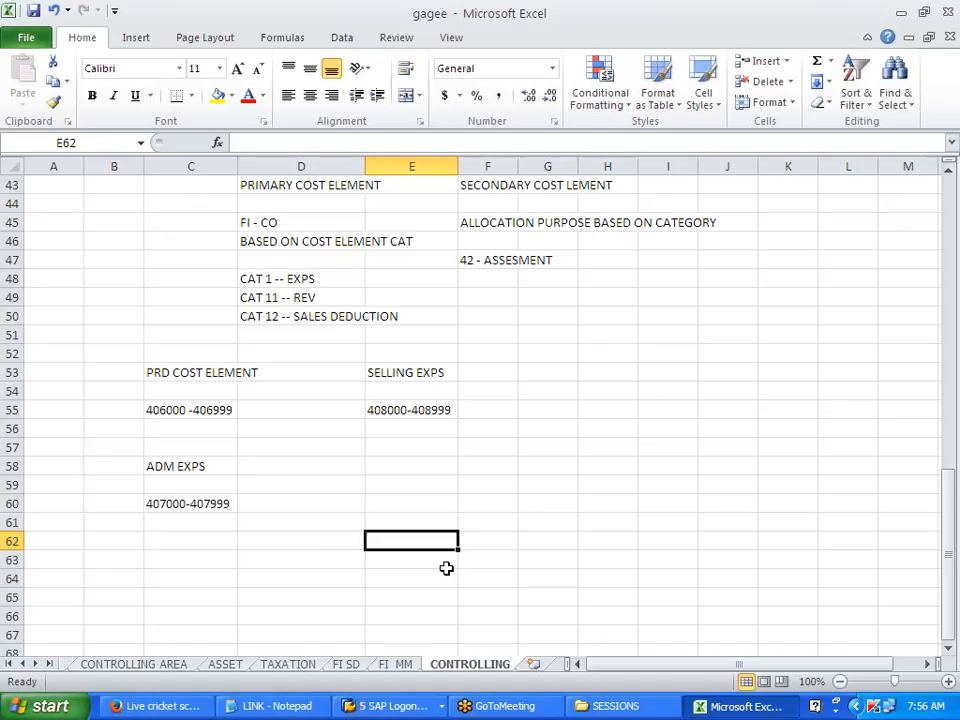
Switch to SAP, open transaction FS00 in a new screen and start creating G/L account 406000 in company code J700
key("alt+Tab")
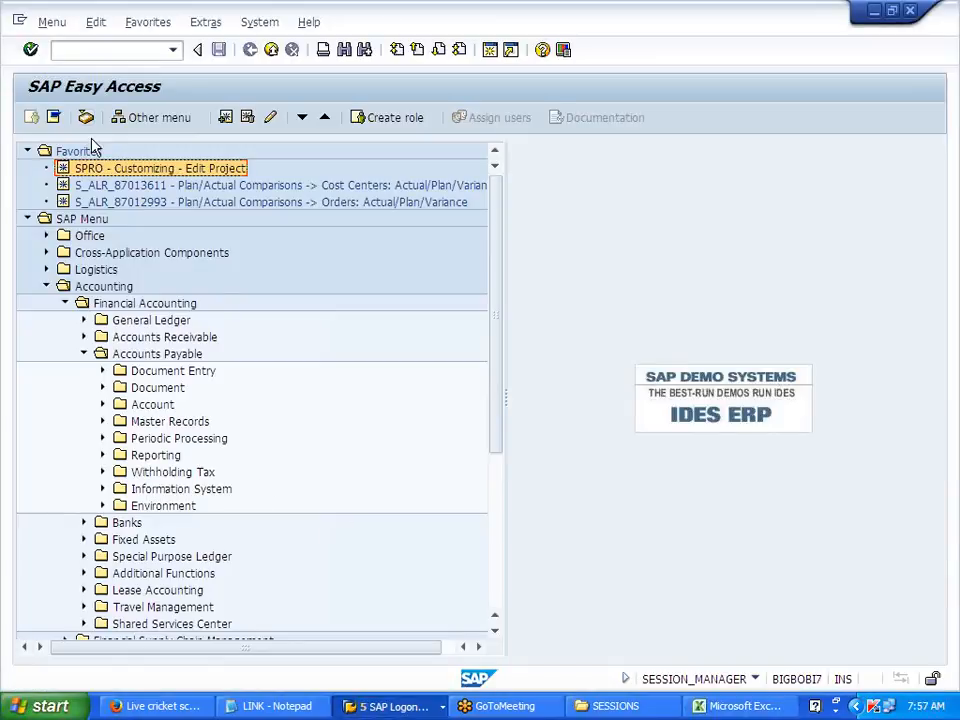
left_click(85, 49)
type("/NFS00")
key("Return")
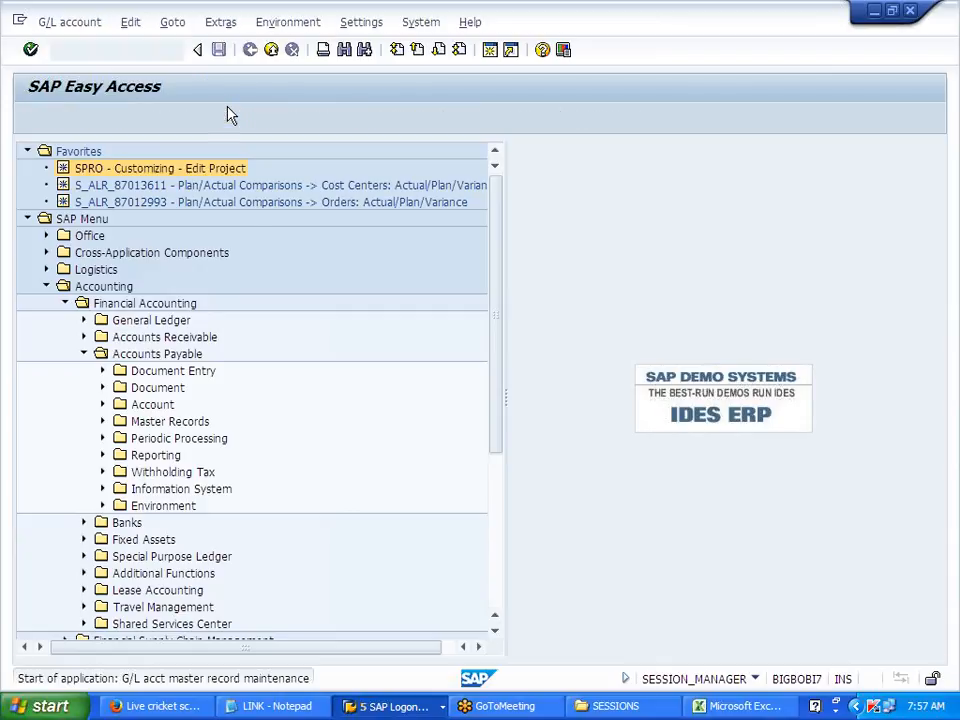
type("406")
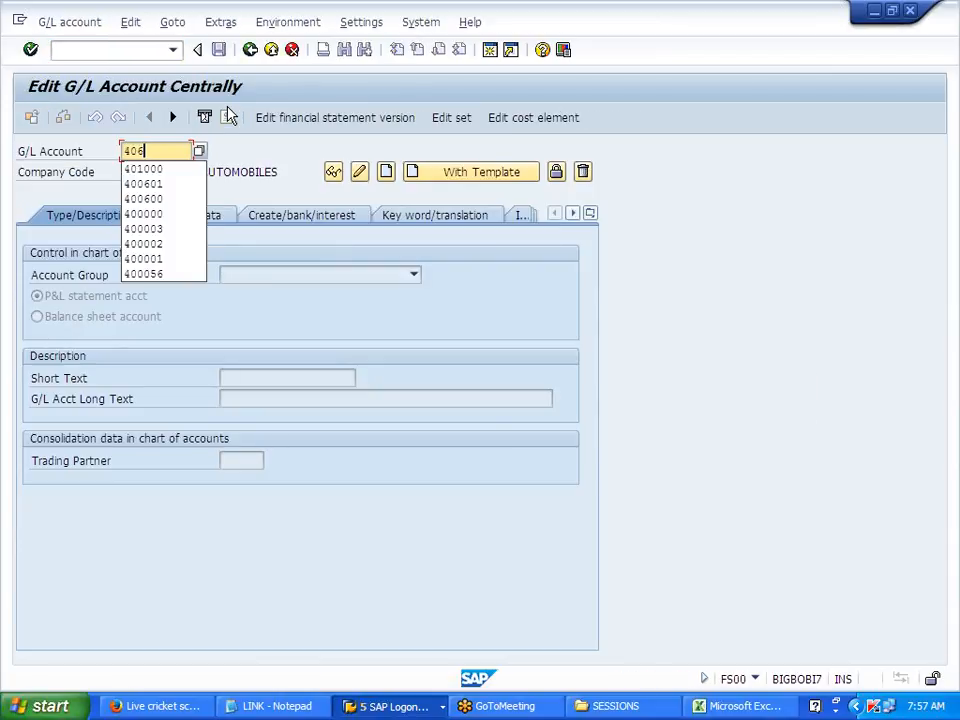
type("000")
key("Tab")
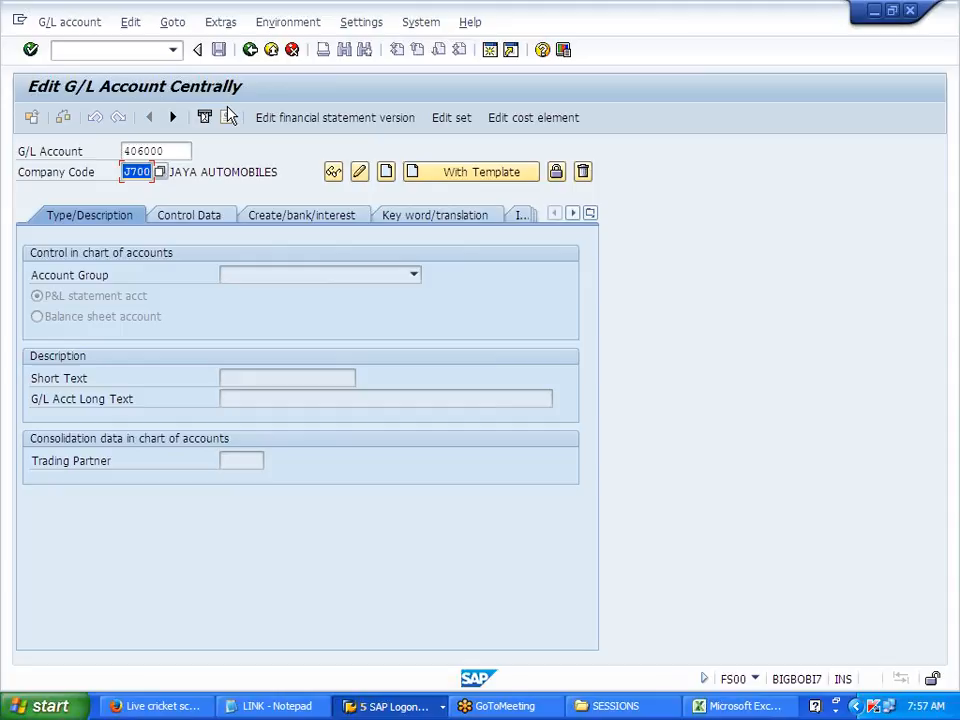
left_click(386, 174)
Assign G/L account 406000 to the account group EXPS EXPENSE and give it the short text LUBRICANT
left_click(412, 278)
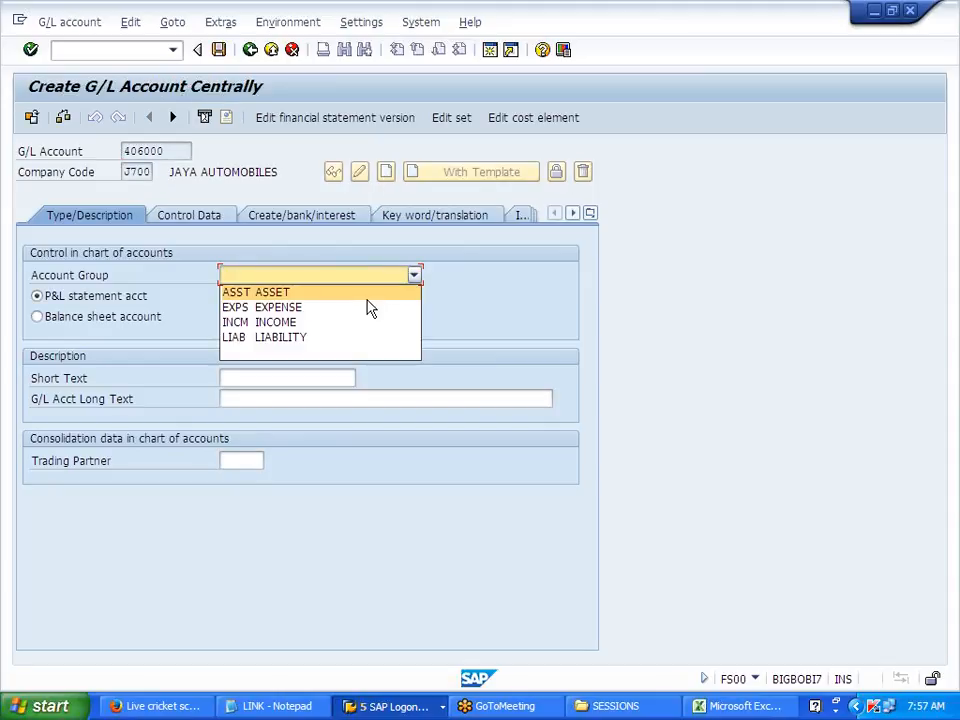
left_click(354, 308)
left_click(240, 378)
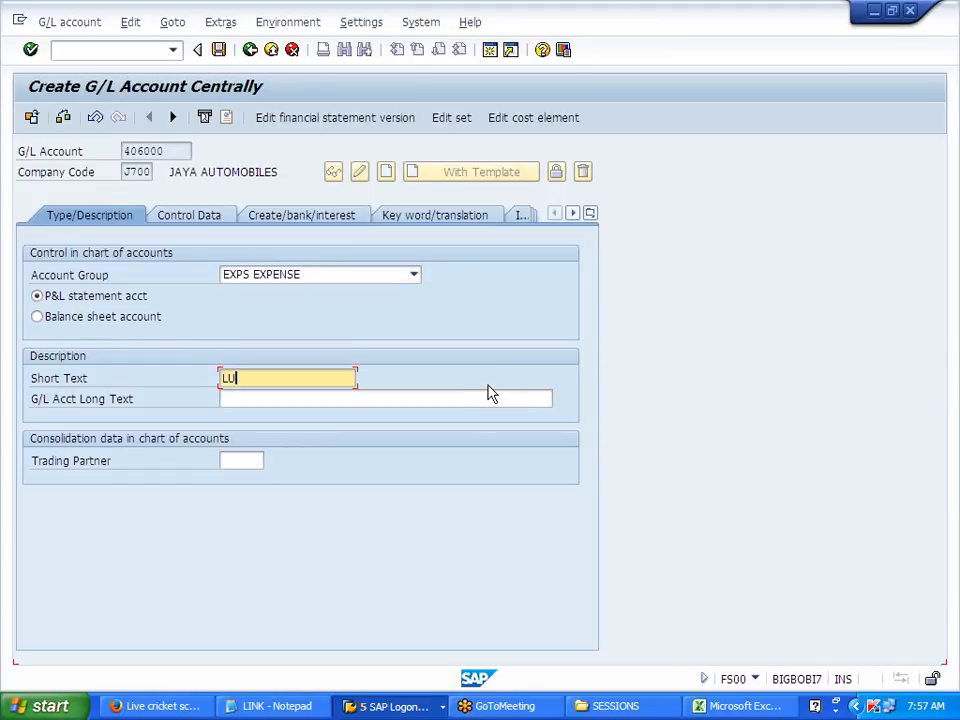
type("LUBRICANT")
Enable line item display for G/L account 406000, set its field status group to G004 and save the account
left_click(200, 218)
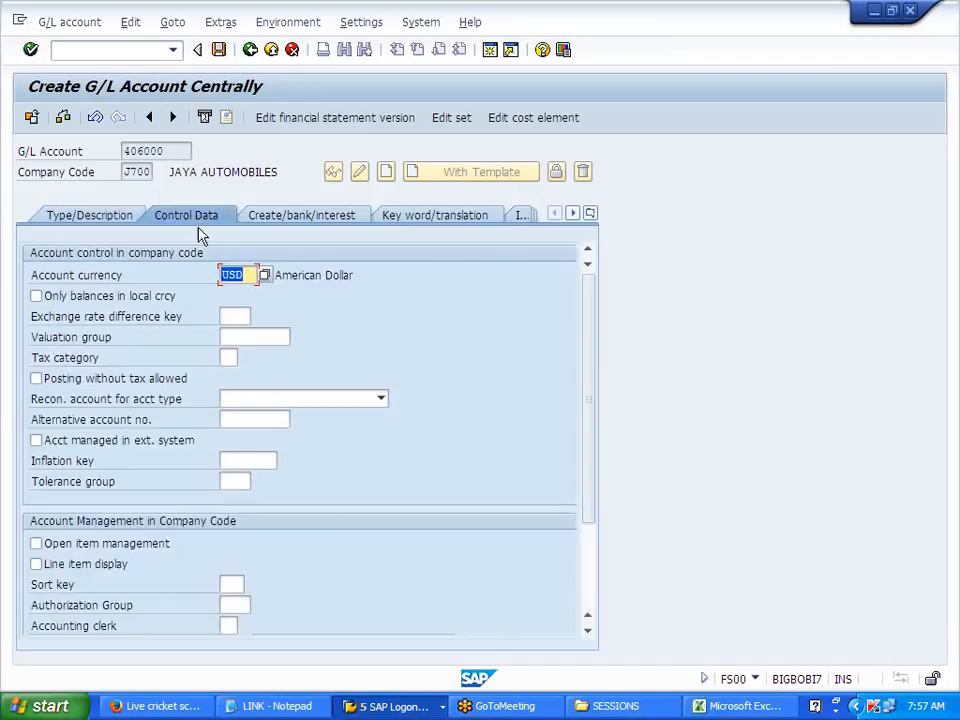
left_click(36, 563)
left_click(234, 584)
left_click(232, 603)
left_click(290, 216)
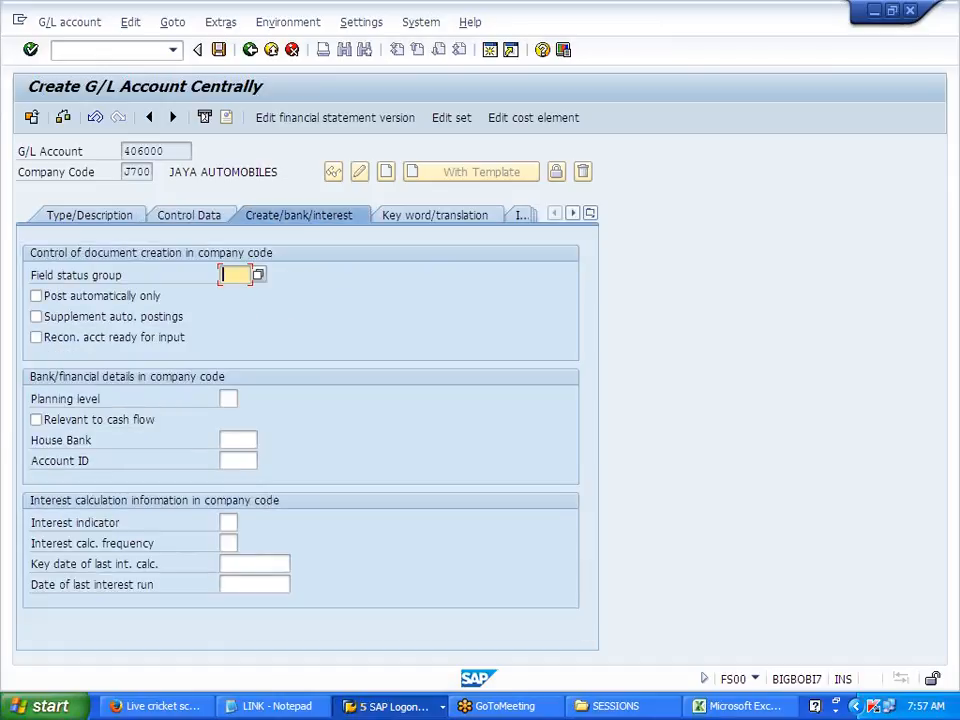
type("G004")
key("Return")
left_click(112, 215)
left_click(218, 49)
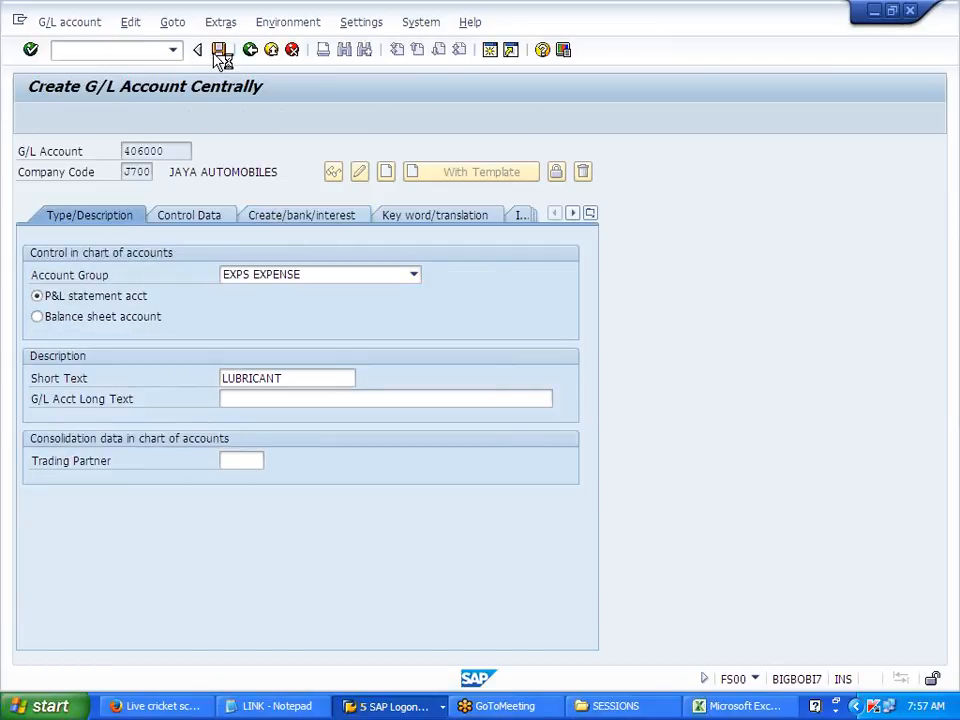
Start creating G/L account 406001 using account 406000 of company code J700 as the template
type("406001")
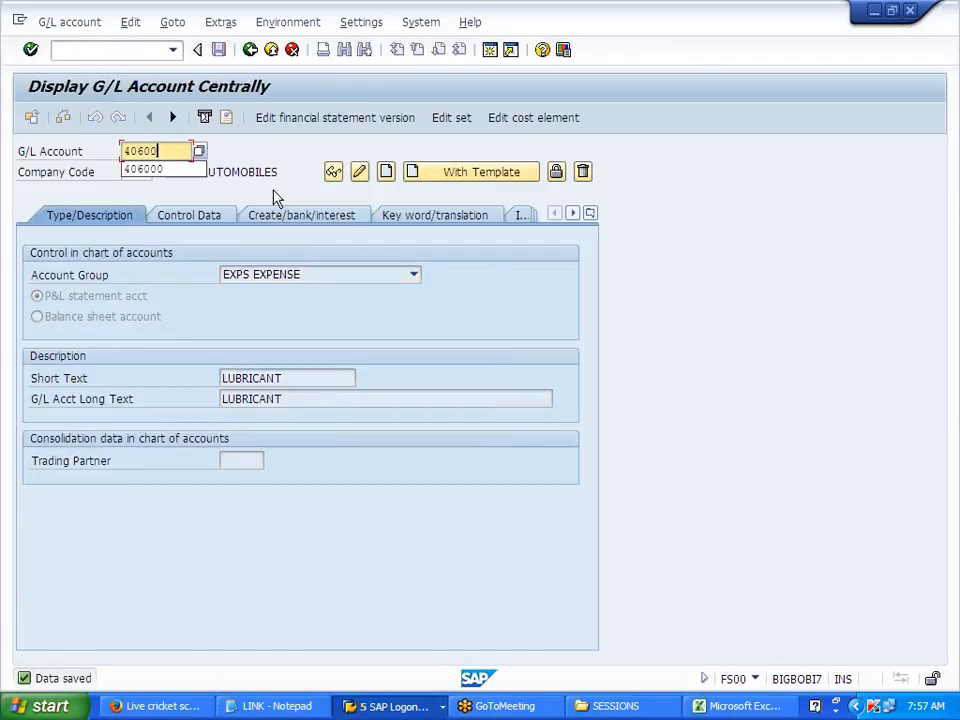
left_click(438, 180)
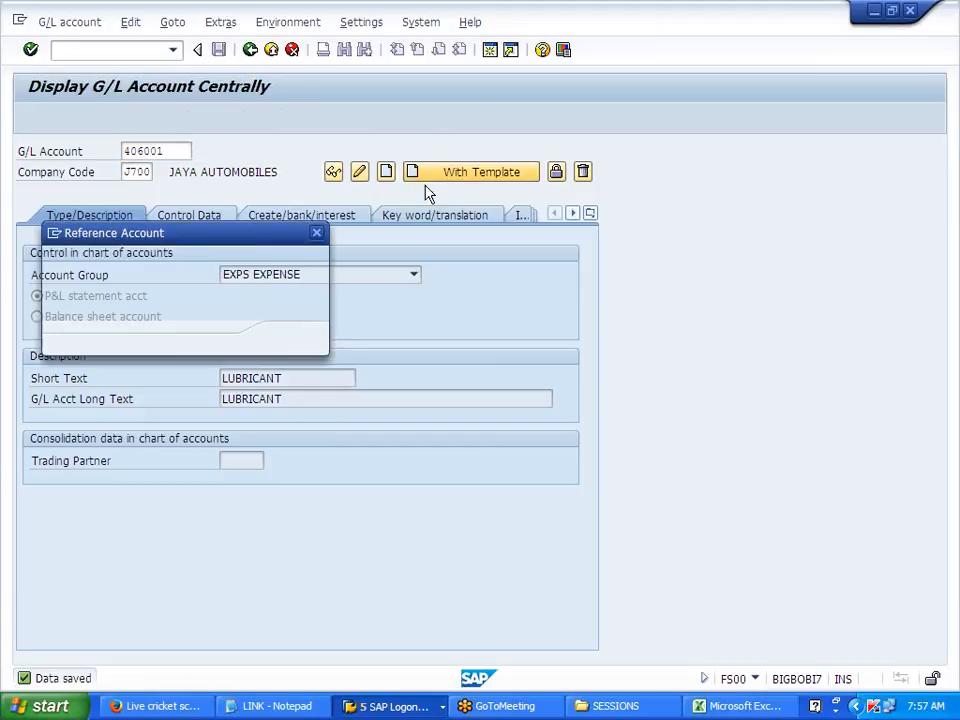
type("406000")
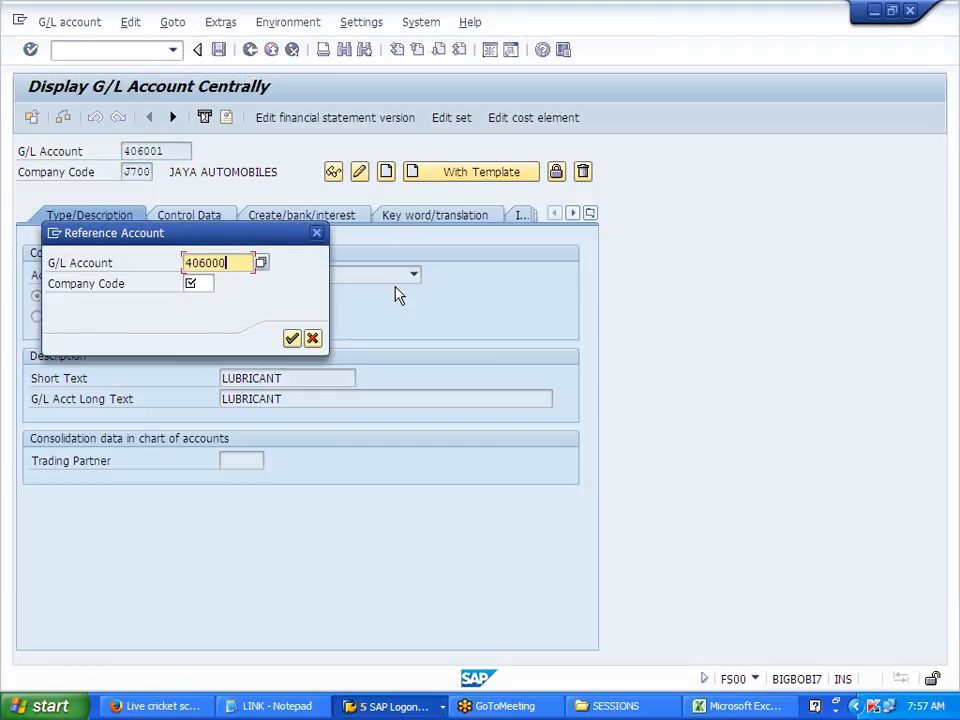
key("Tab")
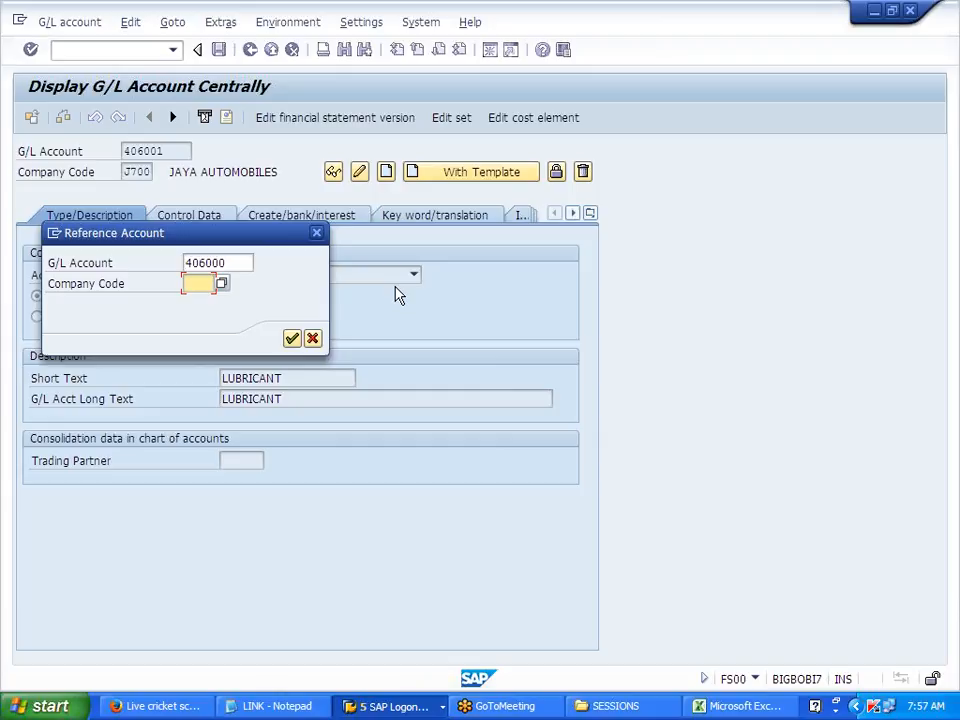
type("J700")
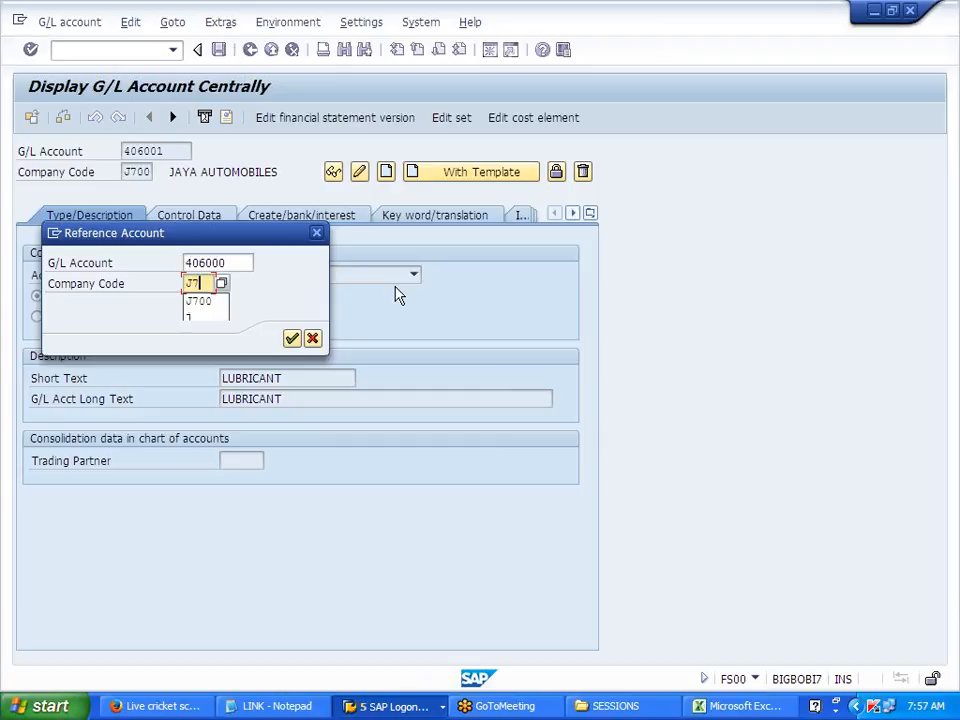
key("Return")
Replace the copied descriptions of G/L account 406001 with the short text POWER and save the account
key("Tab")
key("Tab")
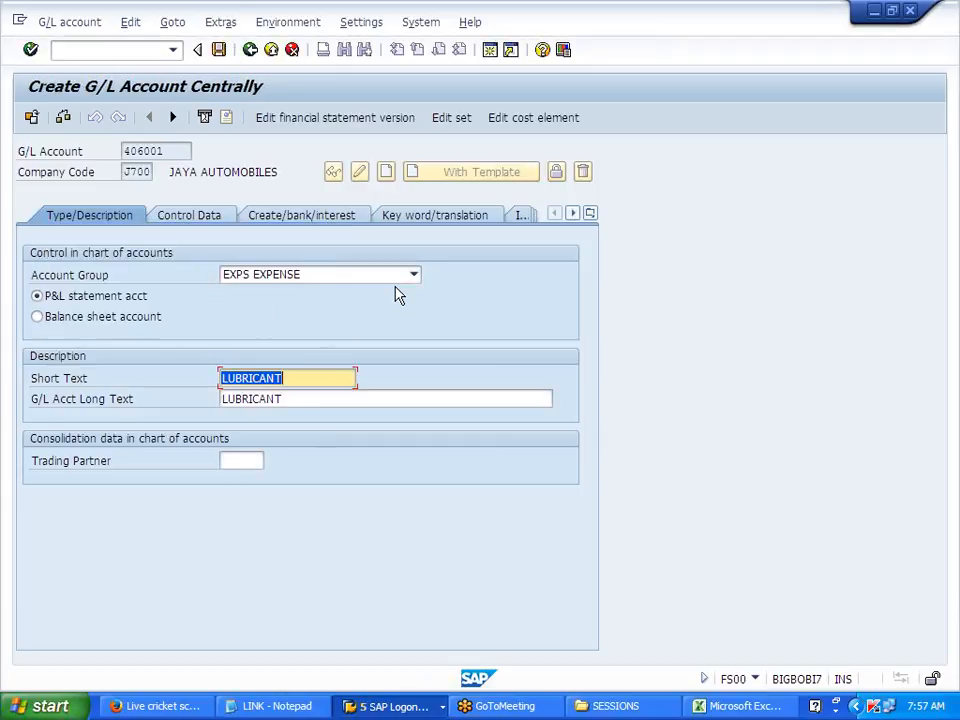
key("Delete")
key("Tab")
key("Delete")
key("shift+Tab")
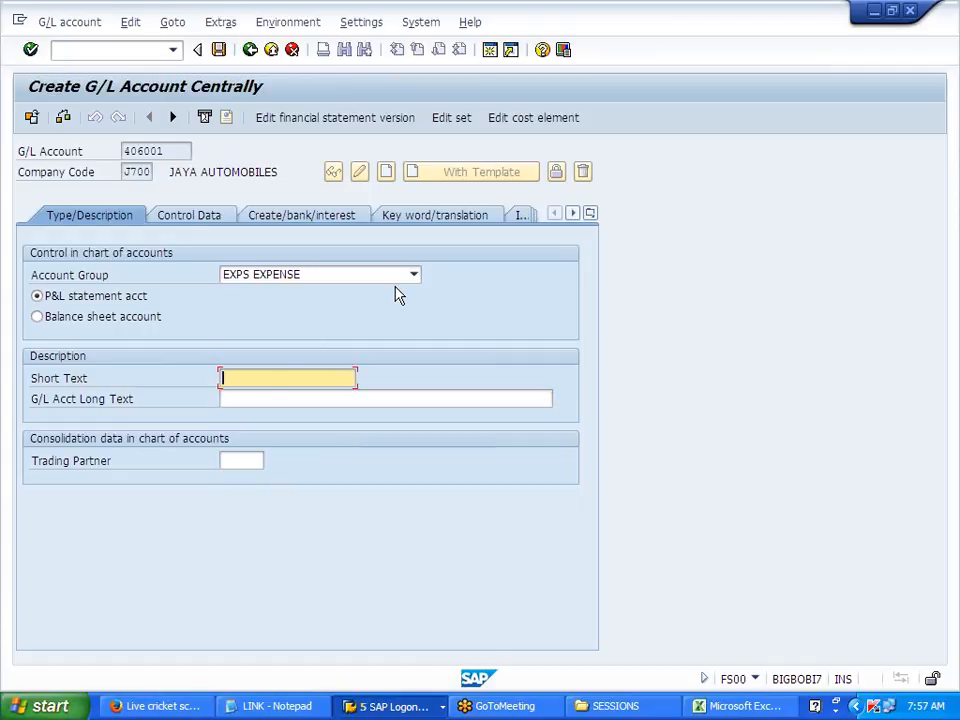
type("POWER")
key("ctrl+s")
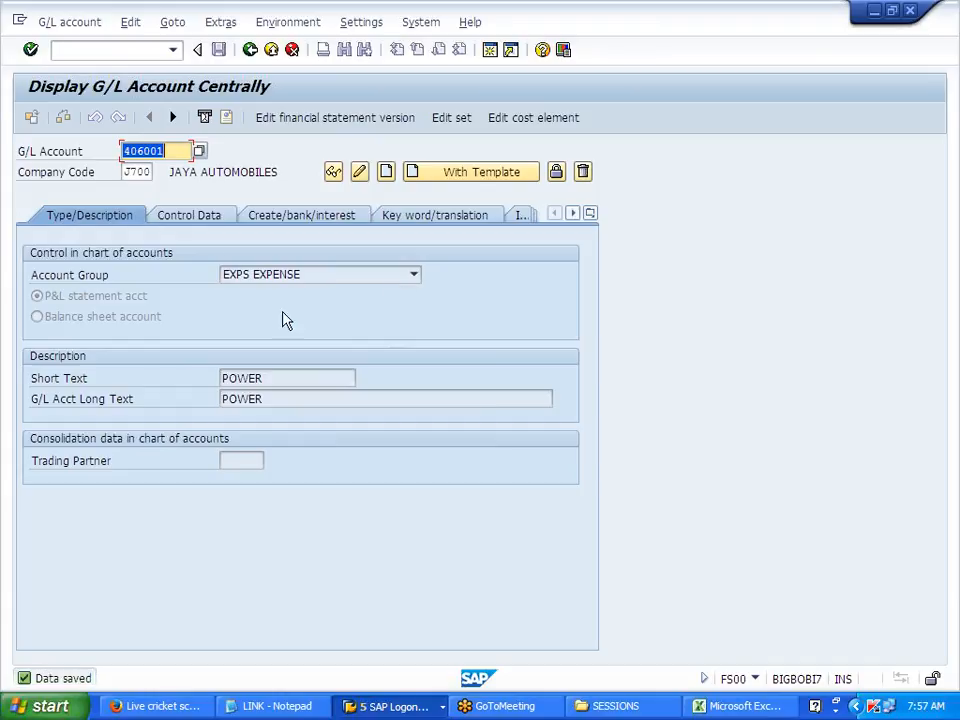
Start creating G/L account 406002 using account 406000 of company code J700 as the template
key("End")
type("2")
left_click(465, 176)
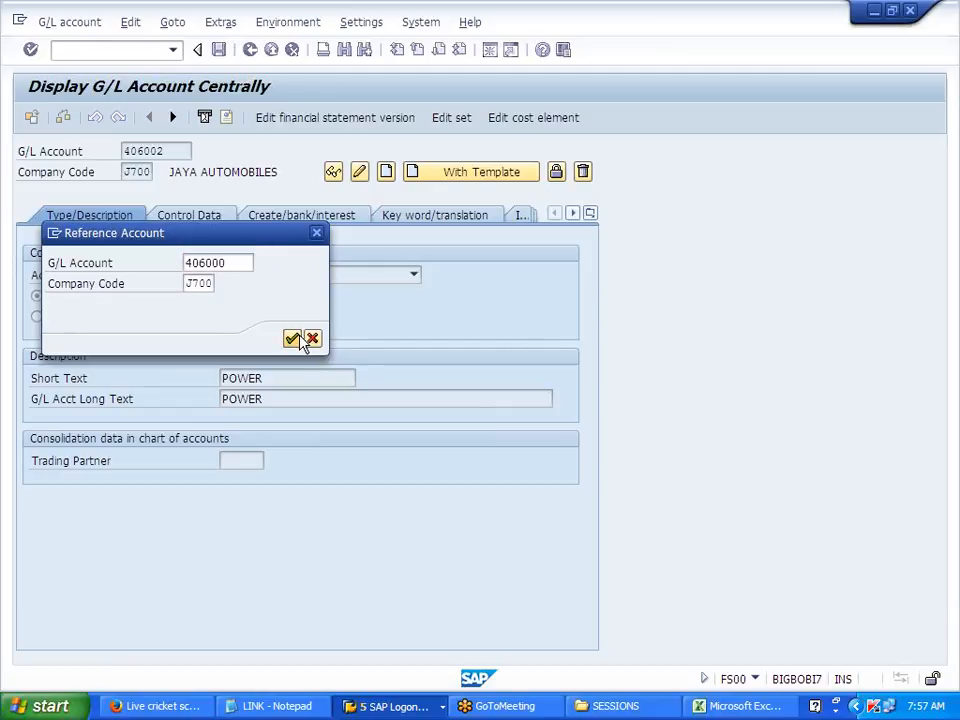
left_click(292, 339)
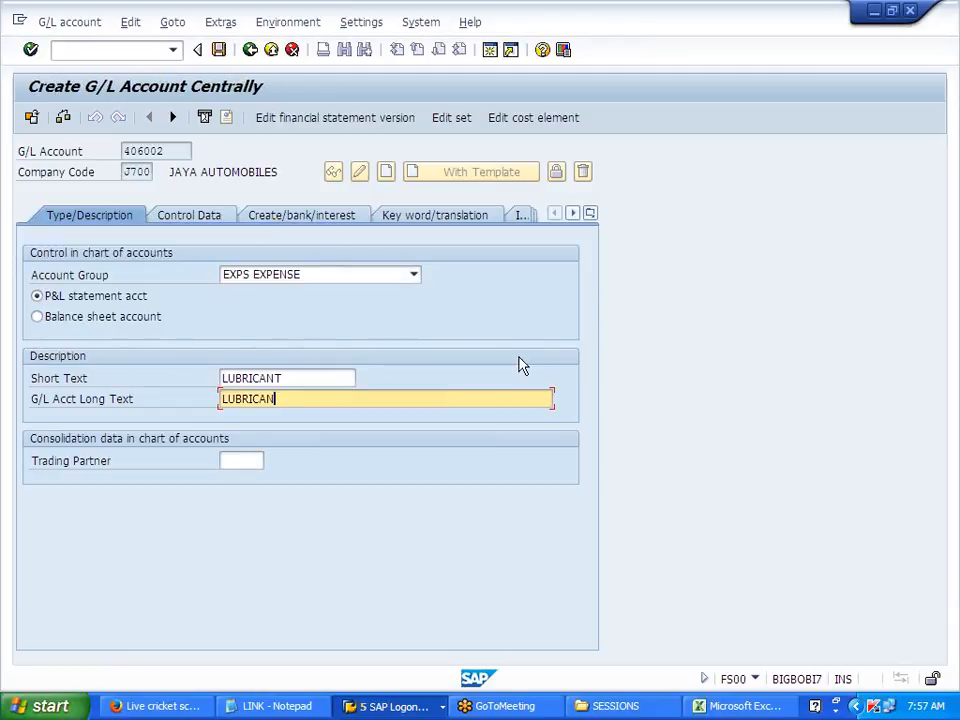
Replace the copied descriptions of G/L account 406002 with the short text DIESEL and save the account
key("BackSpace")
key("BackSpace")
key("BackSpace")
key("BackSpace")
key("BackSpace")
key("BackSpace")
key("BackSpace")
key("shift+Tab")
key("BackSpace")
type("DIESEL")
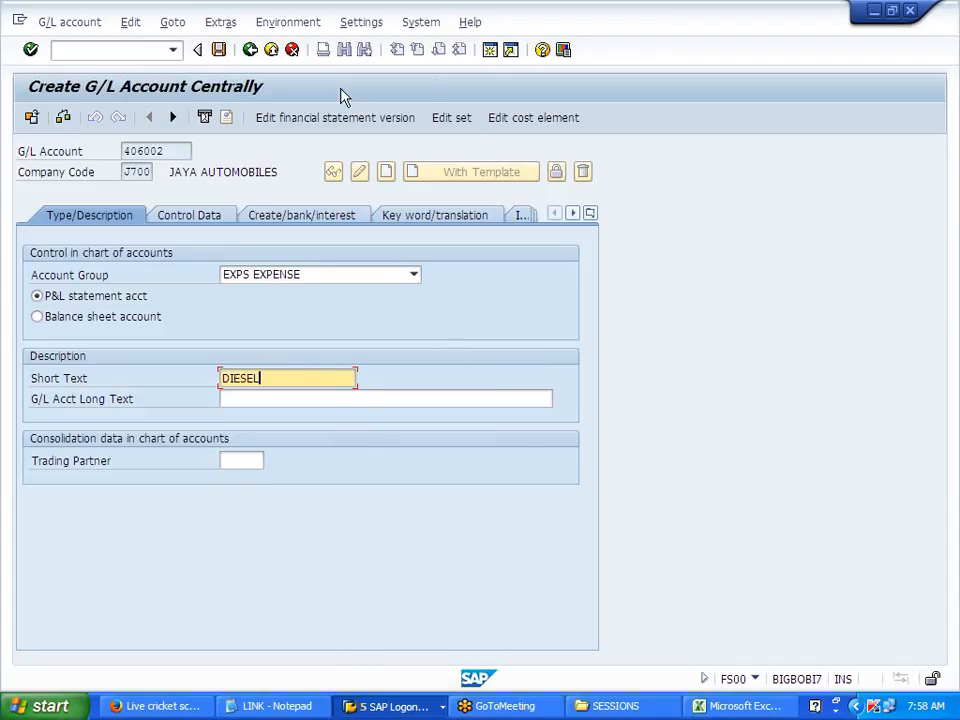
left_click(218, 49)
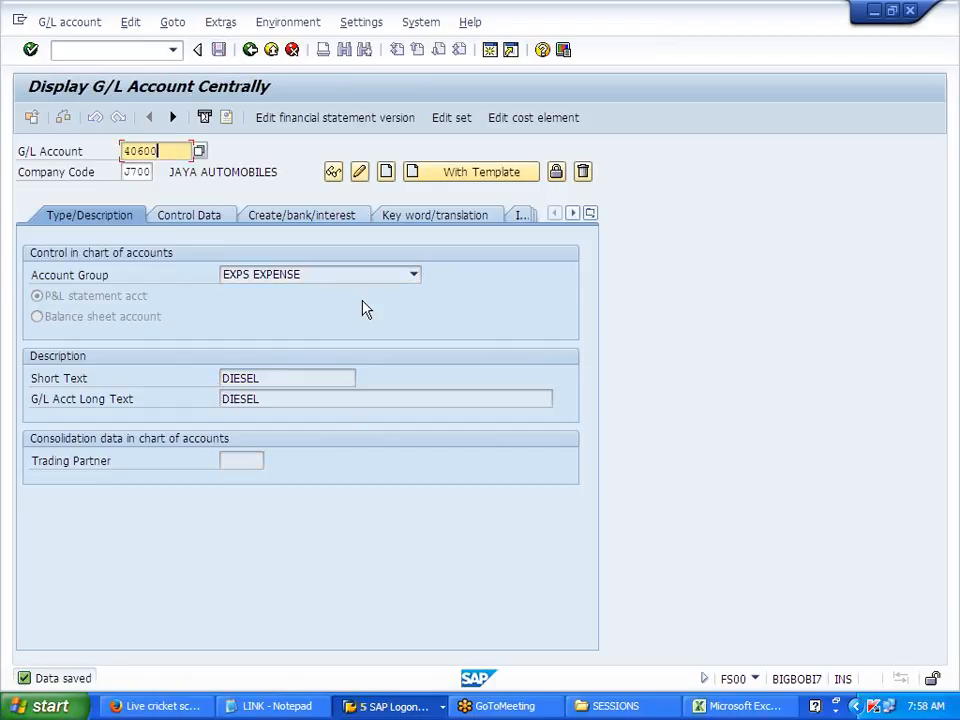
Start creating the administration expense G/L account 407000 using account 406000 of company code J700 as the template
key("BackSpace")
key("BackSpace")
key("BackSpace")
type("7000")
left_click(446, 176)
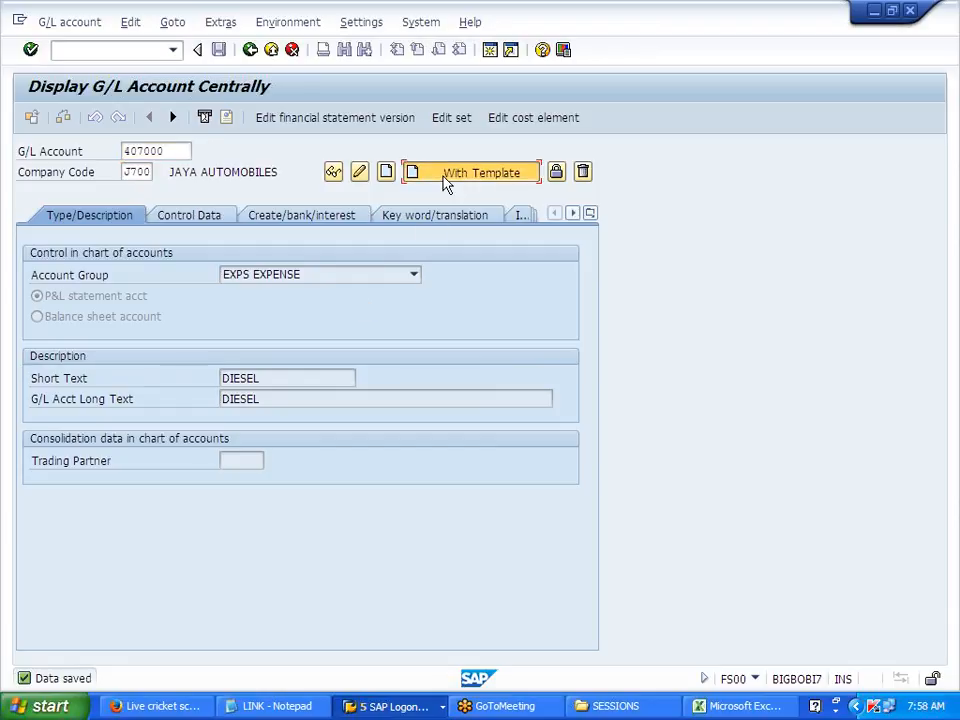
left_click(292, 339)
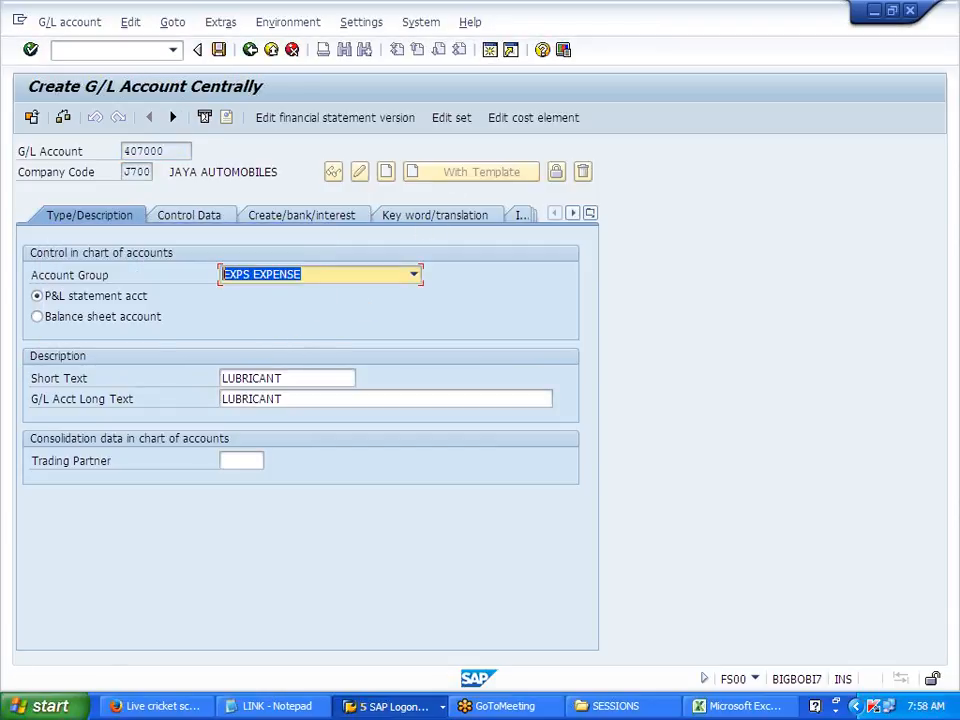
Replace the copied descriptions of G/L account 407000 with the short text TELEPHONE and save the account
key("BackSpace")
key("BackSpace")
key("BackSpace")
key("BackSpace")
key("BackSpace")
key("BackSpace")
key("BackSpace")
key("shift+Tab")
key("BackSpace")
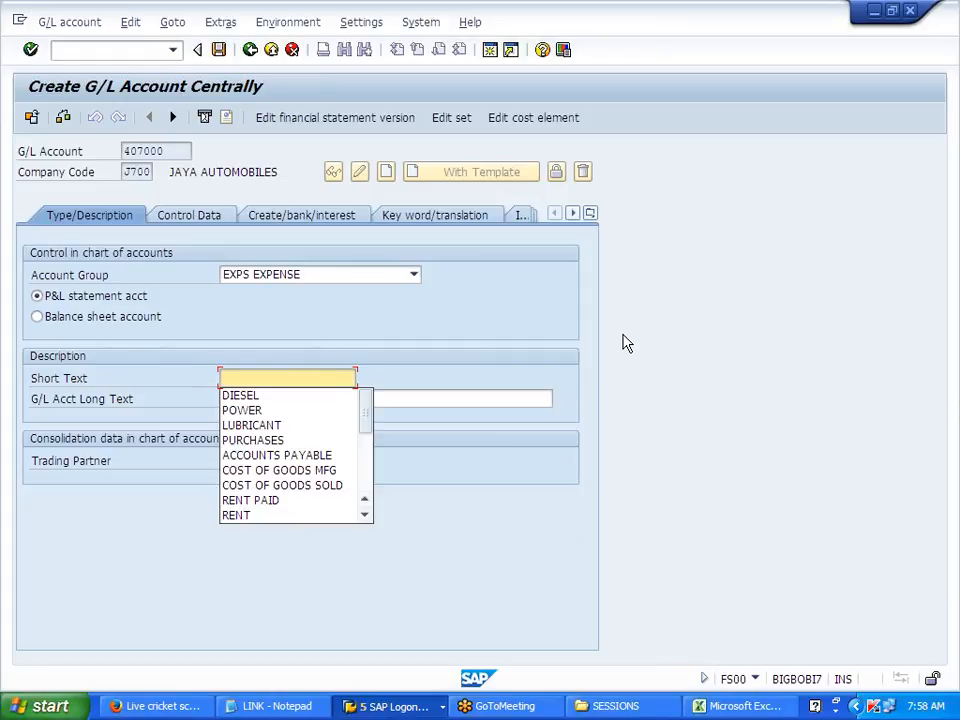
type("TELEPHO")
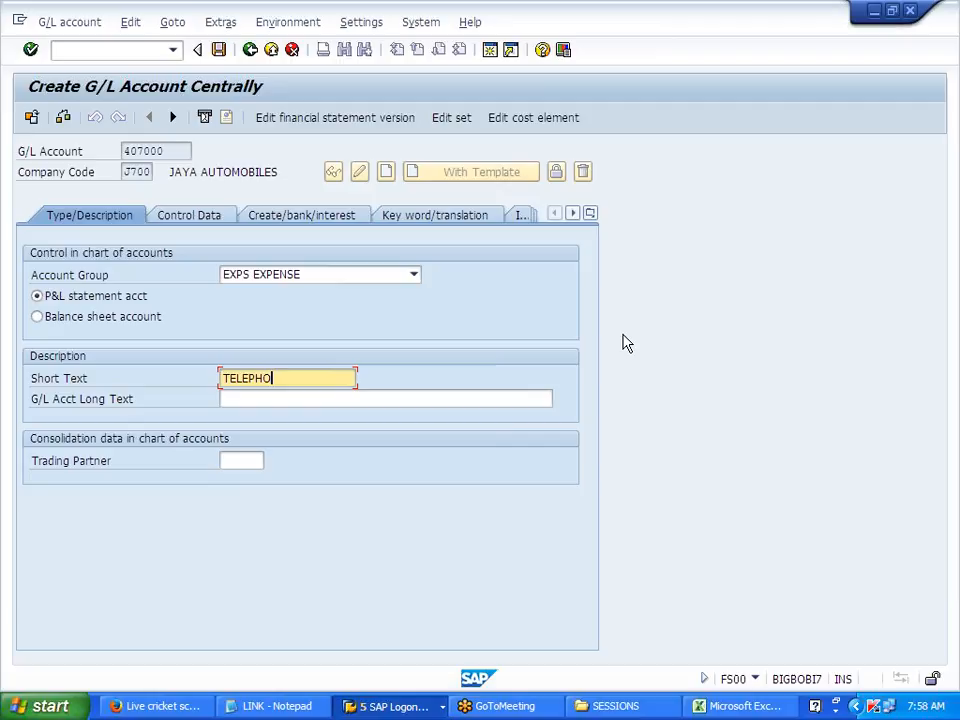
type("NE")
key("ctrl+s")
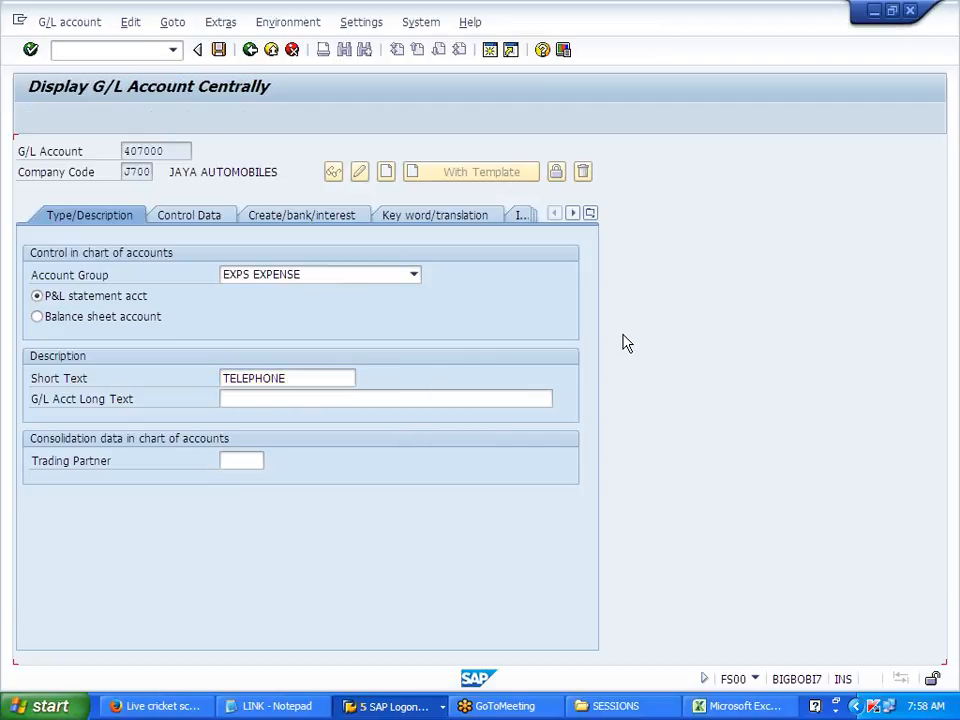
Start creating G/L account 407001 using account 406000 of company code J700 as the template
key("Right")
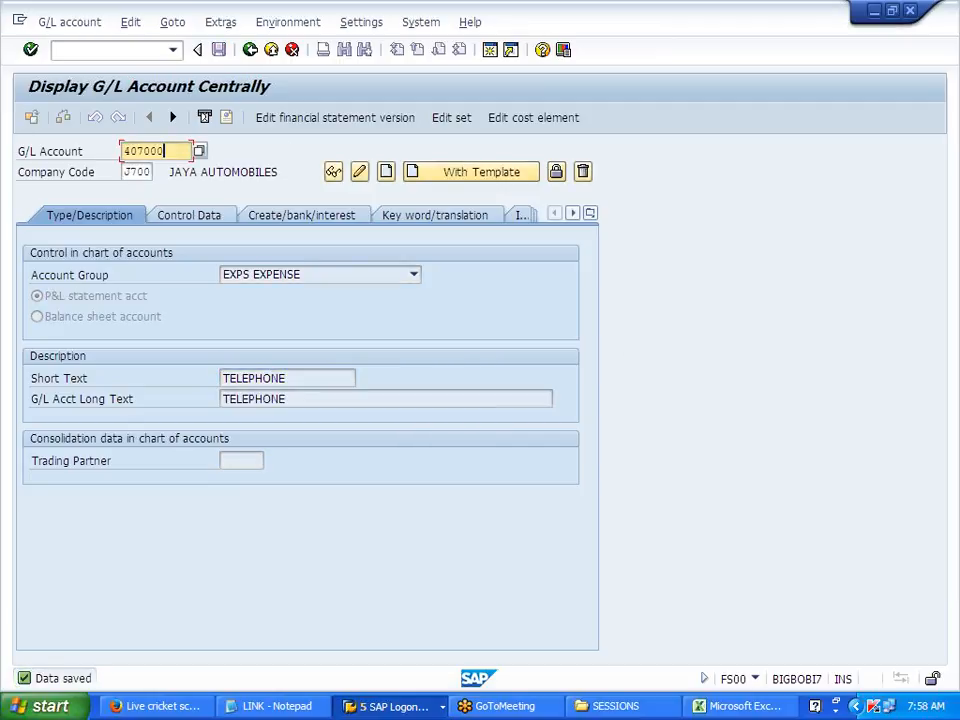
key("BackSpace")
type("1")
left_click(412, 180)
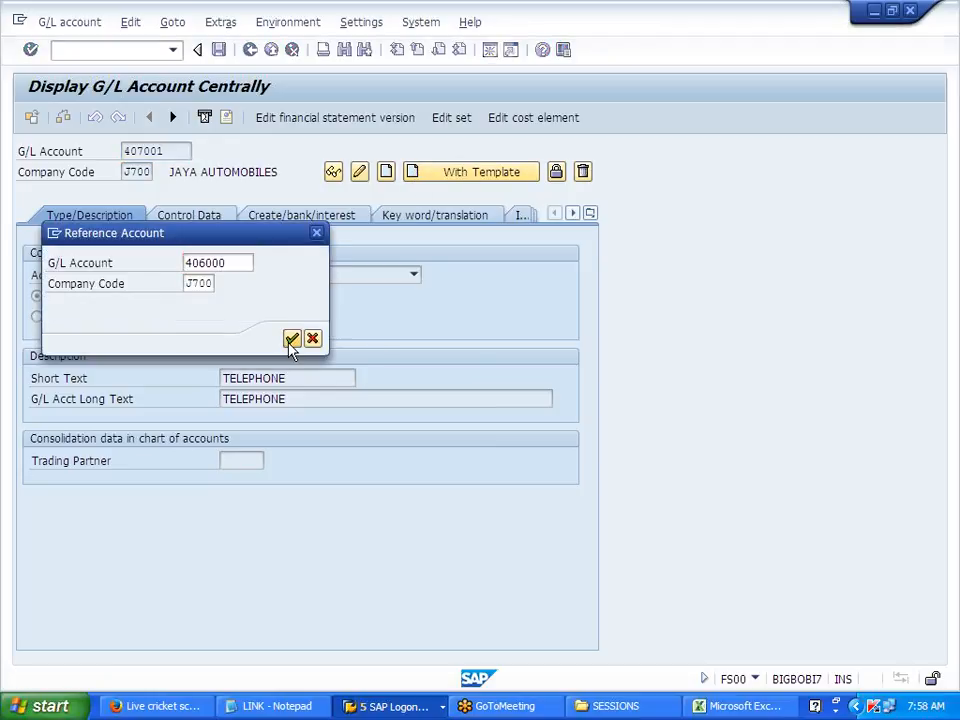
left_click(291, 340)
Replace the copied descriptions of G/L account 407001 with the short text SALARIES and save the account
key("BackSpace")
key("BackSpace")
key("BackSpace")
key("BackSpace")
key("BackSpace")
key("BackSpace")
key("BackSpace")
key("BackSpace")
key("shift+Tab")
type("SALARIES")
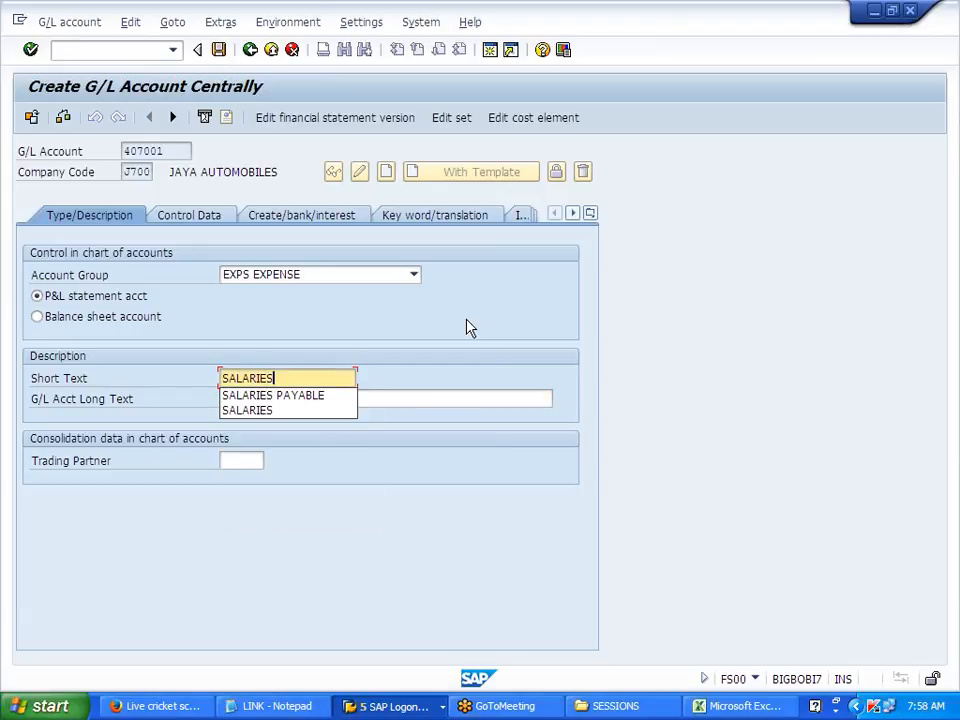
key("ctrl+s")
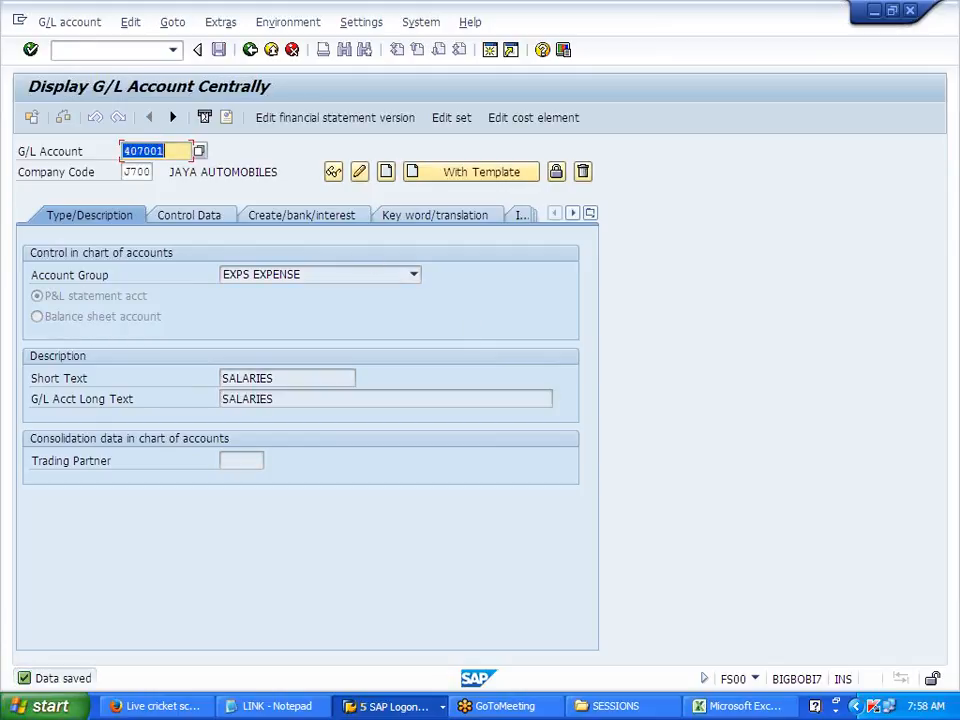
Start creating G/L account 407002 using account 406000 of company code J700 as the template
key("End")
type("2")
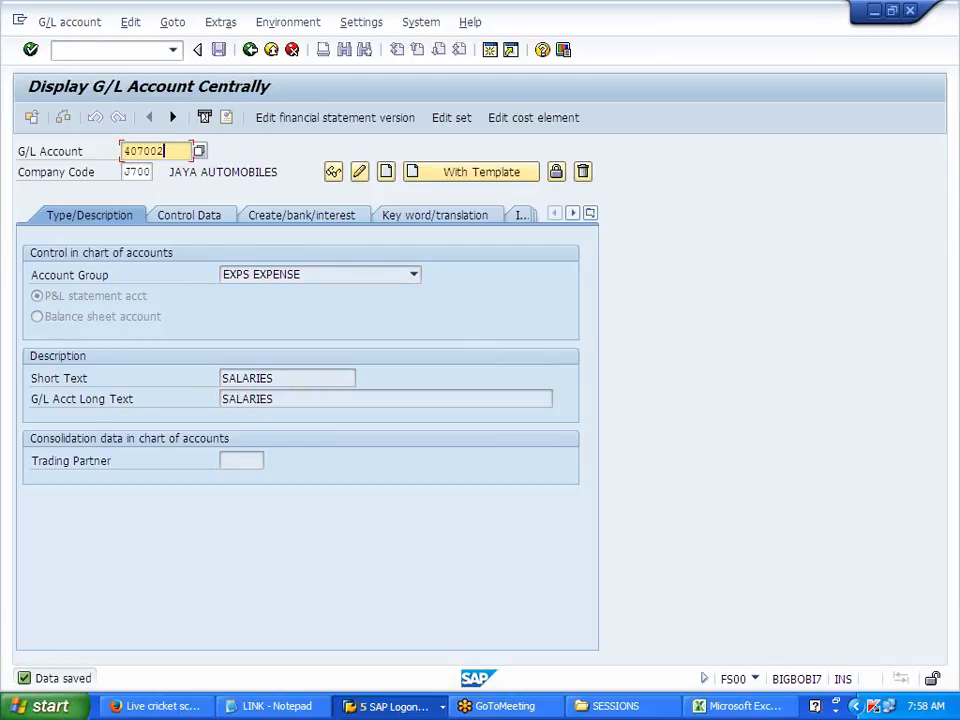
left_click(427, 176)
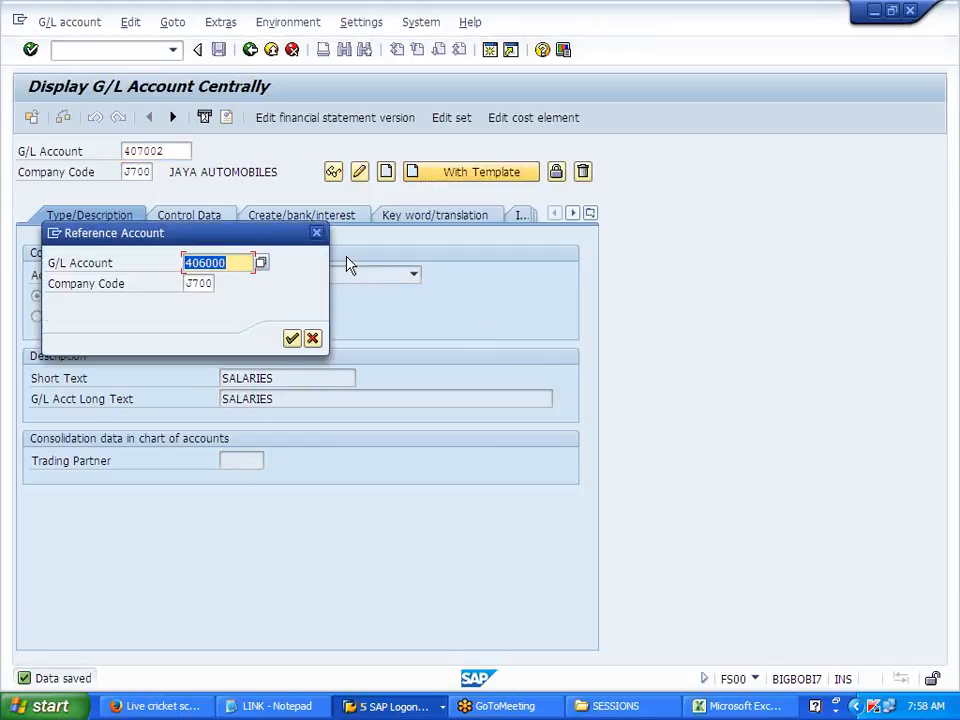
left_click(291, 336)
Replace the copied descriptions of G/L account 407002 with the short text PETROL and save the account
left_click(317, 397)
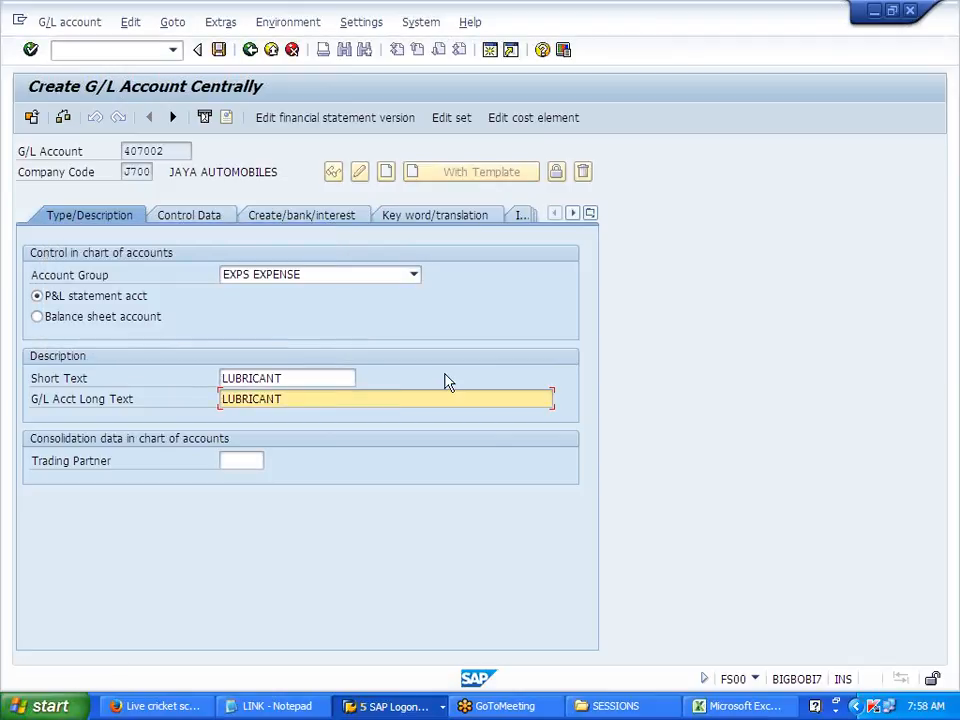
key("BackSpace")
key("BackSpace")
key("BackSpace")
key("BackSpace")
key("BackSpace")
key("BackSpace")
key("BackSpace")
key("BackSpace")
key("BackSpace")
key("shift+Tab")
key("BackSpace")
type("PETROL")
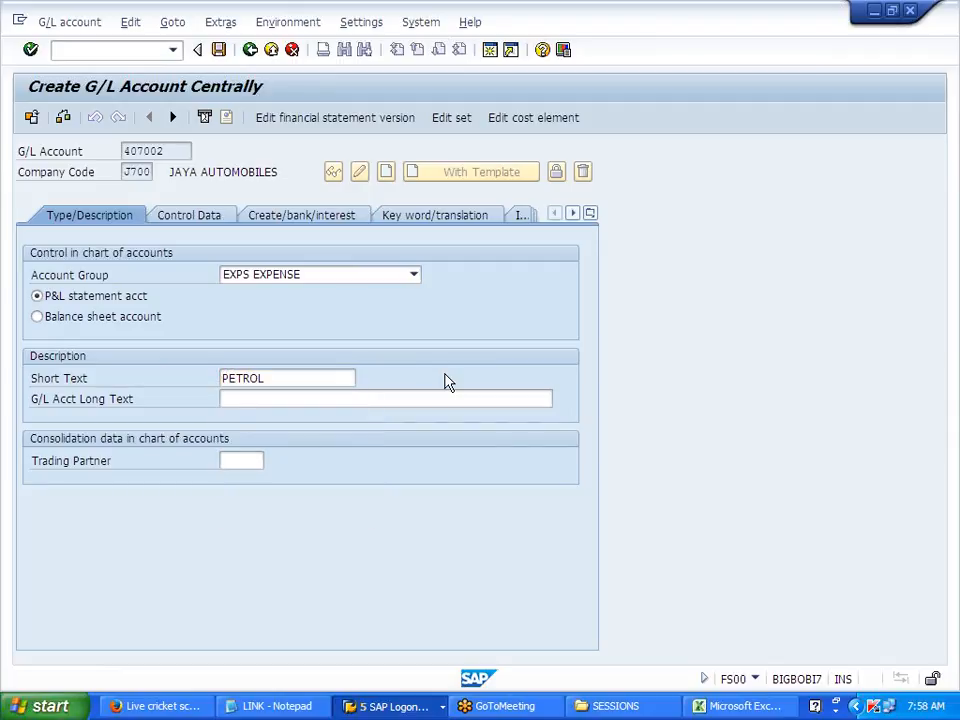
key("ctrl+s")
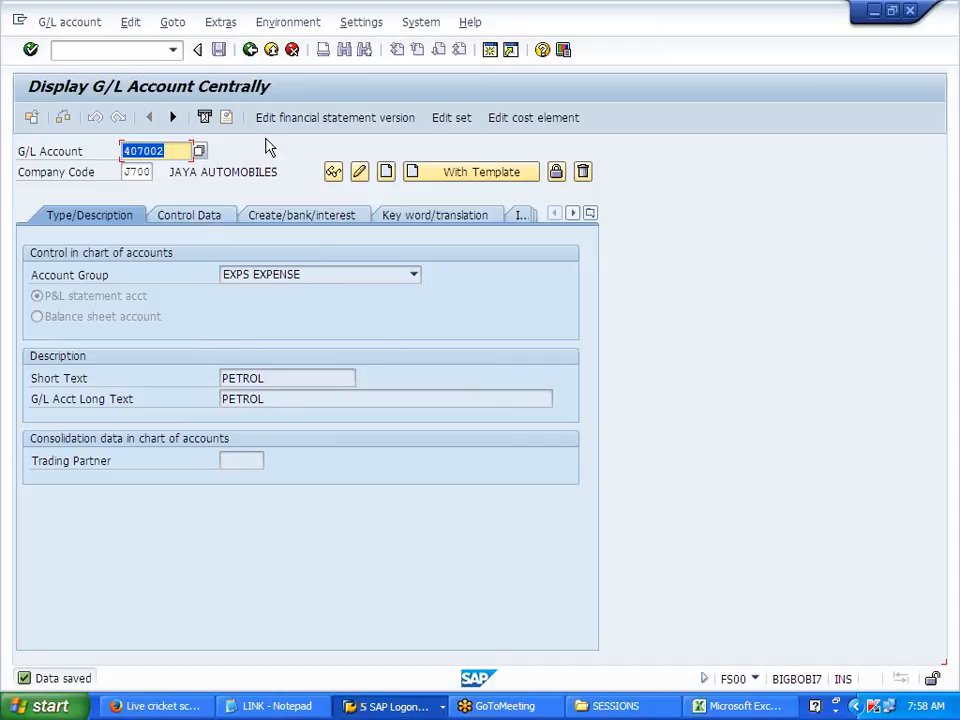
Start creating the selling expense G/L account 408000 using account 406000 of company code J700 as the template
left_click(165, 151)
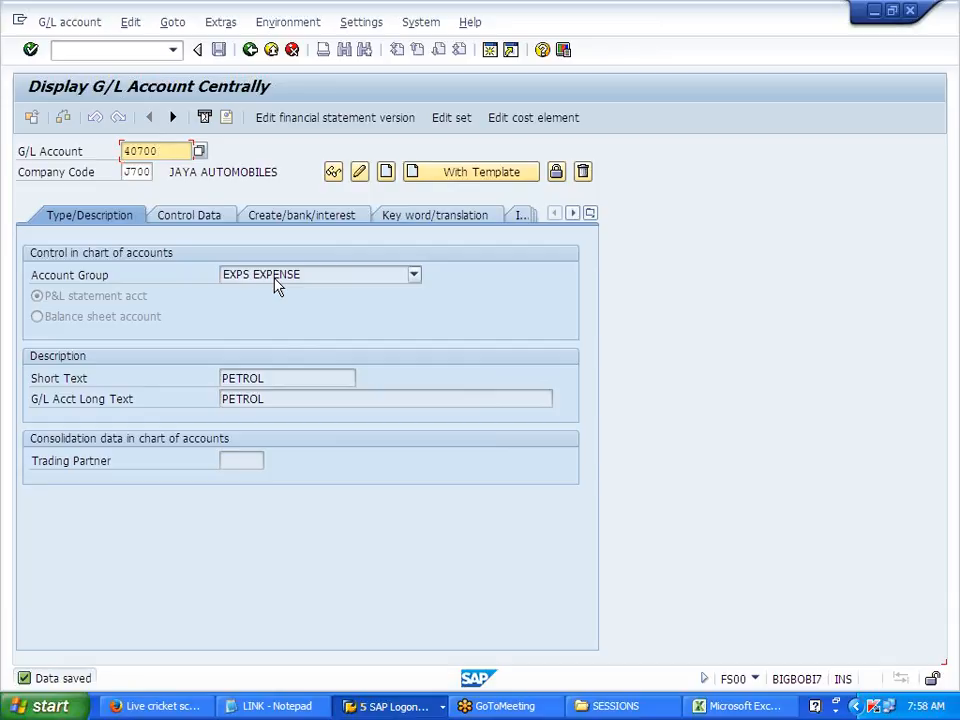
key("BackSpace")
key("BackSpace")
key("BackSpace")
key("BackSpace")
type("8000")
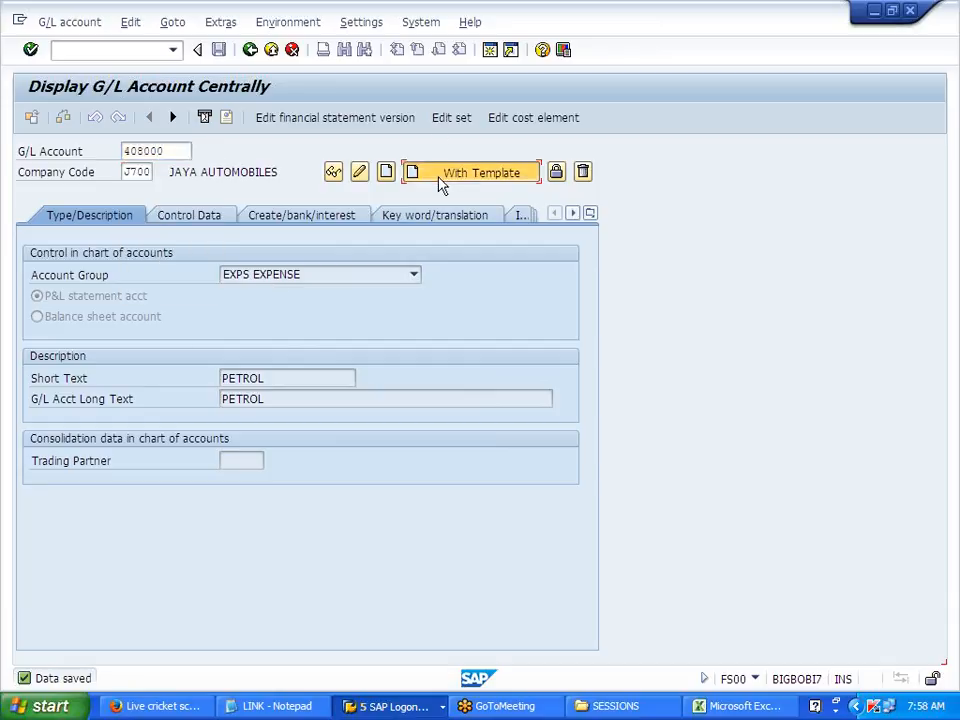
left_click(440, 174)
left_click(291, 337)
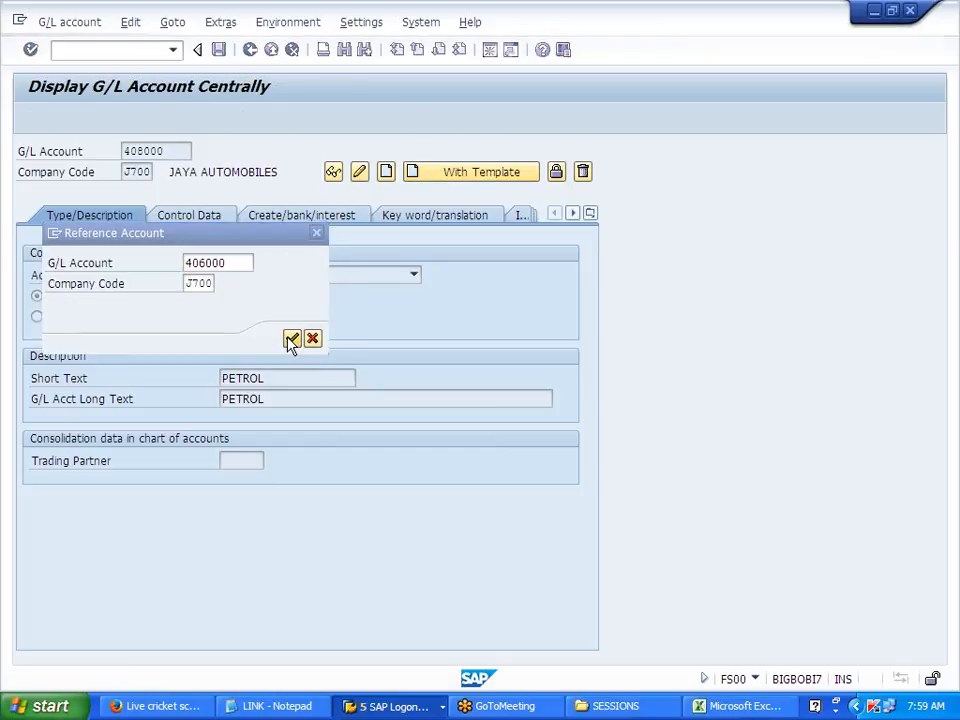
Replace the copied descriptions of G/L account 408000 with the short text DELIVERY VAN and save the account
key("BackSpace")
key("BackSpace")
key("BackSpace")
key("BackSpace")
key("BackSpace")
key("BackSpace")
key("BackSpace")
key("BackSpace")
key("shift+Tab")
key("BackSpace")
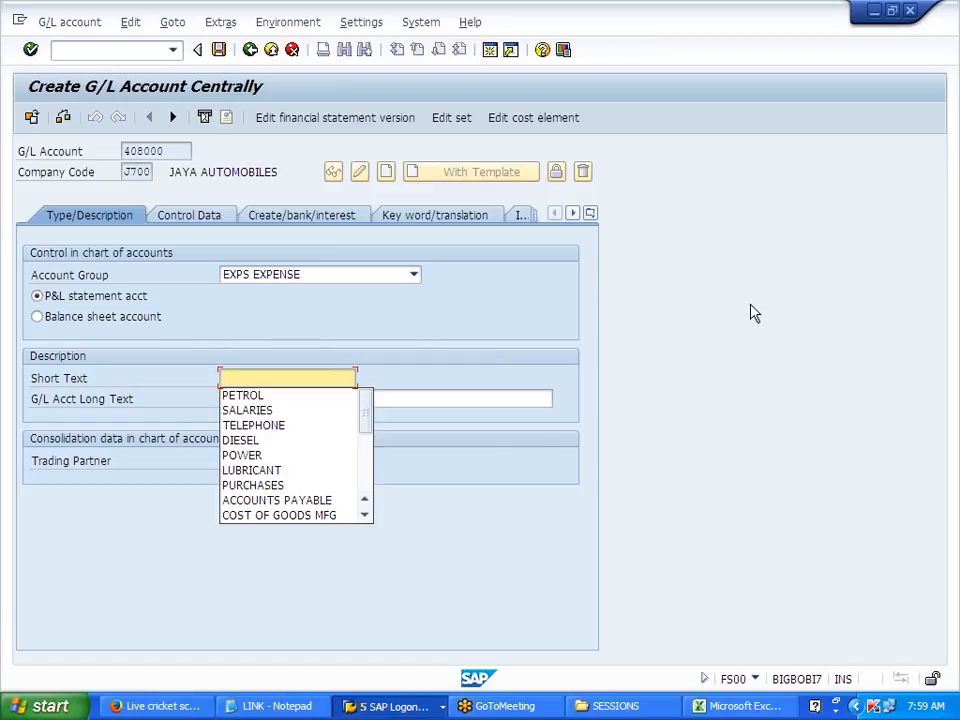
type("DELIVERY VAN")
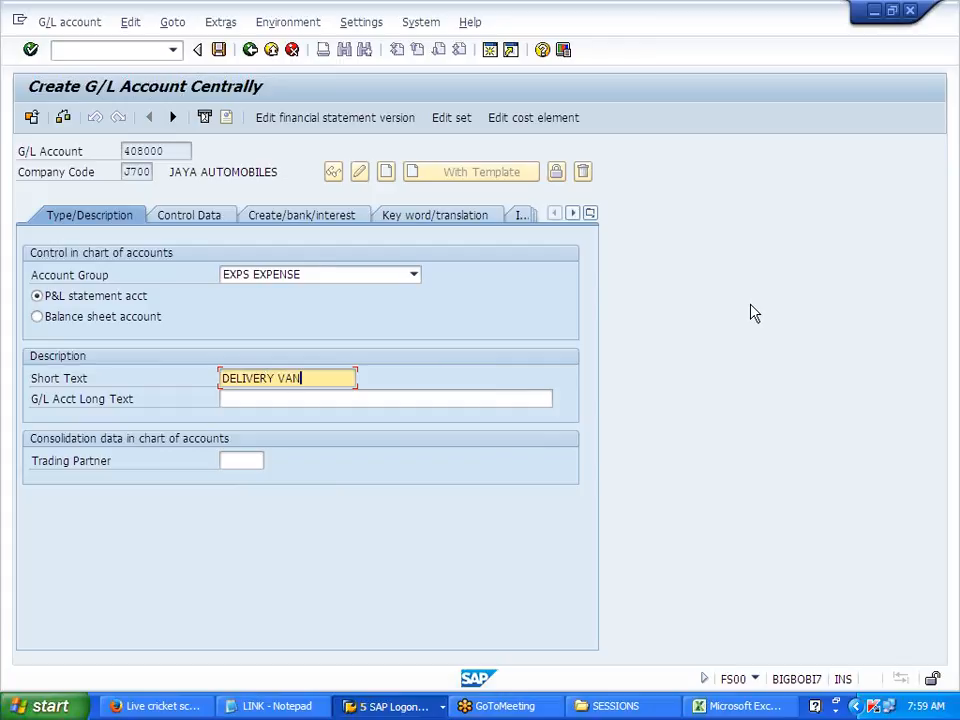
key("ctrl+s")
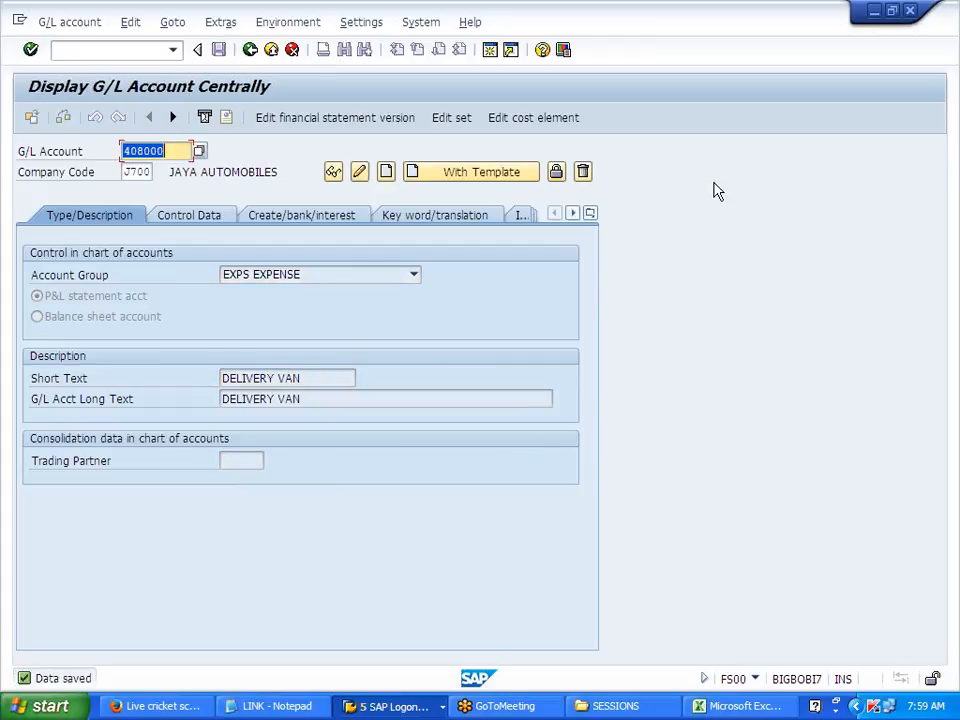
Start creating G/L account 408001 using account 406000 of company code J700 as the template
left_click(166, 151)
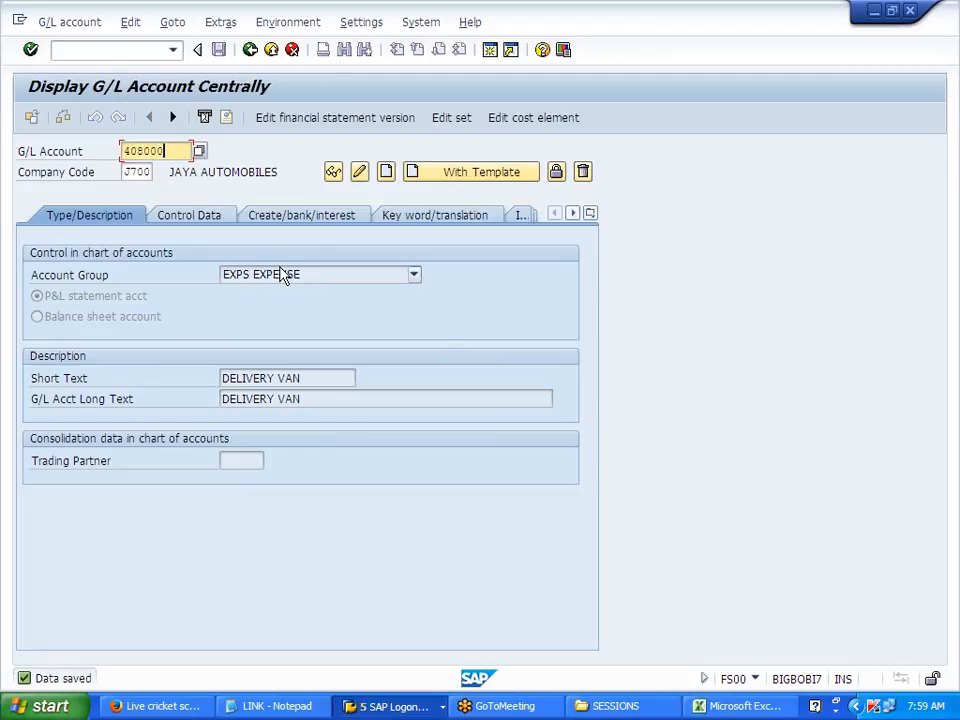
key("BackSpace")
type("1")
left_click(443, 178)
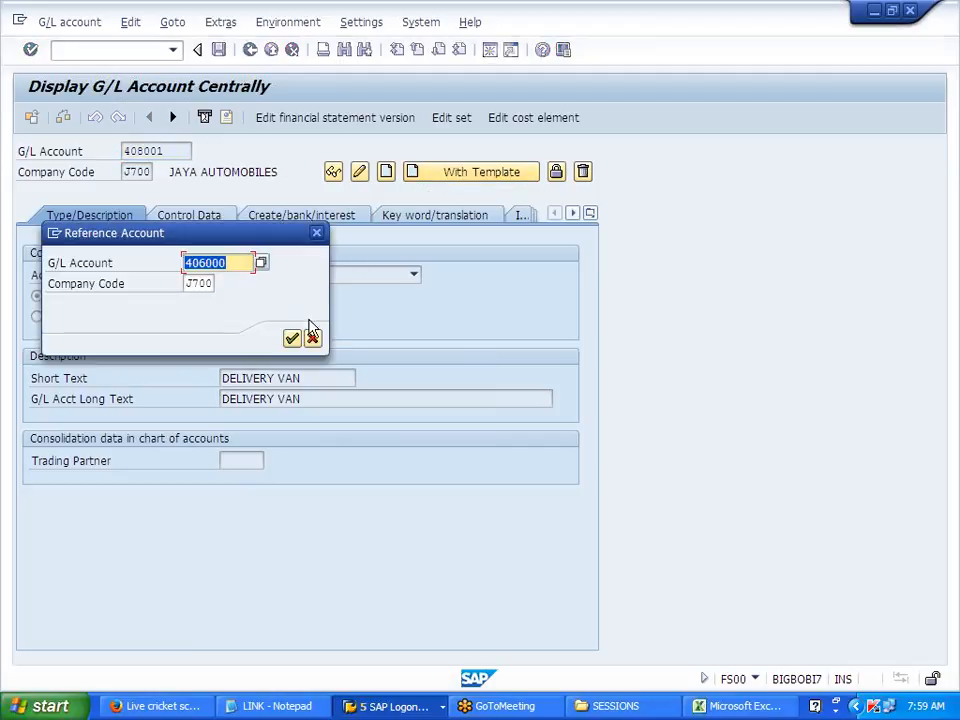
left_click(291, 340)
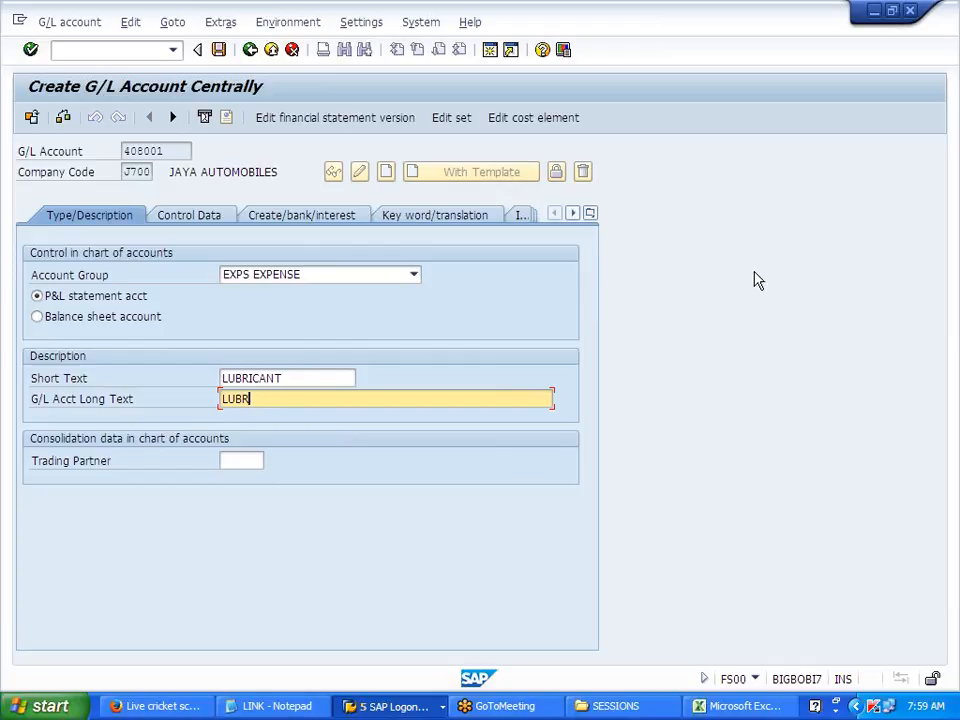
Clear the copied long and short descriptions of G/L account 408001
key("BackSpace")
key("shift+Tab")
key("BackSpace")
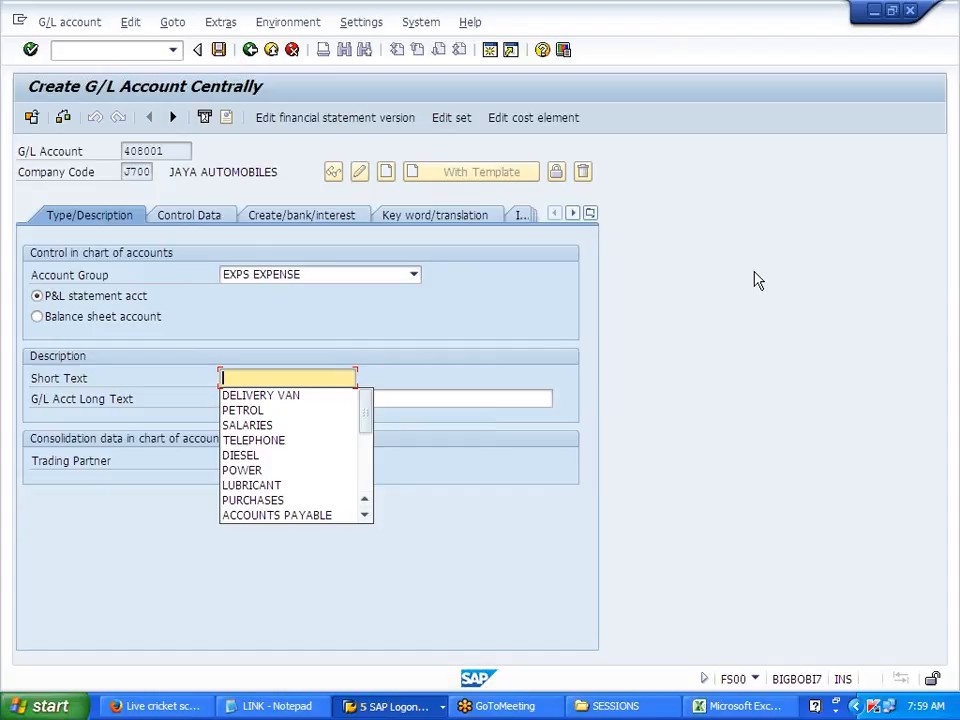
type("SAMPL")
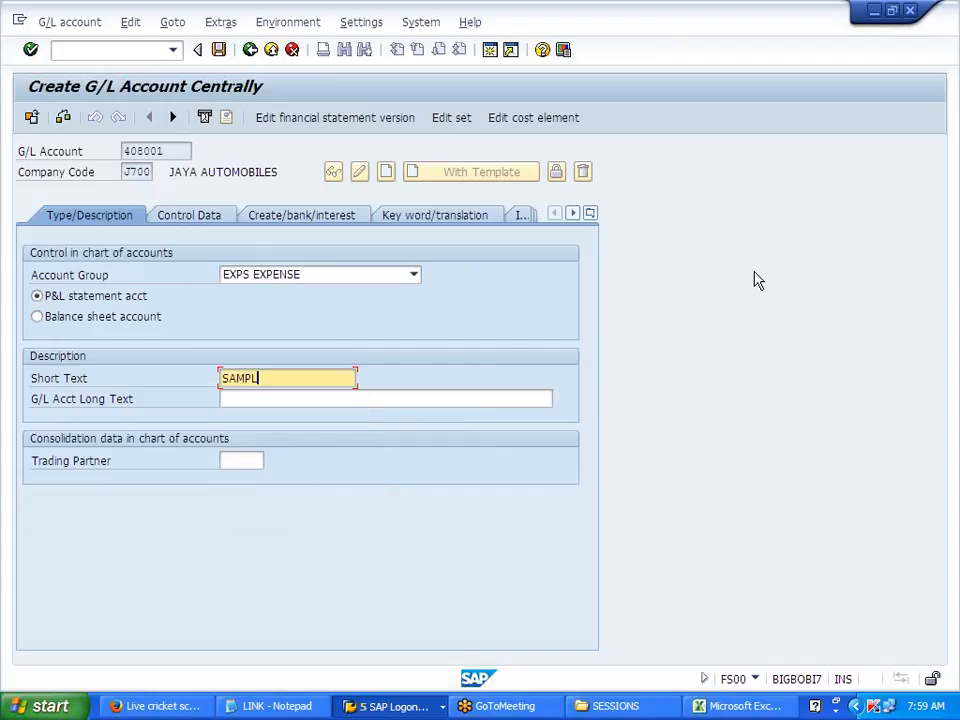
type("E")
key("BackSpace")
key("BackSpace")
key("BackSpace")
key("BackSpace")
key("BackSpace")
key("BackSpace")
Enter ADVERTISEMENT as the short text of G/L account 408001 and save the account
type("ADVERTISEMENT")
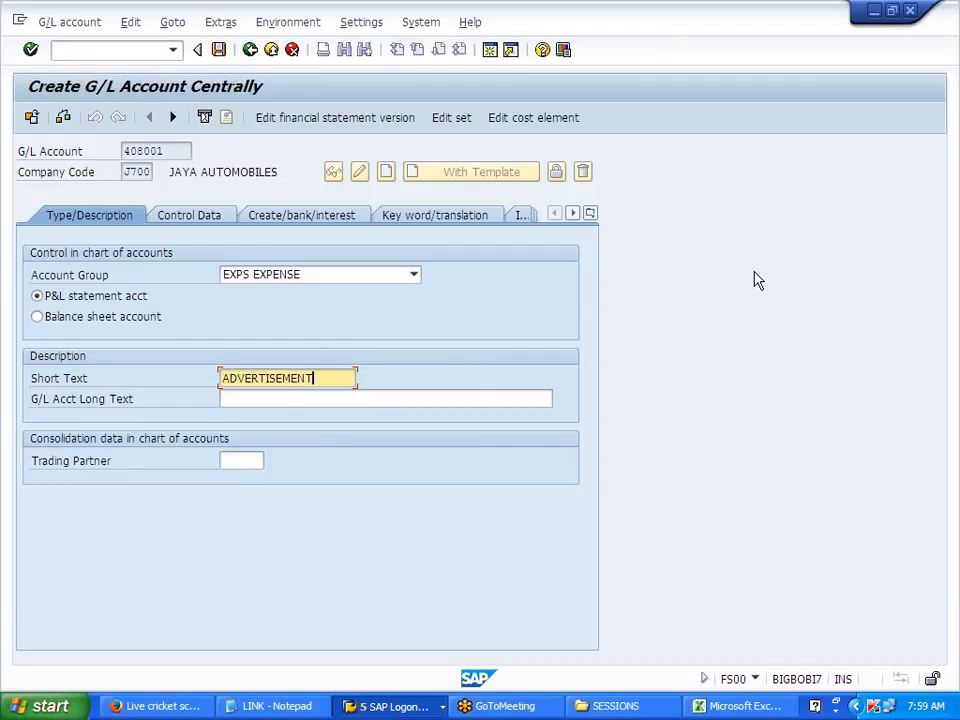
left_click(218, 50)
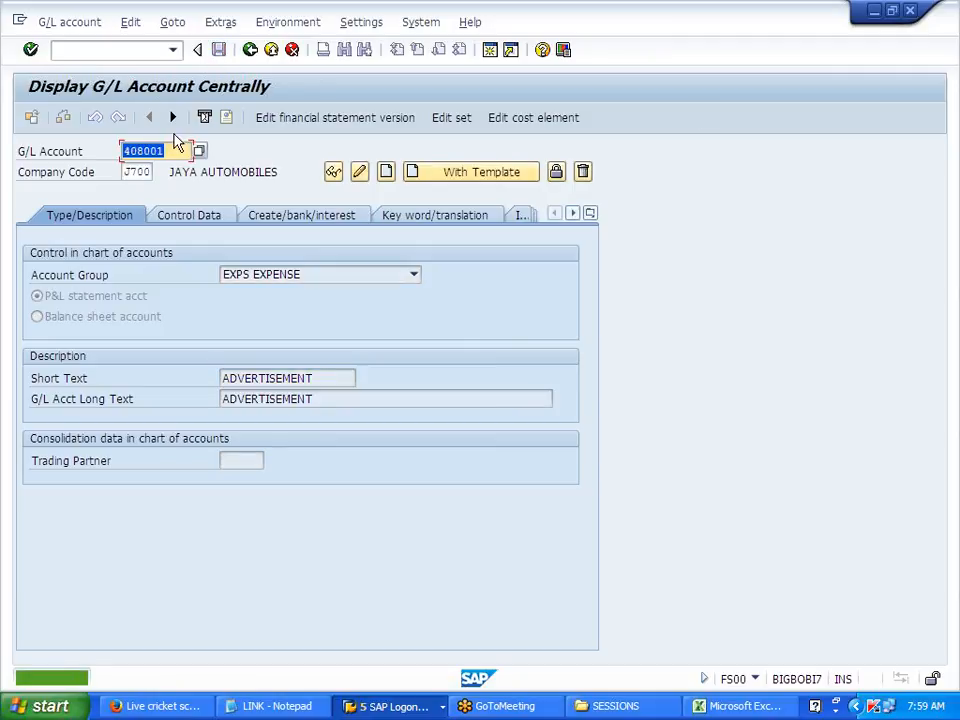
Start creating G/L account 408002 using account 406000 of company code J700 as the template
left_click(166, 151)
key("BackSpace")
type("2")
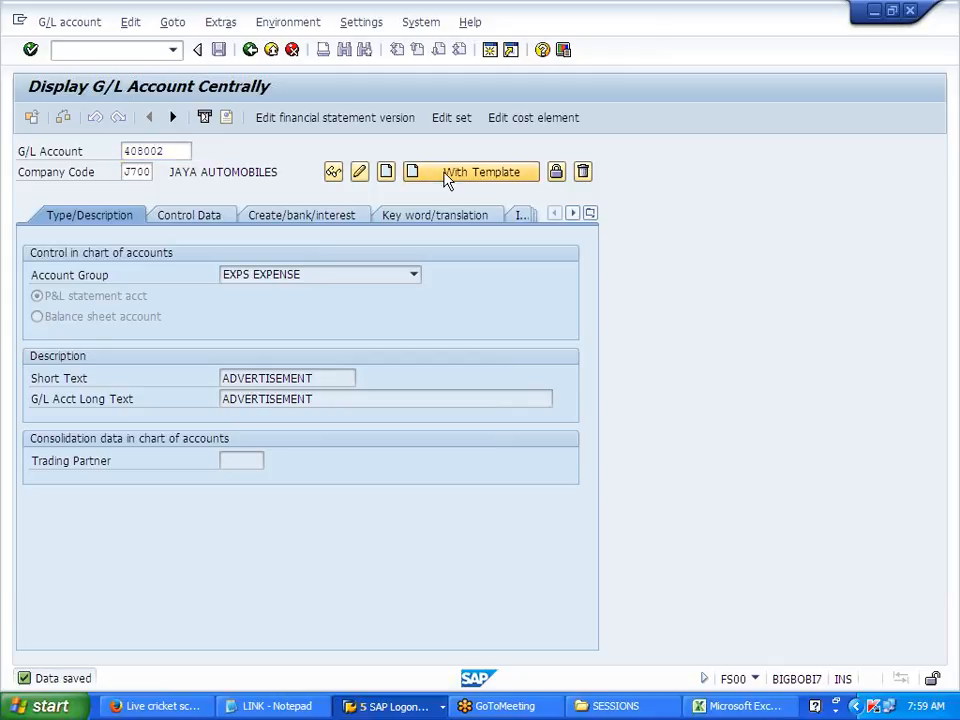
left_click(448, 176)
left_click(292, 340)
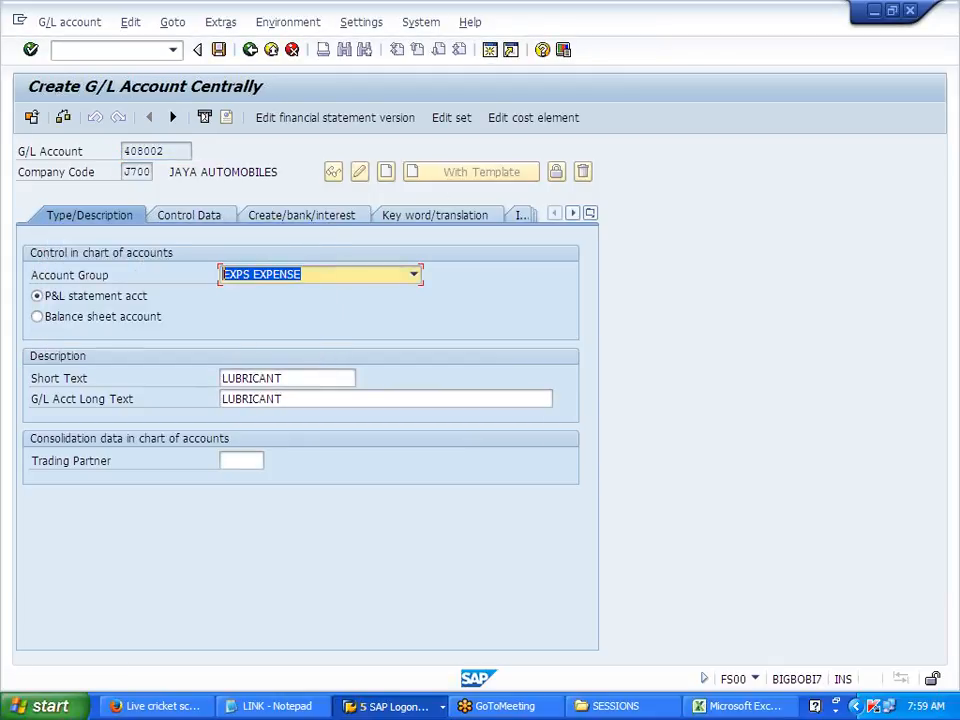
Replace the copied descriptions of G/L account 408002 with the short text HOARDING and save the account
key("BackSpace")
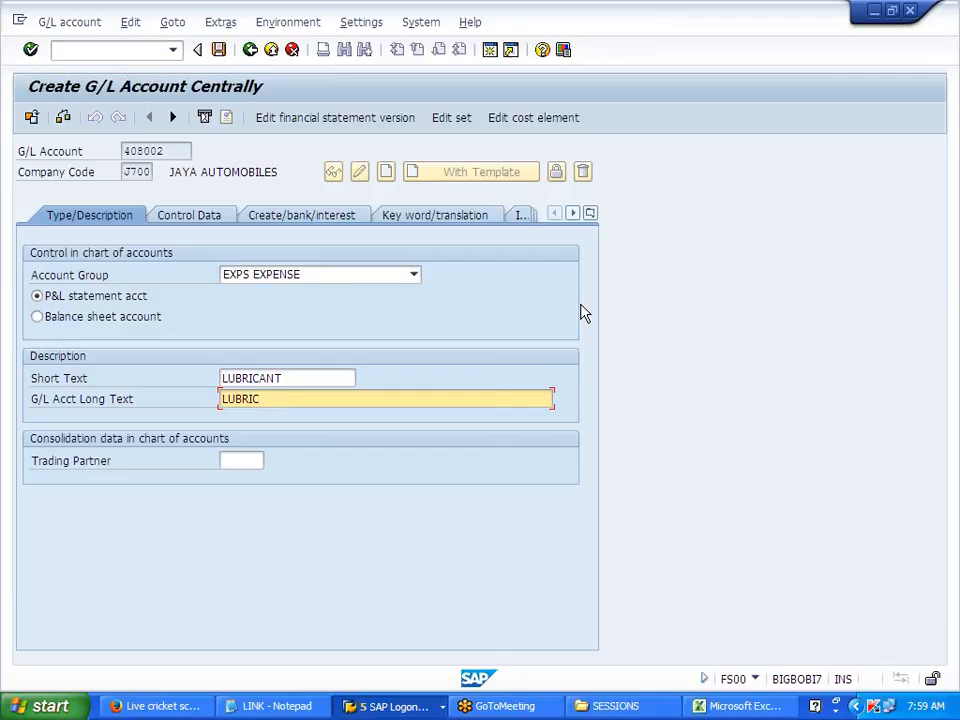
key("BackSpace")
key("BackSpace")
key("BackSpace")
key("BackSpace")
key("BackSpace")
key("BackSpace")
key("BackSpace")
key("BackSpace")
key("shift+Tab")
key("BackSpace")
type("HOARDING")
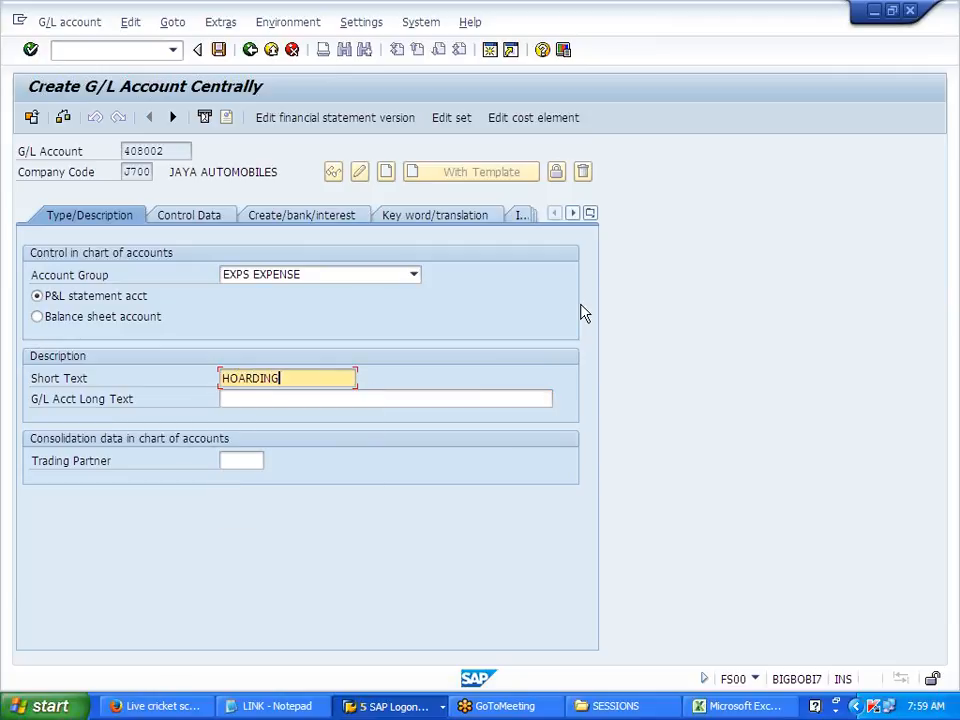
key("ctrl+s")
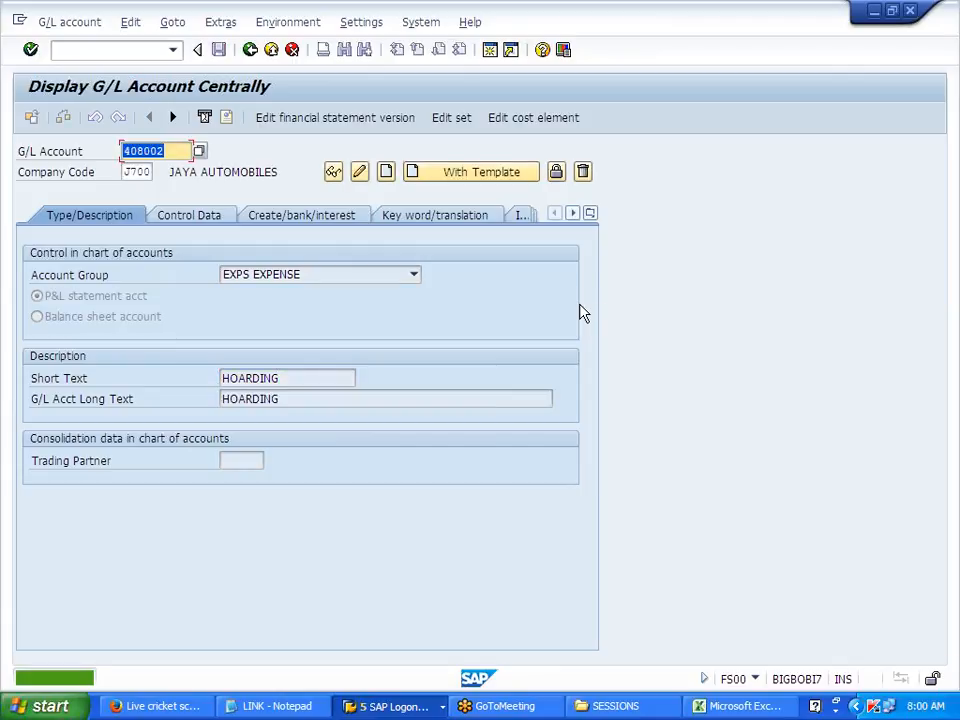
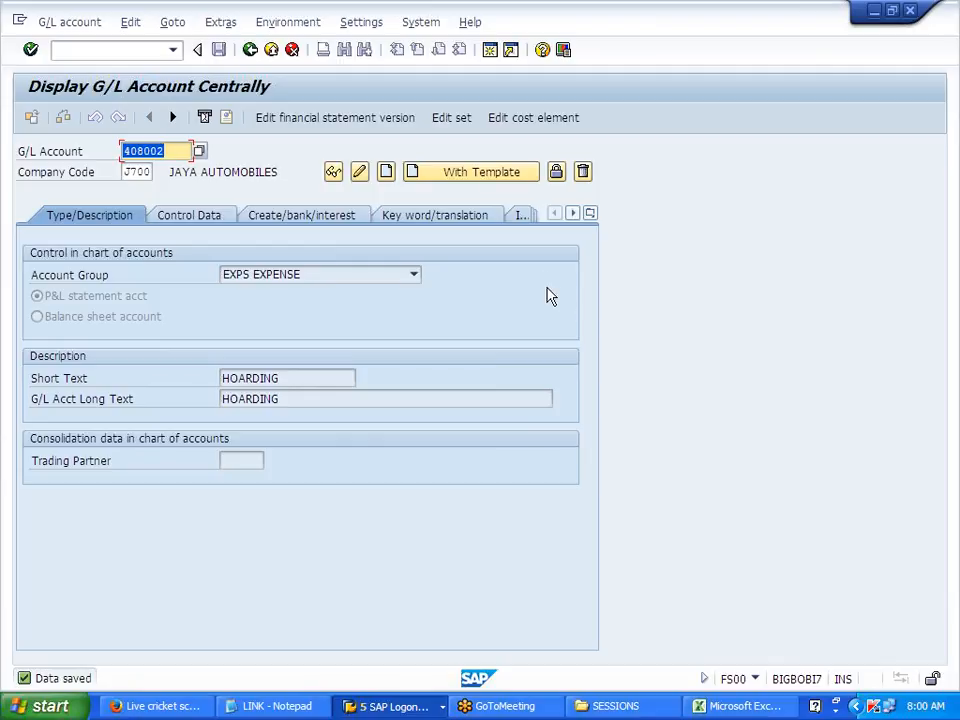
Switch to the Excel workbook and enter the heading COST ELEMENTS in cell E62 of the CONTROLLING sheet
left_click(752, 707)
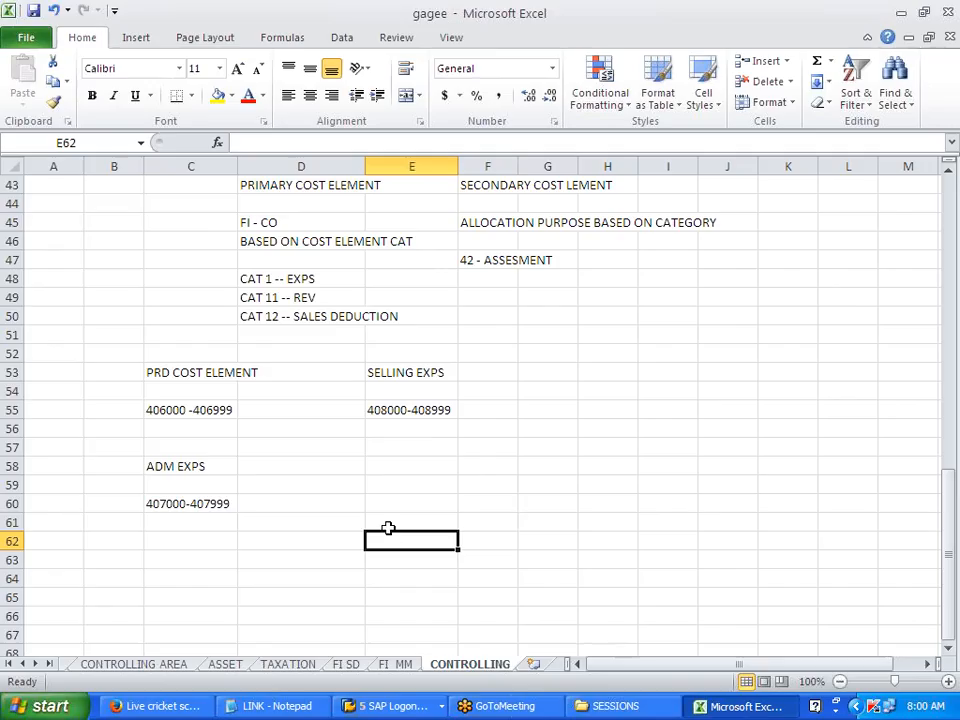
type("COS")
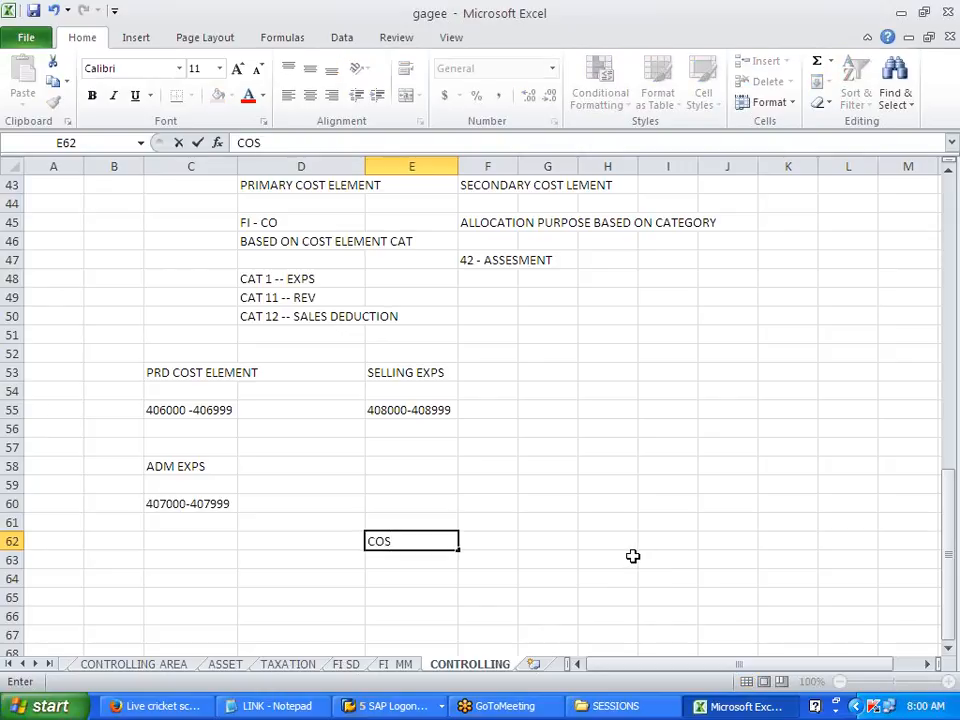
type("T ELEMEN")
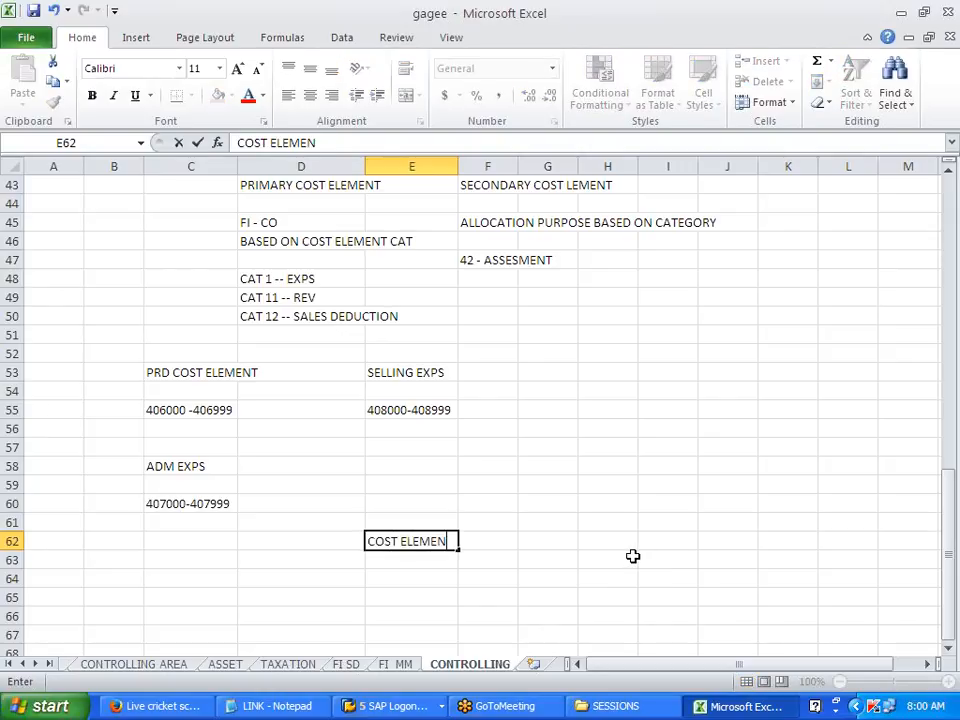
type("TS")
key("Return")
key("Return")
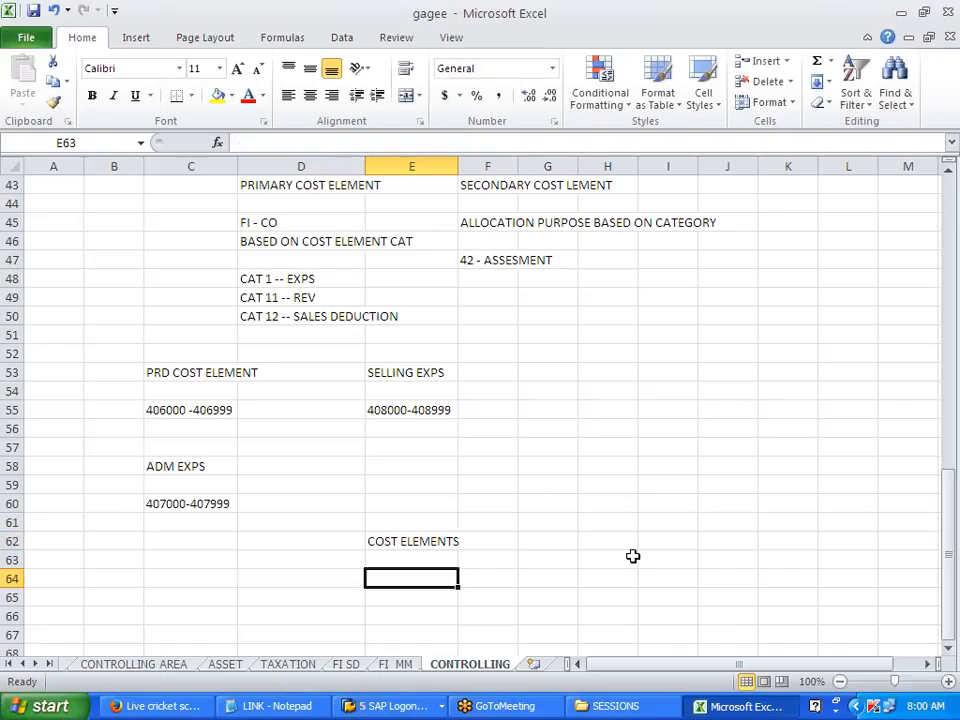
Enter MANUALLY in cell E64 under the COST ELEMENTS heading and switch to SAP
type("MANUALLY")
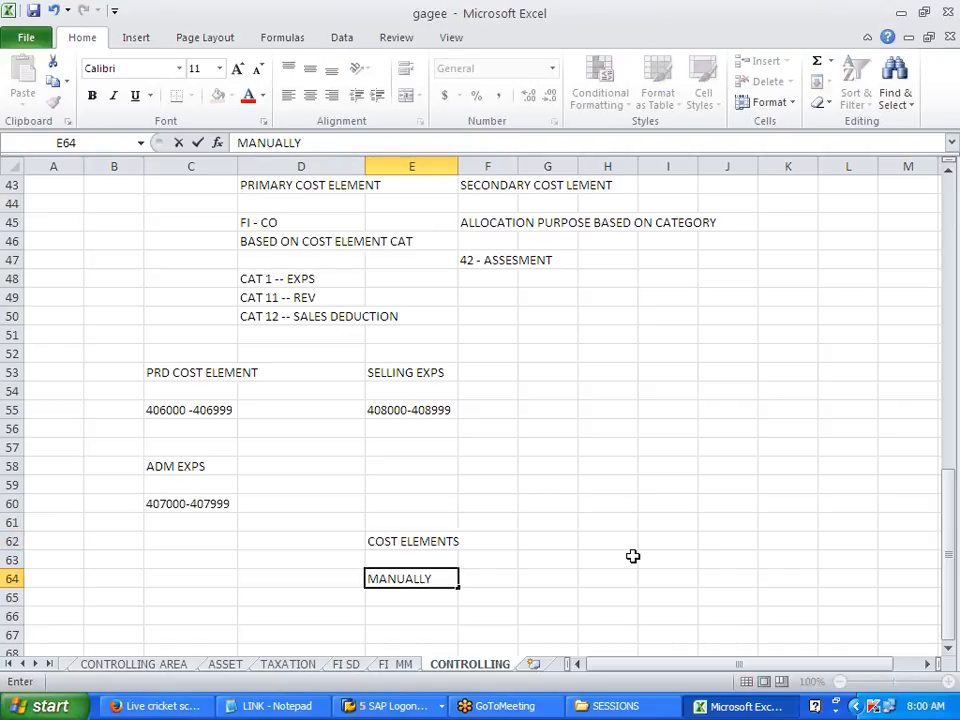
left_click(633, 556)
key("alt+Tab")
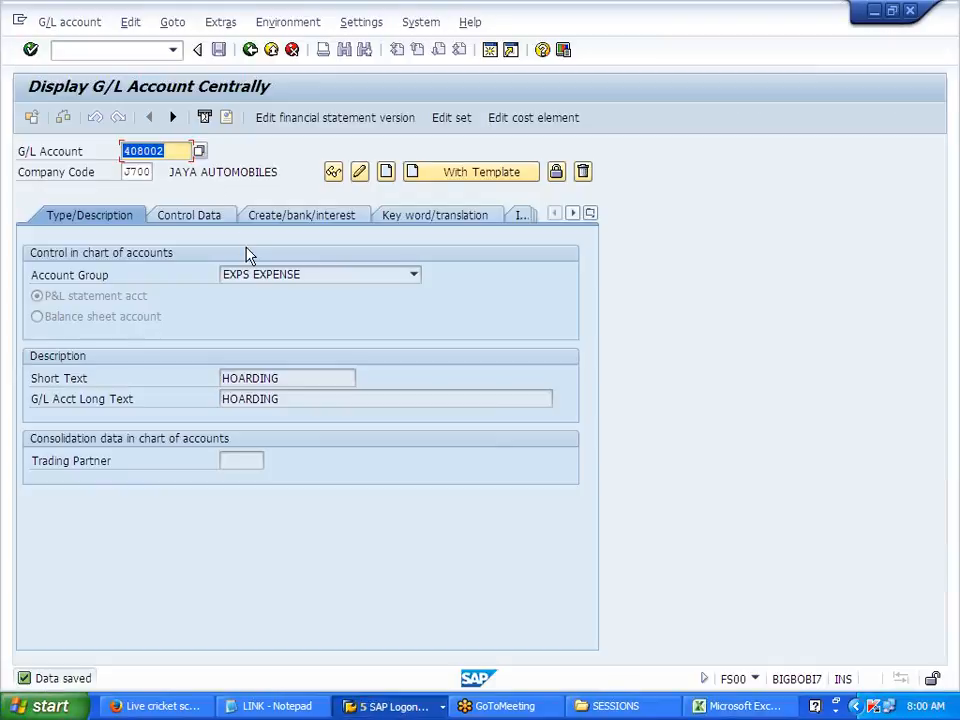
Start creating a cost element for G/L account 408002 with the valid-from date 01.01.2014
left_click(518, 127)
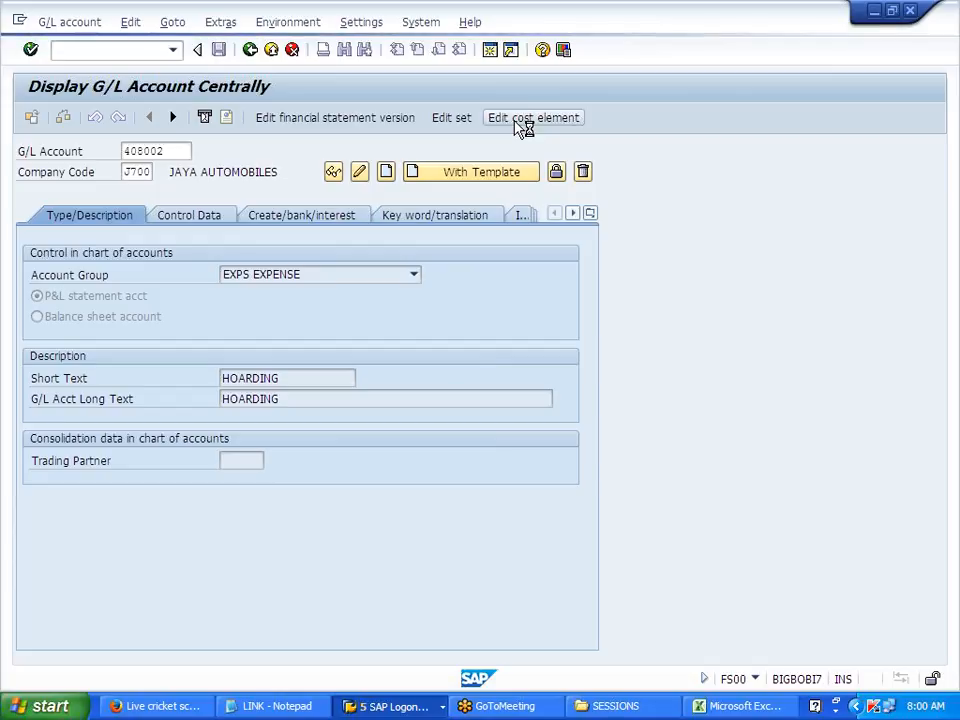
left_click(200, 213)
type("01012014")
key("Return")
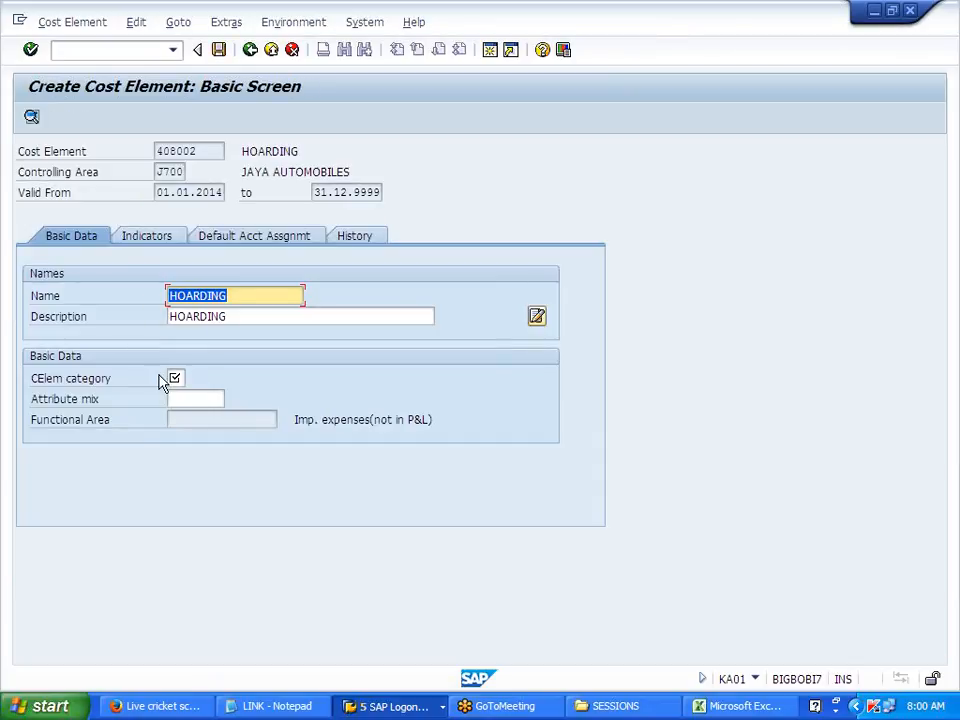
Examine the available cost element categories, discard the new cost element and return to the SAP Easy Access screen
left_click(175, 378)
left_click(192, 378)
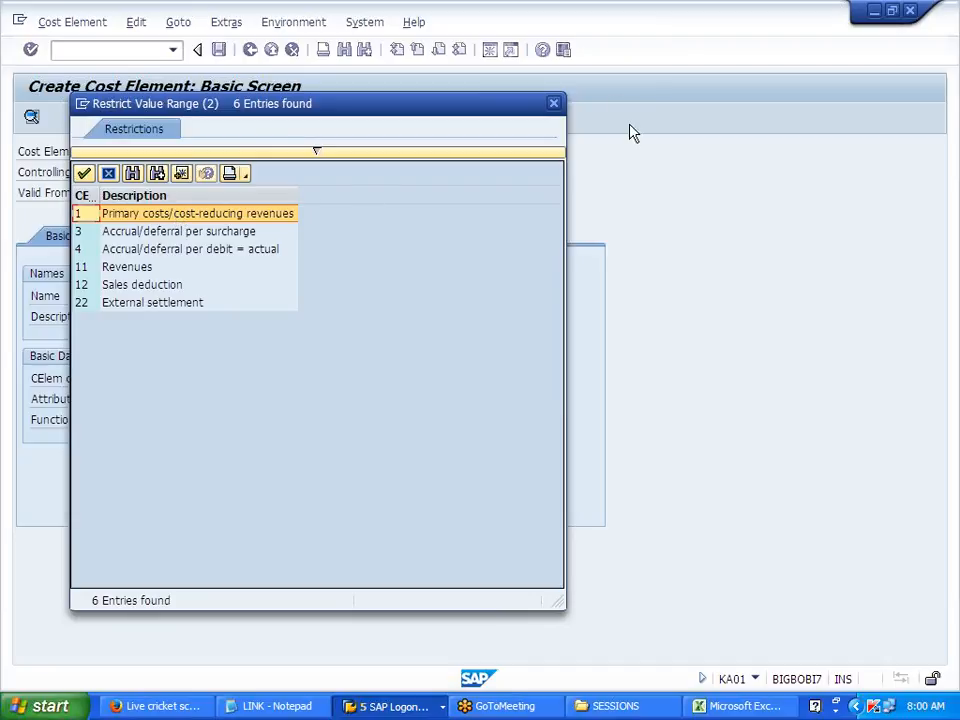
left_click(554, 104)
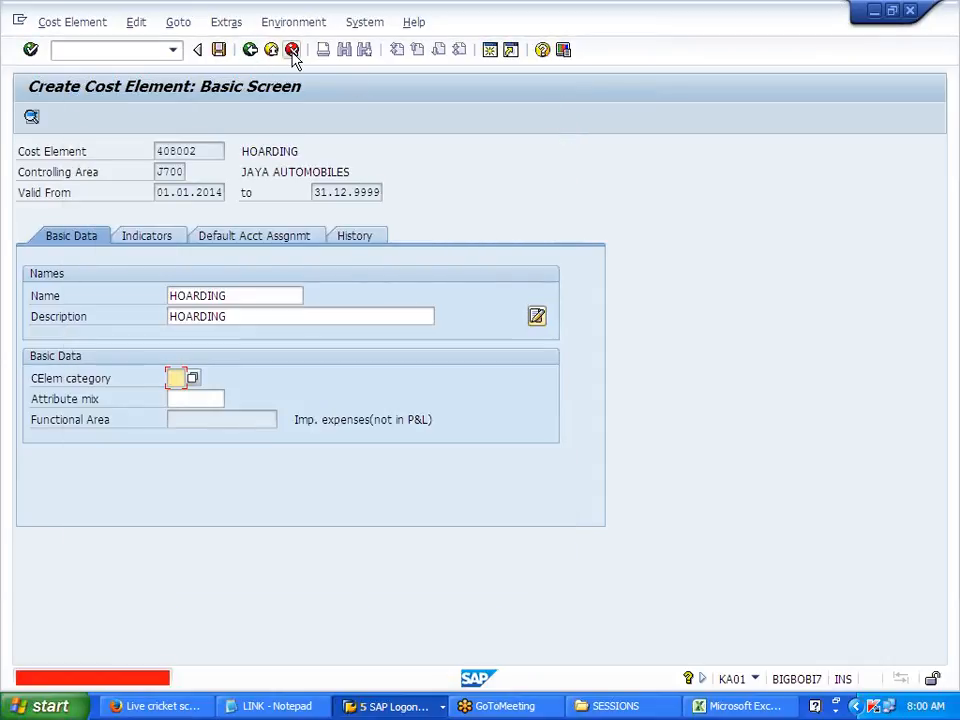
left_click(292, 50)
left_click(294, 396)
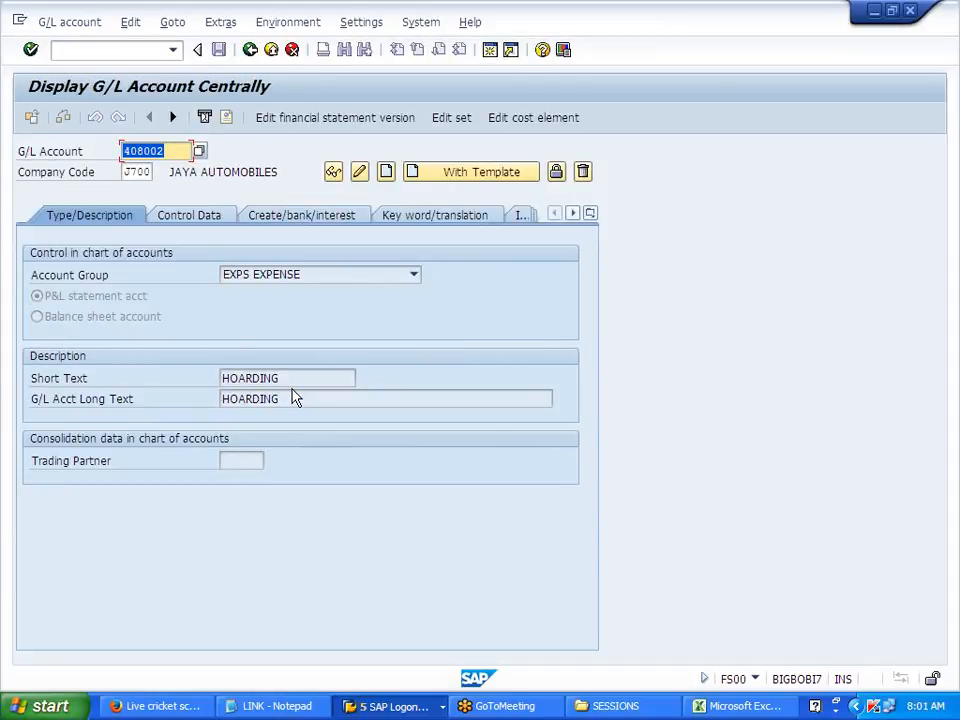
left_click(250, 50)
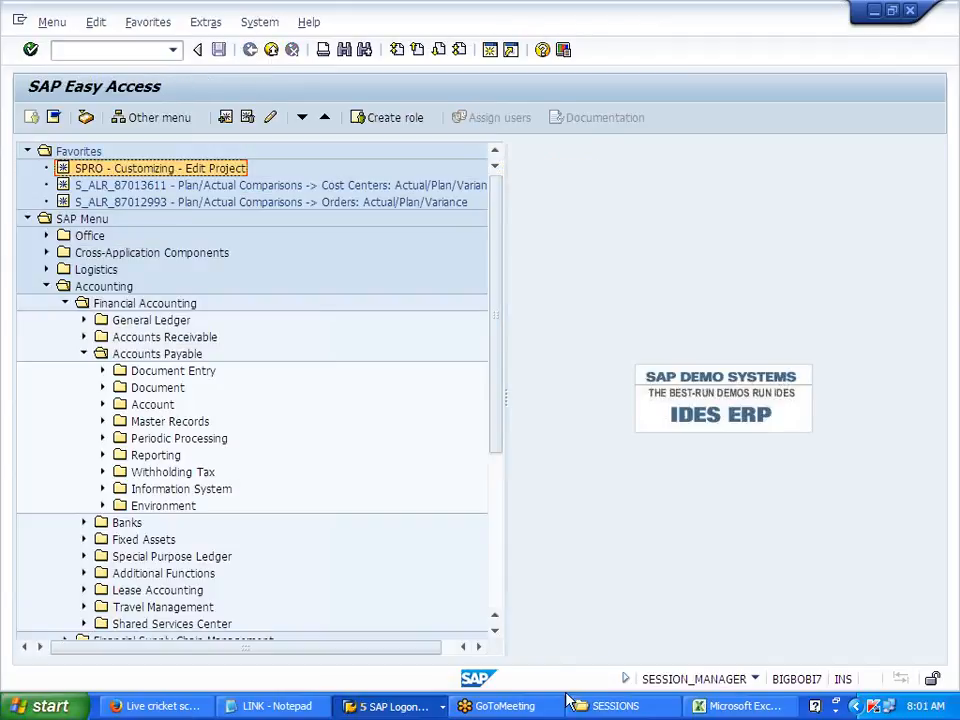
Switch to the Excel workbook and enter AUTOMATIC in cell E65 below MANUALLY
left_click(698, 706)
left_click(395, 600)
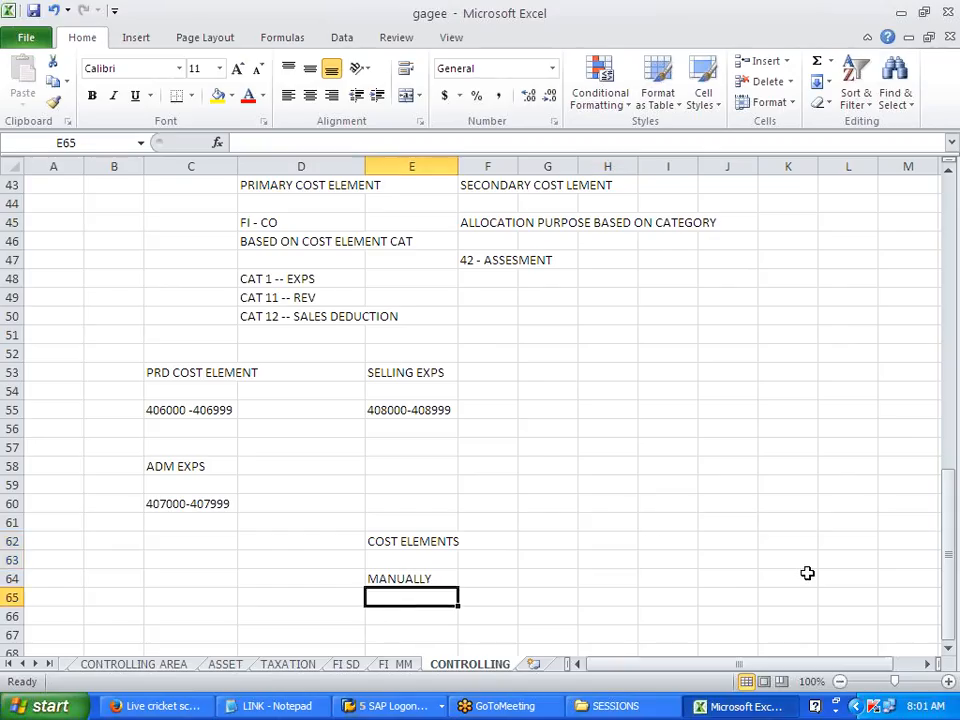
type("AUTOMAT")
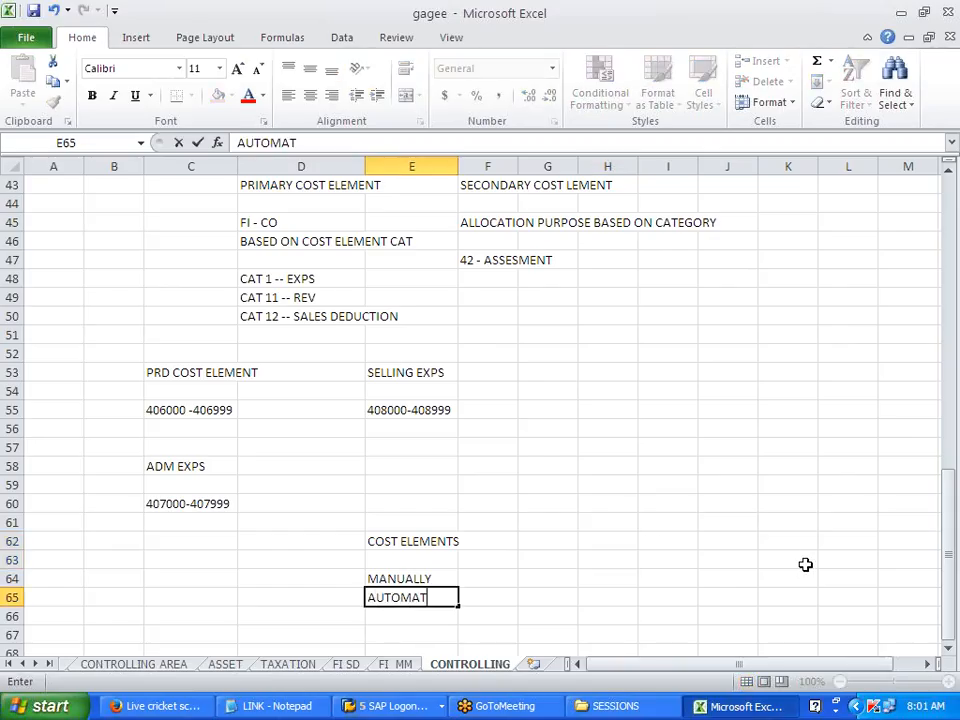
left_click(805, 565)
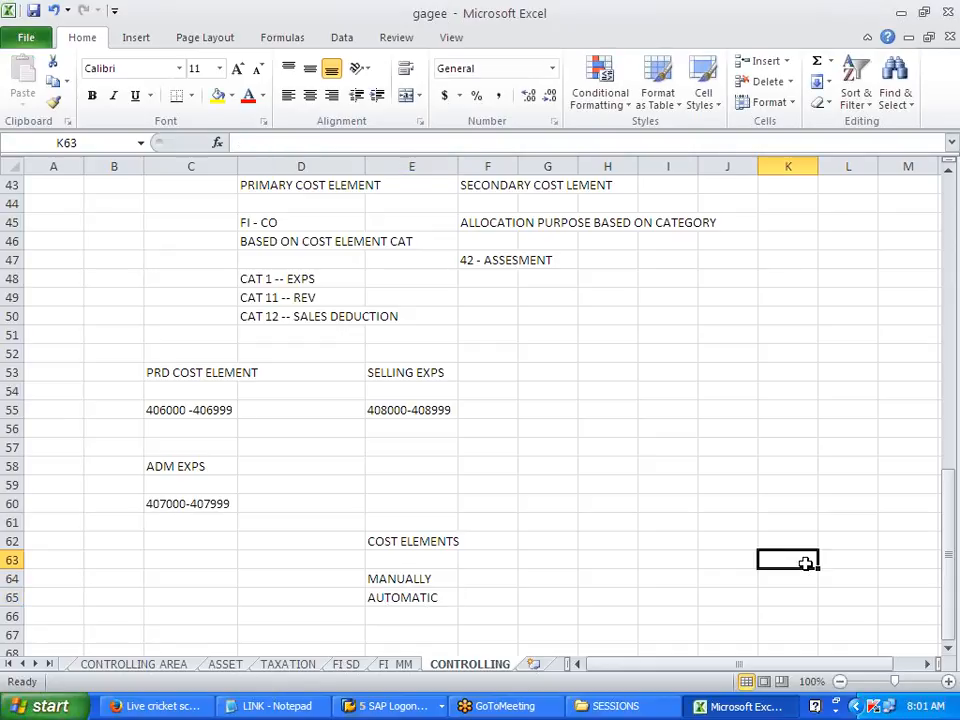
Switch to SAP and display the reference IMG through the SPRO customizing transaction
key("alt+Tab")
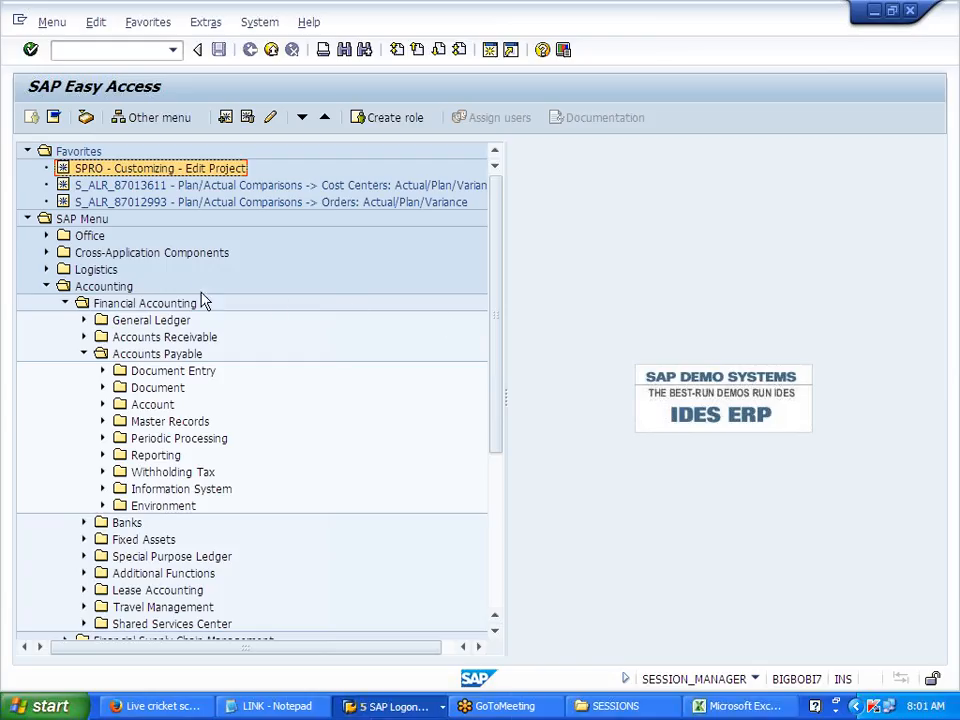
double_click(175, 170)
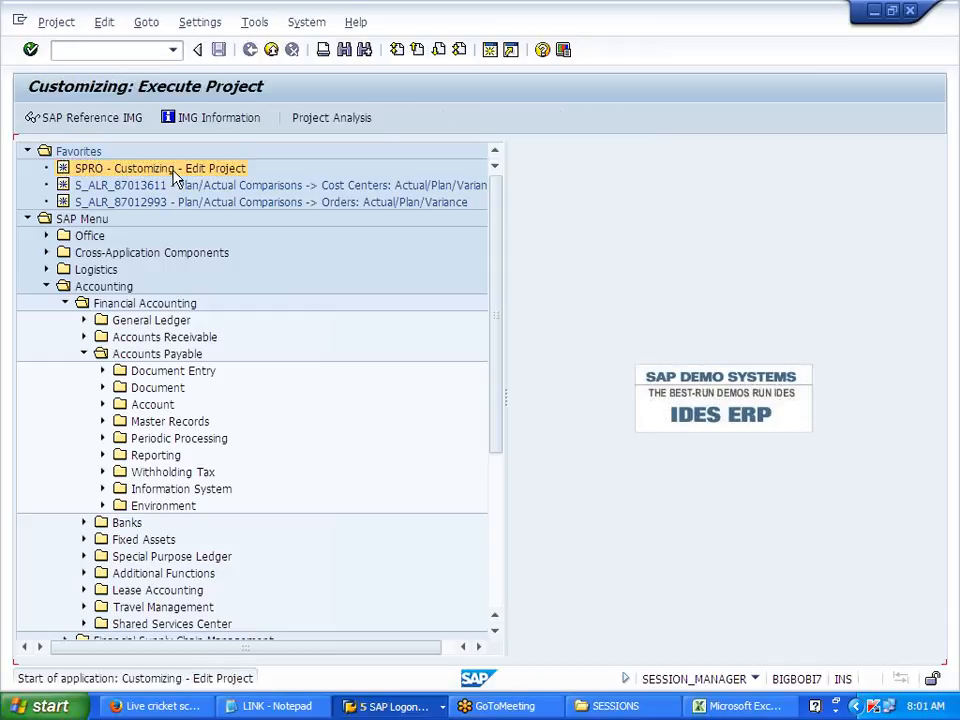
key("F5")
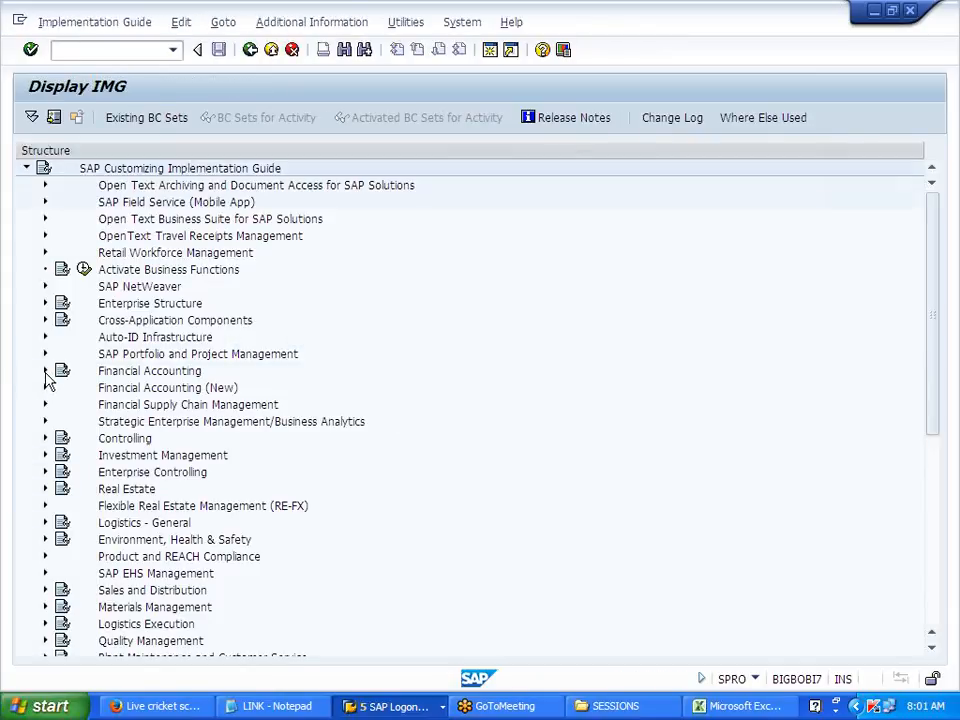
Open Make Default Settings for automatic creation of primary and secondary cost elements in Controlling, using chart of accounts J700
left_click(44, 440)
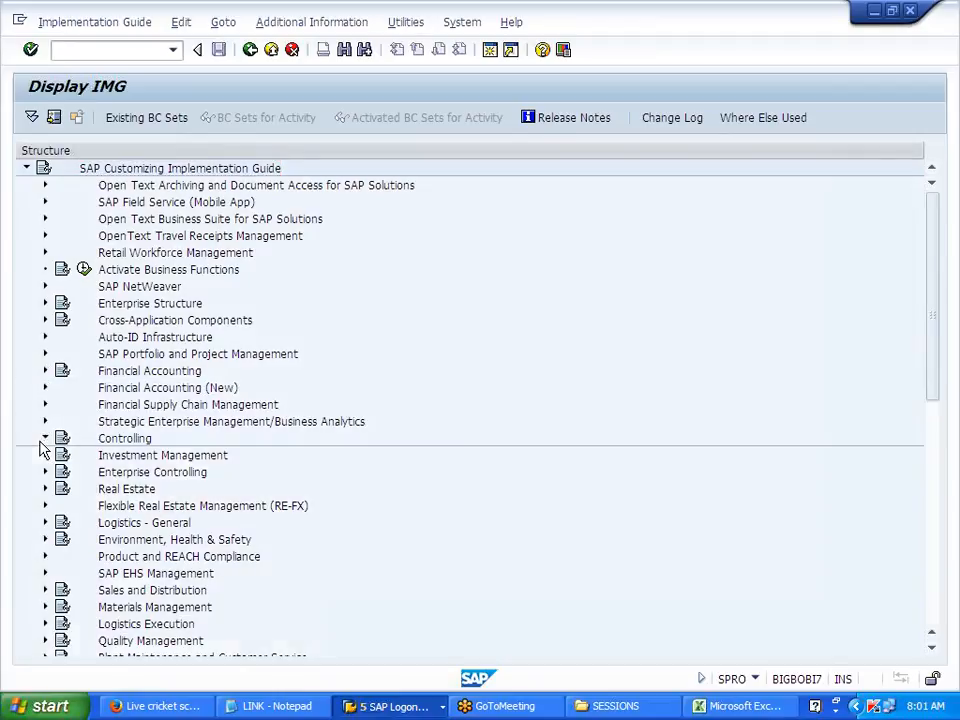
left_click(64, 473)
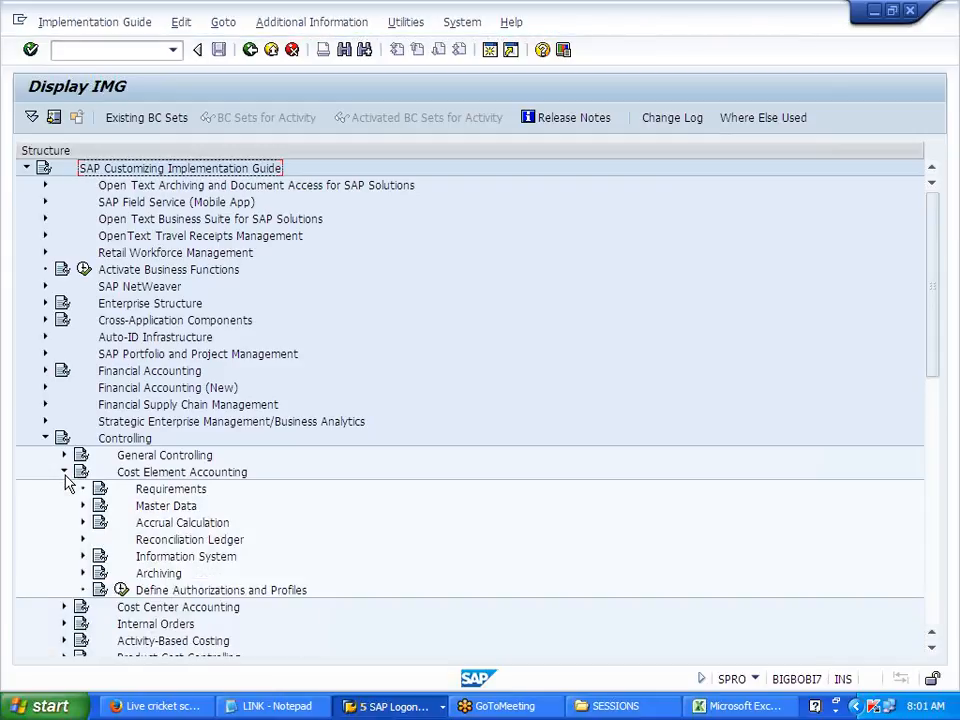
scroll(66, 484, "down", 3)
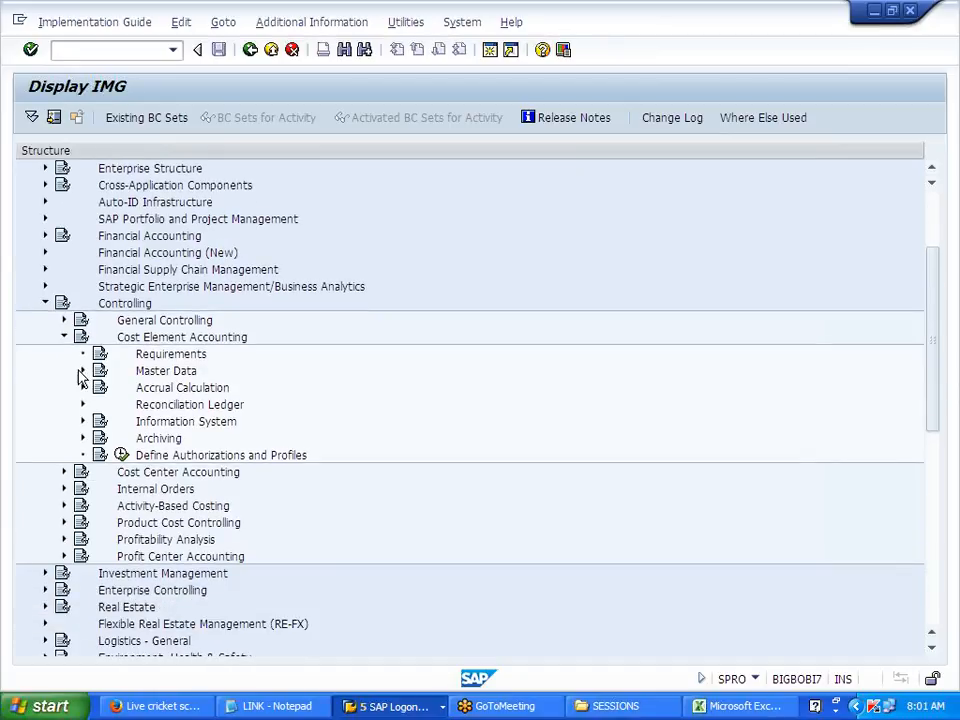
left_click(83, 371)
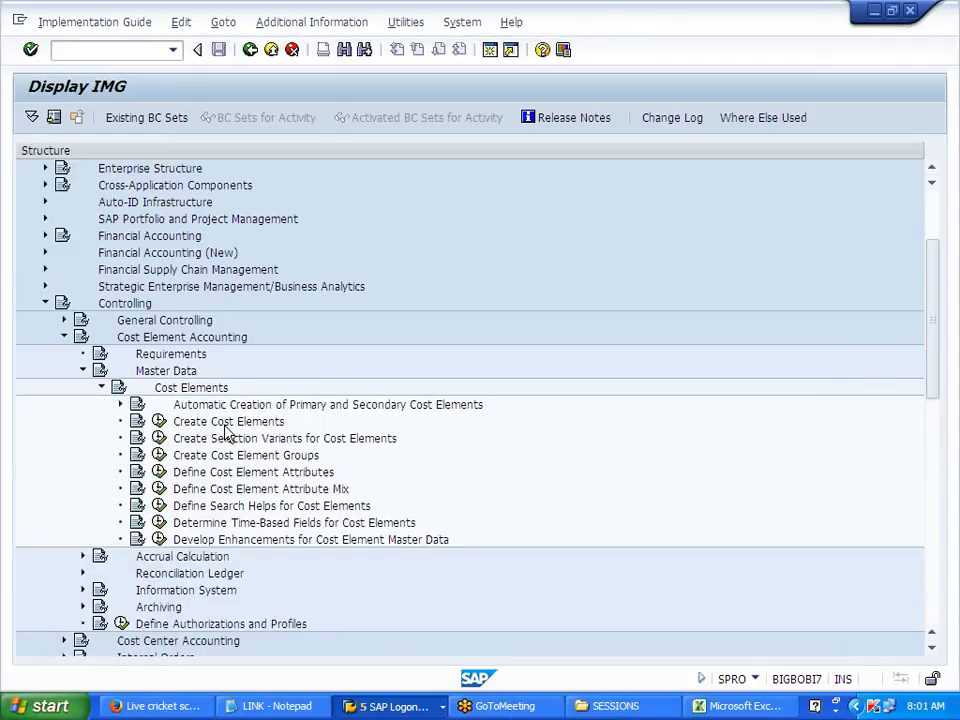
left_click(120, 404)
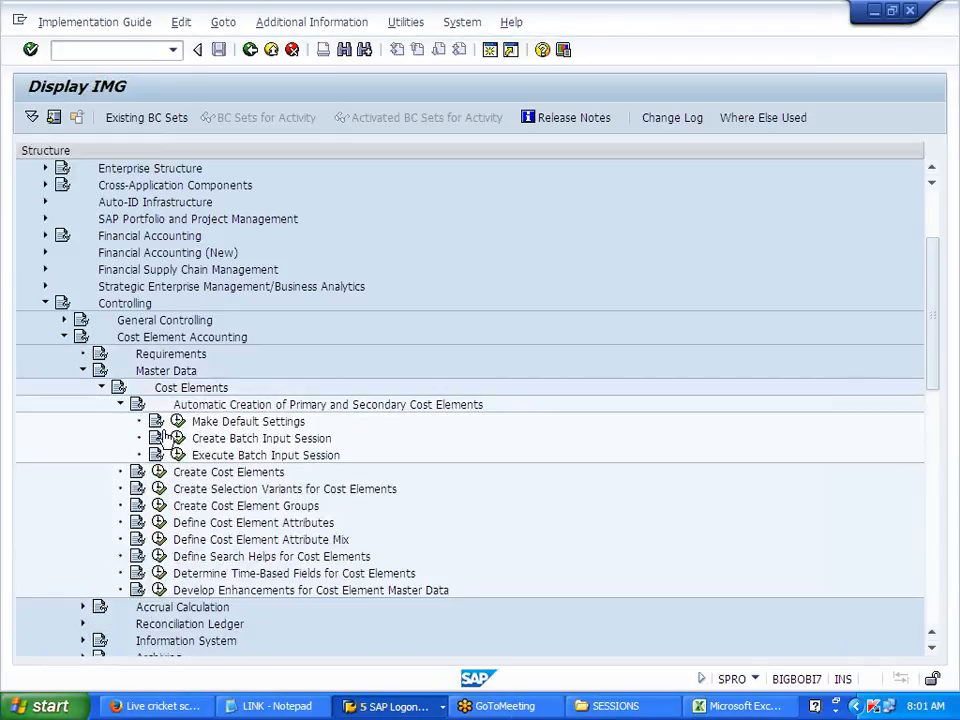
left_click(220, 421)
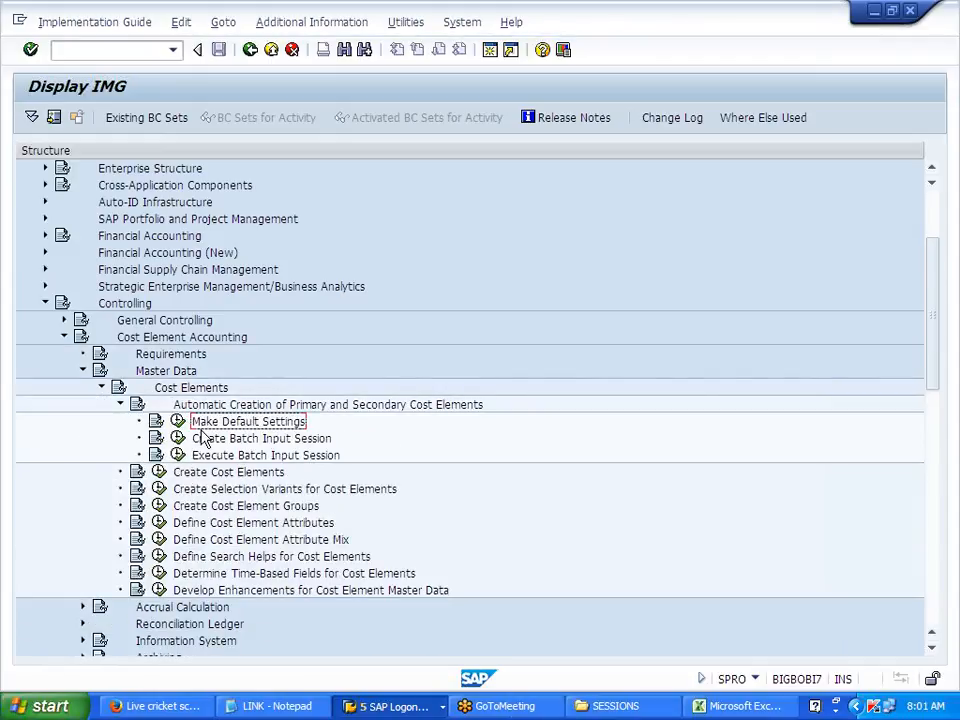
left_click(177, 422)
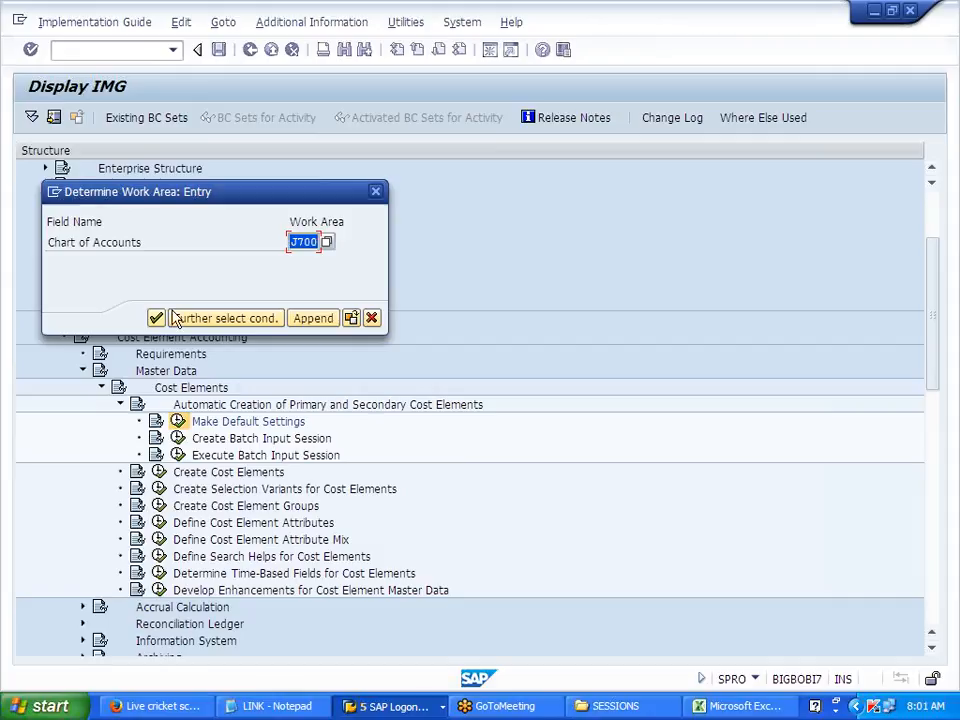
left_click(157, 319)
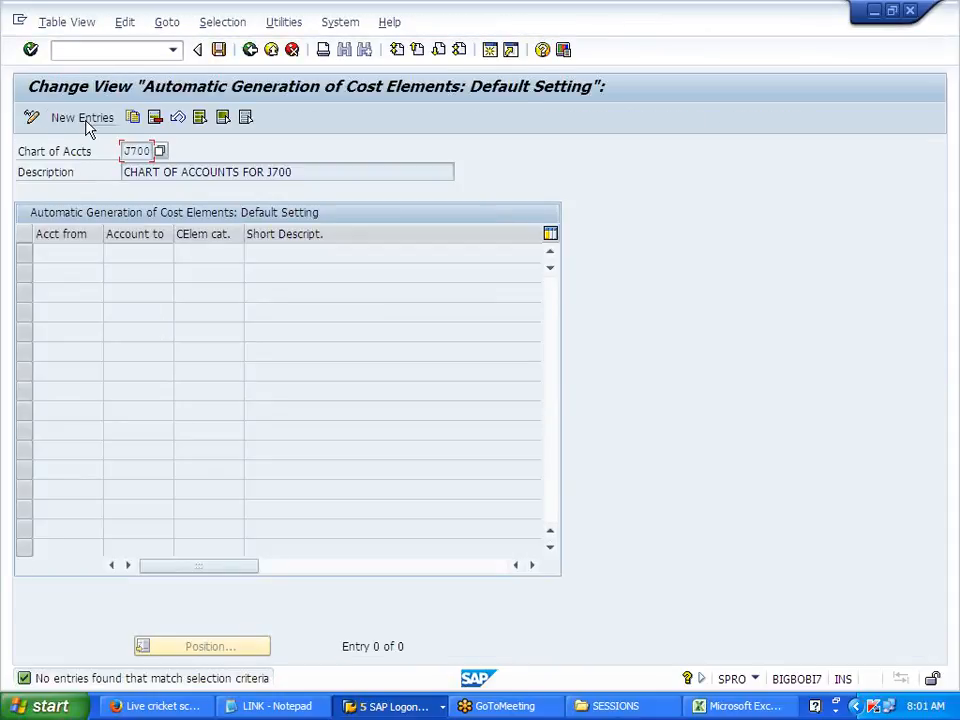
Add a default setting that assigns accounts 406000 to 408999 to cost element category 1
left_click(84, 119)
type("406000")
key("Tab")
type("408")
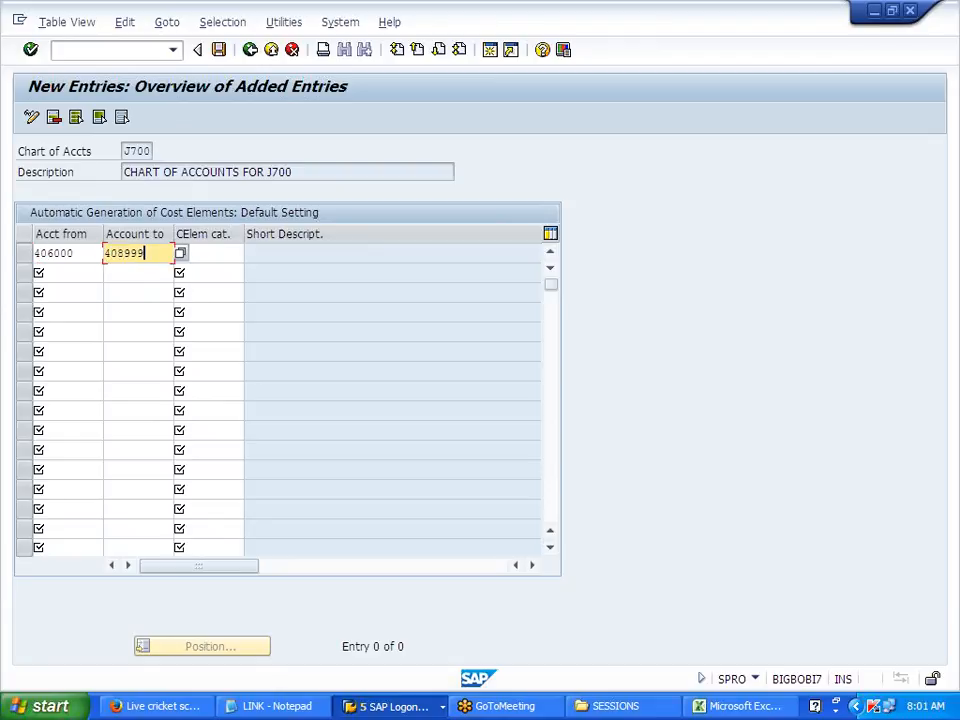
key("Tab")
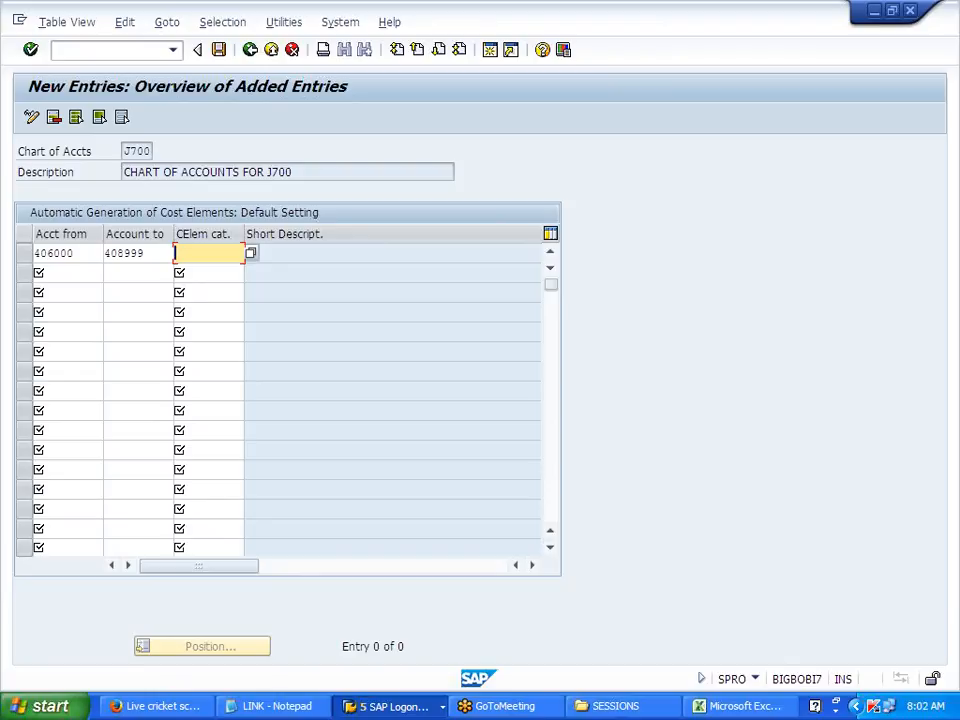
key("Return")
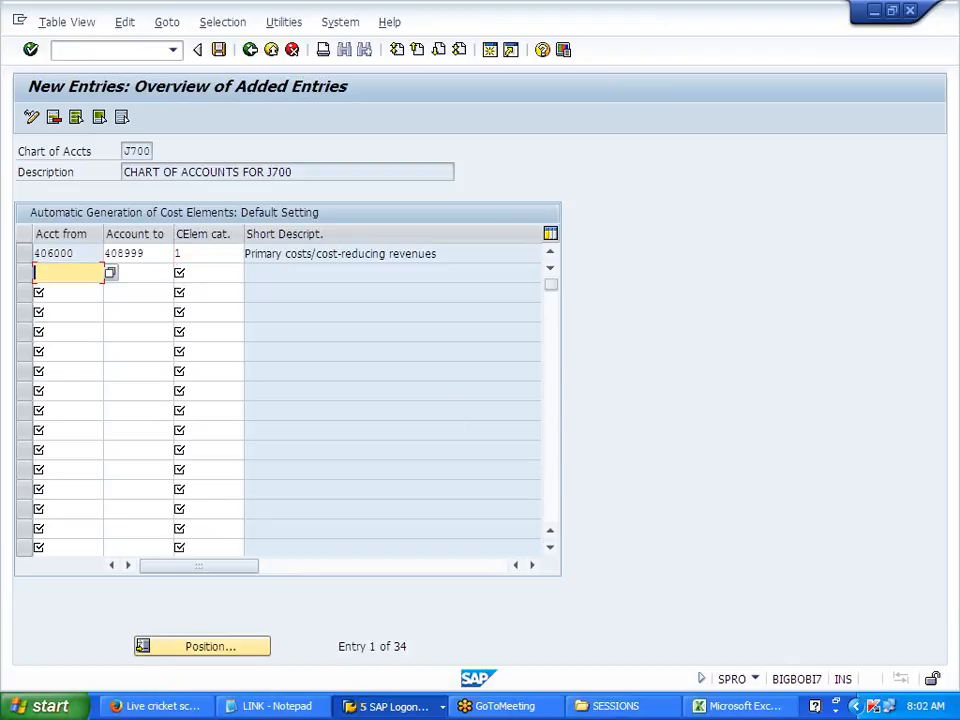
Save the default settings under the customizing request DEFINE COMPANY - JAYA and return to the IMG structure
left_click(218, 50)
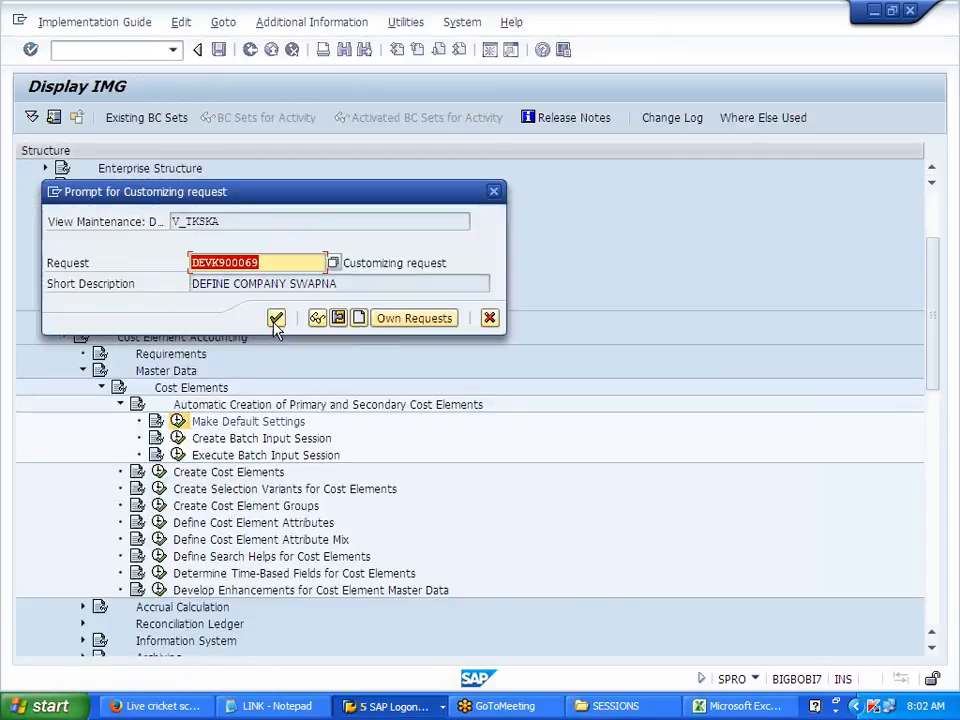
left_click(396, 322)
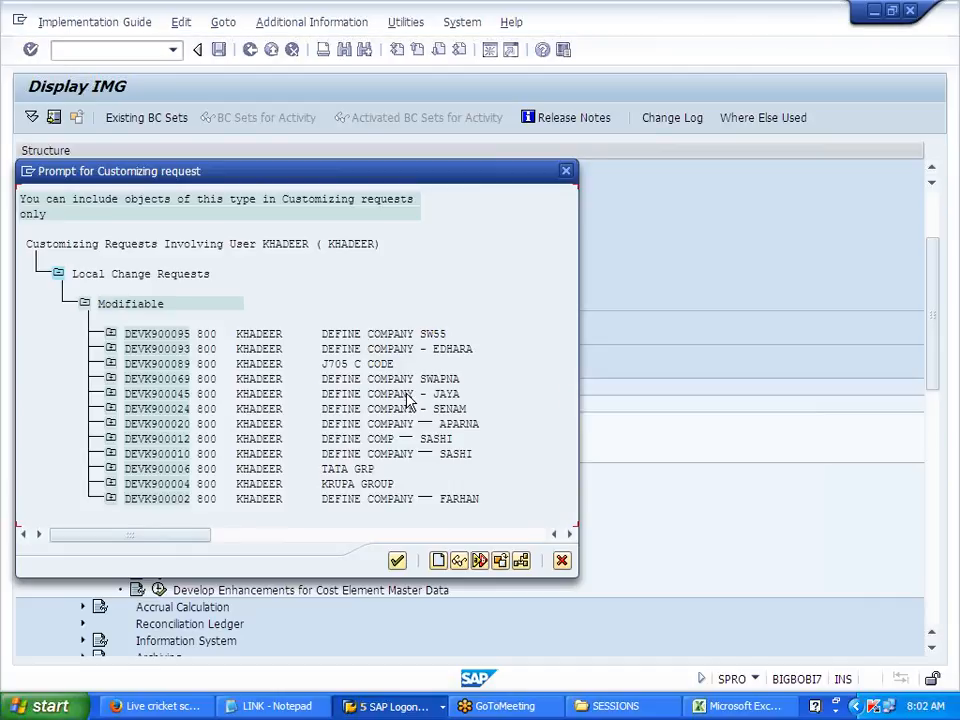
double_click(409, 401)
left_click(277, 318)
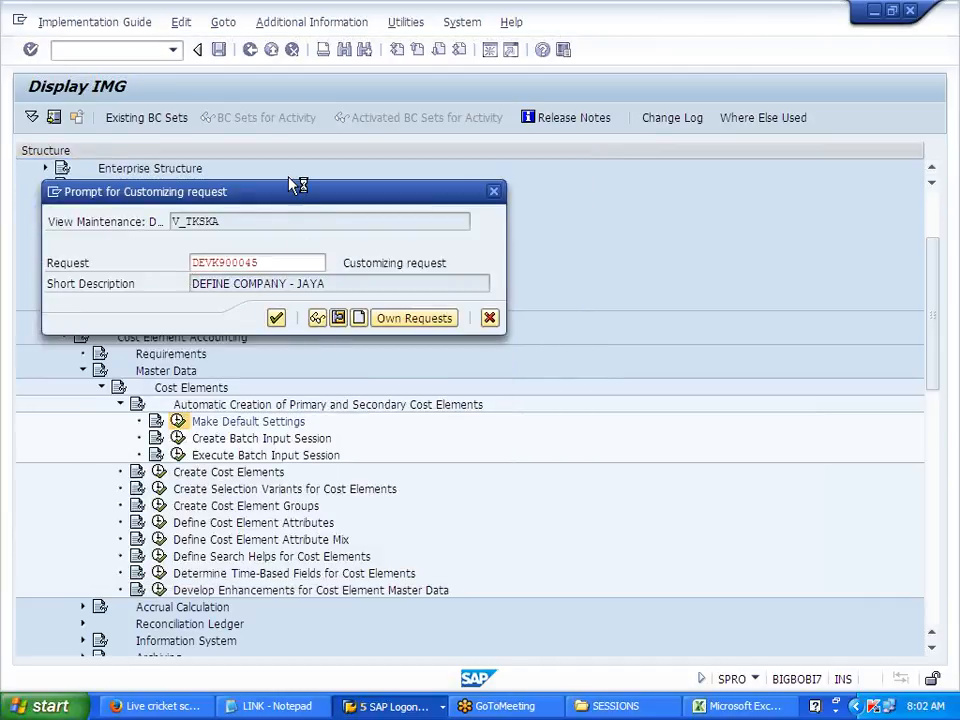
left_click(250, 49)
left_click(250, 49)
Create the batch input session for cost elements in controlling area J700, valid from 01.01.2014 to 31.12.9999
left_click(289, 440)
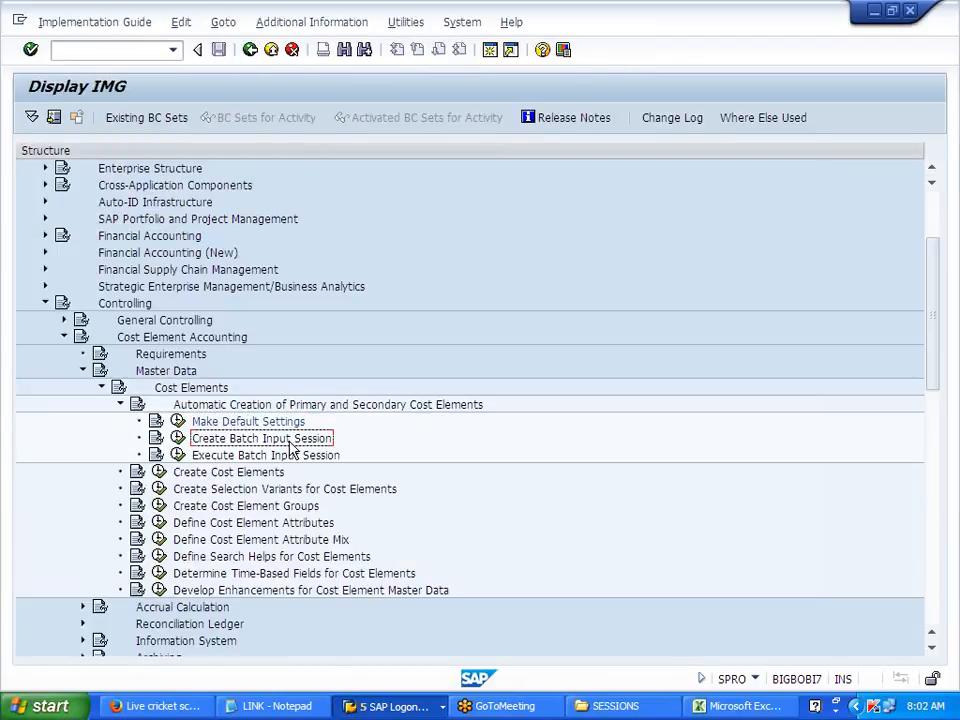
left_click(178, 439)
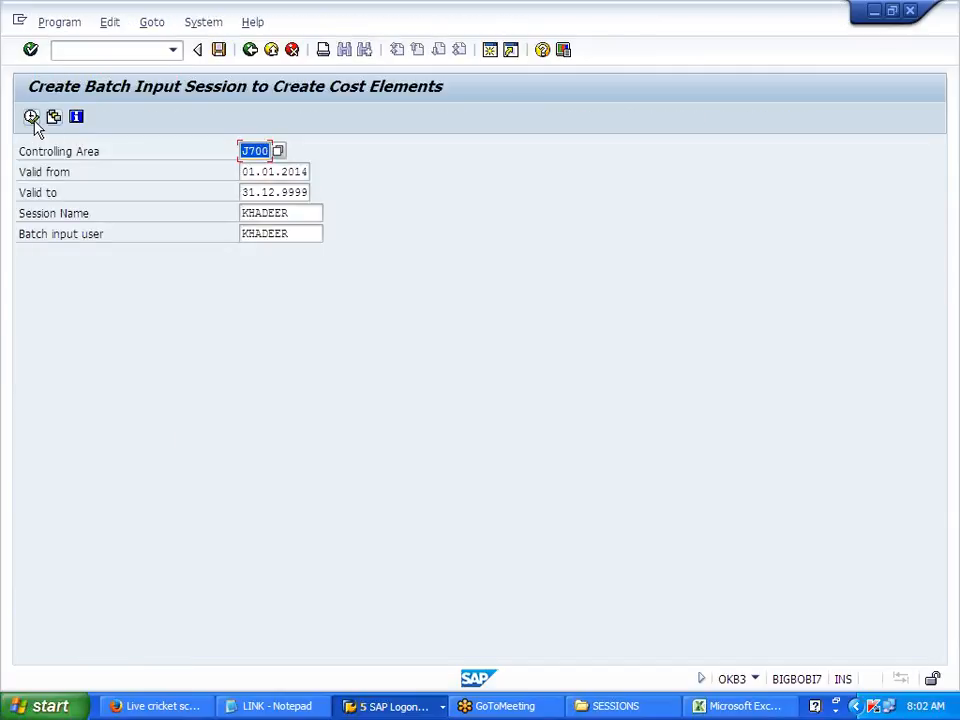
left_click(32, 117)
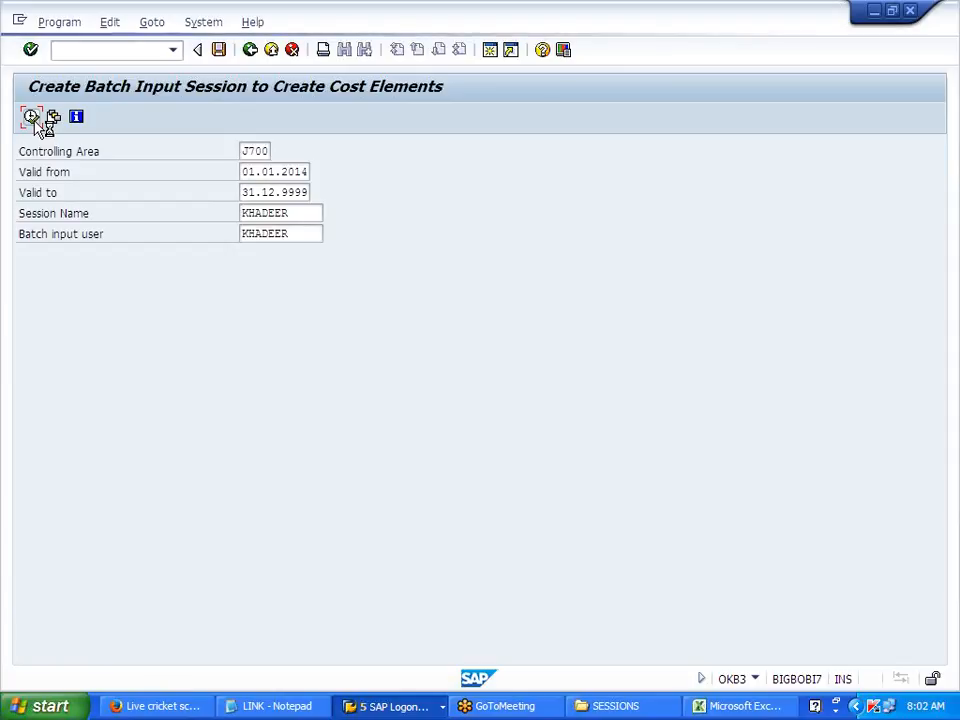
Review the cost element numbers and their categories in the batch input session list
left_click(99, 209)
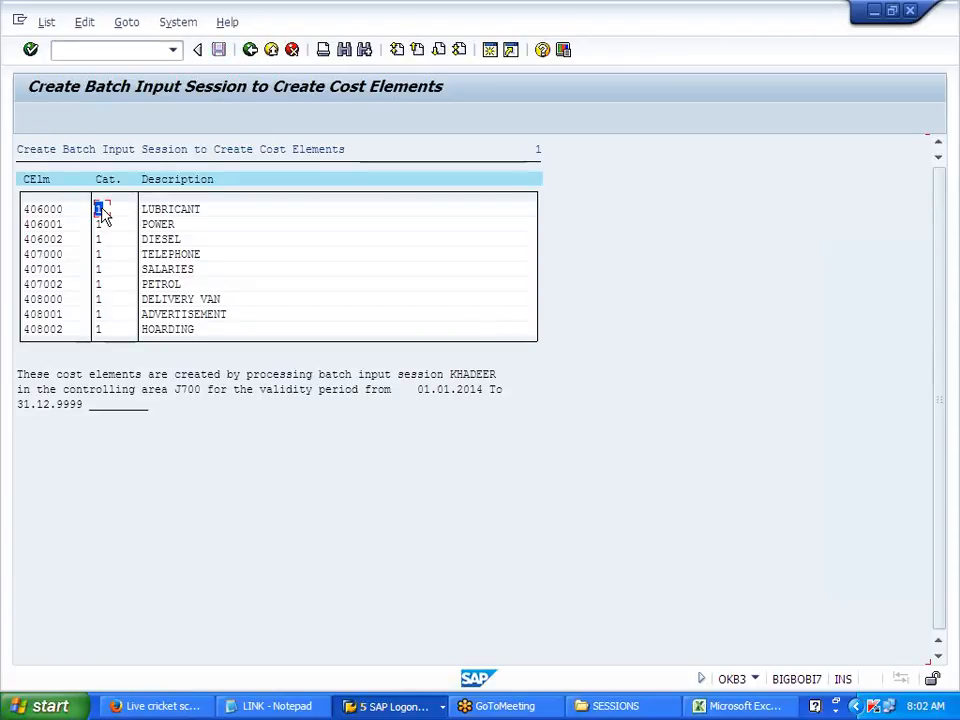
left_click_drag(104, 247, 100, 326)
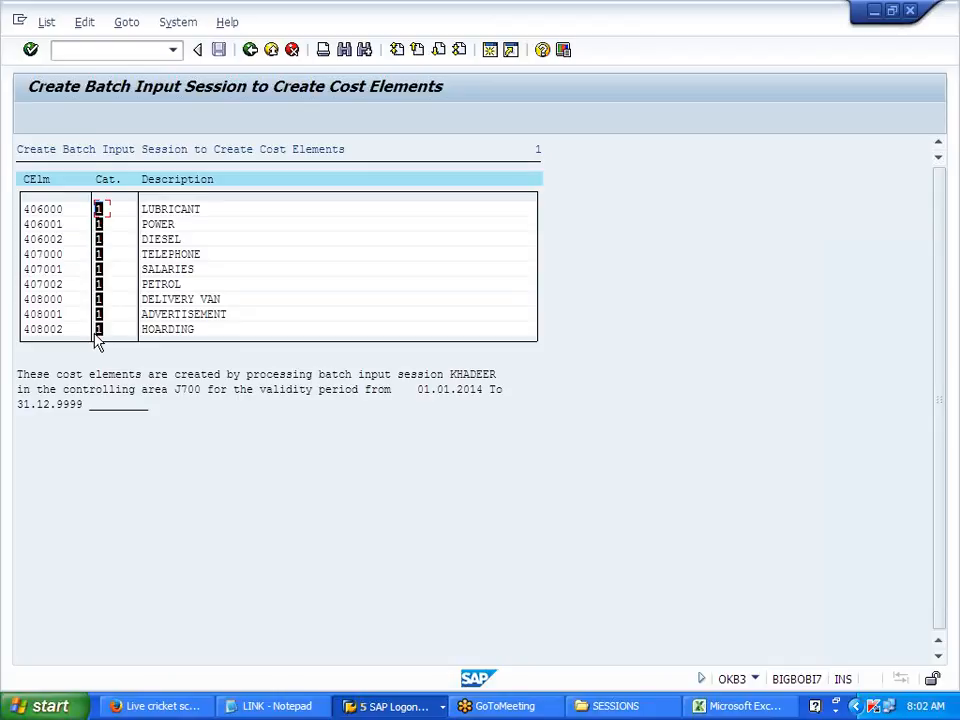
left_click_drag(95, 335, 96, 333)
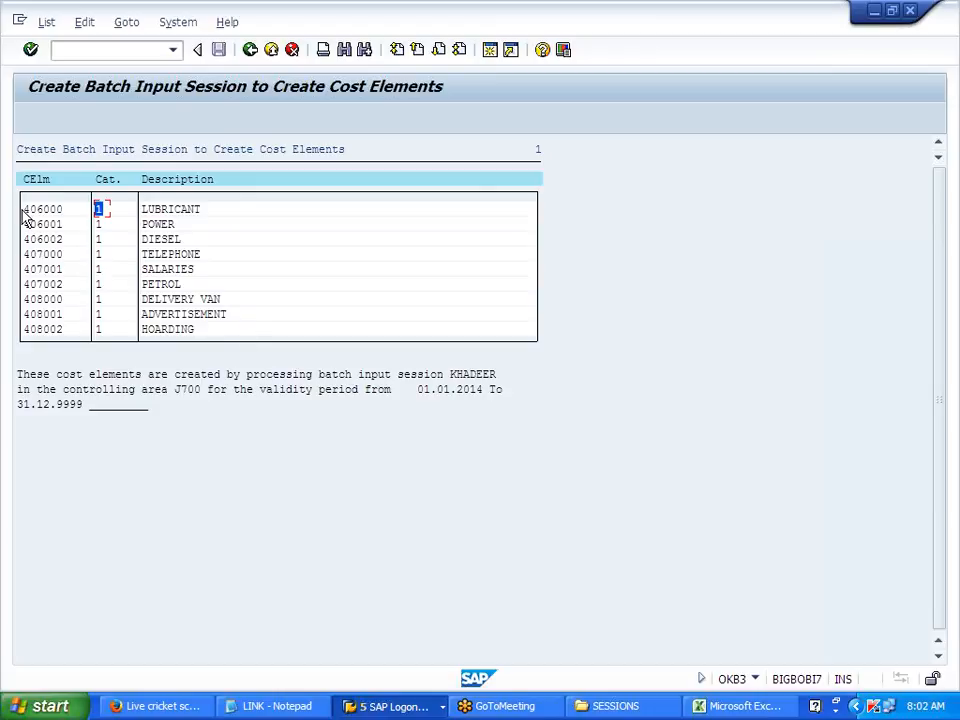
left_click_drag(25, 214, 77, 331)
left_click_drag(99, 209, 98, 327)
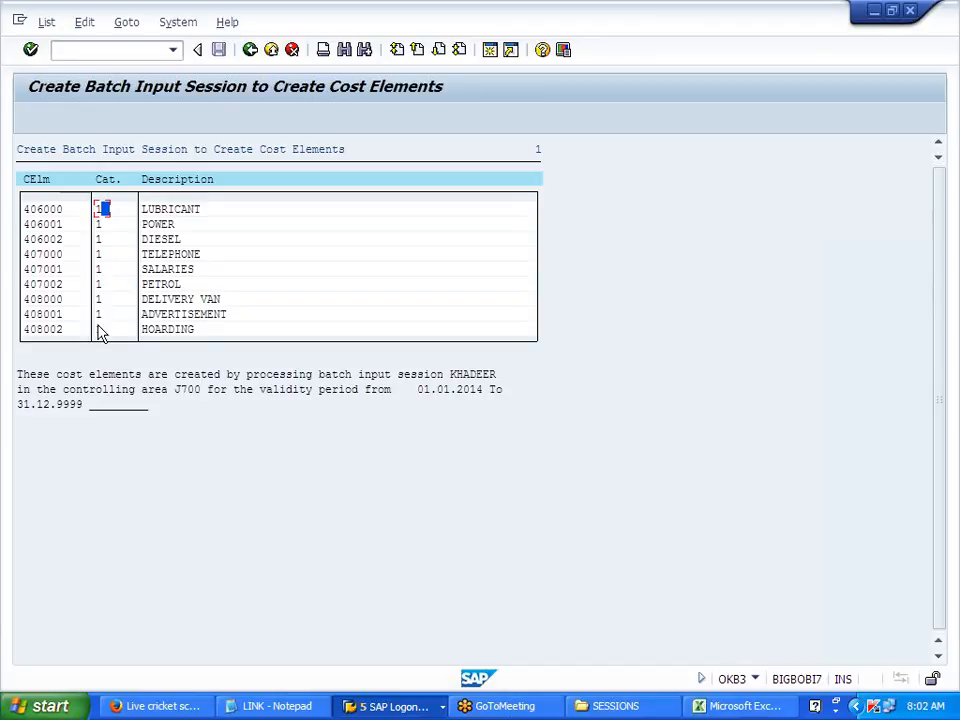
Return to the IMG structure and start the Execute Batch Input Session activity for automatic cost element creation
left_click(252, 55)
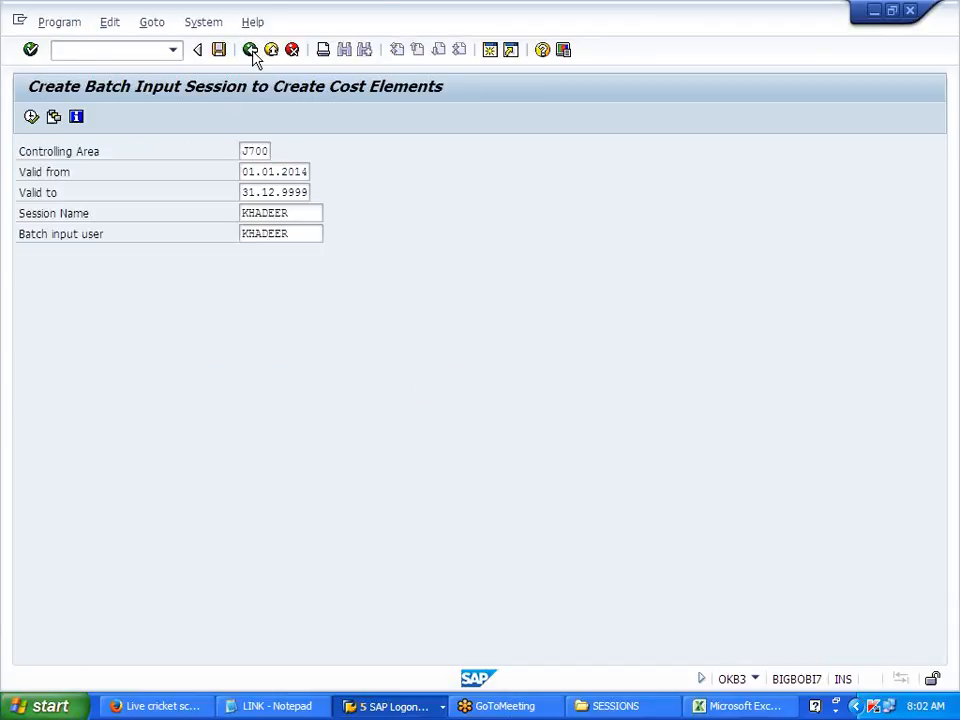
left_click(252, 55)
left_click(178, 455)
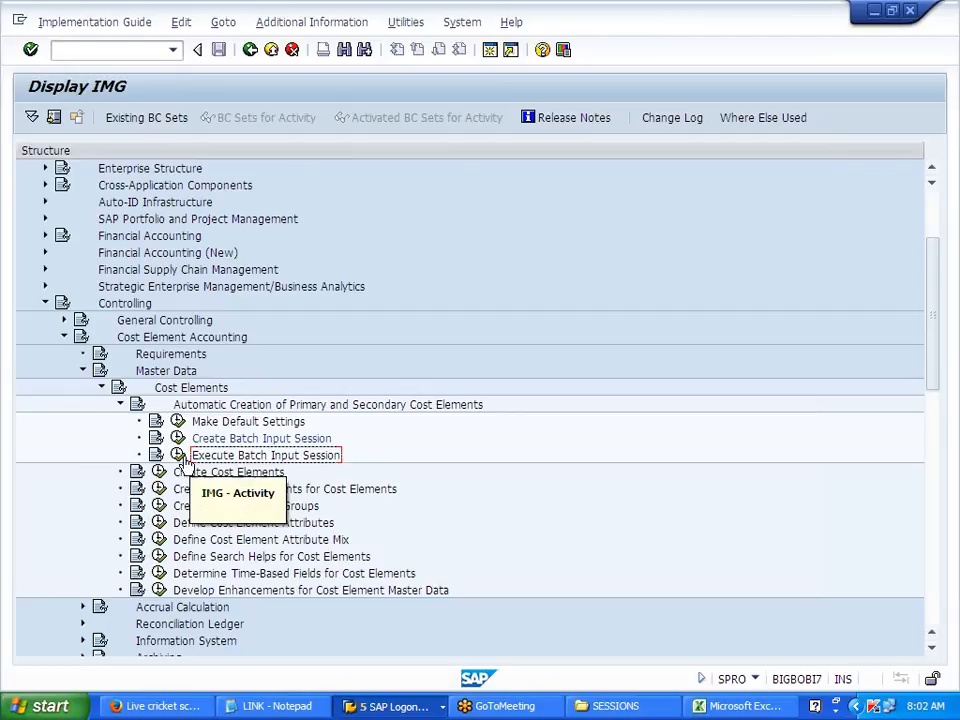
left_click(178, 455)
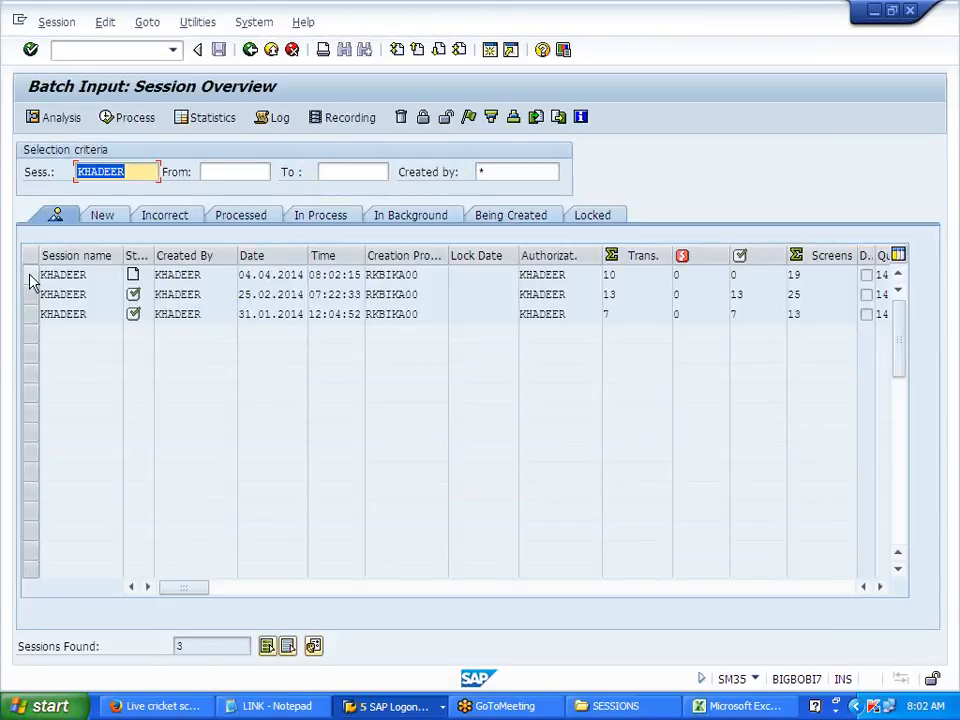
Process the new batch input session dated 04.04.2014 in Display errors only mode and exit batch input
left_click(30, 276)
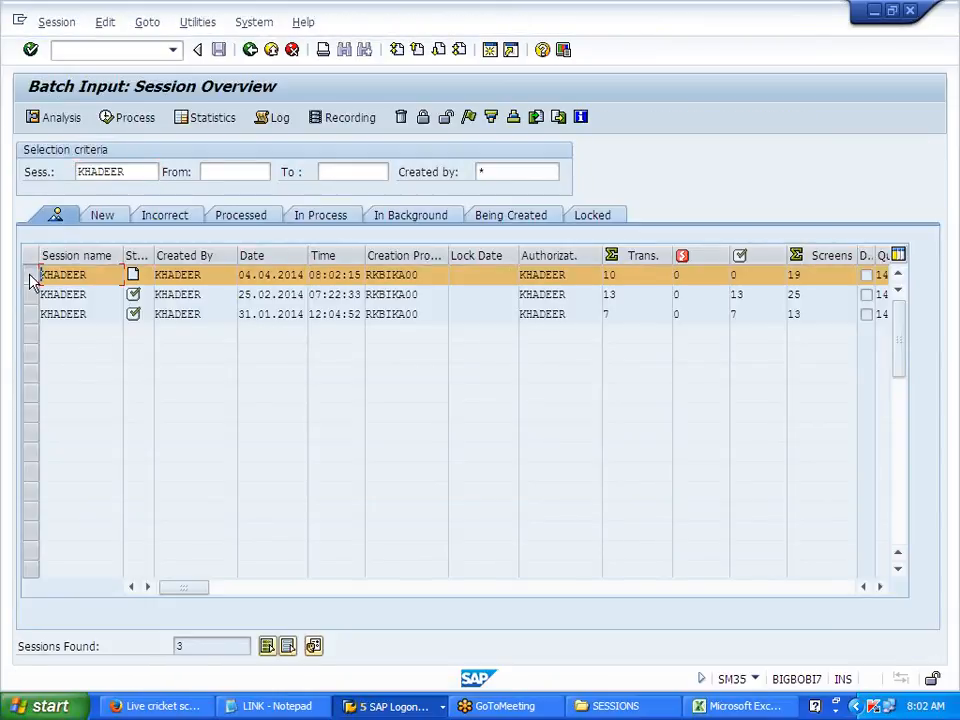
left_click(131, 120)
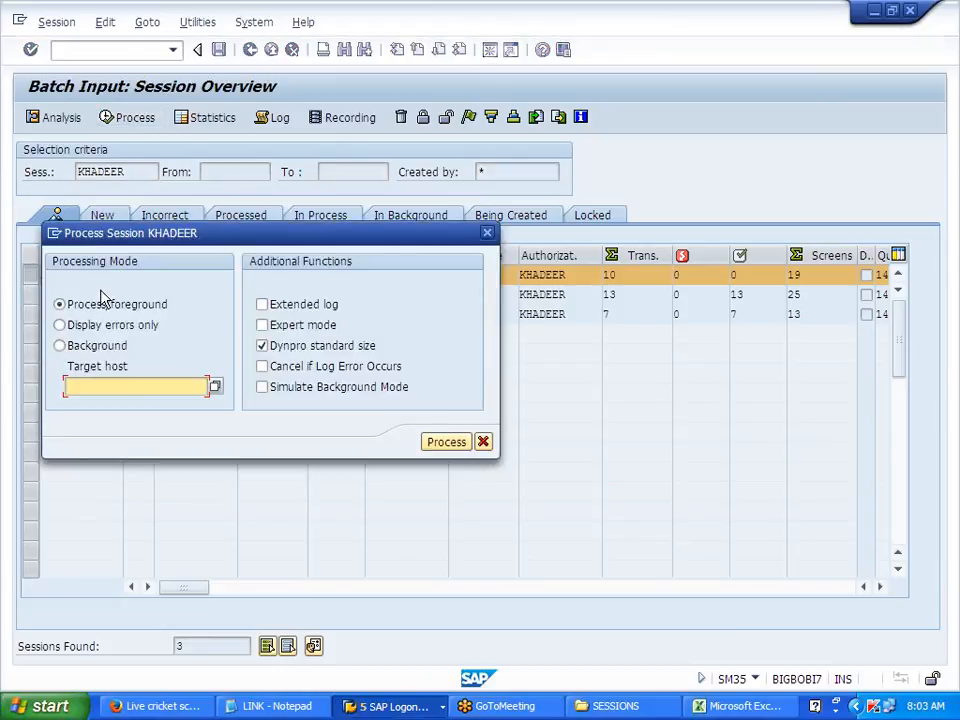
left_click(60, 325)
left_click(447, 443)
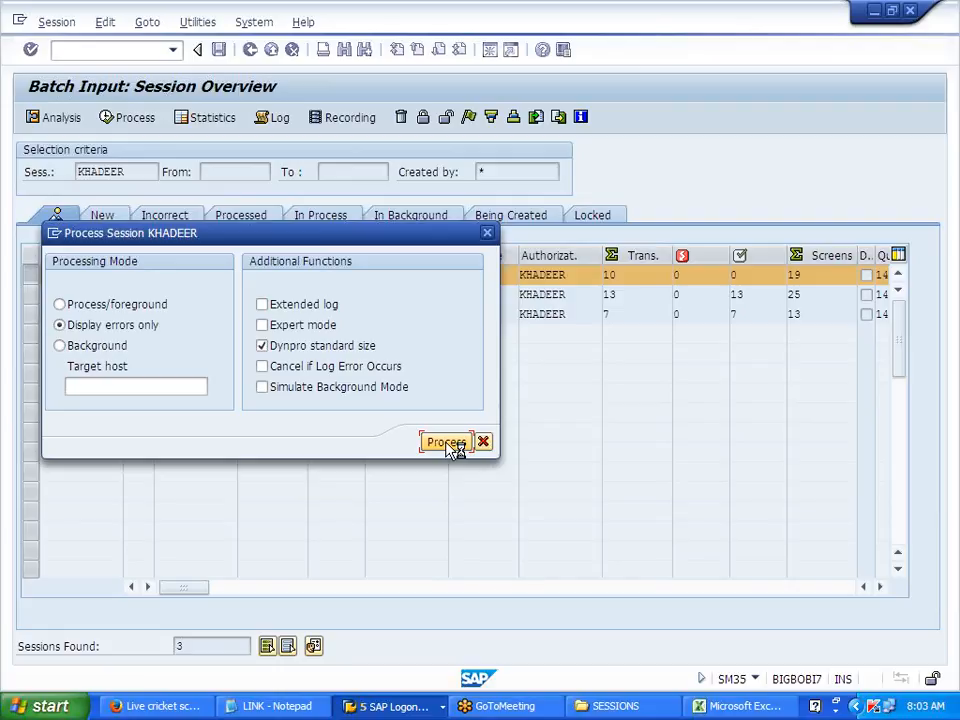
left_click(382, 527)
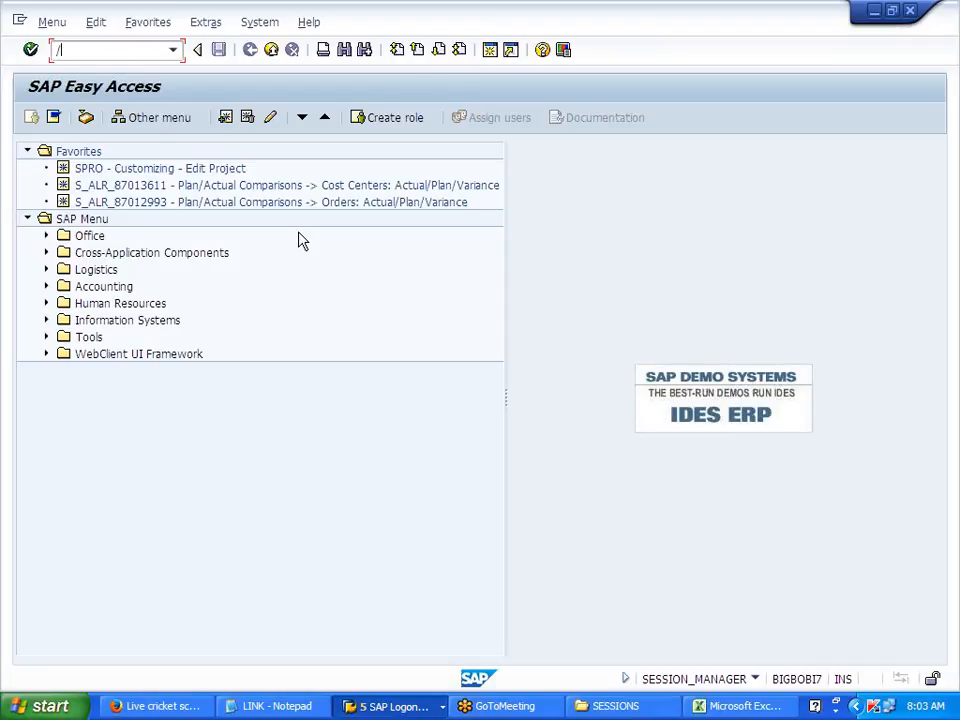
Run transaction FS00 and check the cost element of G/L account 408002 HOARDING, returning to the account
type("/NFS00")
key("Return")
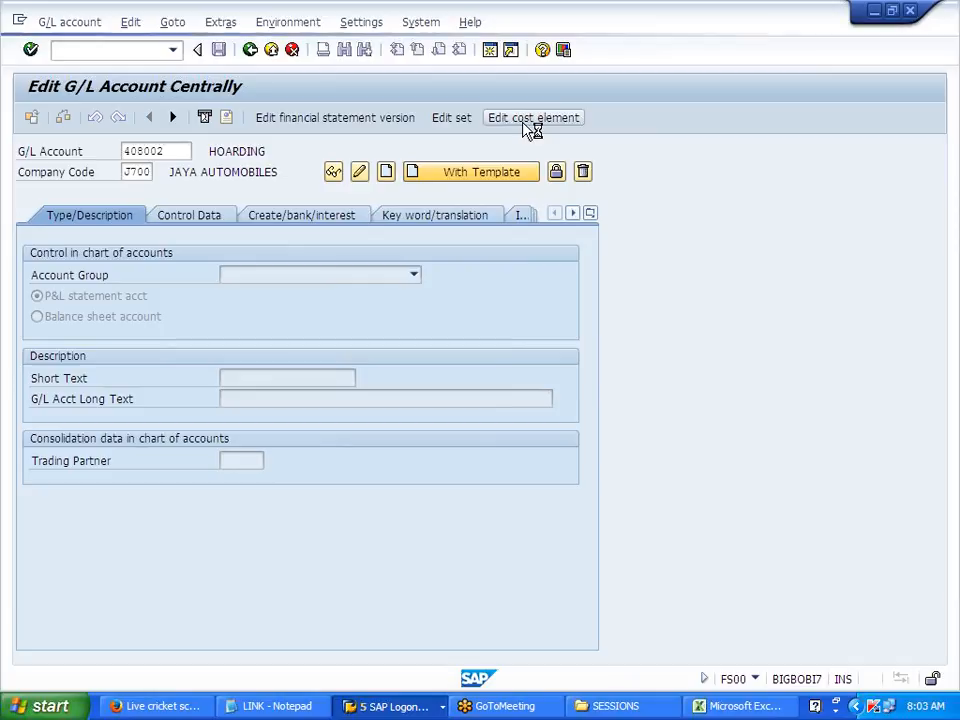
left_click(529, 126)
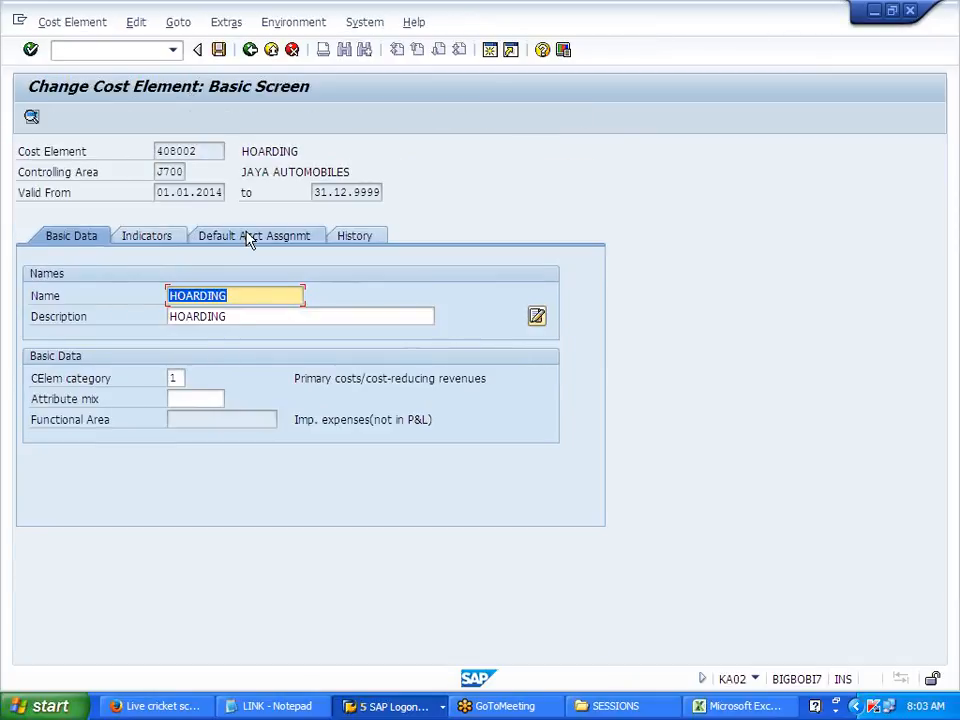
left_click(250, 50)
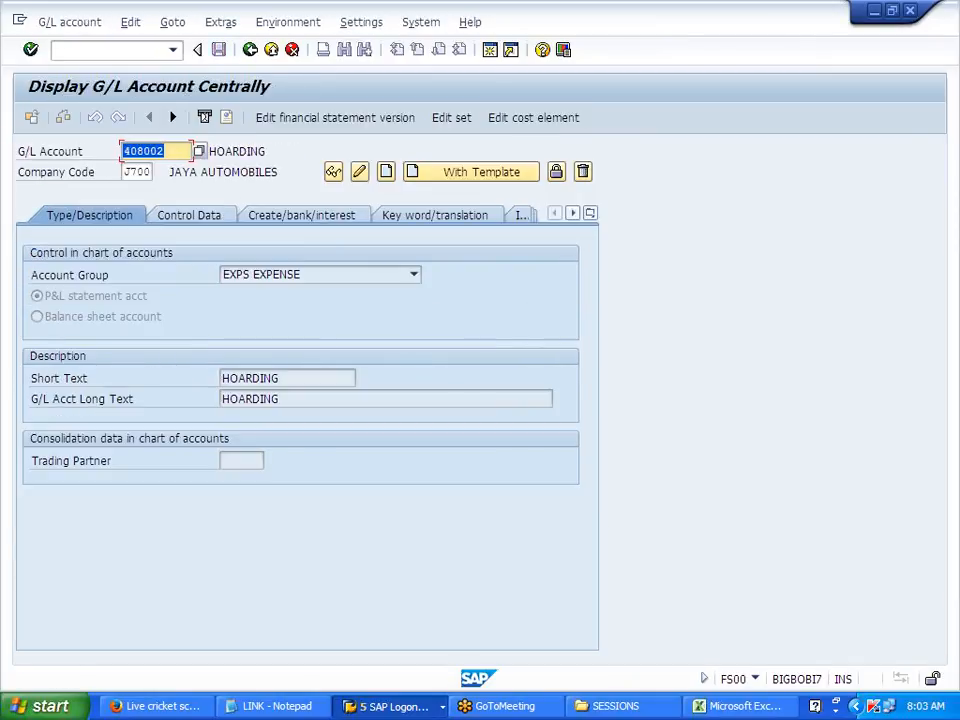
Check the cost element of G/L account 406000 in company code J700 and return to the account
left_click(175, 151)
key("BackSpace")
key("BackSpace")
key("BackSpace")
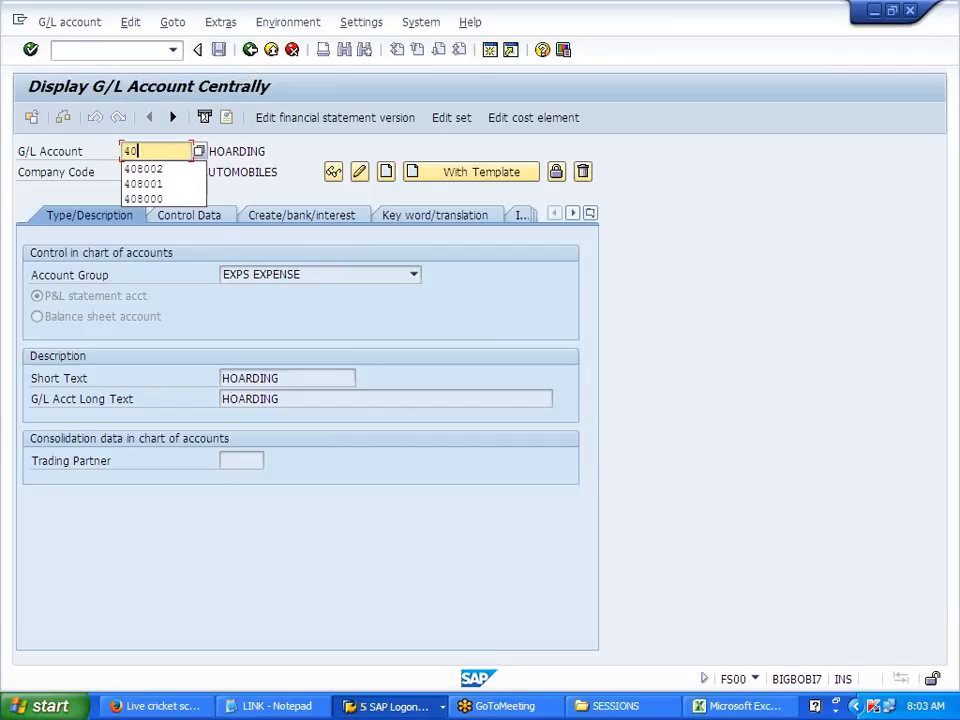
type("6000")
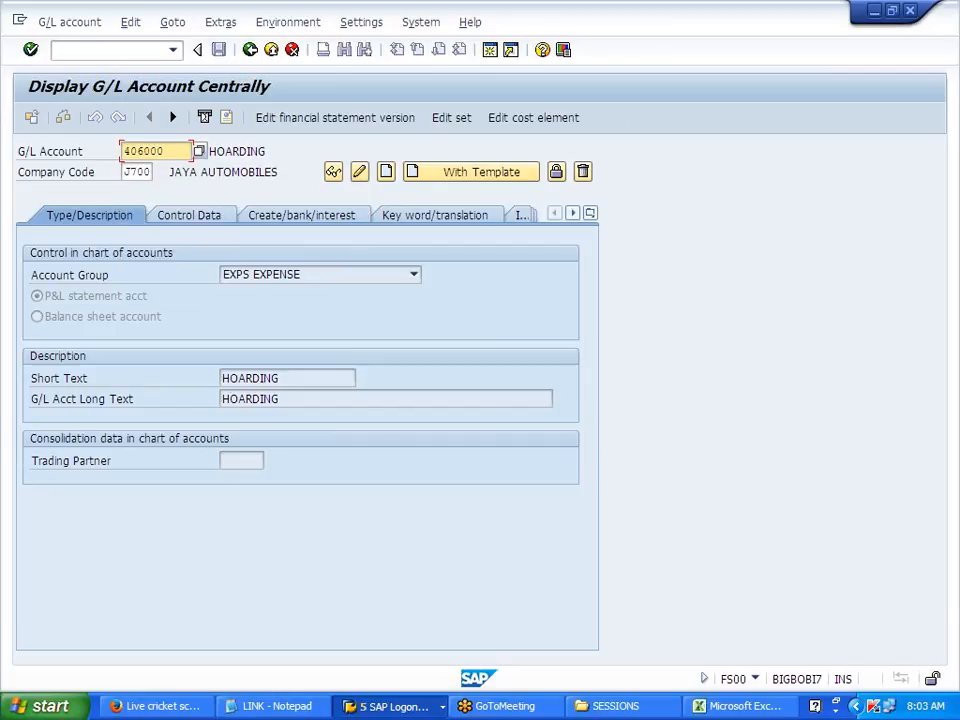
left_click(531, 120)
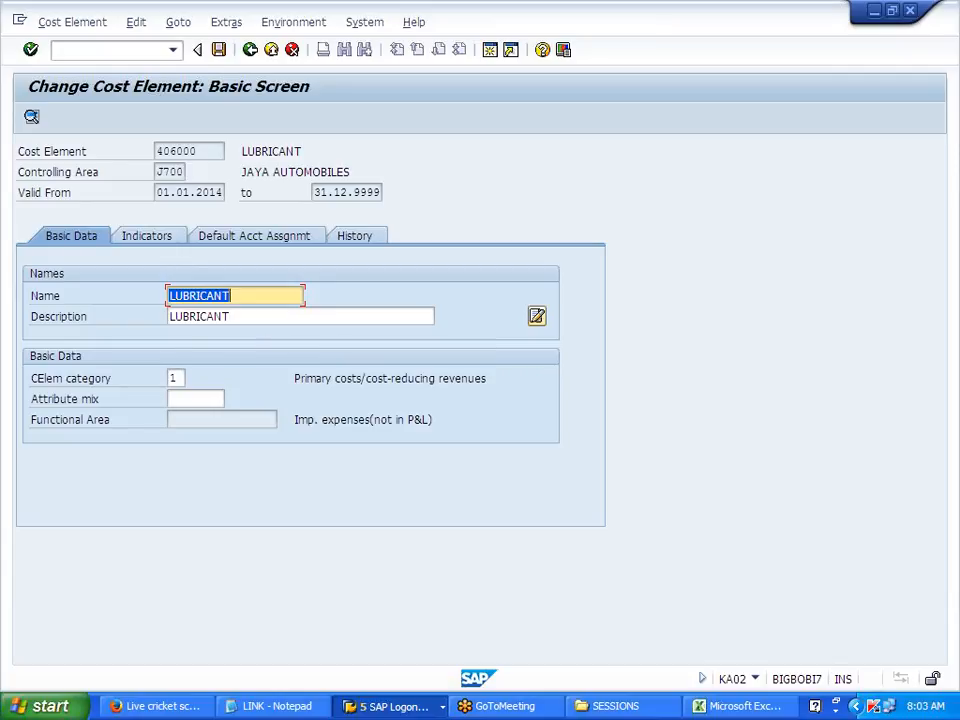
left_click(250, 50)
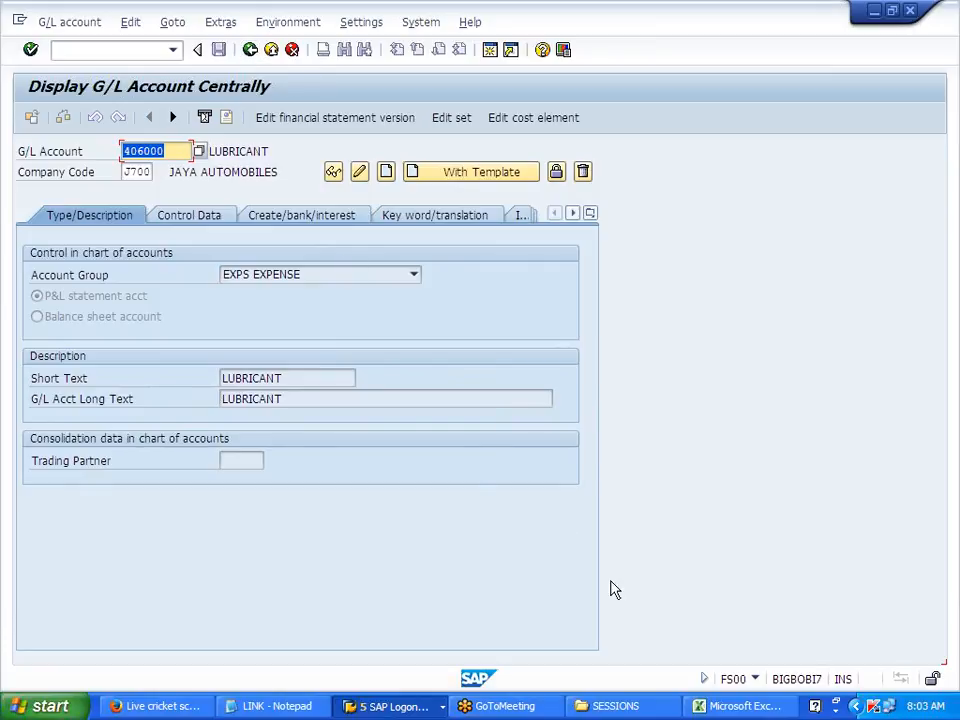
Switch to Excel and note COA LVL in cell E66, below AUTOMATIC, on the CONTROLLING sheet
left_click(750, 706)
left_click(435, 615)
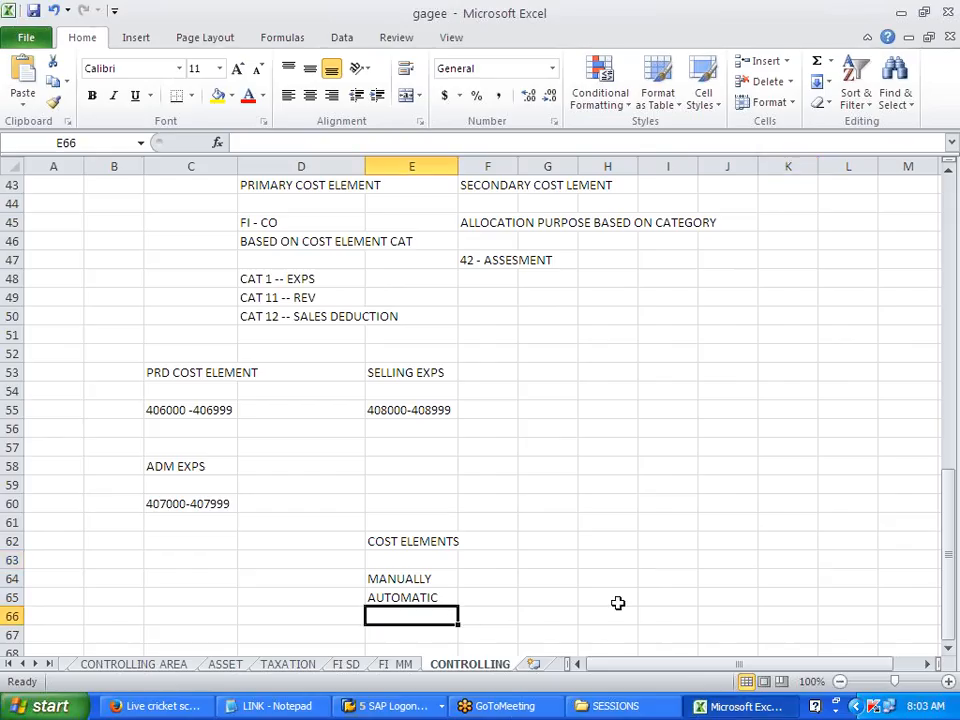
type("COA")
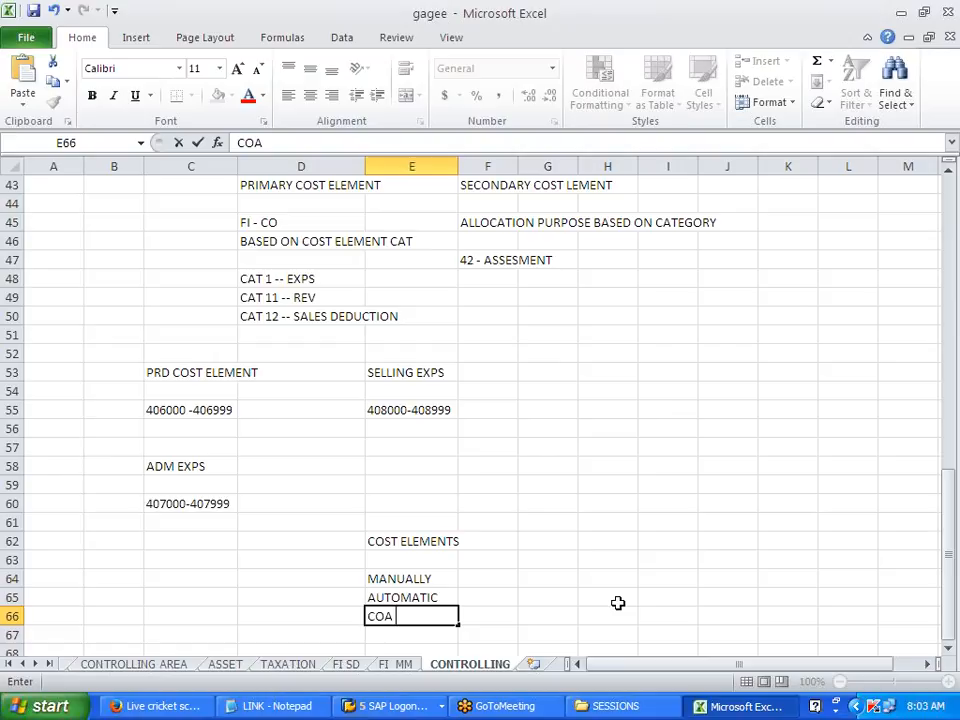
left_click(616, 603)
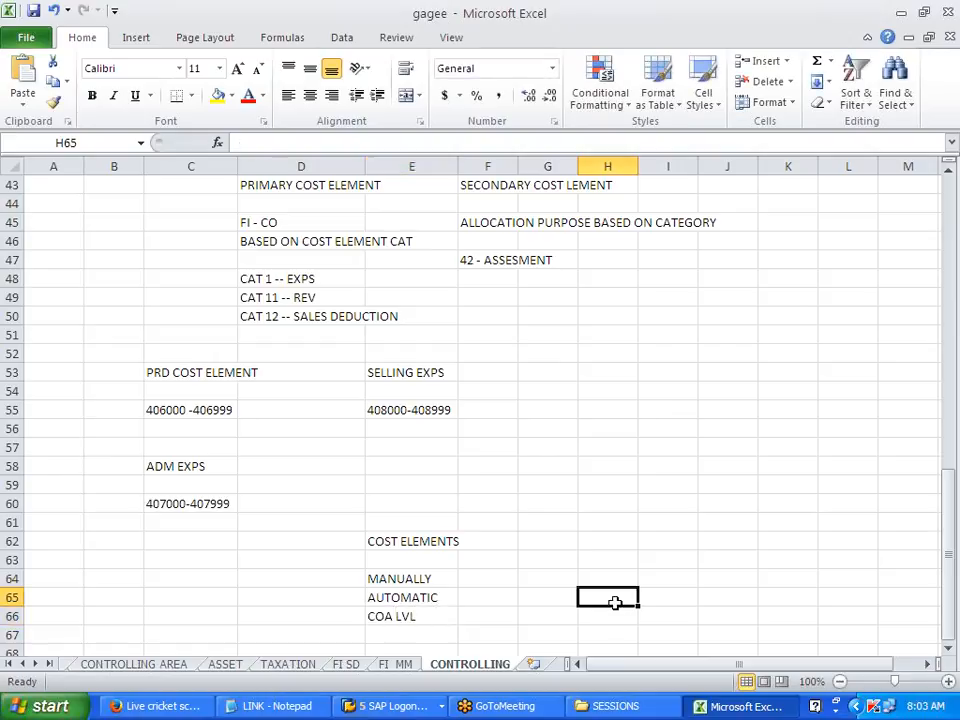
Switch back to SAP and open the list of all charts of accounts from the G/L account master data preparations in the IMG
key("alt+Tab")
left_click(250, 50)
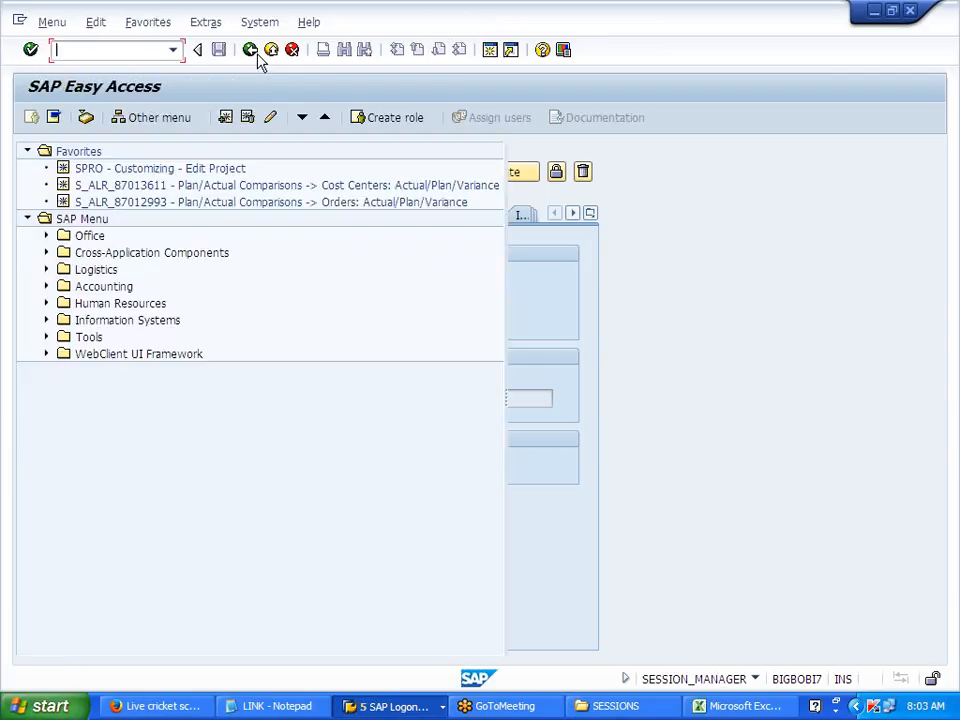
double_click(193, 171)
left_click(125, 117)
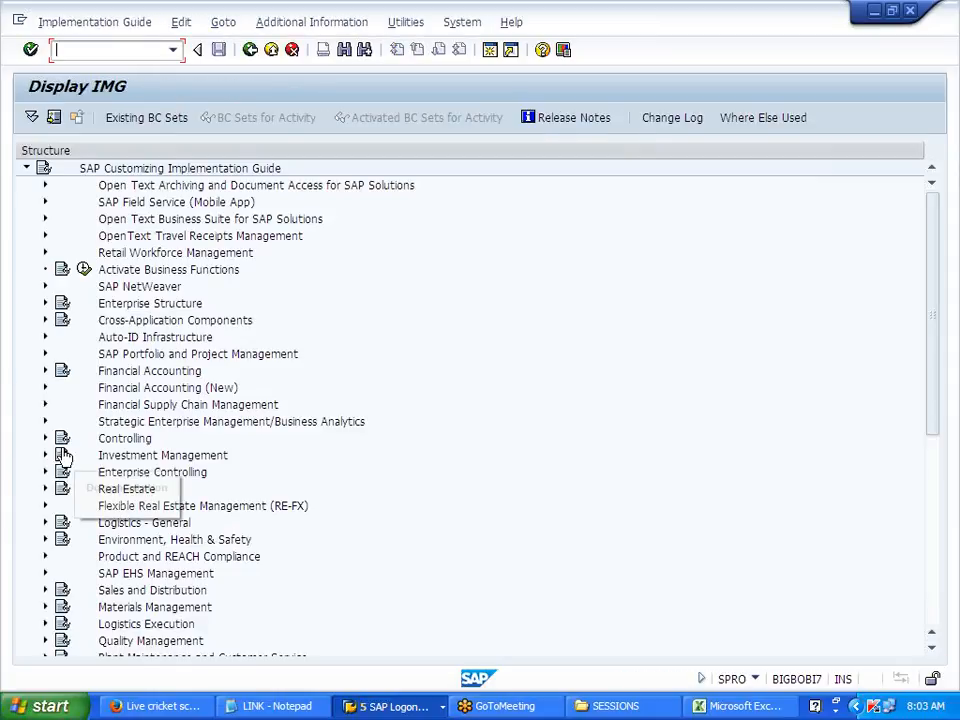
left_click(44, 372)
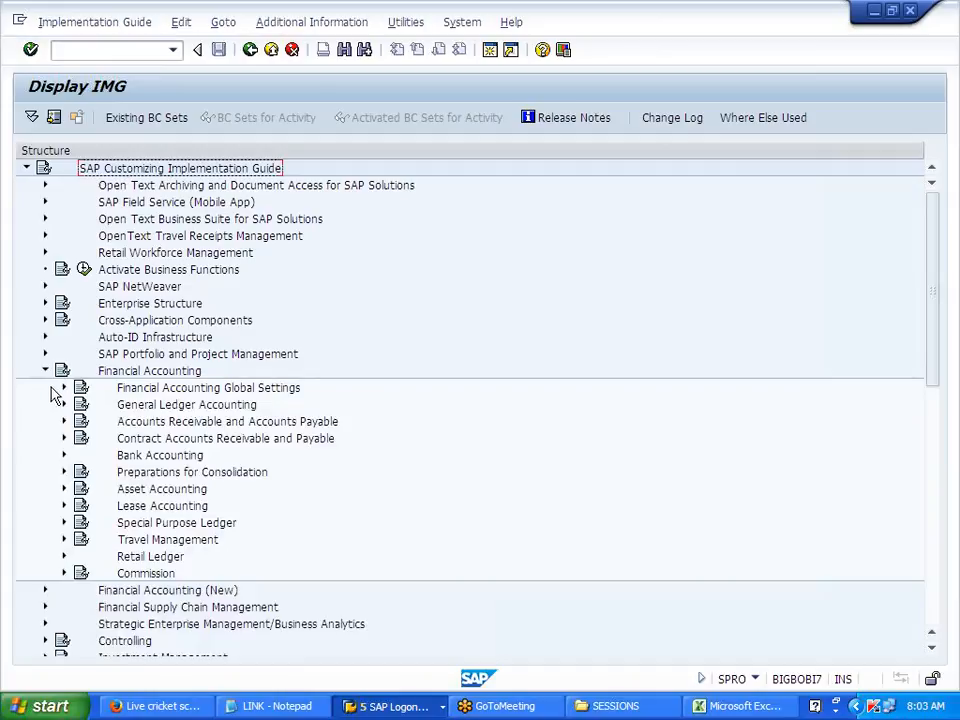
left_click(62, 405)
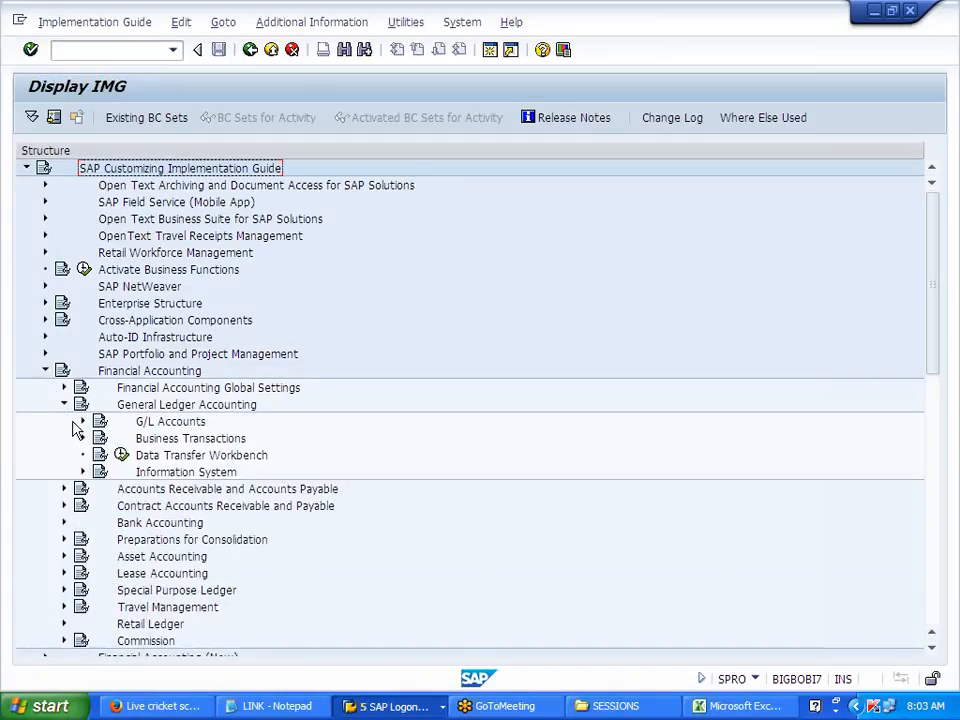
left_click(82, 421)
left_click(100, 440)
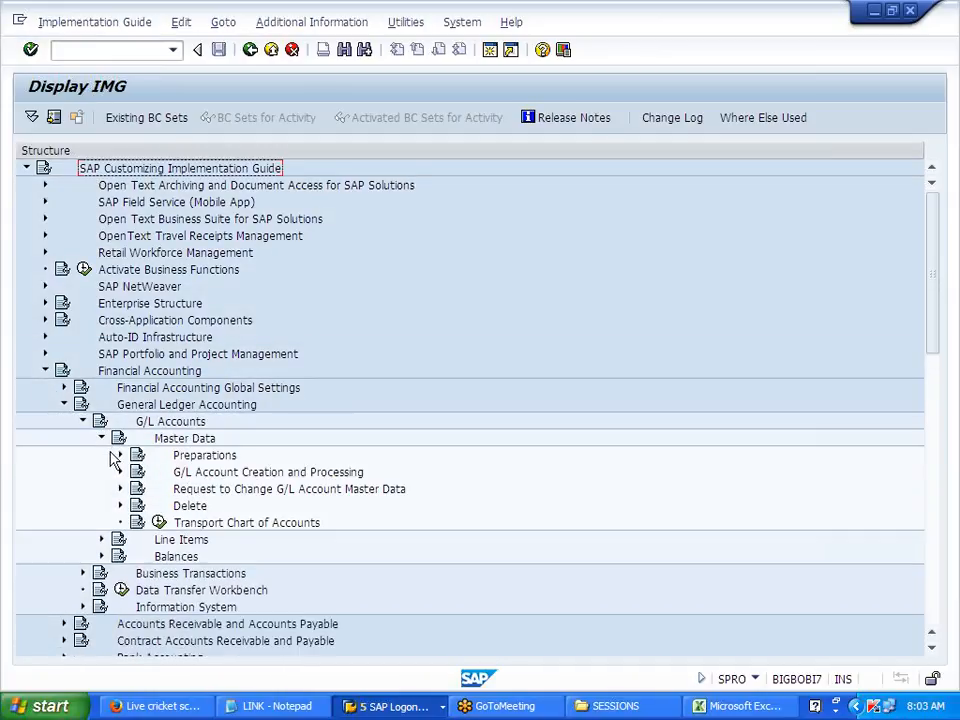
left_click(120, 455)
left_click(178, 489)
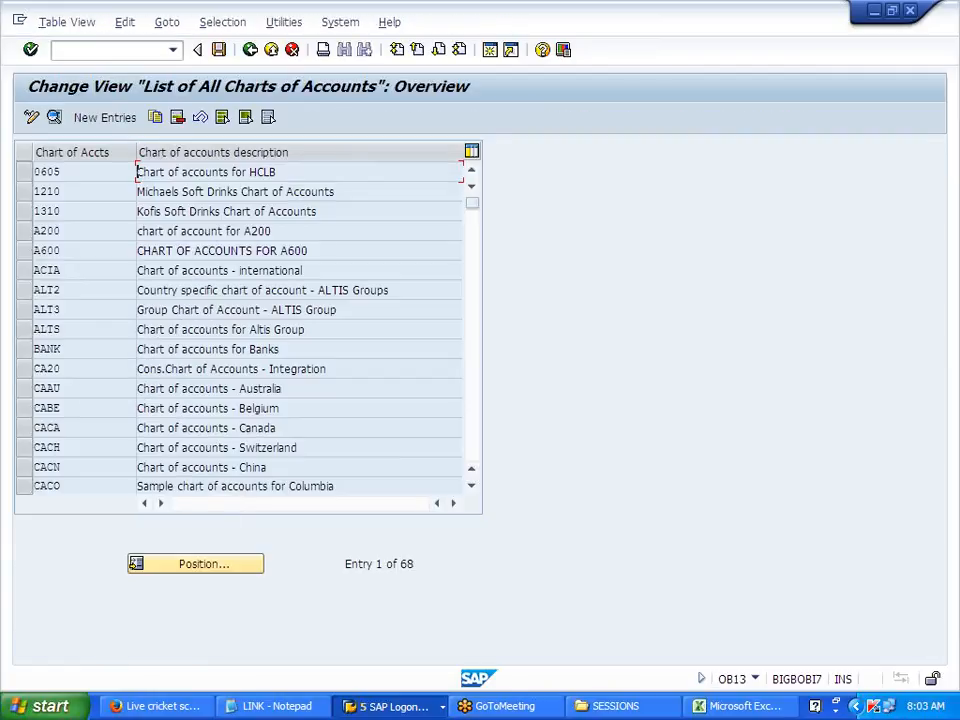
Locate chart of accounts J700 in the list and open its details
left_click(197, 562)
type("J700")
key("Return")
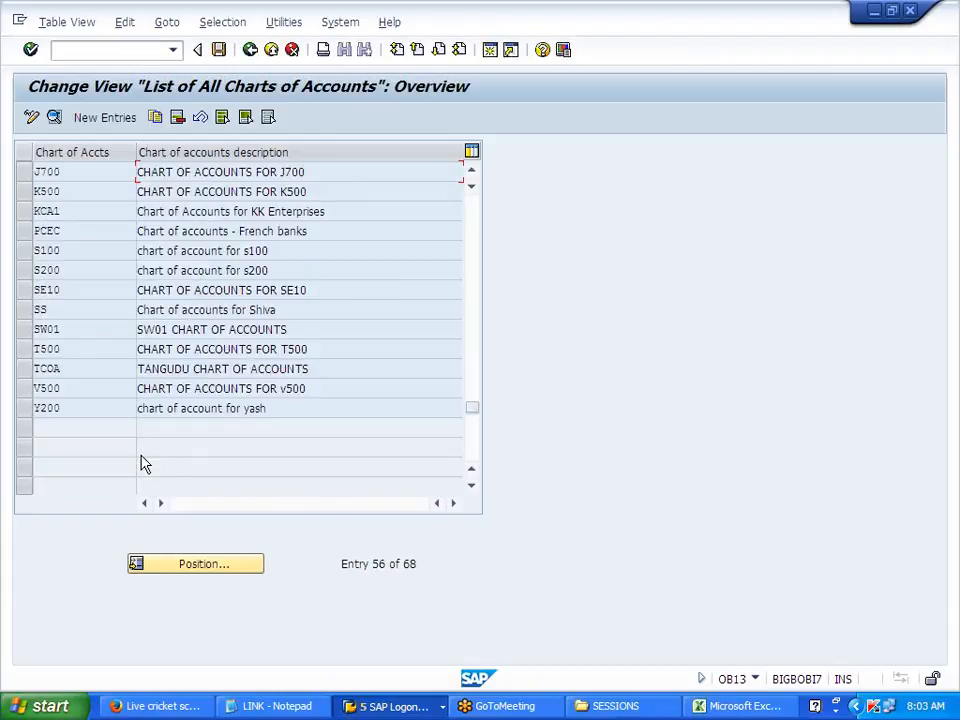
double_click(122, 172)
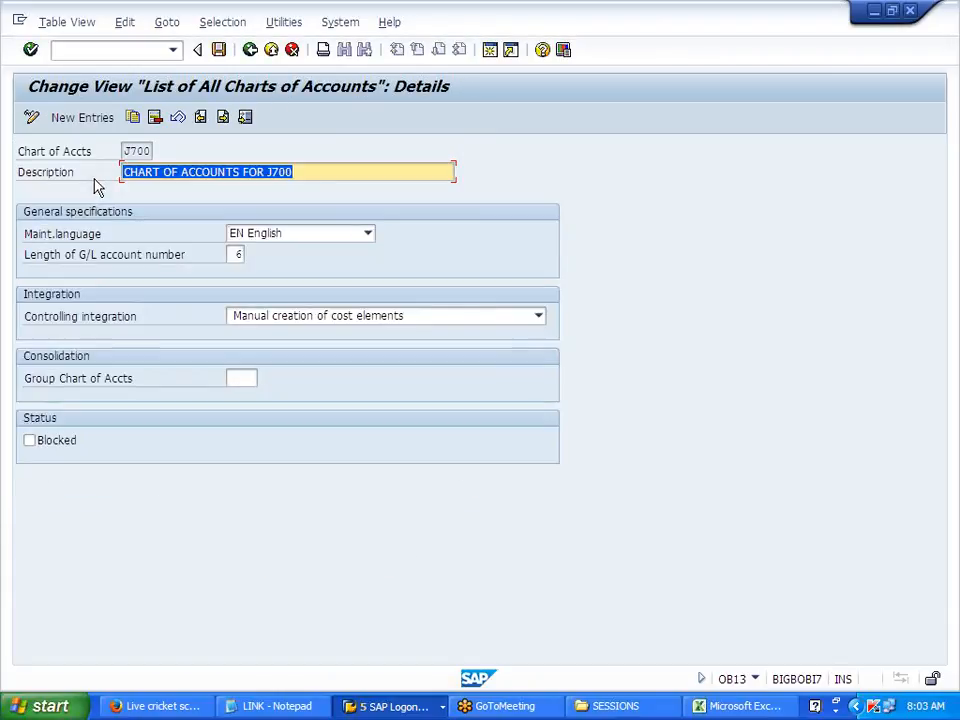
Set controlling integration of chart of accounts J700 to automatic creation of cost elements and save it under request DEFINE COMPANY - JAYA
left_click_drag(28, 321, 171, 321)
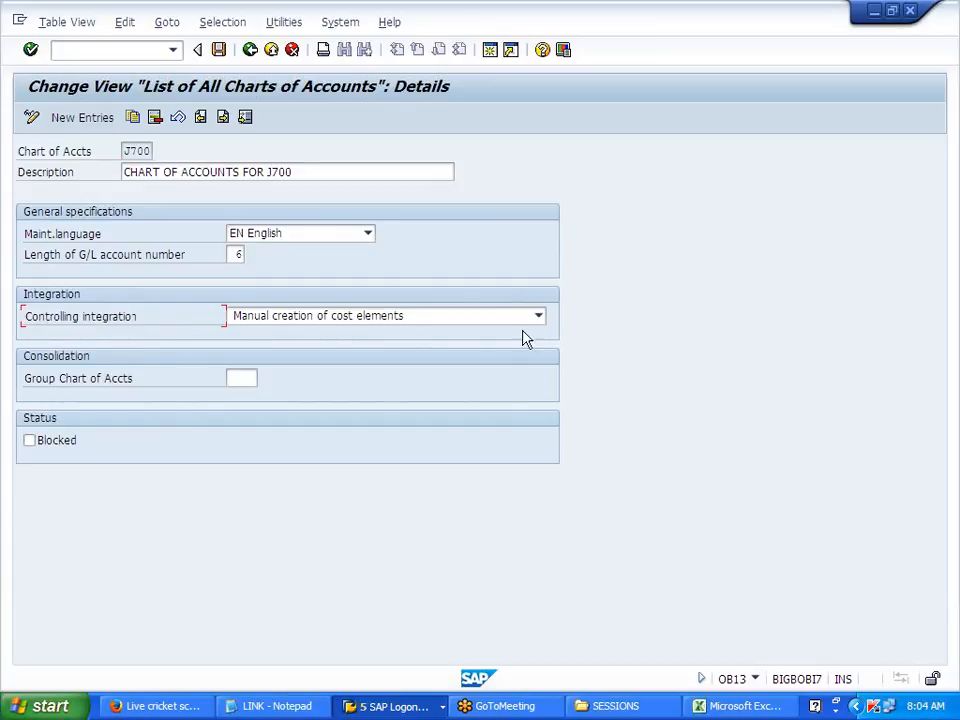
left_click(546, 320)
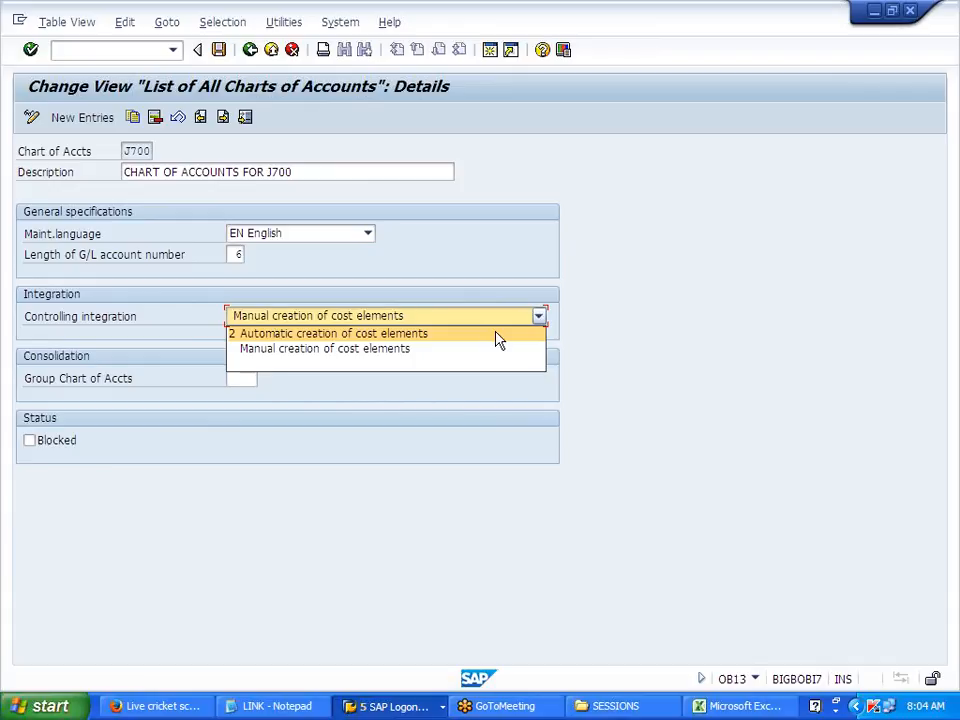
left_click(499, 335)
left_click(218, 50)
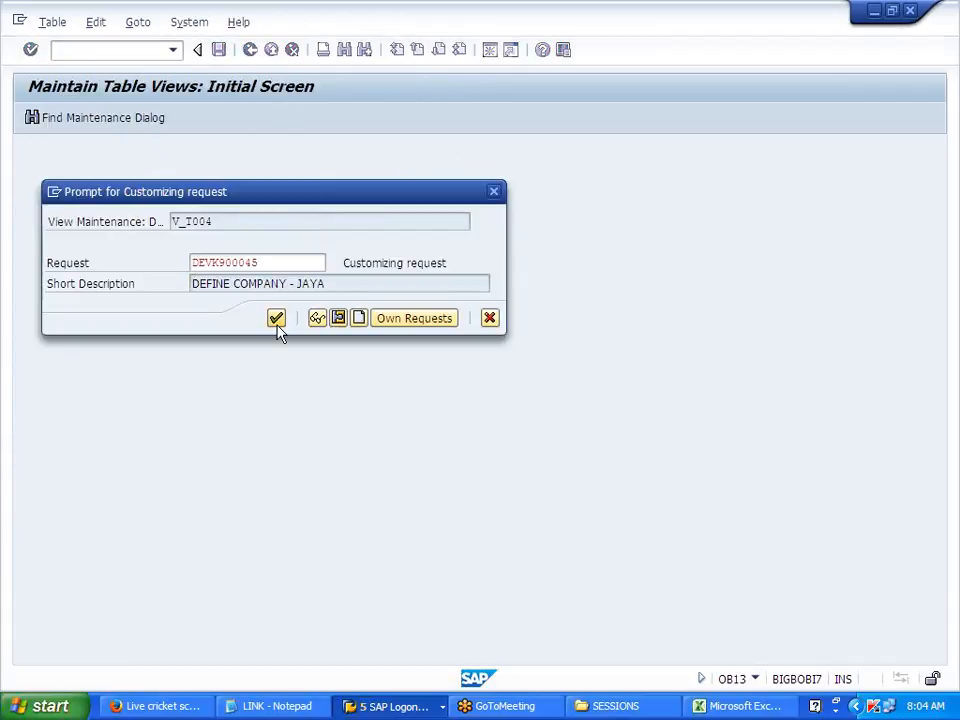
left_click(277, 322)
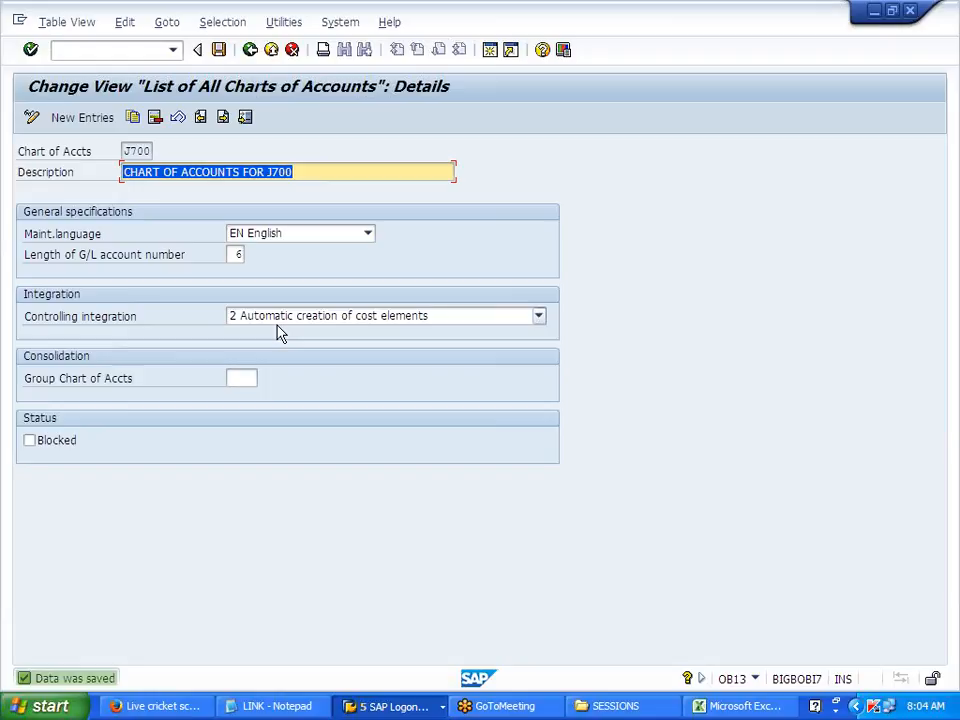
left_click(250, 55)
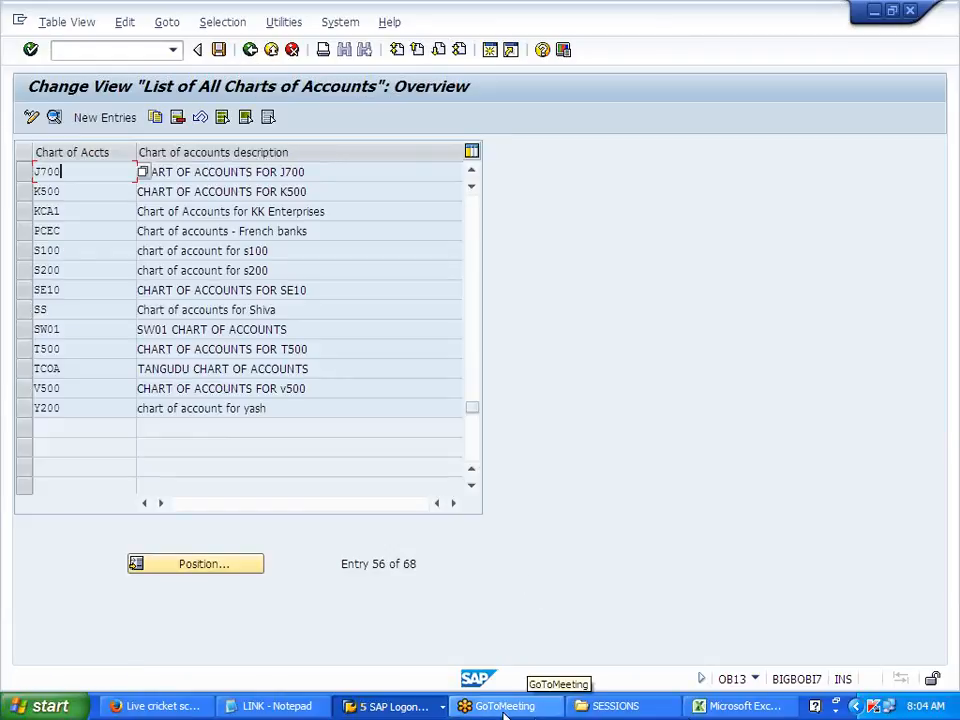
Switch to the free SAP Easy Access session and open central G/L account maintenance with transaction FS00
left_click(390, 706)
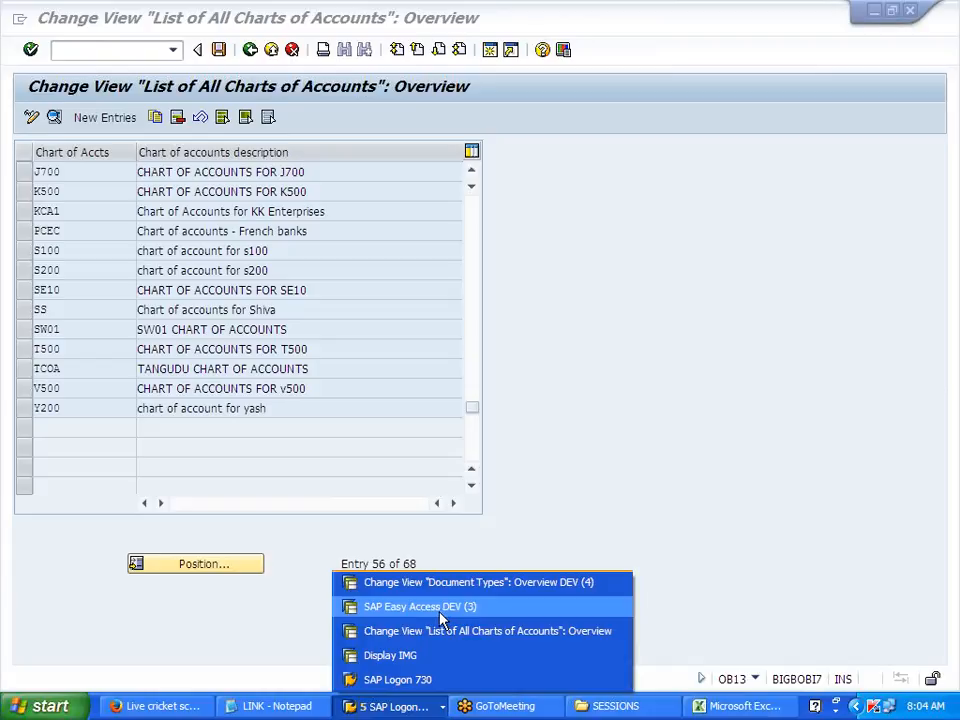
left_click(442, 620)
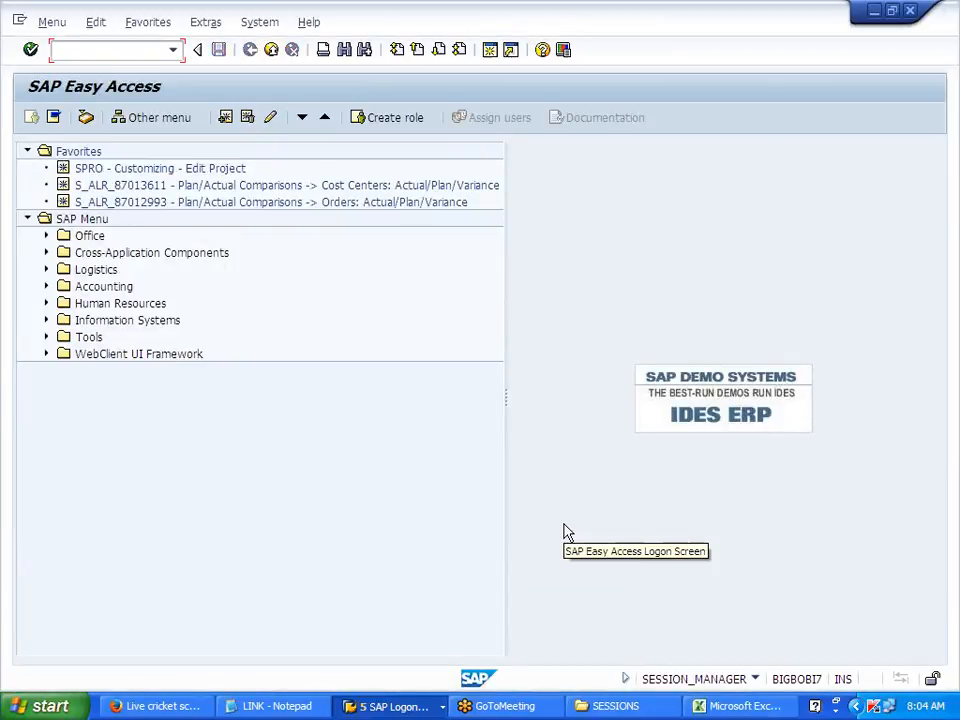
type("FS00")
key("Return")
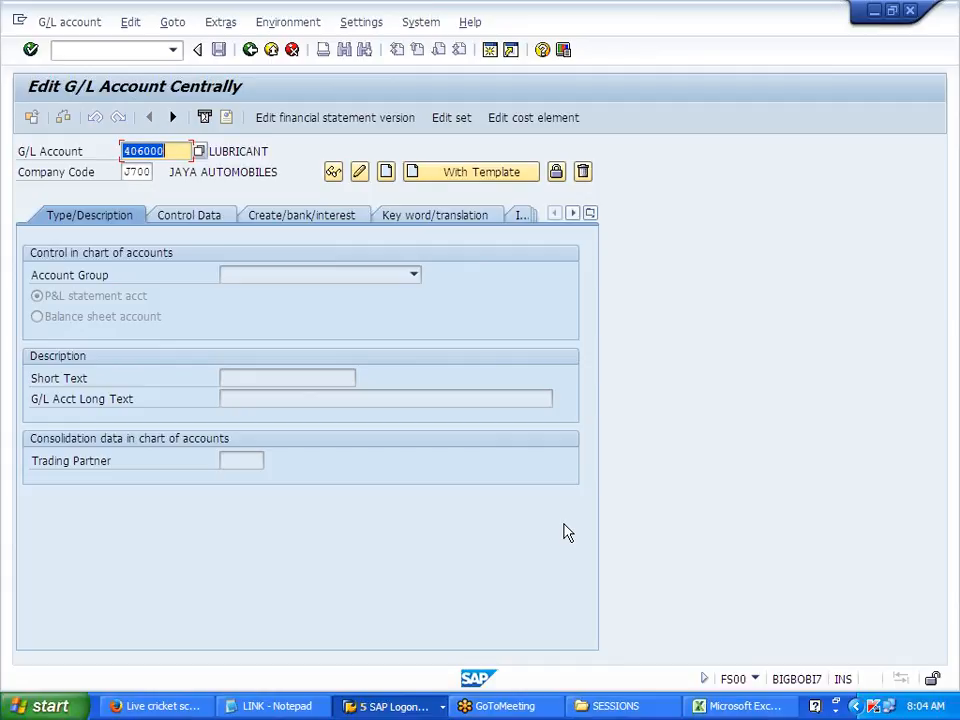
Start creating G/L account 407003 in company code J700, using account 406000 of company code J700 as the template
type("407")
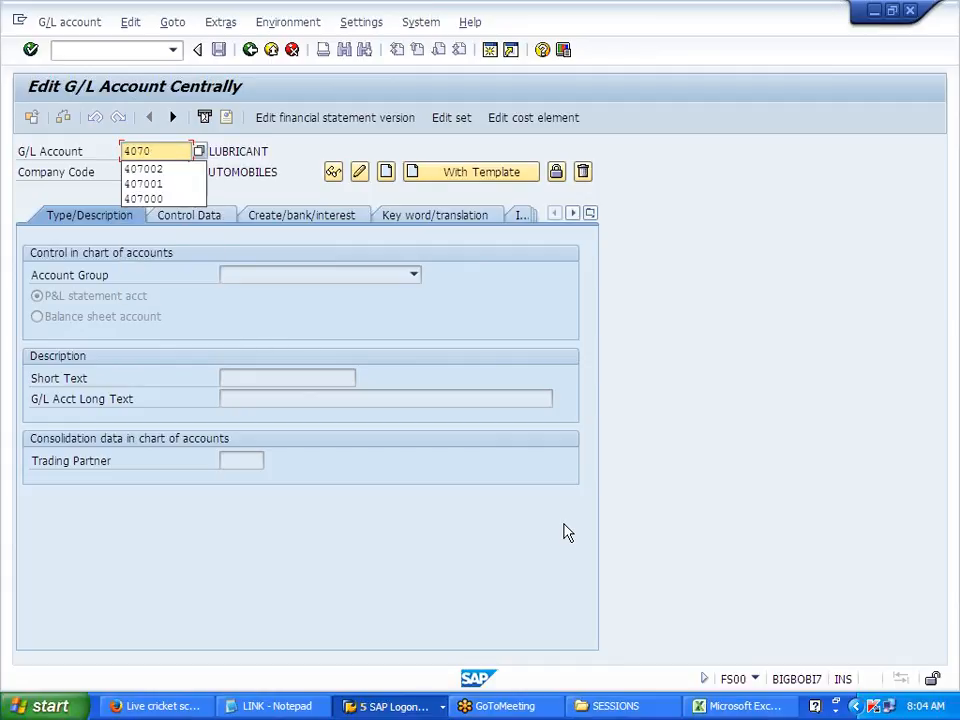
type("003")
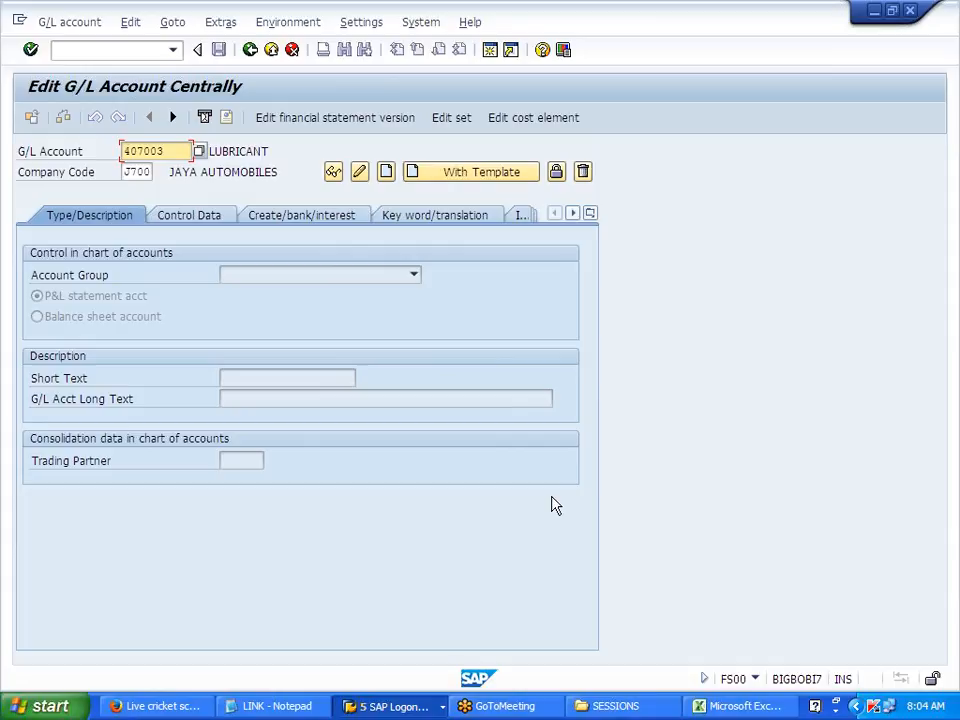
left_click(458, 176)
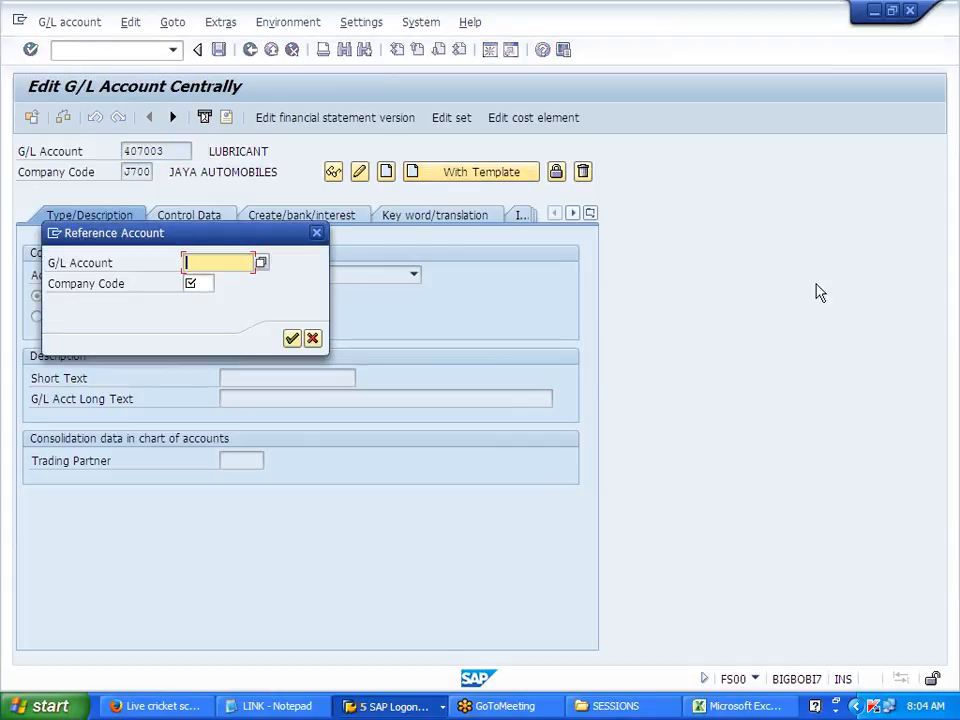
type("406000")
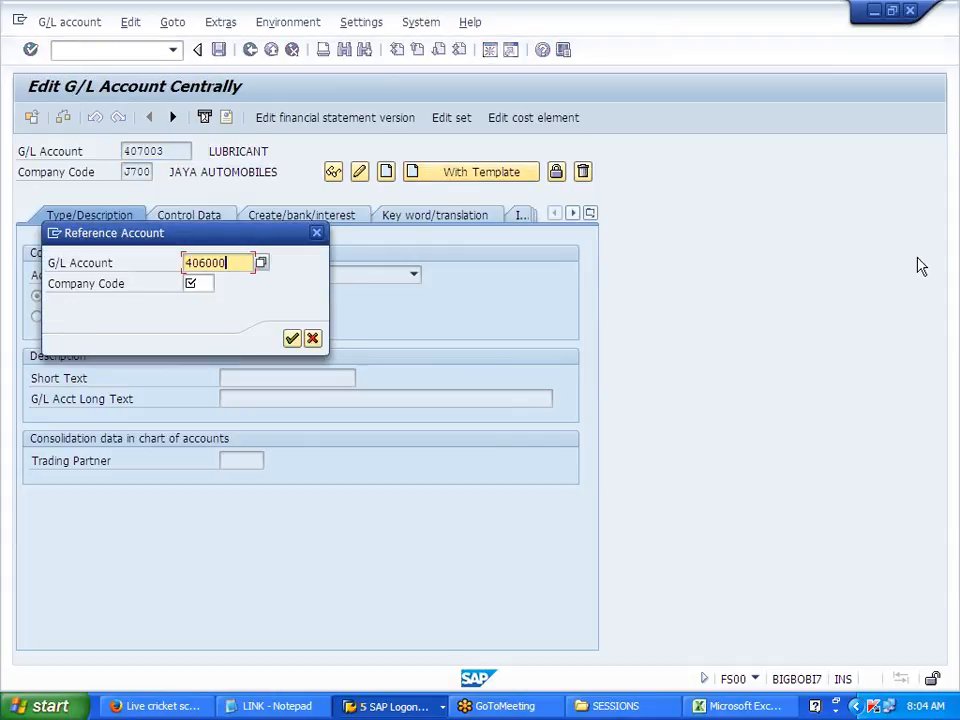
key("Tab")
type("J700")
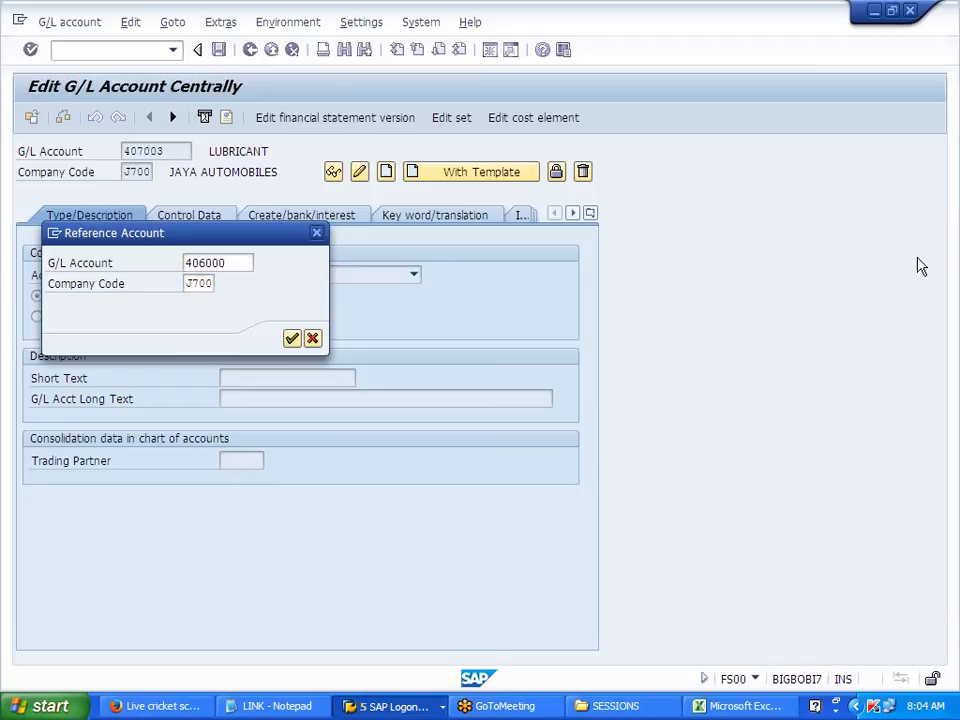
key("Return")
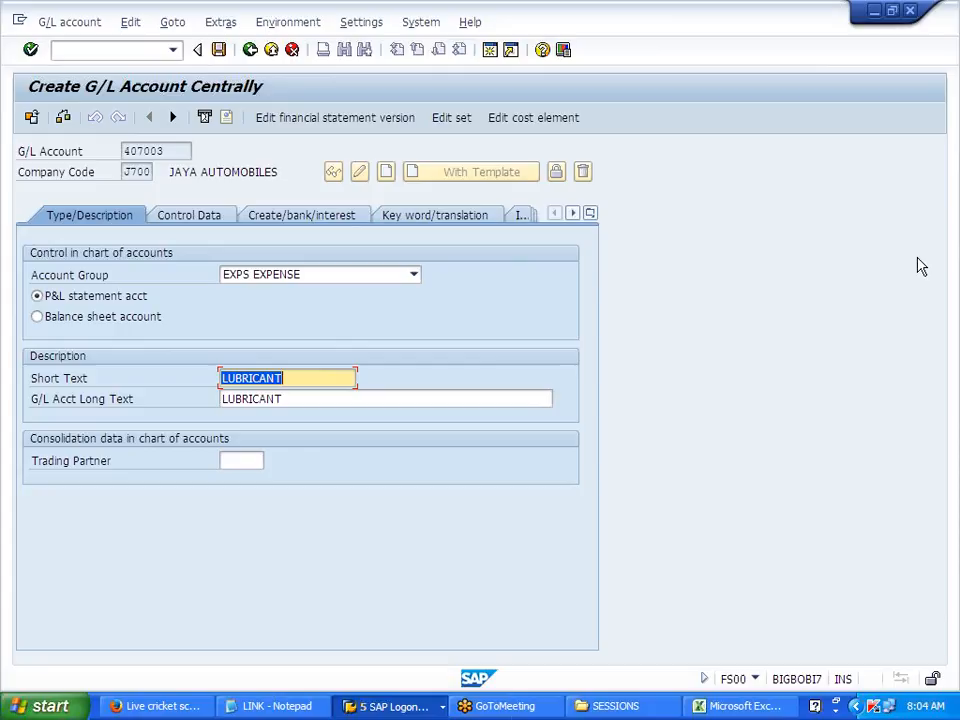
Save account 407003 with DRIVER SALARY as its short and long text, and open its cost element
type("DRIVER SALARY")
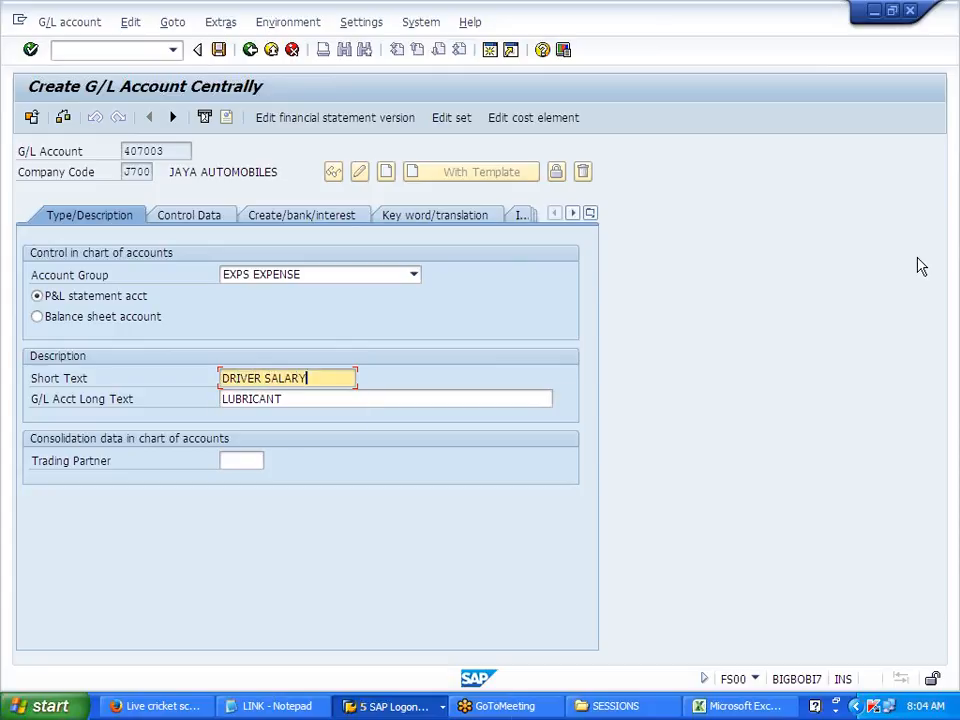
key("Tab")
key("BackSpace")
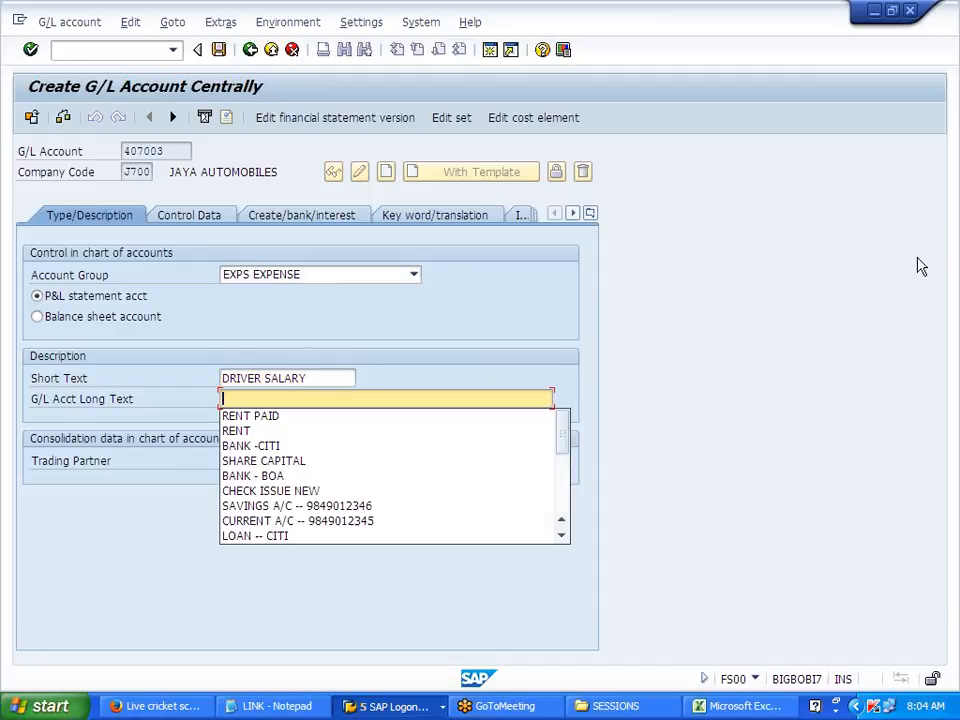
key("Escape")
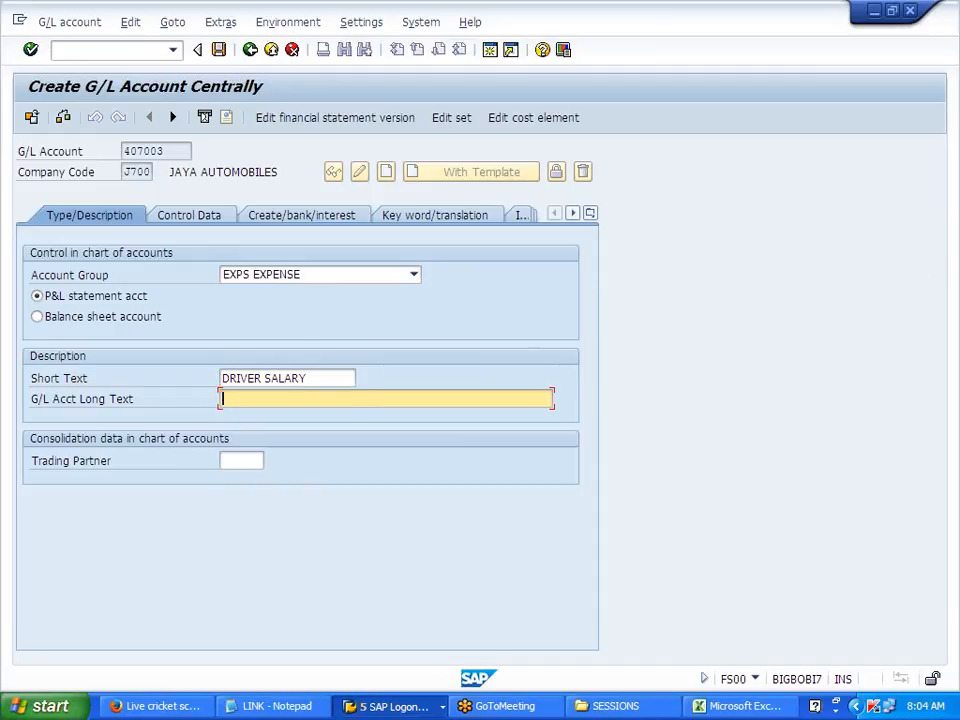
left_click(220, 57)
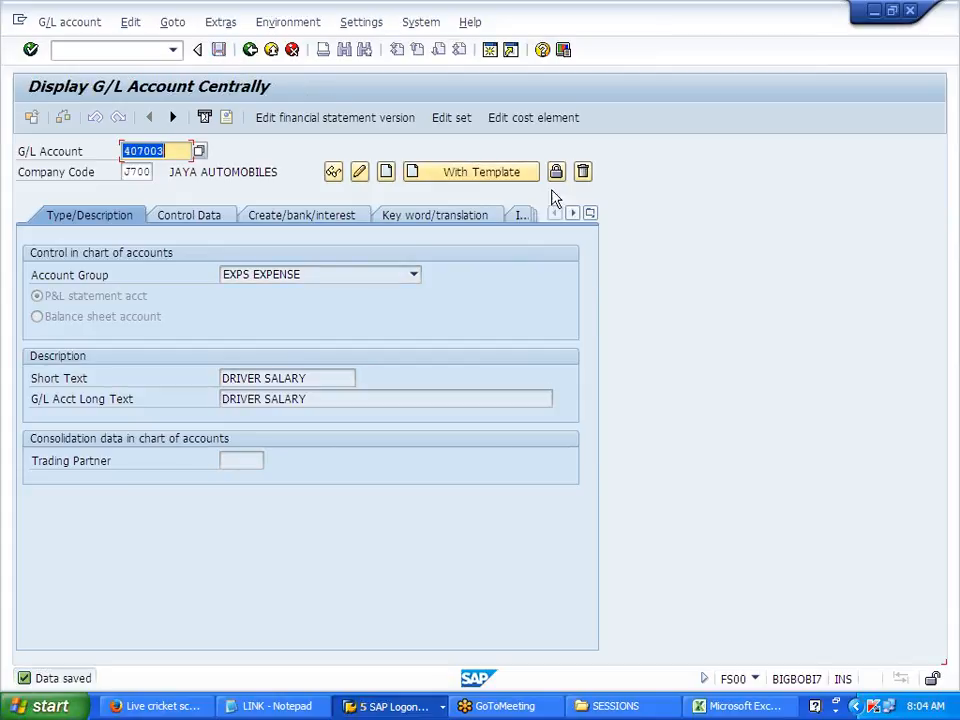
left_click(505, 118)
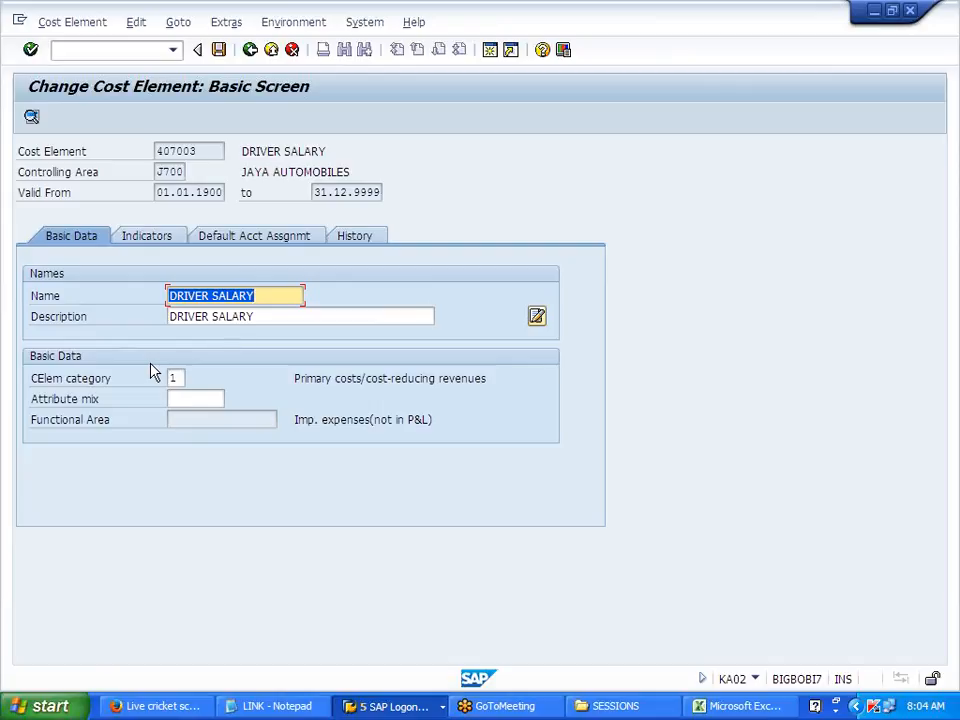
Switch to Excel and append "-- BATCH INPUT SESSION" to the AUTOMATIC note in cell E65 of the CONTROLLING sheet
left_click(735, 706)
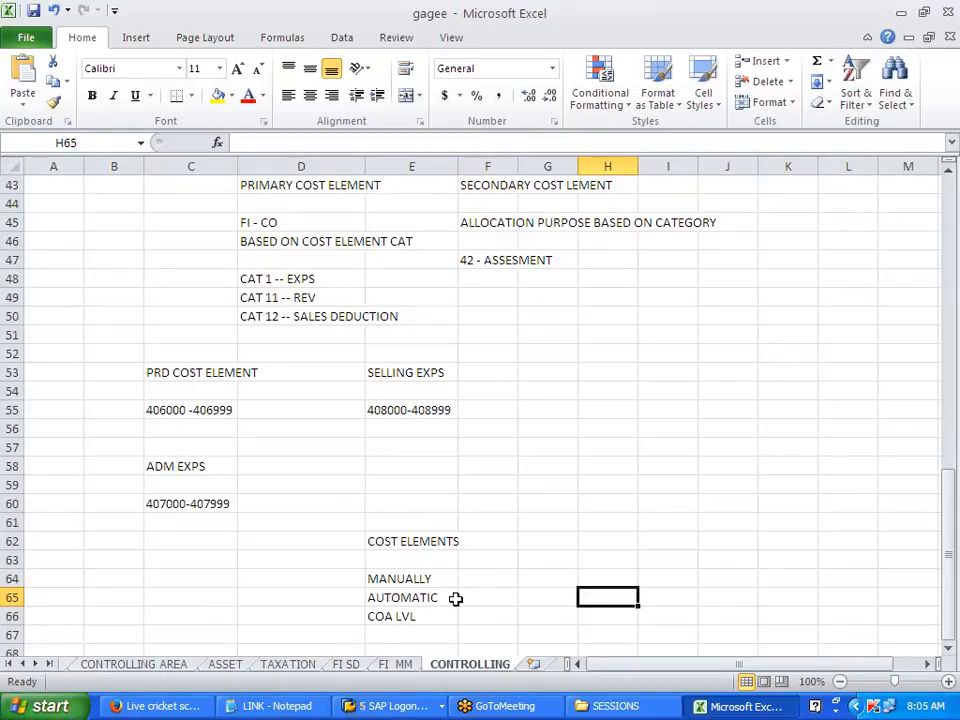
double_click(453, 599)
type("-- BATCH INPUT SESSION")
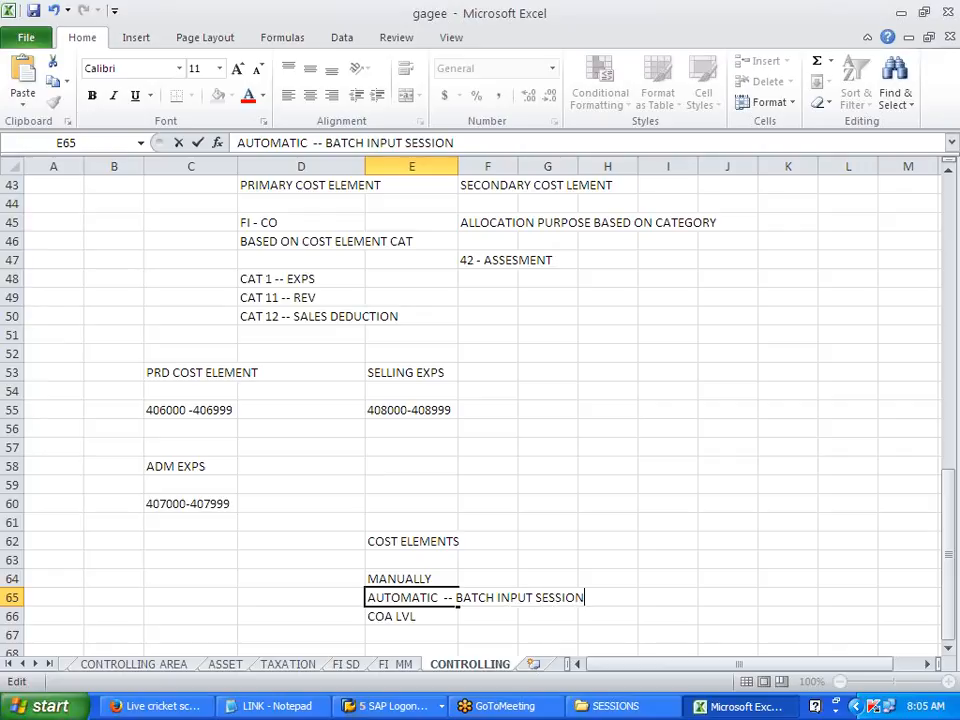
left_click(555, 634)
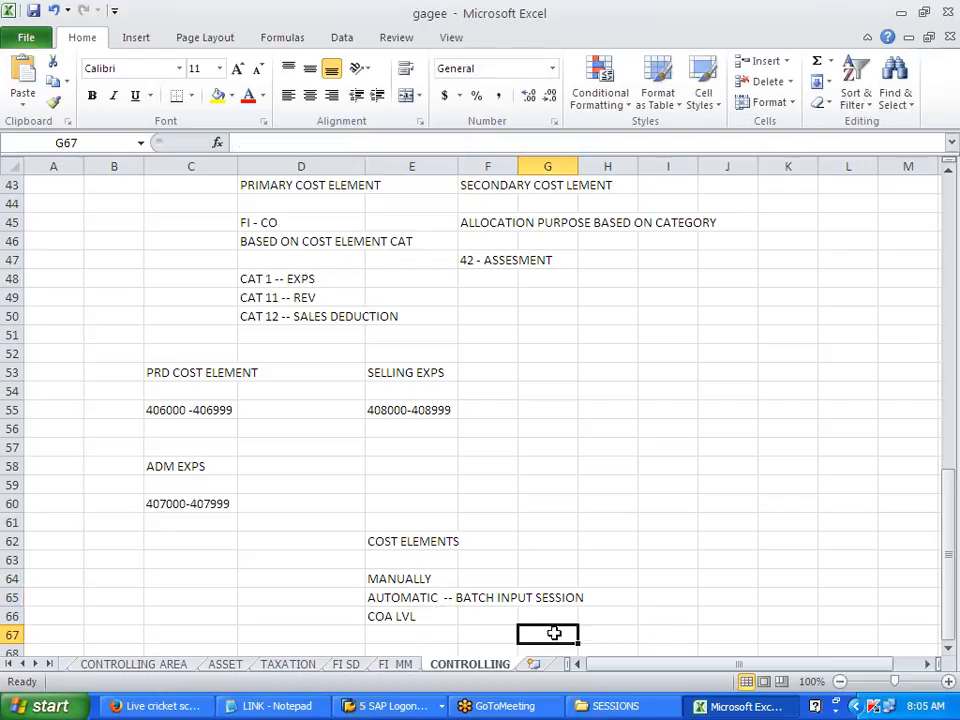
scroll(532, 624, "down", 1)
double_click(431, 559)
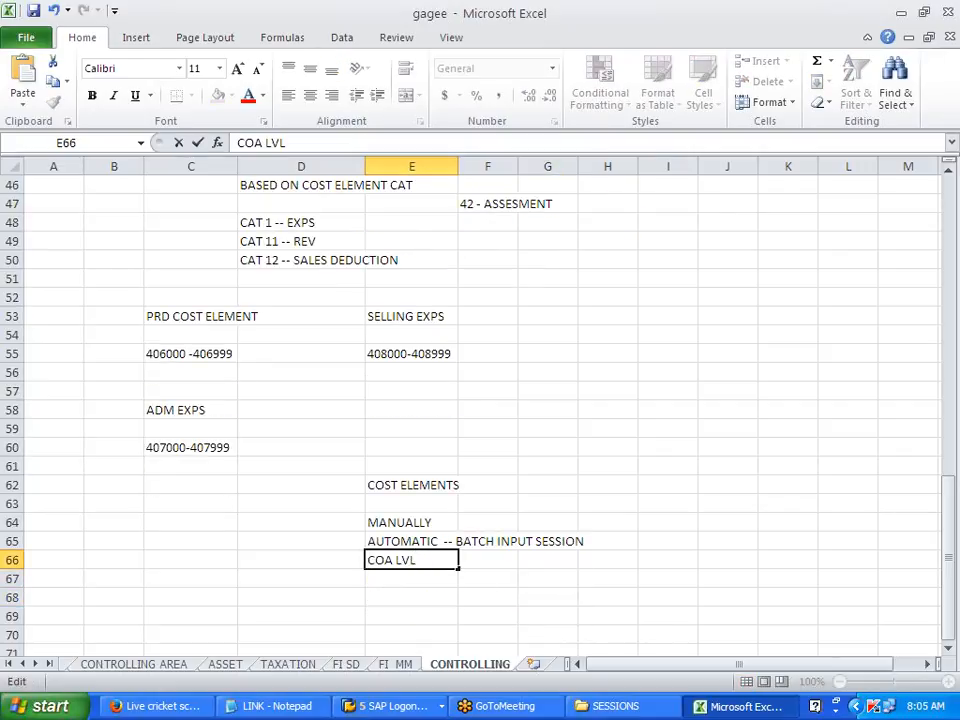
Switch back to SAP, set the controlling integration of chart of accounts J700 to manual creation of cost elements, and save it
key("alt+Tab")
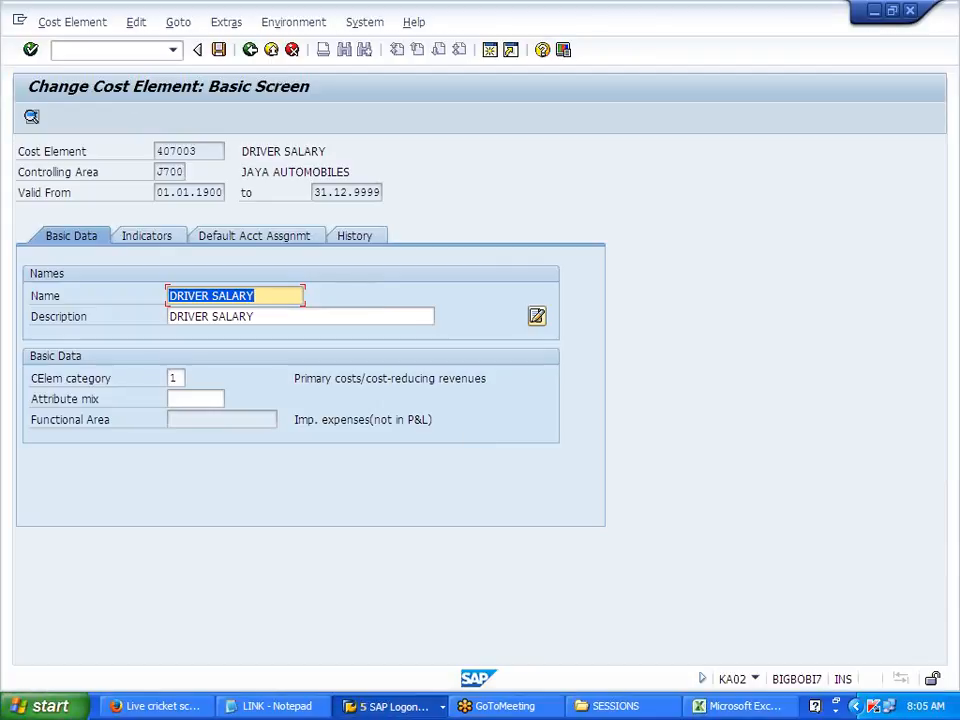
left_click(250, 51)
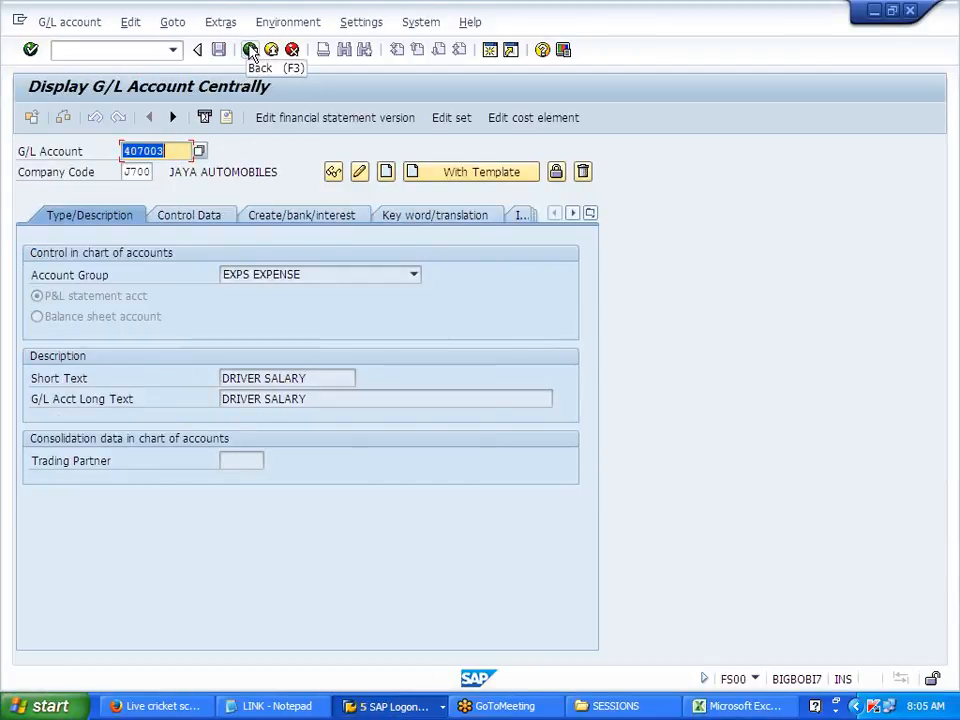
left_click(424, 708)
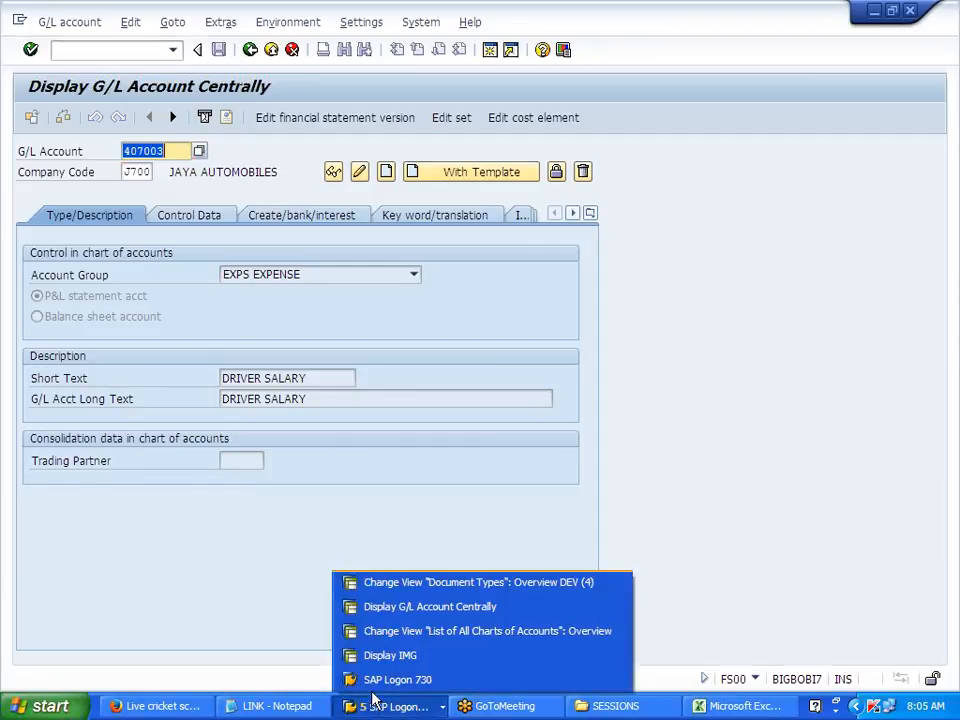
left_click(428, 632)
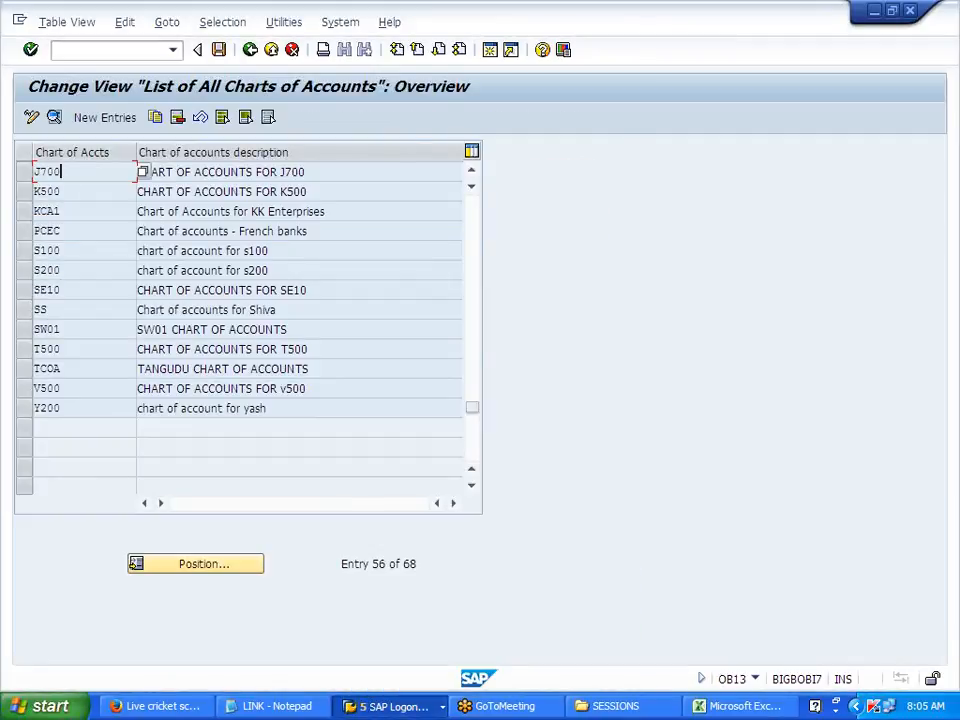
double_click(90, 176)
left_click(538, 316)
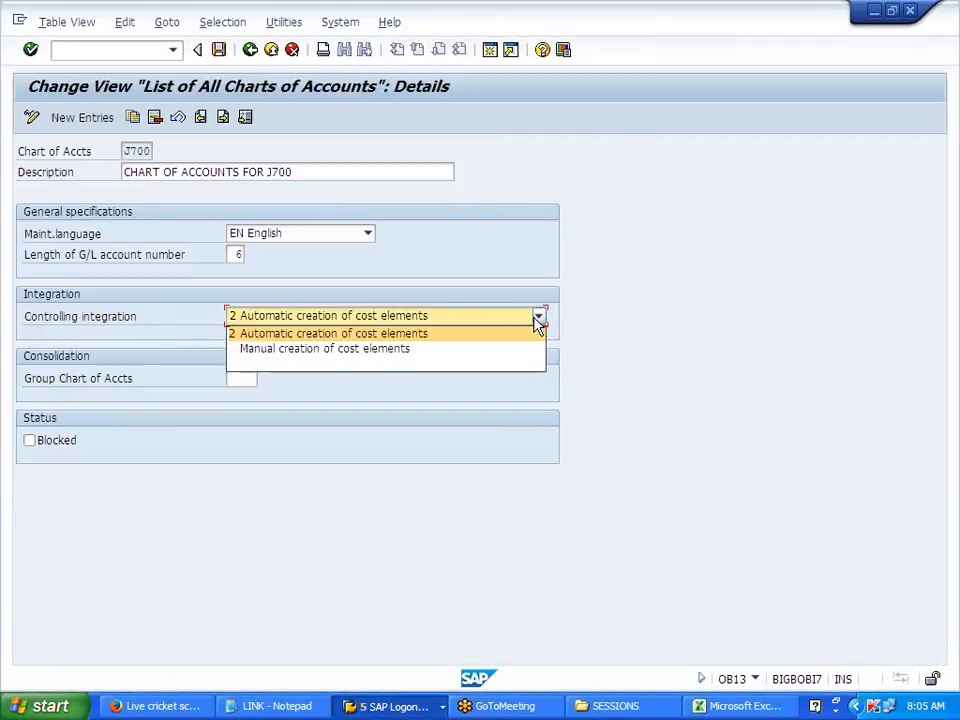
left_click(474, 350)
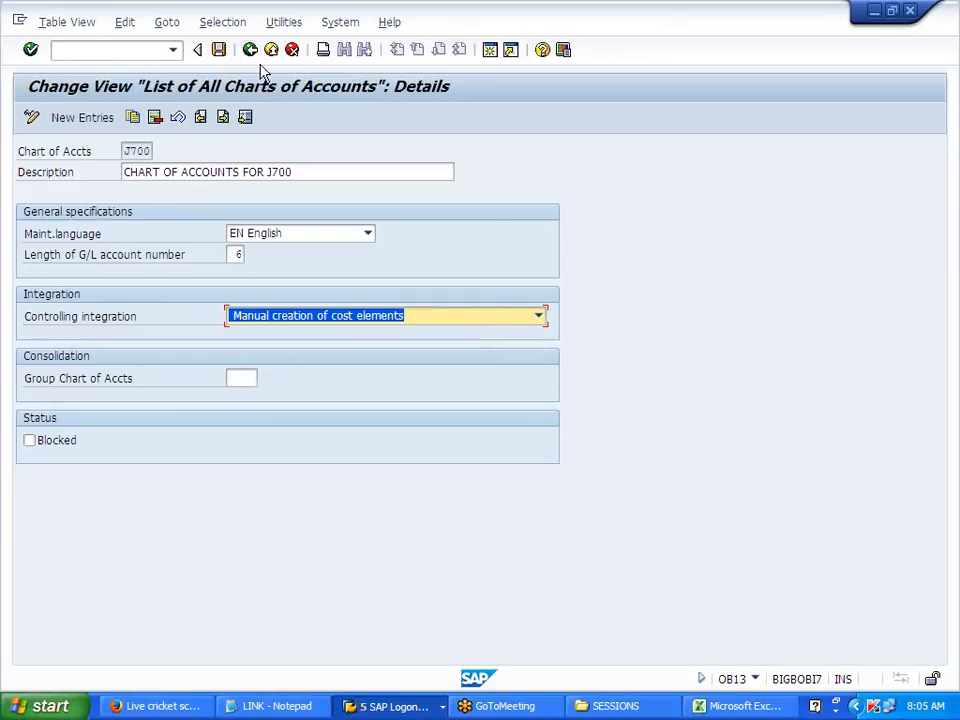
left_click(219, 49)
In the G/L account session, start creating account 407004 in company code J700 from the same template account
key("alt+Tab")
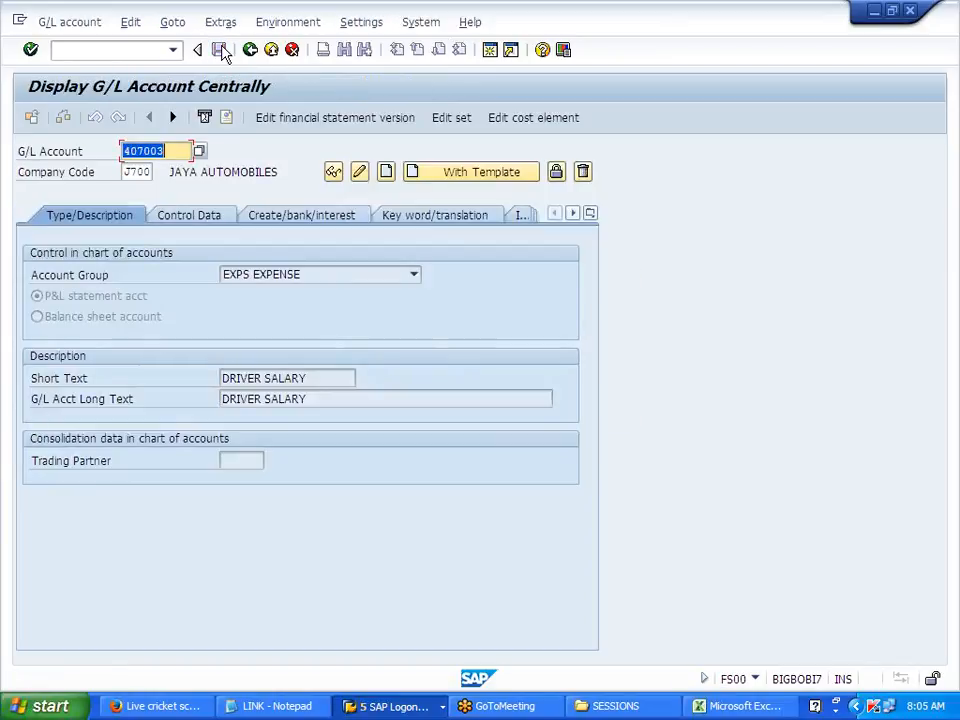
left_click(165, 151)
key("BackSpace")
type("4")
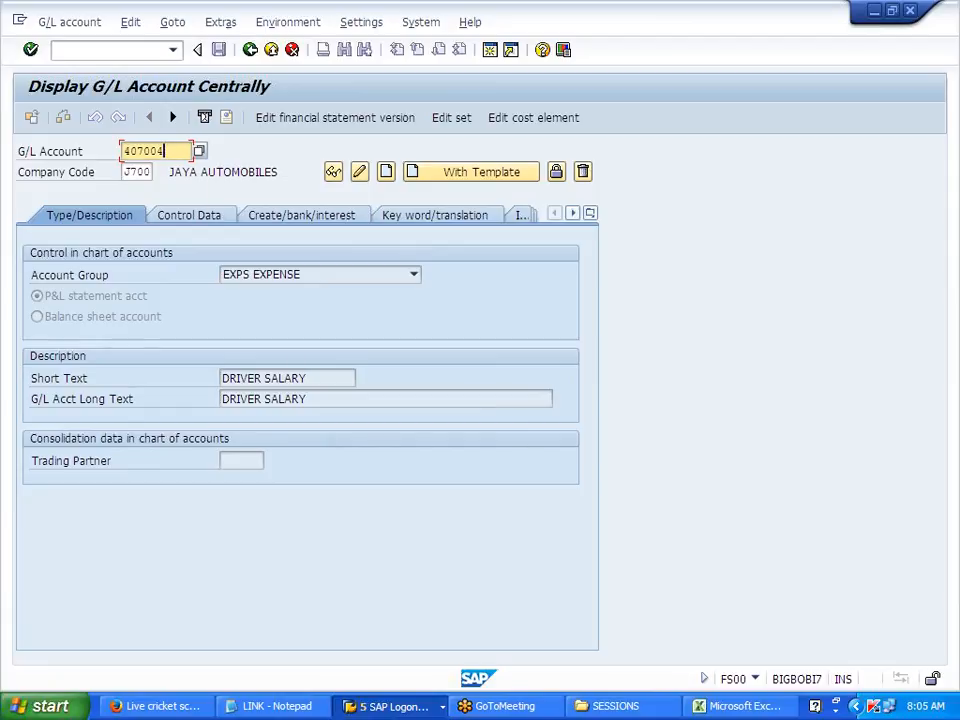
left_click(462, 179)
left_click(292, 339)
Replace the LUBRICANT texts of account 407004 with STATIONARY and save the account
left_click(400, 399)
key("BackSpace")
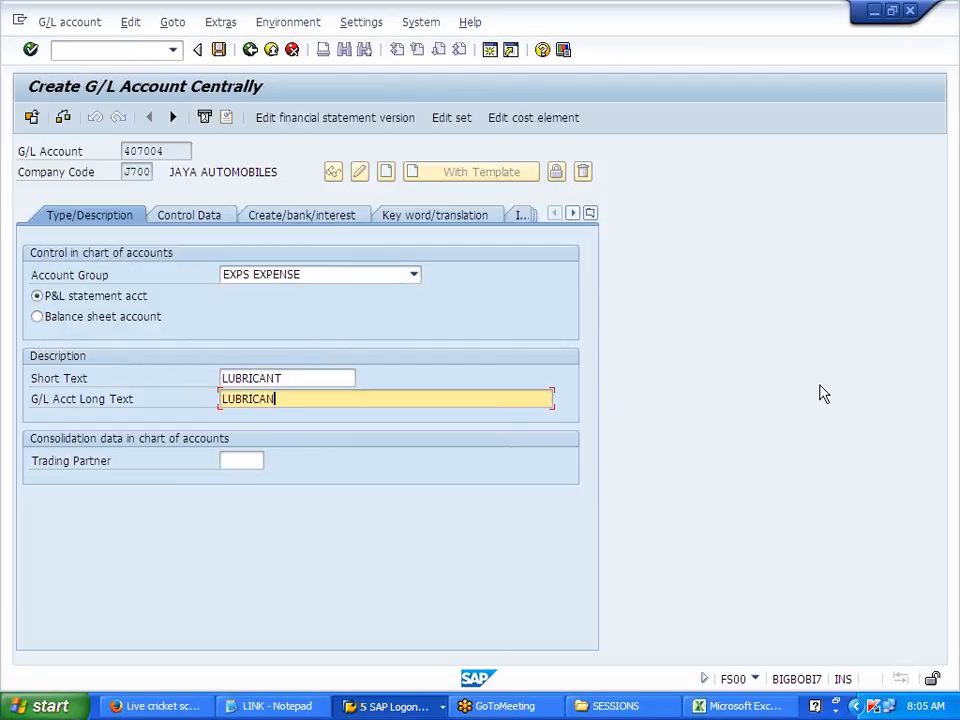
key("BackSpace")
key("BackSpace")
key("BackSpace")
key("BackSpace")
key("BackSpace")
key("BackSpace")
key("BackSpace")
key("BackSpace")
key("shift+Tab")
key("Delete")
type("STAT")
key("Down")
key("Return")
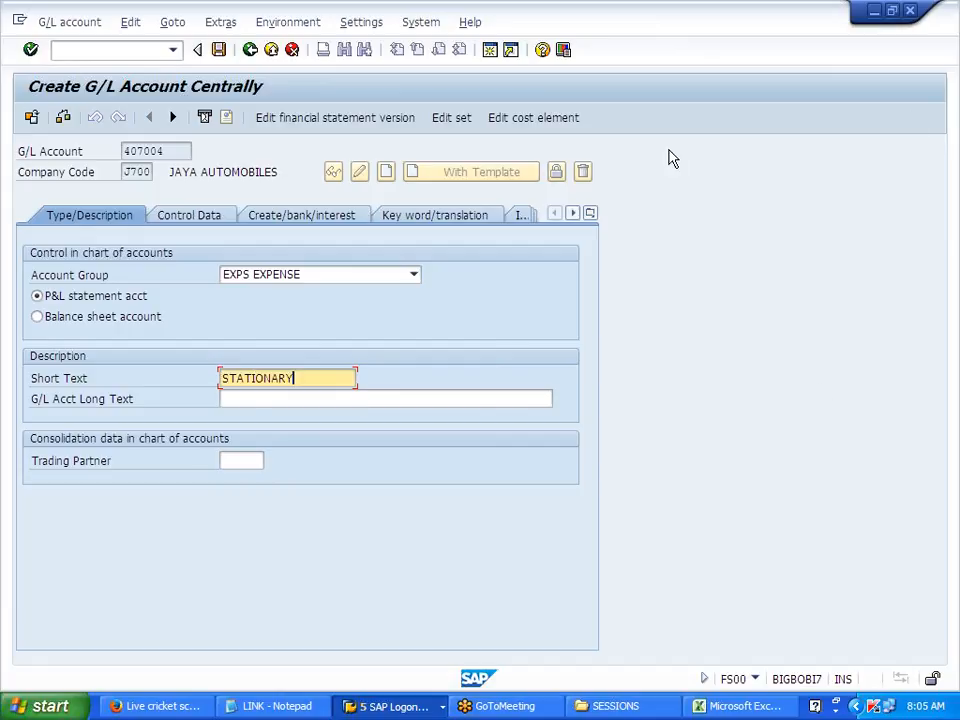
left_click(218, 49)
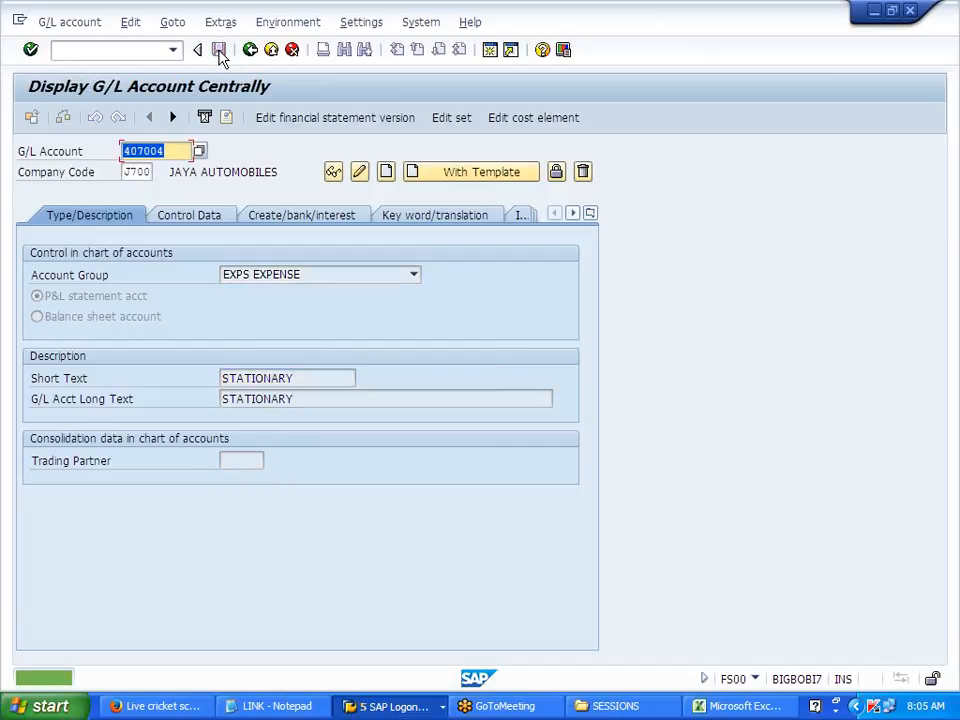
Check the cost element of account 407004 against the controlling integration of chart of accounts J700, and save the J700 details again
left_click(520, 119)
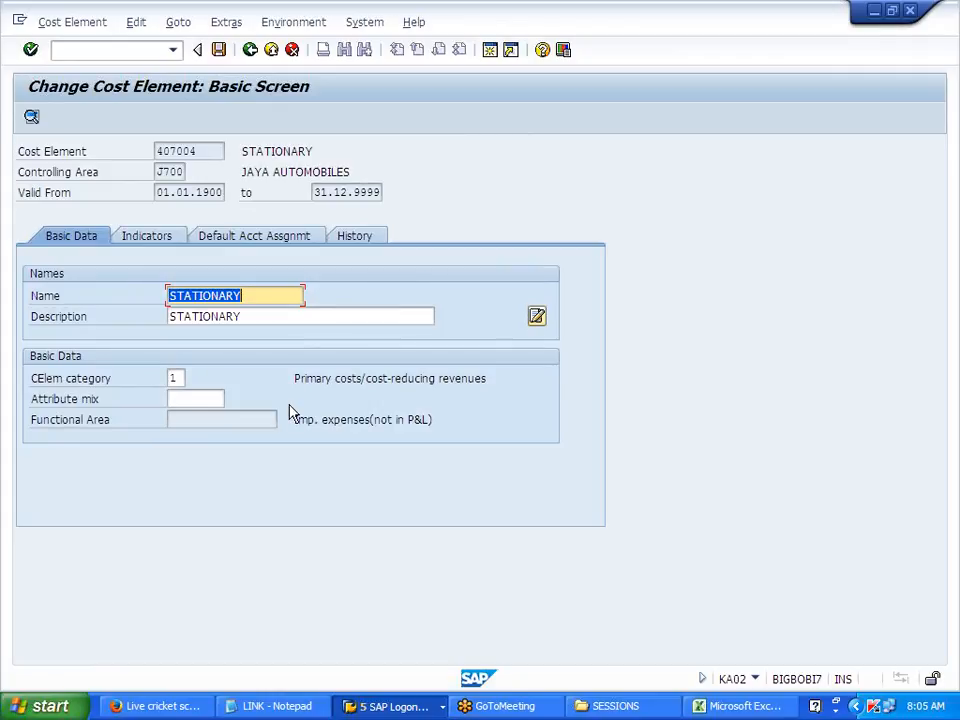
left_click(253, 55)
left_click(251, 52)
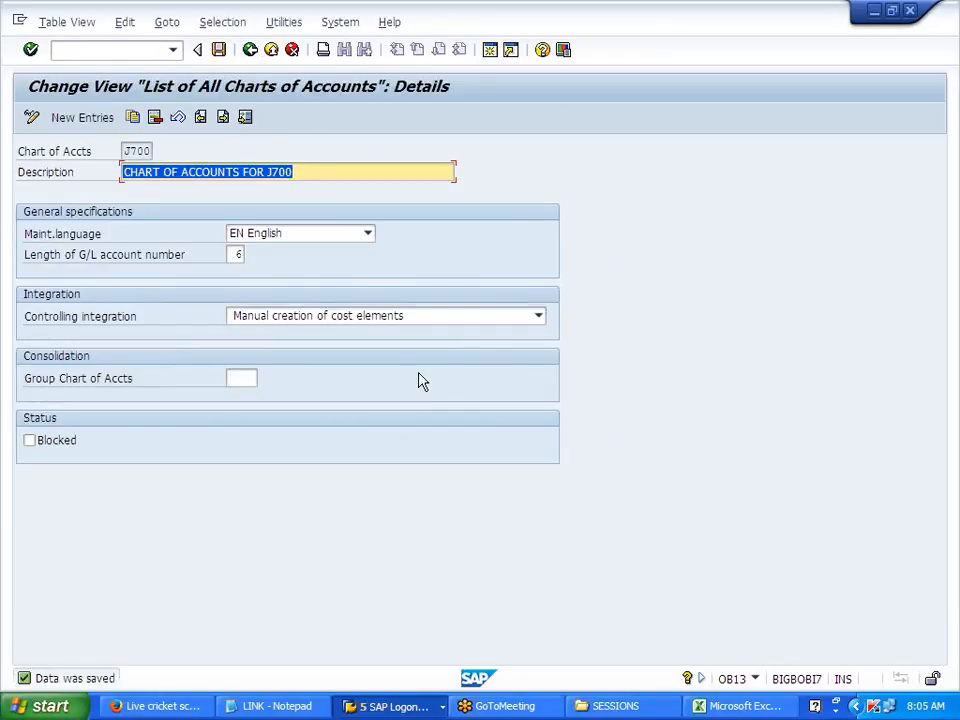
left_click(250, 50)
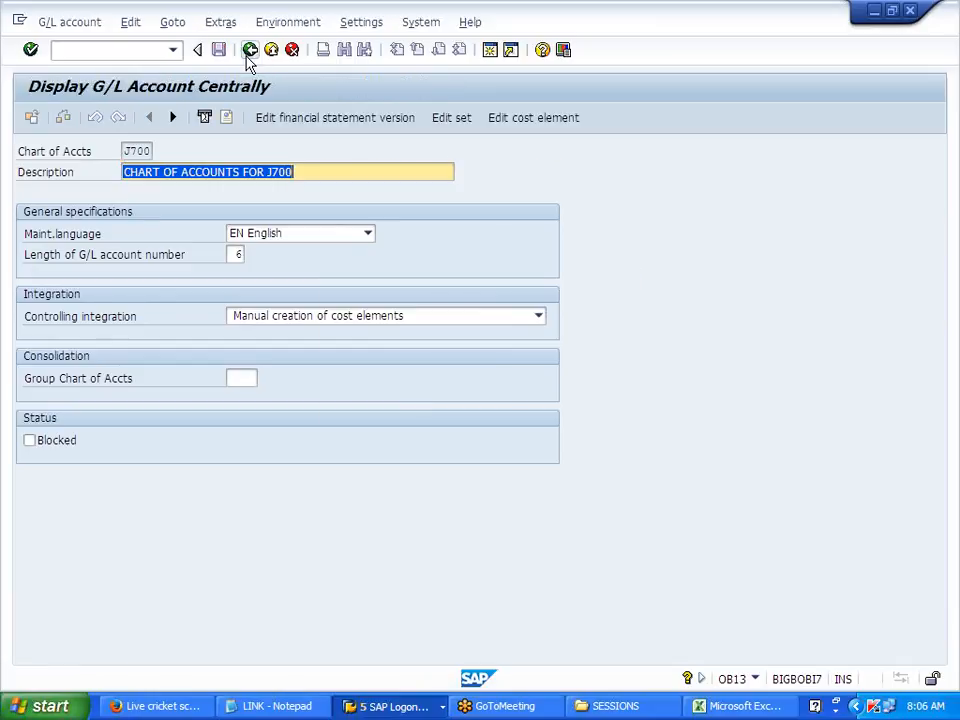
left_click(503, 120)
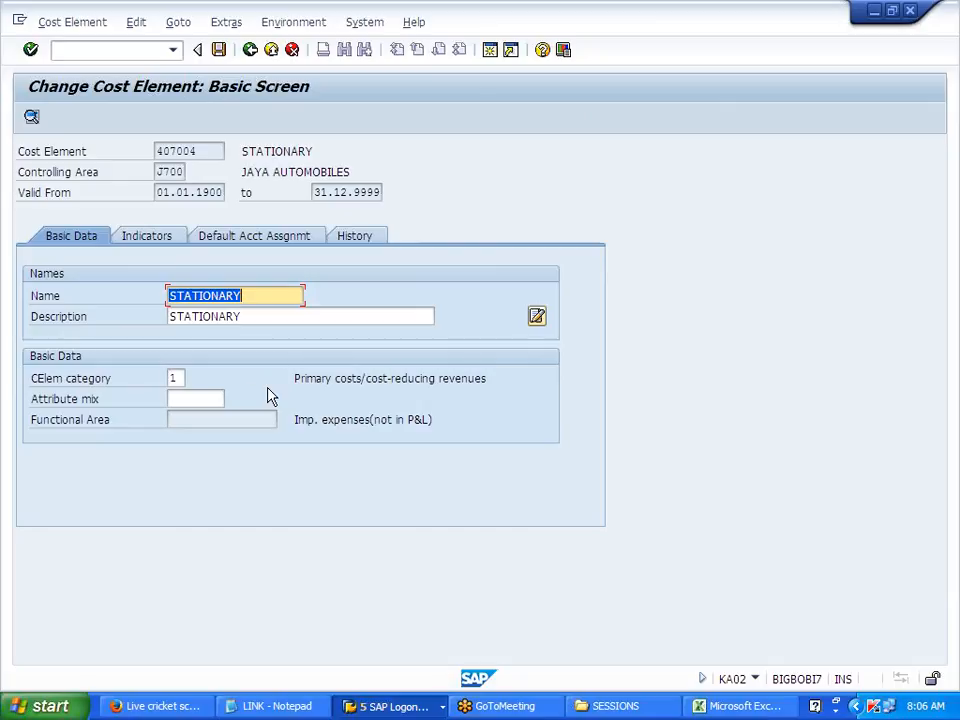
key("ctrl+s")
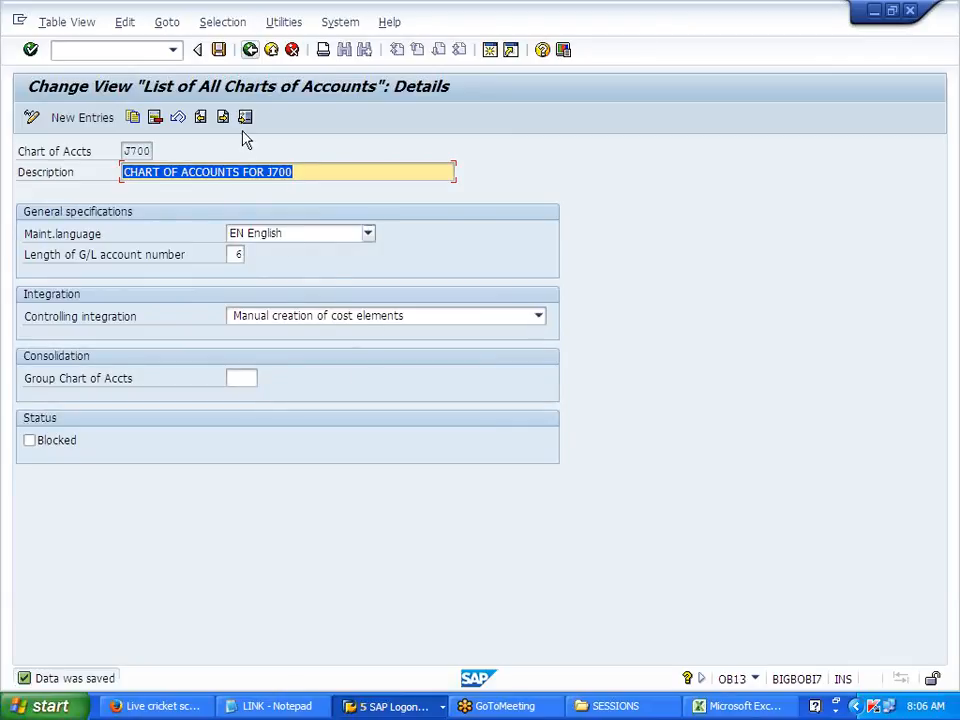
left_click(220, 52)
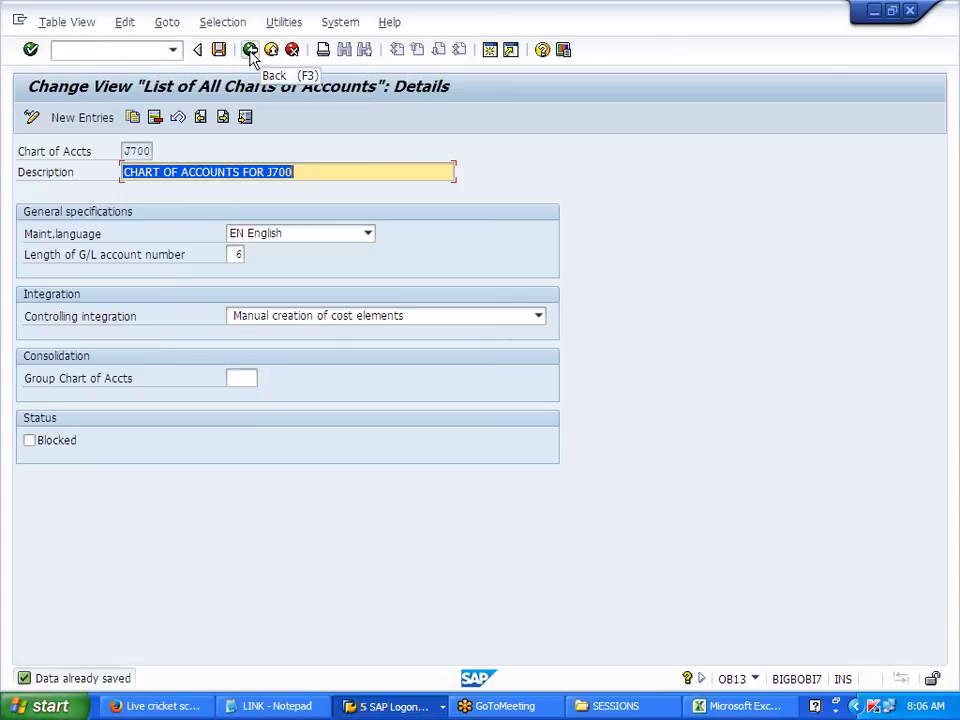
Reopen the details of chart of accounts J700 and check its controlling integration setting
left_click(250, 52)
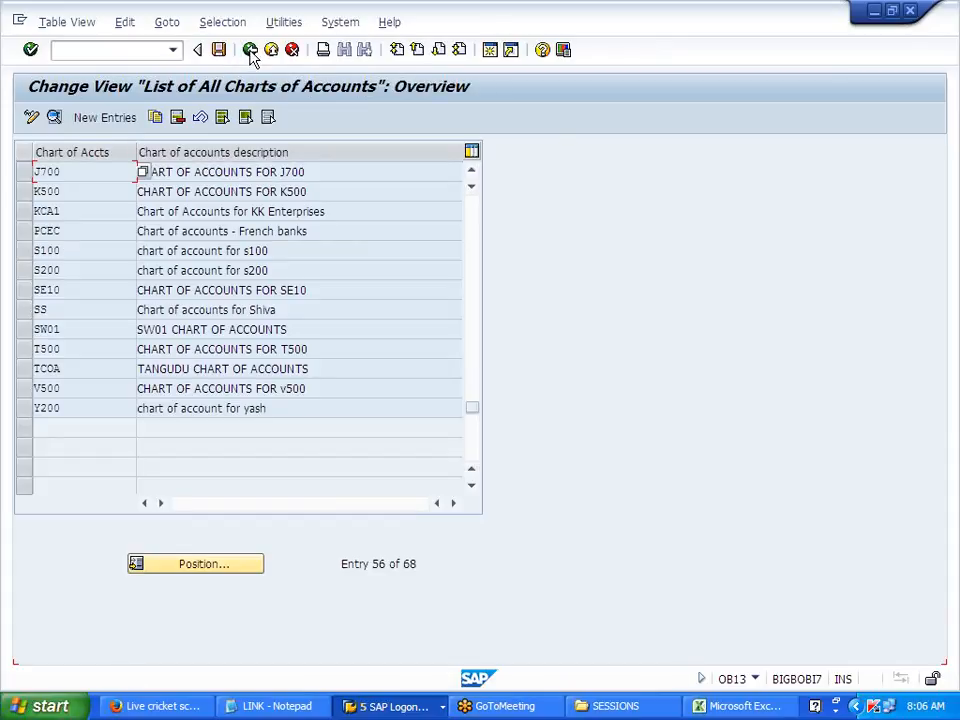
double_click(245, 176)
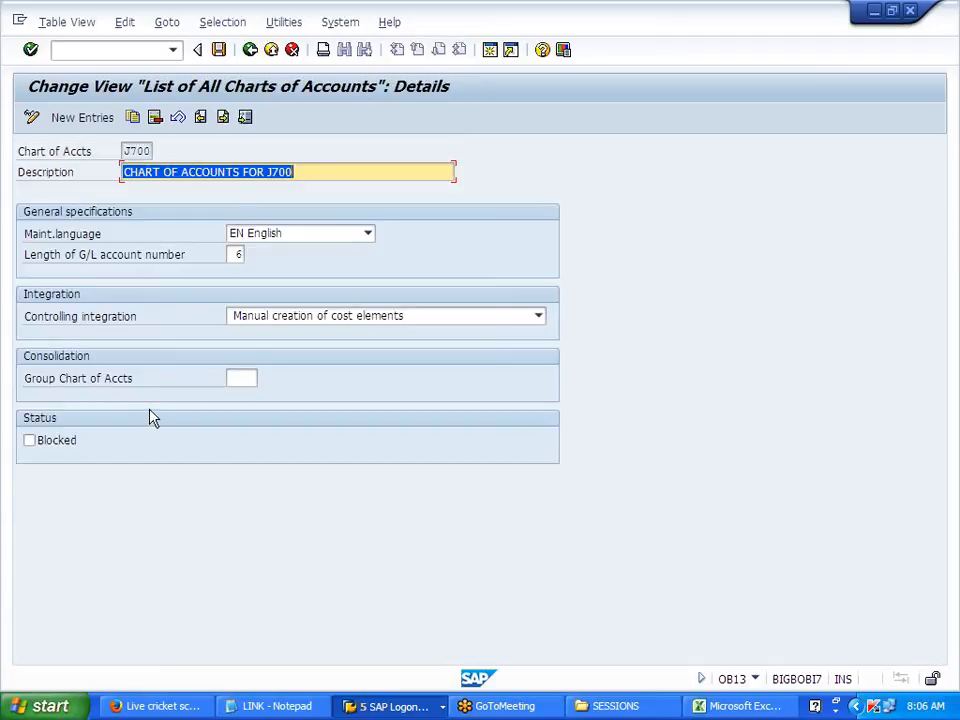
left_click(250, 52)
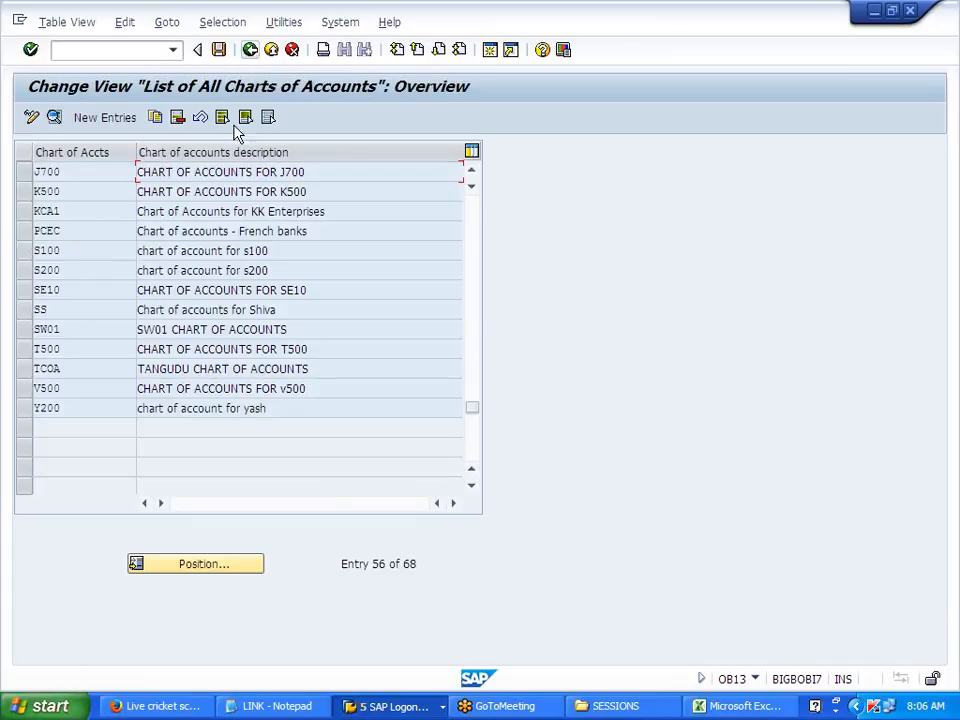
double_click(257, 172)
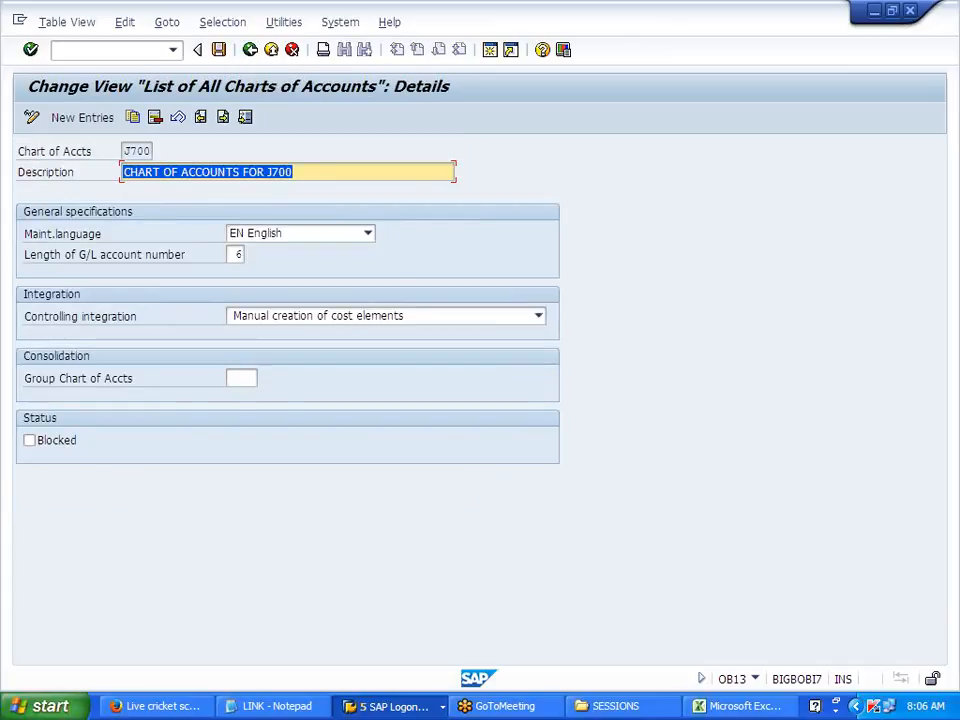
left_click(250, 50)
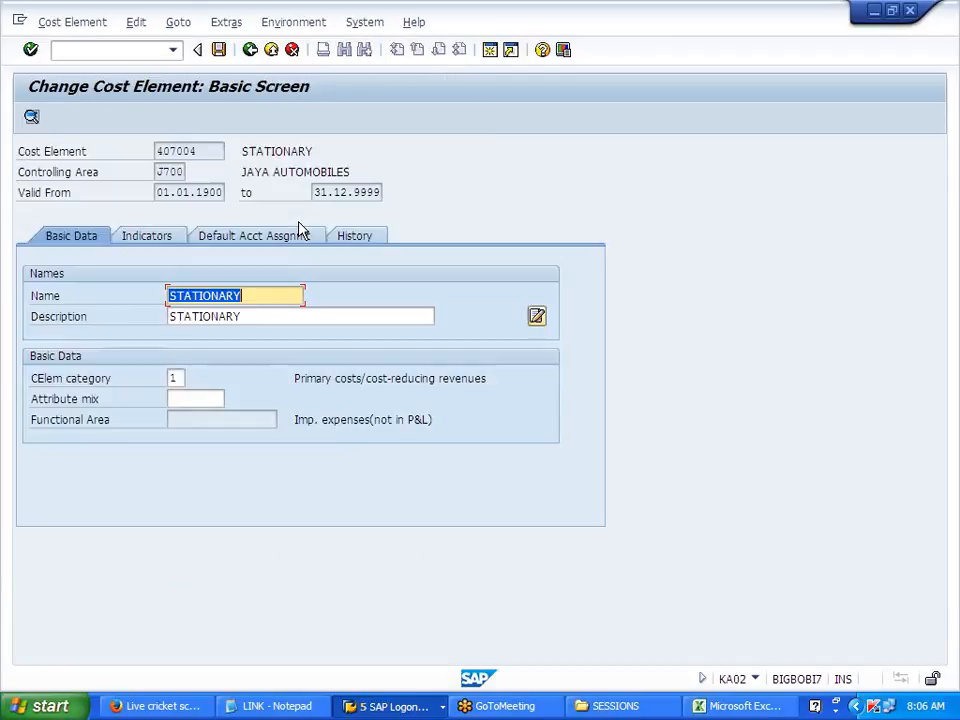
Leave the cost element of account 407004 and start creating G/L account 405000 in company code J700 from template account 406000
left_click(250, 50)
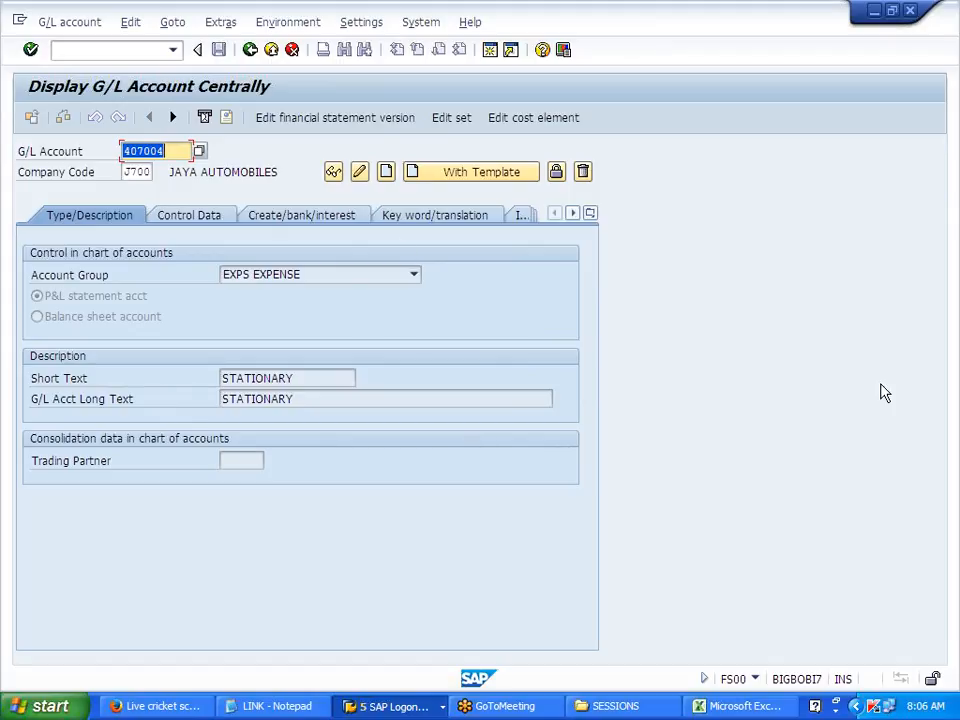
key("BackSpace")
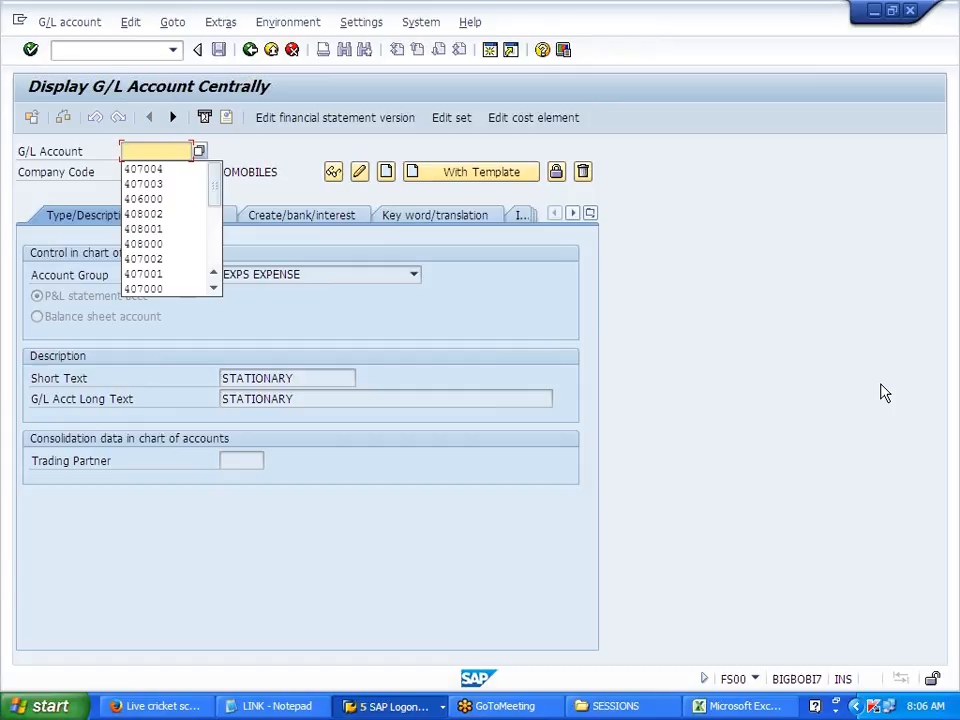
type("405000")
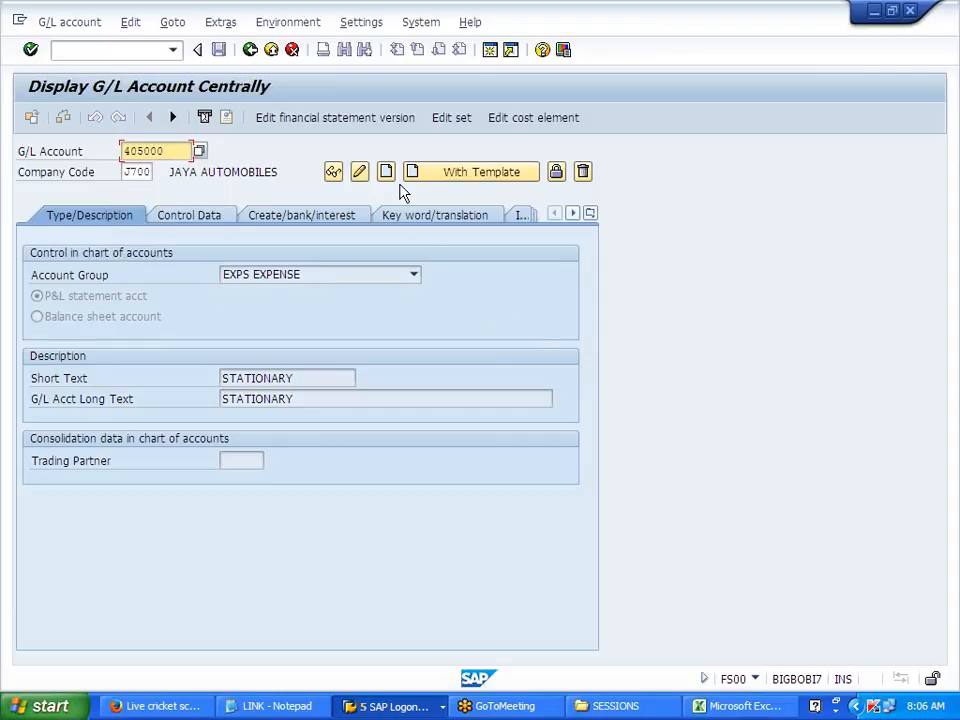
left_click(435, 173)
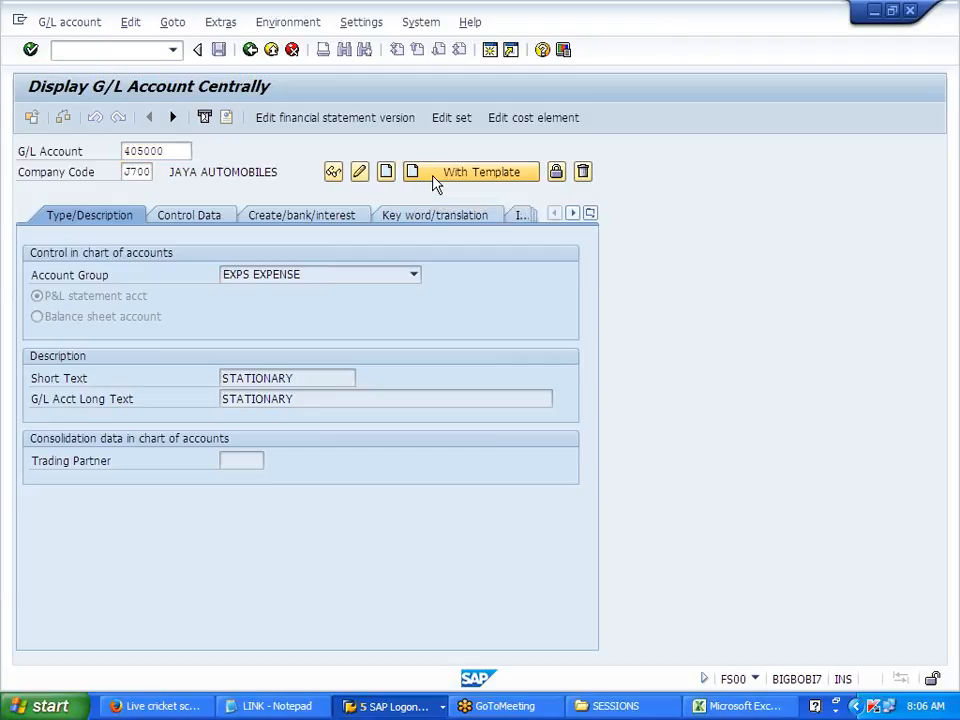
left_click(291, 341)
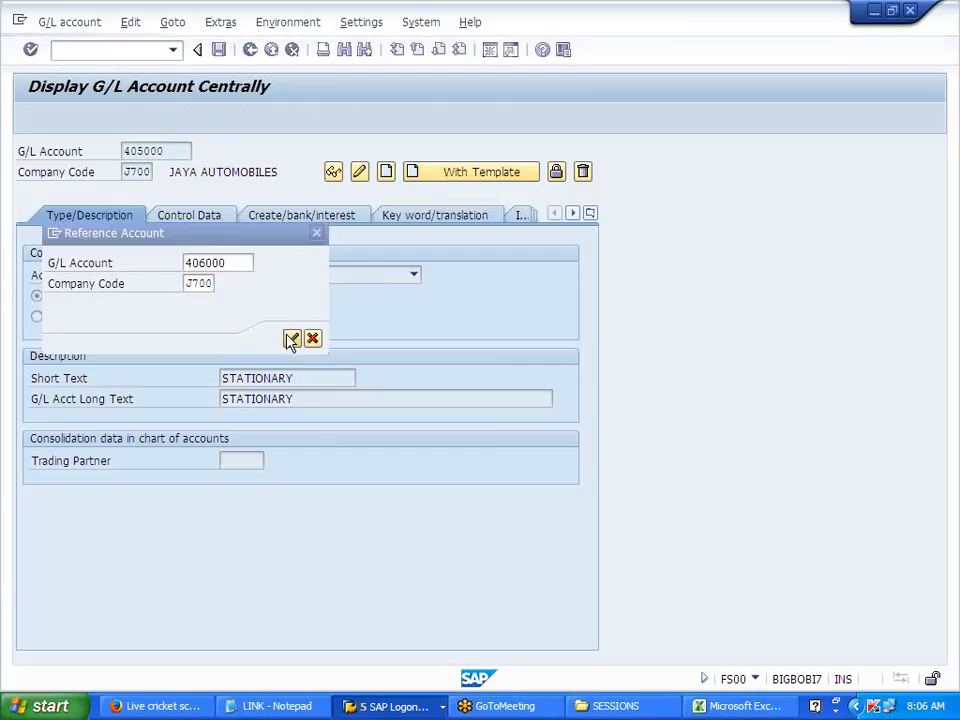
Clear the long text of account 405000, replace the short text with RENT, and save the account
left_click(284, 399)
key("BackSpace")
key("BackSpace")
key("BackSpace")
key("BackSpace")
key("BackSpace")
key("BackSpace")
key("BackSpace")
key("BackSpace")
key("BackSpace")
key("shift+Tab")
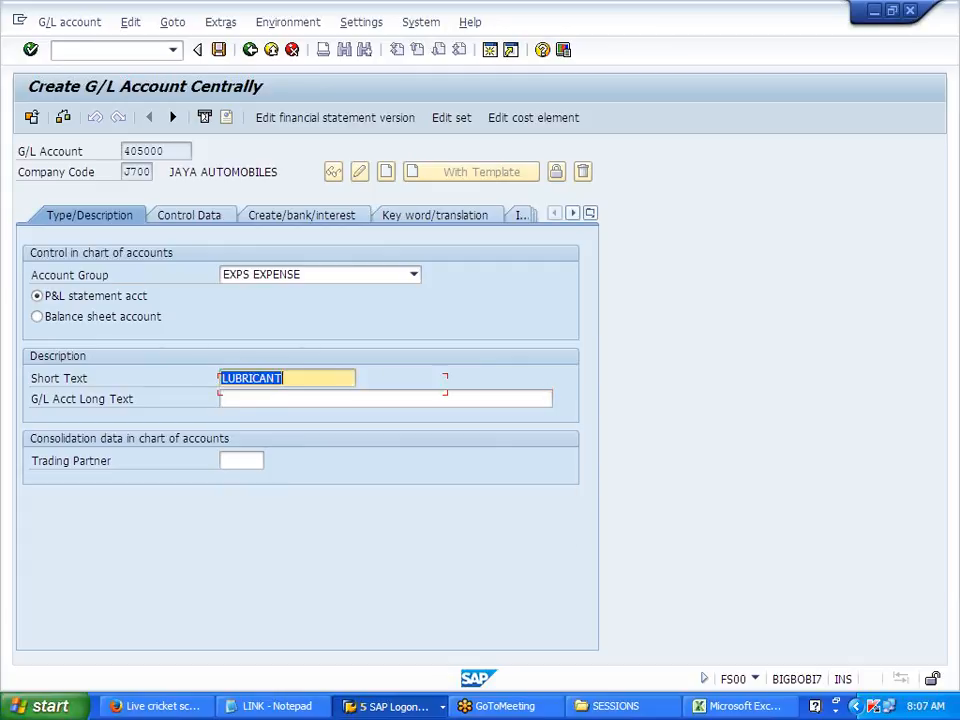
key("BackSpace")
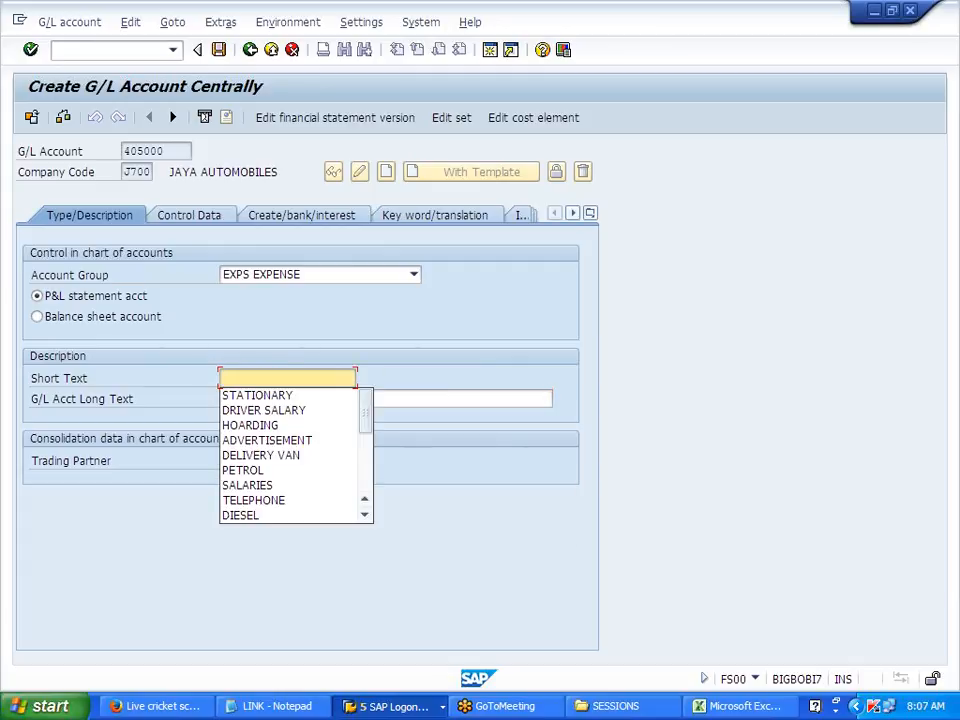
type("RENT")
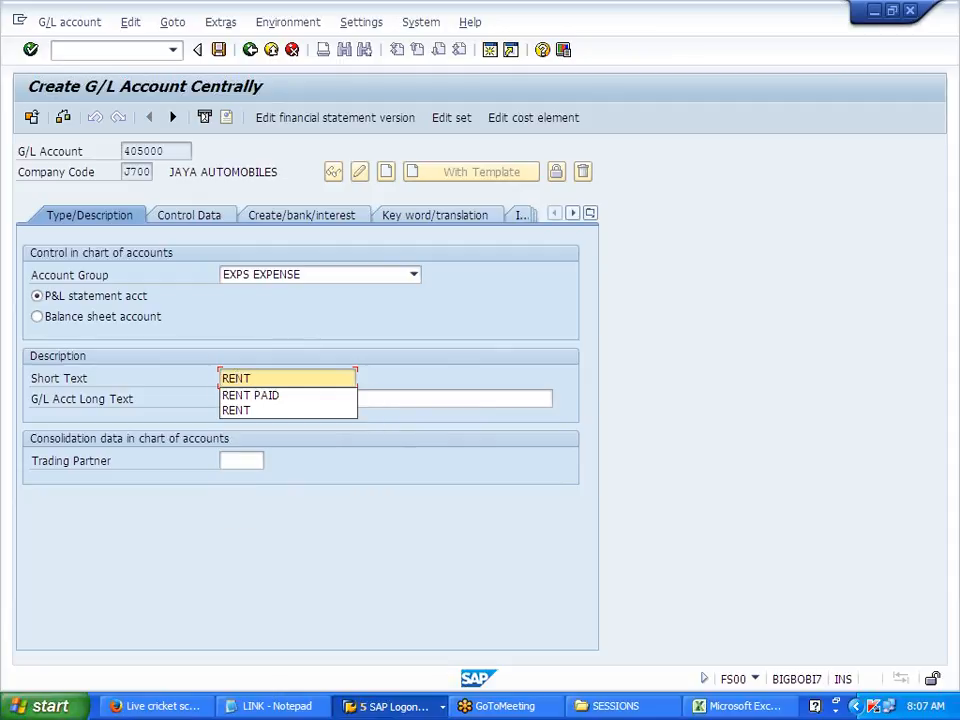
key("Down")
key("Escape")
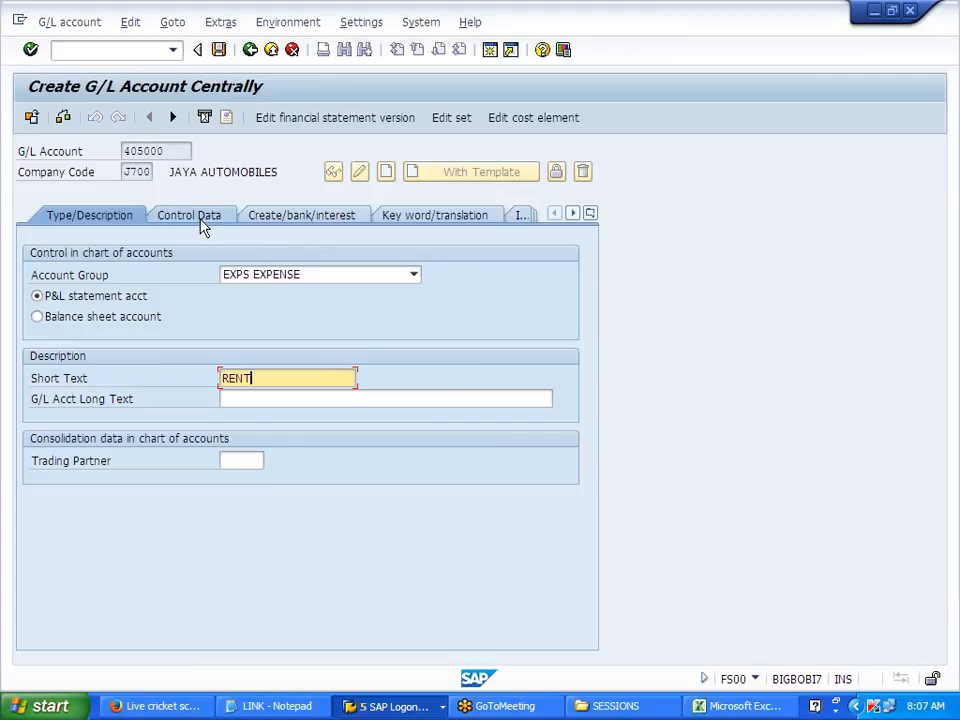
left_click(219, 51)
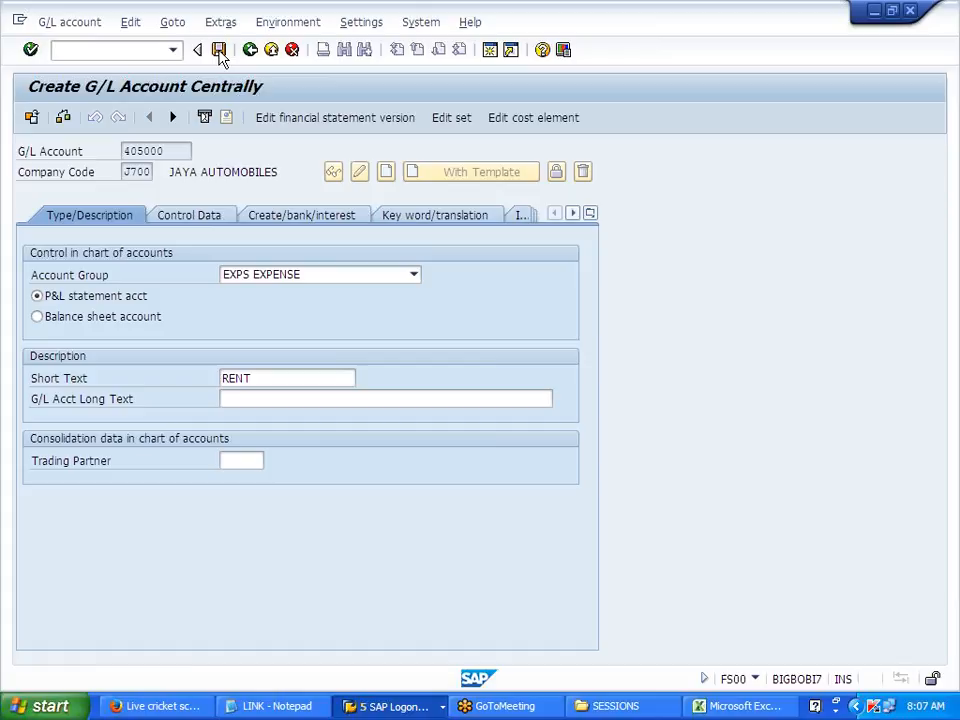
Check whether account 405000 has a cost element by opening its cost element maintenance, and cancel without creating one
left_click(531, 128)
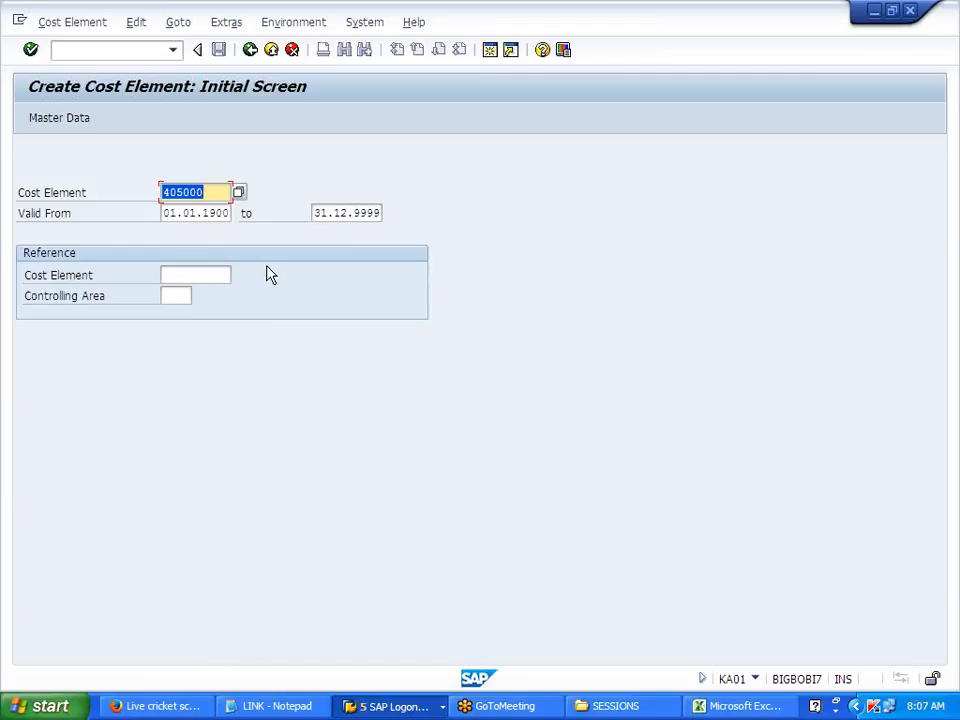
key("Return")
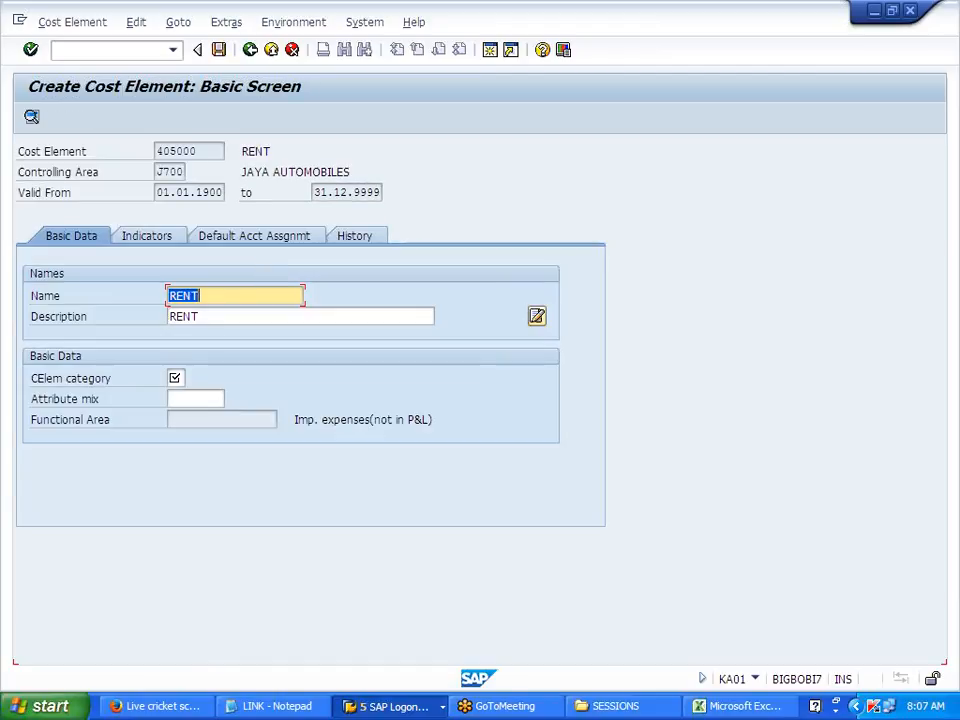
left_click(252, 50)
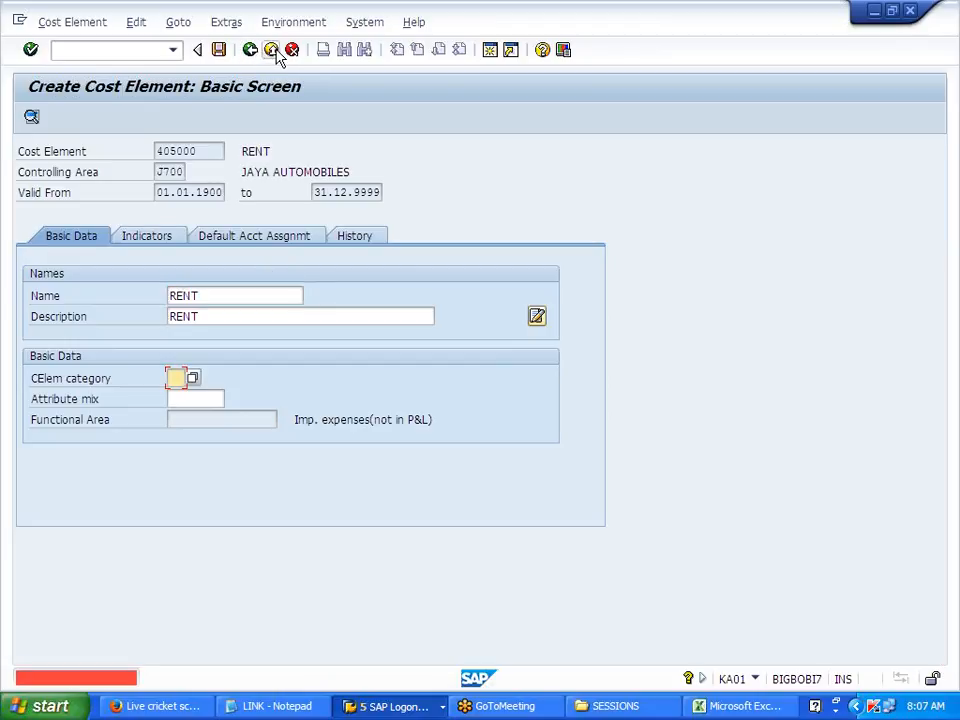
left_click(291, 50)
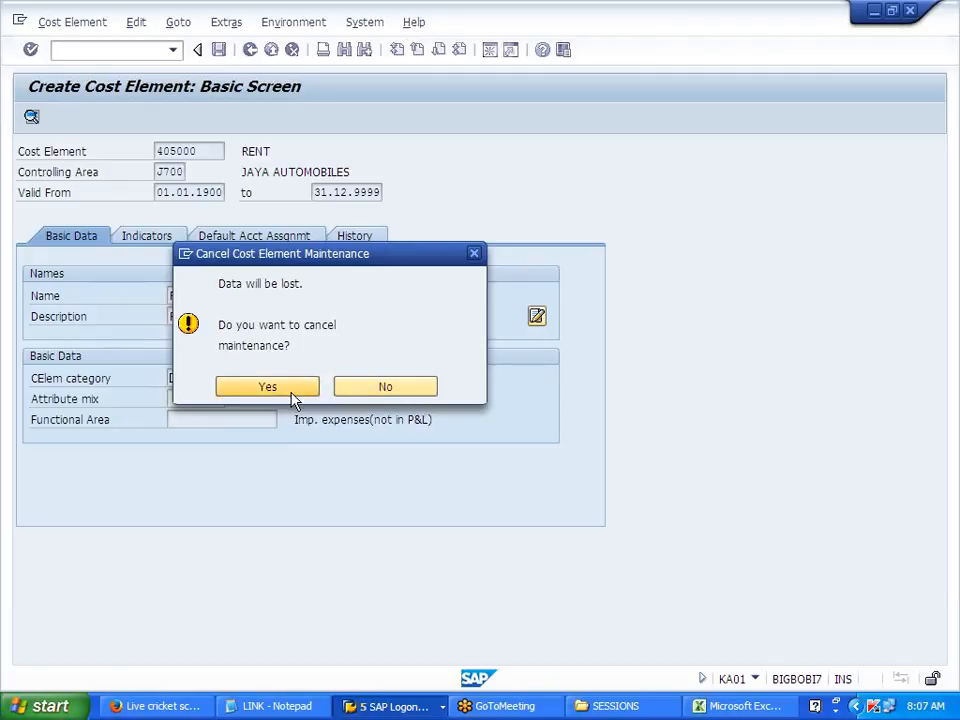
left_click(289, 391)
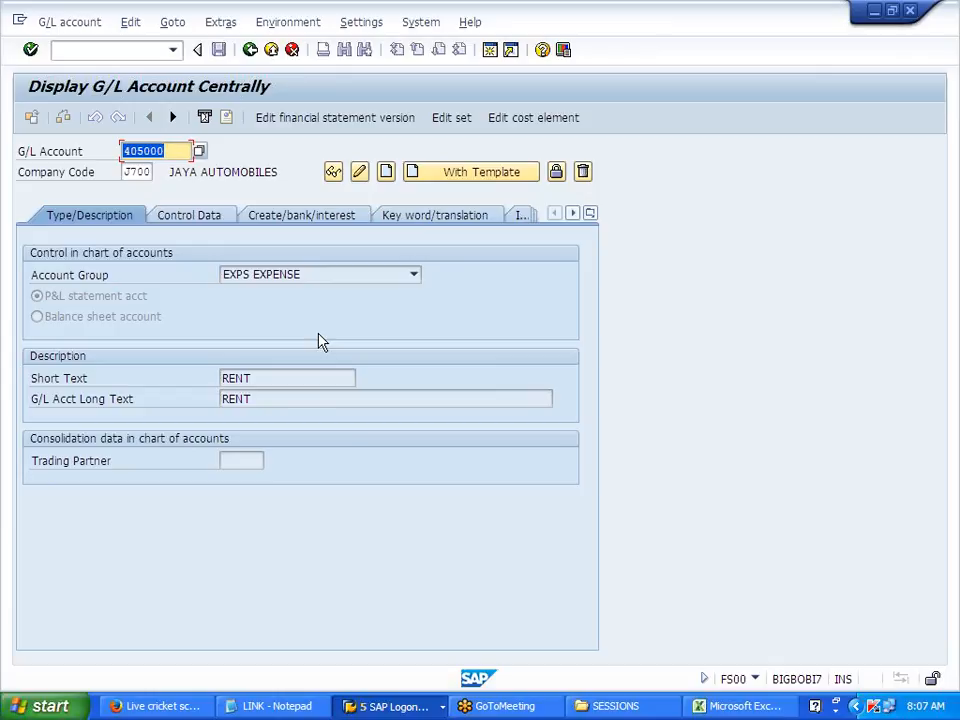
Switch to Excel and complete the note in cell E66 as COA LVL -- NO BATCH INPUT SESSION
left_click(700, 705)
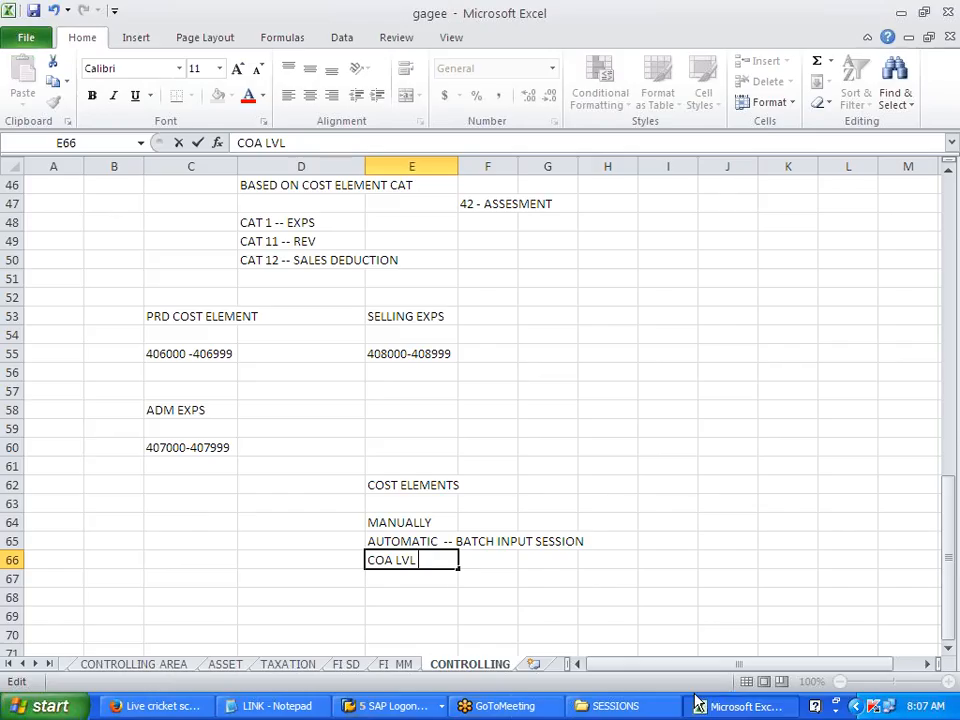
type("--")
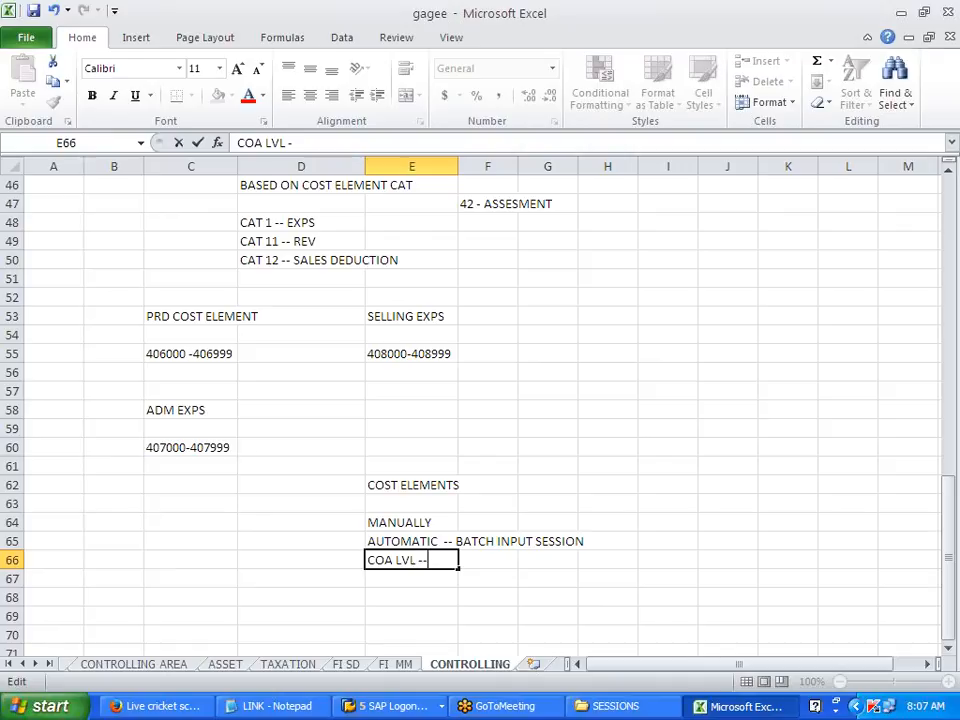
type(" NO BA")
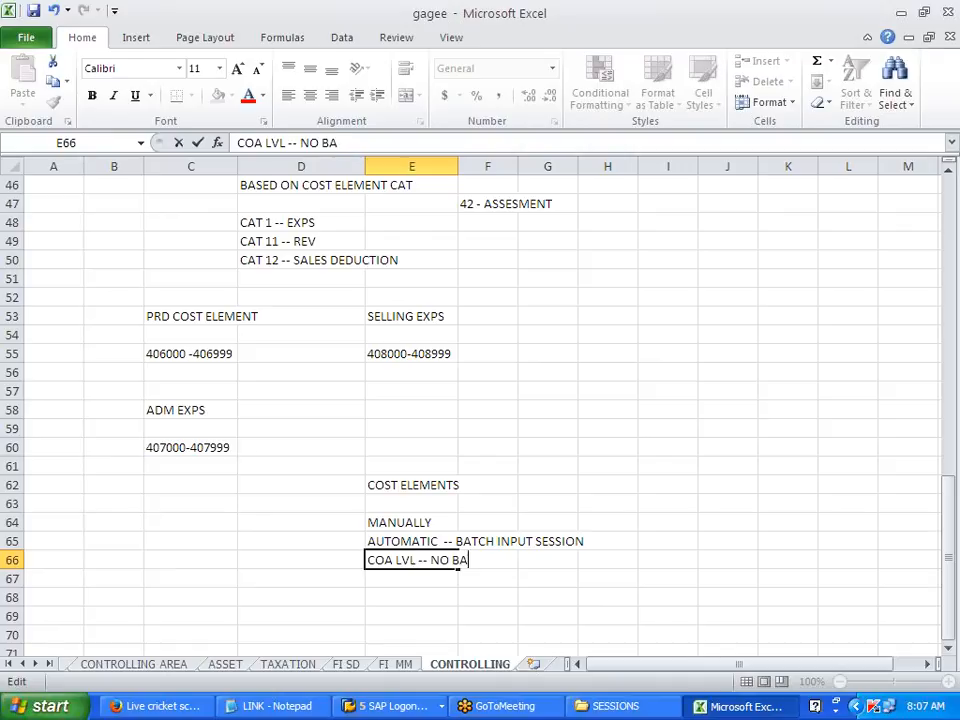
type("TCH INP")
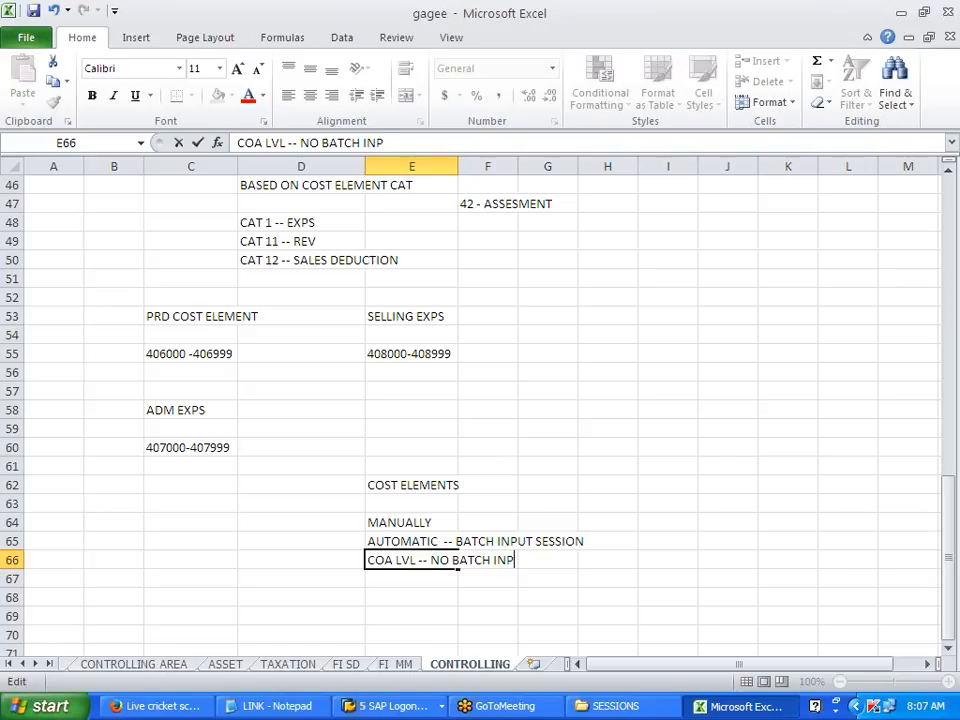
type("UT SESSIONS")
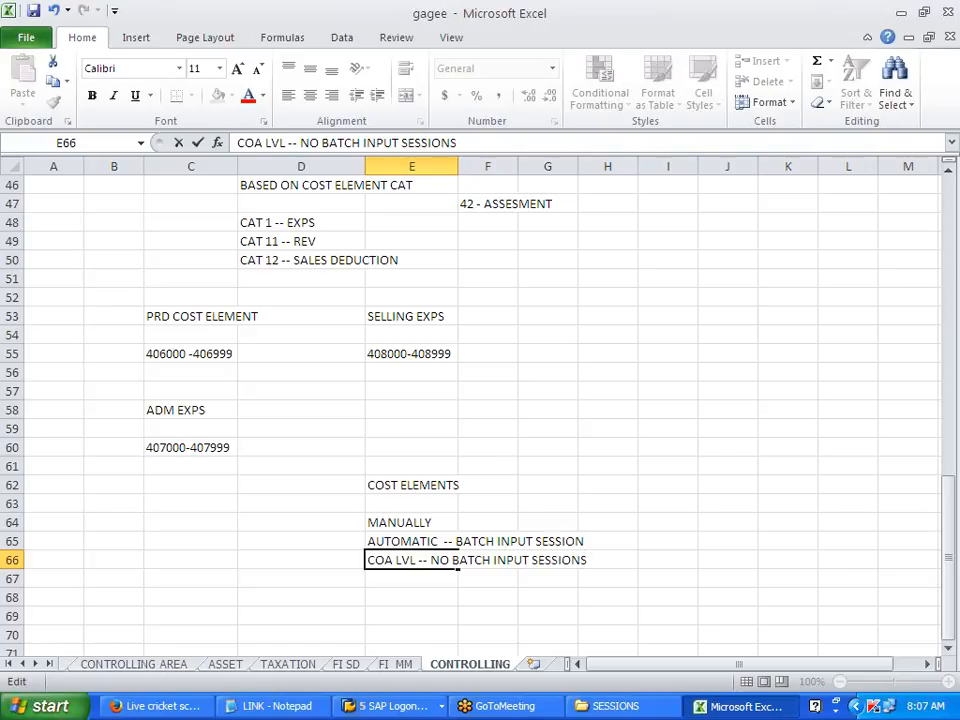
key("BackSpace")
left_click(448, 617)
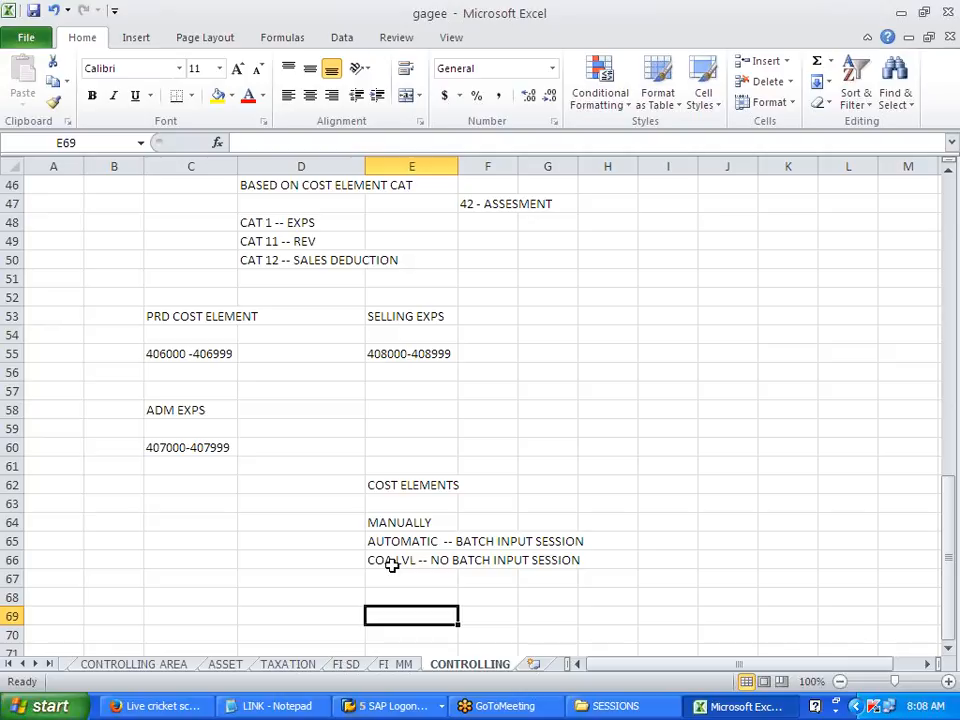
Switch back to SAP, exit the G/L account, set the controlling integration of chart of accounts J700 to automatic creation of cost elements, and save
key("alt+Tab")
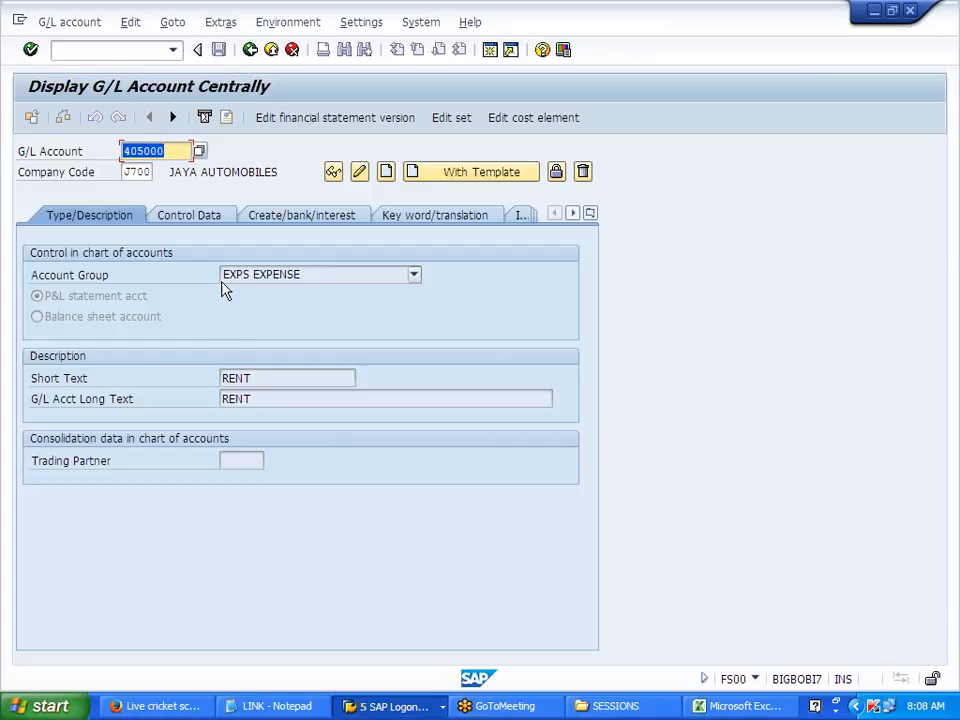
left_click(250, 52)
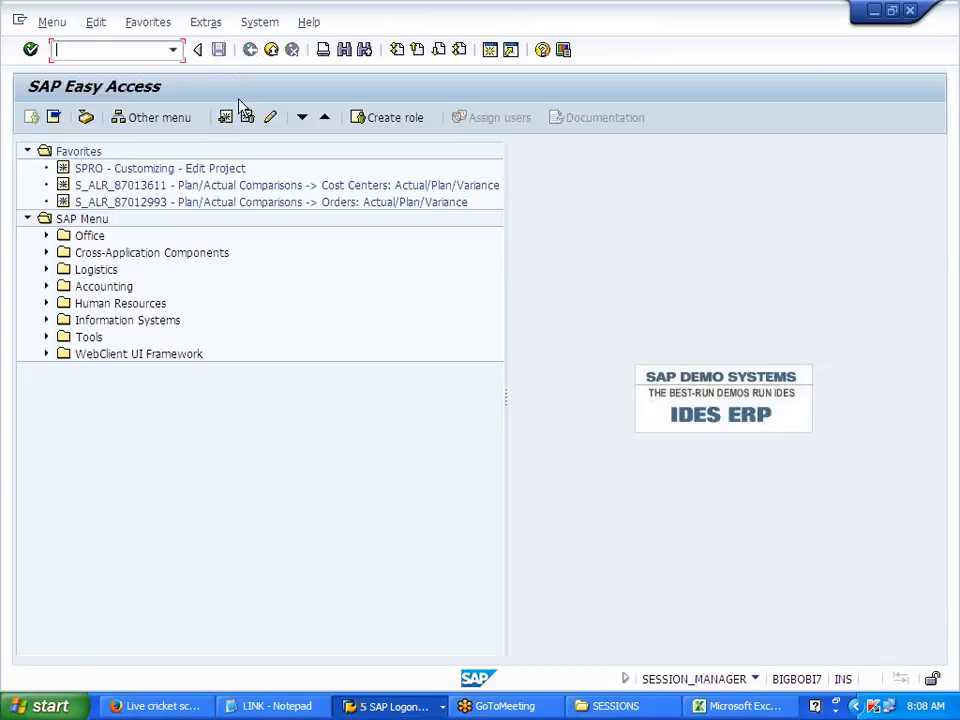
key("alt+Tab")
key("alt+Tab")
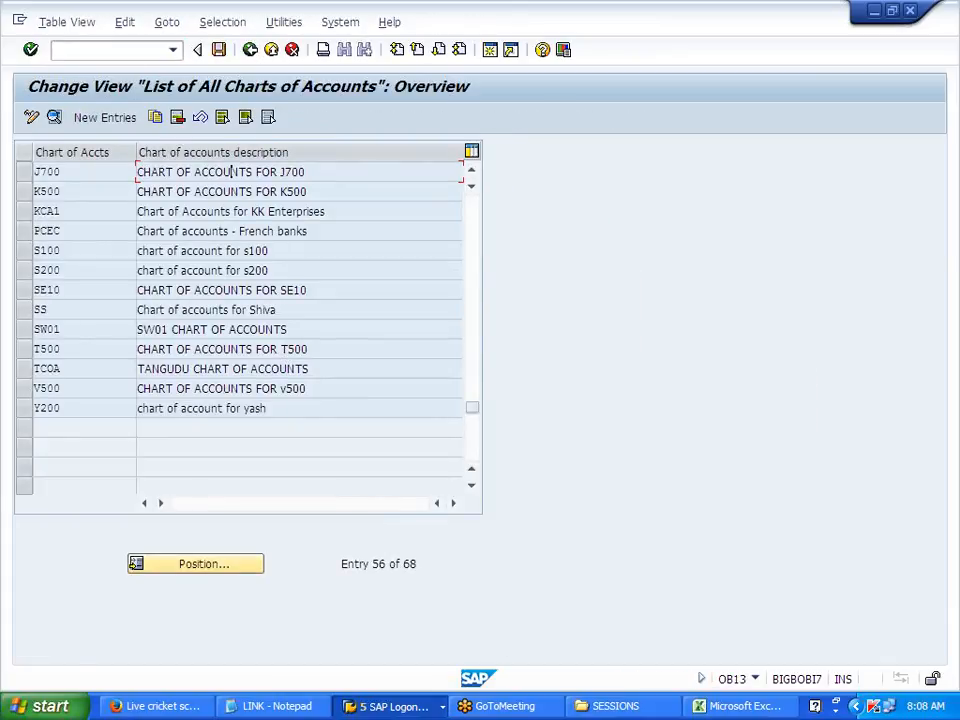
double_click(232, 172)
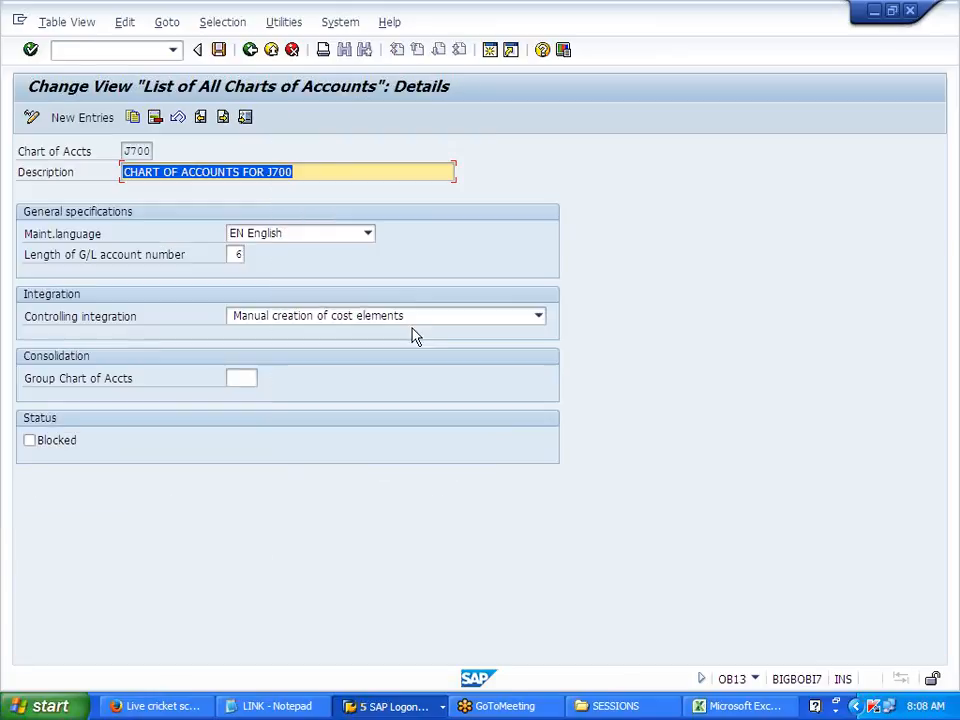
left_click(420, 318)
left_click(410, 334)
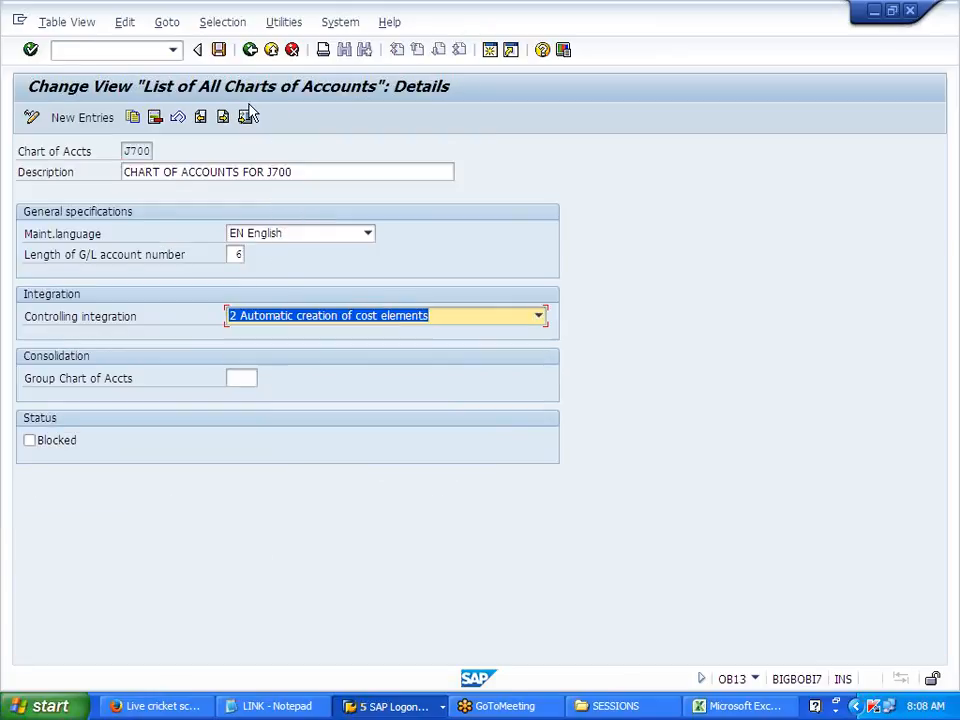
left_click(218, 49)
Return to the CONTROLLING notes sheet in Excel
key("alt+Tab")
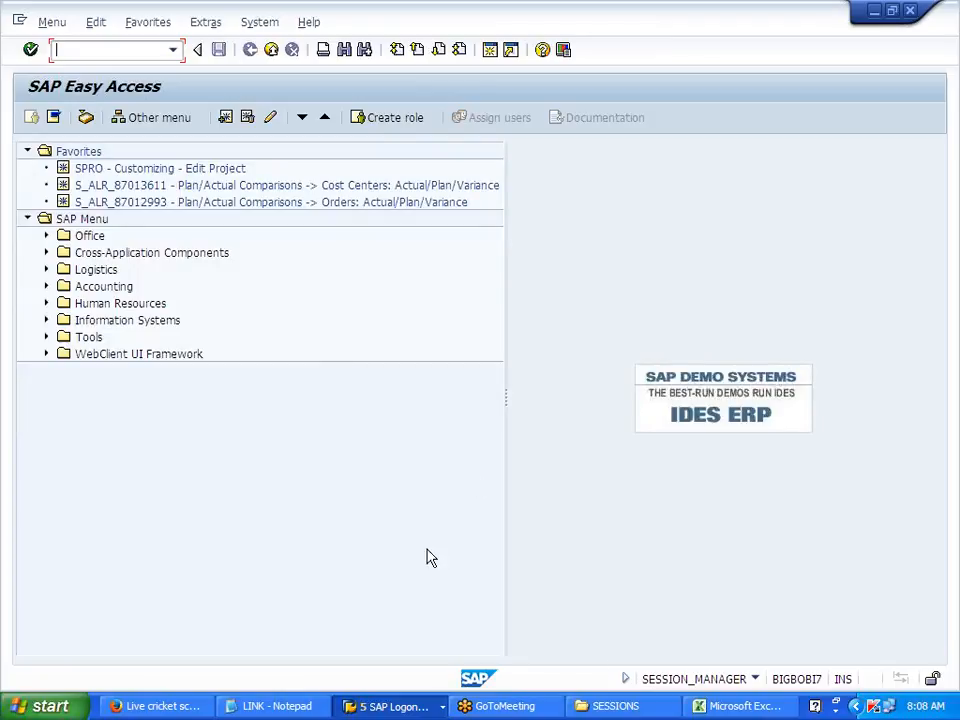
left_click(740, 706)
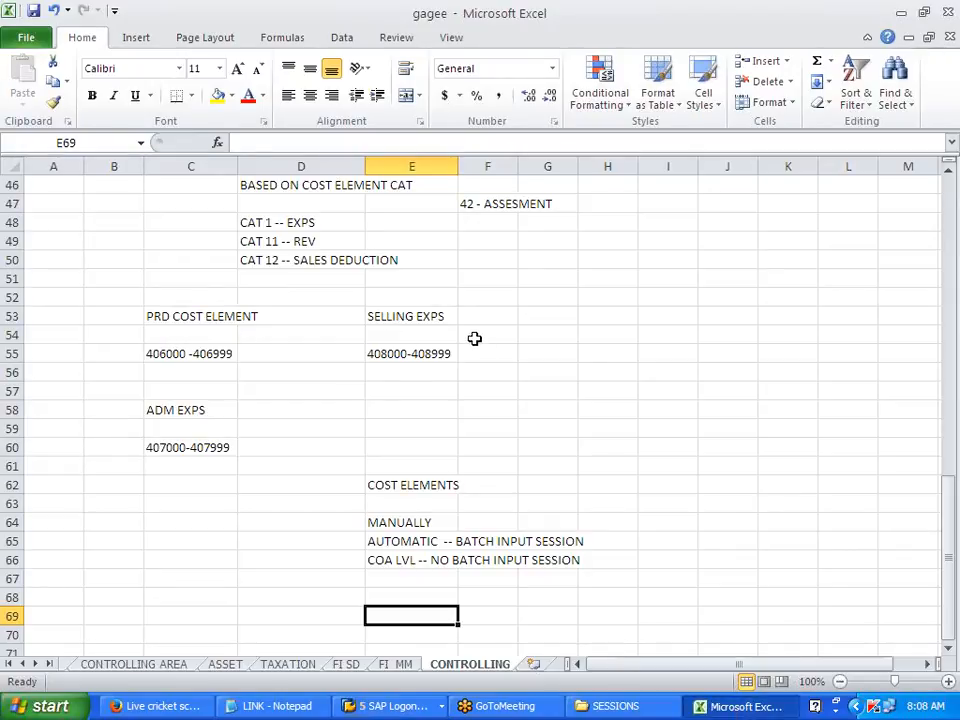
key("alt+Tab")
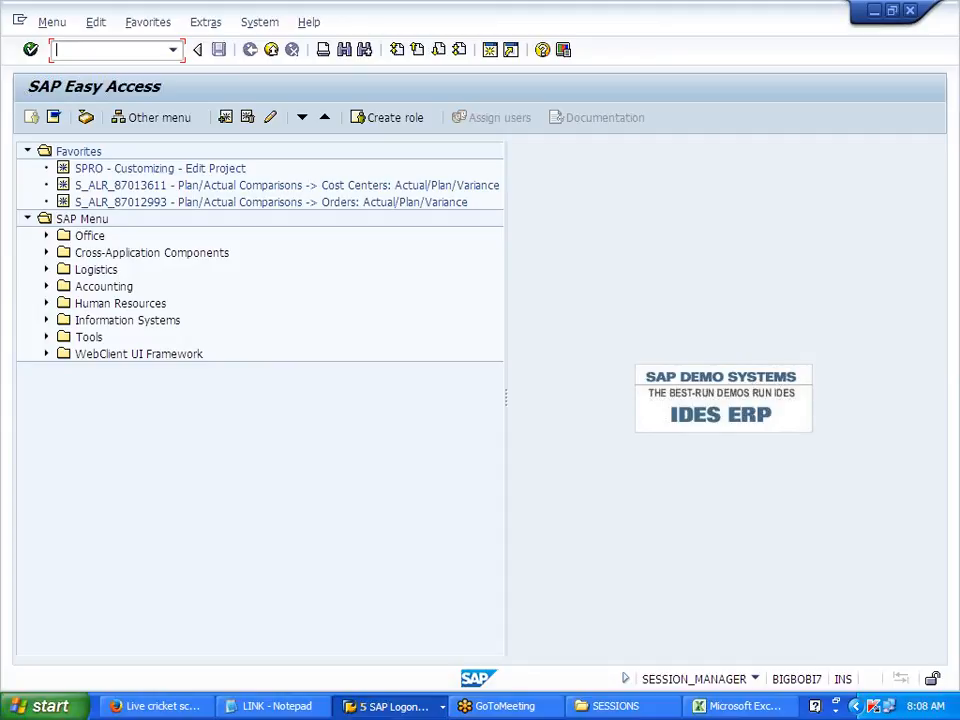
key("alt+Tab")
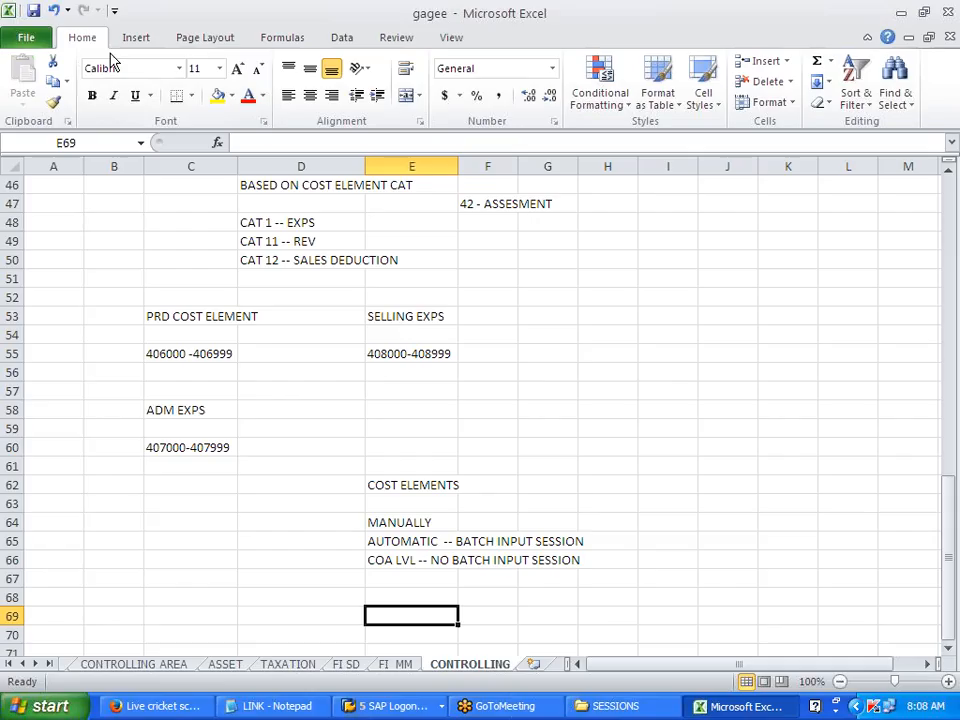
Switch to the SAP Display IMG session and expand Controlling > Cost Element Accounting > Master Data > Cost Elements > Automatic Creation of Primary and Secondary Cost Elements
key("alt+Tab")
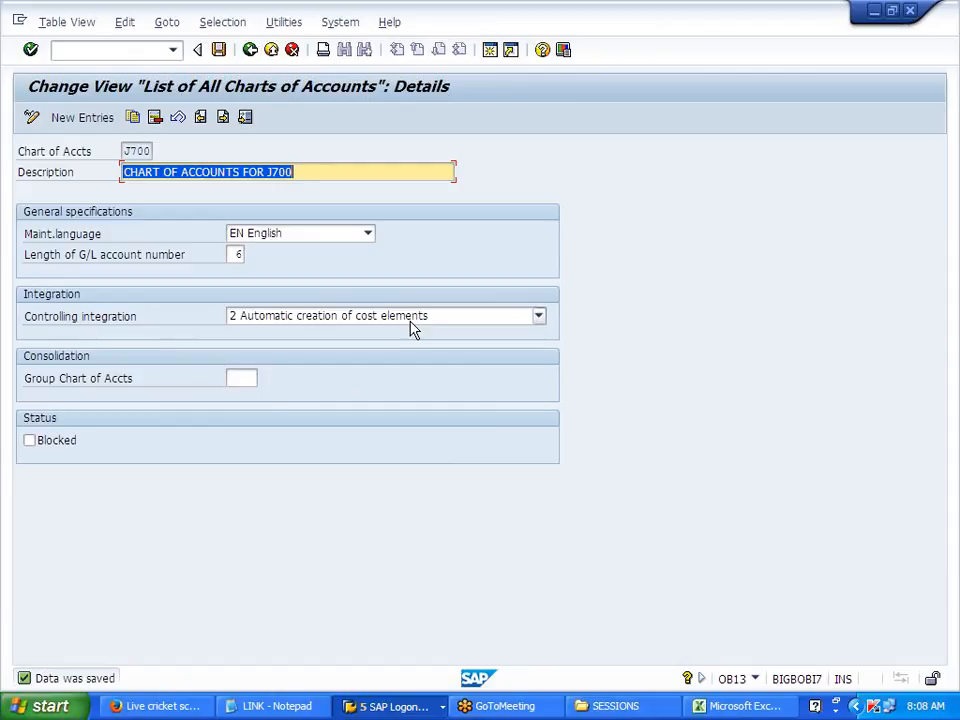
left_click(419, 706)
left_click(425, 657)
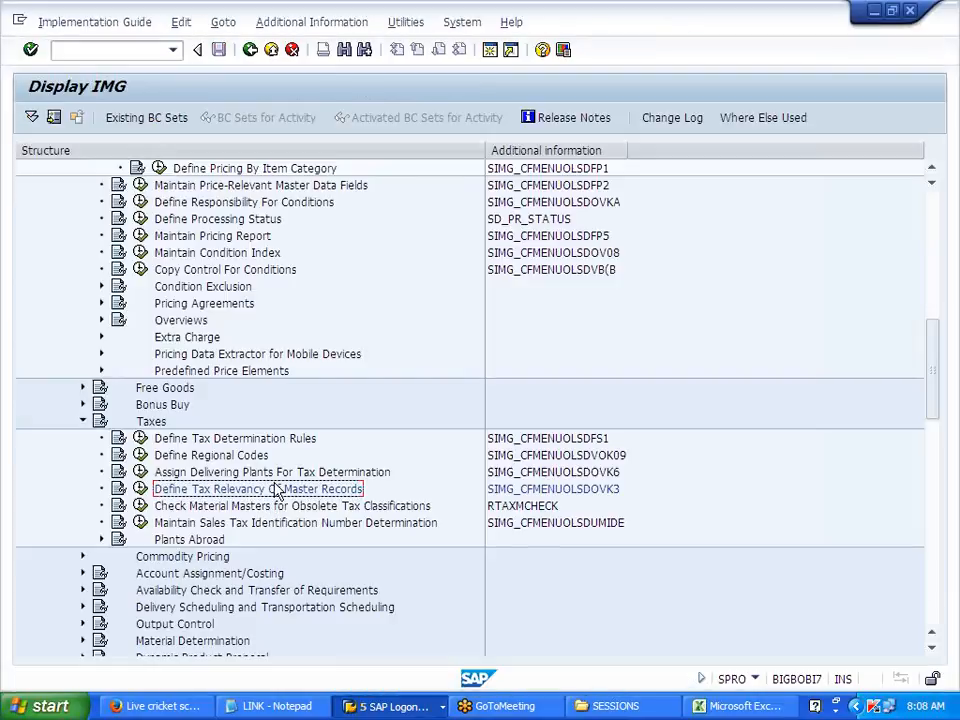
scroll(258, 460, "up", 5)
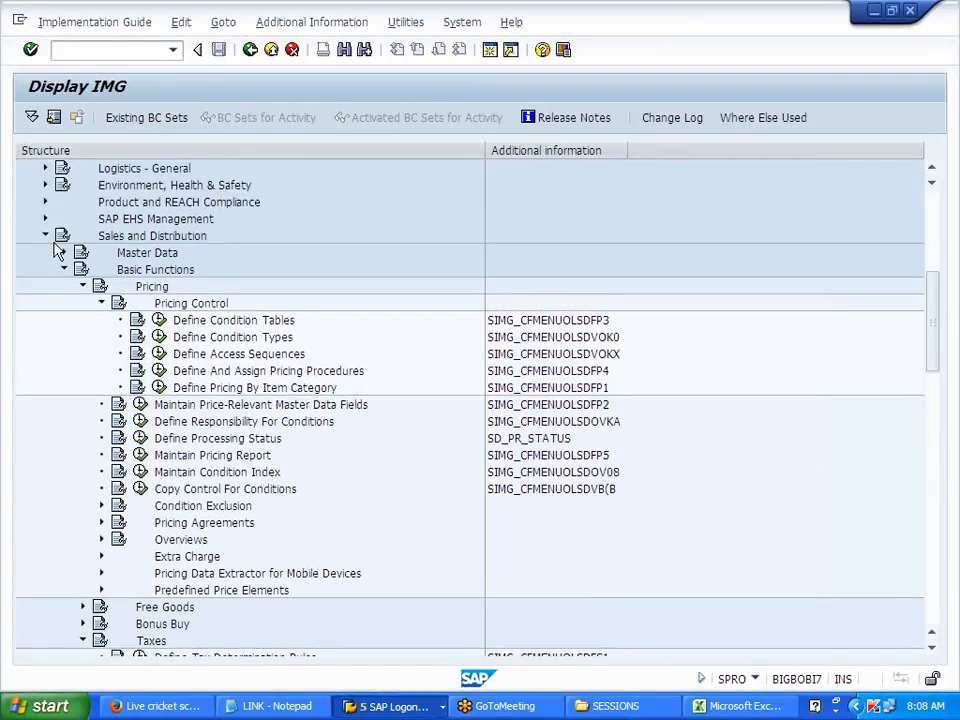
left_click(43, 237)
scroll(43, 302, "up", 2)
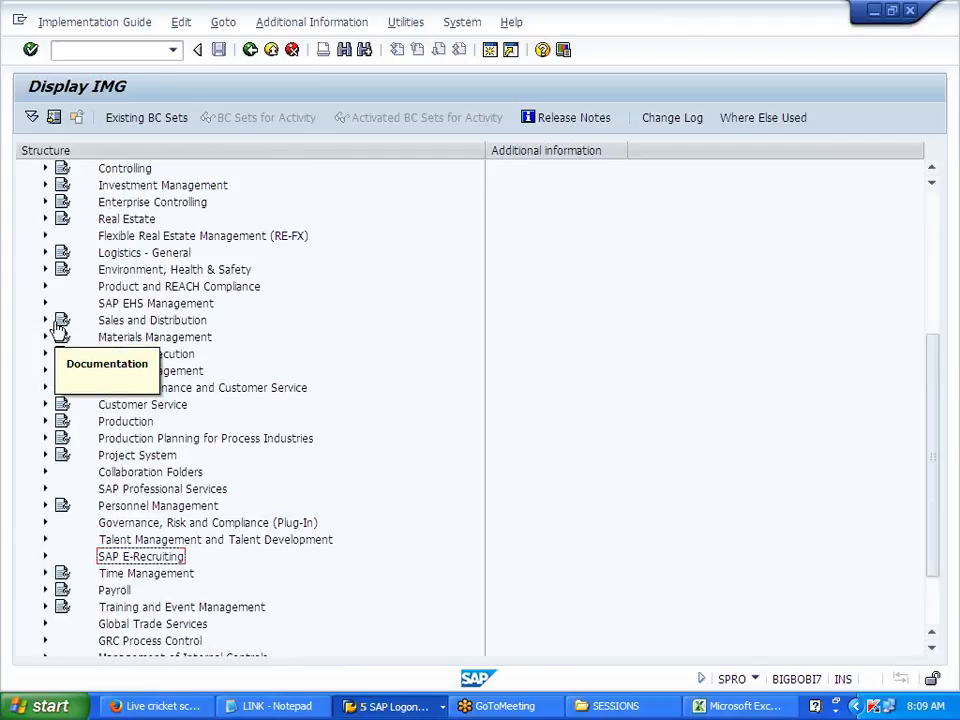
scroll(58, 325, "up", 1)
left_click(44, 219)
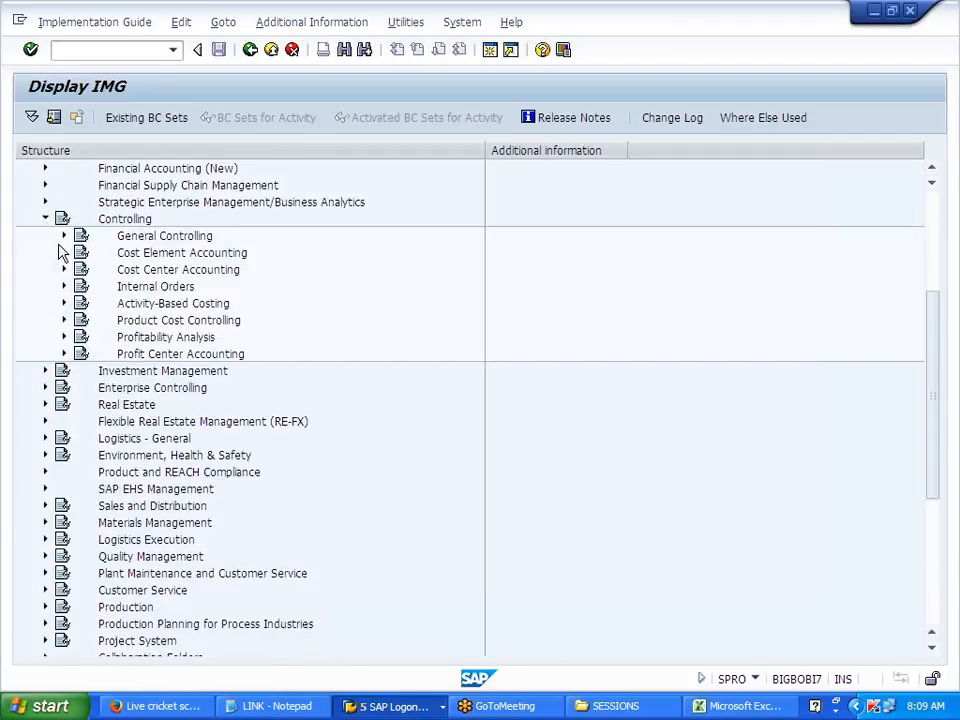
left_click(63, 253)
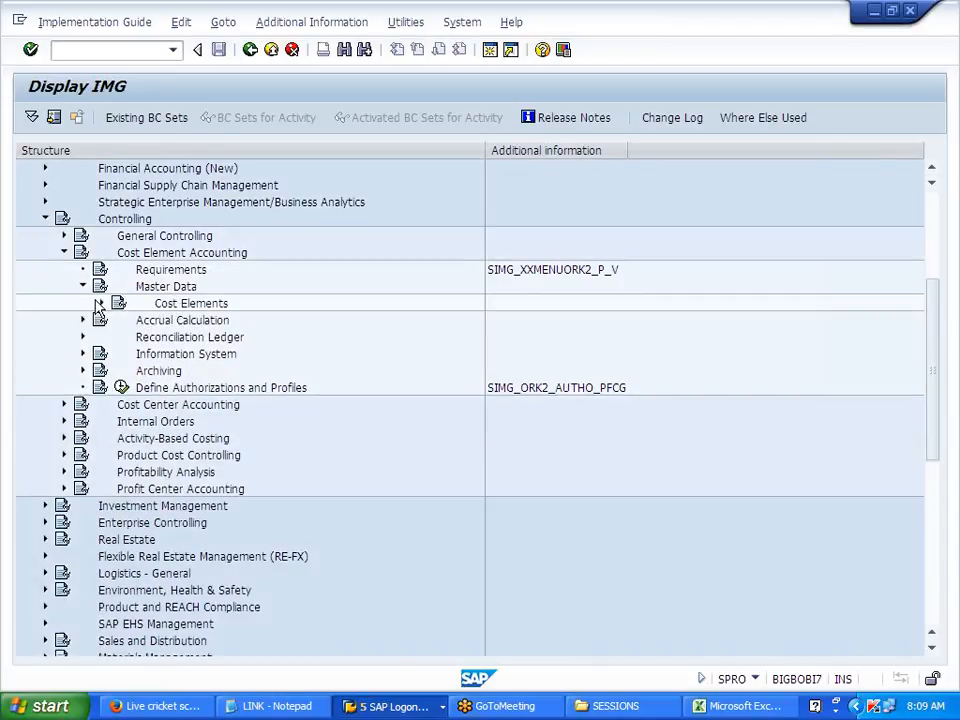
left_click(100, 303)
left_click(119, 320)
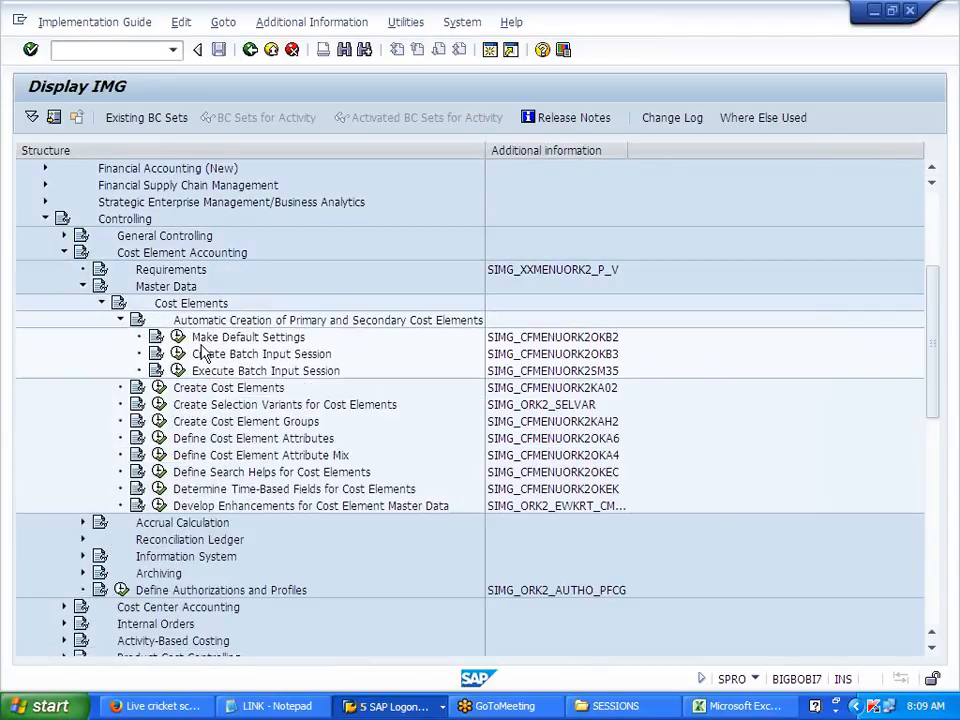
Open Make Default Settings for chart of accounts J700 and check the cost element category of account range 406000 to 408999
left_click(177, 337)
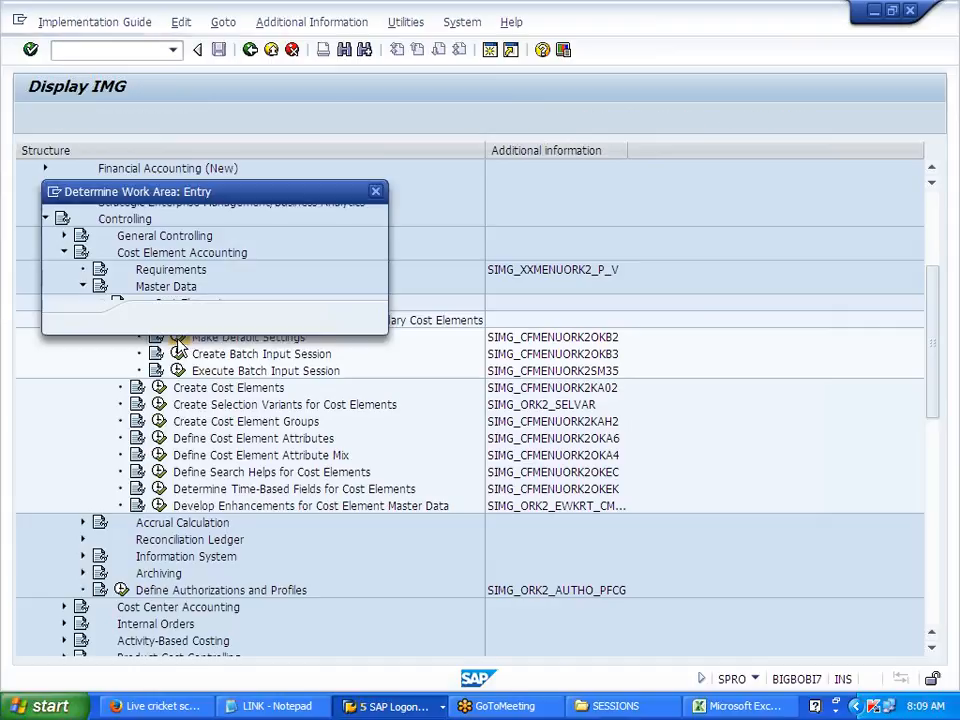
left_click(157, 318)
left_click(203, 253)
type("1")
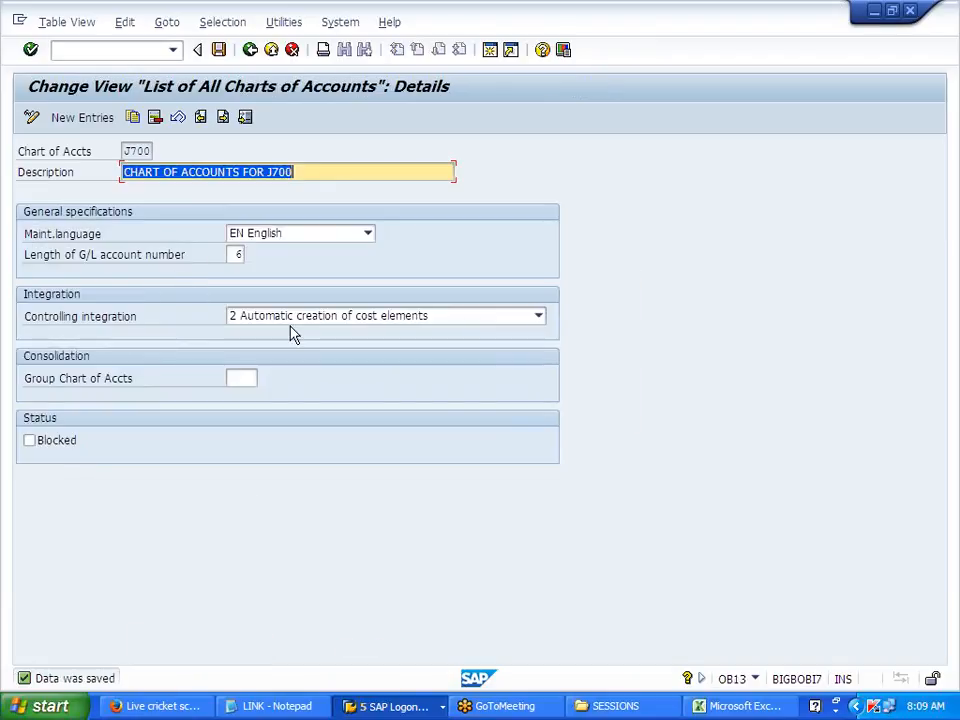
Set the controlling integration of chart of accounts J700 to manual creation of cost elements and save
left_click(281, 315)
left_click(279, 356)
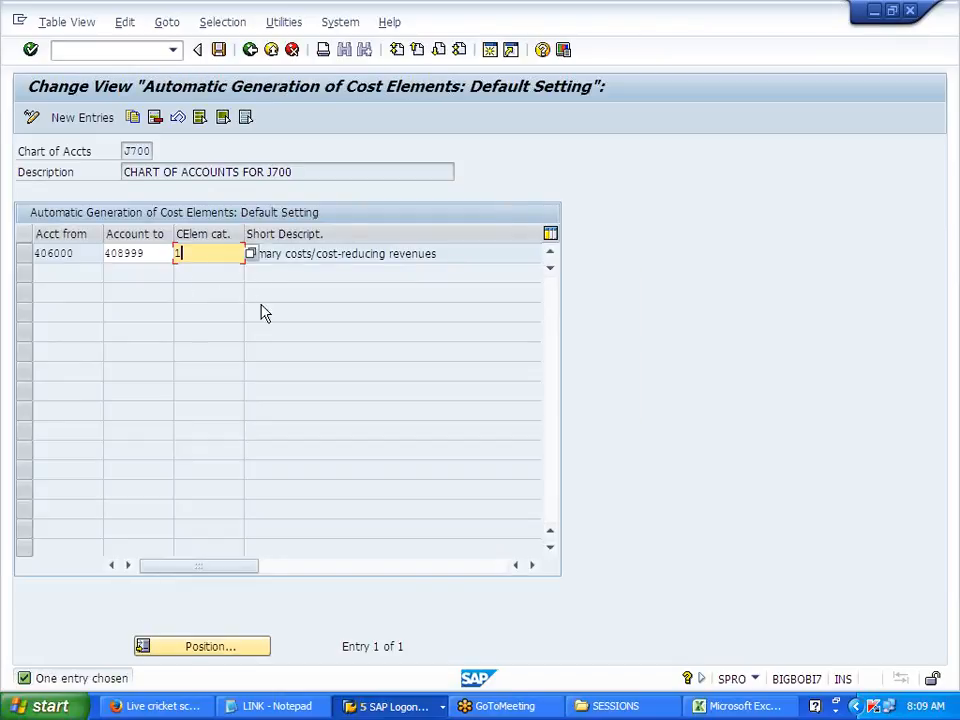
key("alt+Tab")
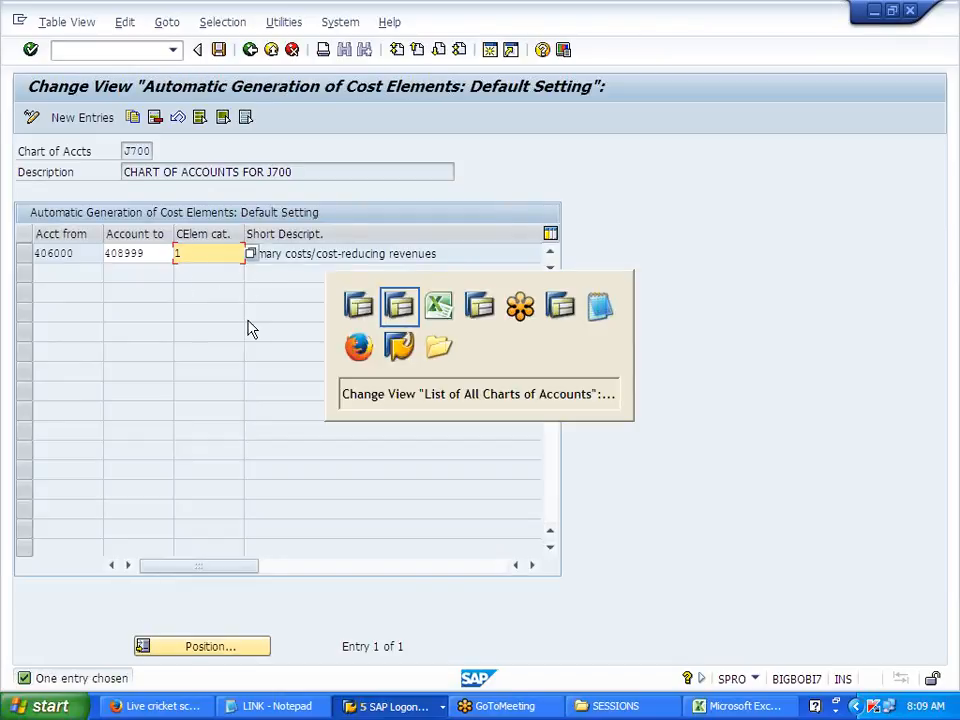
left_click(218, 49)
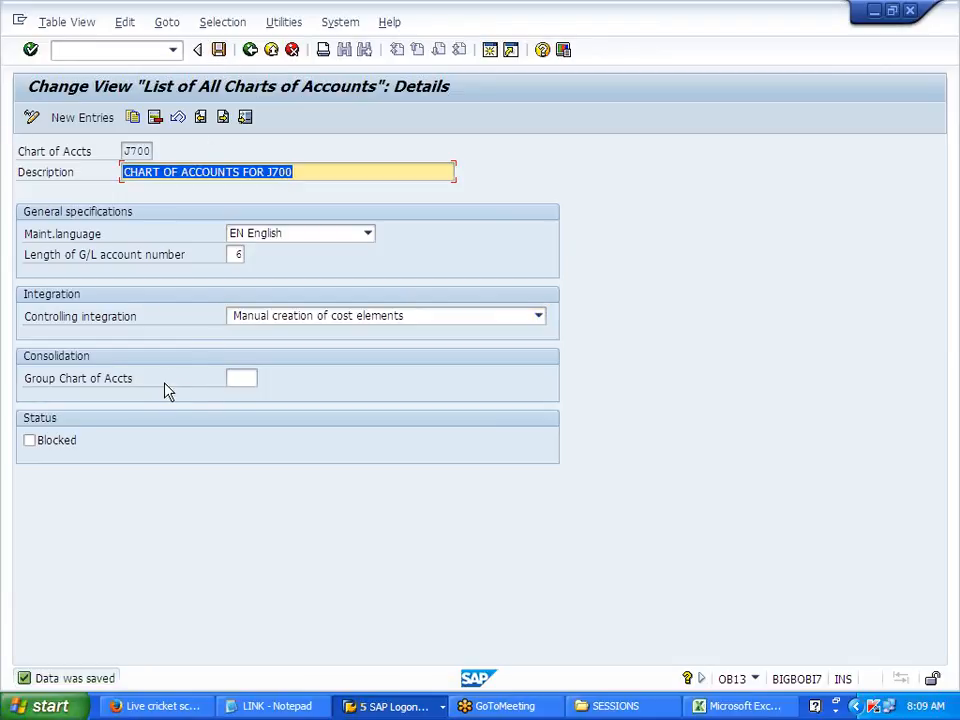
Exit the cost element default settings and the chart of accounts list, returning both sessions to the IMG
key("alt+Tab")
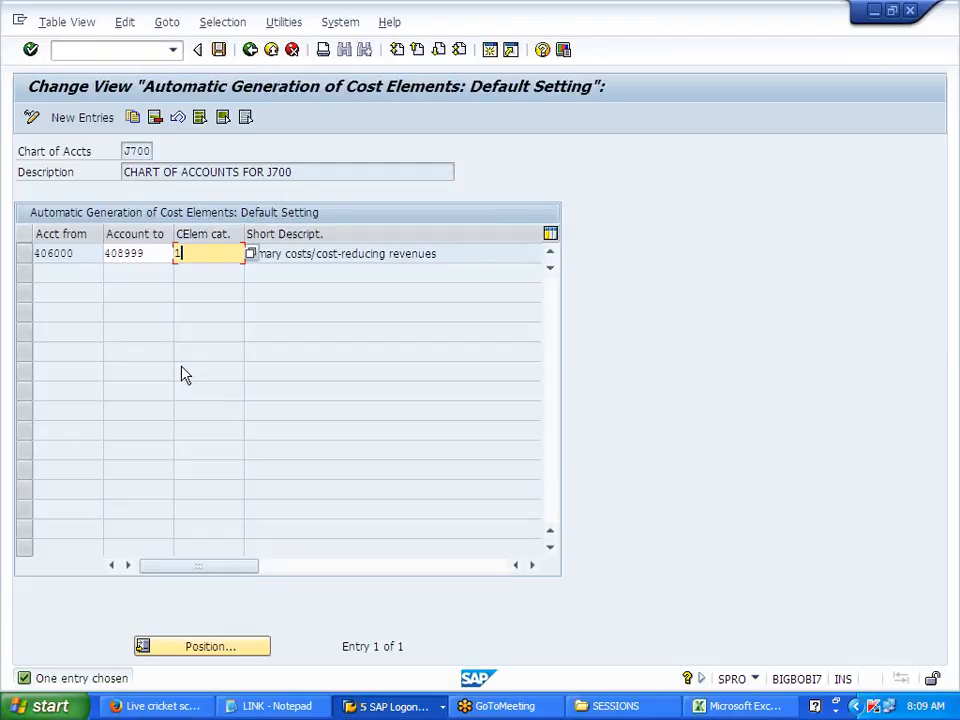
left_click(251, 51)
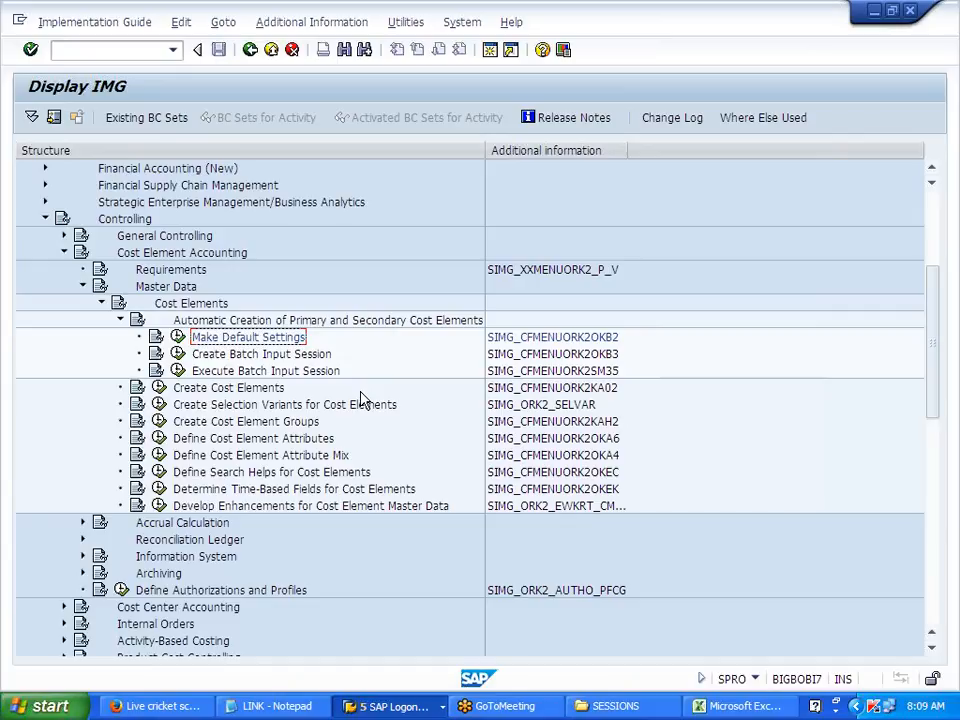
key("alt+Tab")
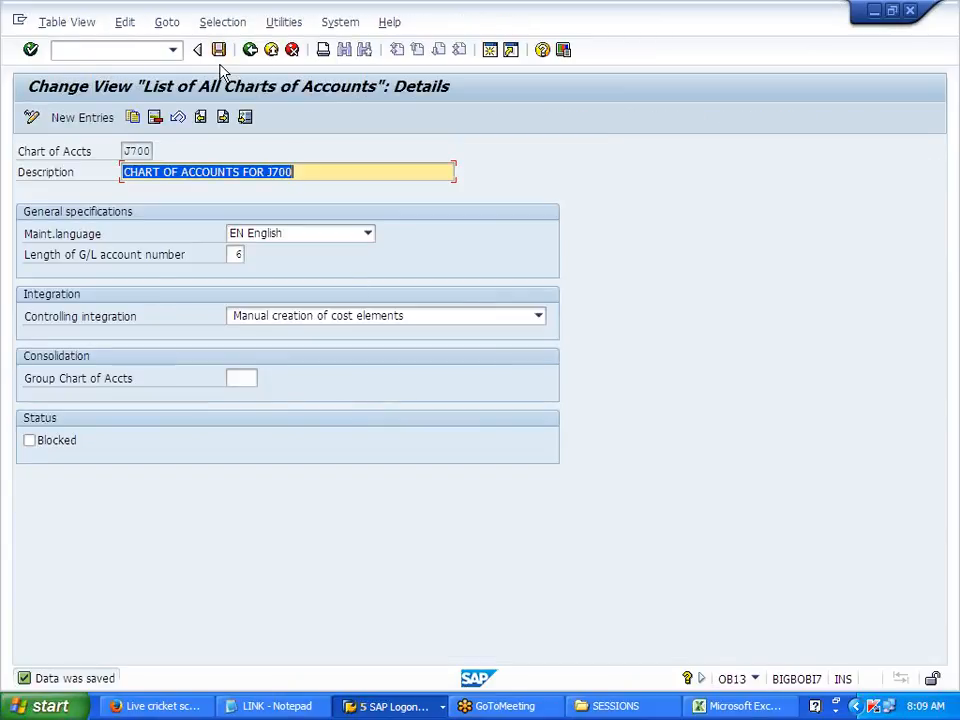
left_click(251, 50)
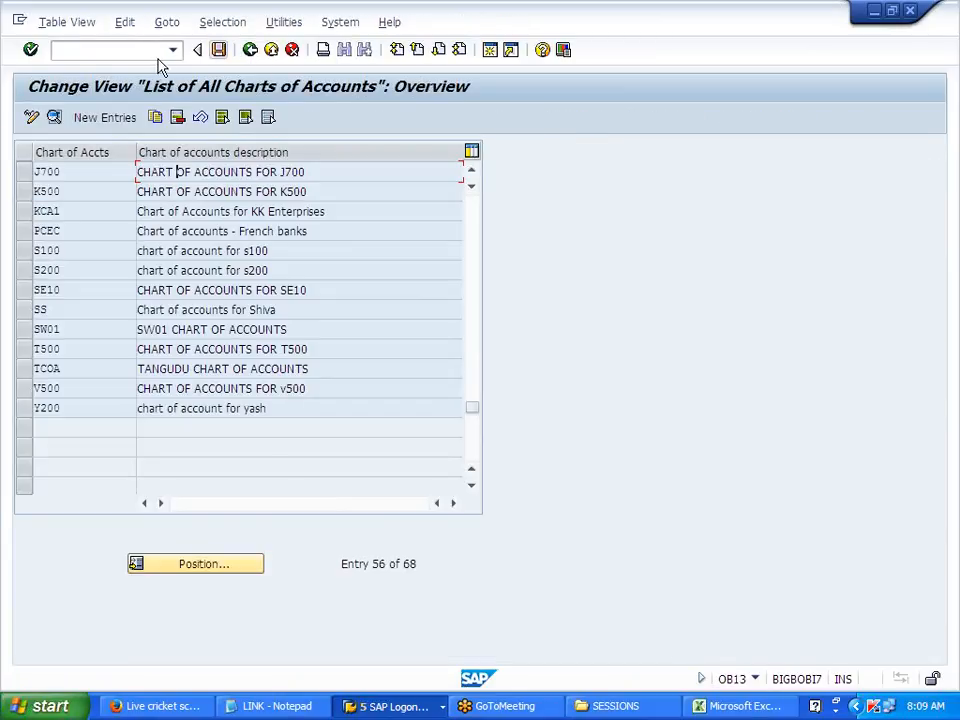
left_click(251, 50)
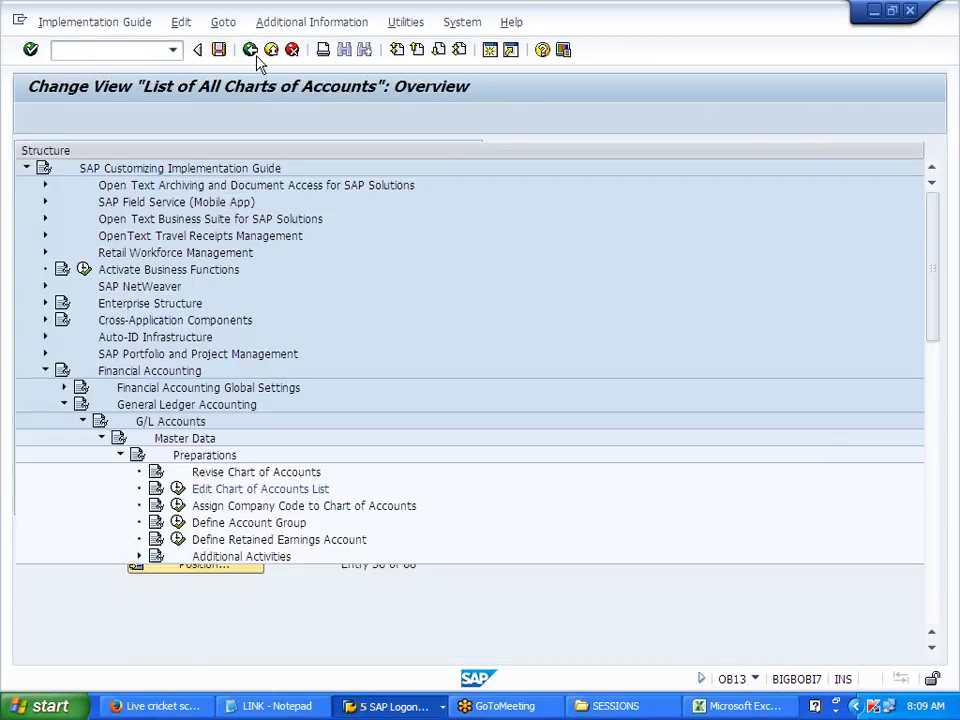
Reopen Edit Chart of Accounts List, check the controlling integration in the J700 details, and go back to the IMG
left_click(393, 706)
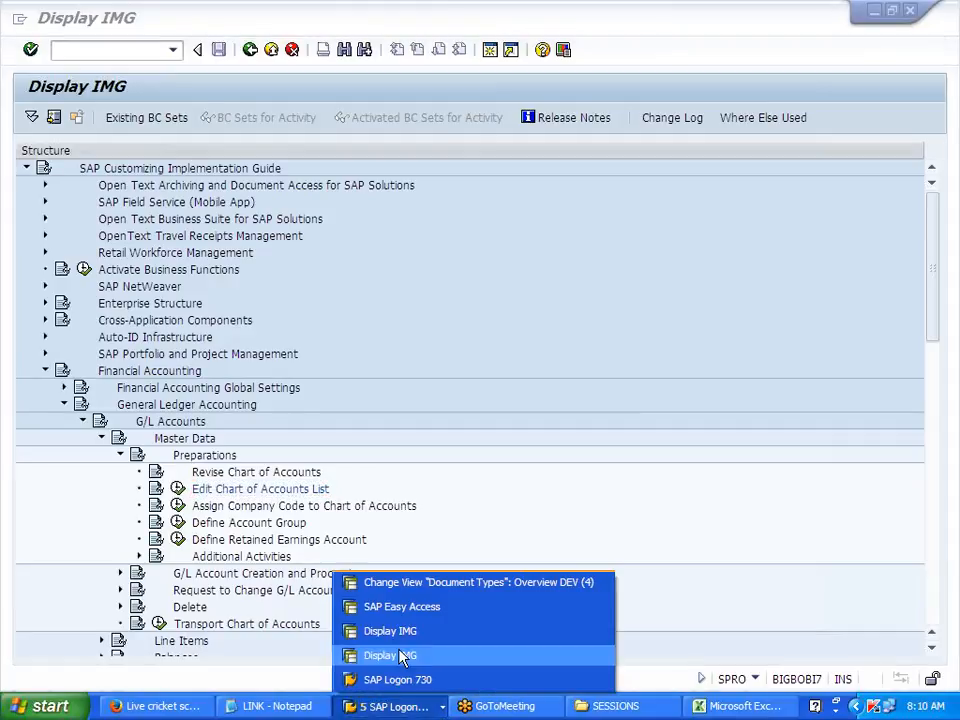
left_click(182, 490)
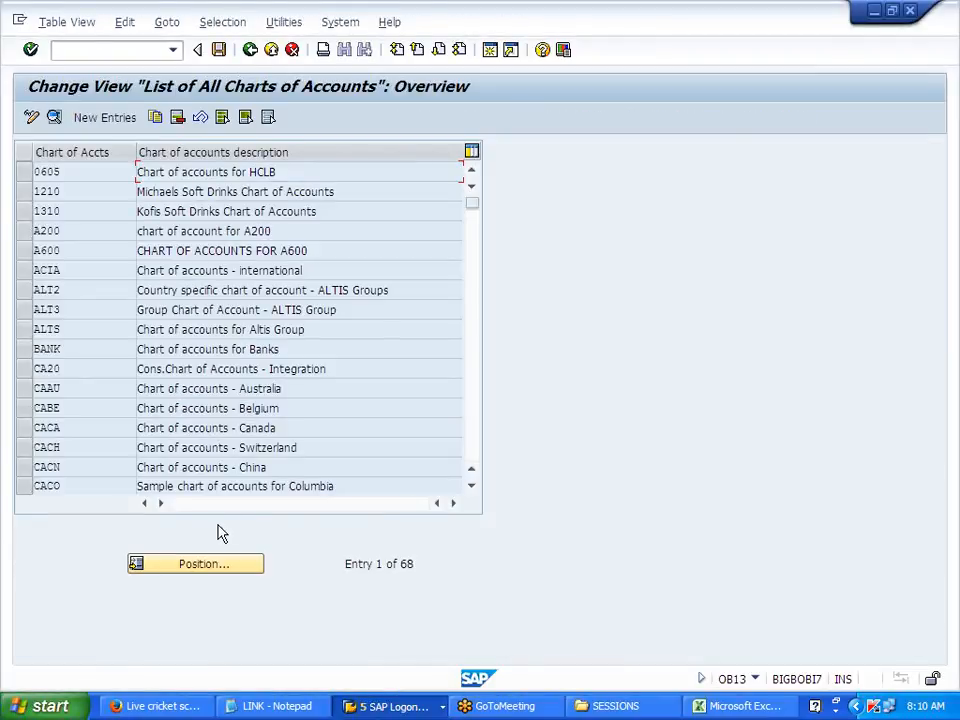
left_click(214, 566)
type("J700")
key("Return")
double_click(118, 178)
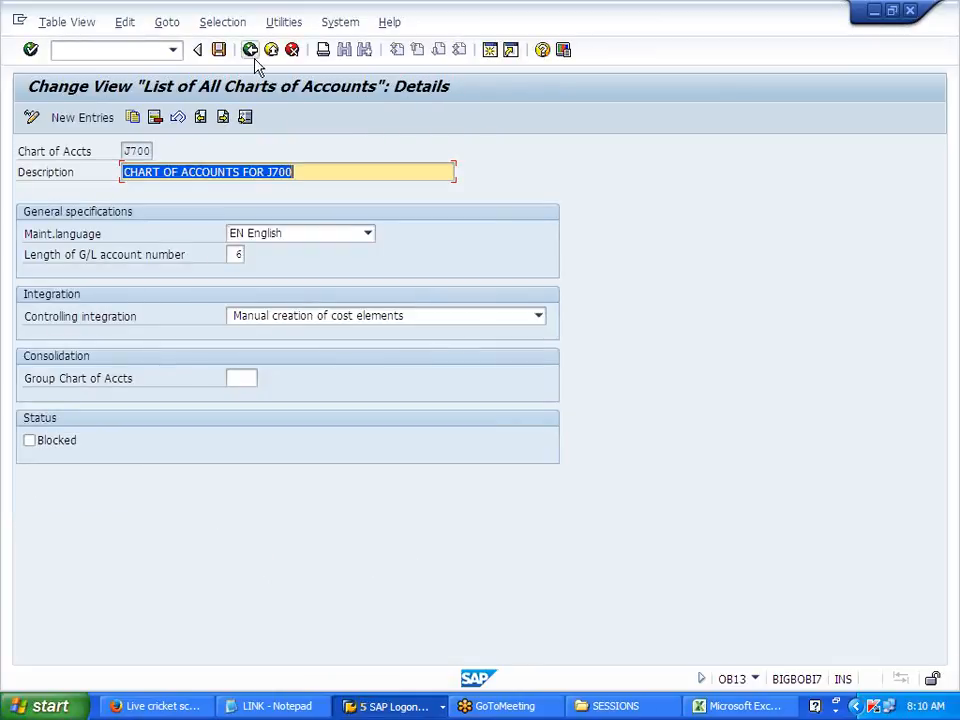
left_click(250, 56)
left_click(250, 56)
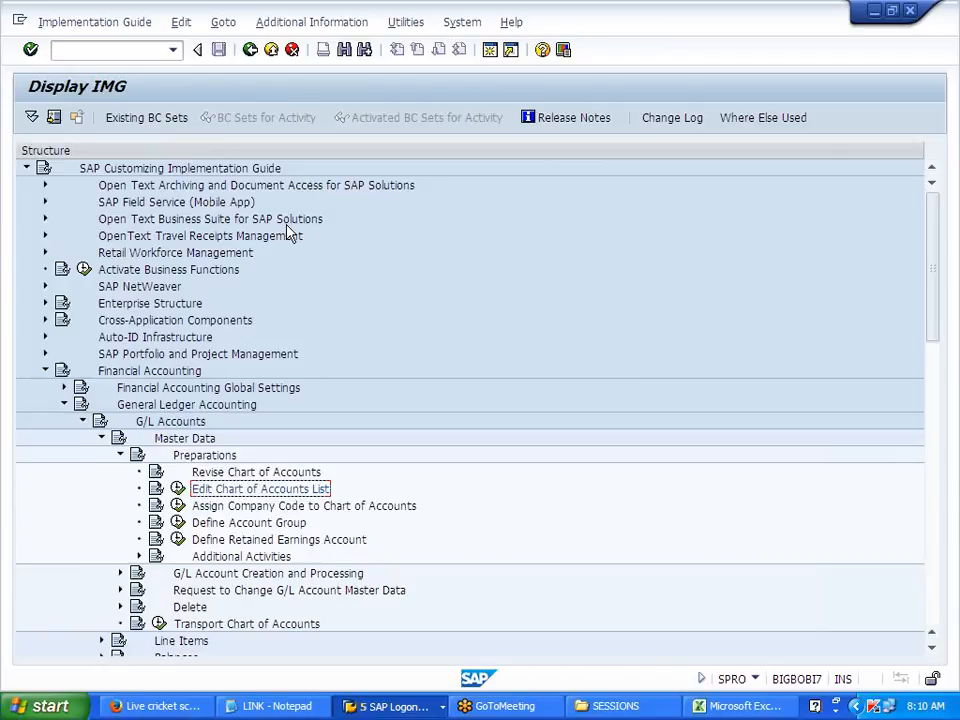
Switch to the SAP session showing the document types and open central G/L account maintenance (FS00) there
key("alt+Tab")
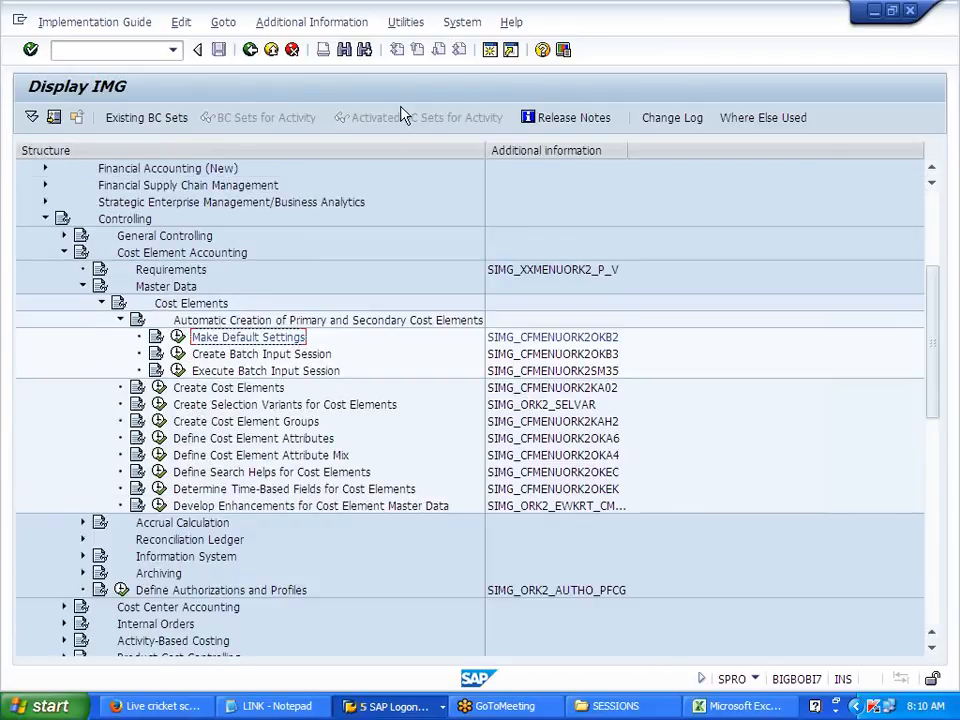
left_click(390, 706)
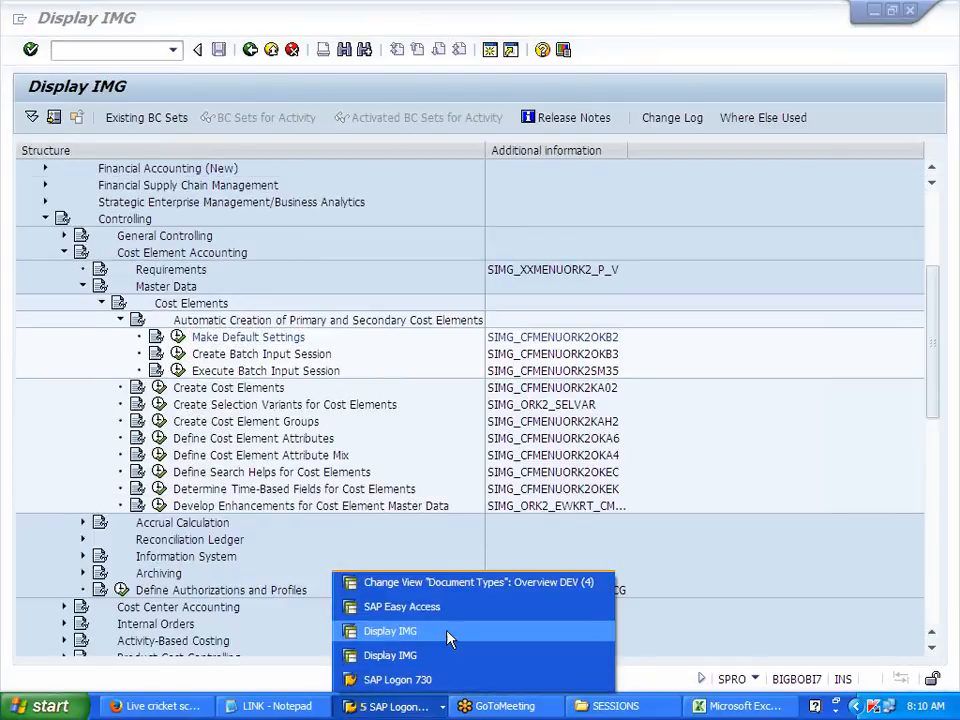
left_click(465, 584)
left_click(101, 50)
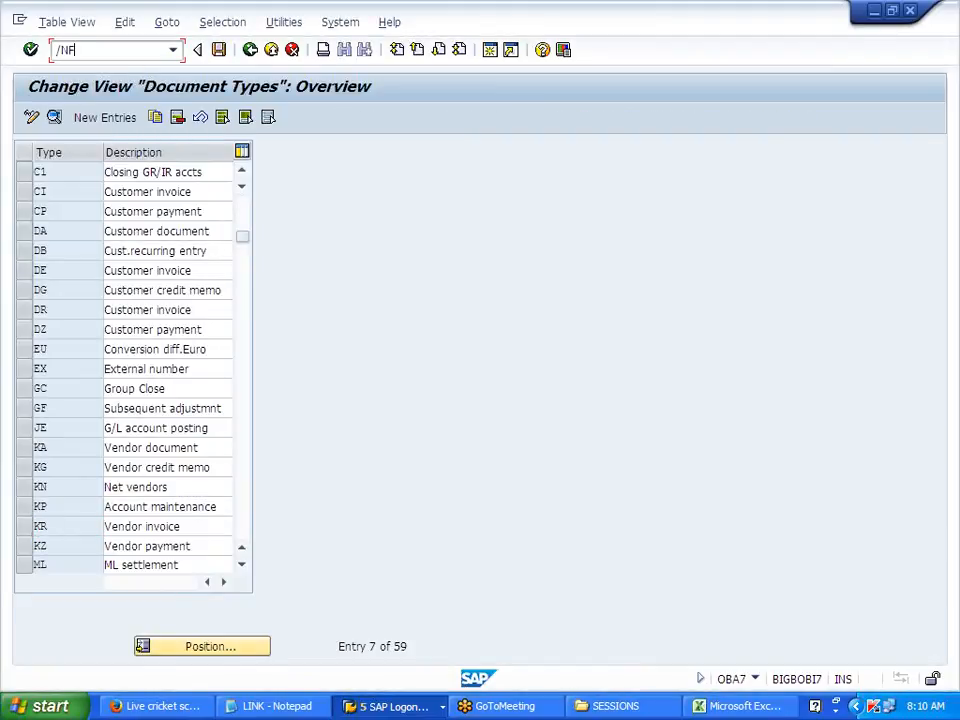
key("Return")
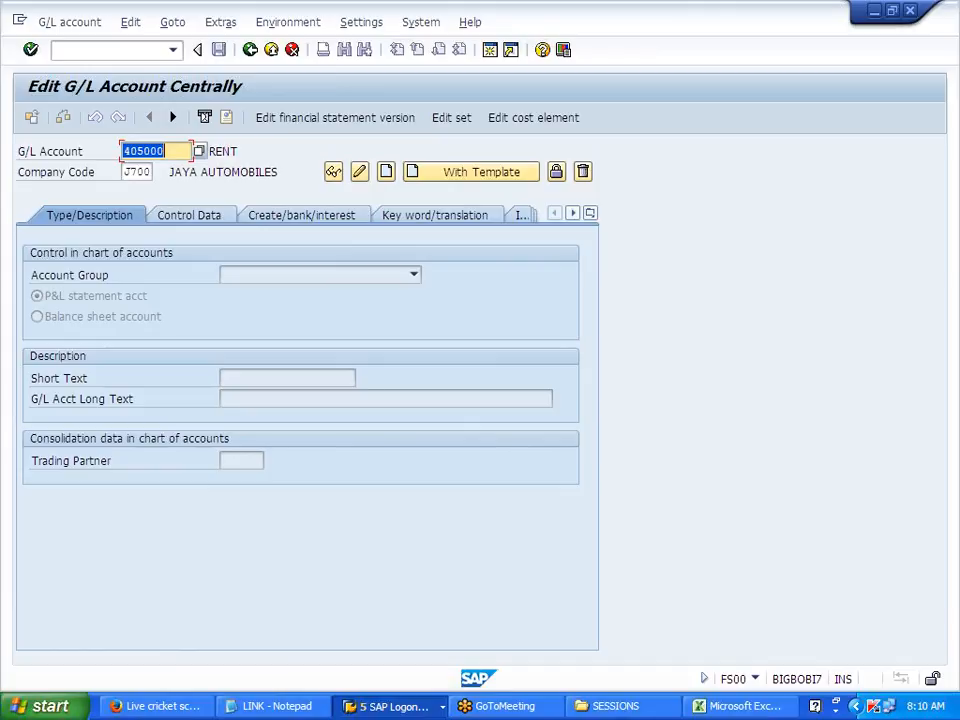
Start creating G/L account 406003 in company code J700 without a template, cancelling the reference account dialog
left_click(185, 150)
key("BackSpace")
key("BackSpace")
key("BackSpace")
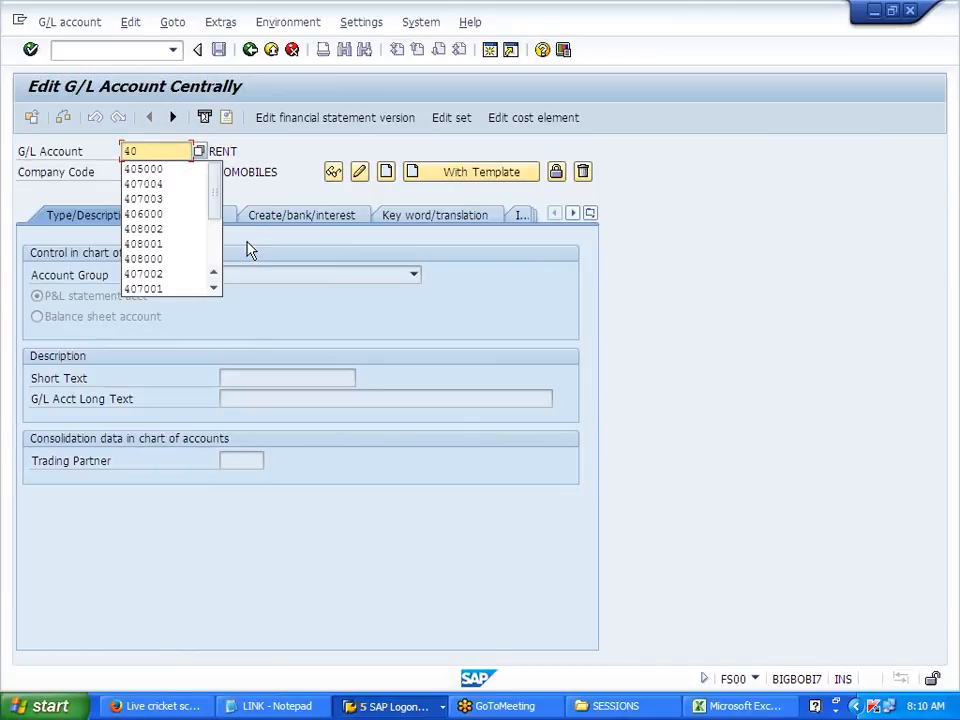
type("6003")
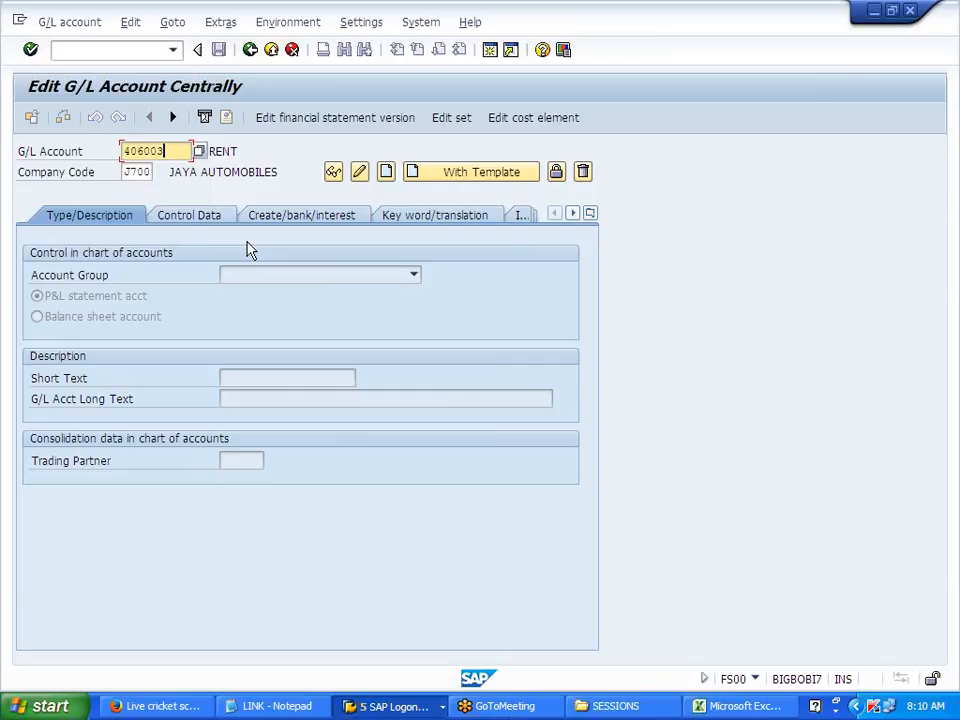
left_click(421, 180)
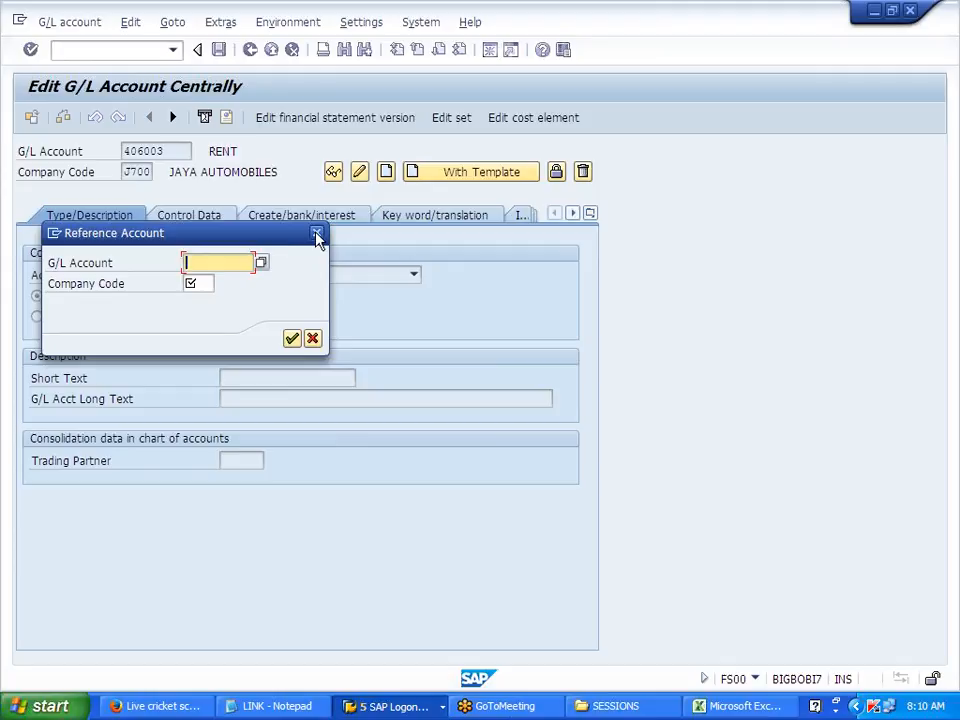
left_click(312, 338)
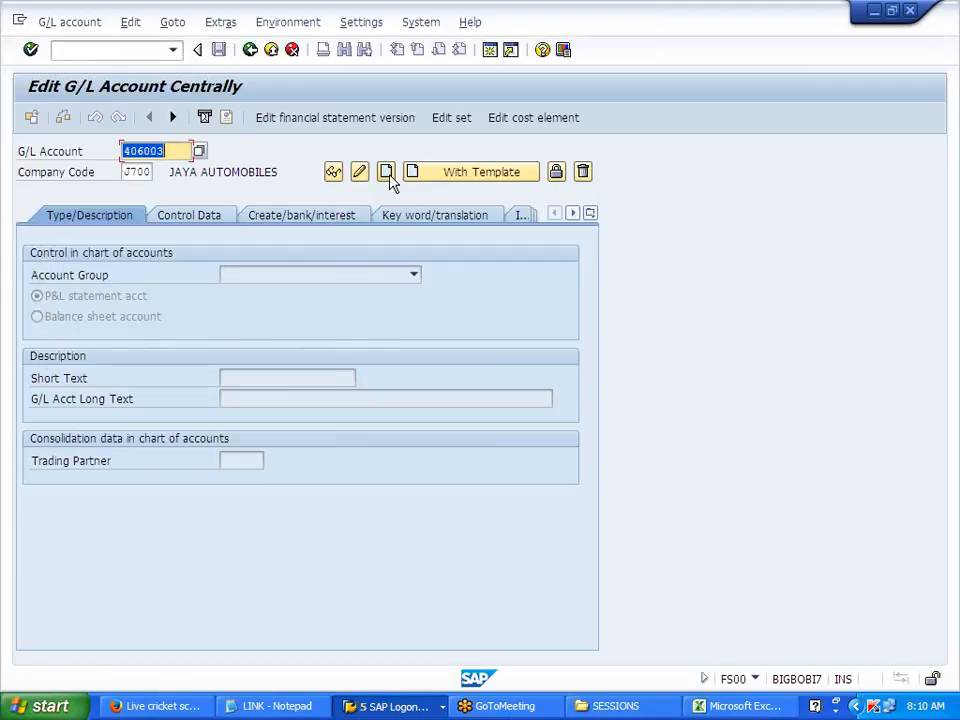
left_click(387, 173)
Assign account 406003 to account group EXPS EXPENSE and enter the short text COTTON
left_click(414, 278)
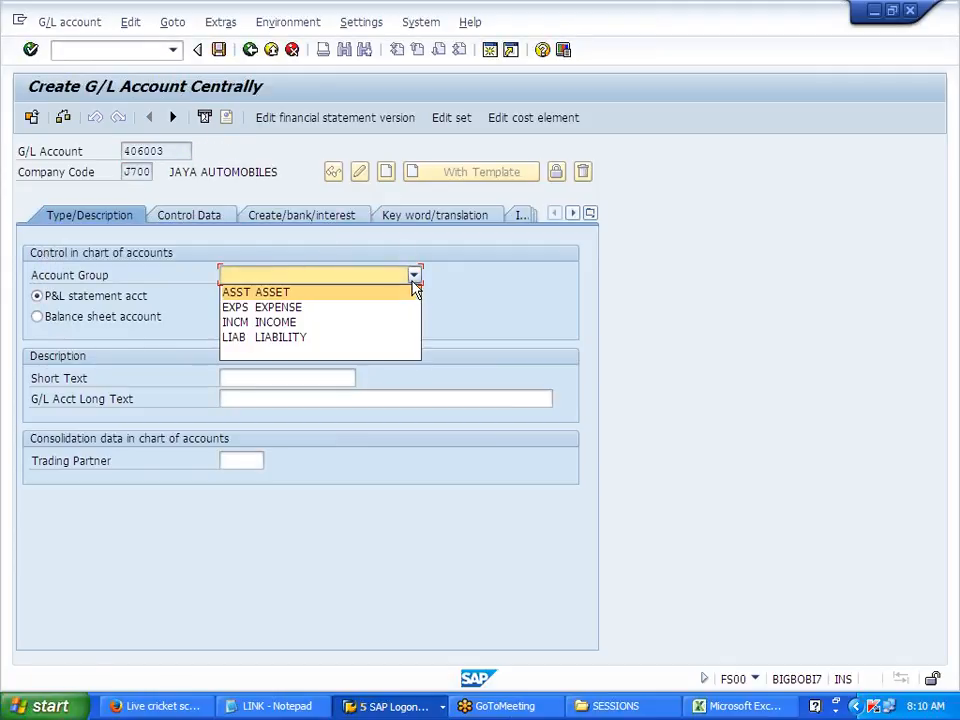
left_click(300, 310)
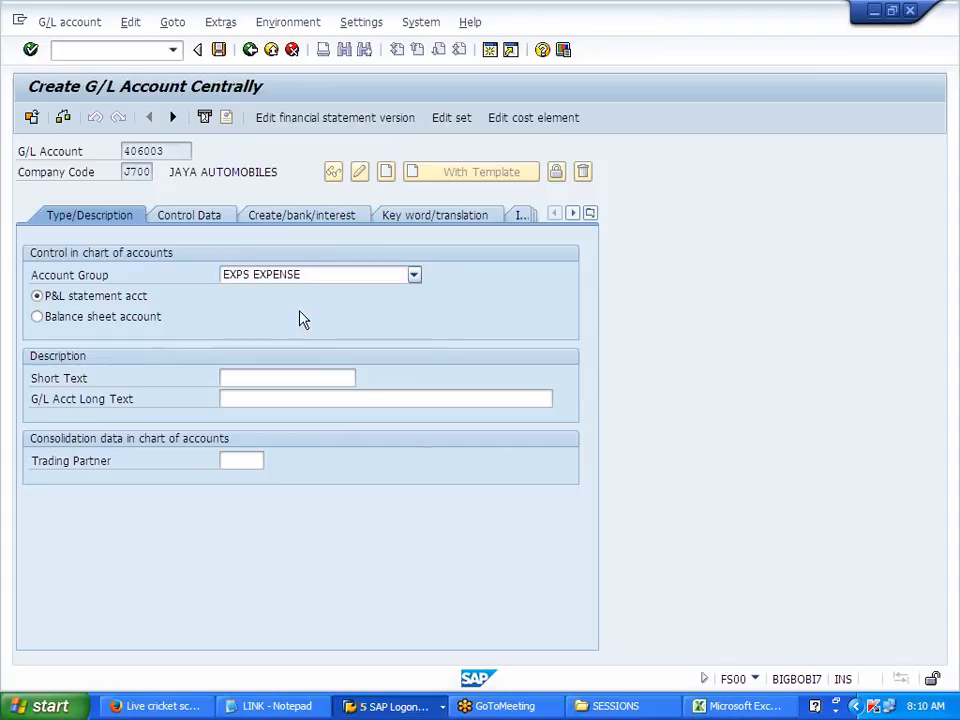
left_click(280, 378)
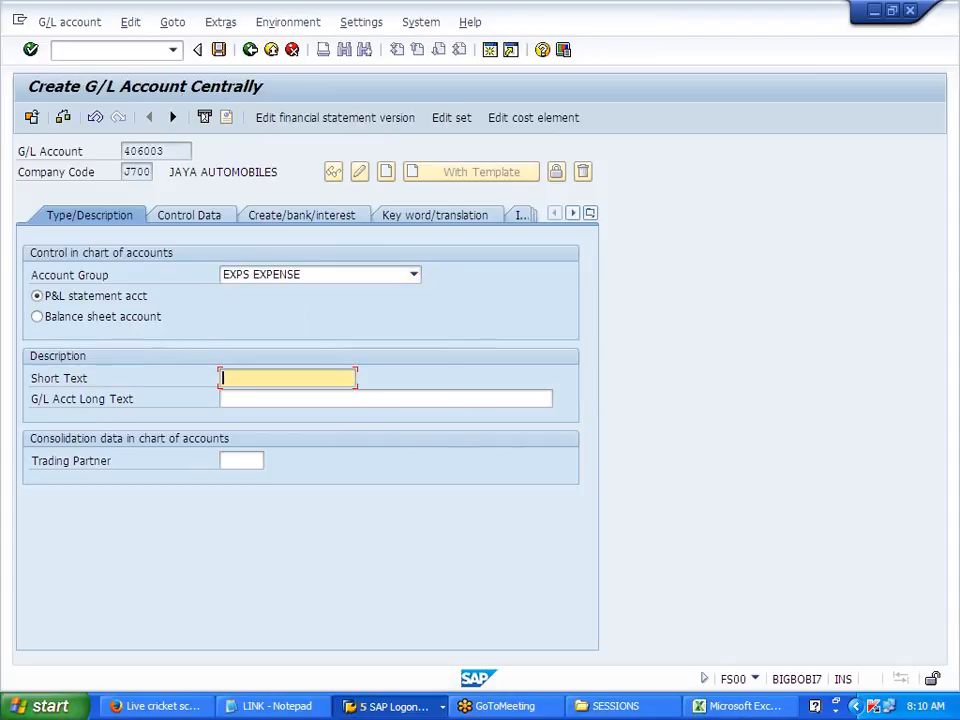
type("COTTON")
In the control data of account 406003, enable line item display and fill in the sort key
left_click(191, 218)
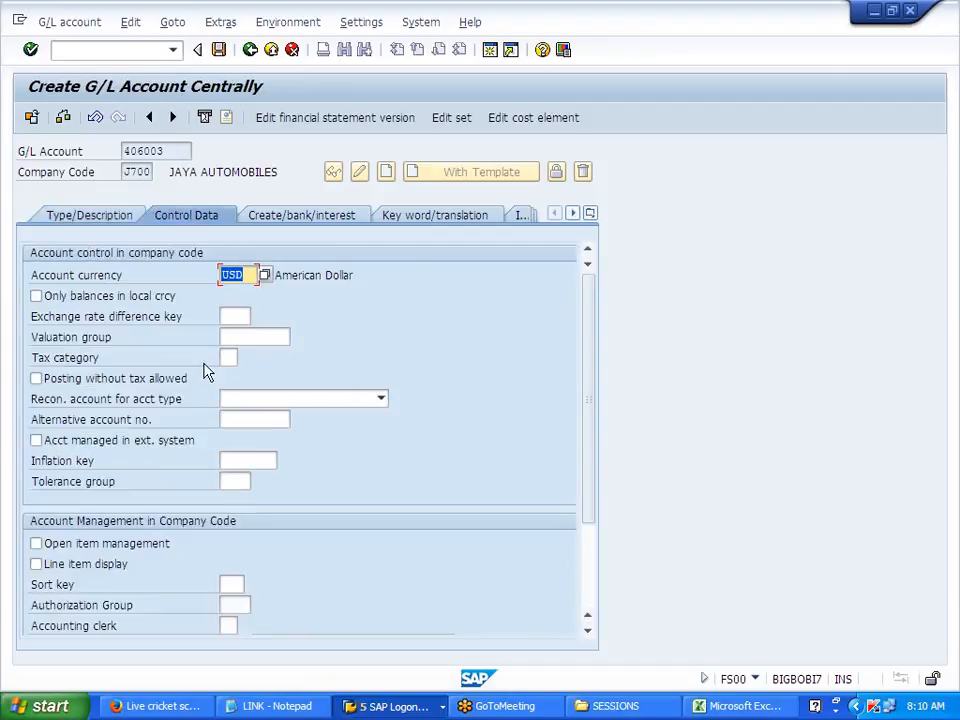
left_click(128, 565)
left_click(231, 585)
key("space")
left_click(232, 605)
Set the field status group of account 406003 to G004
left_click(321, 222)
left_click(252, 276)
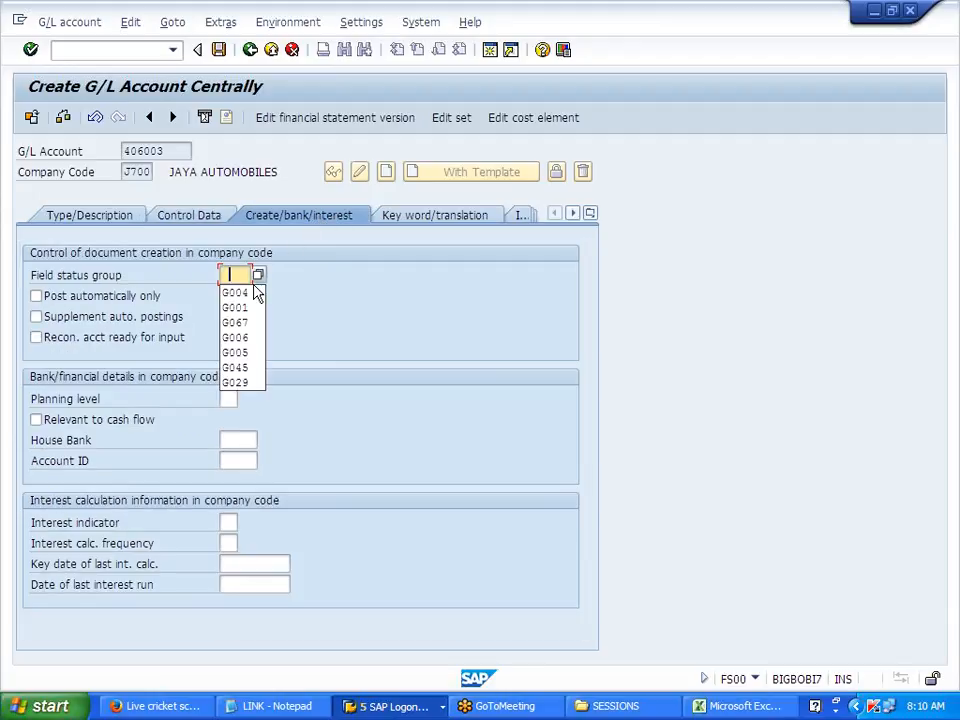
left_click(249, 296)
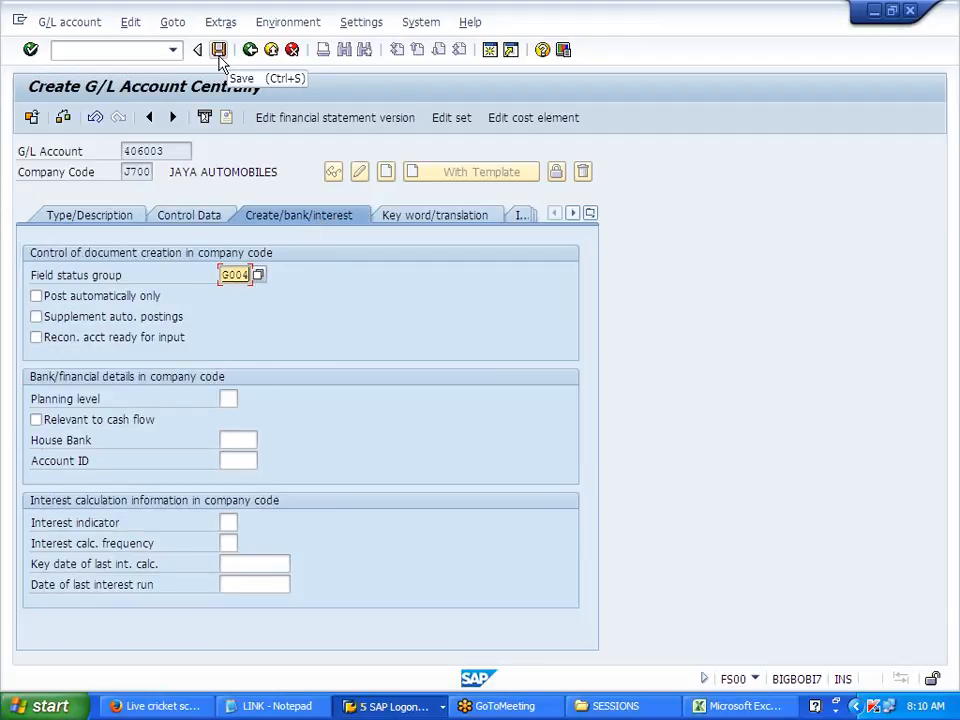
Save the new G/L account 406003 in company code J700
left_click(218, 50)
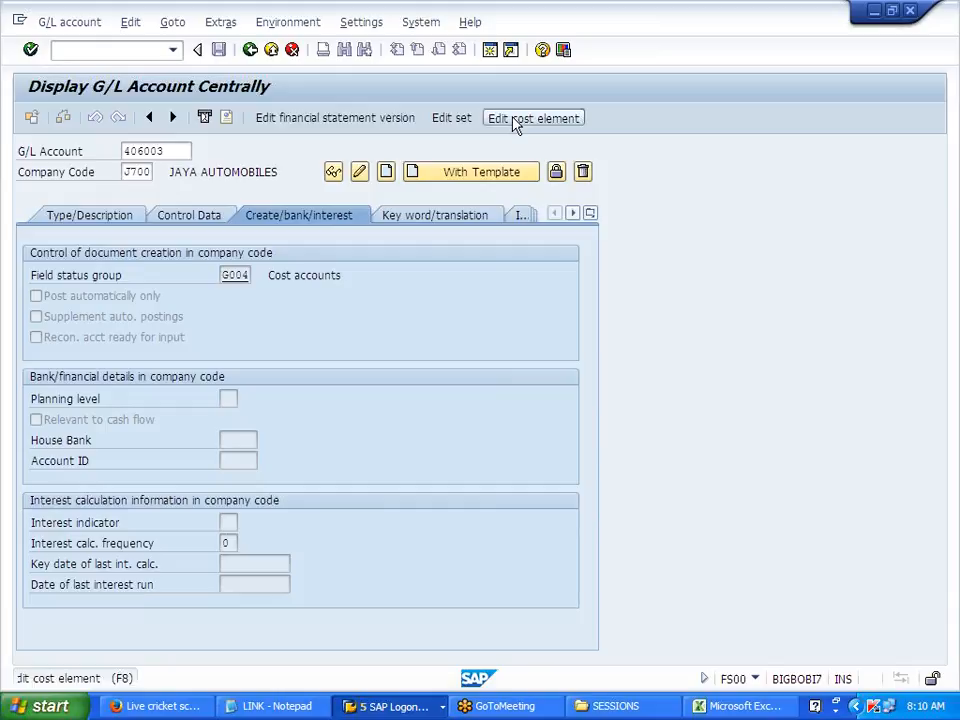
Check the cost element maintenance for account 406003 from its G/L master record, leaving the basic data without saving
left_click(529, 120)
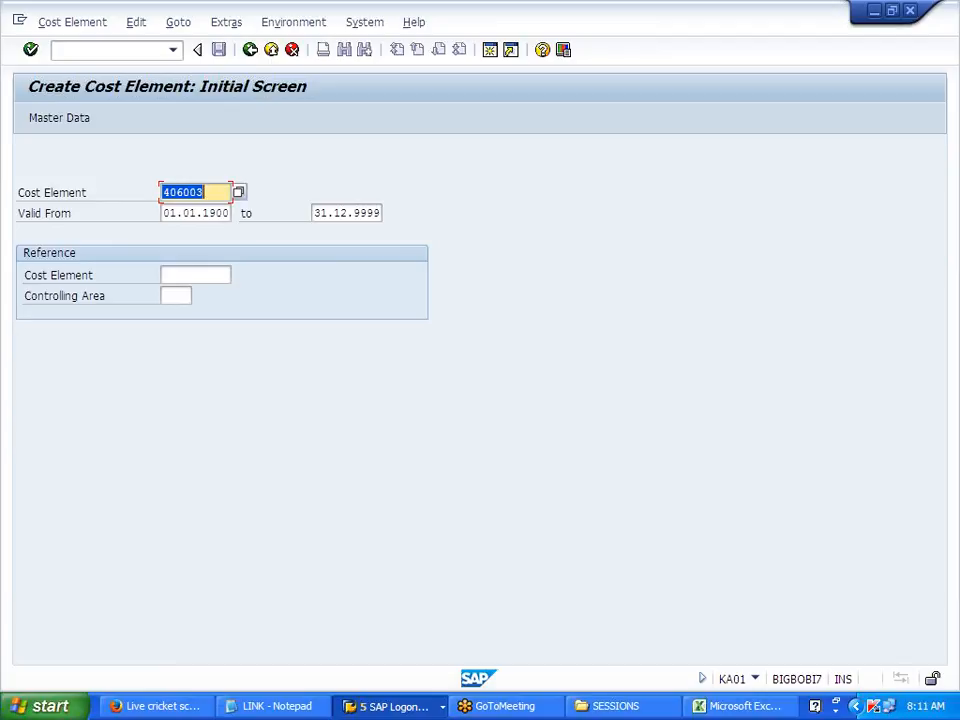
key("Return")
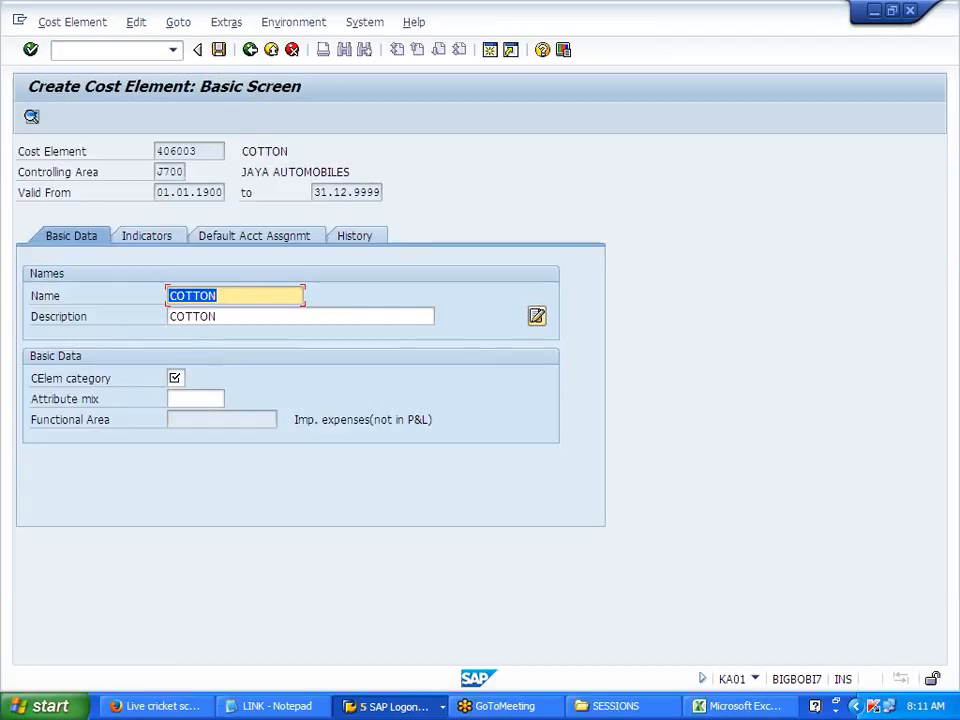
left_click(292, 50)
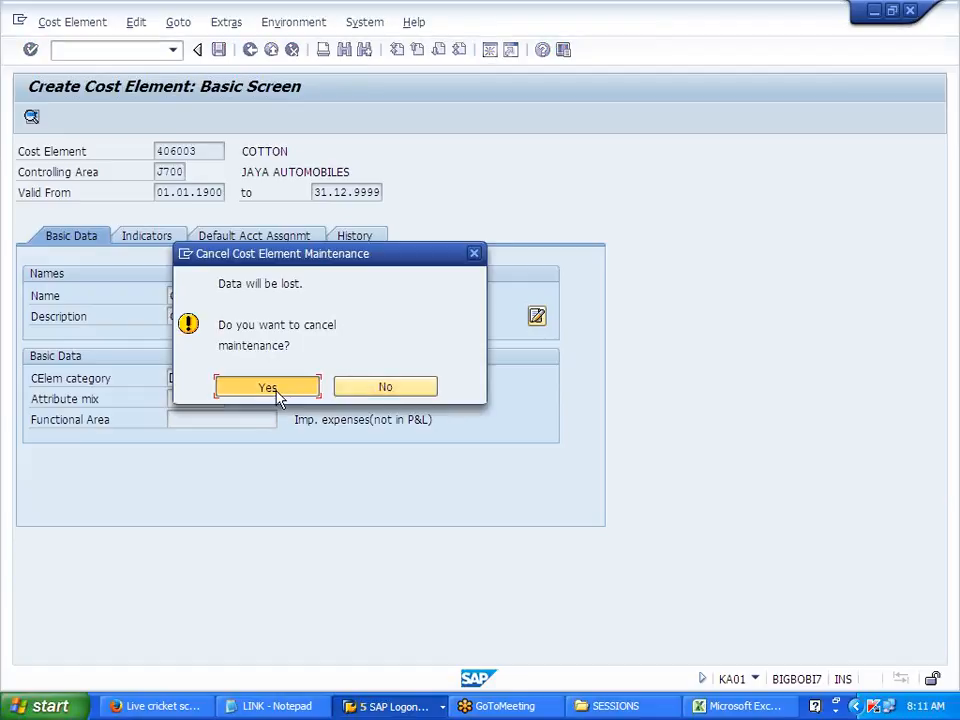
left_click(270, 387)
Return to the implementation guide and run Create Batch Input Session for the cost elements
key("F3")
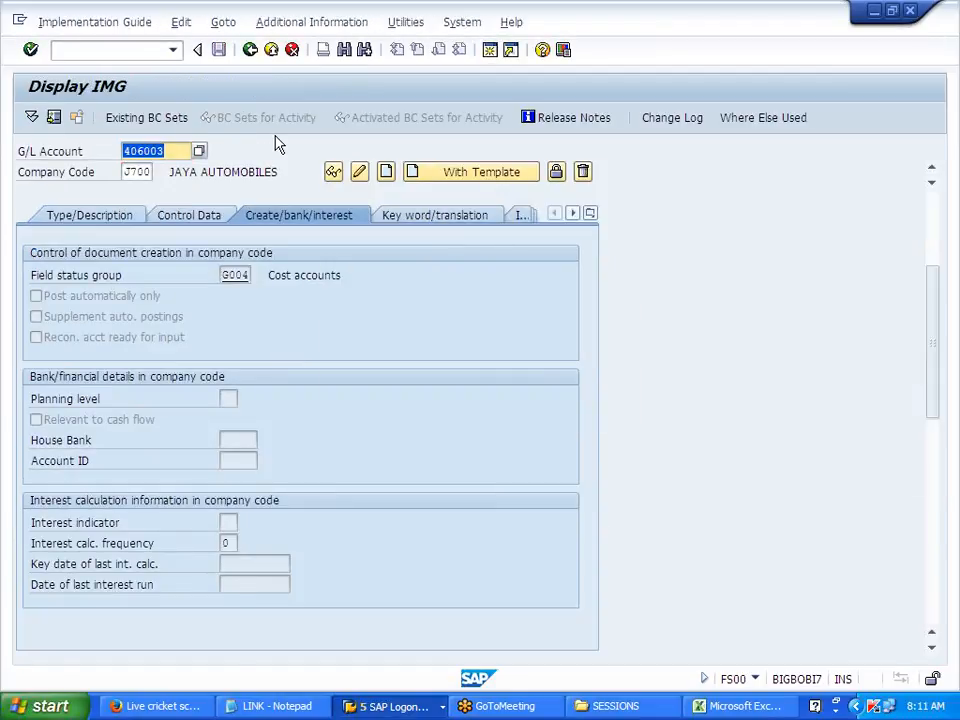
left_click(178, 352)
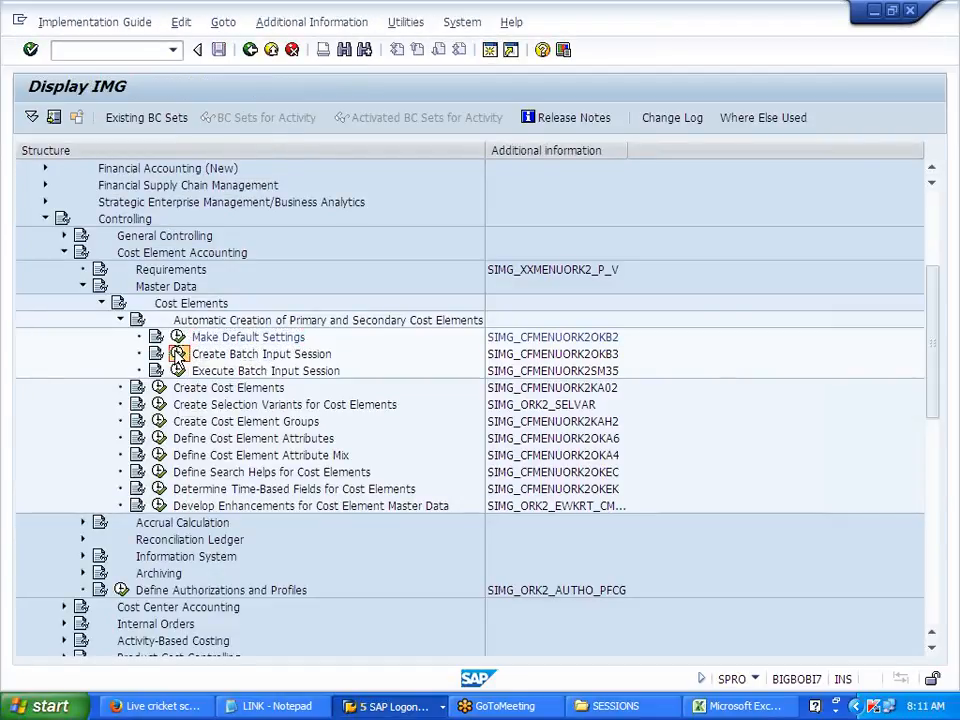
left_click(31, 117)
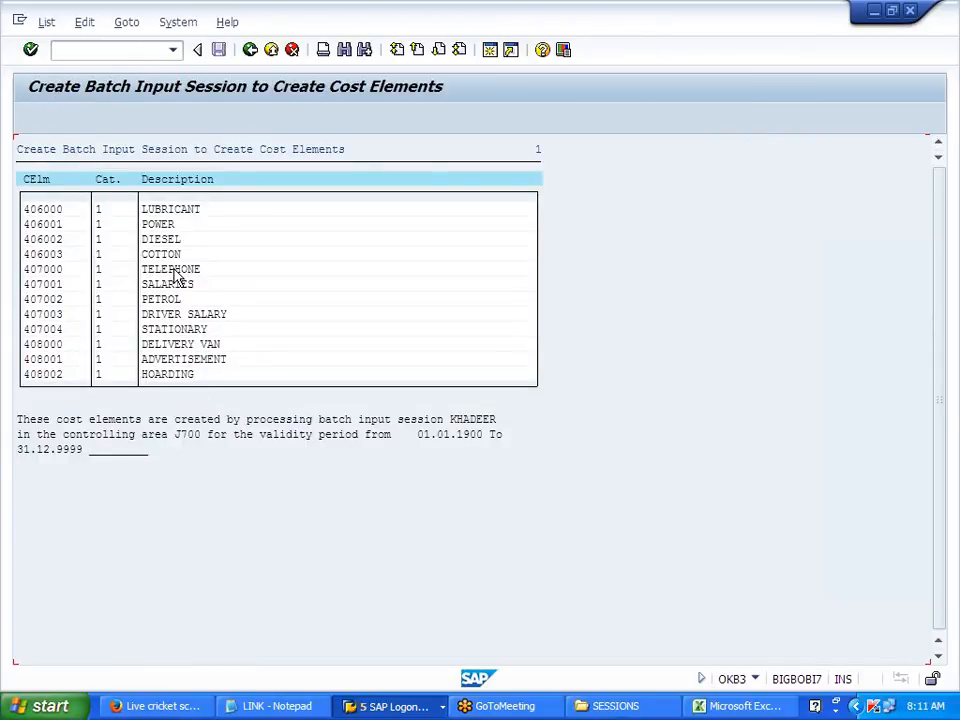
Copy the 406003 COTTON line from the cost element list and return to the implementation guide
left_click_drag(28, 258, 216, 266)
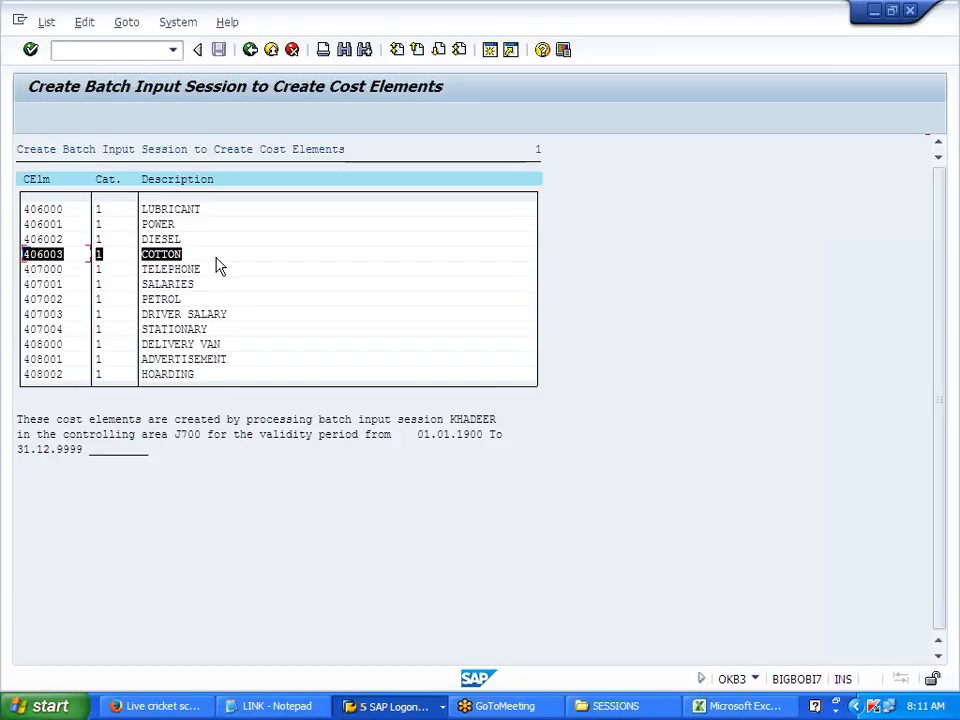
key("ctrl+c")
left_click(252, 55)
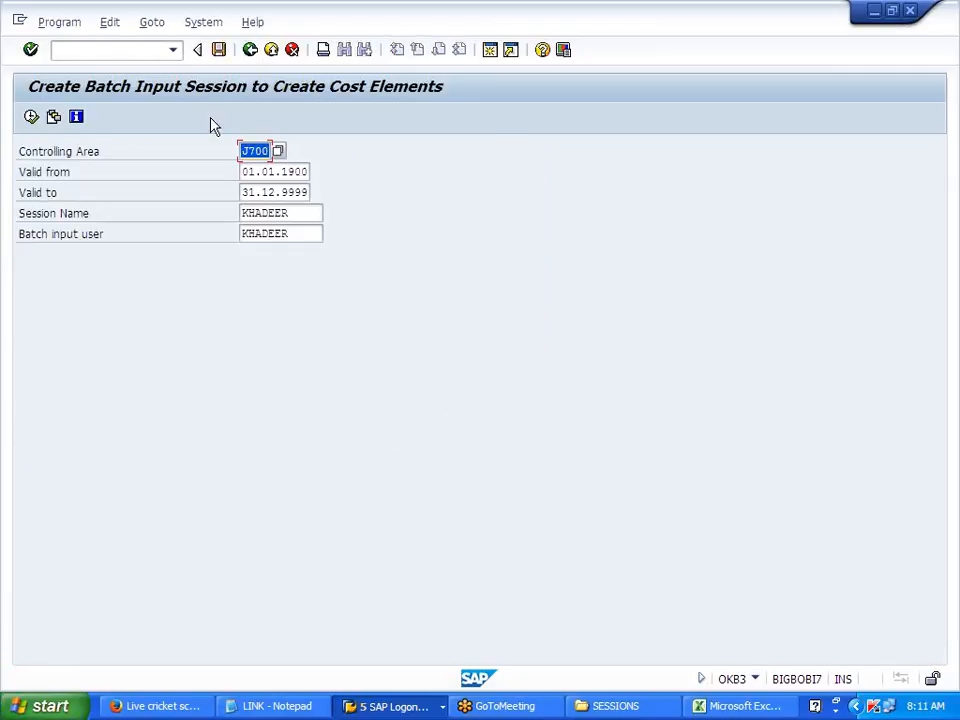
left_click(254, 56)
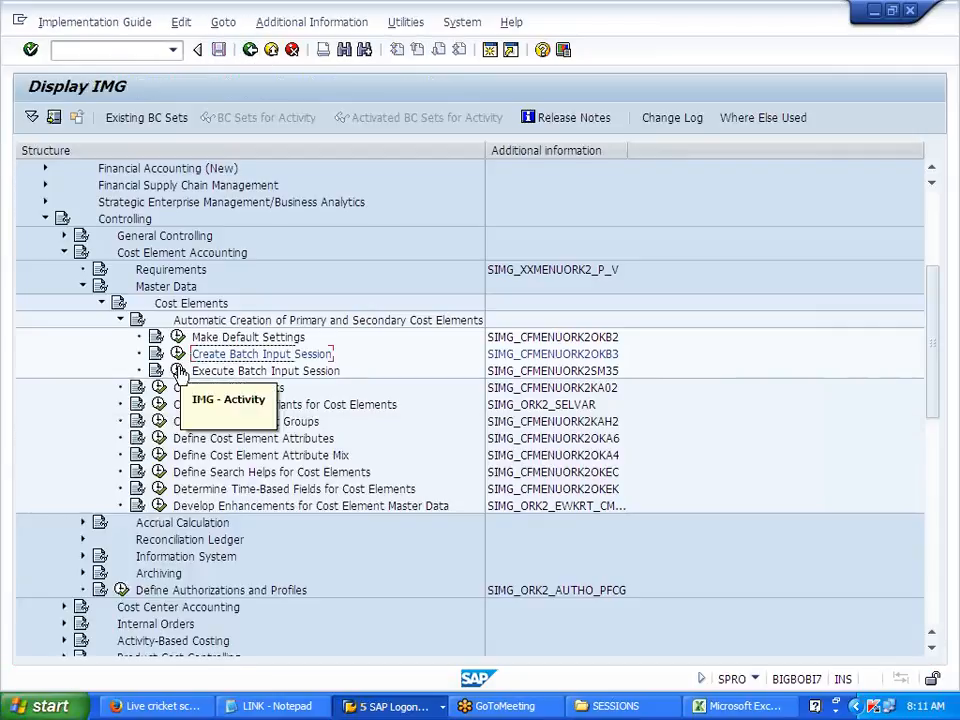
Look at the newest entry in the Execute Batch Input Session overview and leave it without processing
left_click(178, 372)
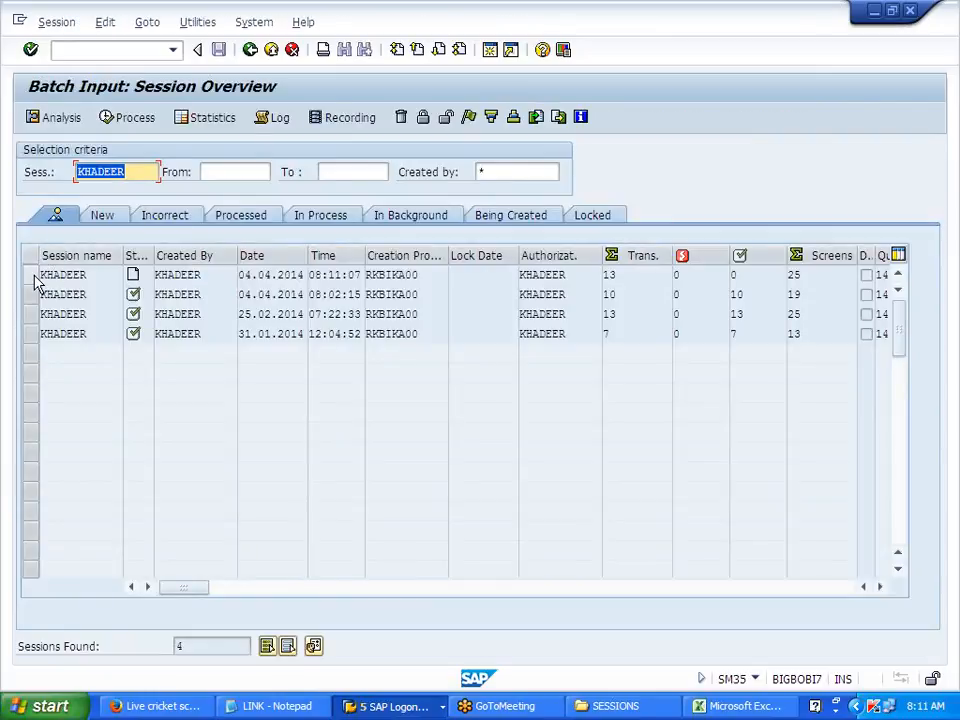
left_click(40, 275)
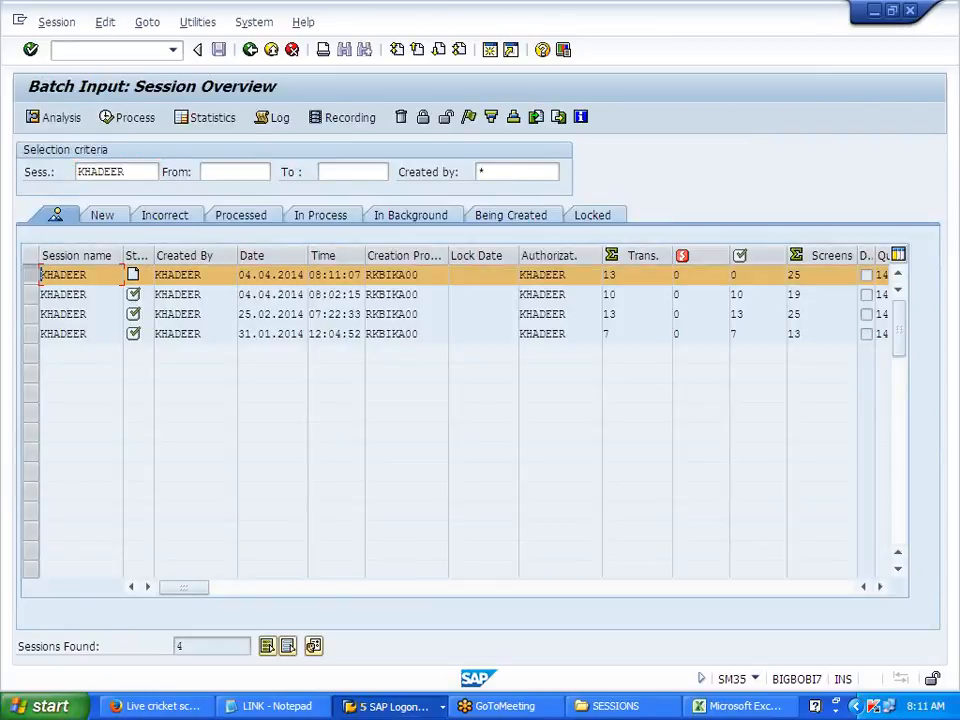
left_click(33, 277)
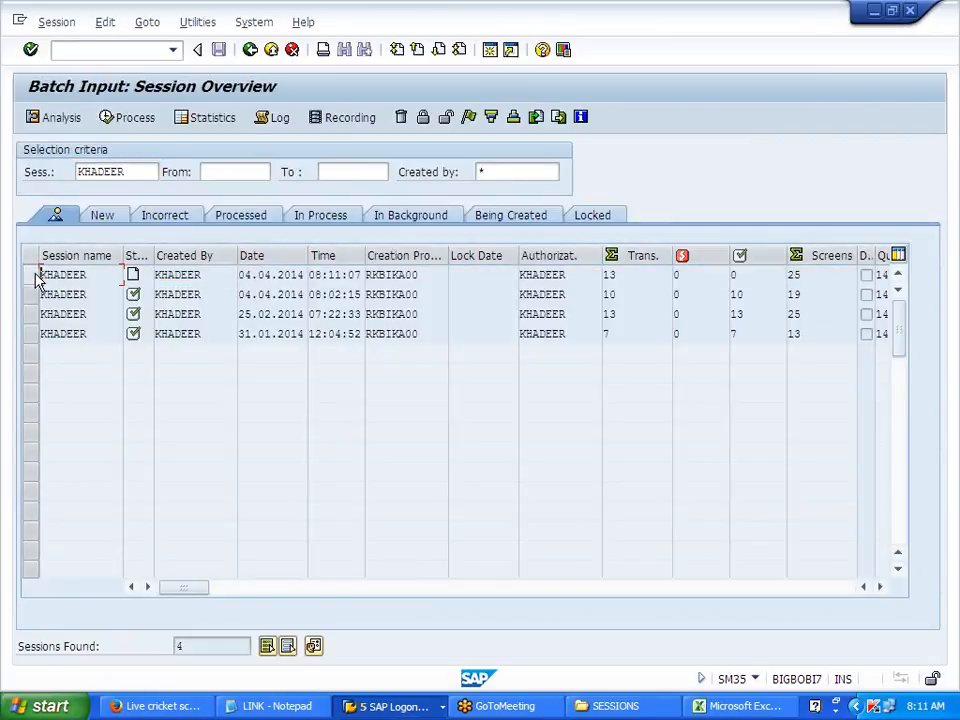
left_click(292, 50)
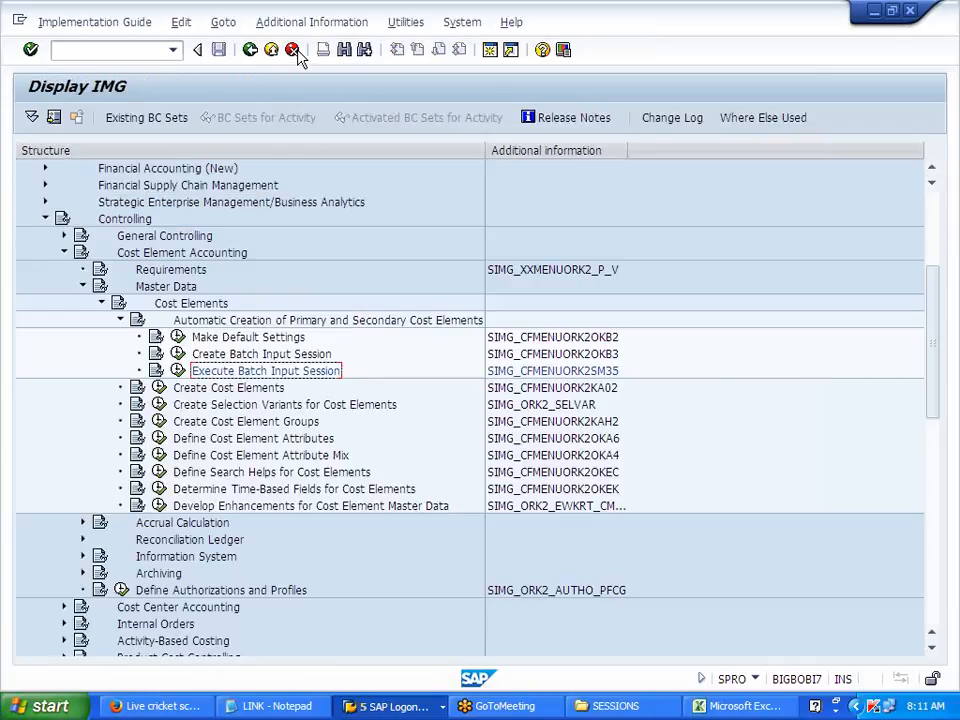
Create the cost element for G/L account 406003 with cost element category 1 and save it
left_click(294, 50)
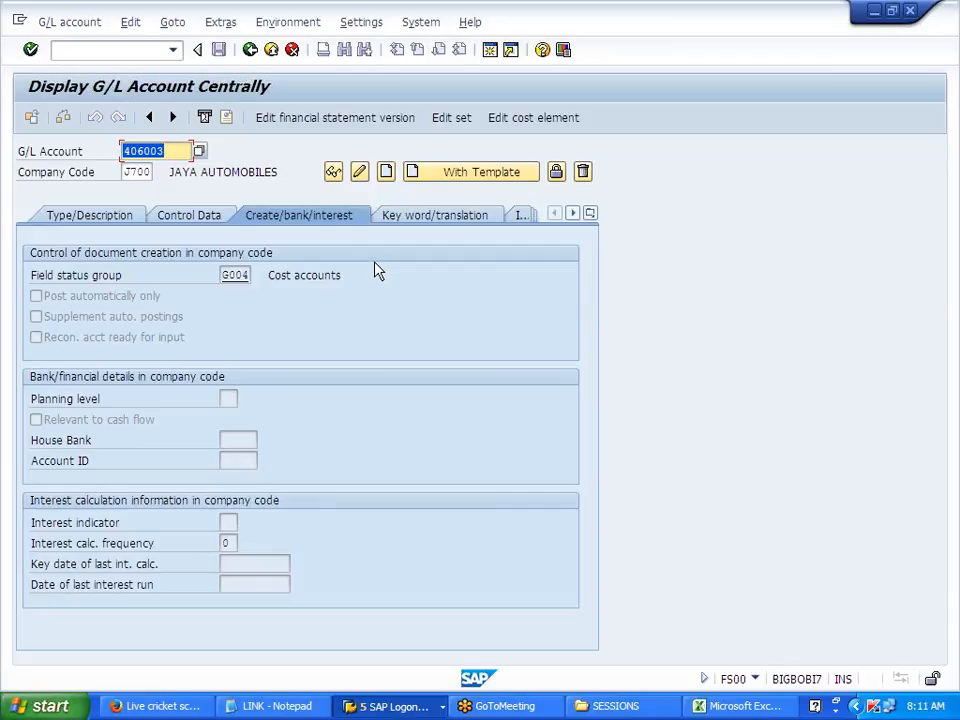
left_click(510, 119)
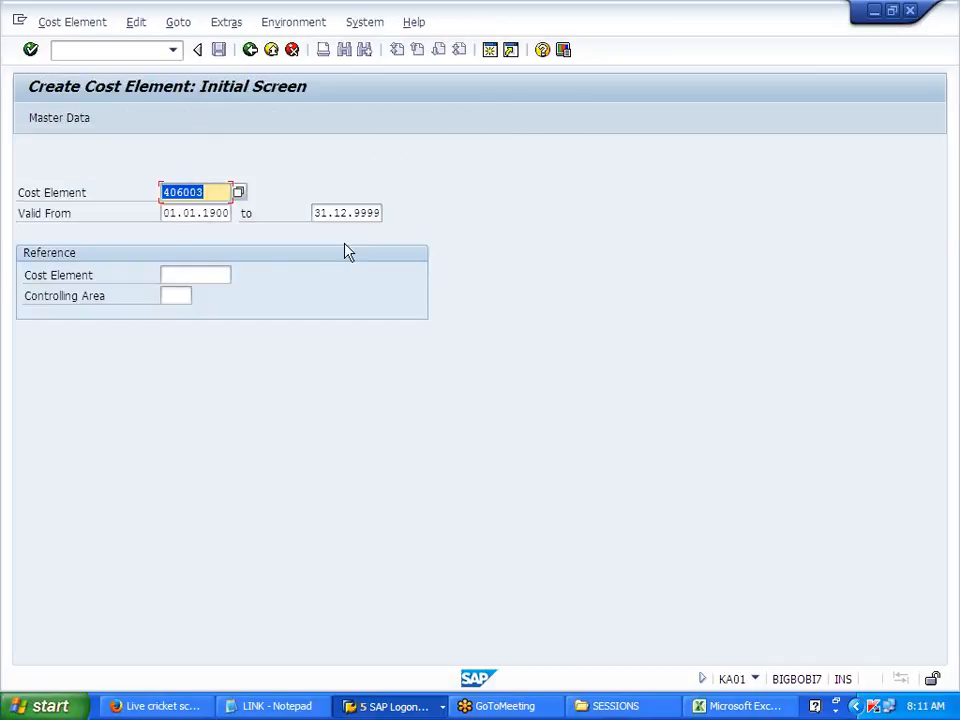
key("Return")
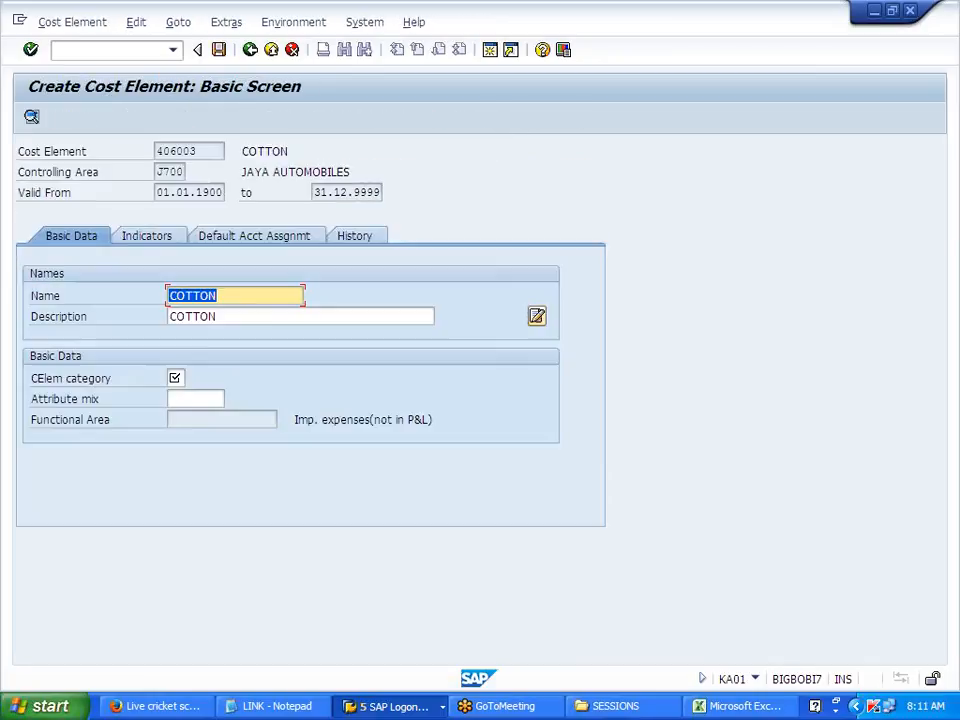
left_click(178, 379)
type("1")
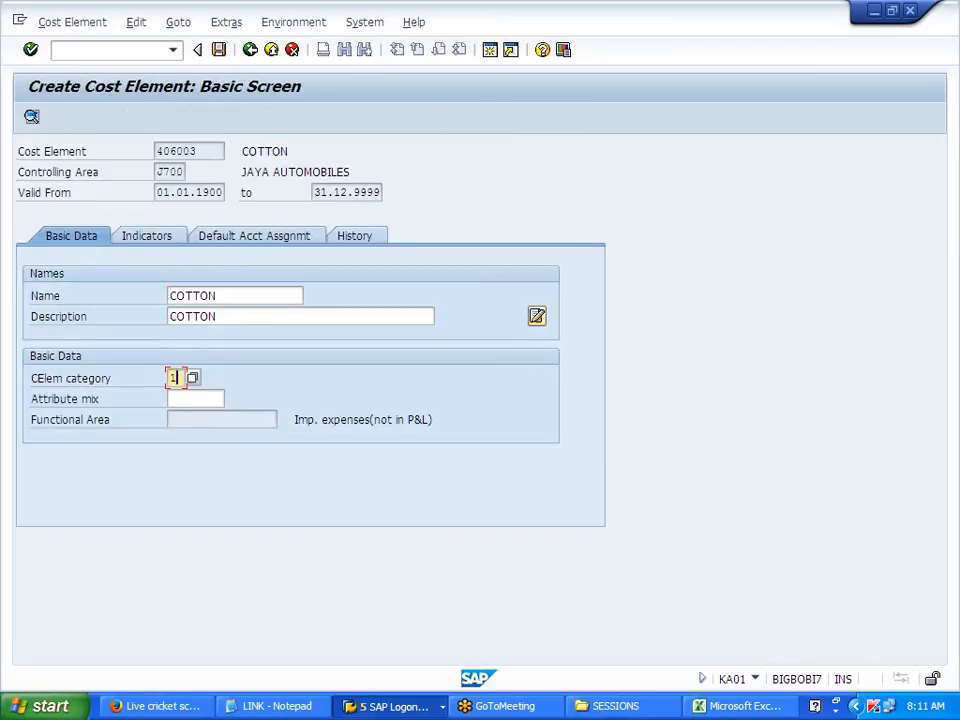
left_click(219, 50)
left_click(249, 49)
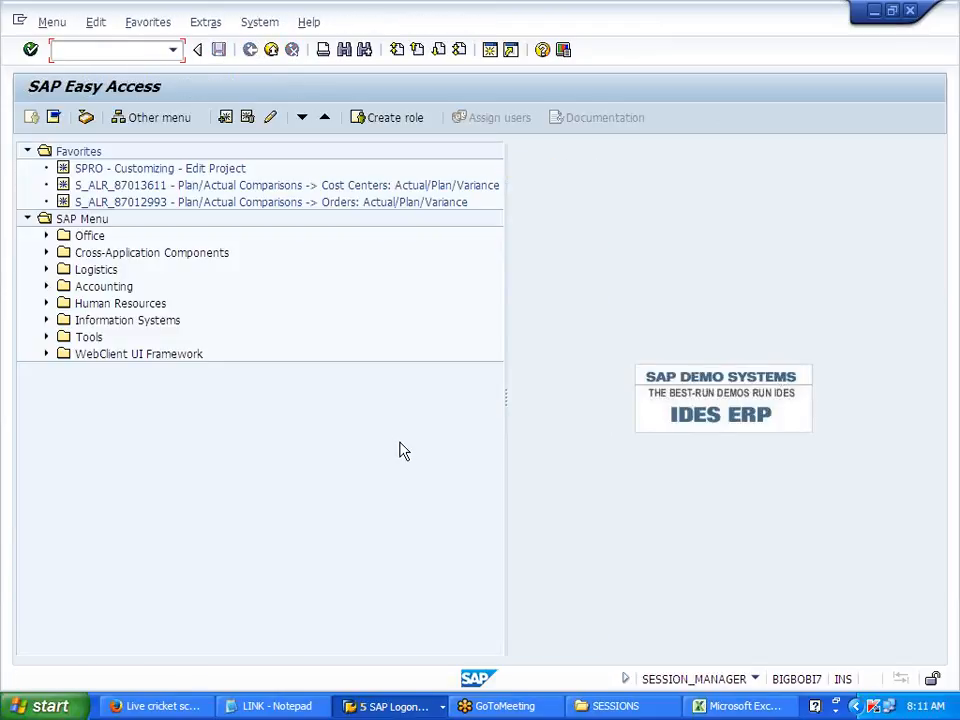
Switch to the Excel notes and enter COST ELEMENT HIERARCHY in cell E69 of the CONTROLLING sheet
left_click(700, 707)
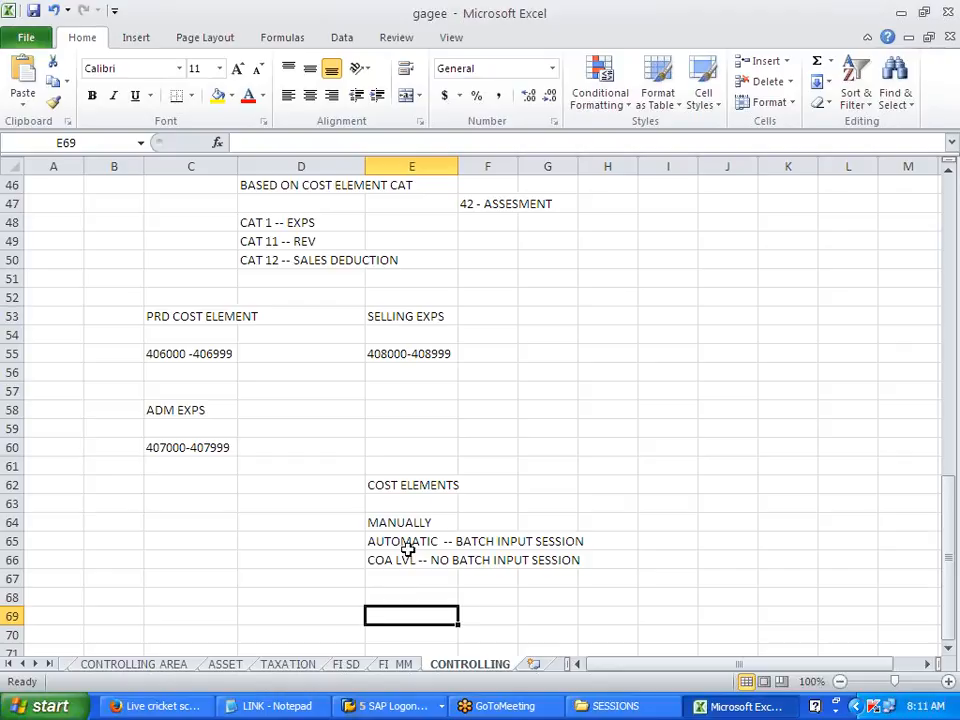
scroll(467, 601, "down", 3)
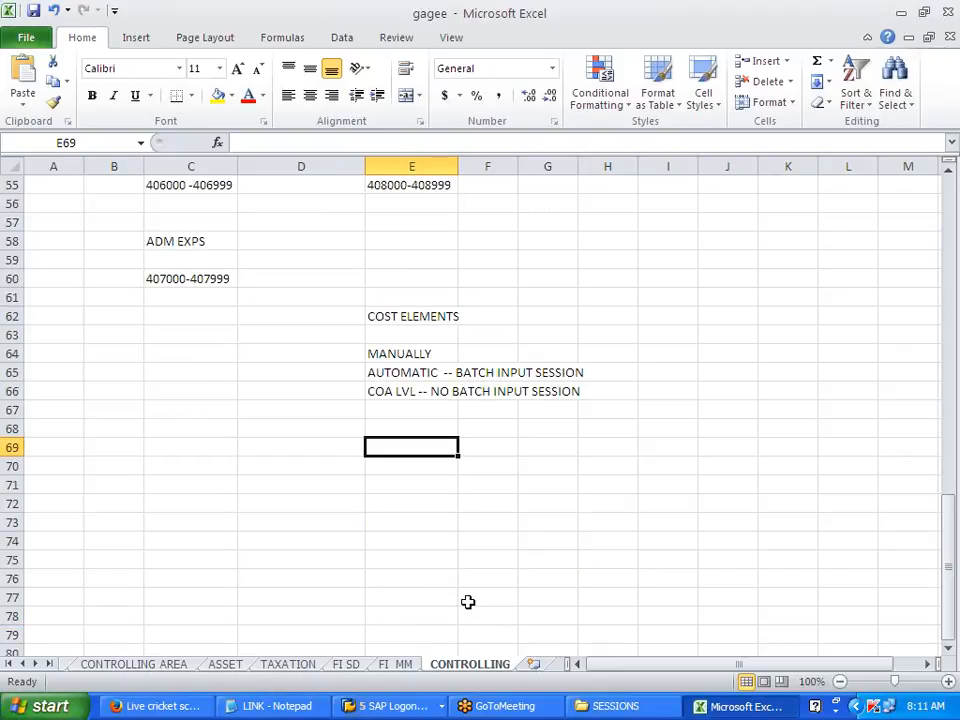
scroll(324, 561, "up", 3)
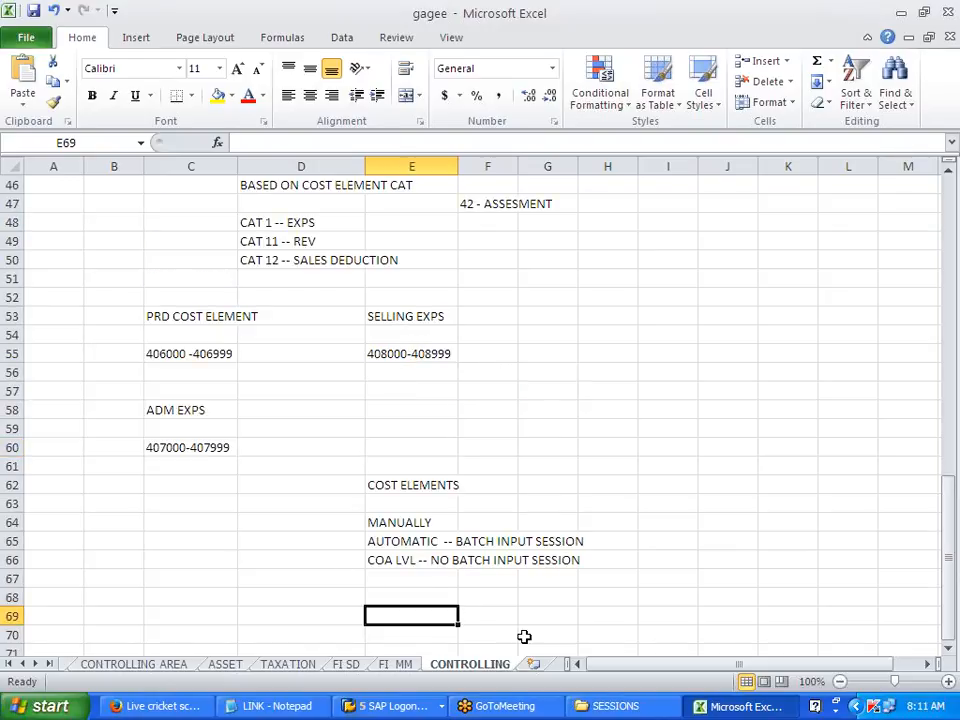
type("COST ELEMENT HIERAR")
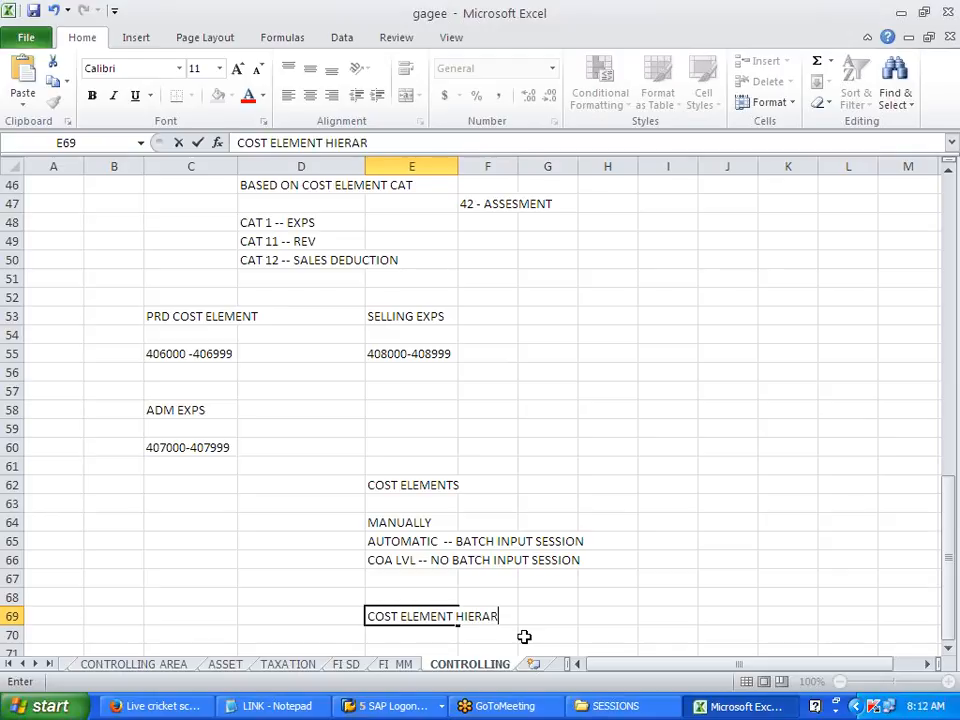
type("CHY")
left_click(582, 576)
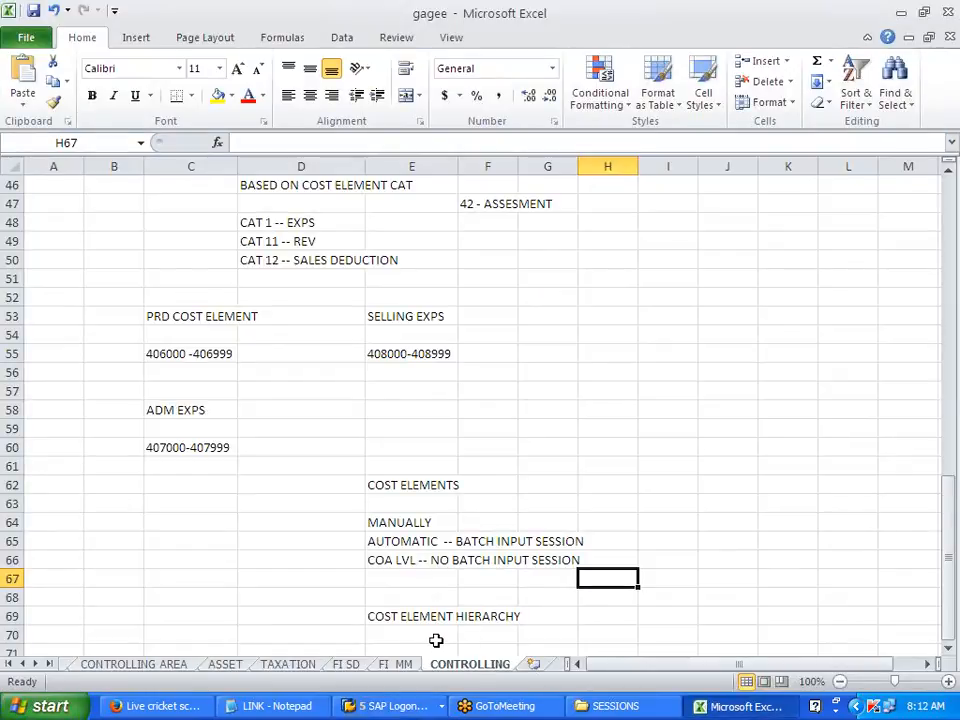
Append "-- REPORTING" to the COST ELEMENT HIERARCHY note in cell E69
double_click(405, 617)
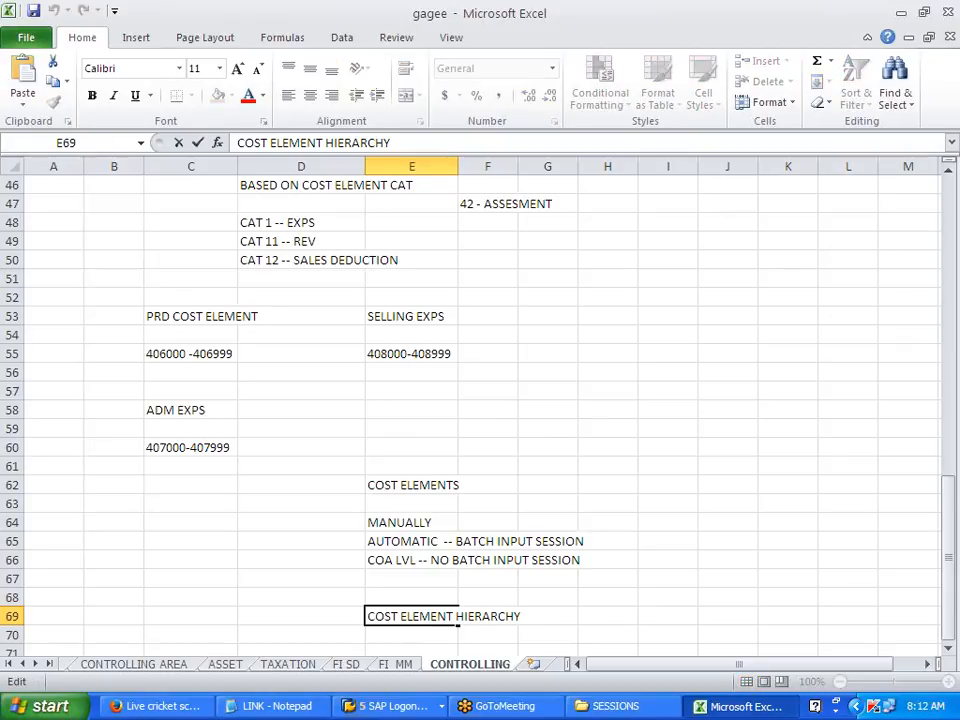
type("-- REPORTING")
left_click_drag(632, 392, 642, 392)
Switch back to SAP and open the Create Cost Element Group activity under Cost Element Accounting master data in the implementation guide
key("alt+Tab")
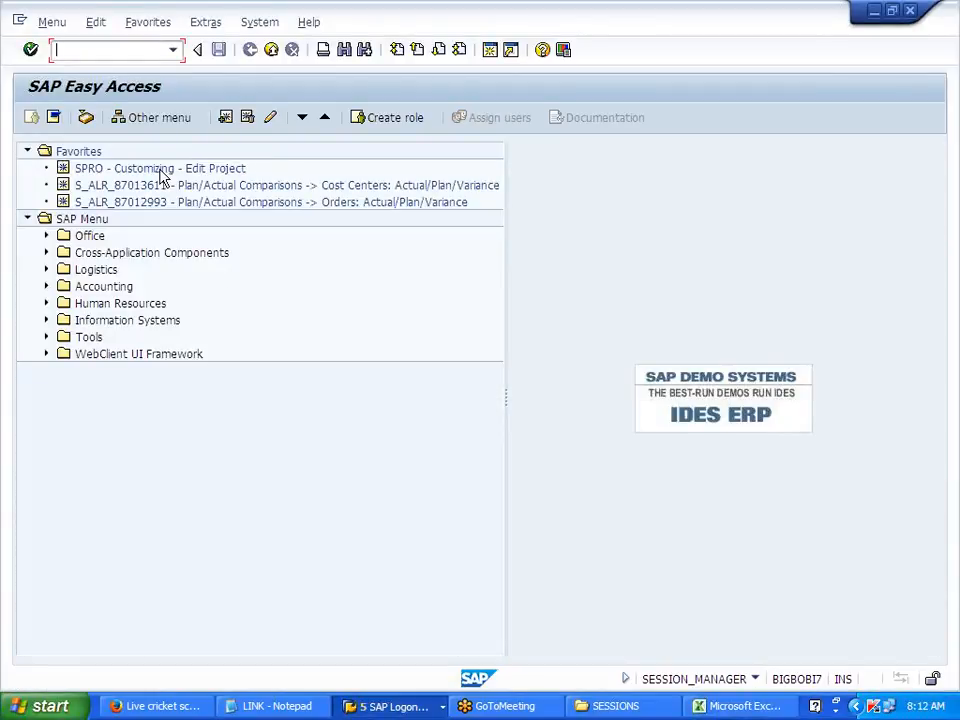
left_click(395, 706)
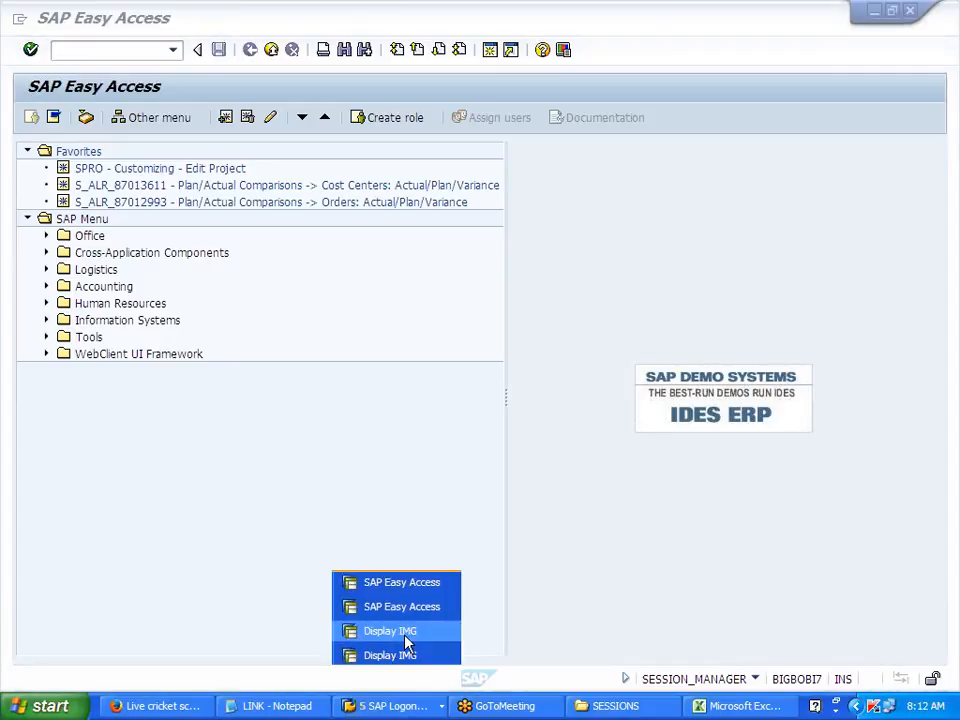
left_click(407, 643)
left_click(395, 706)
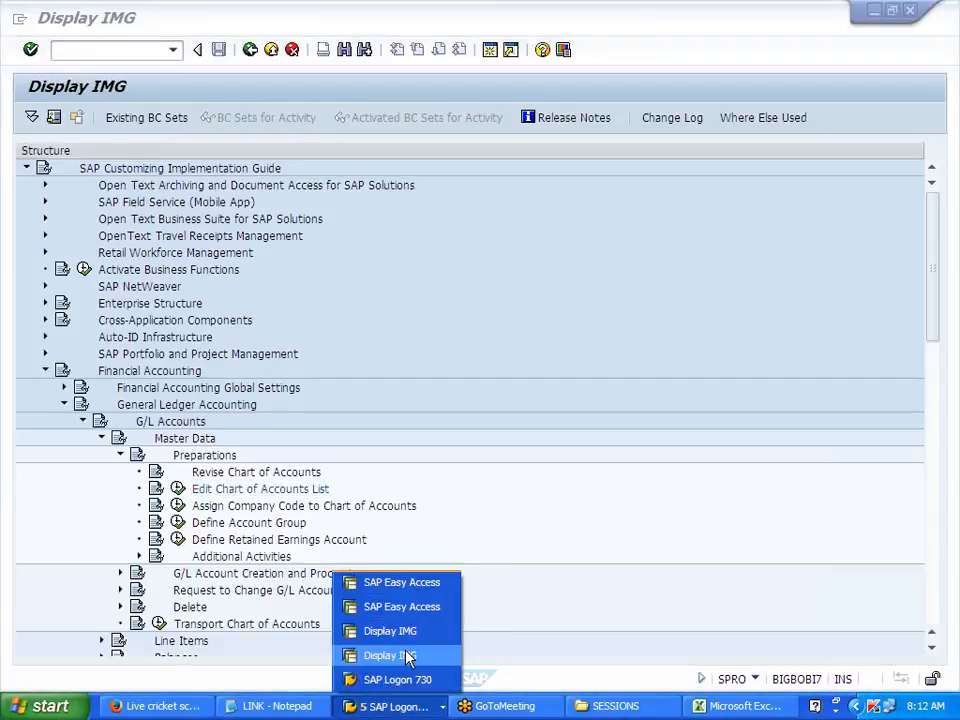
left_click(407, 655)
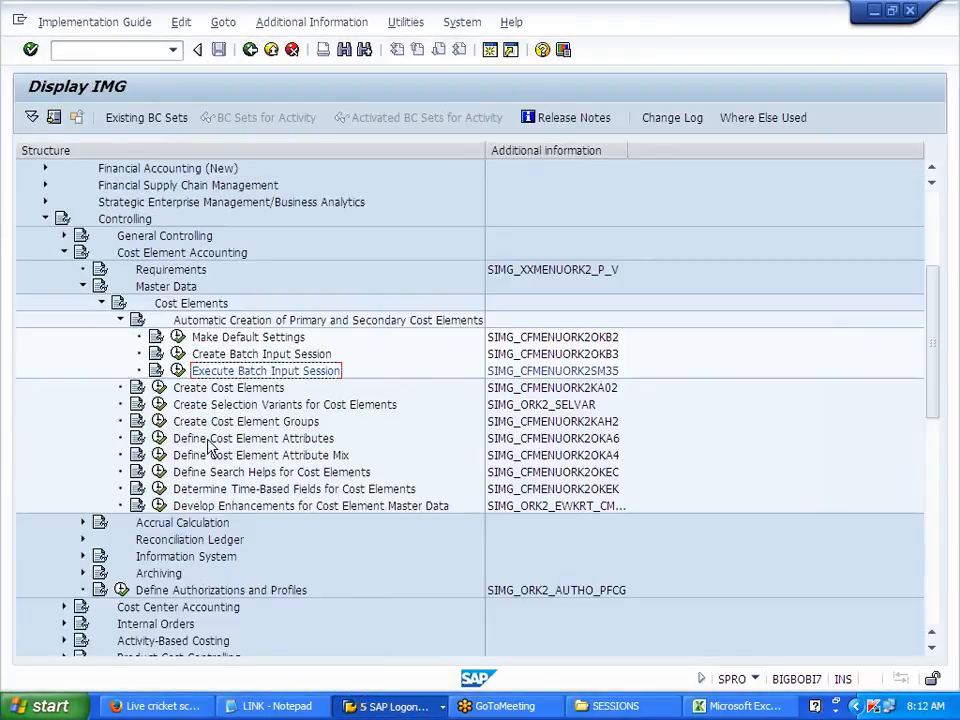
left_click(119, 321)
left_click(225, 371)
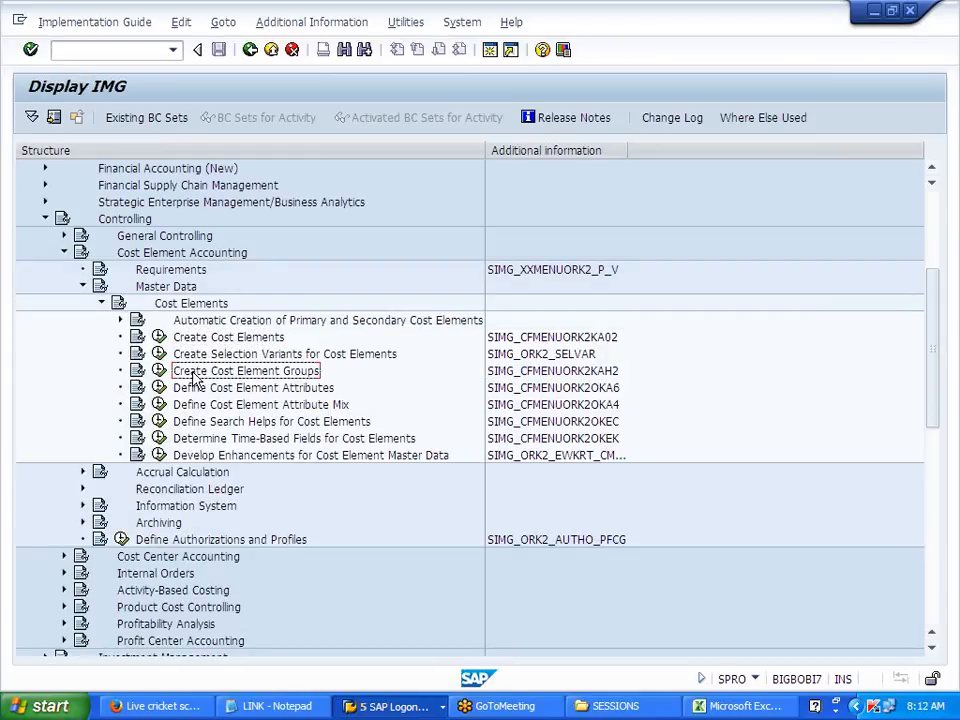
left_click(159, 371)
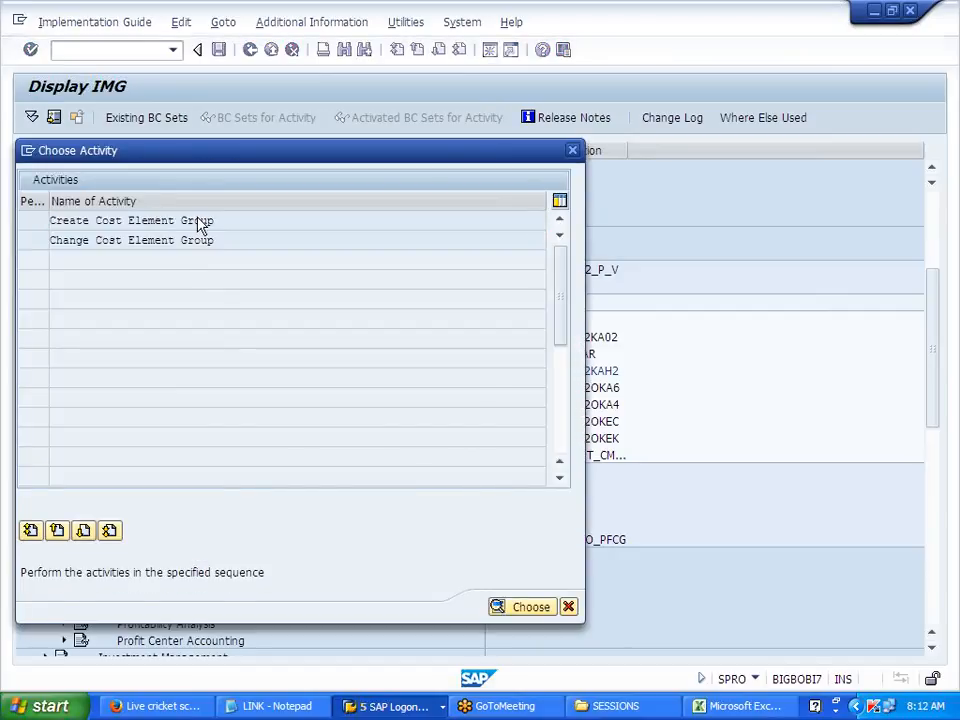
double_click(202, 221)
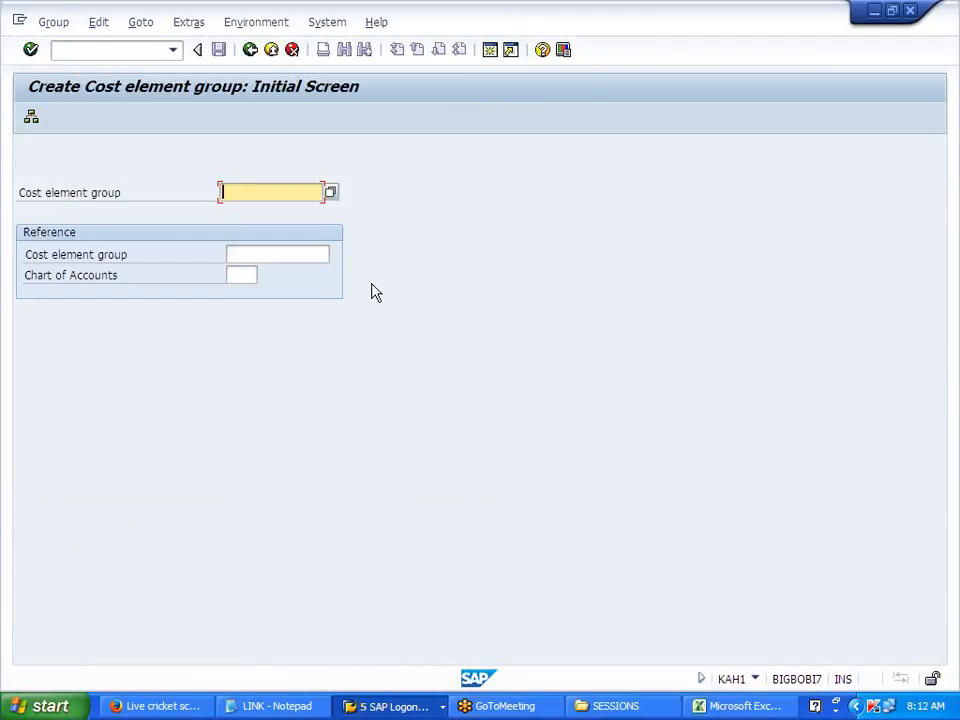
Start the cost element group CELGRPJ700 with the description COST ELEMENT GRP
type("CELGRPJ700")
key("Return")
type("COST ELEME")
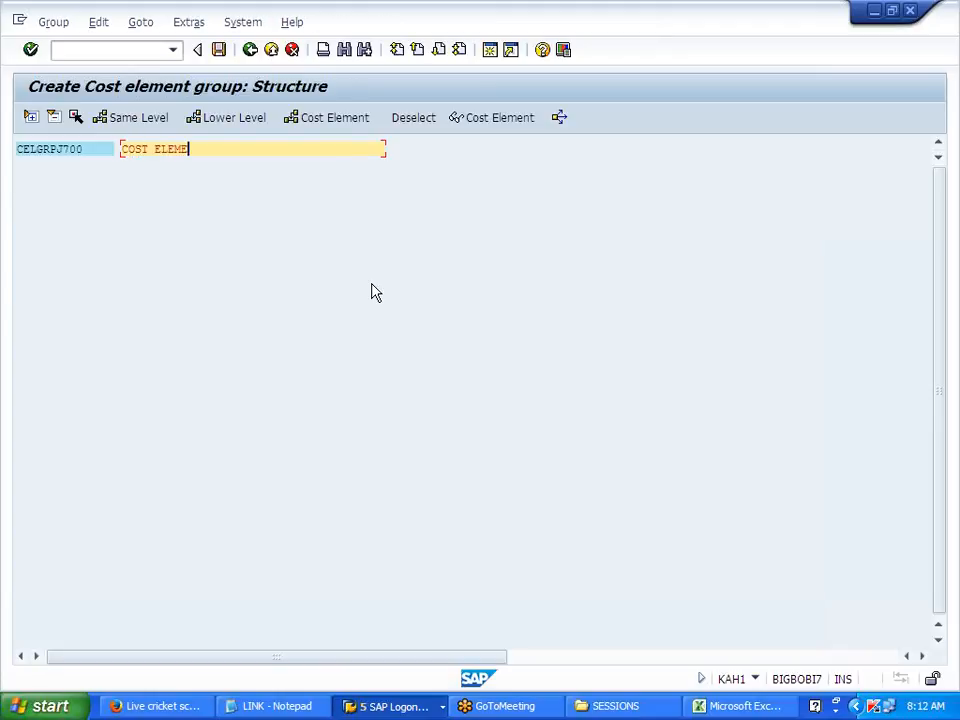
type("NT GRP")
Add the subgroup 1000 with the description PRIMARY COST ELEMENT one level below CELGRPJ700
left_click(64, 150)
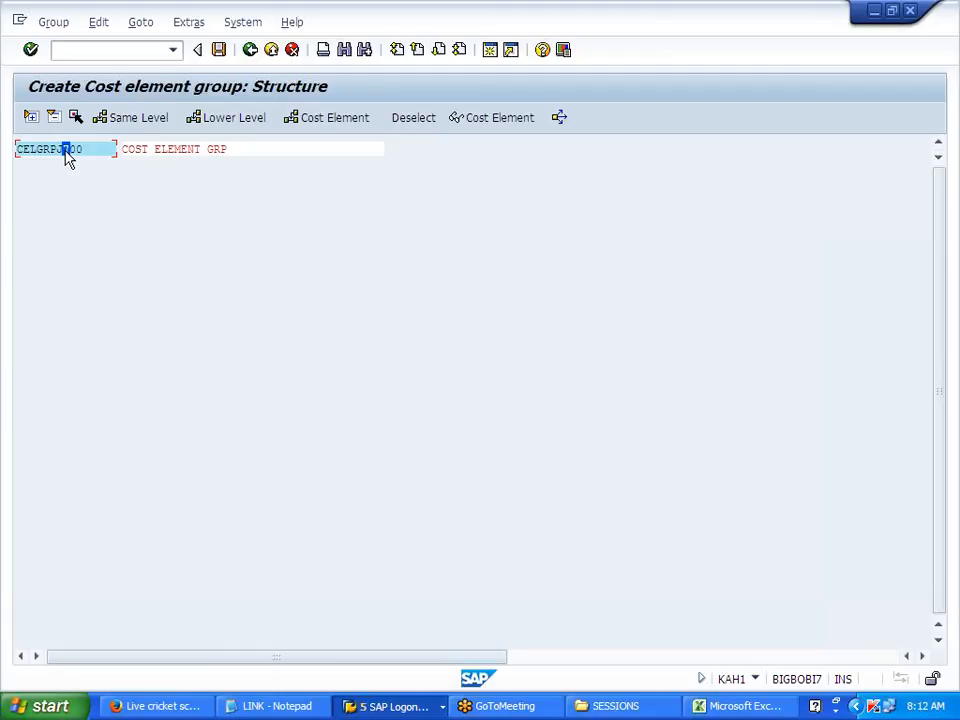
left_click(57, 148)
left_click(224, 122)
type("1000")
key("Tab")
type("PRODUCTION")
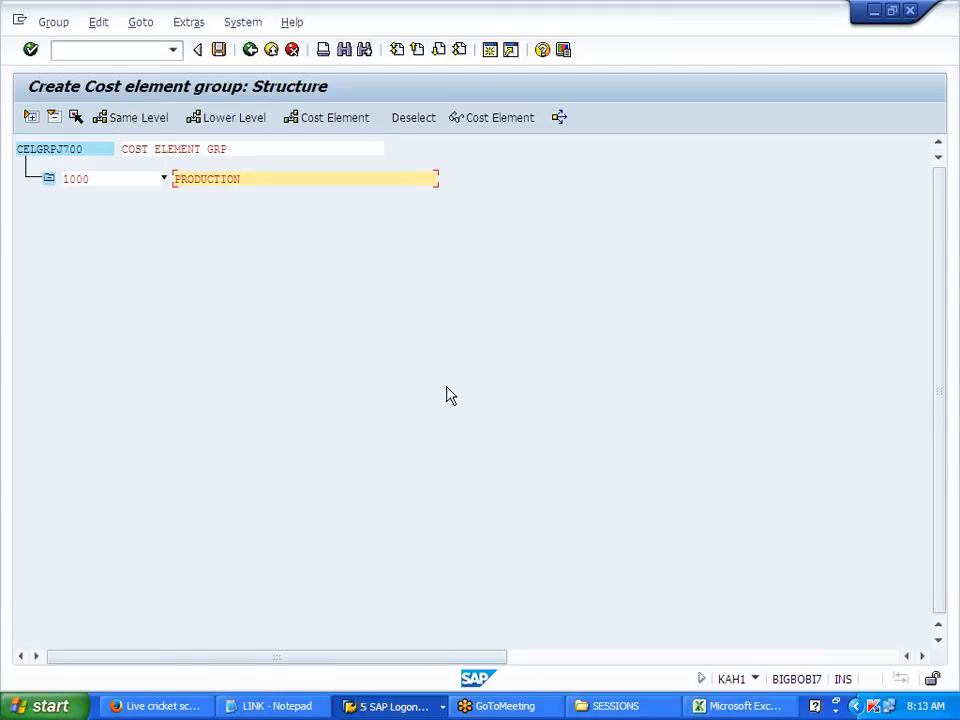
key("BackSpace")
key("BackSpace")
key("BackSpace")
key("BackSpace")
key("BackSpace")
key("BackSpace")
key("BackSpace")
type("IMARY COST ELEMENT")
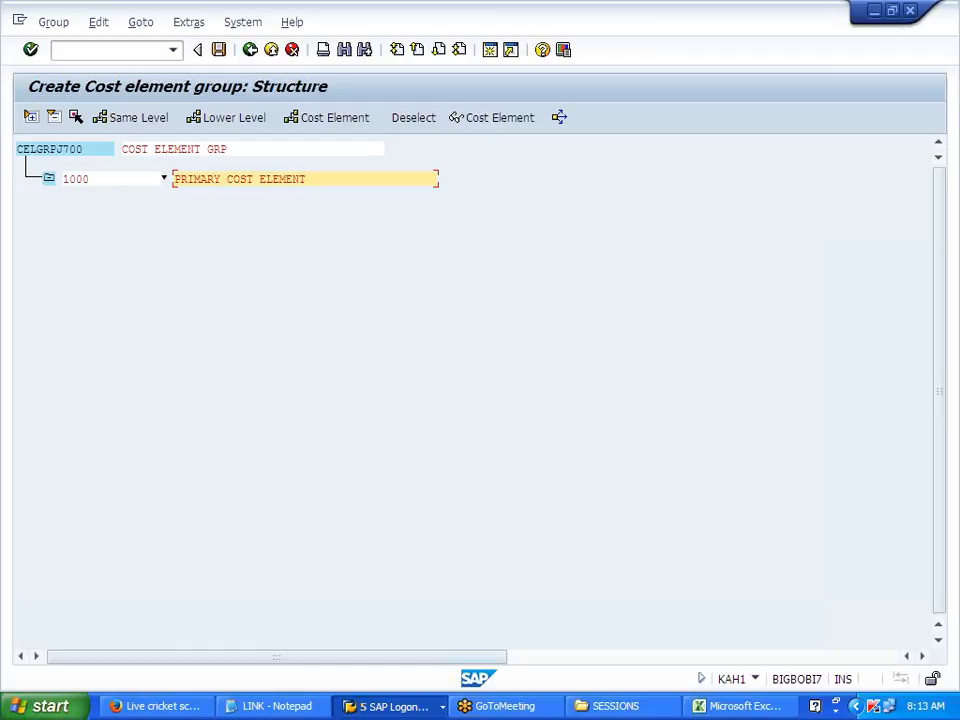
Add the group 2000 with the description SECONDARY COST ELEMENT at the same level as 1000
left_click(86, 179)
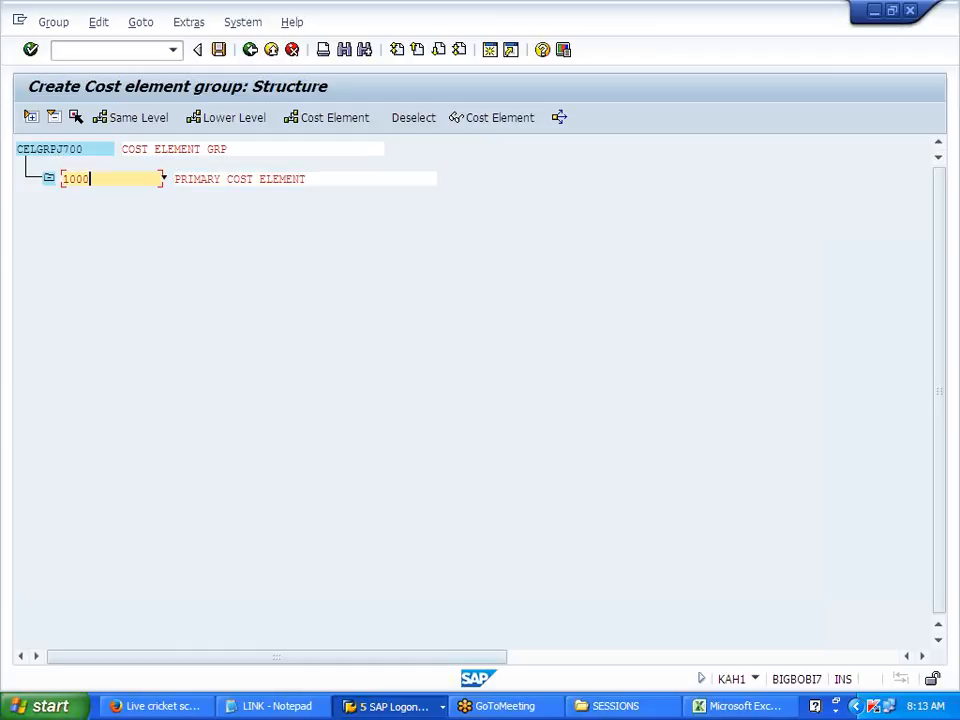
left_click(129, 118)
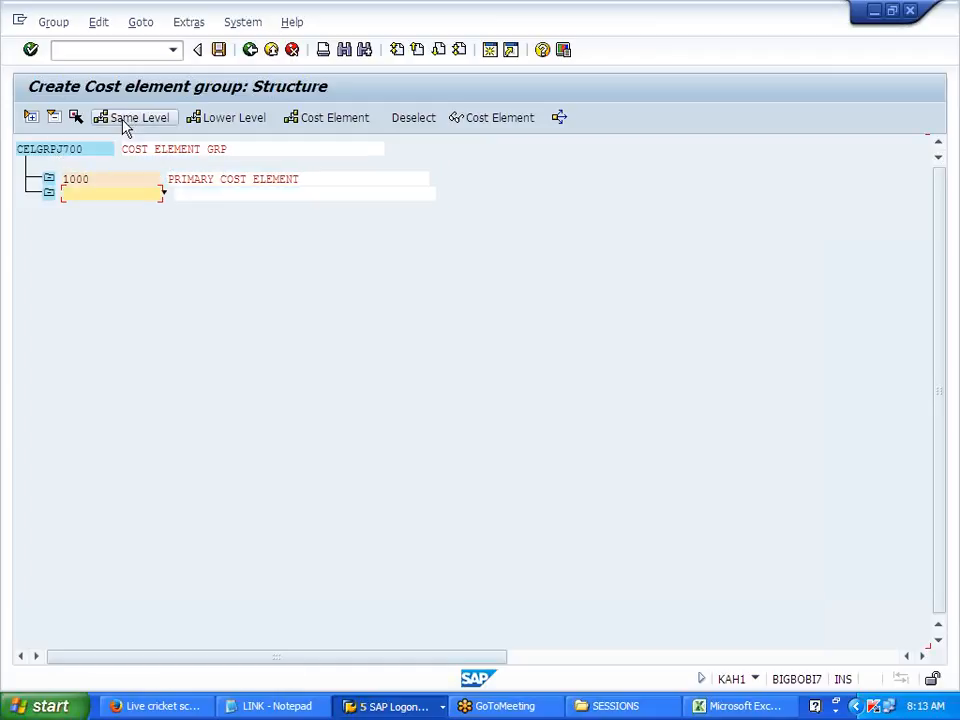
type("2000")
key("Tab")
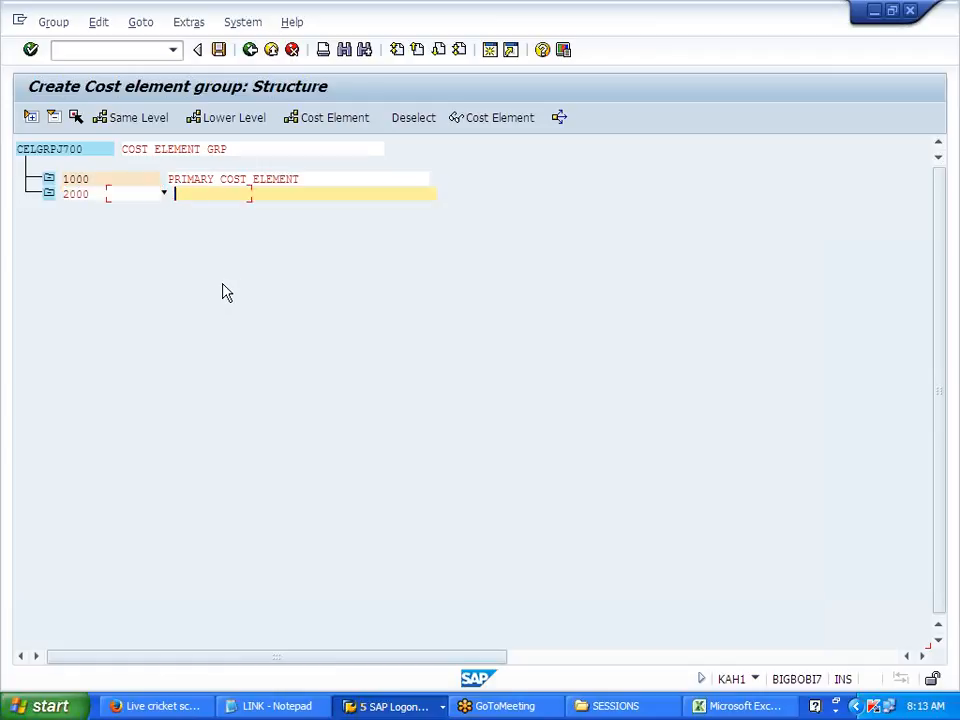
type("SECONDARY COST ELEMENT")
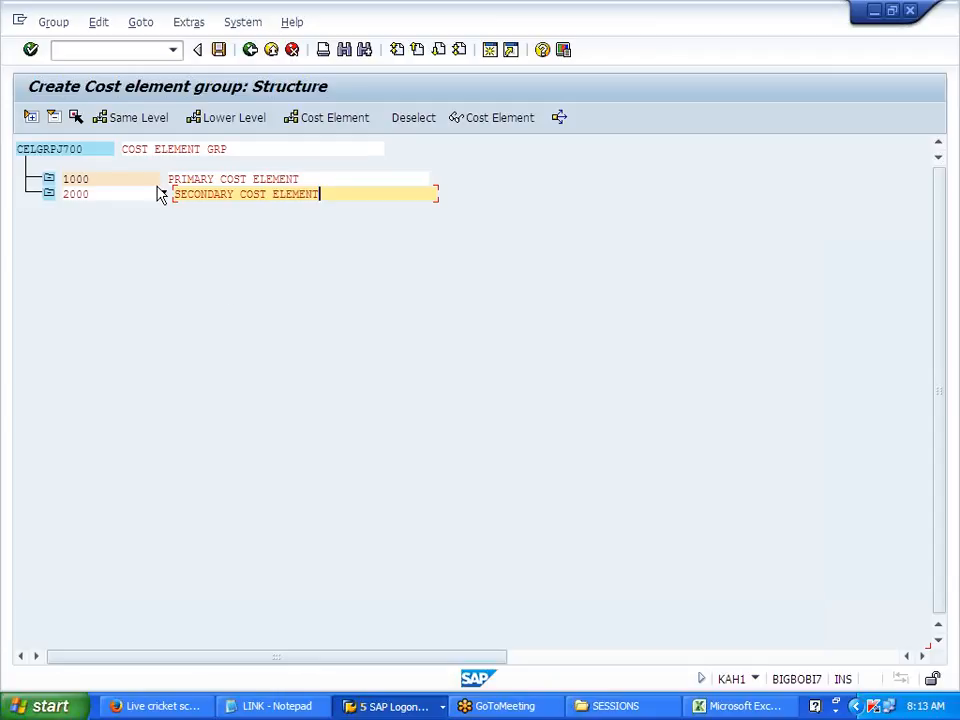
Add the subgroup 1100 with the description PRODUCTION COST ELEMENT one level below group 1000
left_click(87, 179)
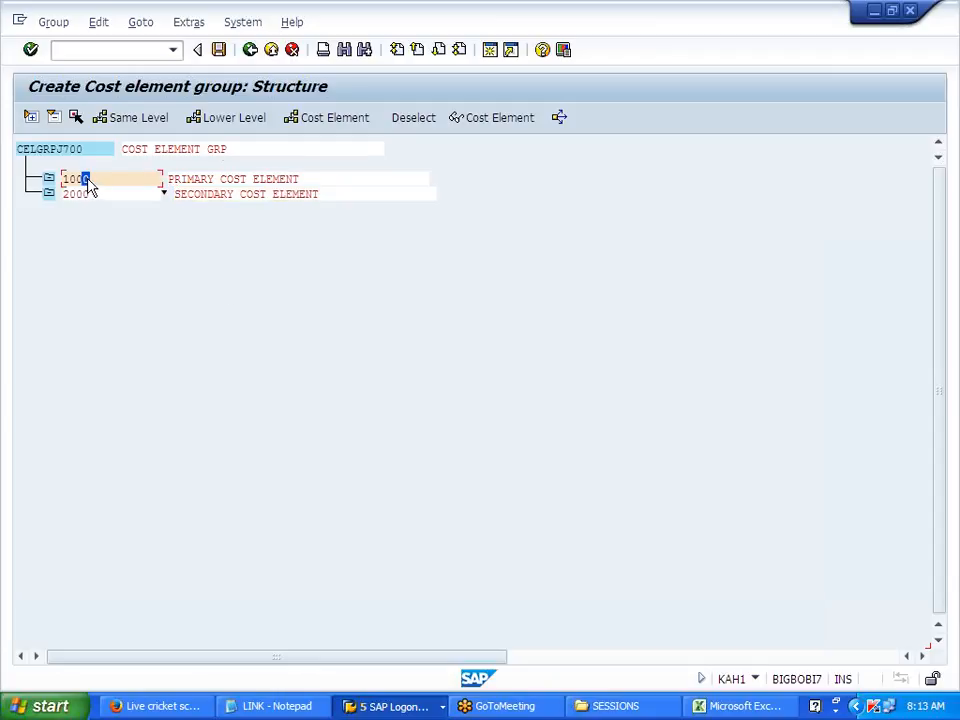
left_click(220, 122)
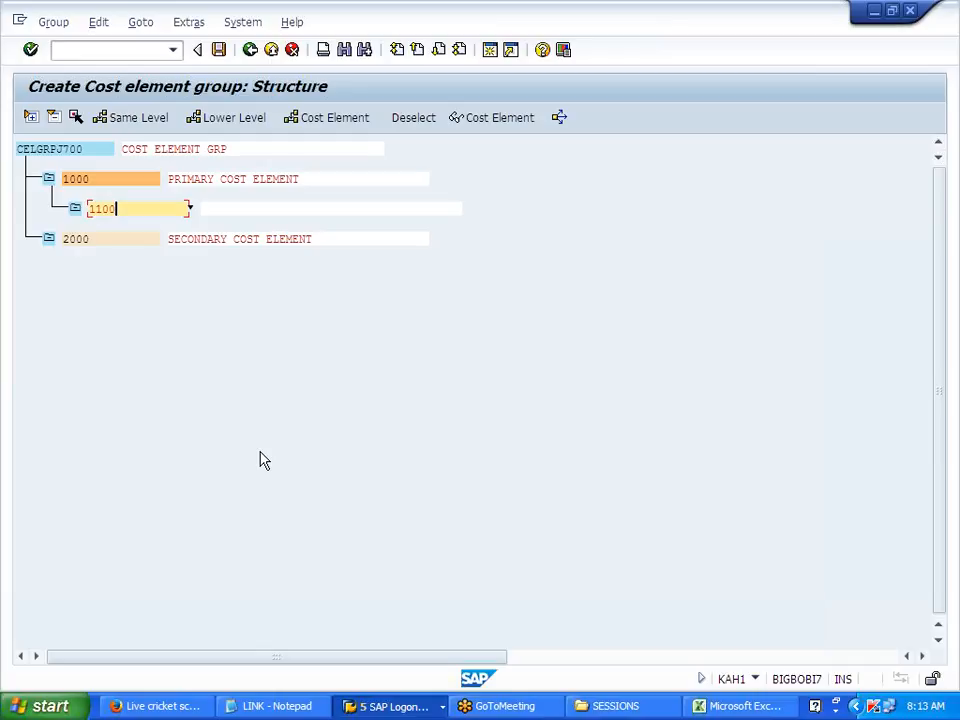
key("Tab")
type("PRO")
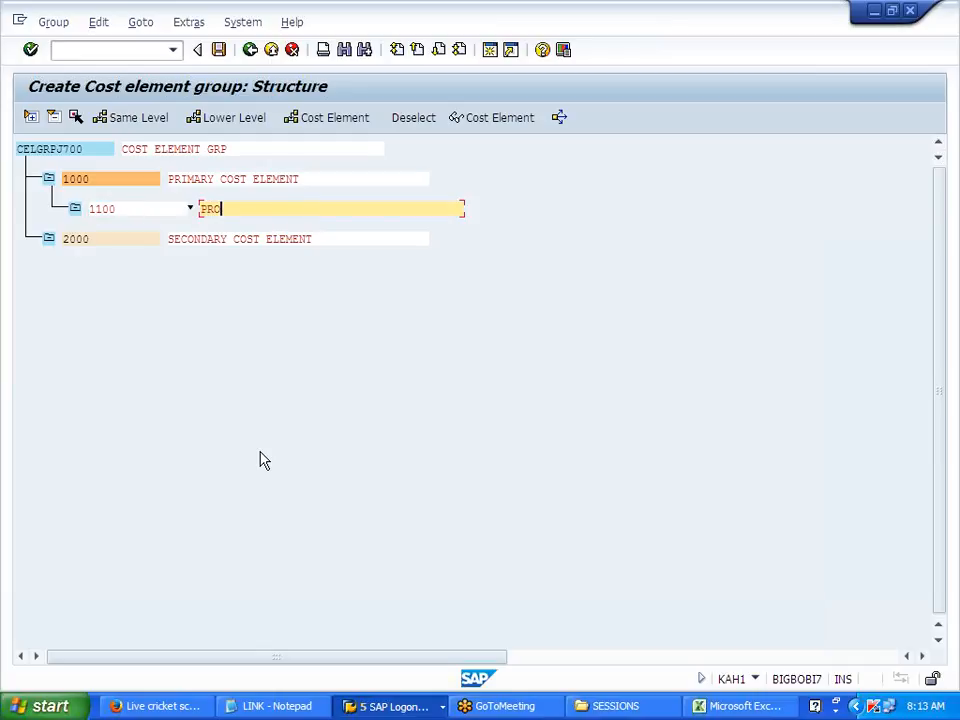
type("DUCTION COST ELEMENT")
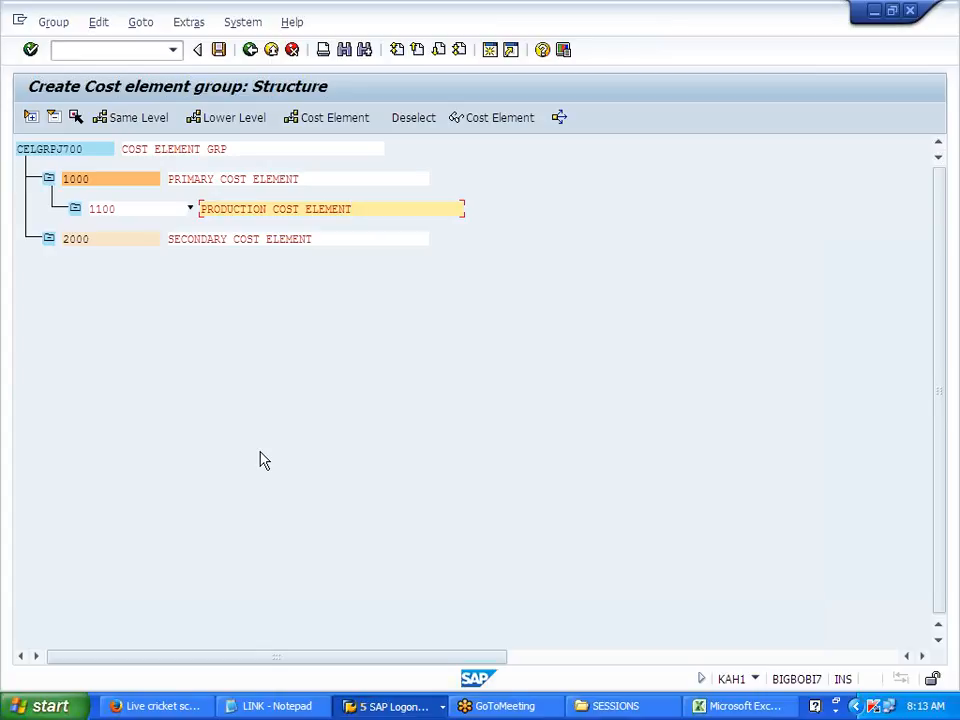
Add the group 1200 with the description ADMIN COST ELEMENT at the same level as 1100
left_click(137, 208)
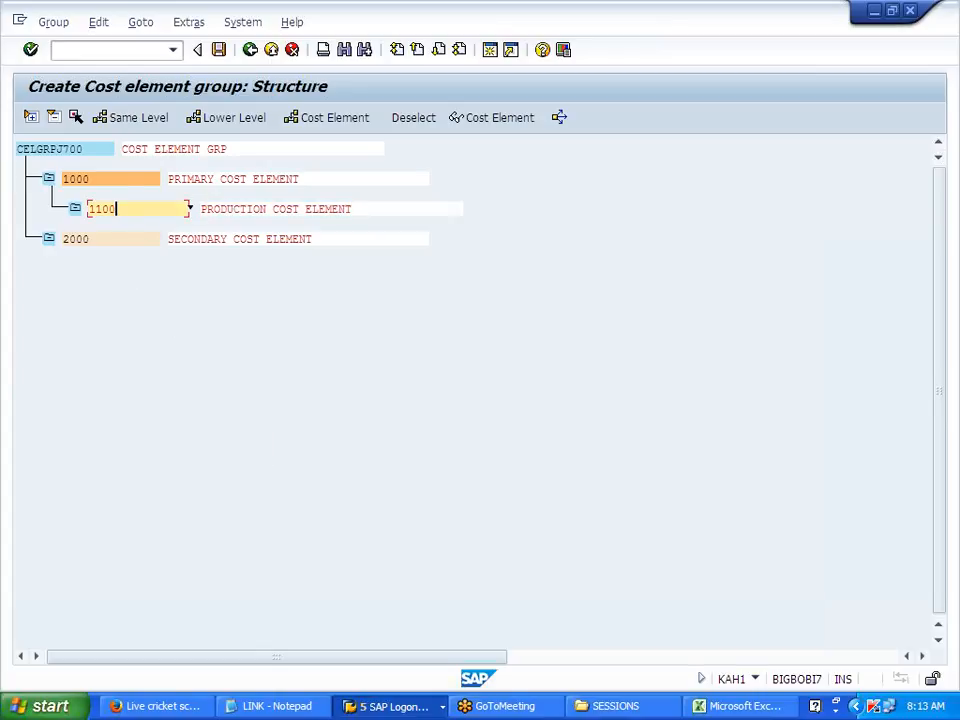
left_click(135, 118)
type("1200")
key("Tab")
type("ADM")
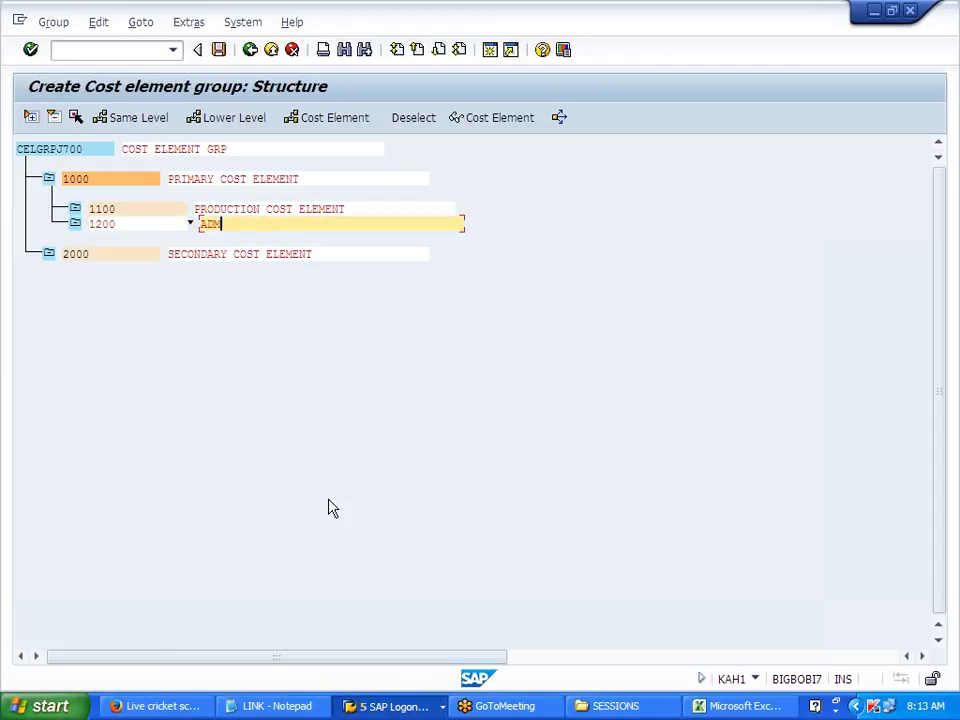
type("IN COST ELEMENT")
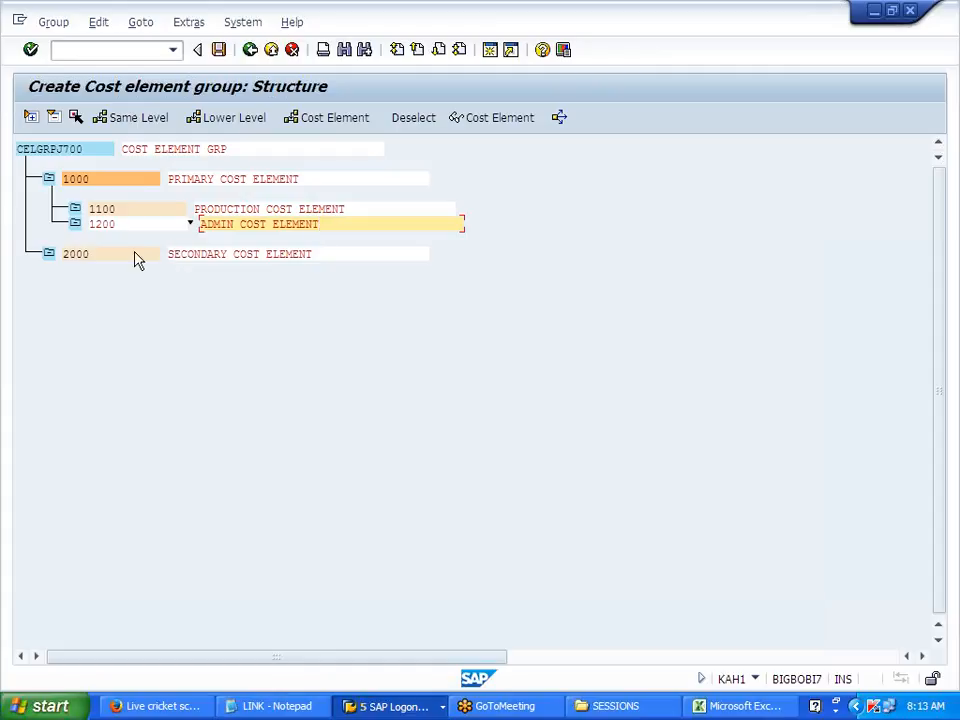
Add the group 1300 with the description SELLING COST ELEMENT at the same level as 1200
left_click(120, 224)
left_click(146, 128)
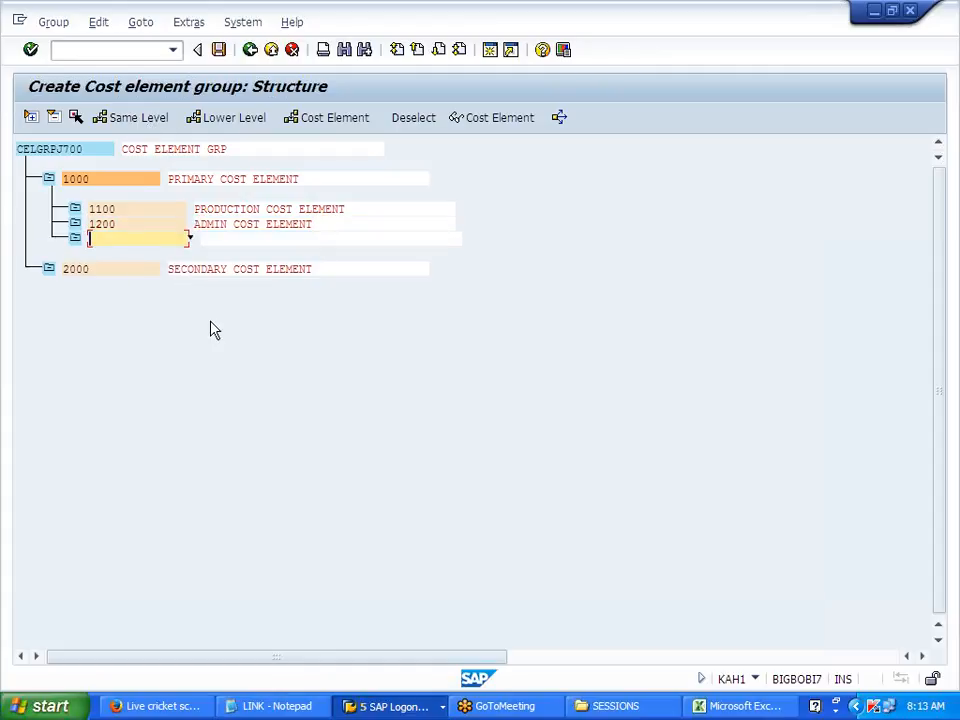
type("1300")
key("Tab")
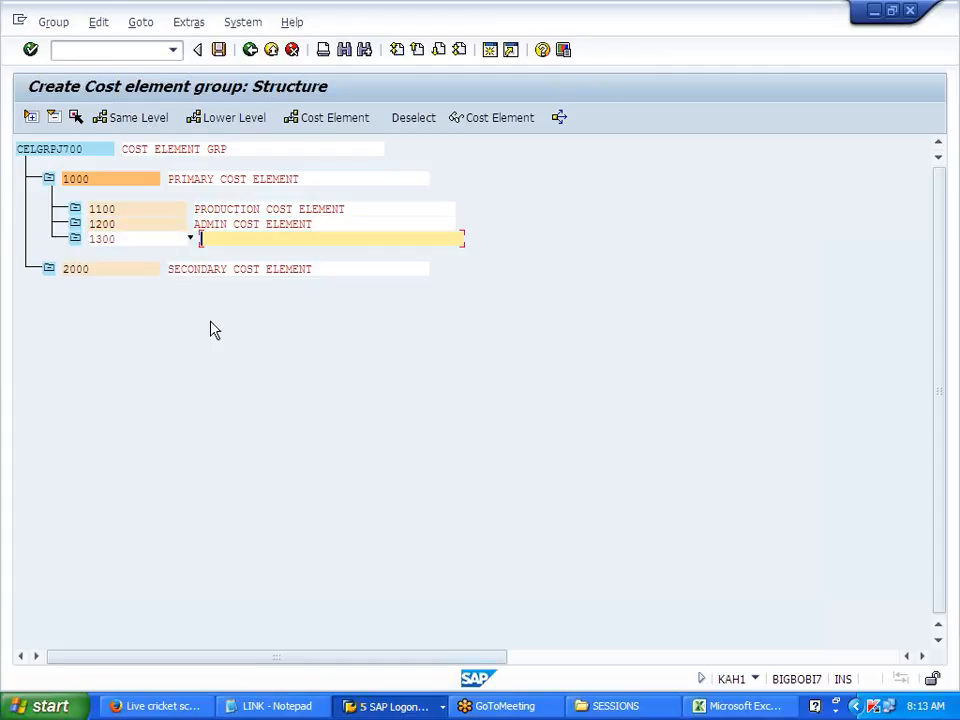
type("SELLING COST ELEMENT")
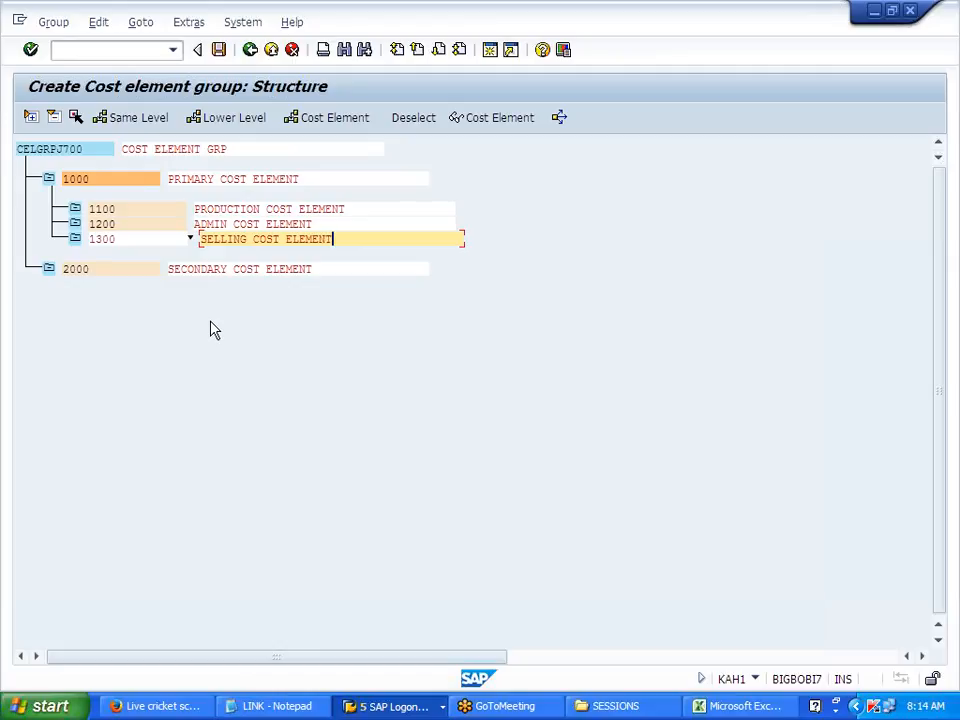
key("Return")
Assign the cost element range 406000 to 406999 to the production group 1100
left_click(104, 209)
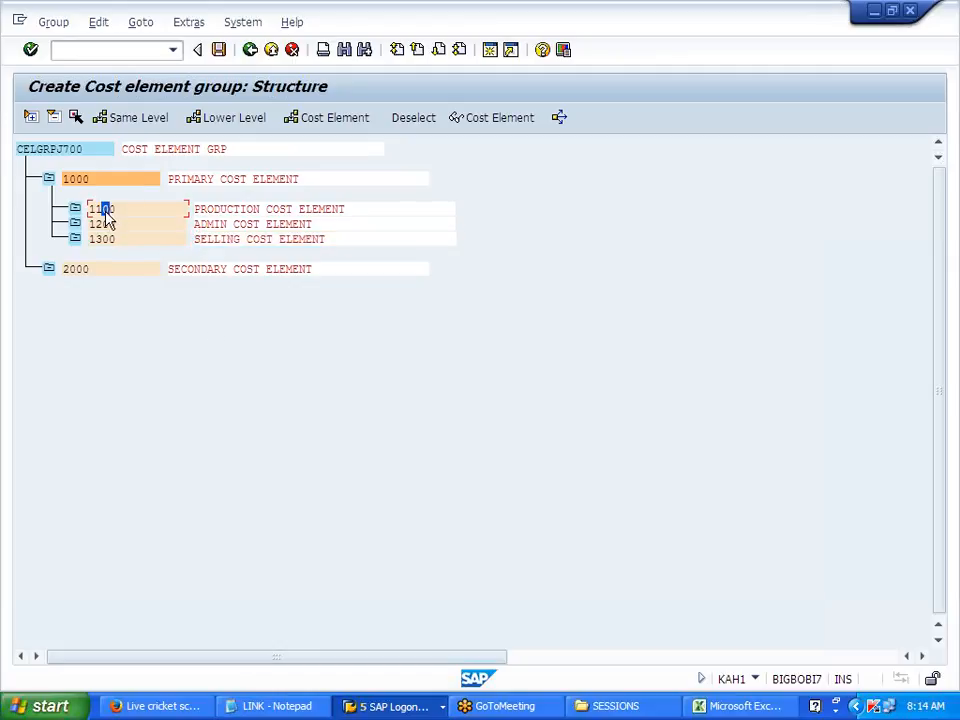
left_click(336, 118)
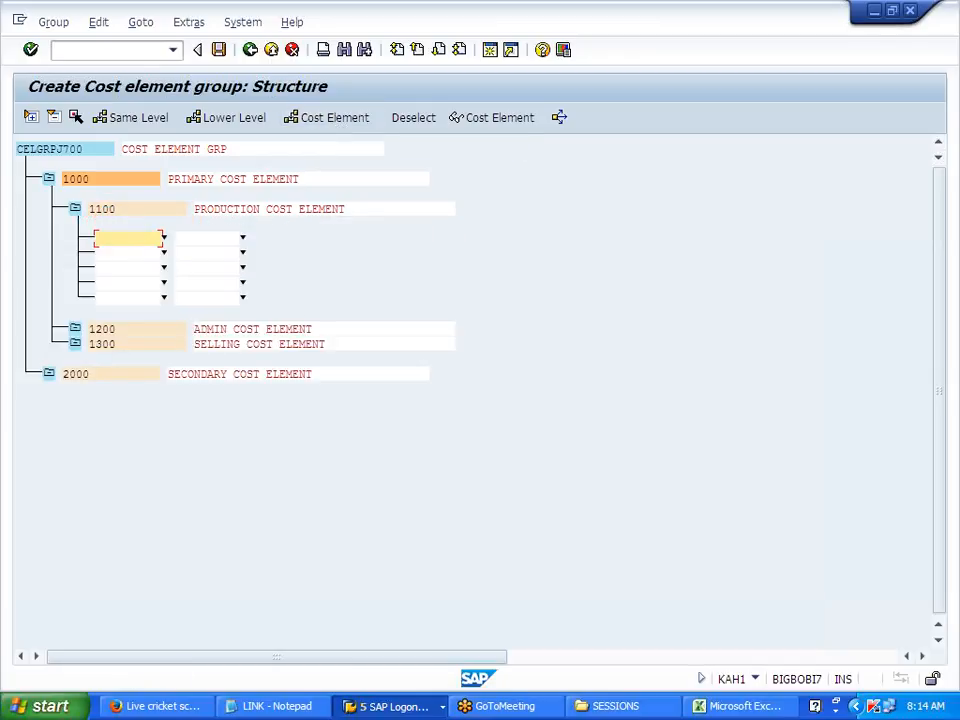
type("406000")
key("Tab")
type("40699")
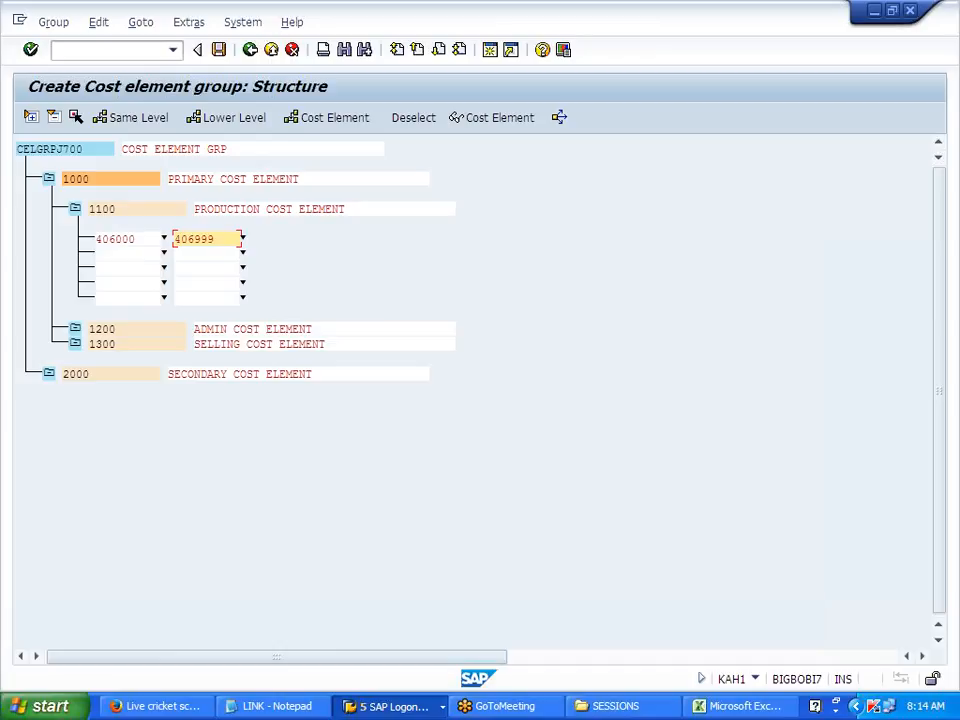
key("Return")
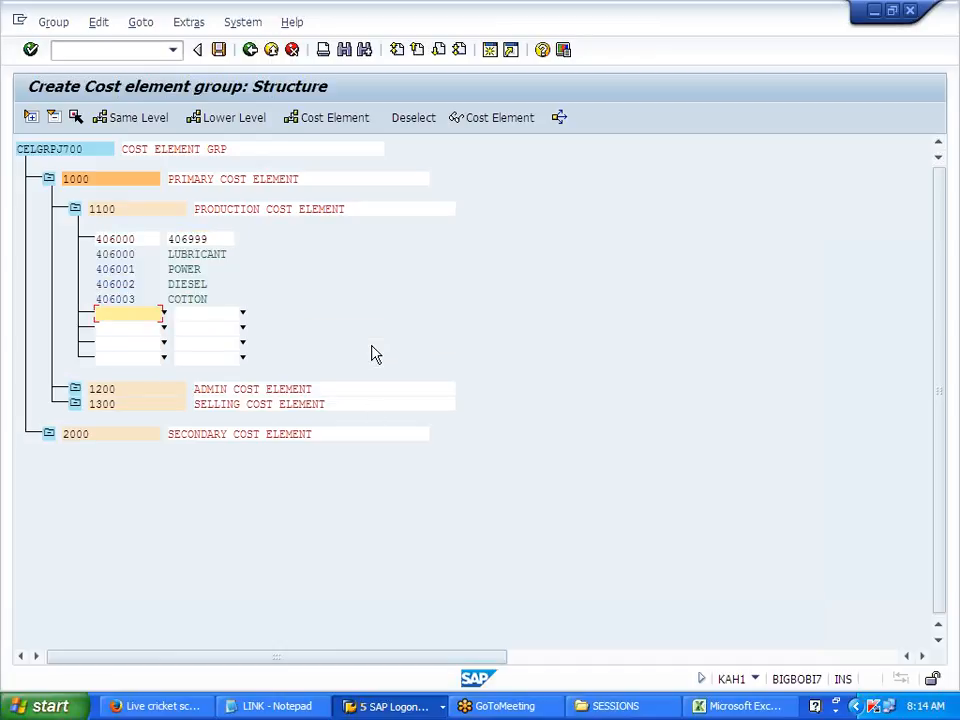
Assign the cost element range 407000 to 407999 to the admin group 1200
left_click(104, 389)
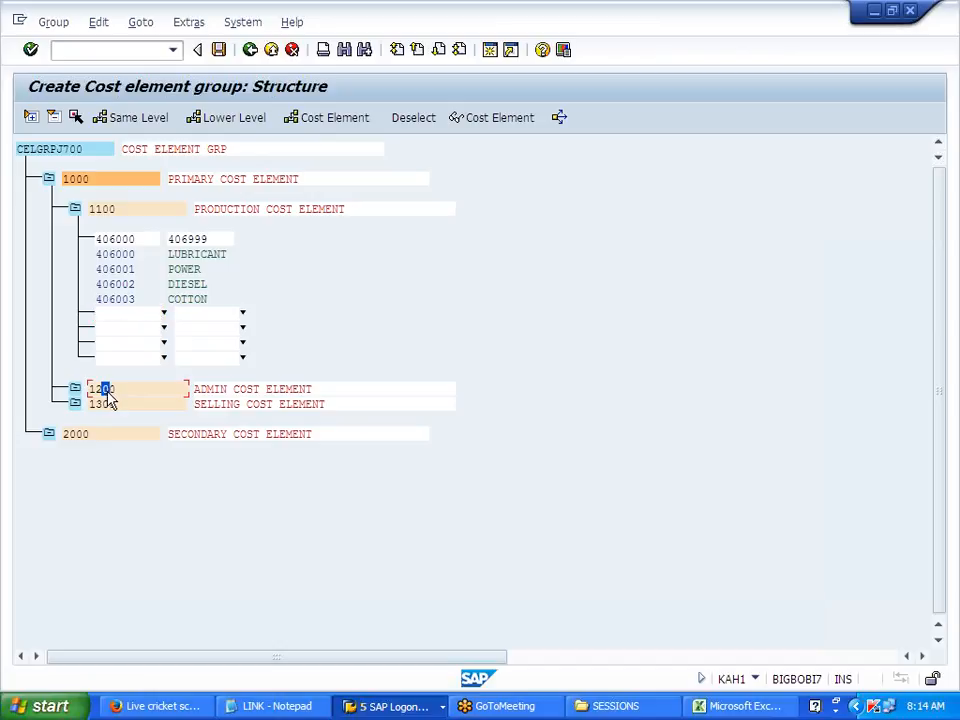
left_click(318, 118)
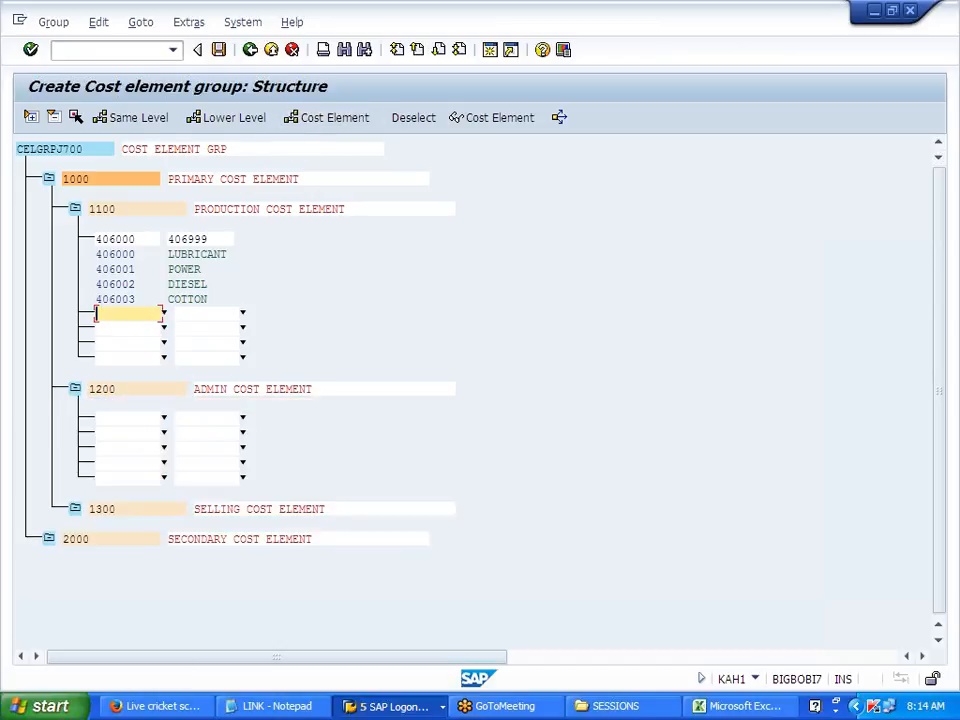
type("407000")
key("Tab")
type("40799")
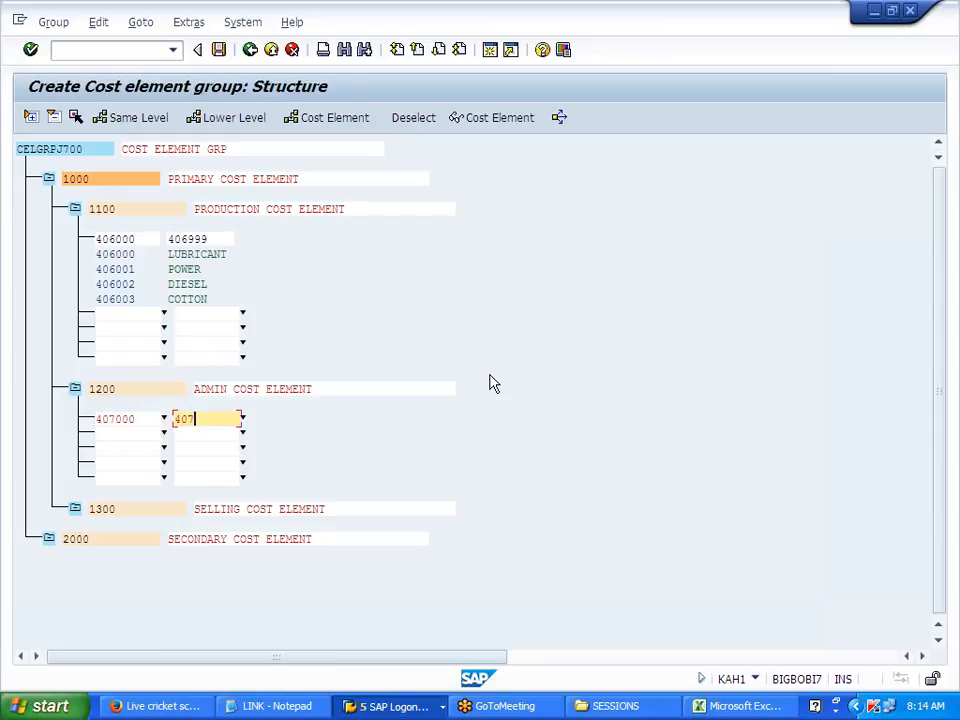
key("Return")
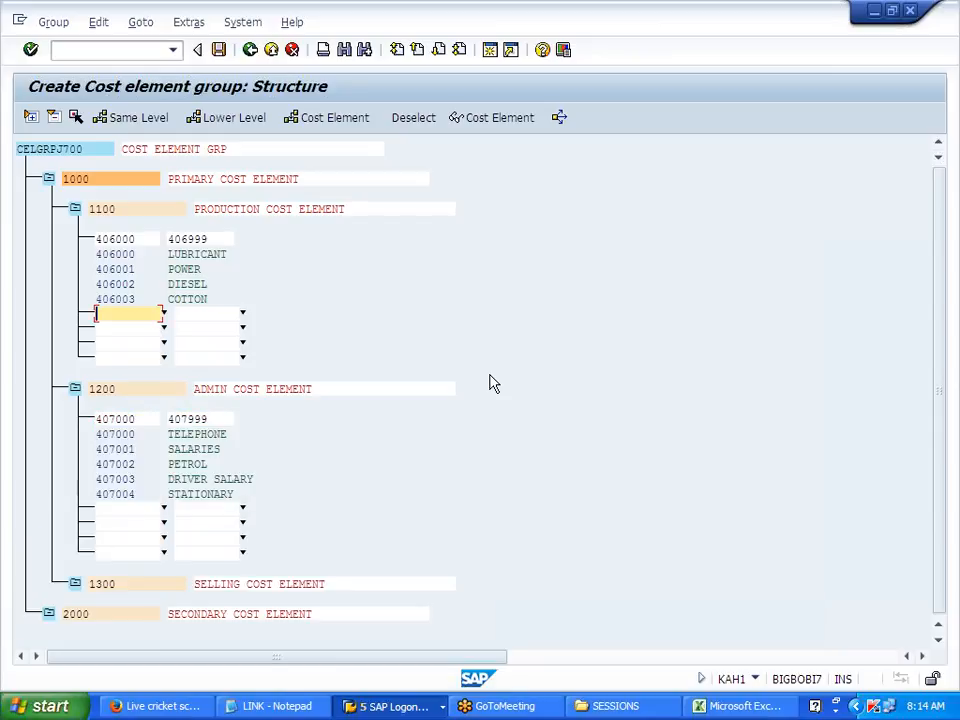
Assign the cost element range 408000 to 408999 to the selling group 1300
left_click(100, 590)
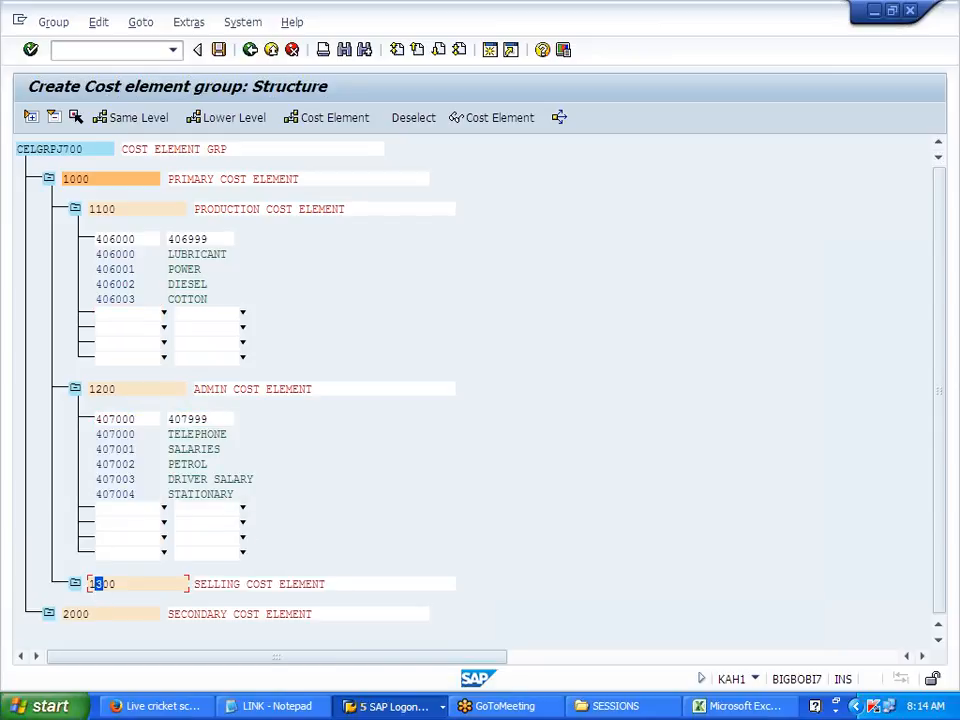
left_click(326, 117)
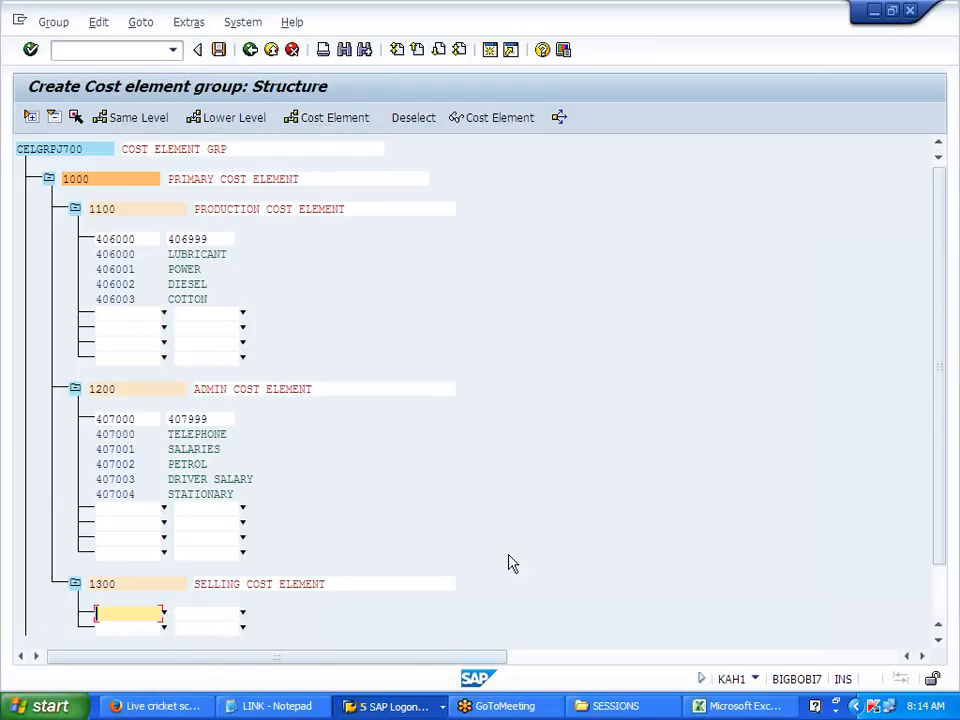
type("408000")
key("Tab")
type("40")
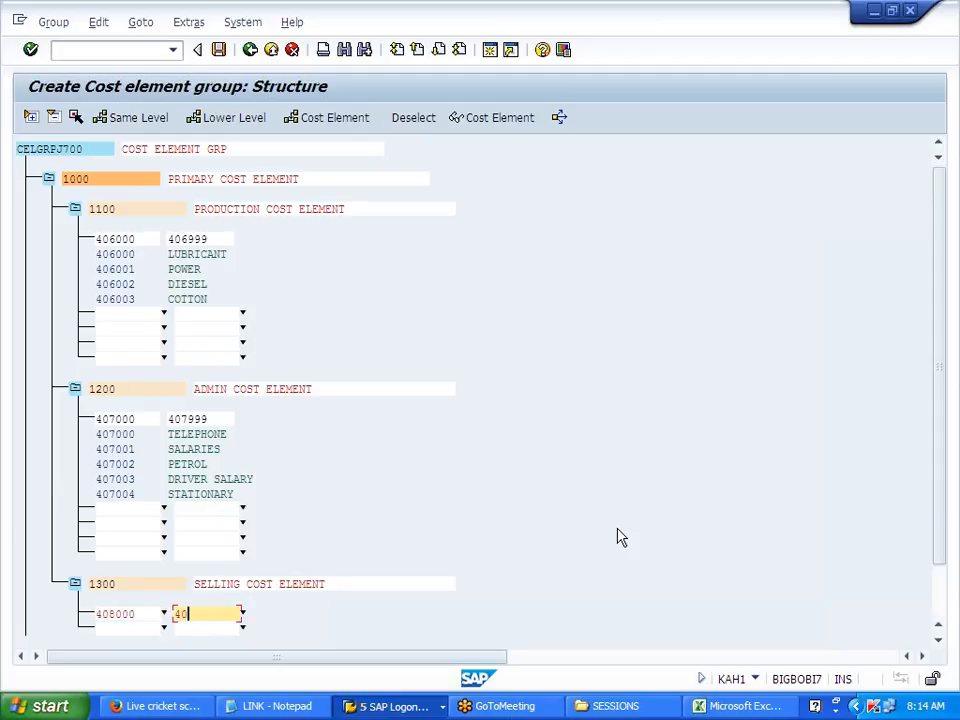
type("8999")
key("Return")
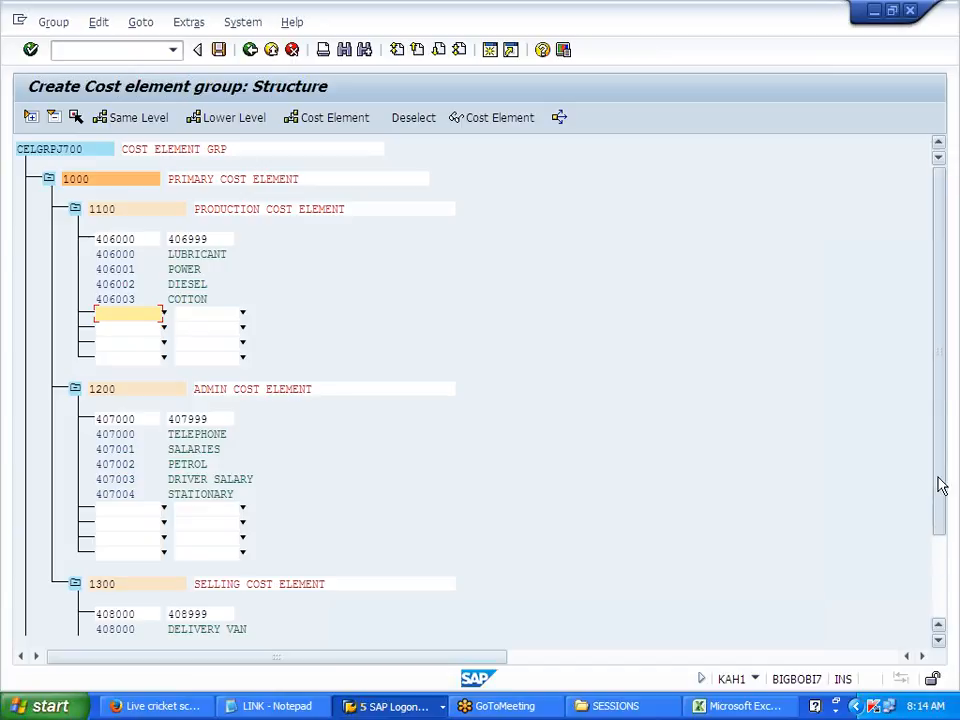
Review the group hierarchy, save the cost element group CELGRPJ700 and return to the implementation guide
scroll(928, 619, "down", 3)
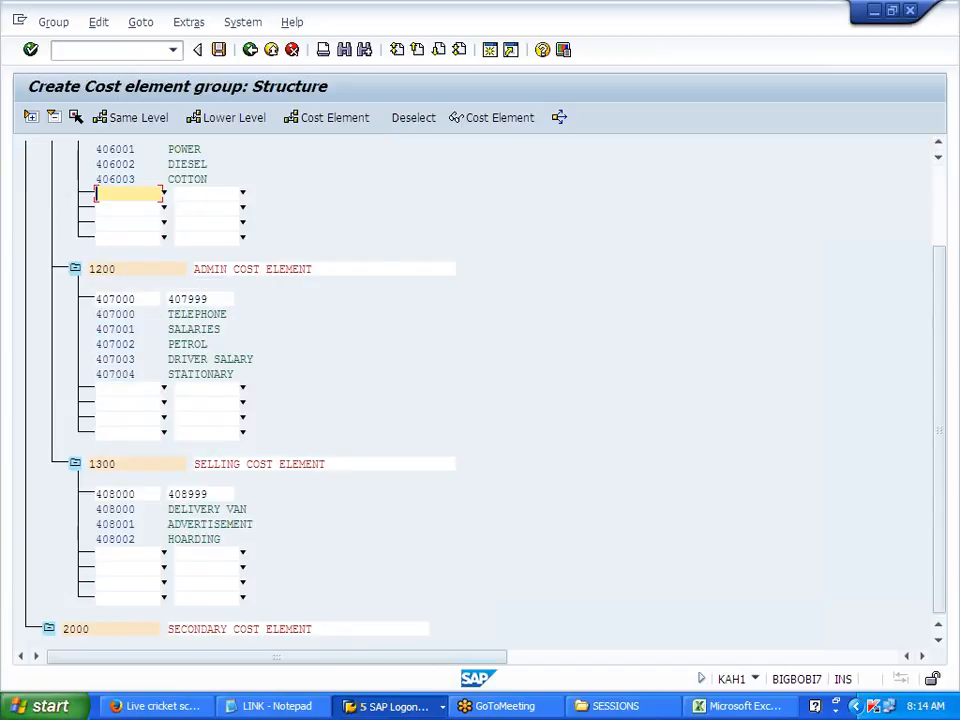
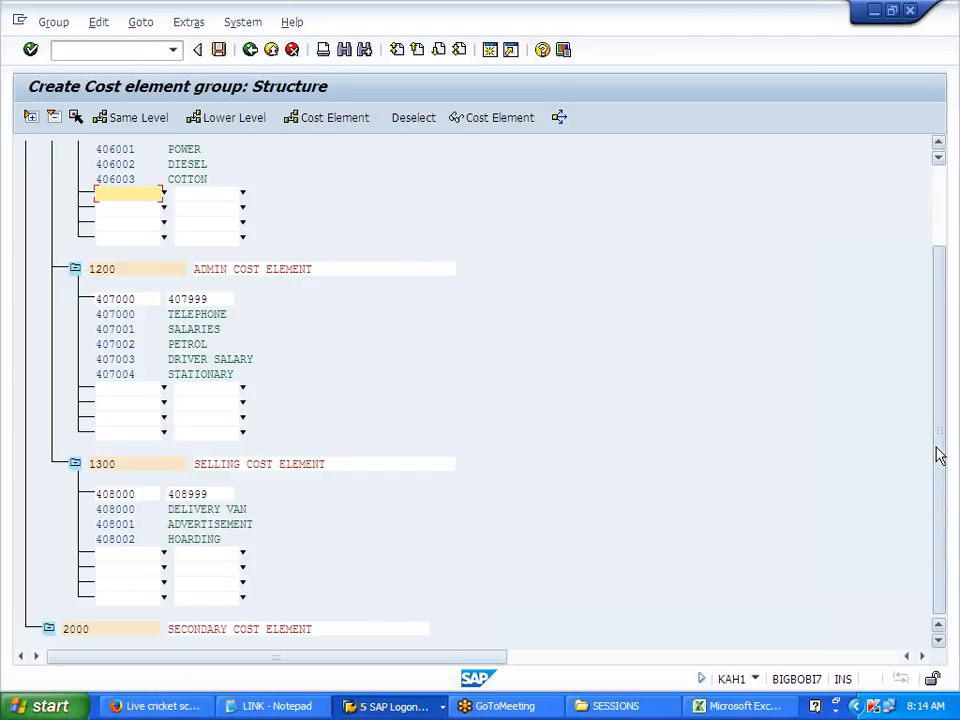
scroll(407, 268, "up", 3)
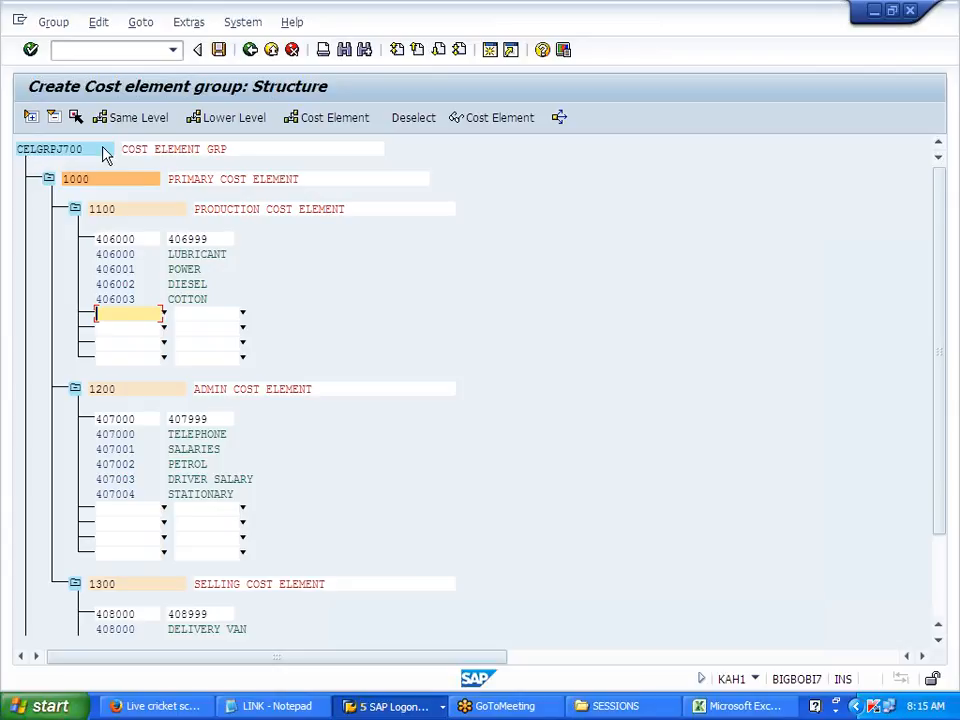
left_click(218, 50)
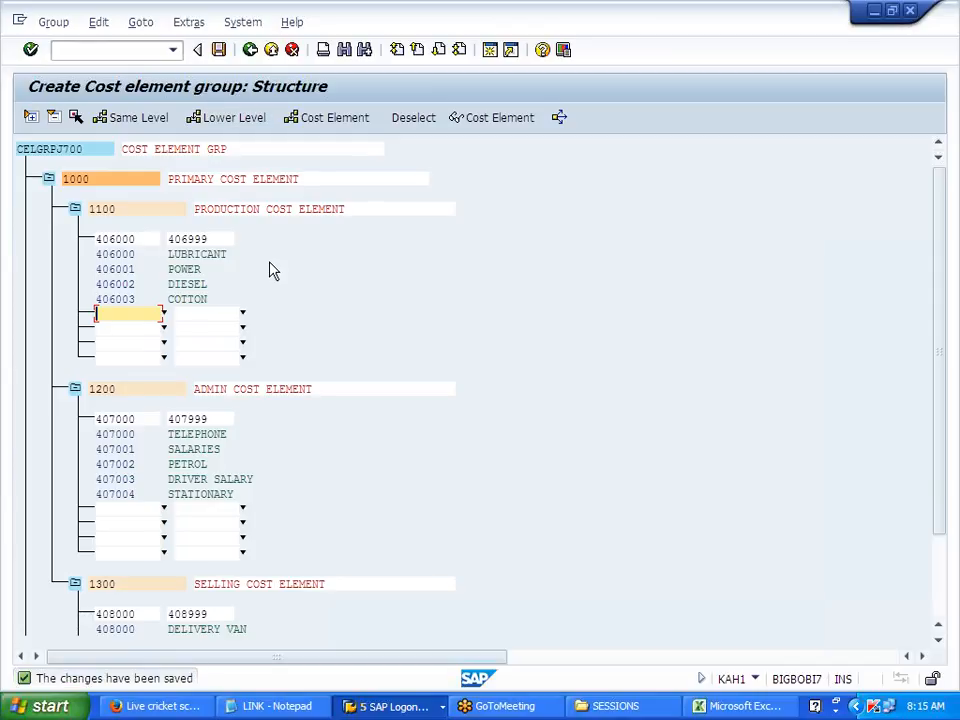
left_click(251, 49)
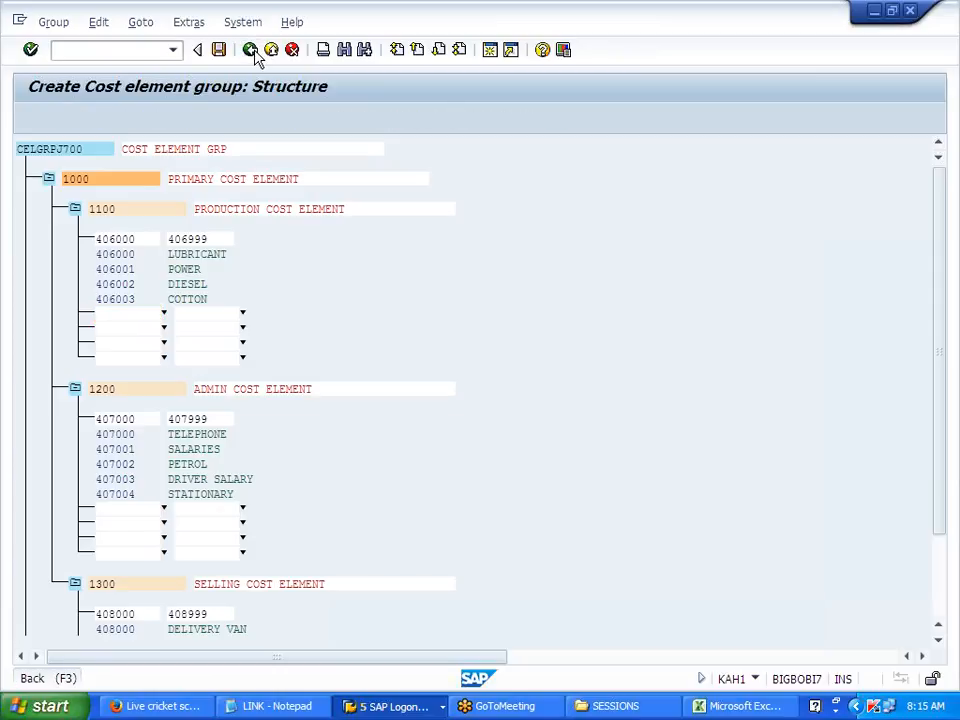
Collapse the Cost Elements and Master Data nodes under Cost Element Accounting in the implementation guide
left_click(571, 150)
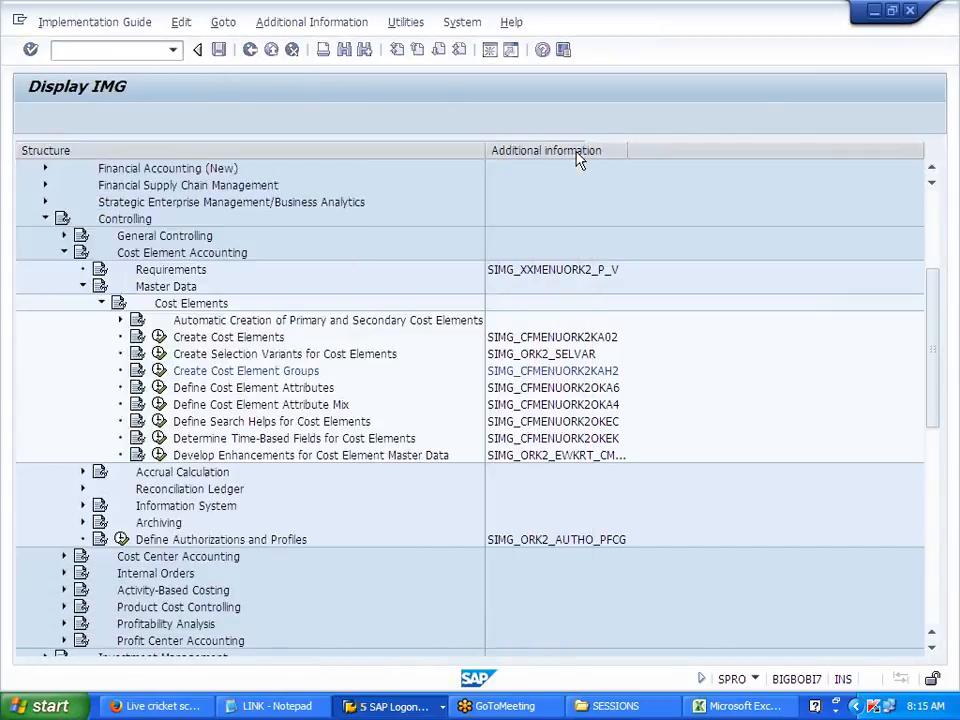
left_click(102, 304)
left_click(83, 286)
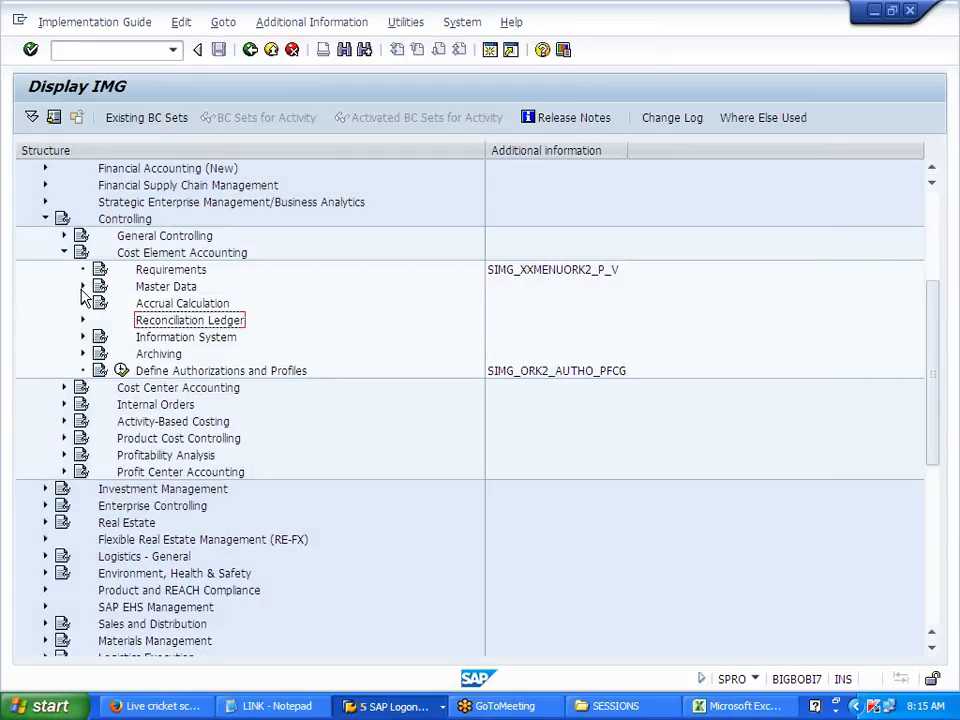
Switch to the Excel notes and enter "CTR --- RECORDS ONLY COST" in cell E73 of the CONTROLLING sheet
left_click(740, 706)
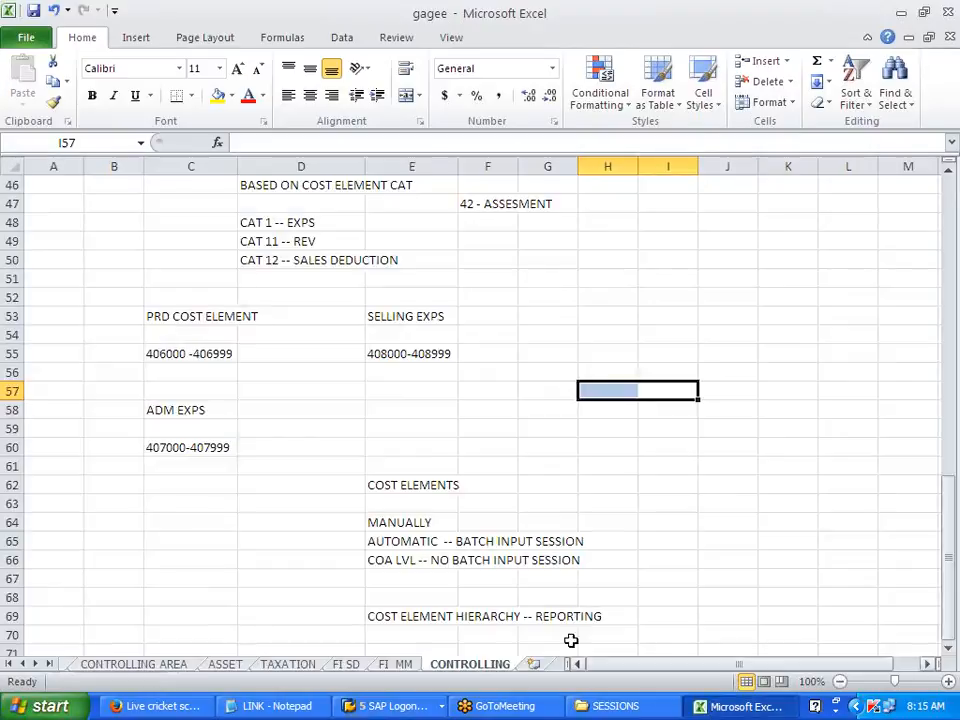
scroll(431, 478, "down", 6)
left_click(400, 350)
type("C")
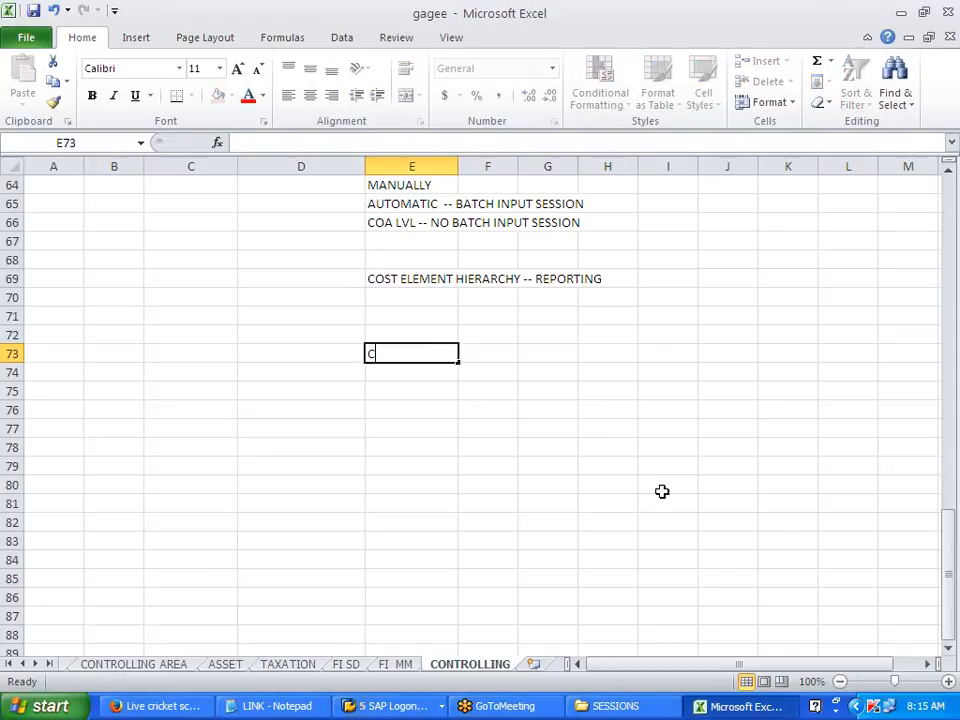
type("TR --- RECO")
type("D")
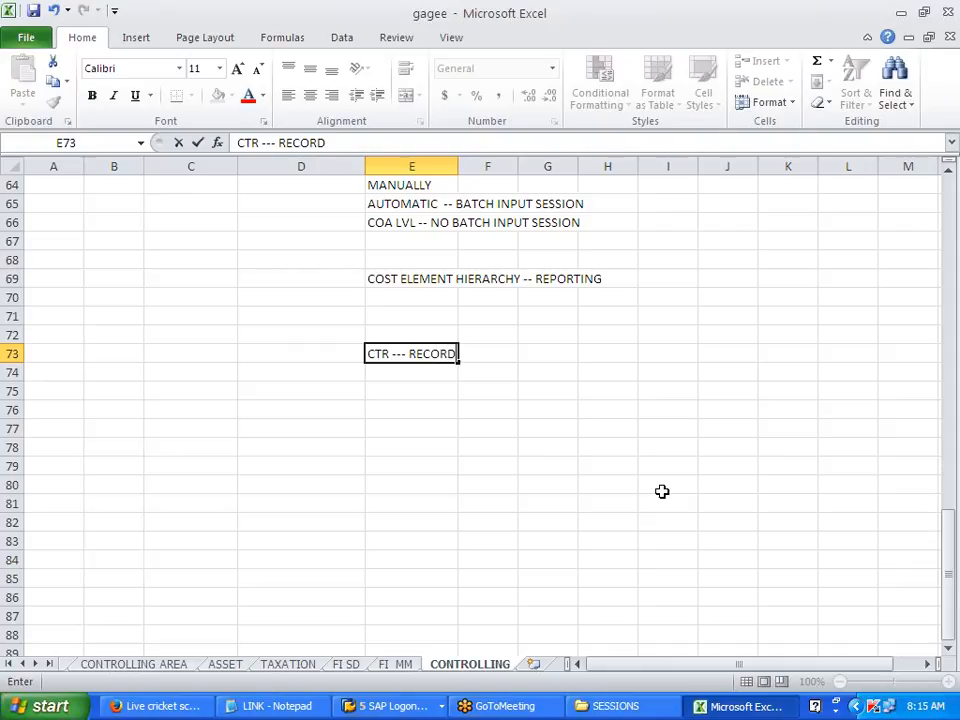
type("S ONLY COST")
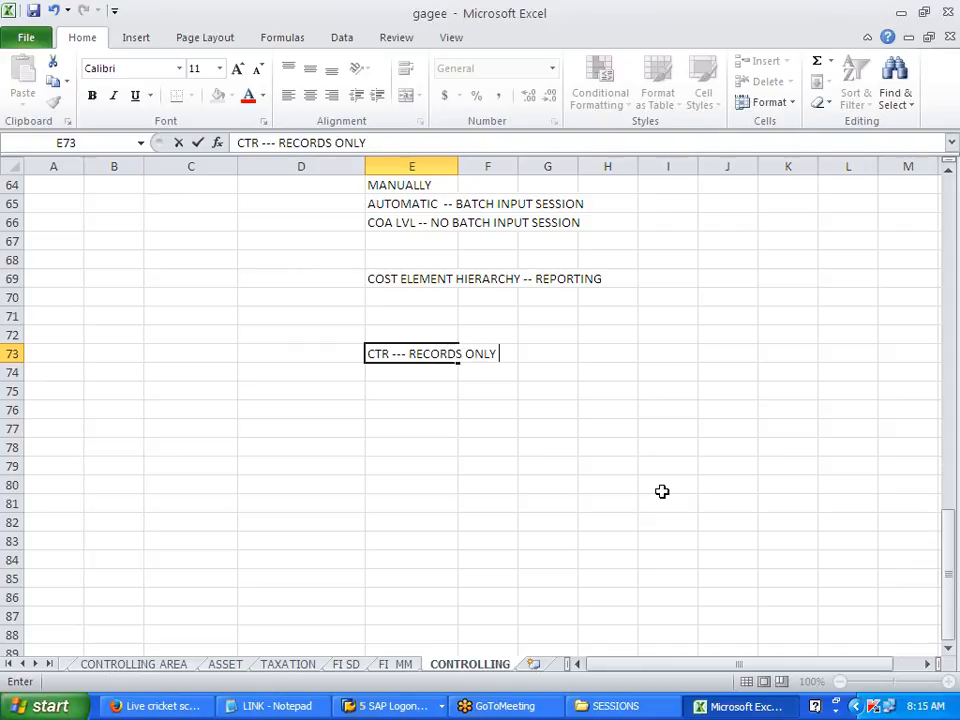
key("Return")
key("Return")
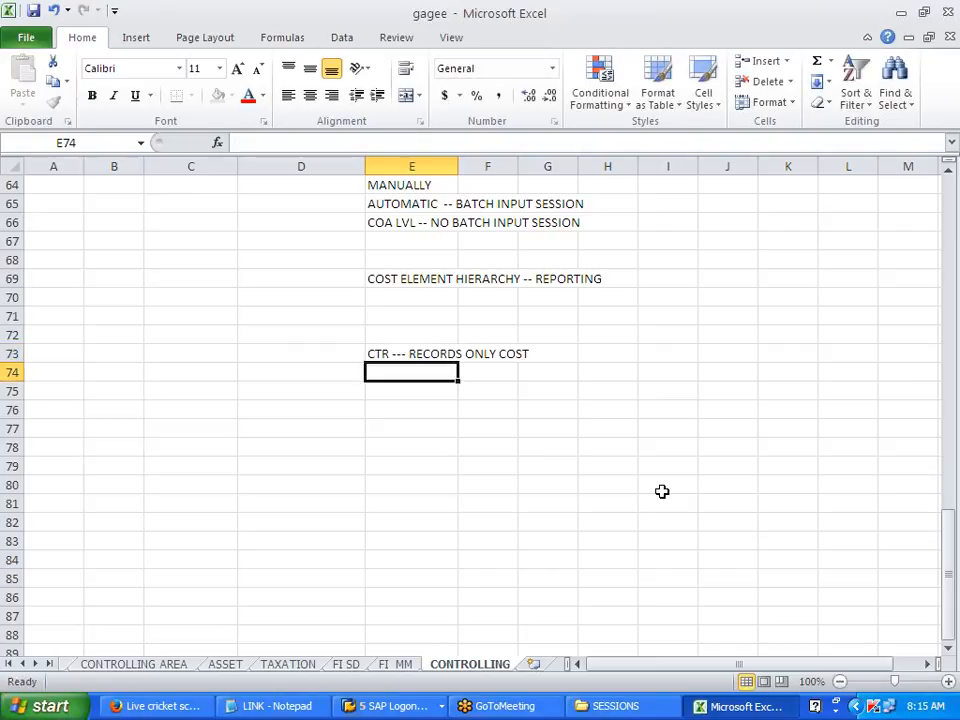
Enter "PLANNING" in cell E75 and "BUDGETING" in cell E76
type("PLANNING")
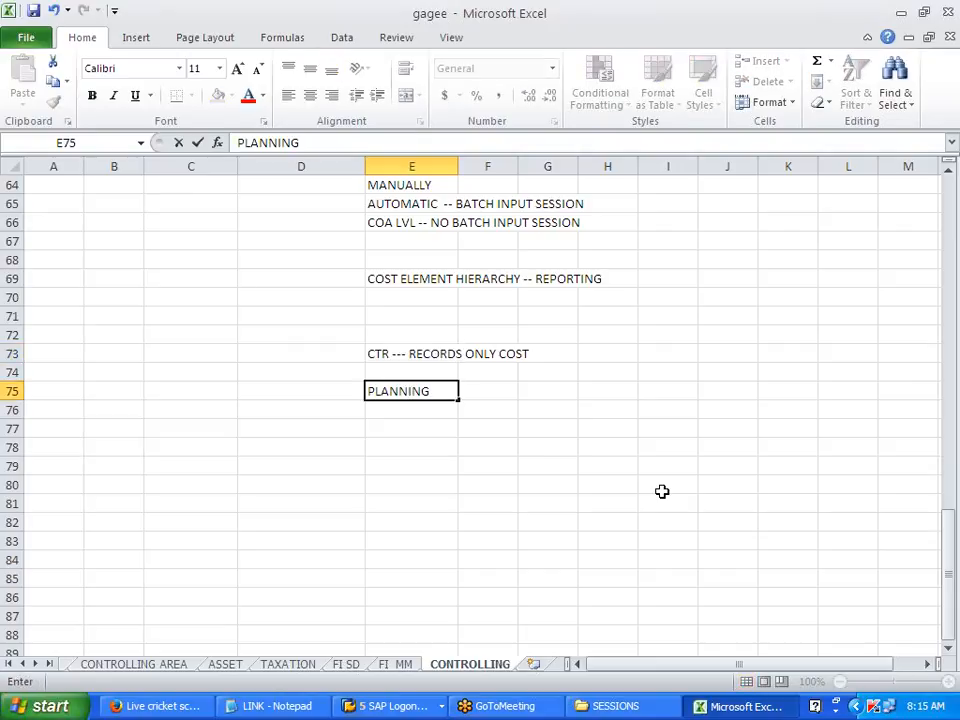
key("Return")
type("B")
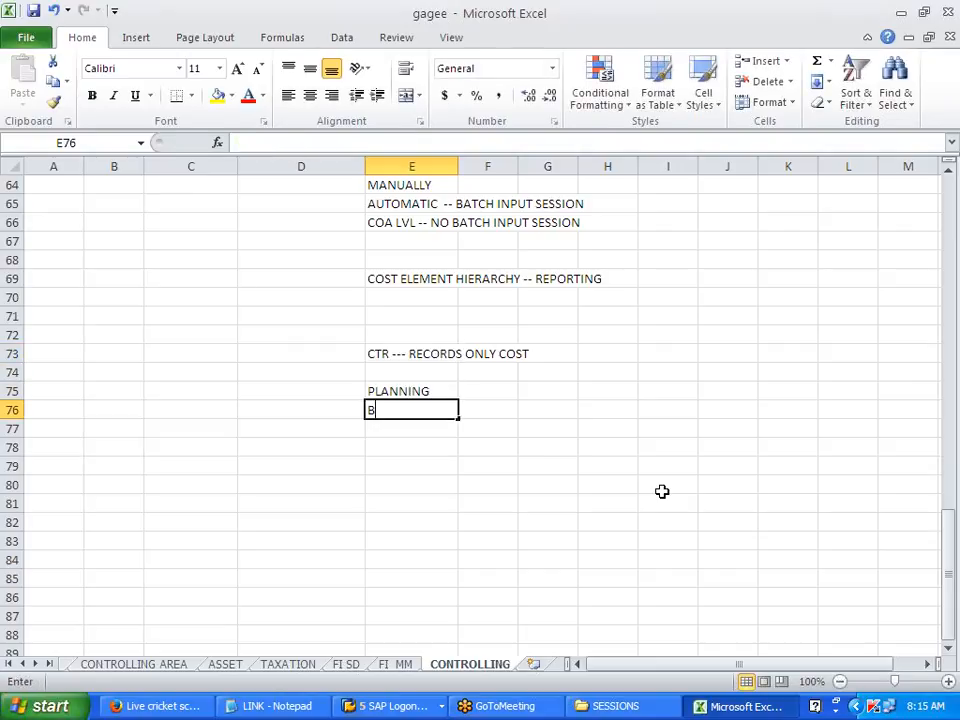
type("UDGETING")
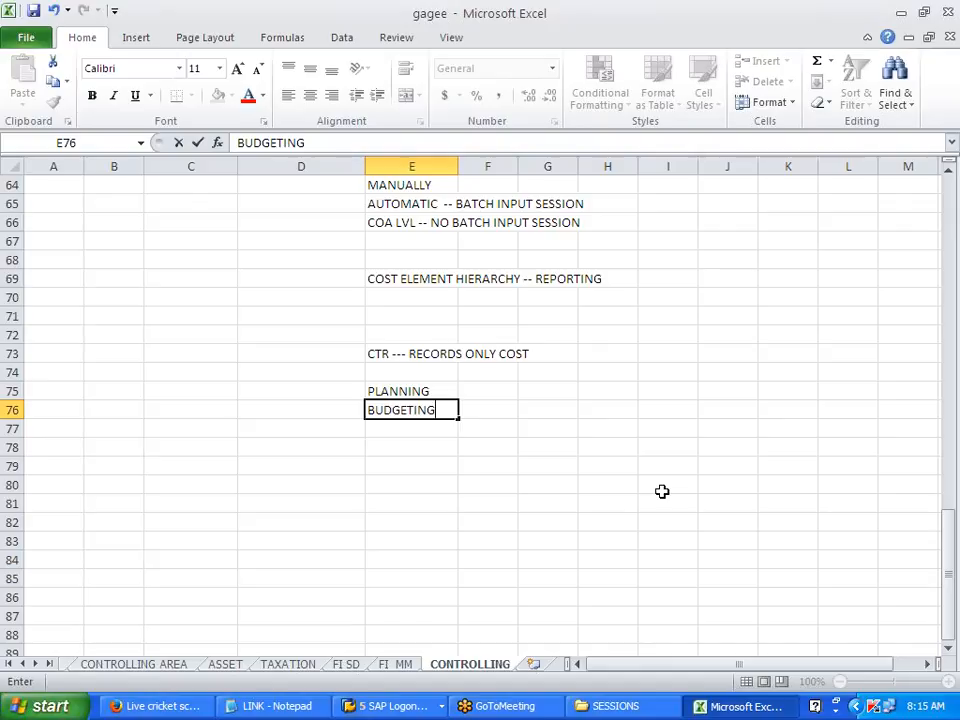
left_click(661, 490)
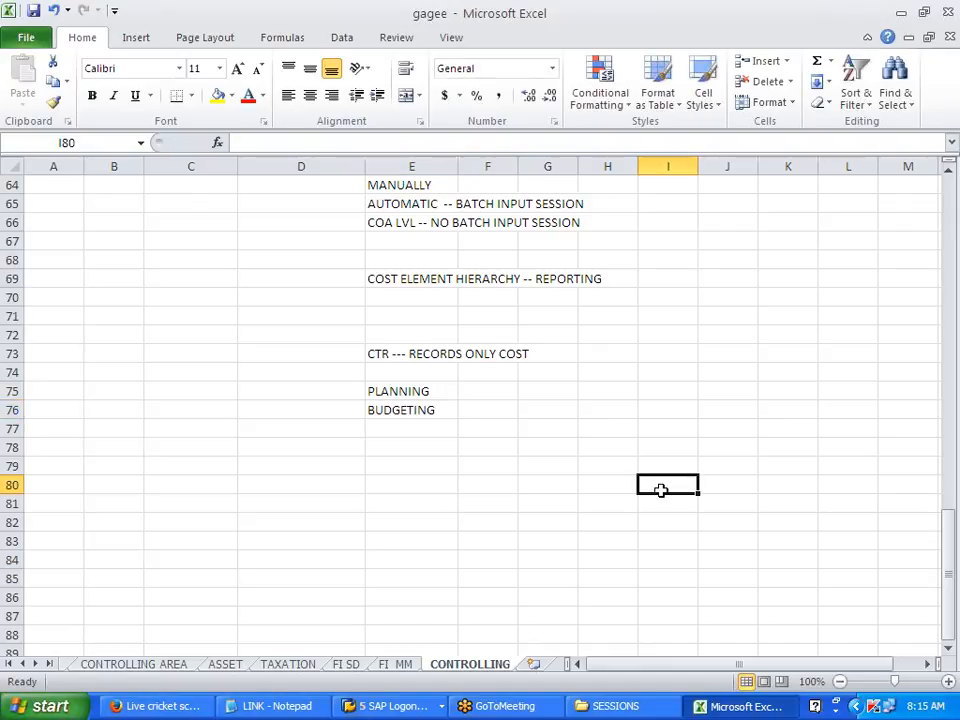
Enter the note "CTR -- DEPT , REGION ,PLANT" in cell E78
left_click(418, 449)
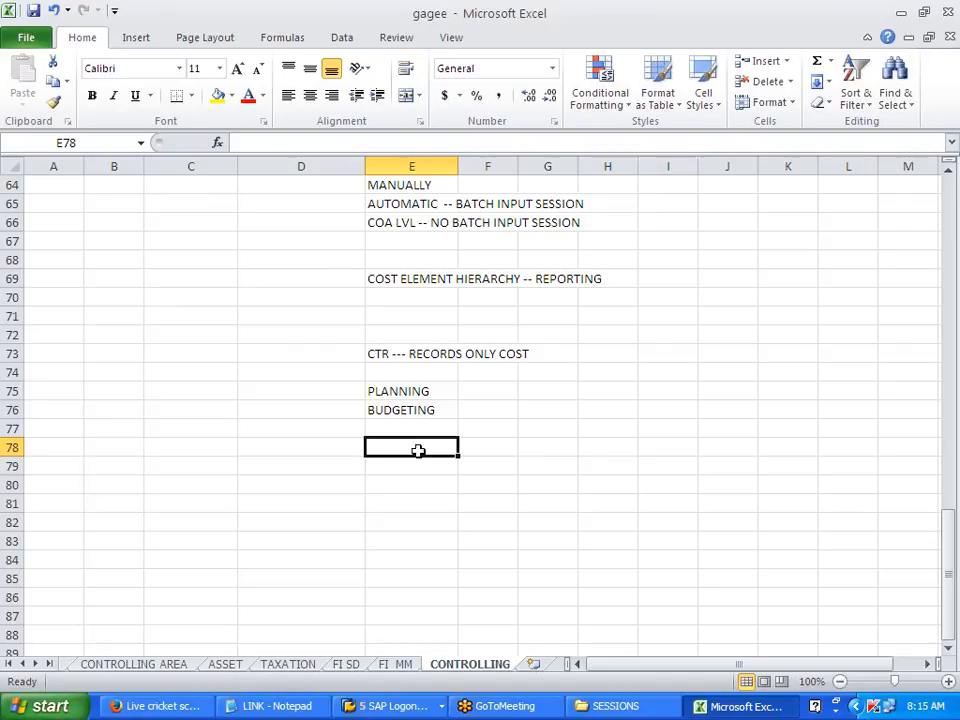
type("CTR")
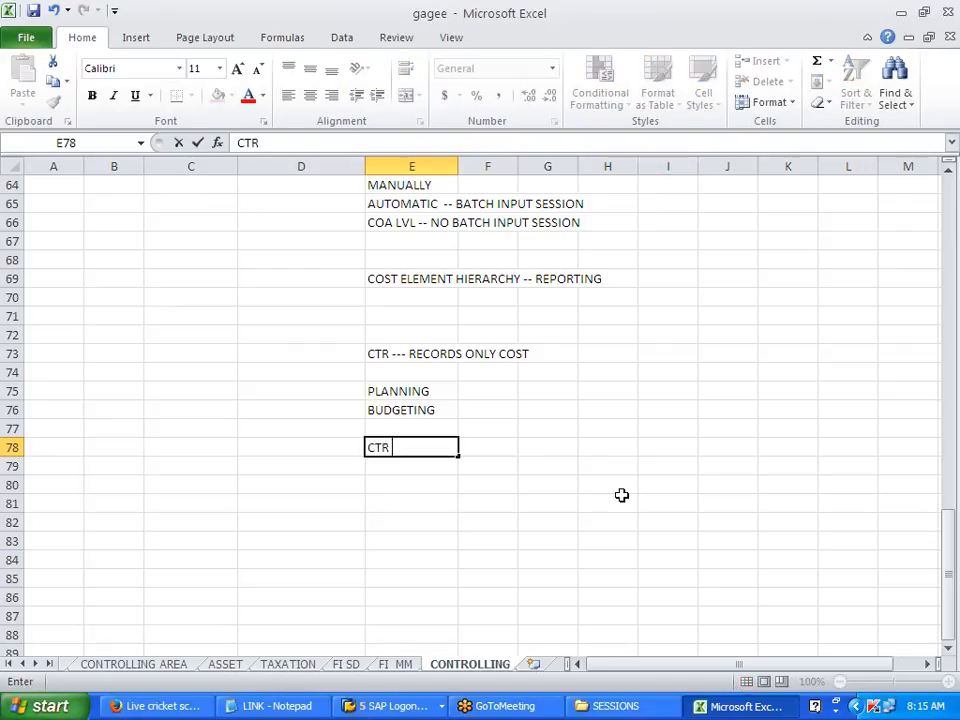
type(" -- DEPT , REGION ")
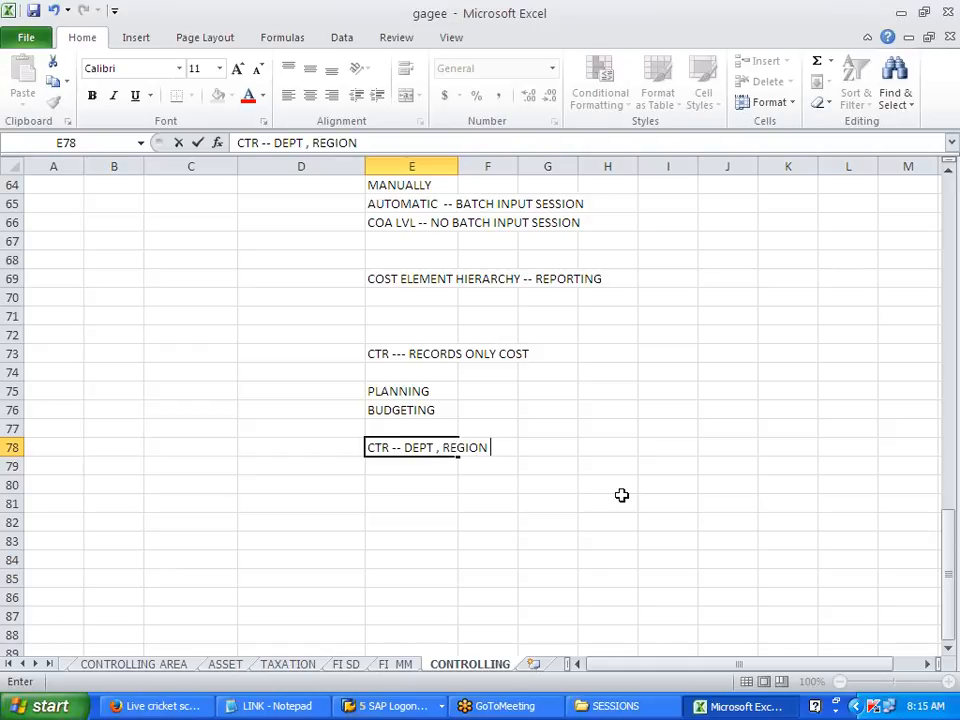
type(",PLANT")
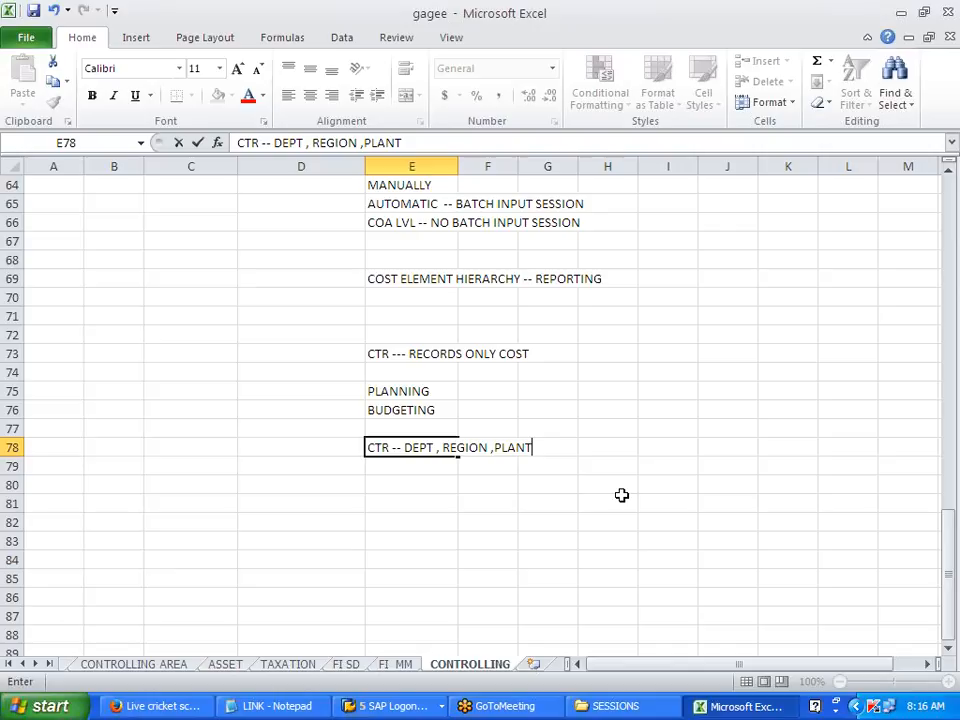
left_click(621, 495)
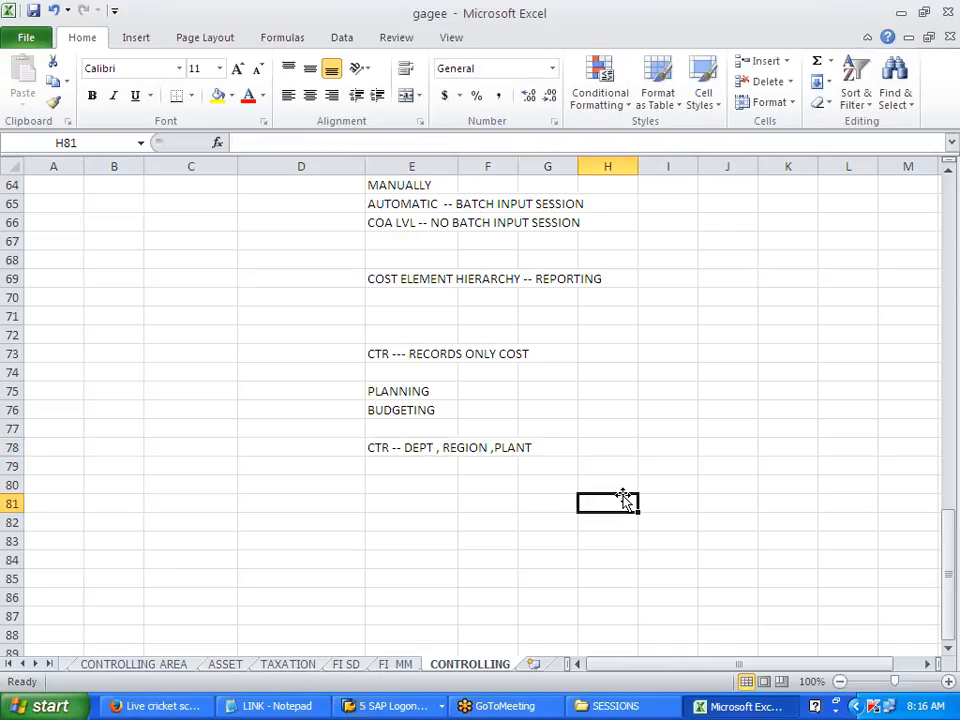
Return to the SAP implementation guide and open the Maintain Controlling Area activity under General Controlling, Organization
key("alt+Tab")
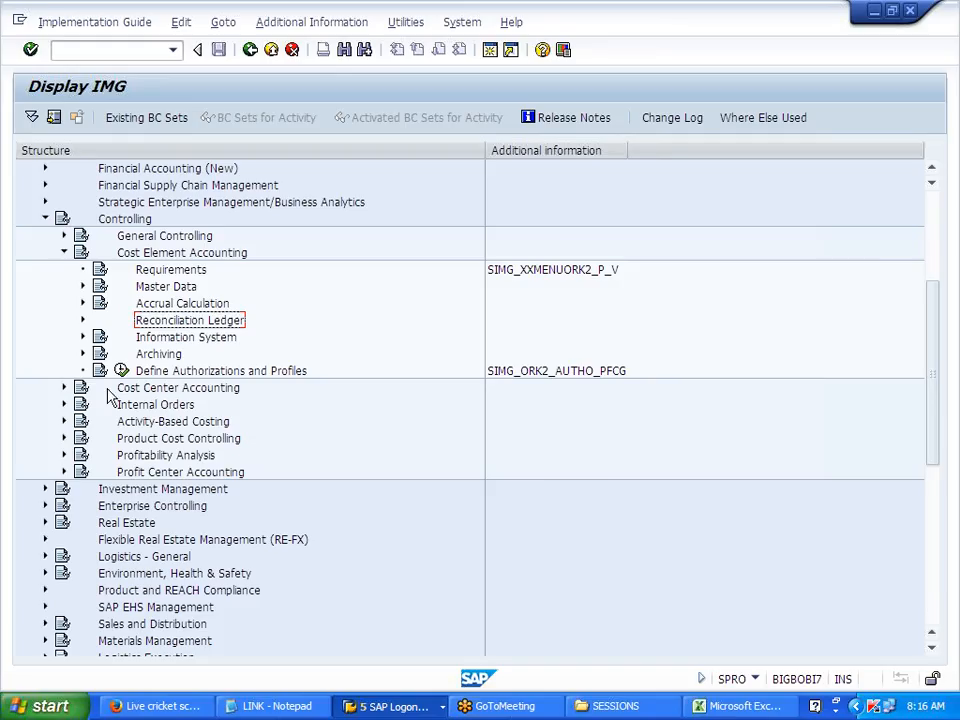
left_click(64, 252)
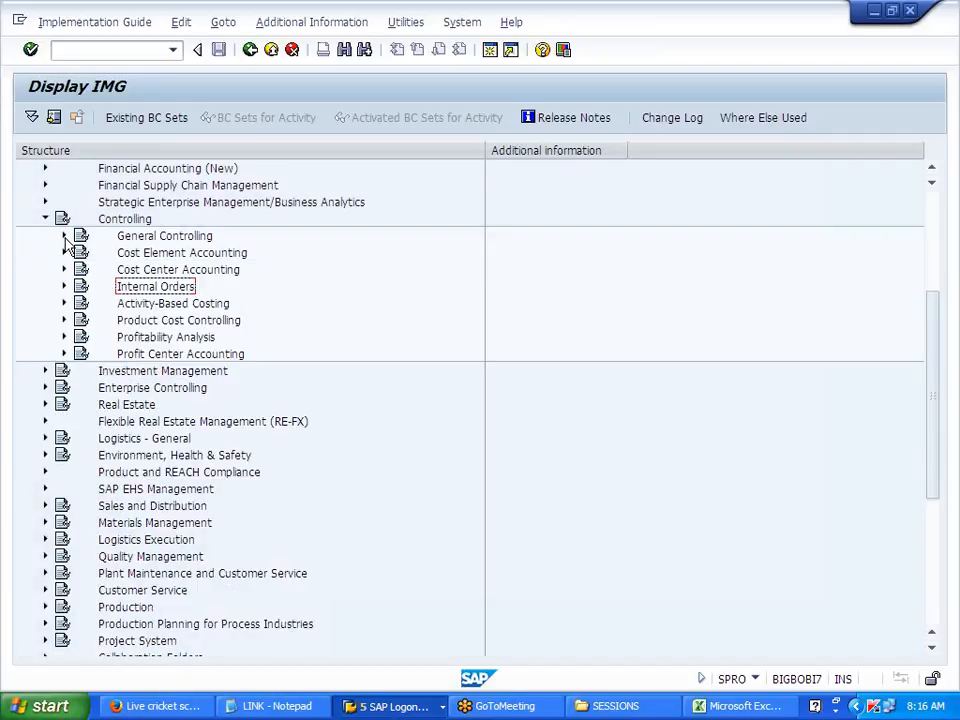
left_click(64, 236)
left_click(83, 252)
left_click(180, 272)
left_click(140, 269)
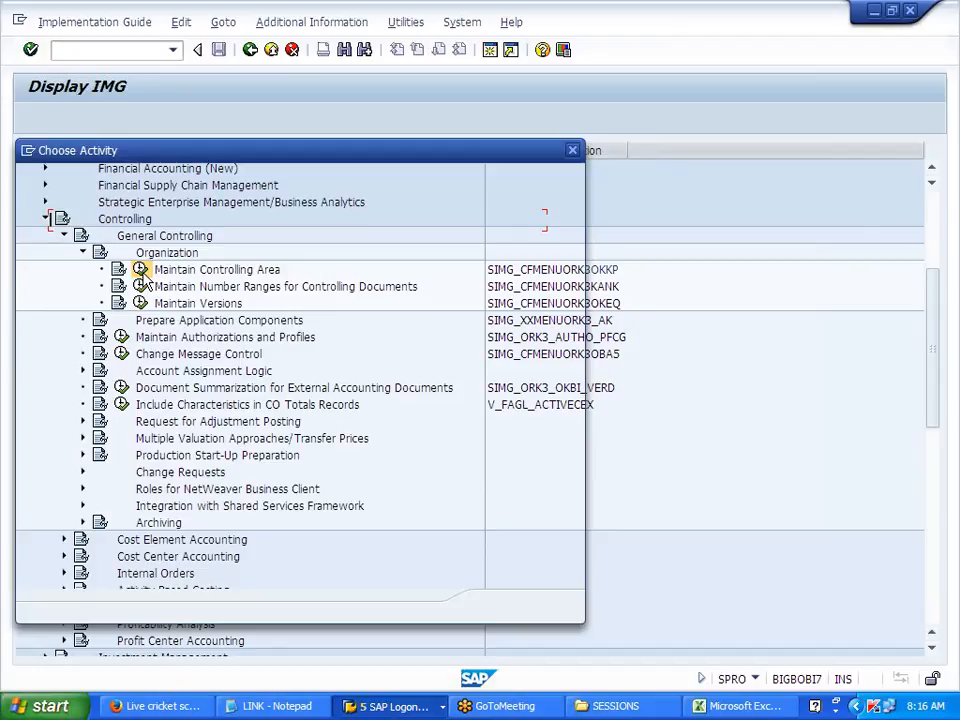
double_click(178, 244)
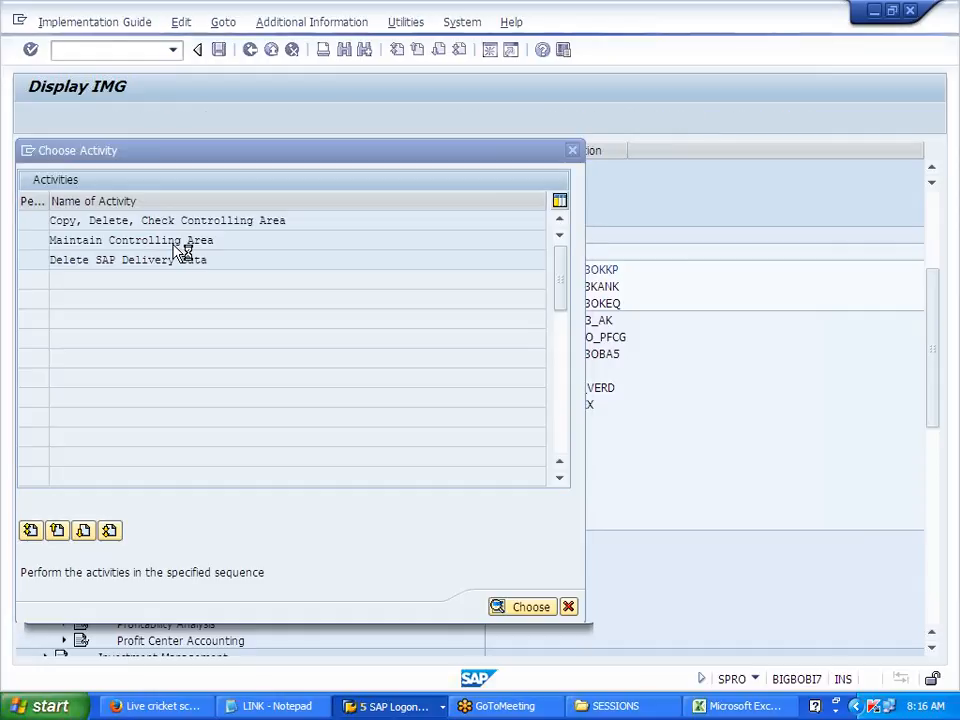
Open the details of controlling area J700, copy its cost center standard hierarchy name and return to the implementation guide
left_click(382, 642)
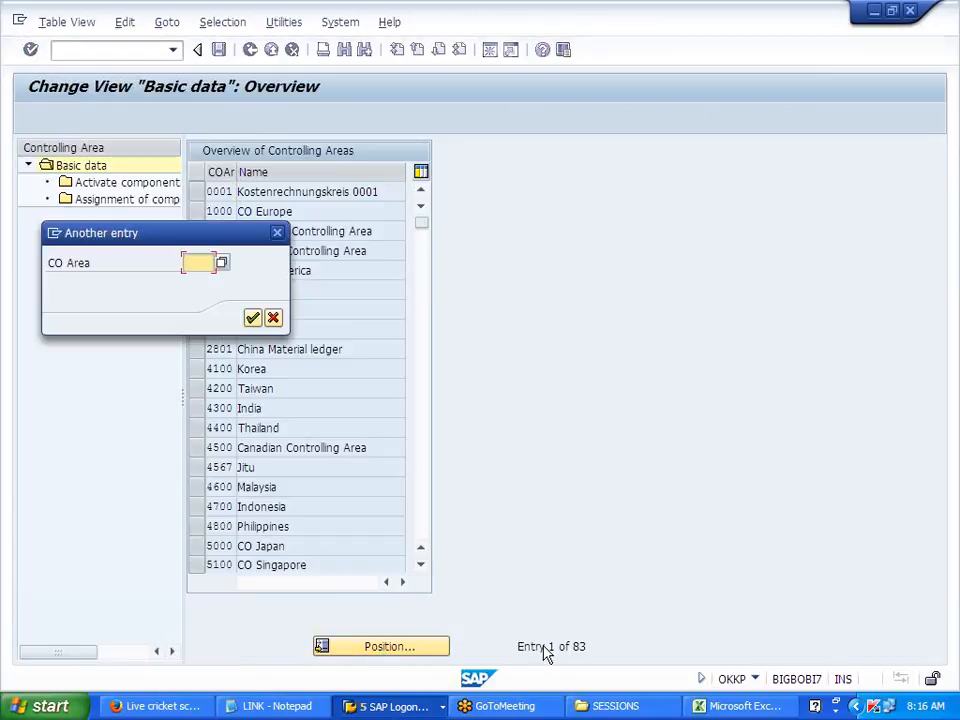
type("J700")
key("Return")
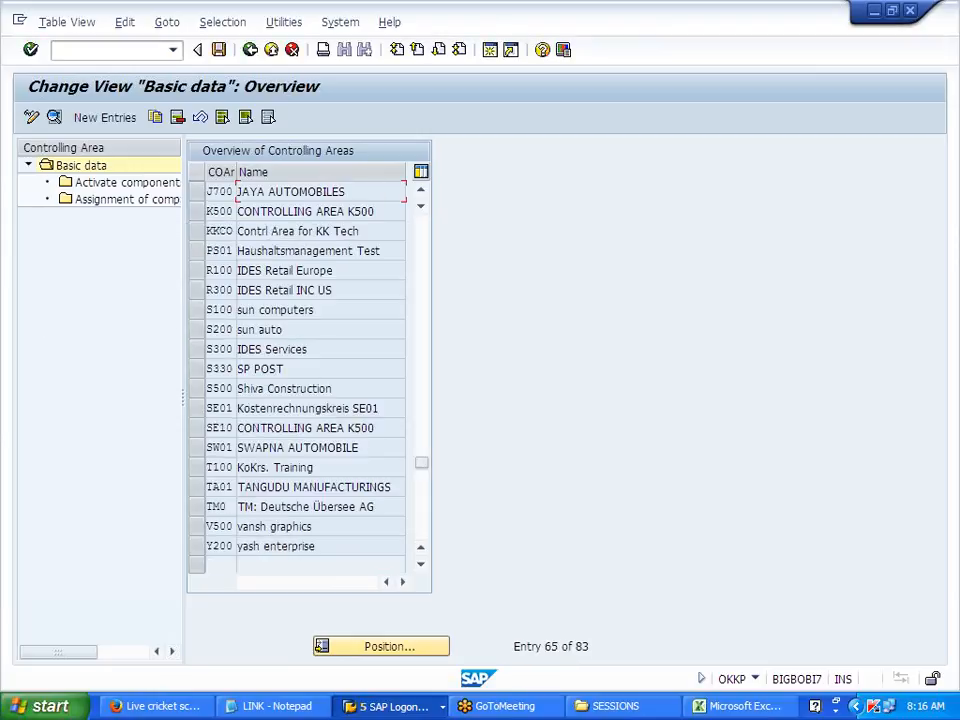
double_click(220, 191)
double_click(372, 460)
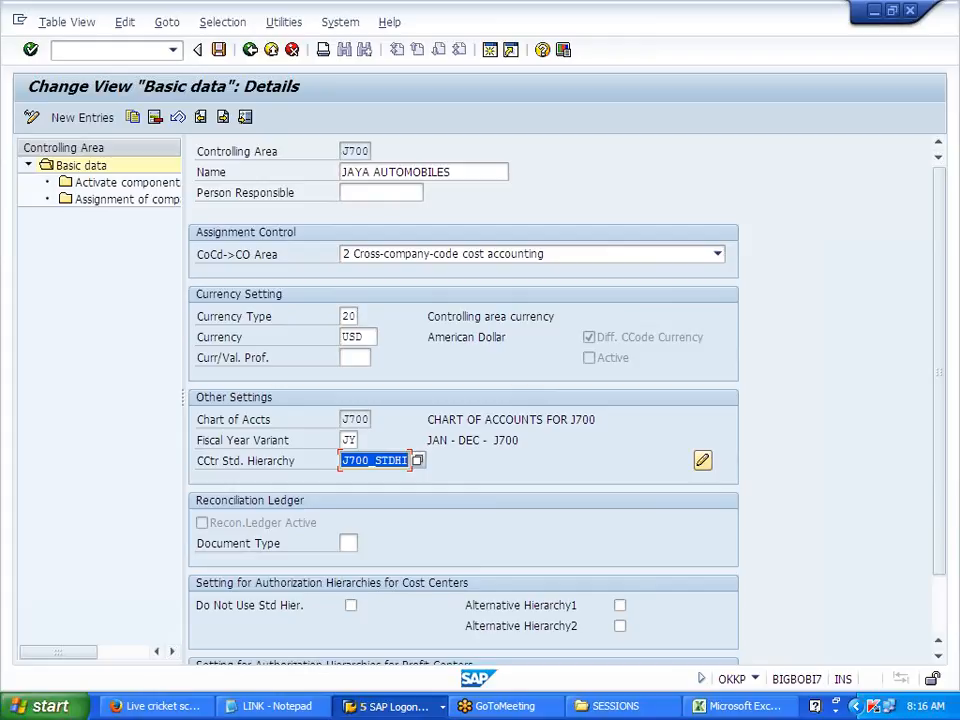
left_click(251, 50)
left_click(252, 51)
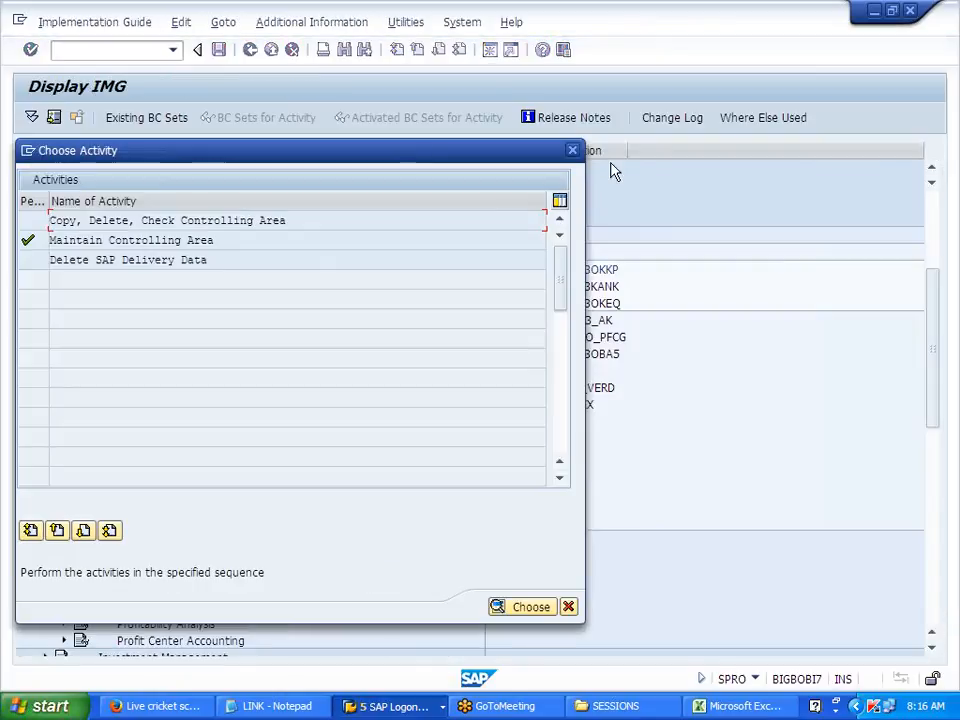
left_click(572, 150)
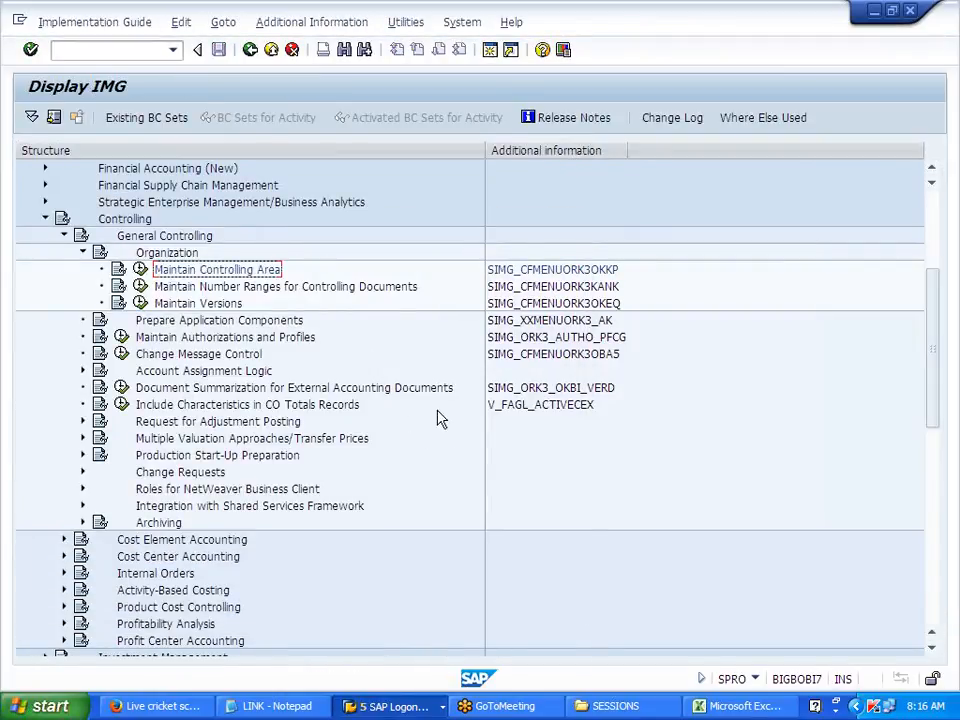
Collapse General Controlling and expand Cost Center Accounting down to the Cost Centers activities under Master Data
scroll(225, 430, "down", 2)
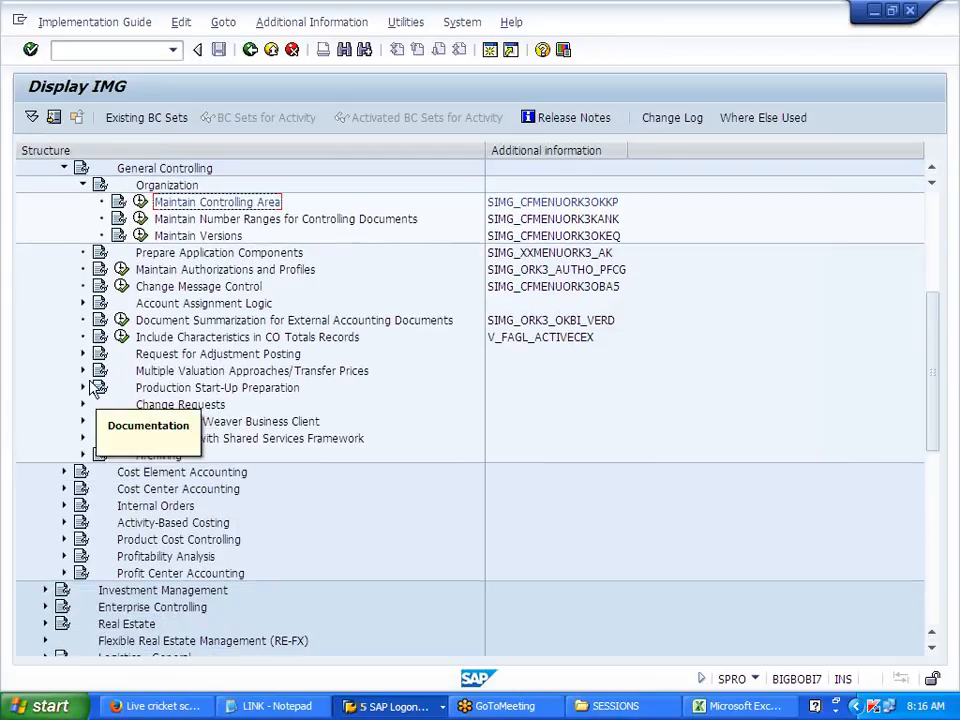
left_click(83, 185)
left_click(64, 168)
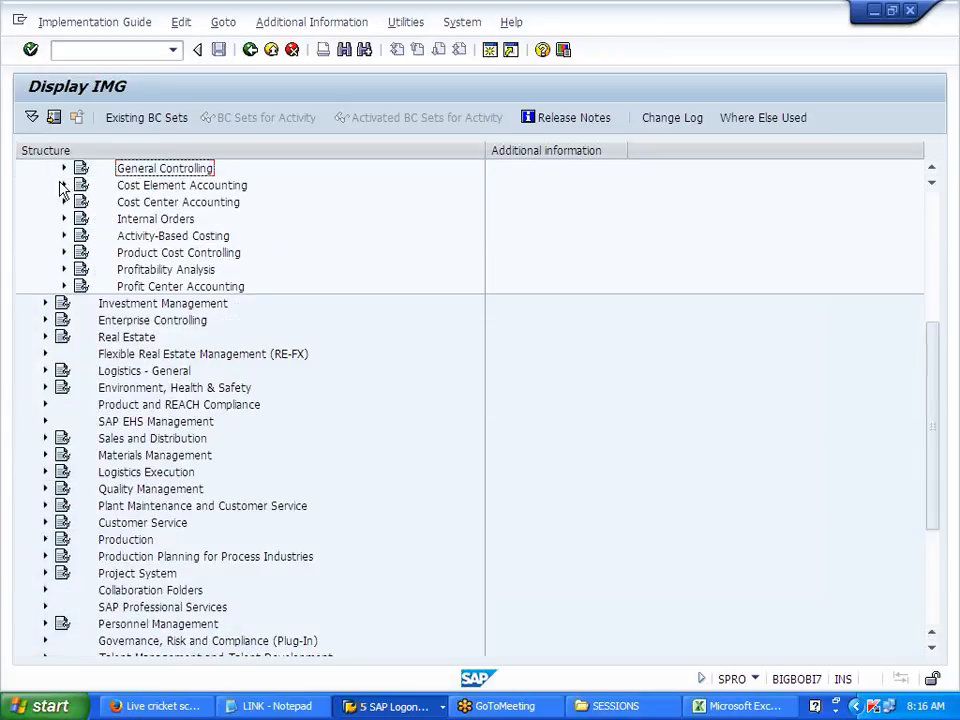
left_click(64, 202)
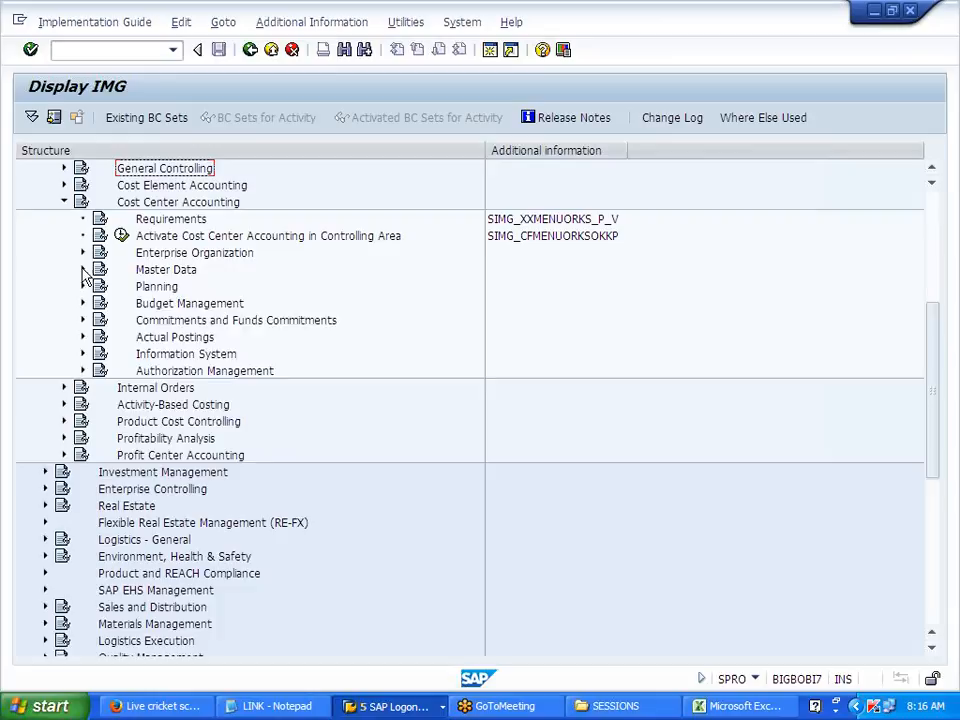
left_click(83, 270)
left_click(101, 287)
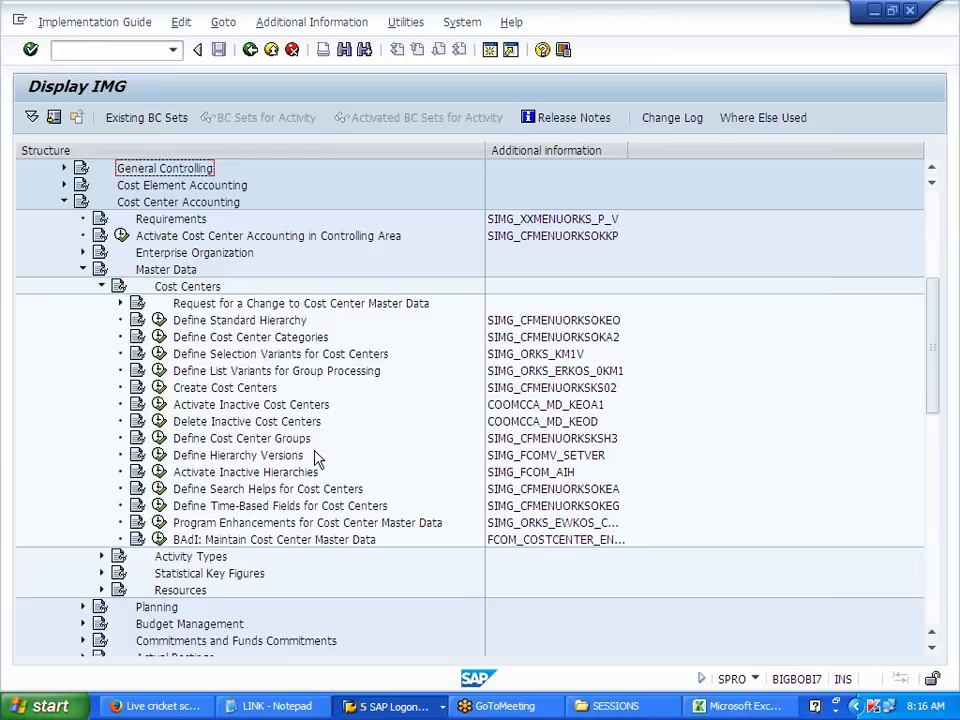
Start the Create Cost Center Group activity and open the structure of the standard hierarchy J700_STDHI for changes
left_click(240, 438)
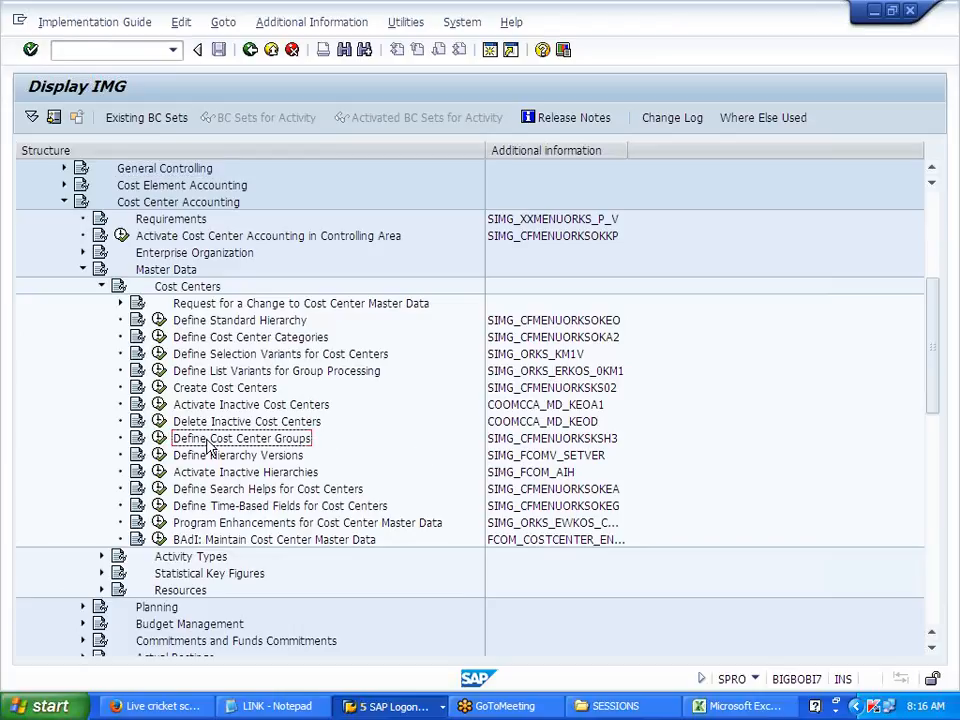
left_click(158, 438)
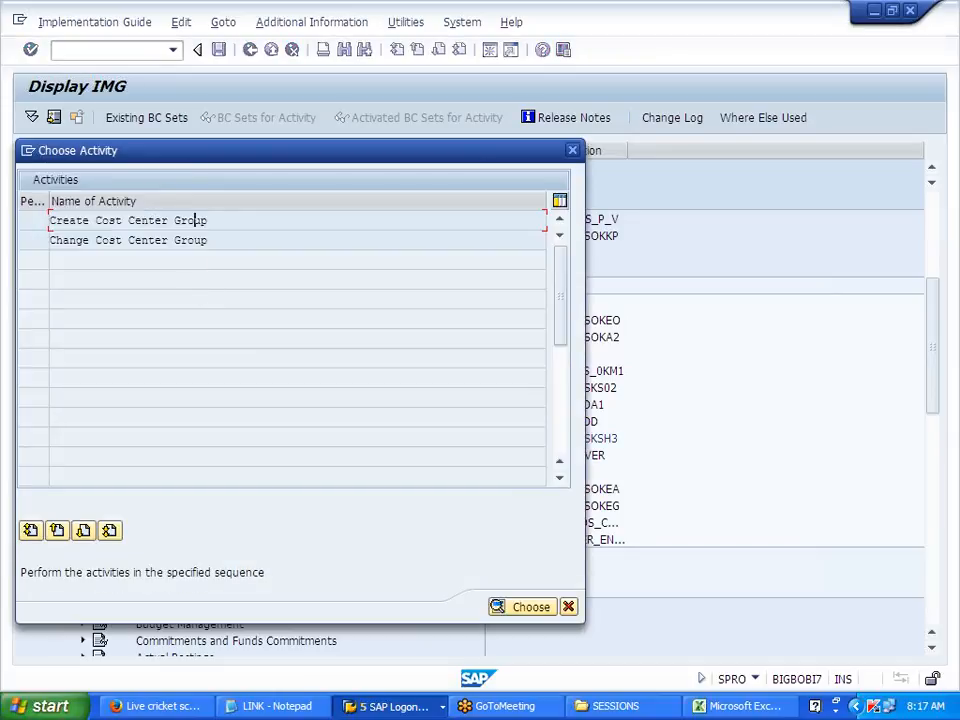
double_click(195, 220)
key("End")
key("shift+Home")
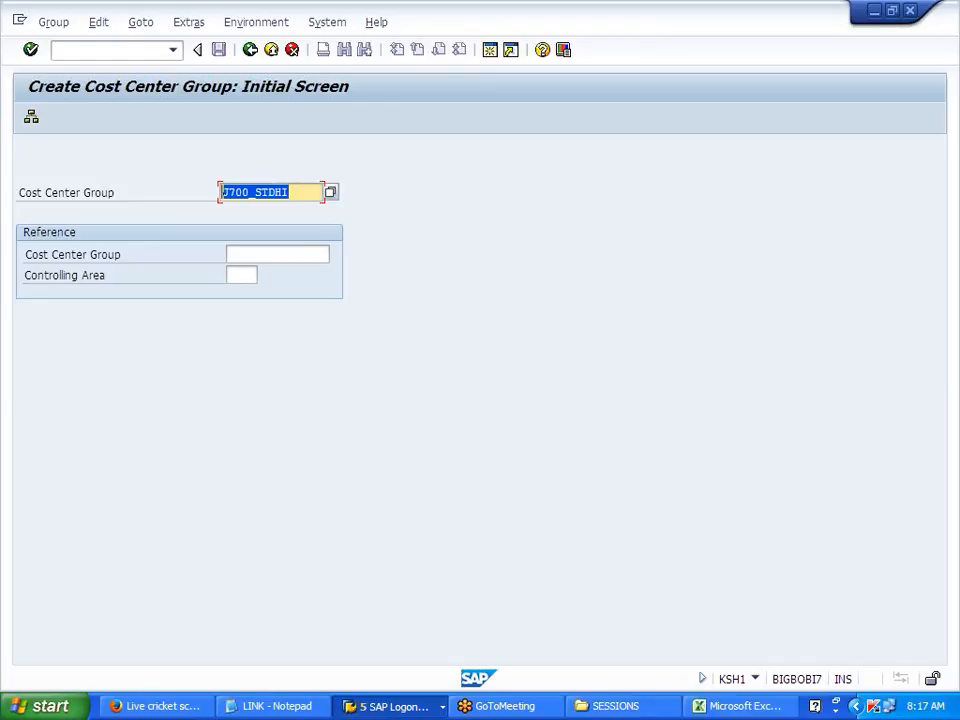
left_click(224, 193)
key("Return")
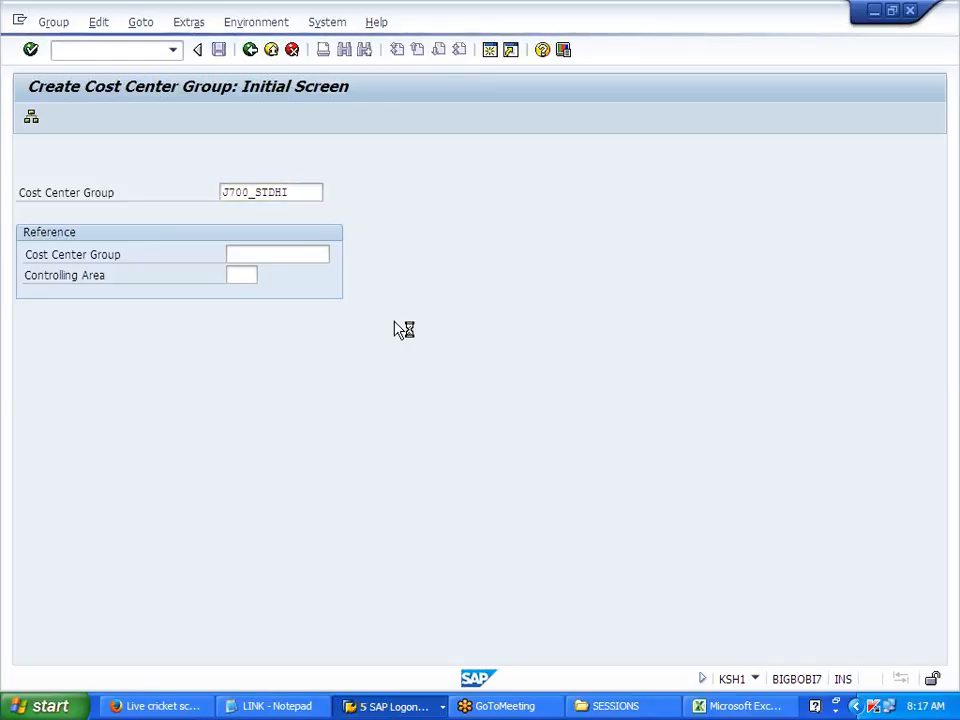
left_click(266, 450)
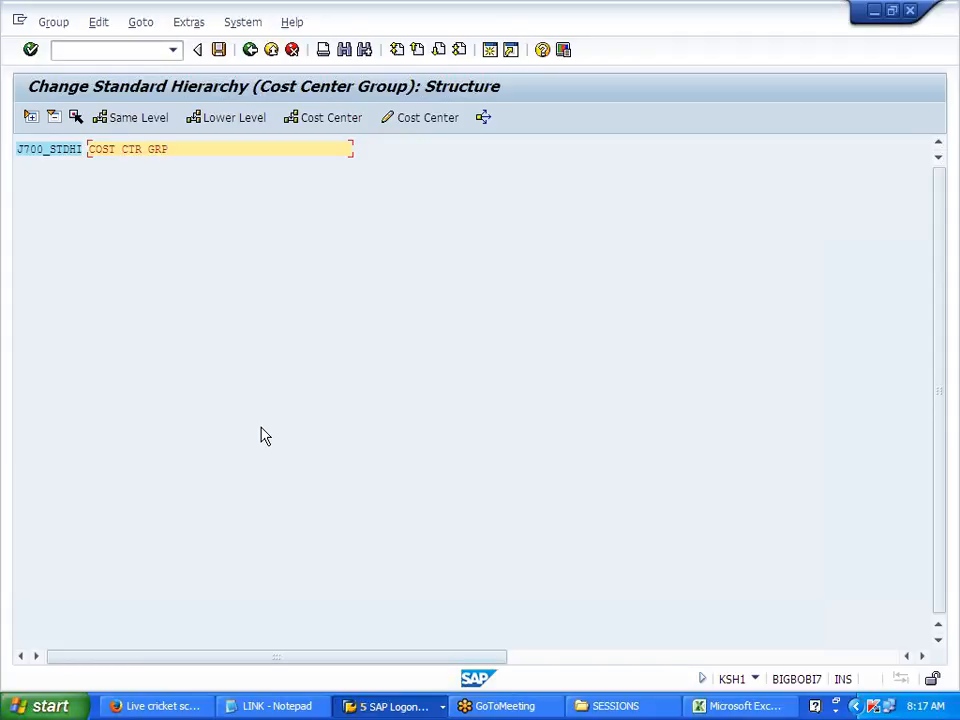
Add a lower-level group 1000 named "PRODUCTION CTR" beneath J700_STDHI
left_click(53, 150)
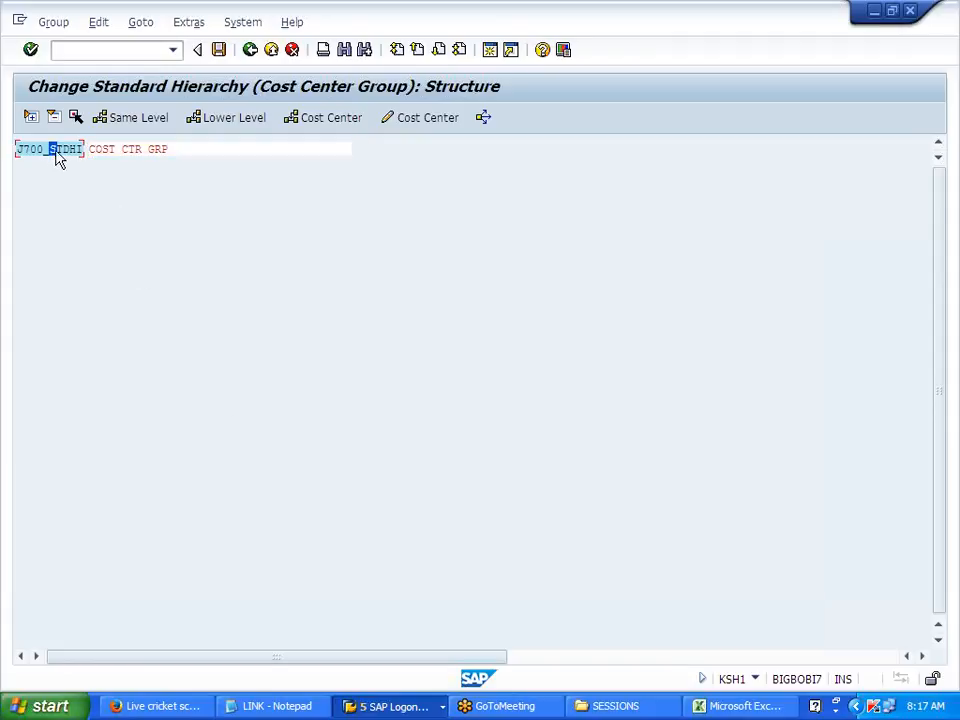
left_click(222, 119)
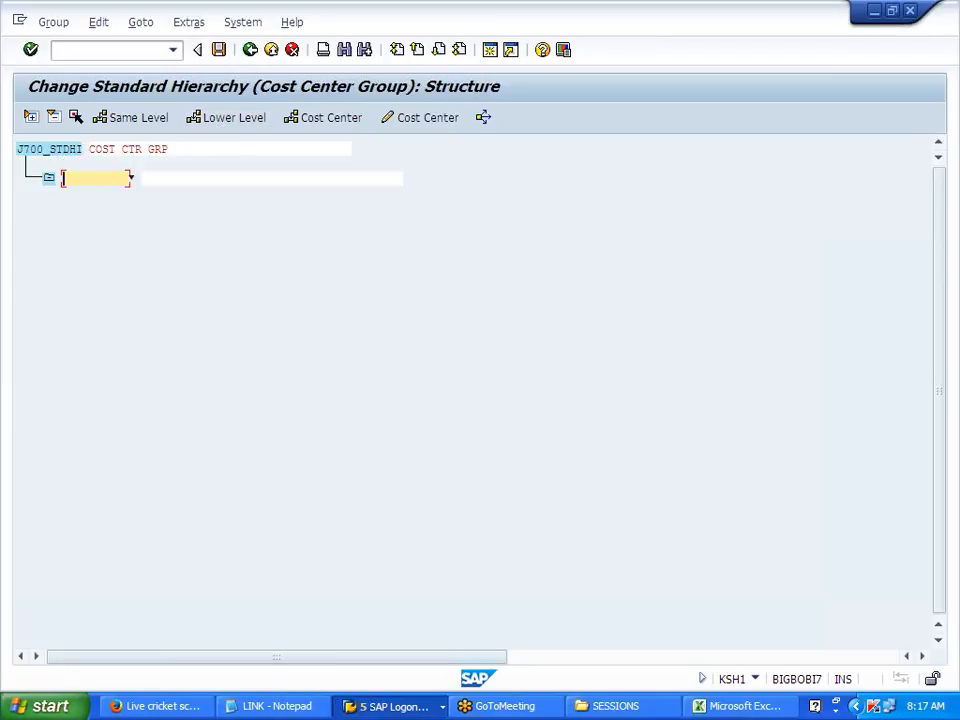
type("1000")
key("Tab")
type("PRODUCTION CTR")
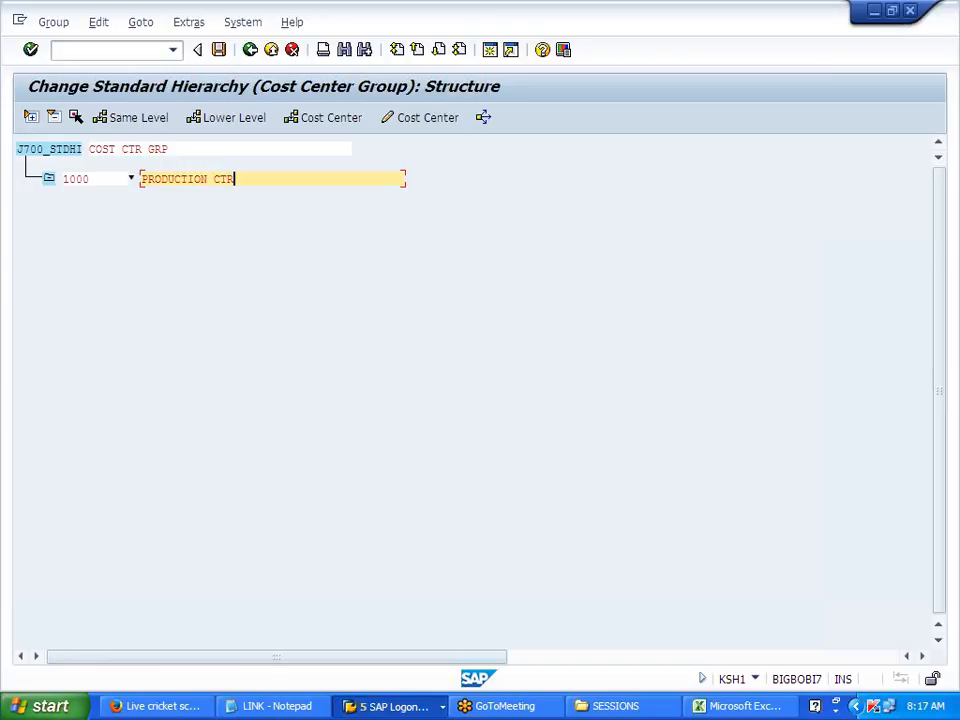
Add groups 2000 "ADM CTR" and 3000 "SELLING CTR" at the same level as group 1000, save the standard hierarchy and leave the activity
left_click(92, 179)
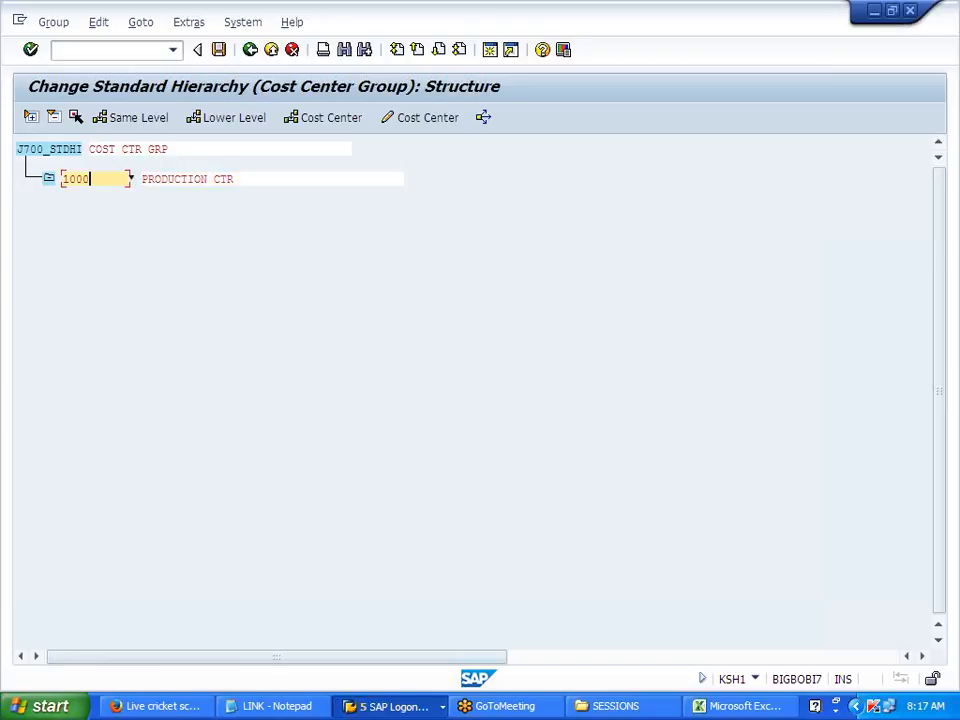
left_click(150, 119)
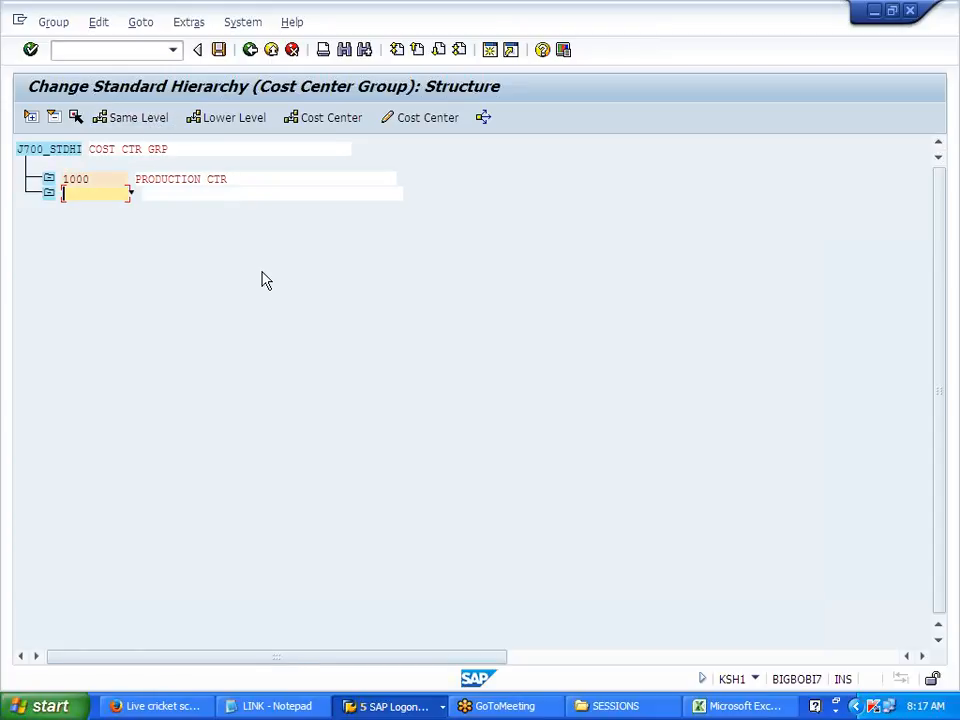
key("Tab")
left_click(120, 119)
type("3000")
key("Tab")
type("SE")
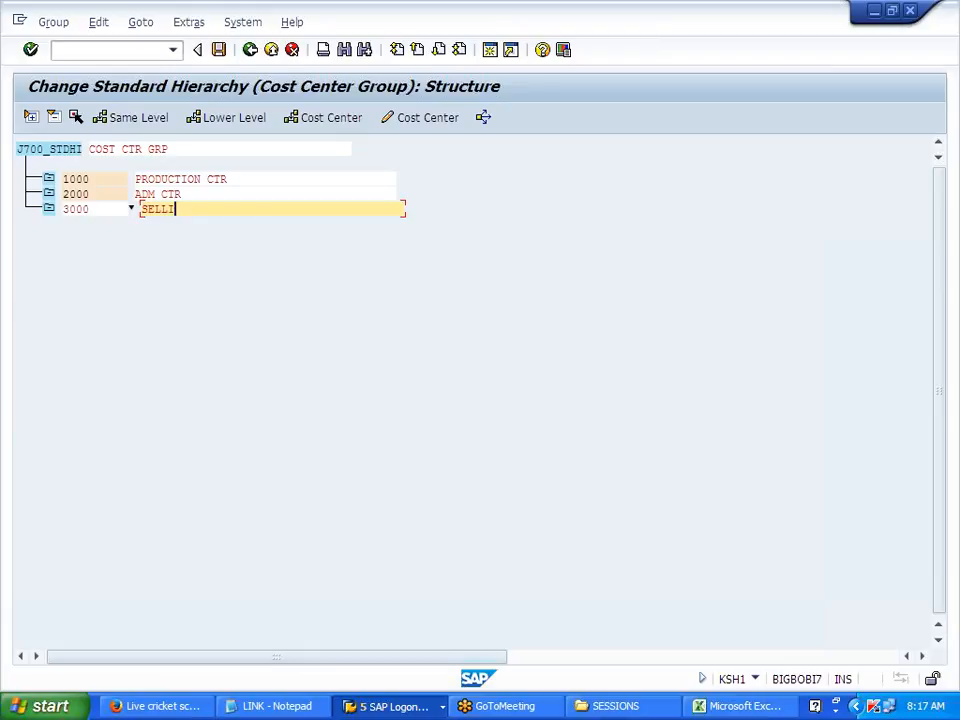
type("LLING CTR")
left_click(218, 49)
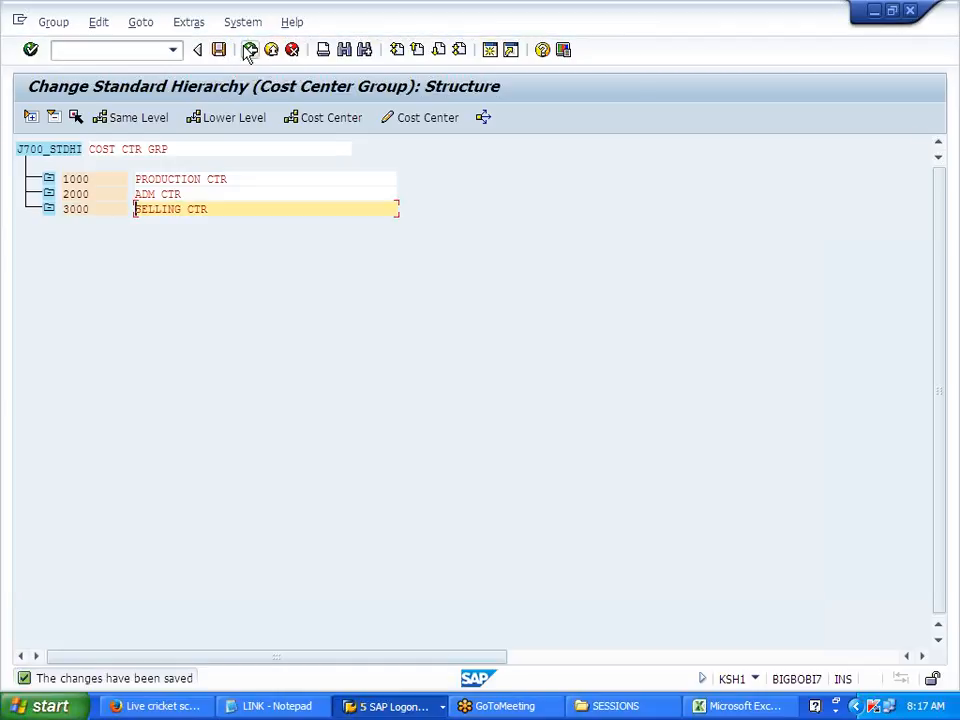
left_click(250, 49)
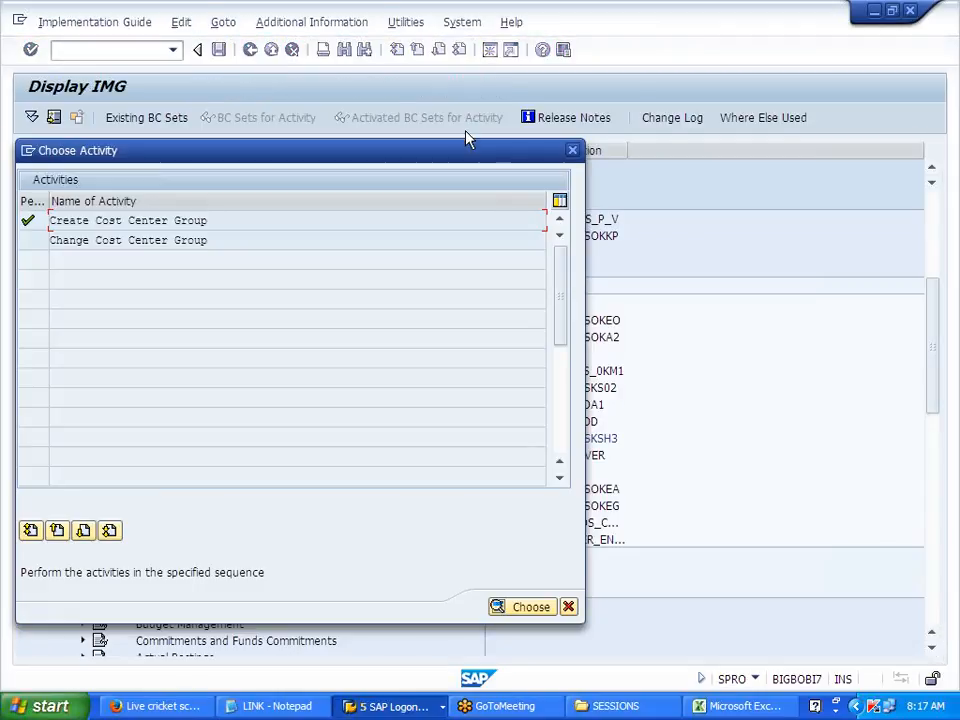
left_click(572, 150)
Start the Create cost center activity and open the master data of new cost center PRD DEPT1
left_click(195, 388)
left_click(159, 388)
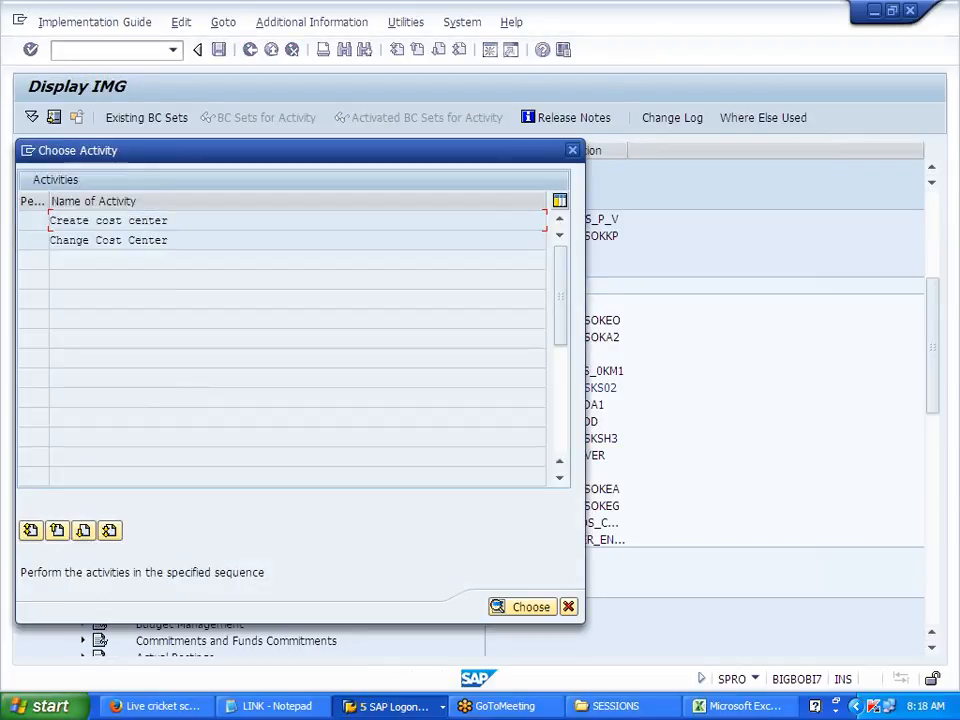
double_click(154, 222)
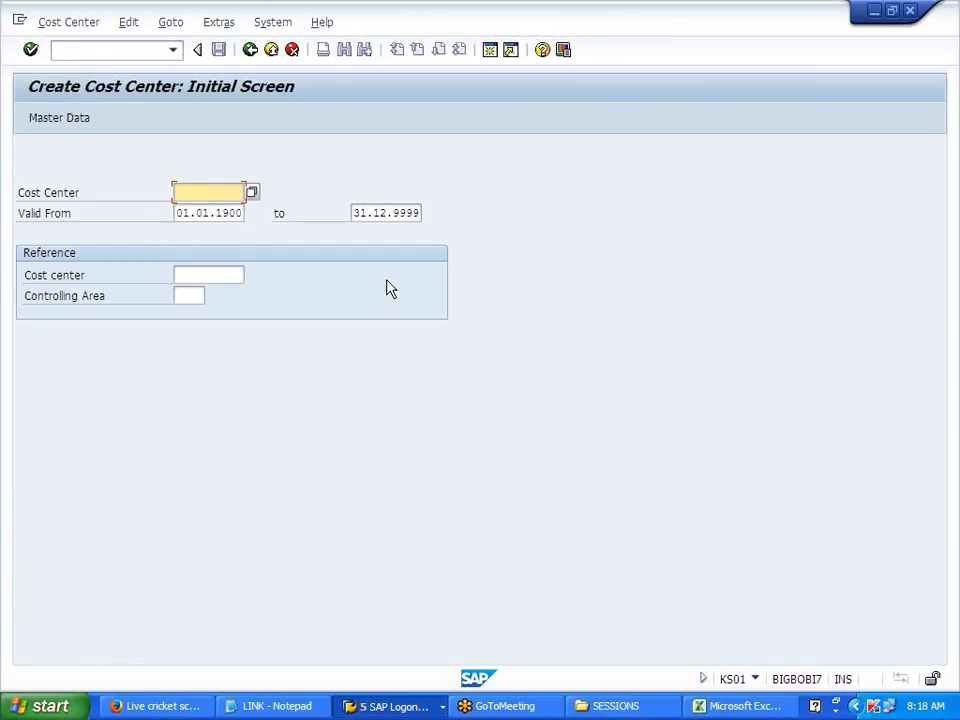
type("PRD")
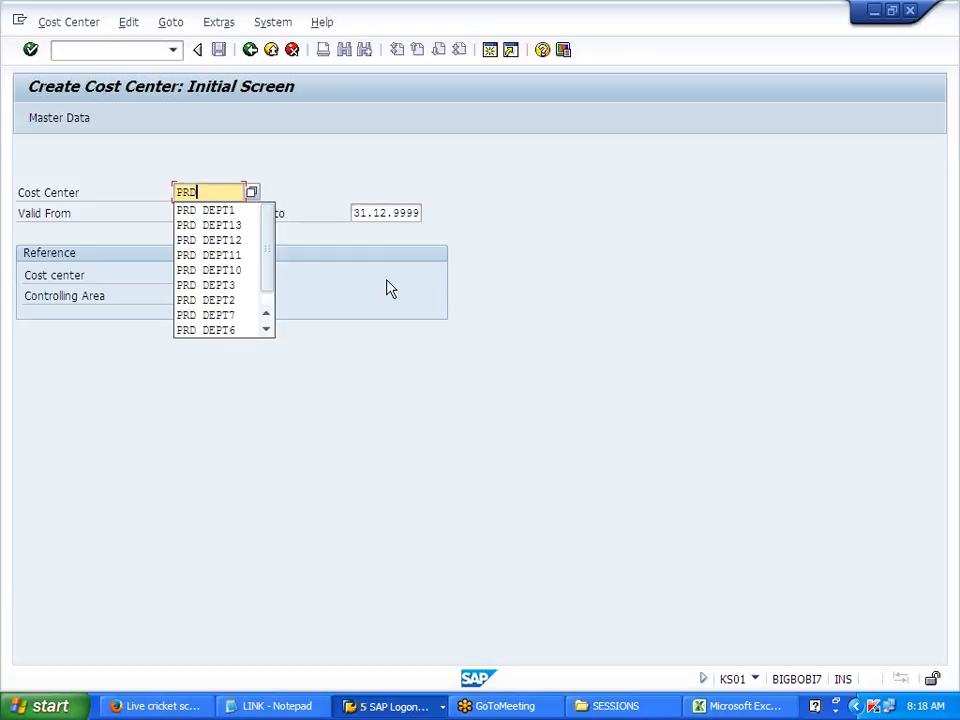
type(" DEPT 1")
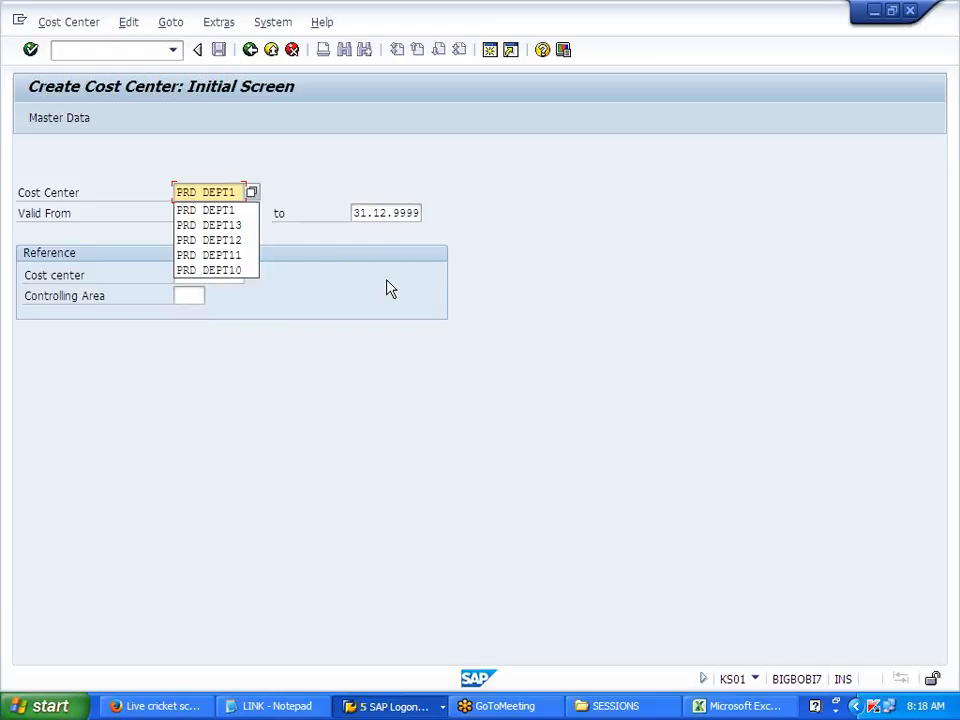
left_click(190, 210)
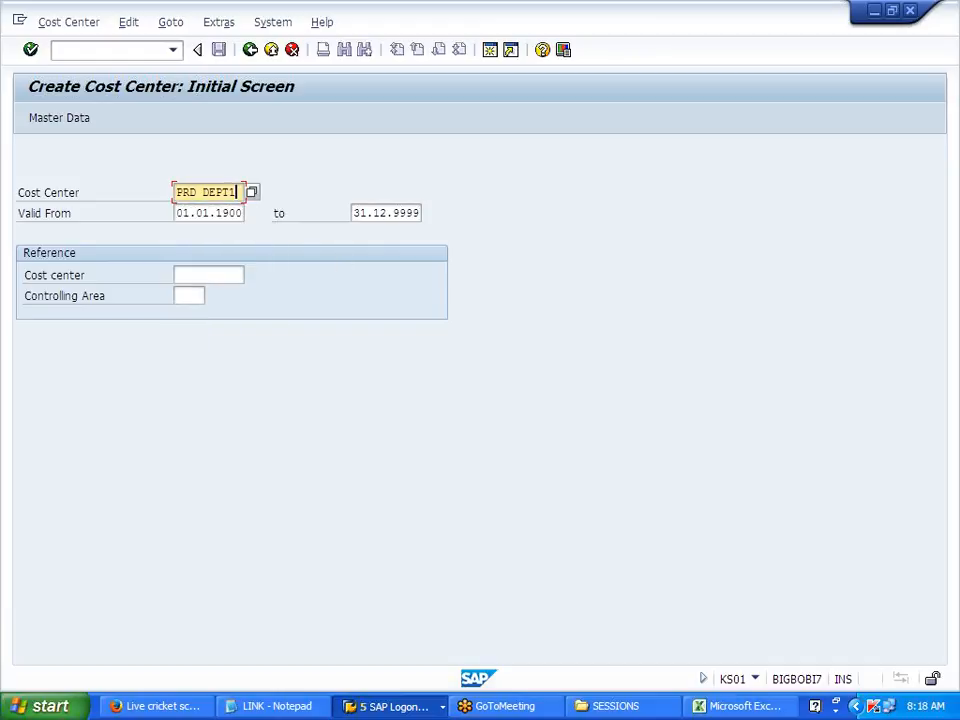
key("Return")
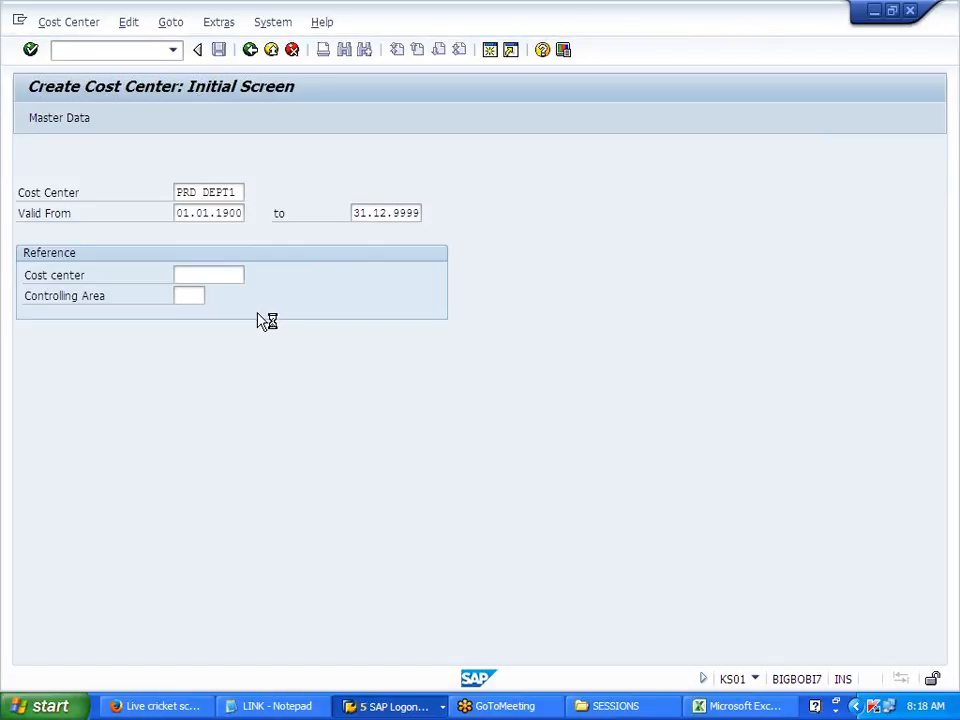
Enter "PRD DEPT 1" as both the name and the description of the cost center
type("PRD DEPT ")
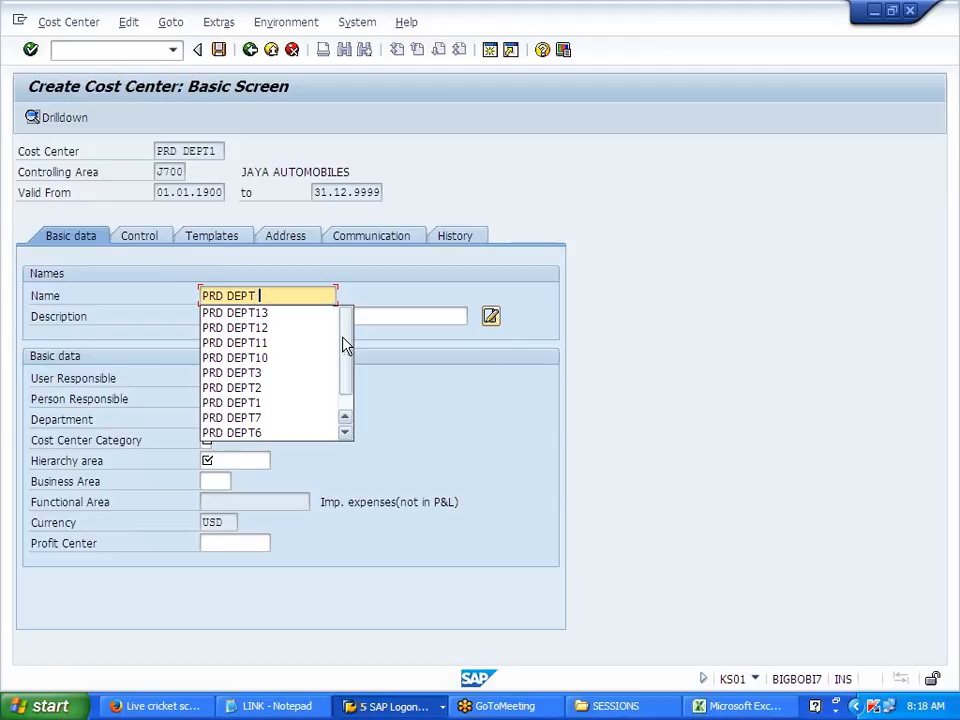
type("1")
key("Tab")
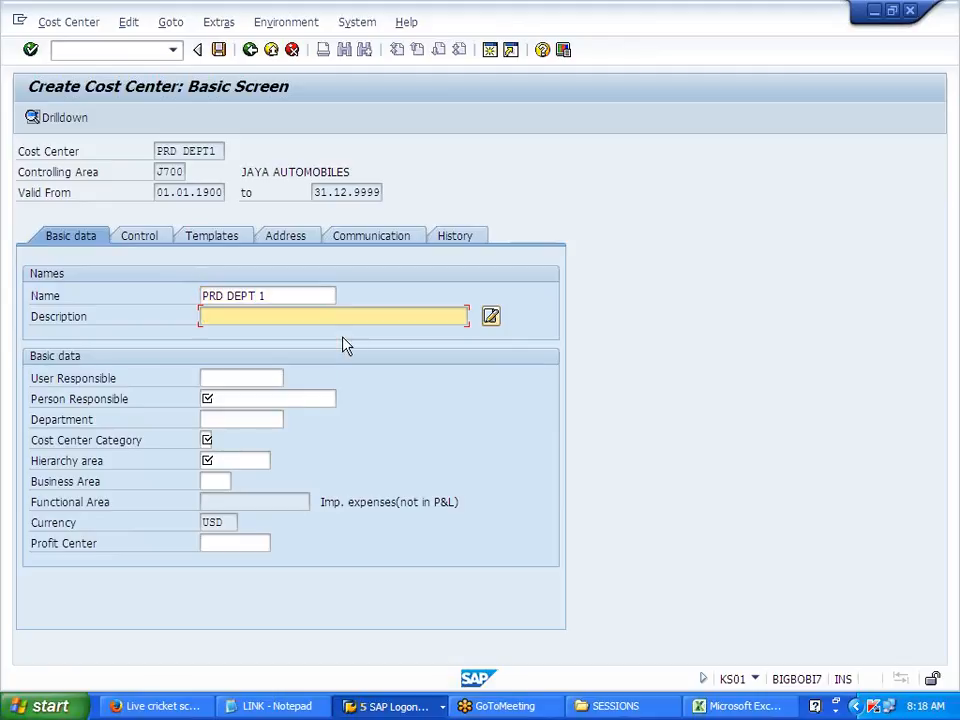
left_click_drag(280, 296, 202, 296)
key("ctrl+c")
left_click(222, 316)
key("ctrl+v")
Fill in the person responsible, set the department to PRODUCTION and choose cost center category 1 (Production)
left_click(244, 400)
left_click(245, 416)
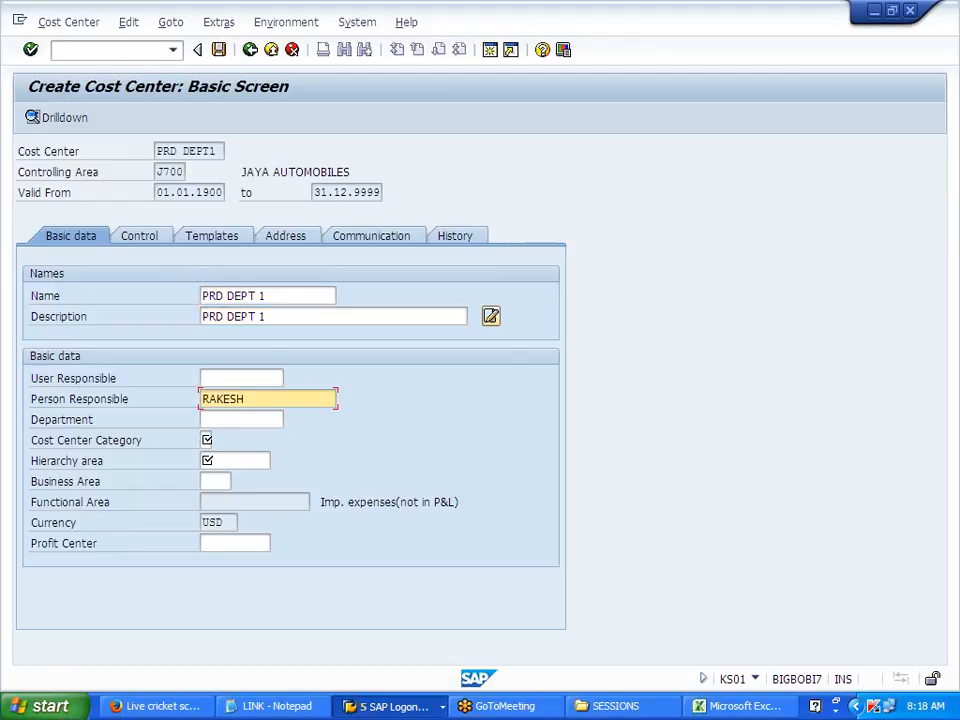
left_click(242, 420)
left_click(229, 436)
left_click(207, 440)
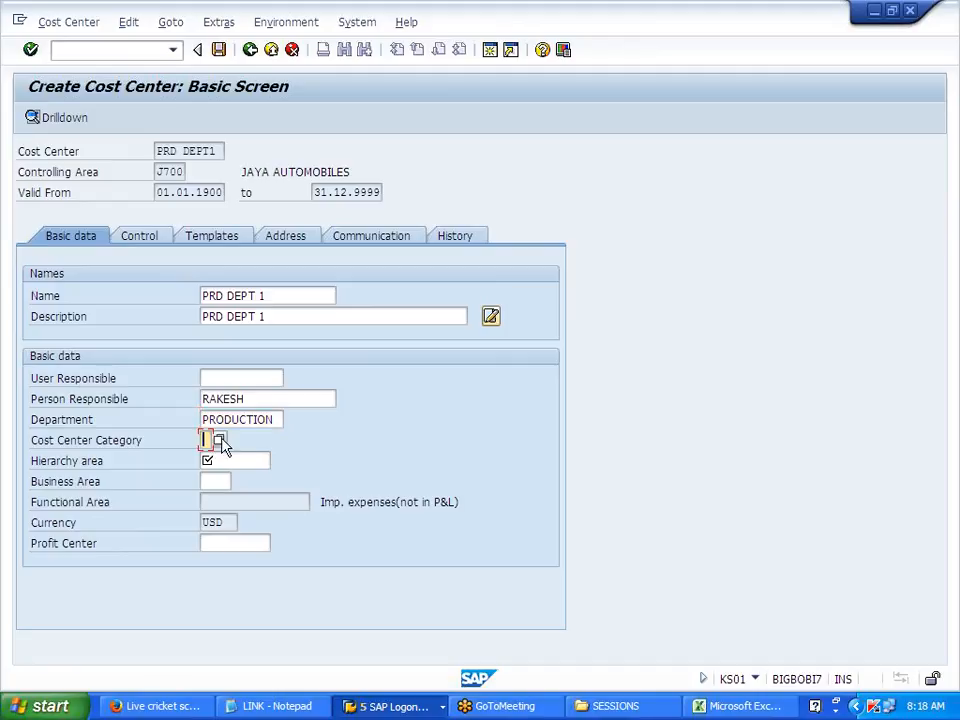
left_click(222, 442)
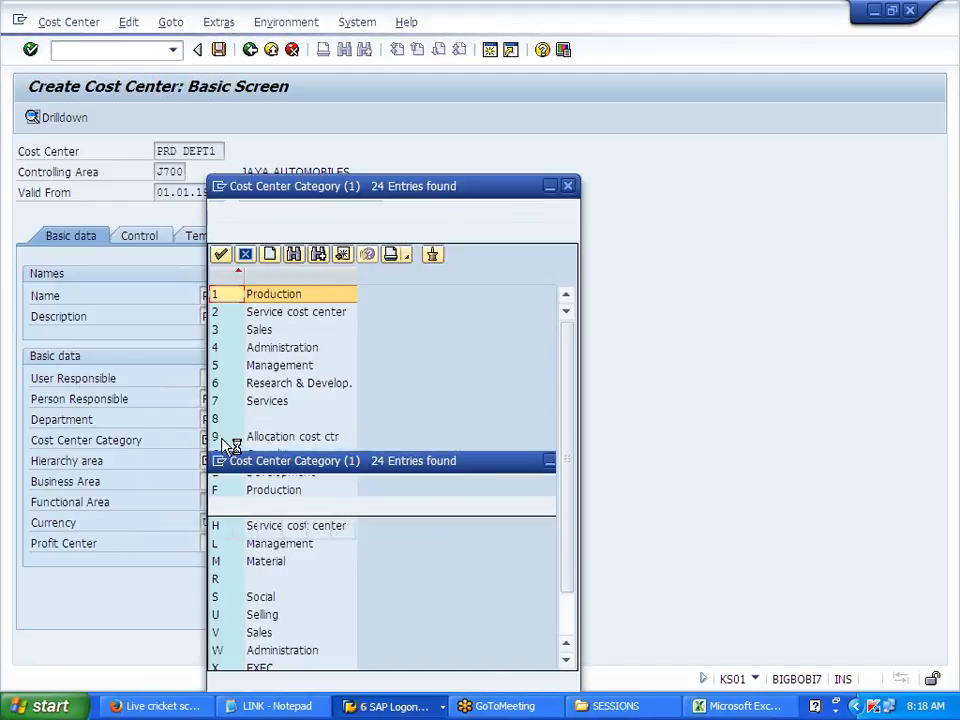
double_click(274, 299)
Assign hierarchy area 1000 and business area J700, then save the cost center without a profit center
left_click_drag(36, 461, 120, 463)
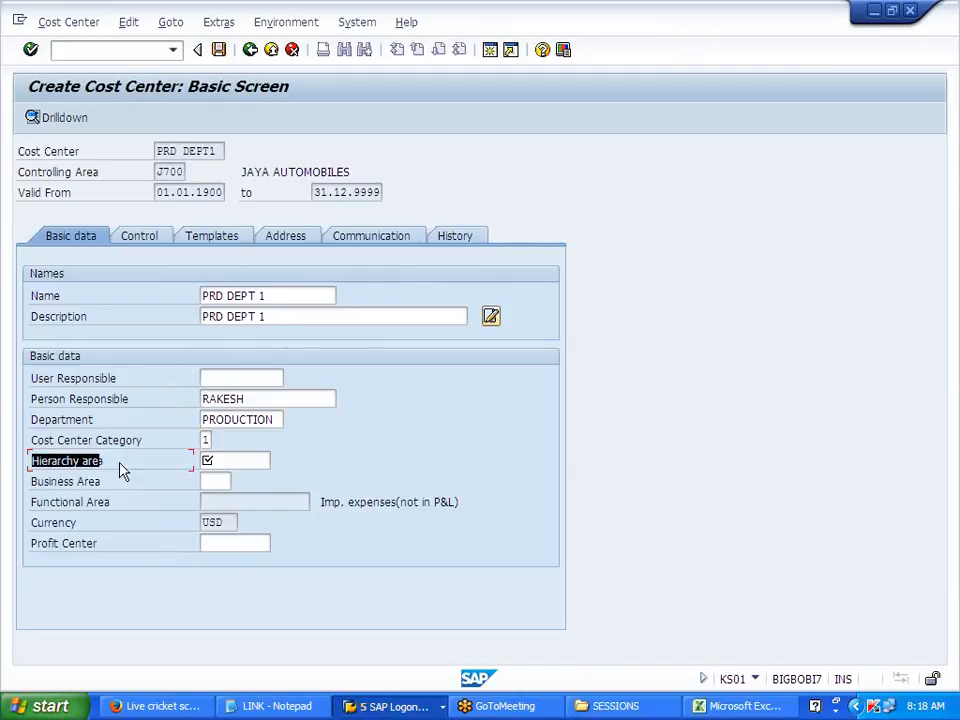
left_click(236, 461)
left_click(278, 461)
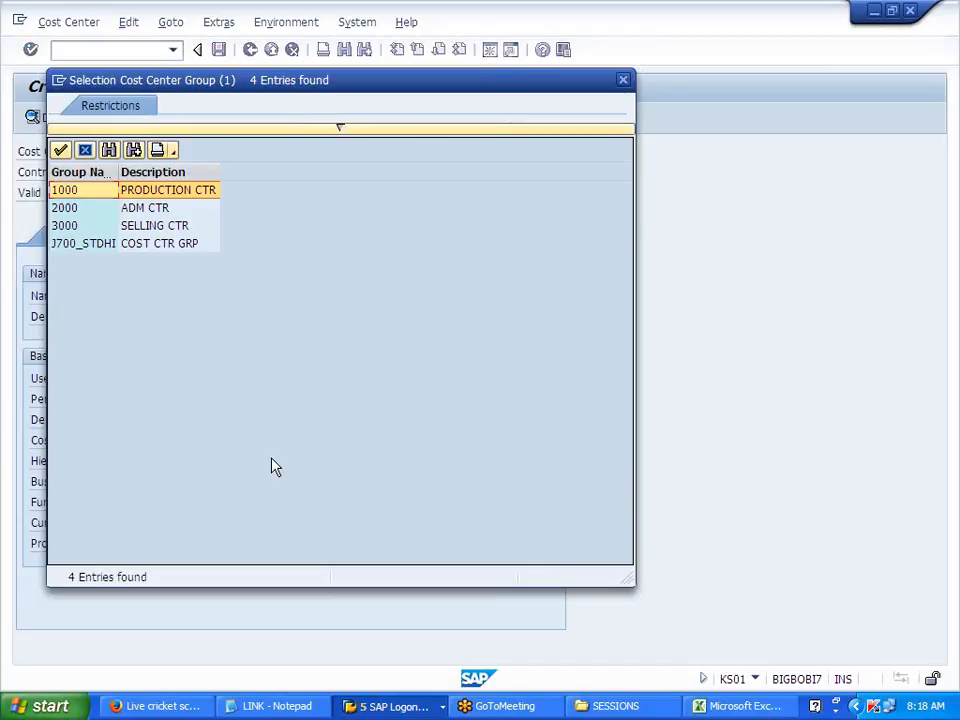
double_click(172, 192)
key("Tab")
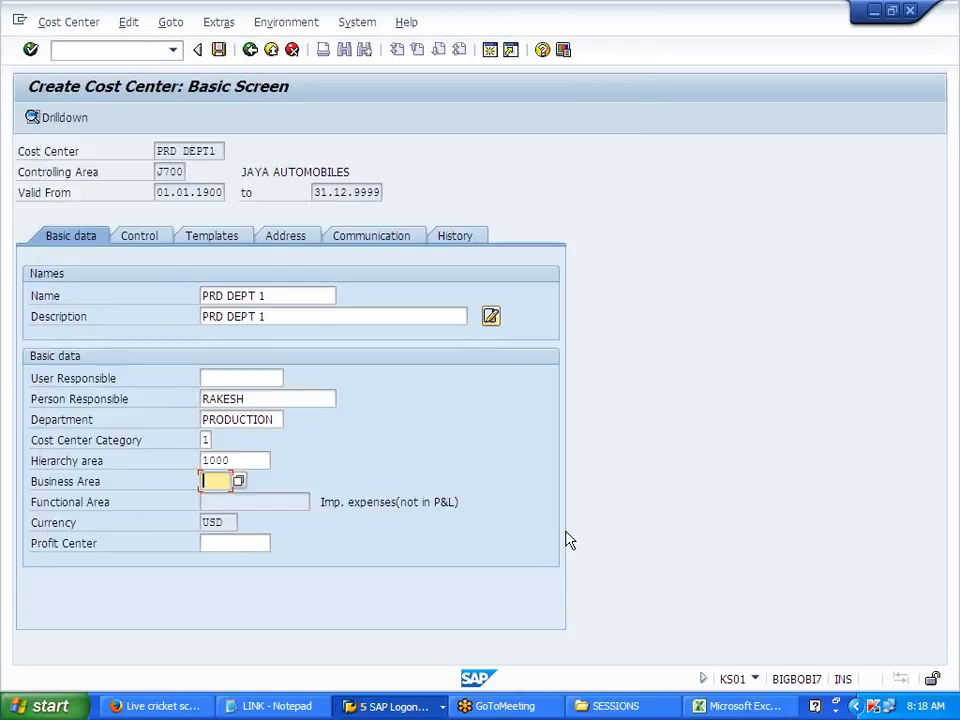
type("J700")
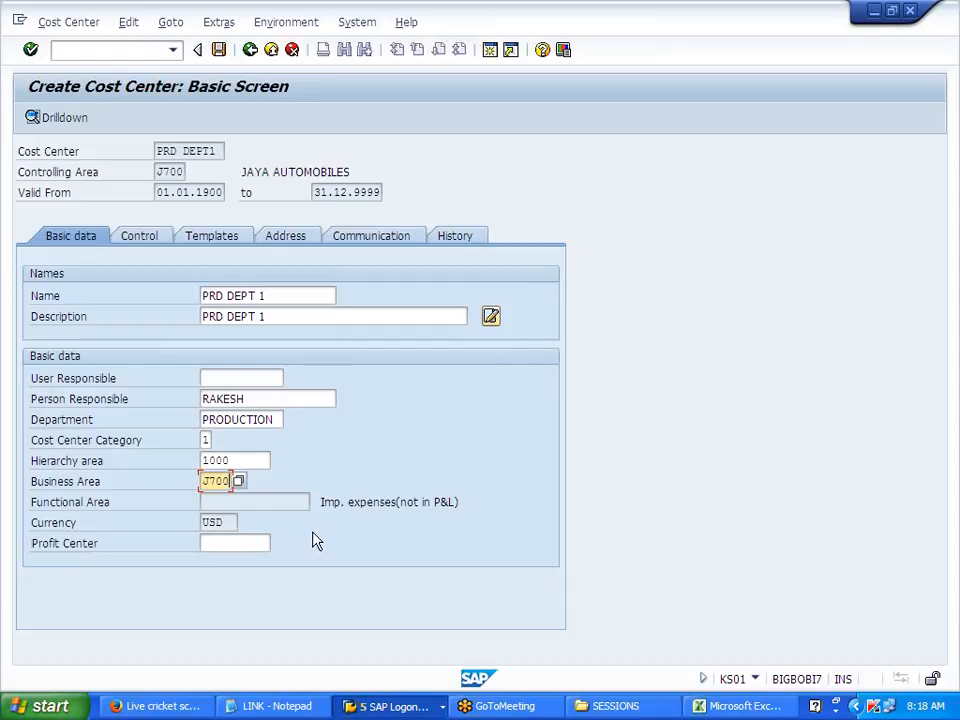
key("Return")
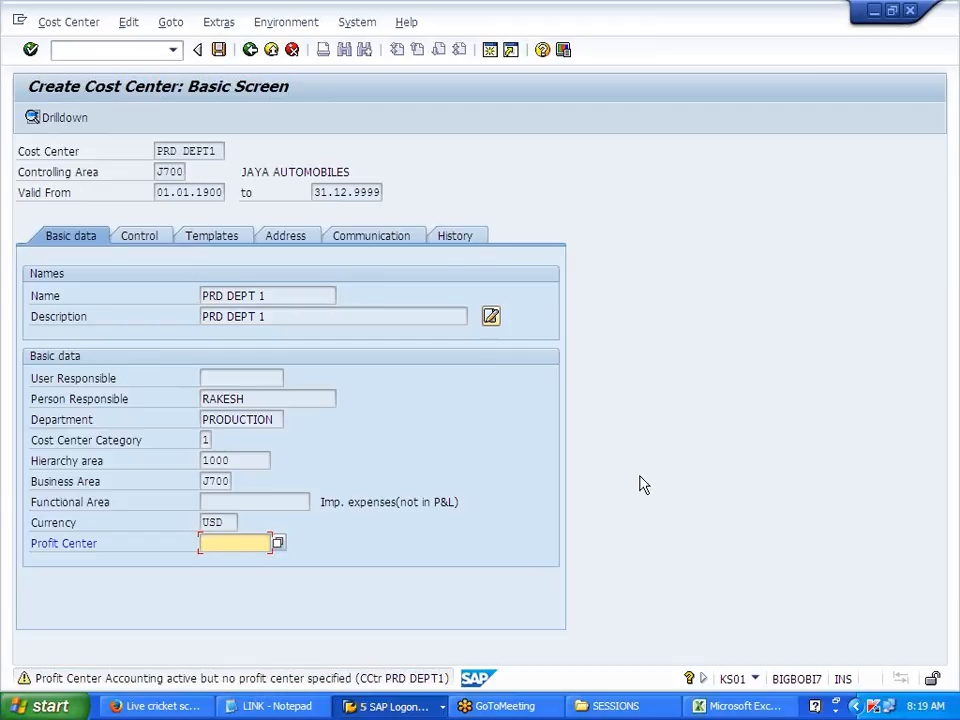
key("Return")
left_click(219, 50)
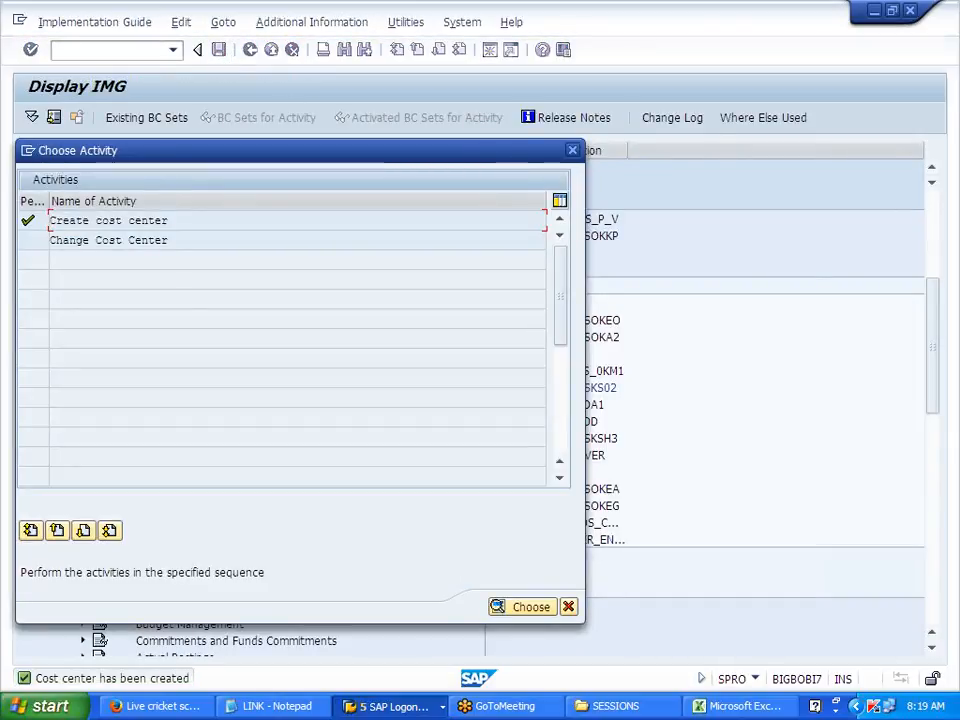
Start creating cost center PRD DEPT2 with PRD DEPT1 as its reference cost center
double_click(167, 226)
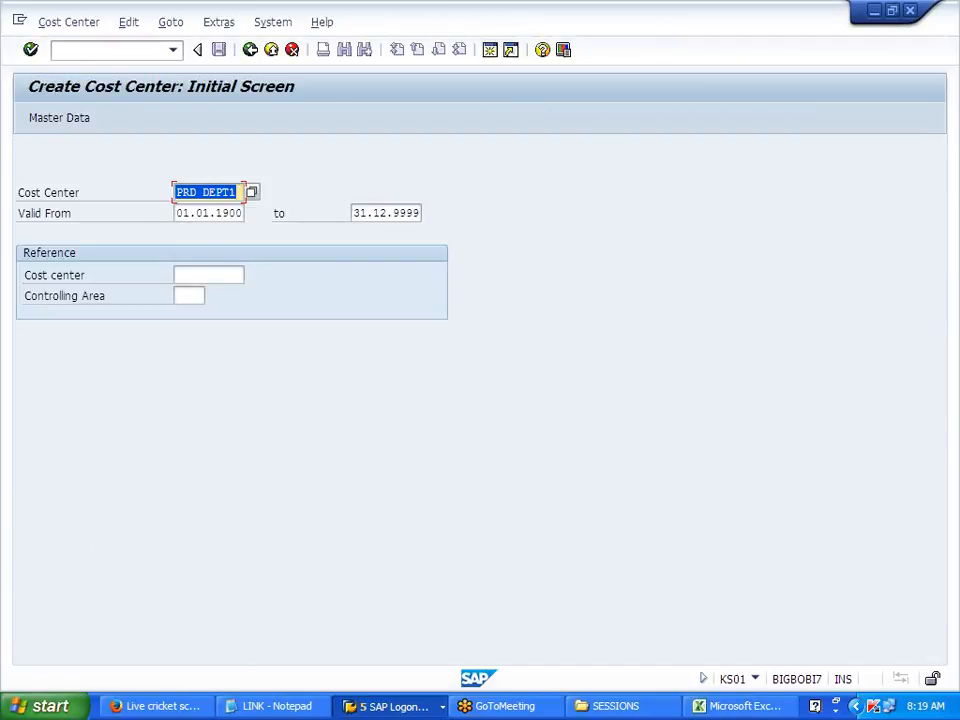
left_click(244, 198)
key("BackSpace")
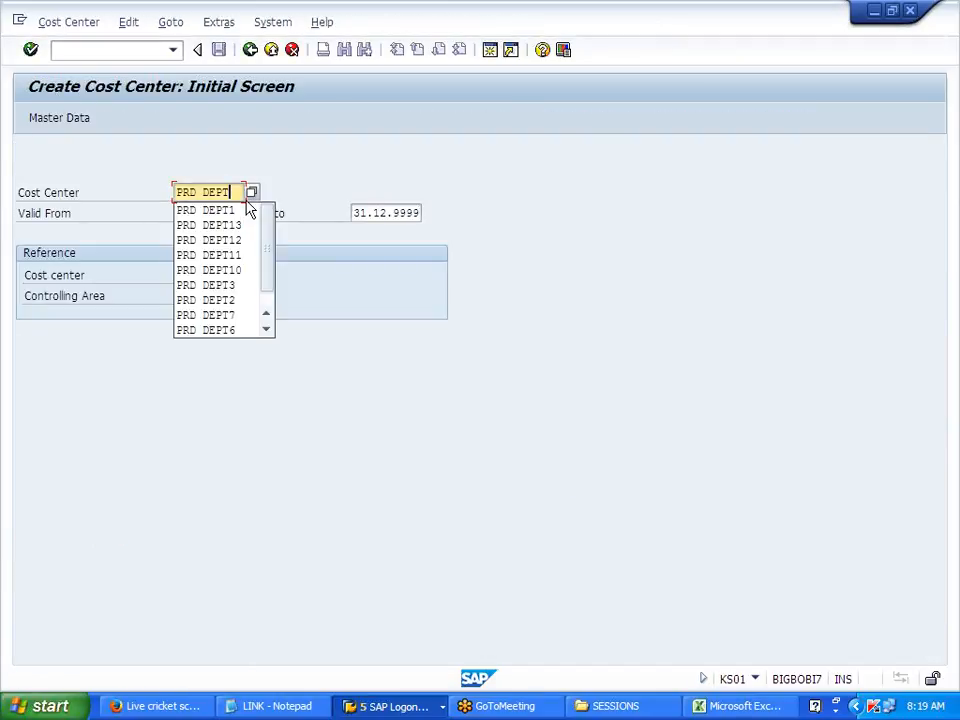
left_click(205, 300)
left_click(214, 273)
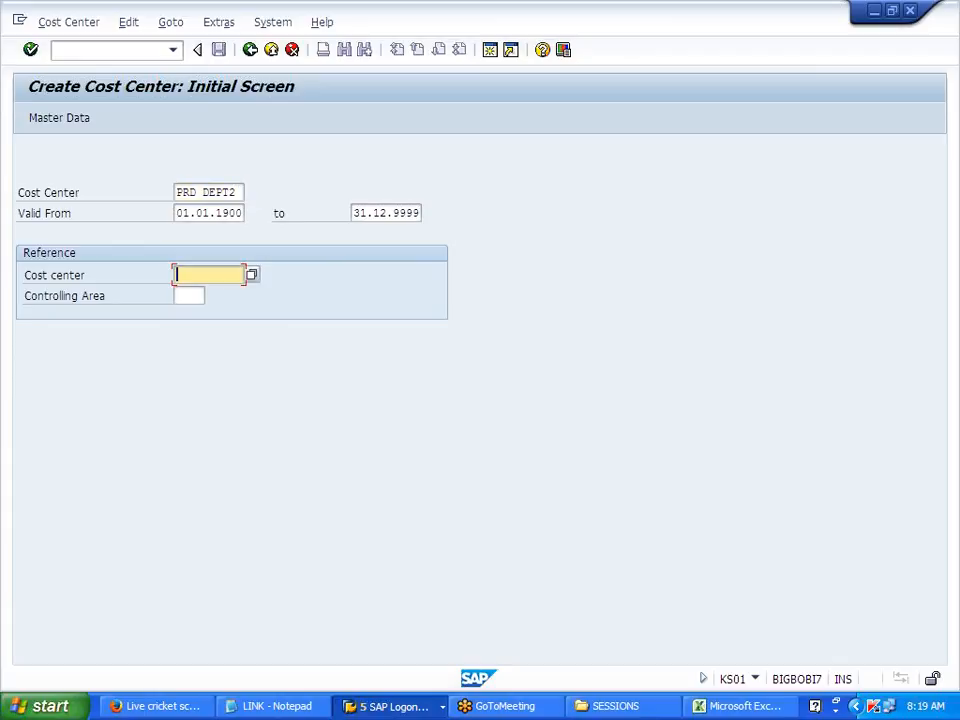
type("PRD")
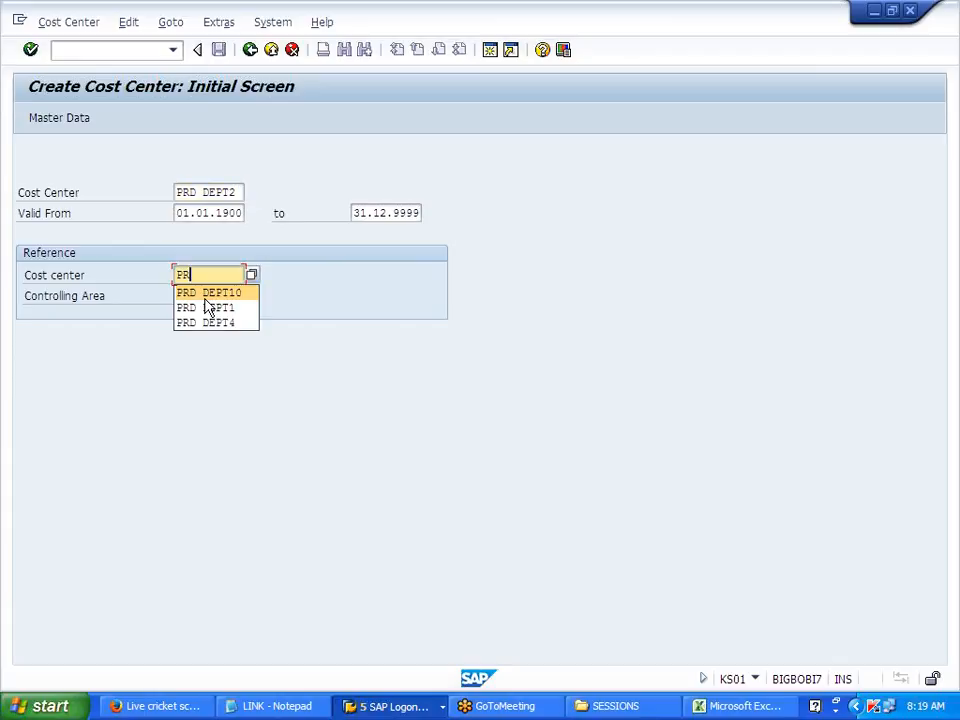
left_click(205, 308)
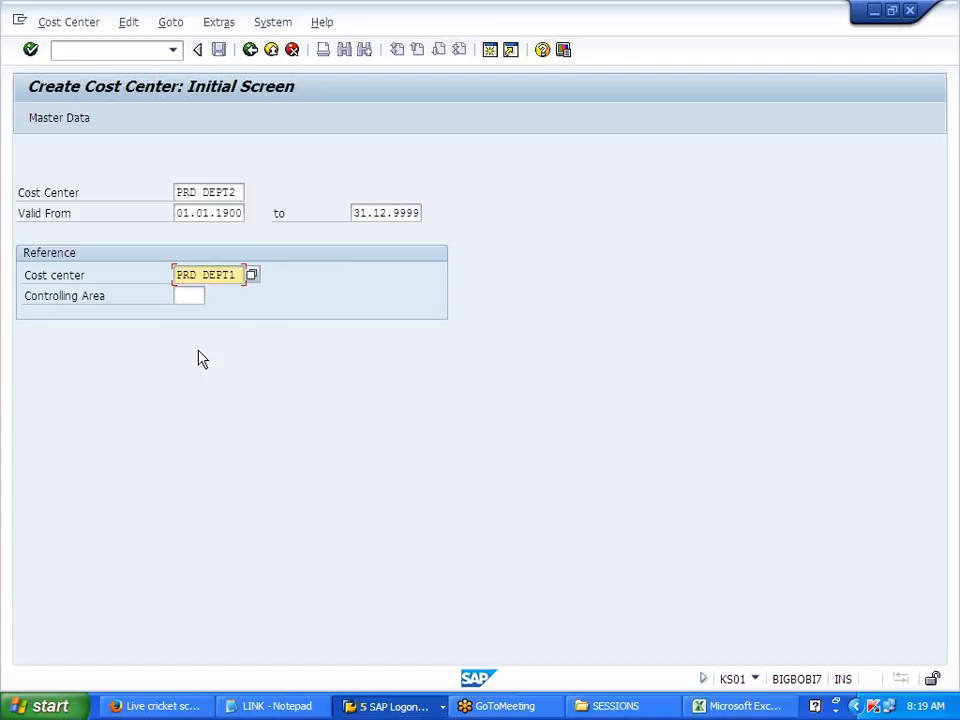
key("Return")
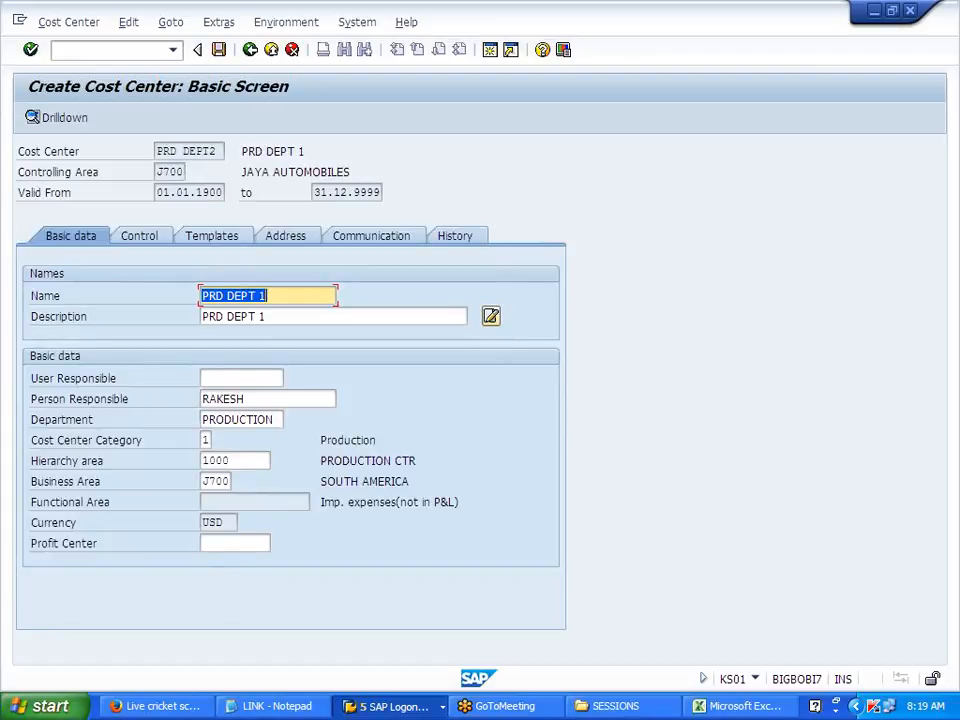
Change the name and description to "PRD DEPT 2" and save the cost center
key("BackSpace")
type("2")
key("Escape")
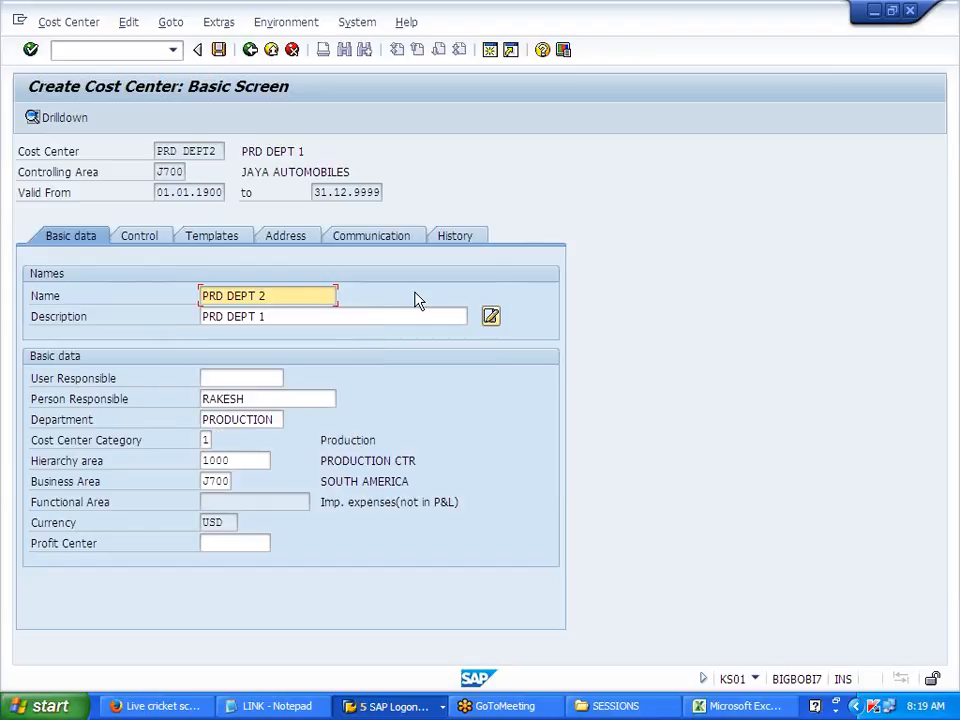
key("Tab")
key("BackSpace")
type("2")
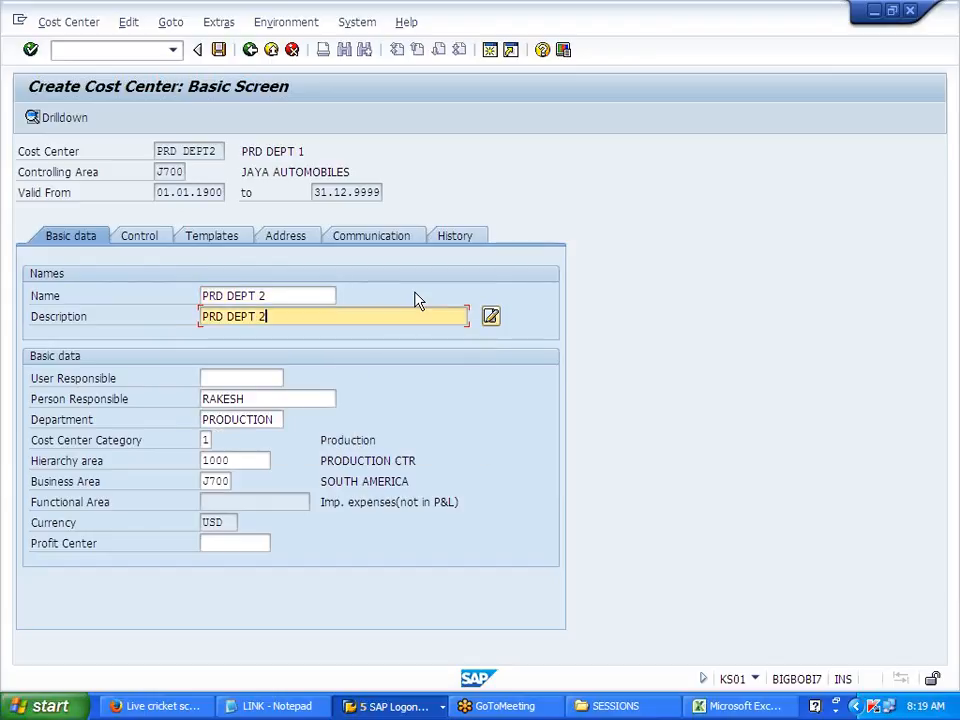
left_click(218, 49)
left_click(219, 56)
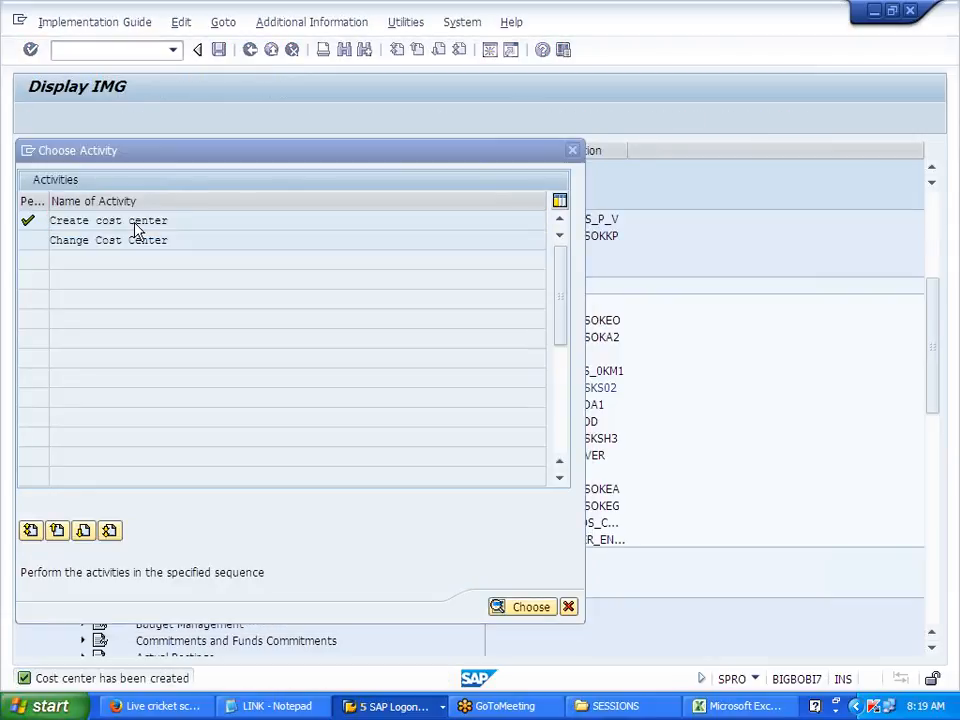
Start creating cost center PRD DEPT3, keeping PRD DEPT1 as its reference cost center
double_click(133, 221)
left_click(237, 192)
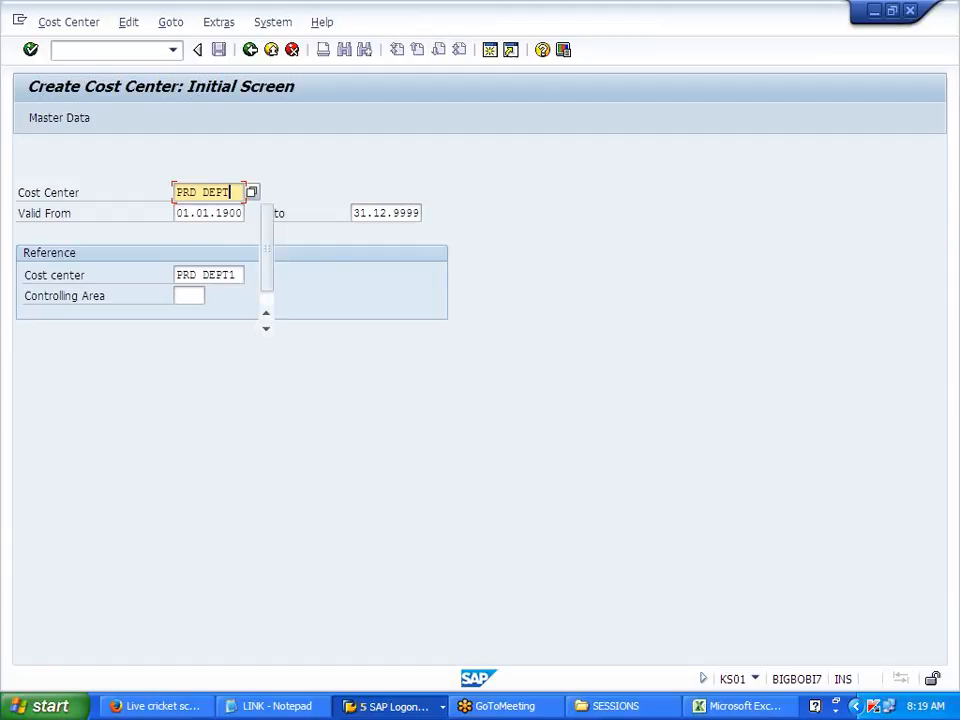
type("3")
key("Return")
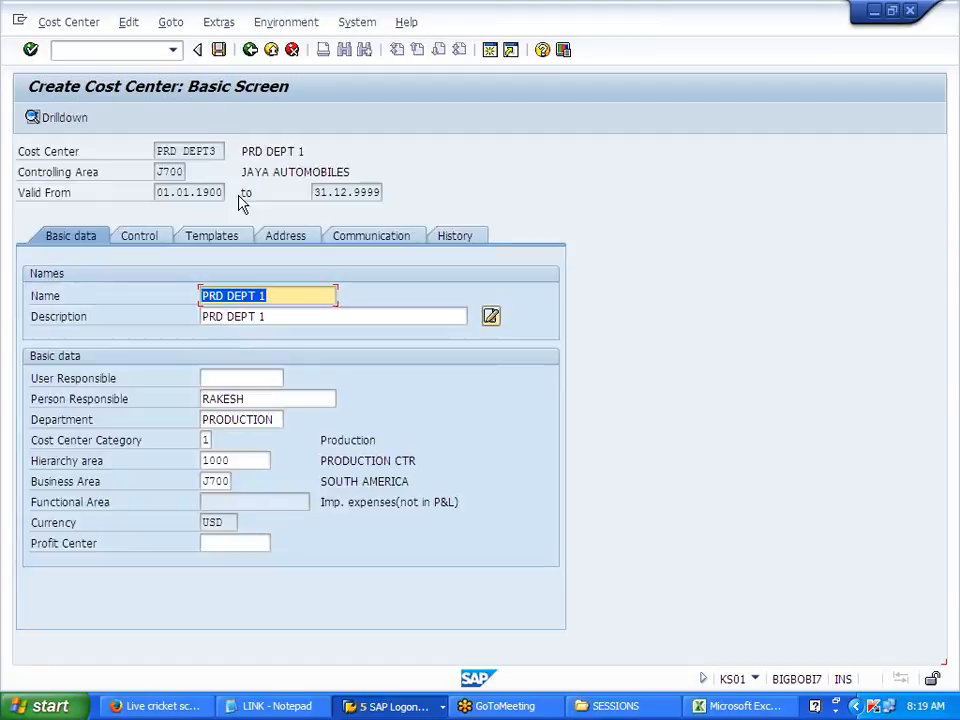
Change the name and description to "PRD DEPT 3" and save the cost center without a profit center
left_click(308, 296)
key("BackSpace")
type("3")
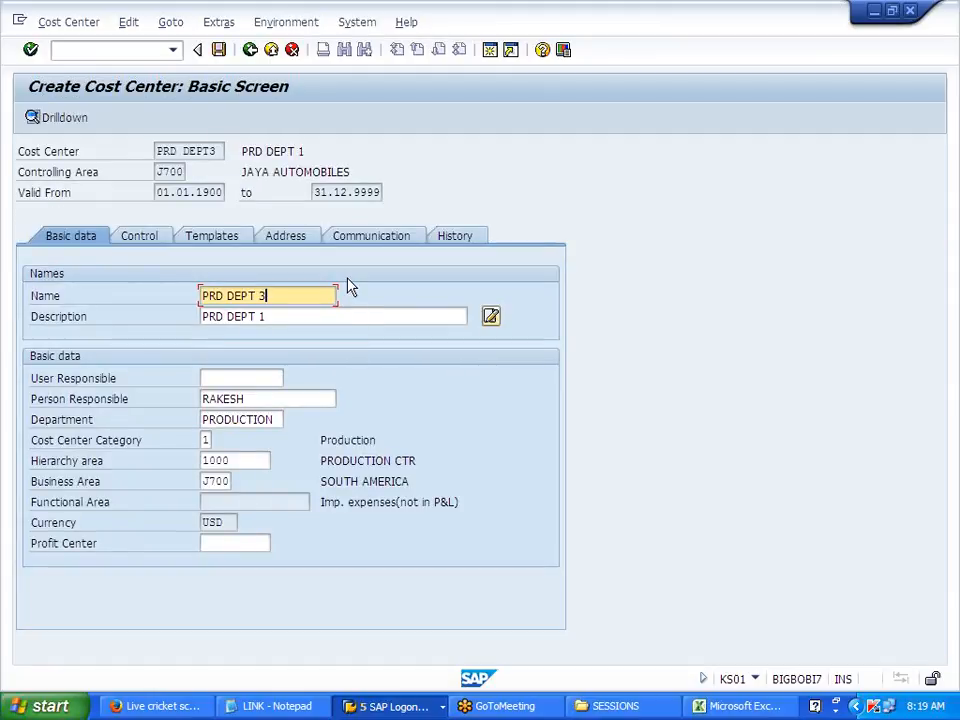
key("Tab")
key("BackSpace")
type("3")
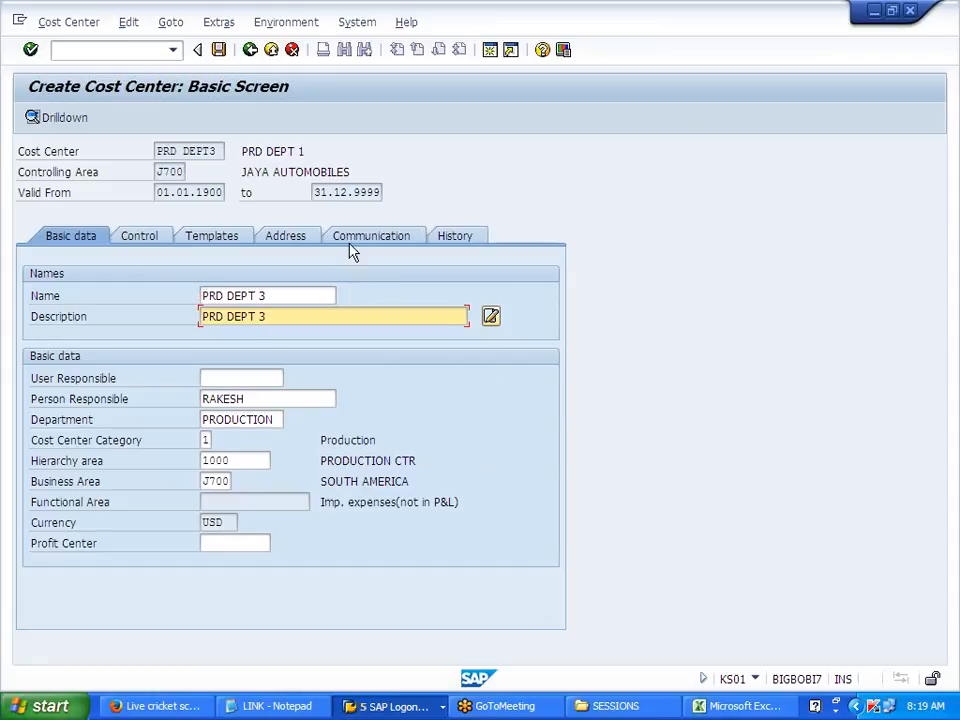
left_click(219, 50)
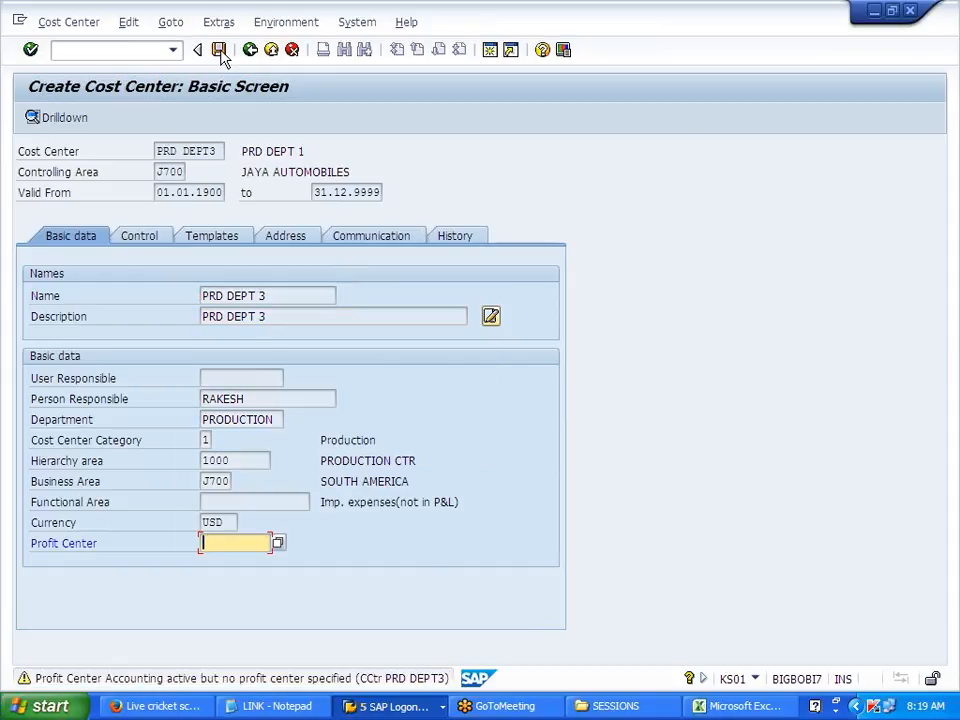
left_click(219, 50)
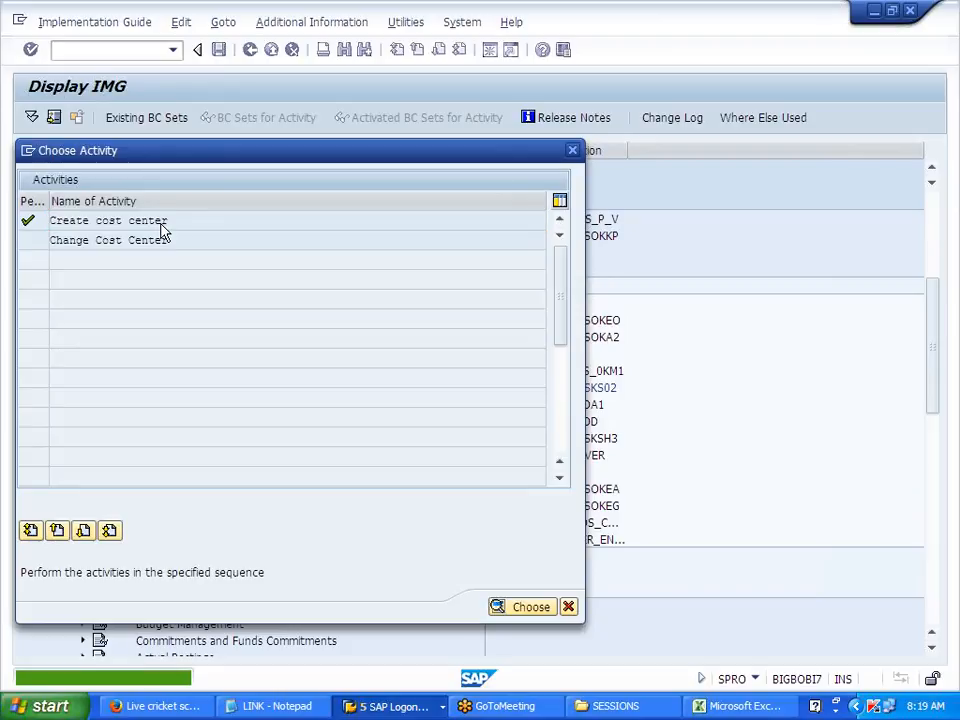
Start creating cost center ADM DEPT1, keeping PRD DEPT1 as its reference cost center
double_click(163, 230)
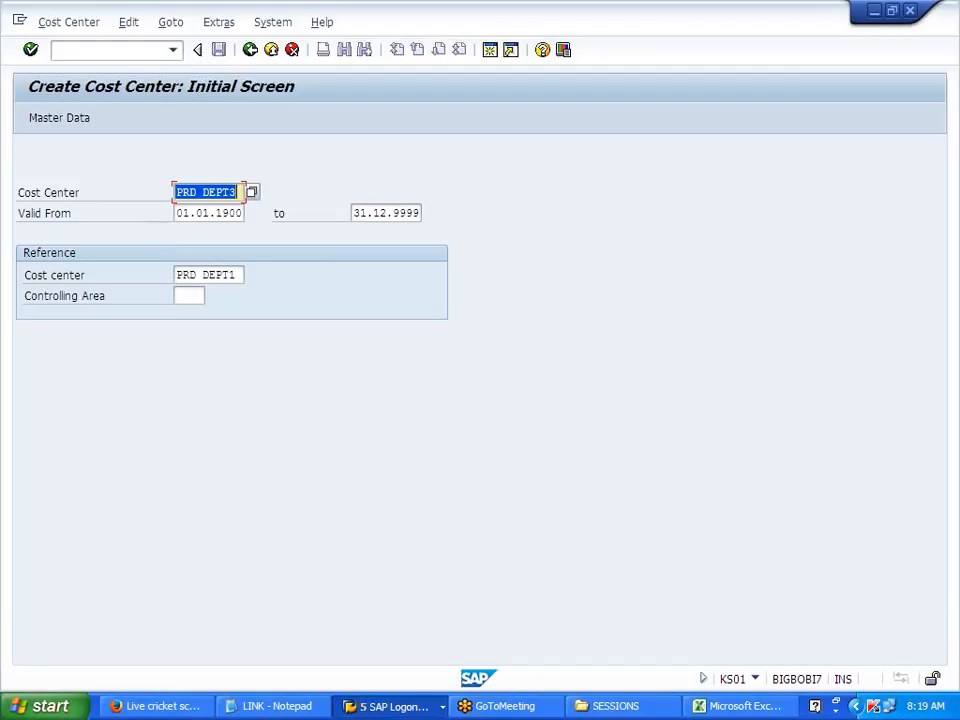
type("ADM")
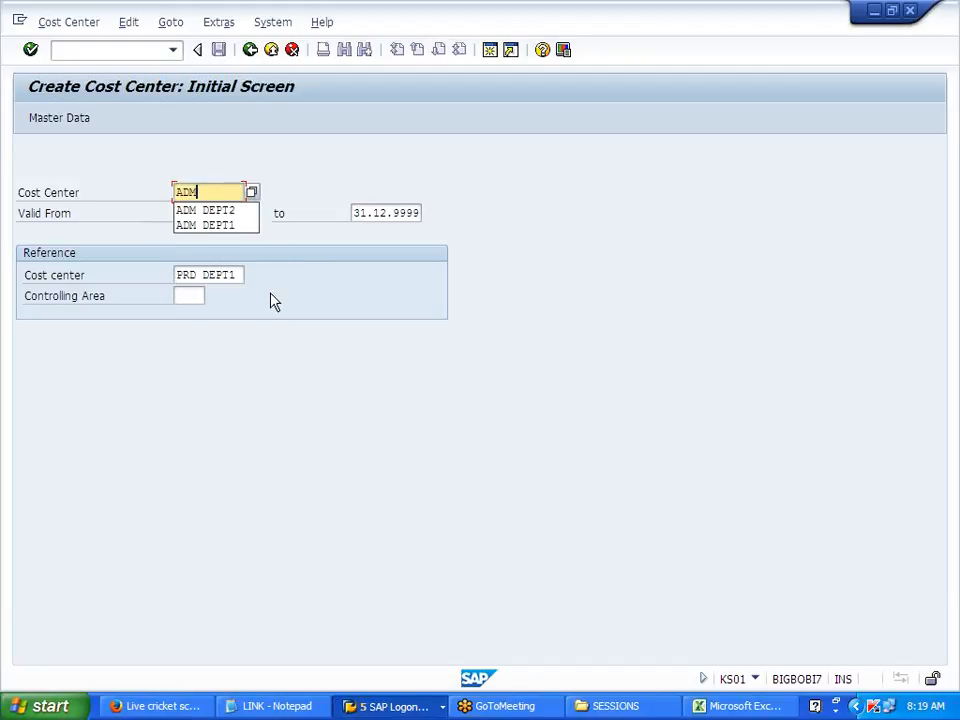
key("Down")
key("Down")
key("Return")
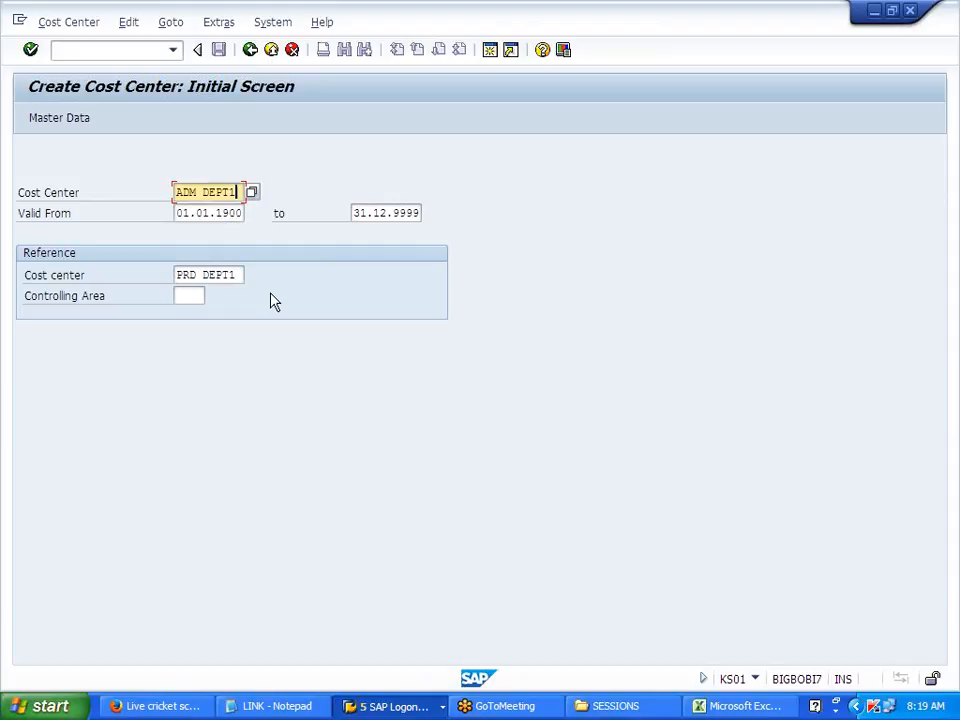
key("Return")
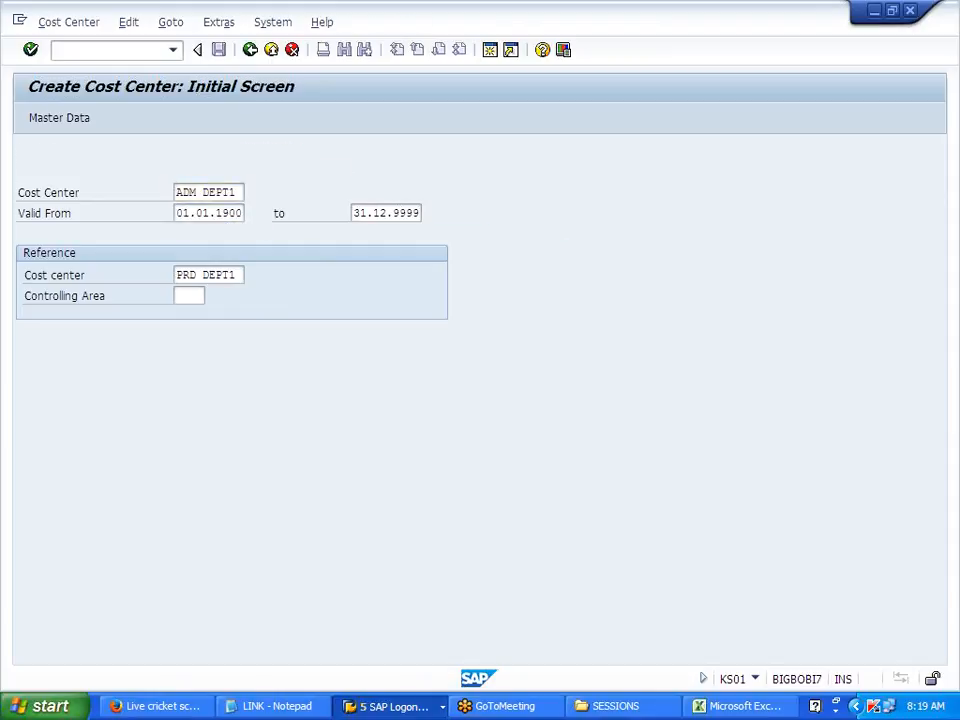
Replace the copied name and description of cost center ADM DEPT1 with "ADM DEPT 1"
key("Right")
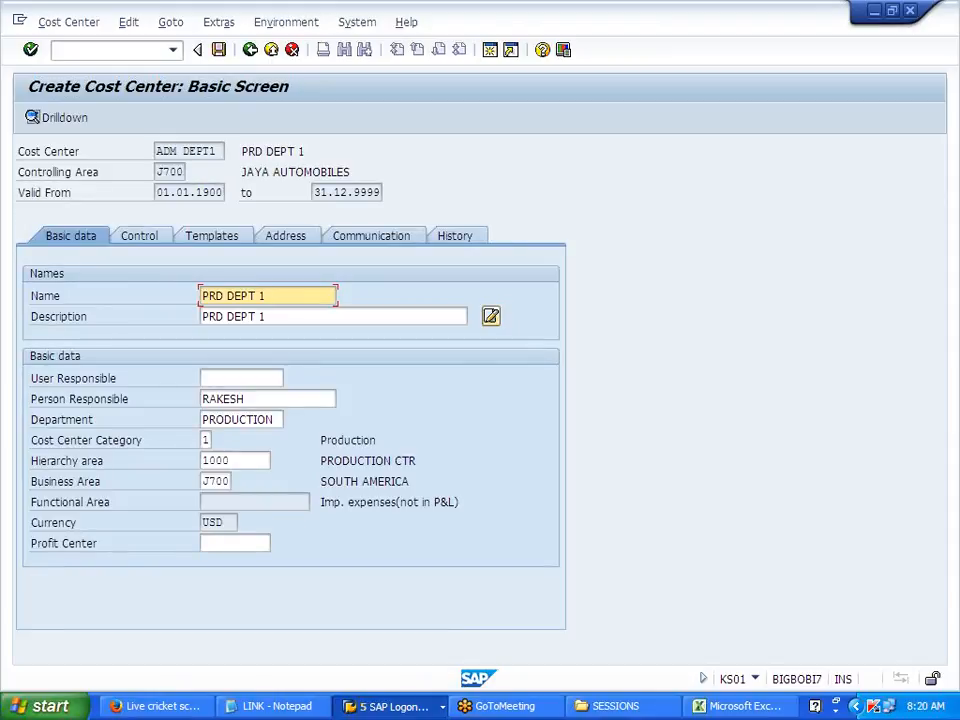
key("BackSpace")
key("BackSpace")
key("BackSpace")
key("BackSpace")
key("BackSpace")
key("BackSpace")
key("BackSpace")
key("BackSpace")
key("BackSpace")
key("BackSpace")
type("AD")
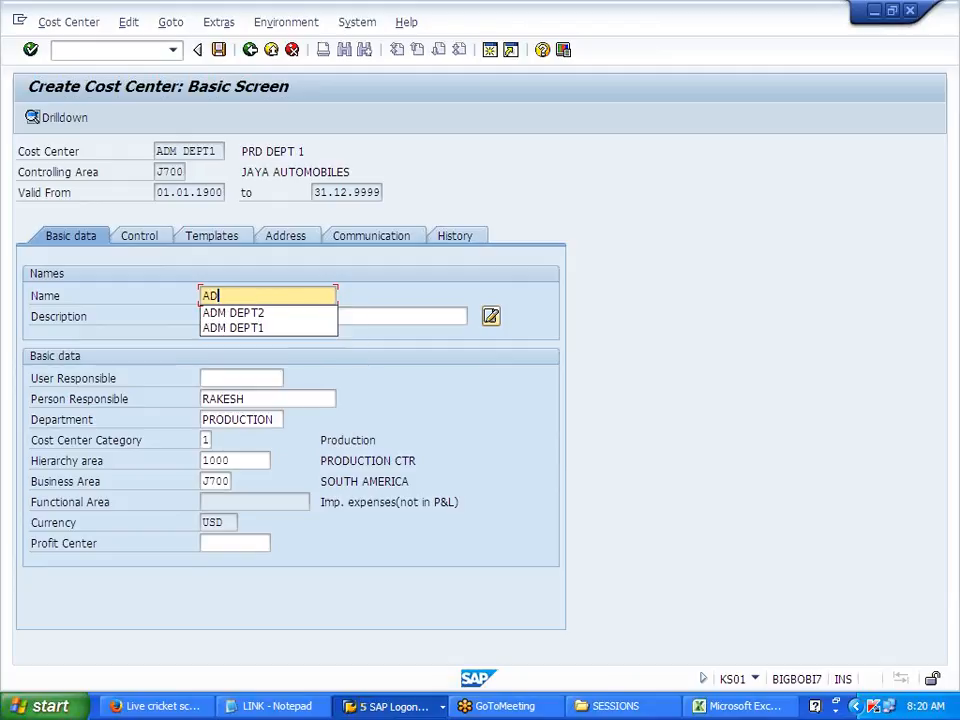
type("M DEPT 1")
key("Tab")
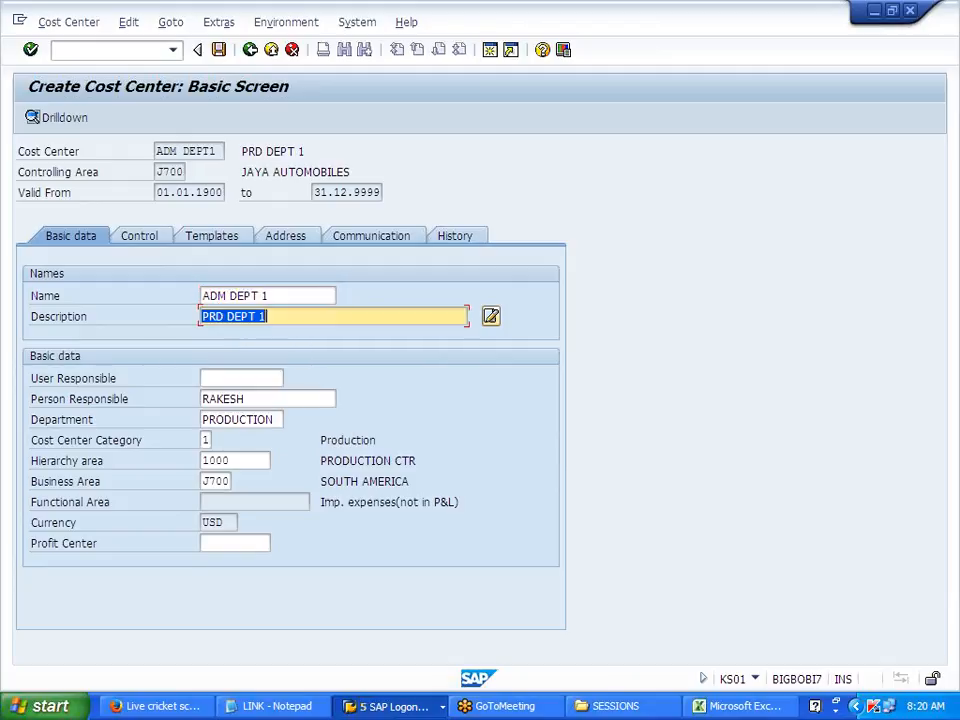
key("BackSpace")
type("ADM DEPT 1")
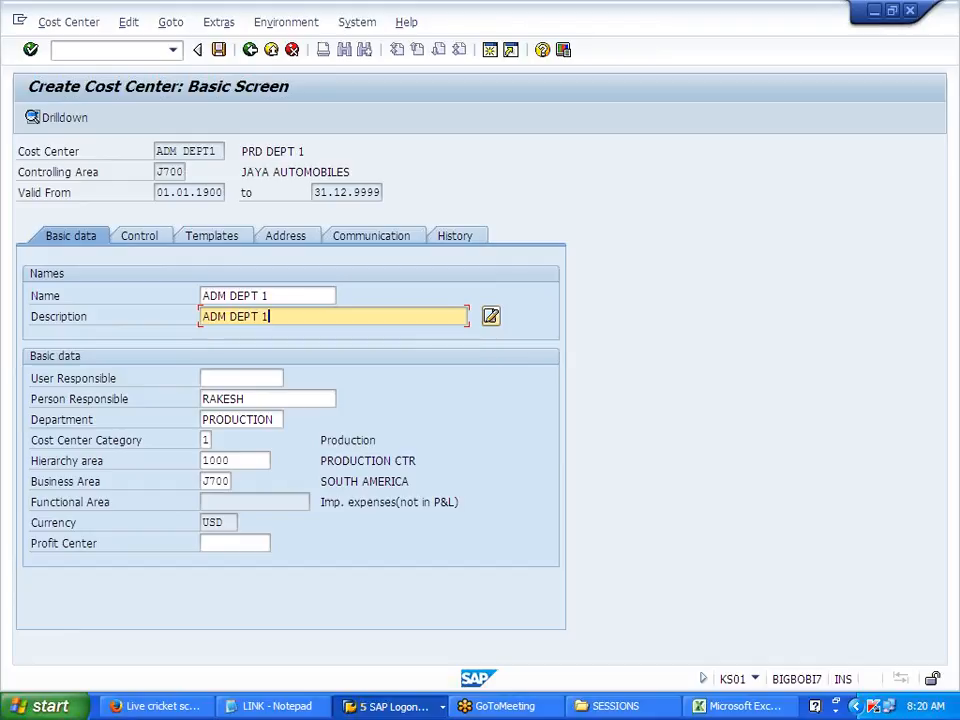
Review the control indicators, address and communication data of ADM DEPT1, then return to its basic data
left_click(160, 242)
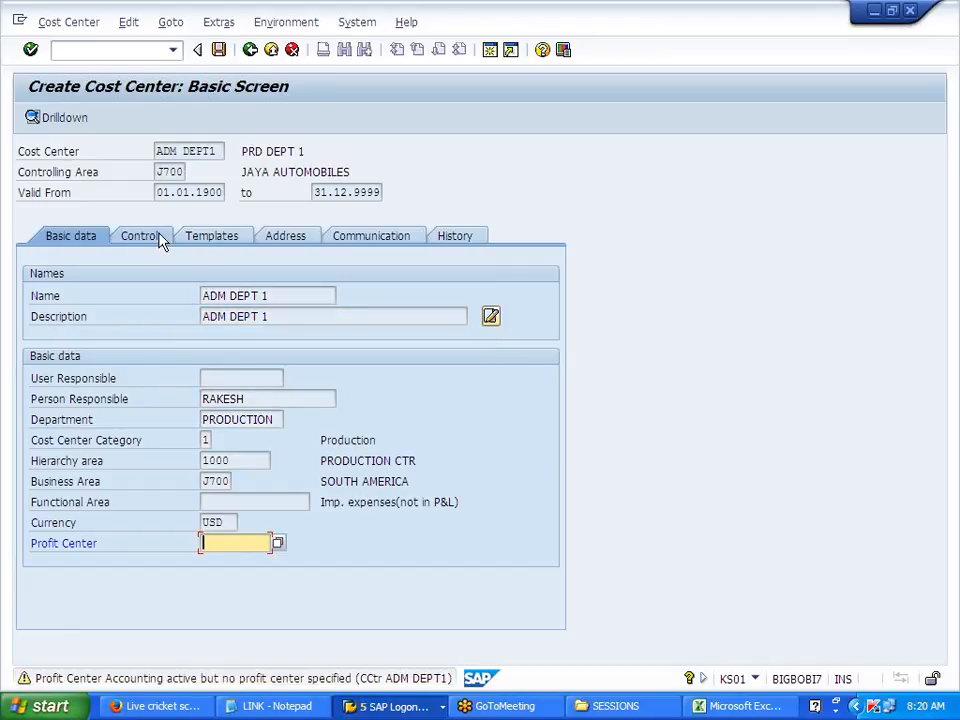
left_click(160, 242)
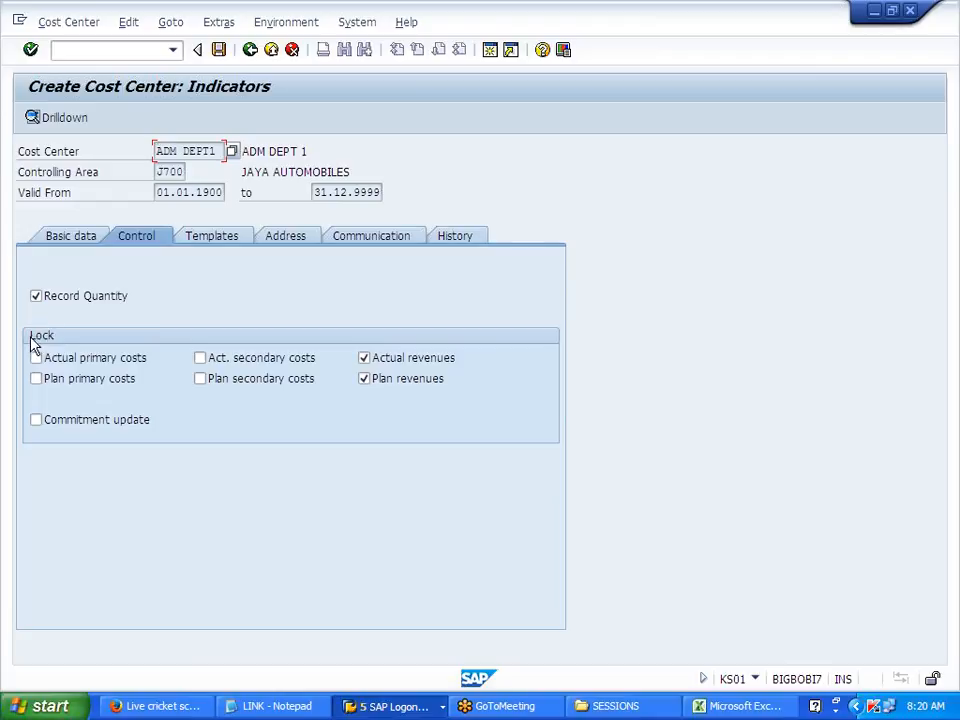
left_click(289, 240)
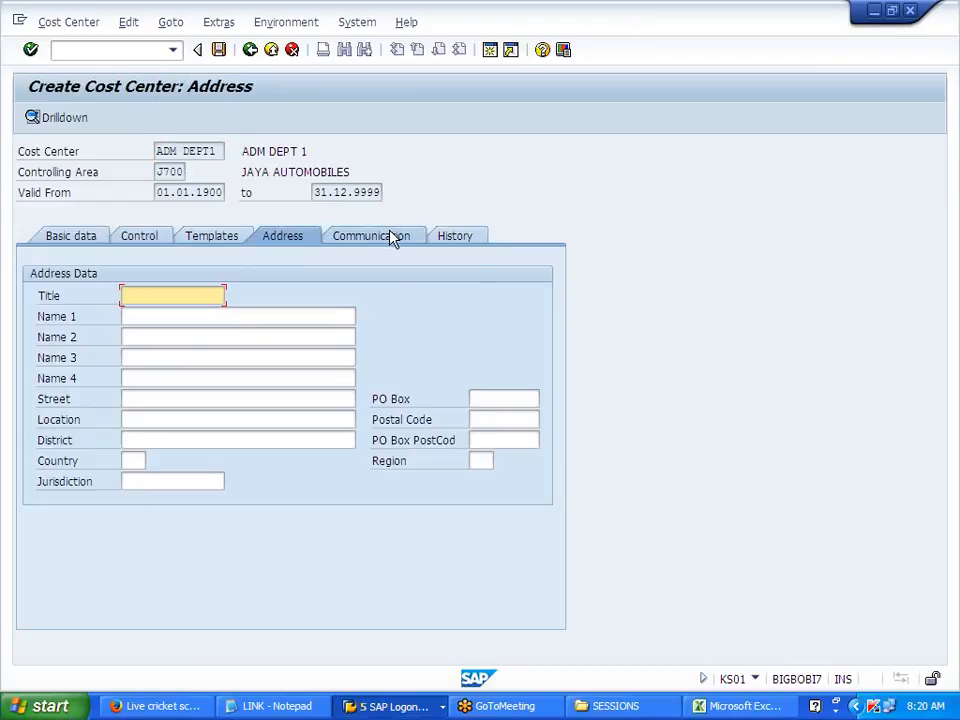
left_click(392, 238)
left_click(472, 244)
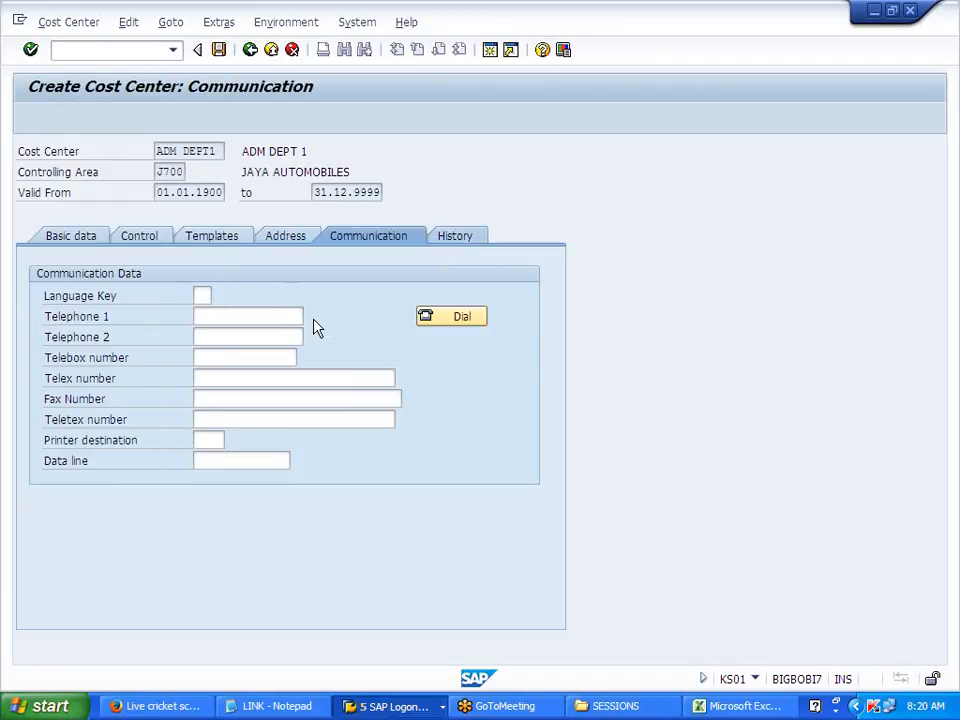
left_click(86, 244)
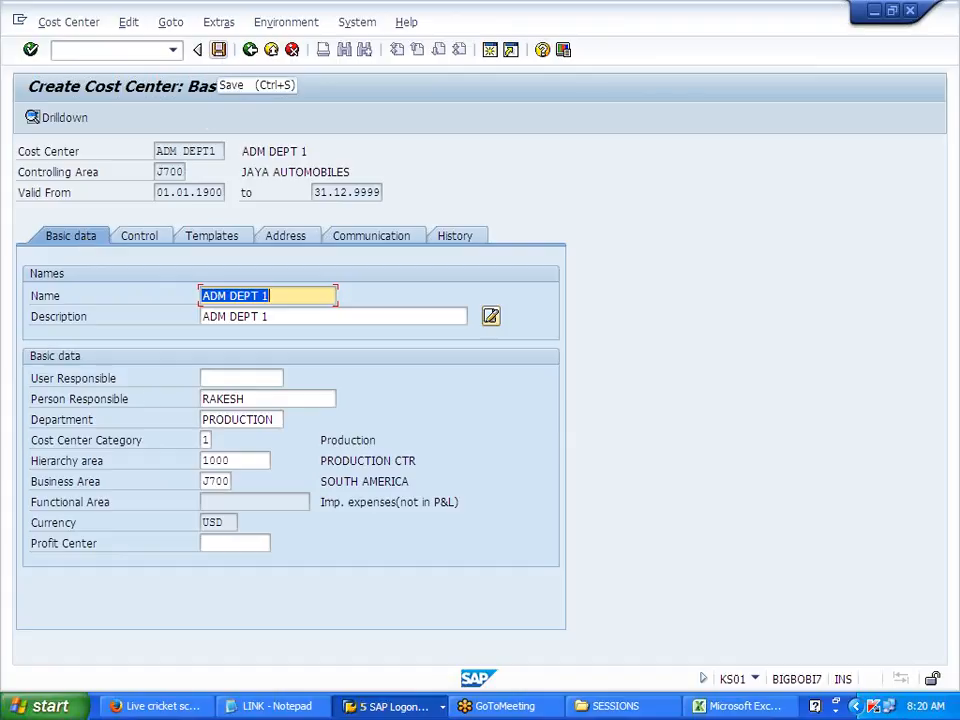
Set the department of ADM DEPT1 to ADMIN and its cost center category to 4 (Administration)
left_click(273, 420)
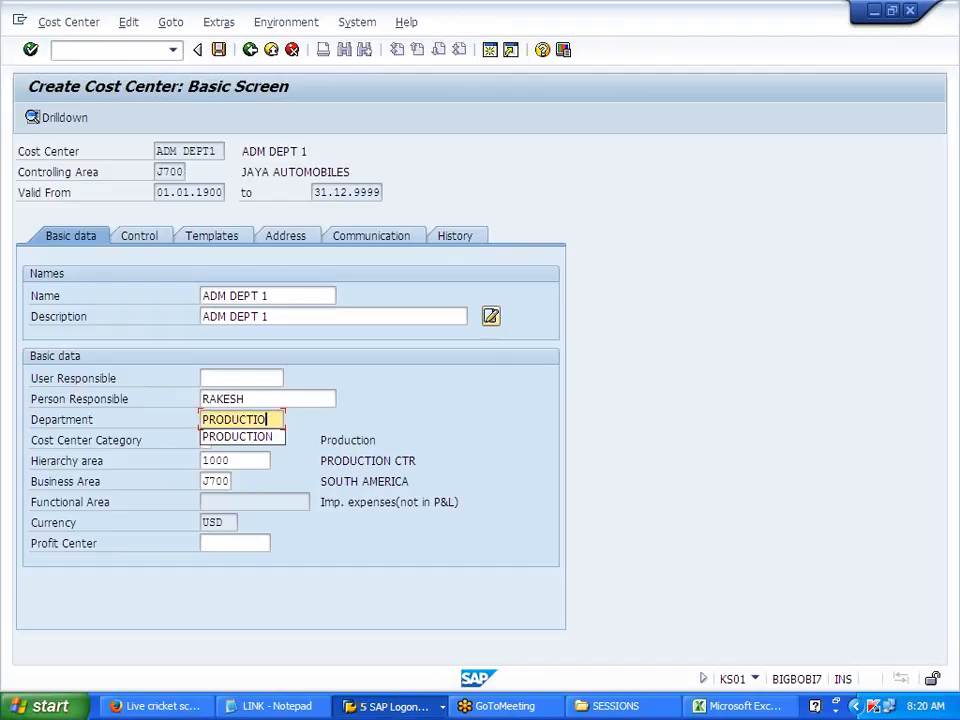
key("BackSpace")
key("BackSpace")
key("BackSpace")
key("BackSpace")
key("BackSpace")
key("BackSpace")
key("BackSpace")
key("BackSpace")
key("BackSpace")
key("BackSpace")
left_click(232, 455)
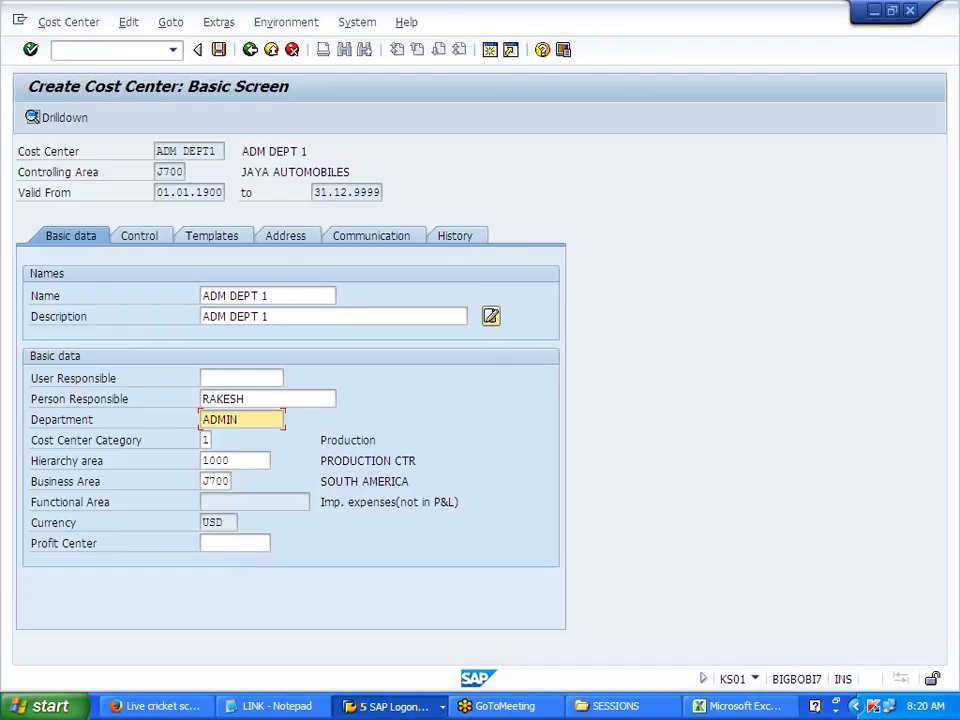
left_click(208, 440)
left_click(220, 443)
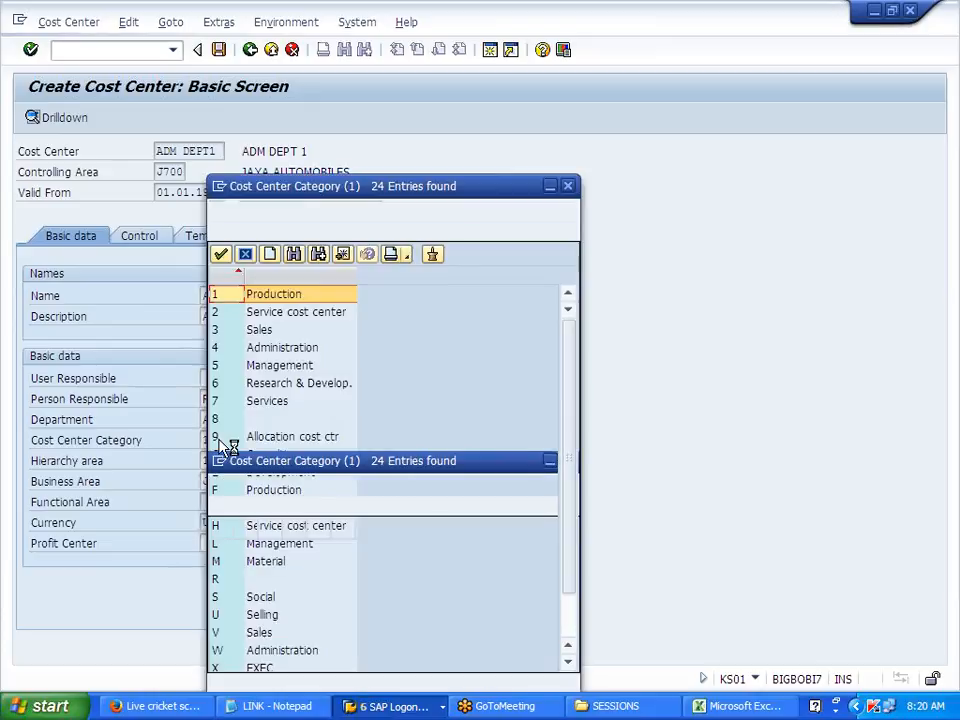
left_click(255, 355)
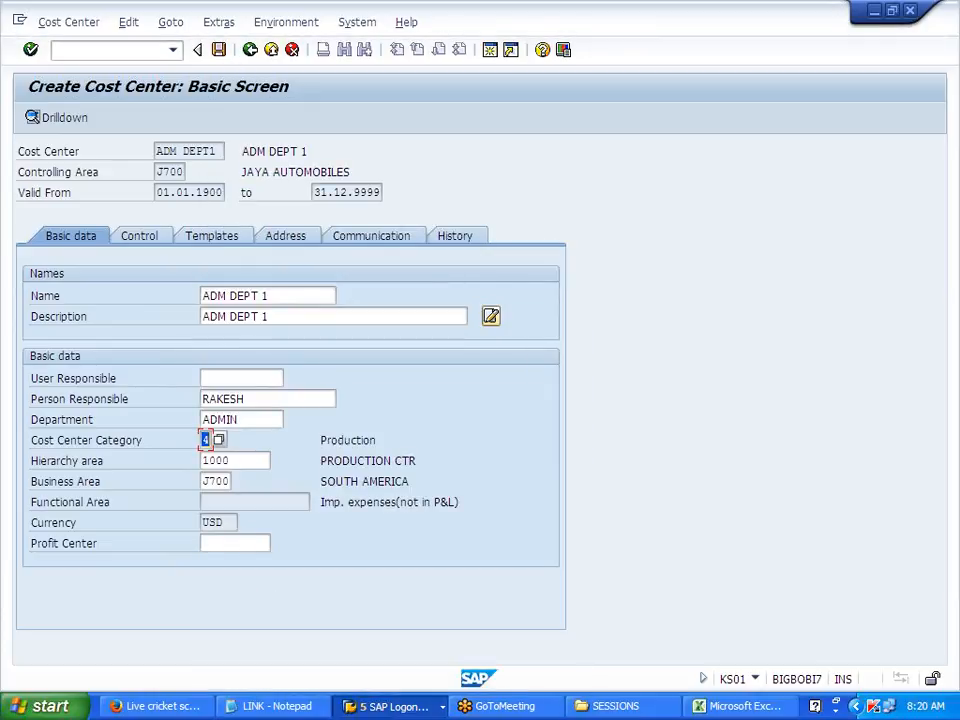
Assign hierarchy area 2000 to ADM DEPT1 and save the cost center
left_click(236, 461)
key("BackSpace")
key("BackSpace")
key("BackSpace")
key("BackSpace")
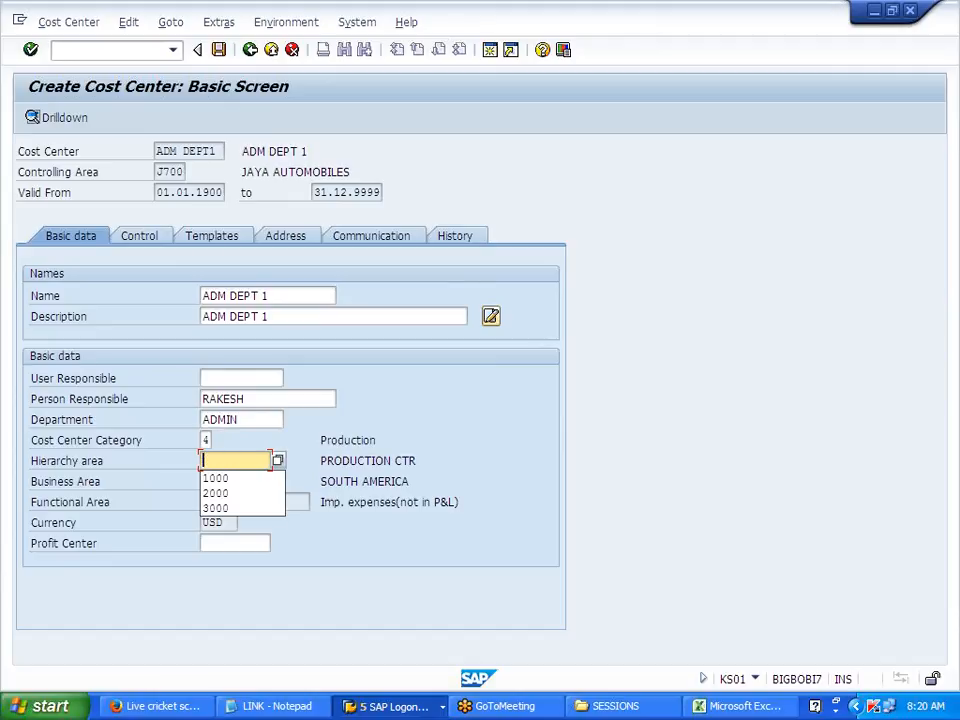
type("2000")
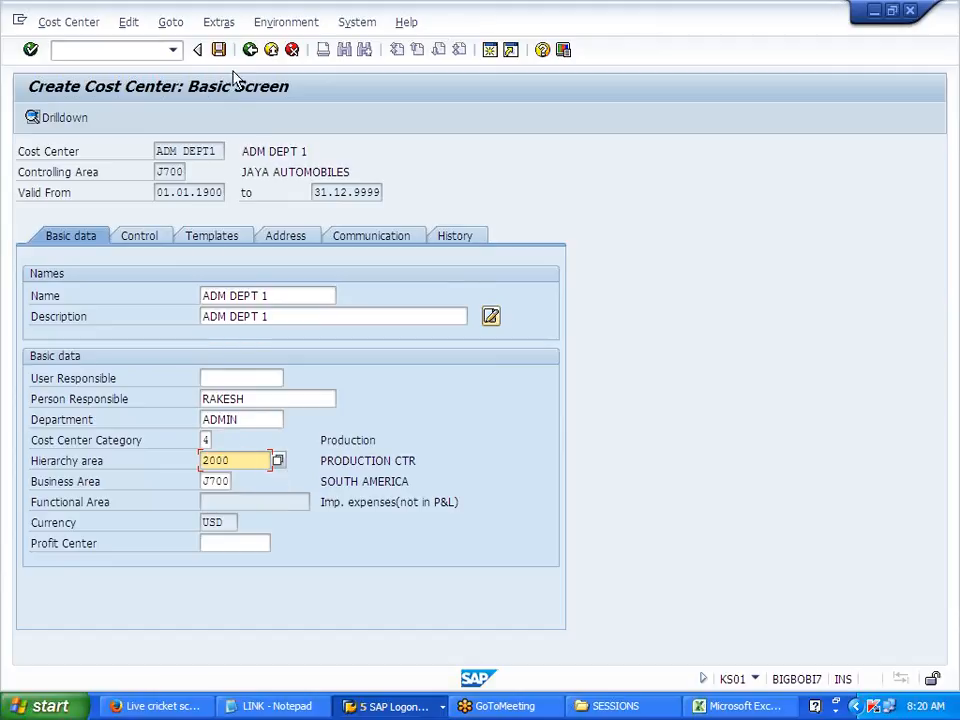
left_click(218, 50)
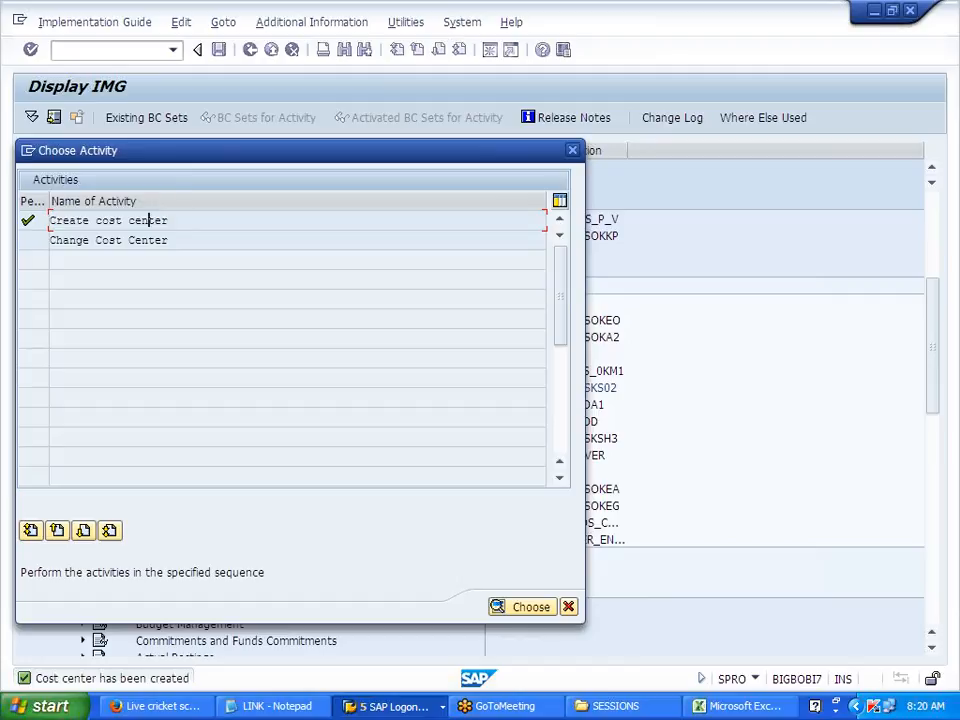
Start creating cost center ADM DEPT2 with ADM DEPT1 as its reference cost center
double_click(148, 217)
left_click(236, 192)
key("BackSpace")
left_click(246, 226)
left_click(236, 274)
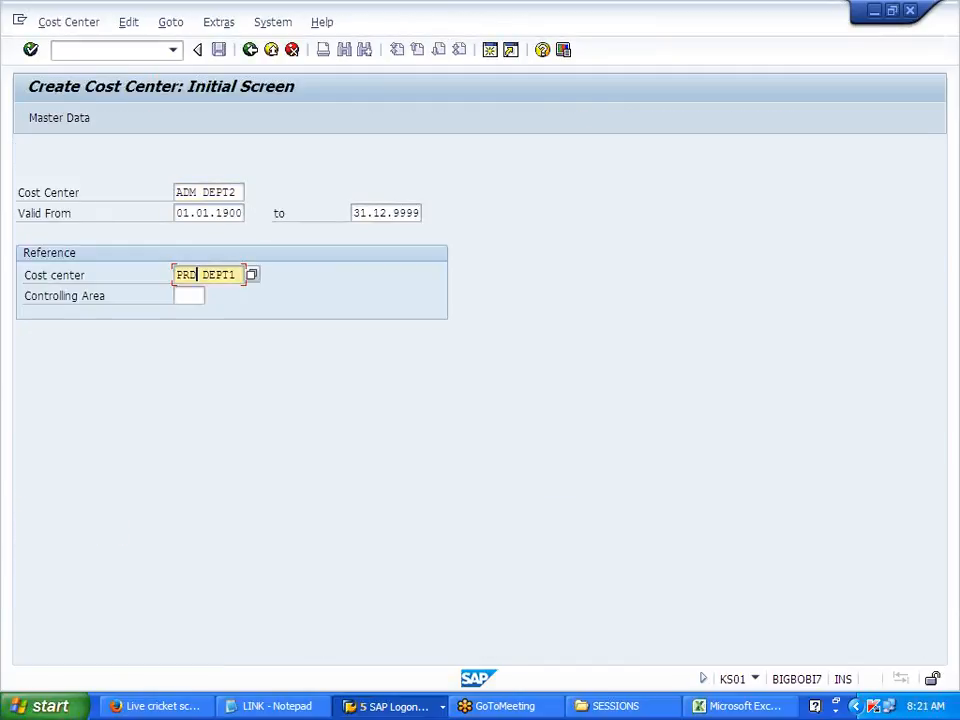
key("BackSpace")
key("BackSpace")
key("BackSpace")
type("ADM")
key("Return")
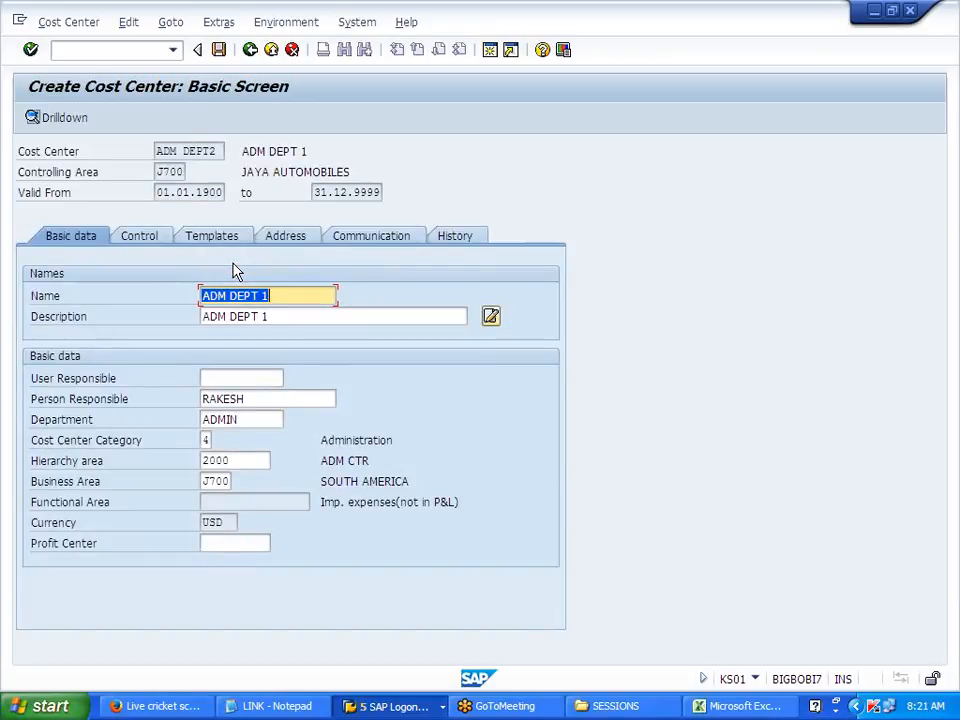
Change the name and description to "ADM DEPT 2", save the cost center without a profit center and leave the creation activity
key("End")
key("BackSpace")
type("2")
left_click(268, 316)
key("BackSpace")
type("2")
left_click(220, 52)
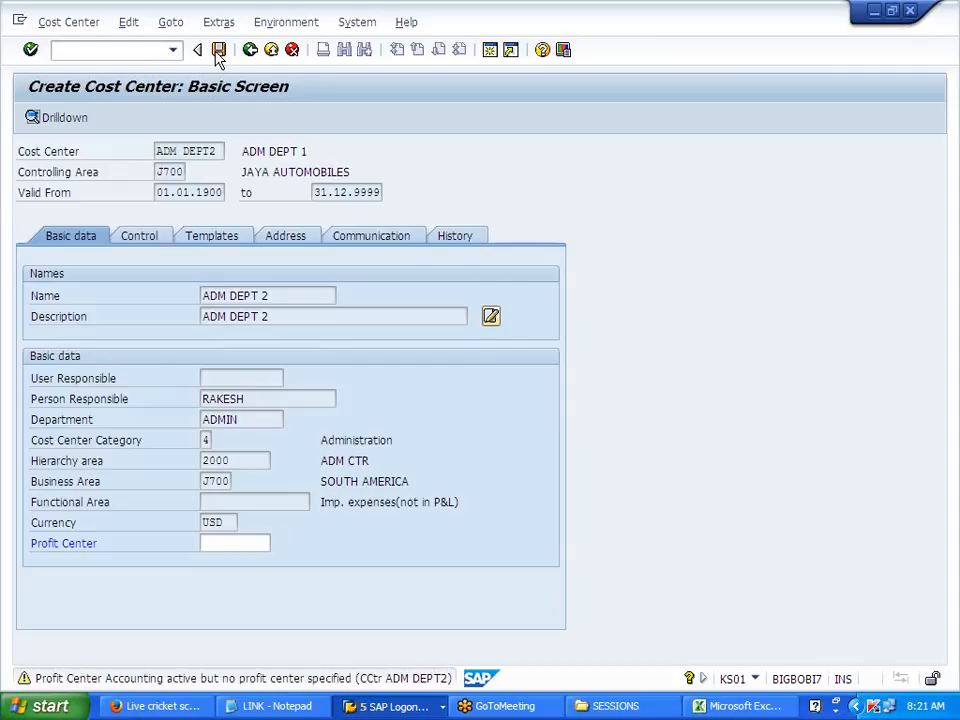
left_click(219, 52)
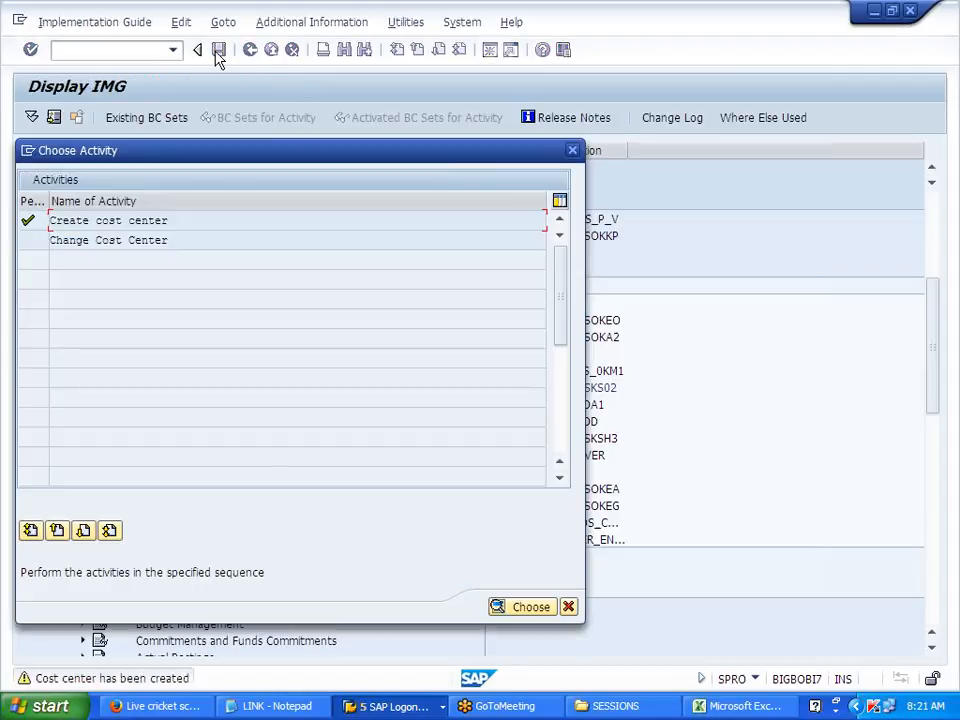
left_click(572, 152)
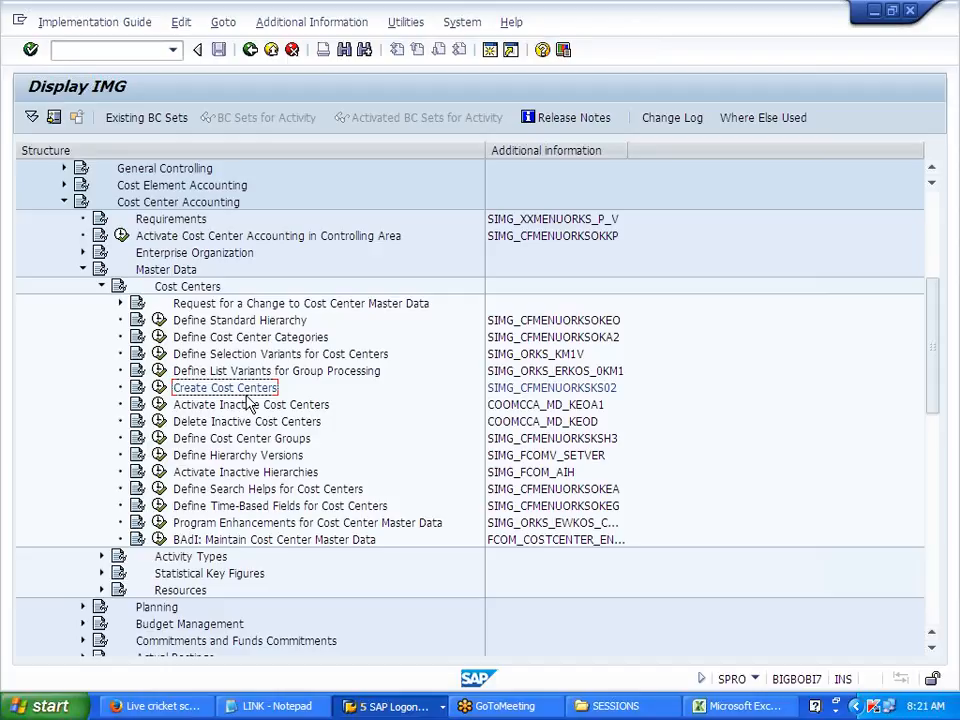
Open cost center group J700_STDHI for changing and view the cost centers under groups 1000 and 2000
left_click(243, 441)
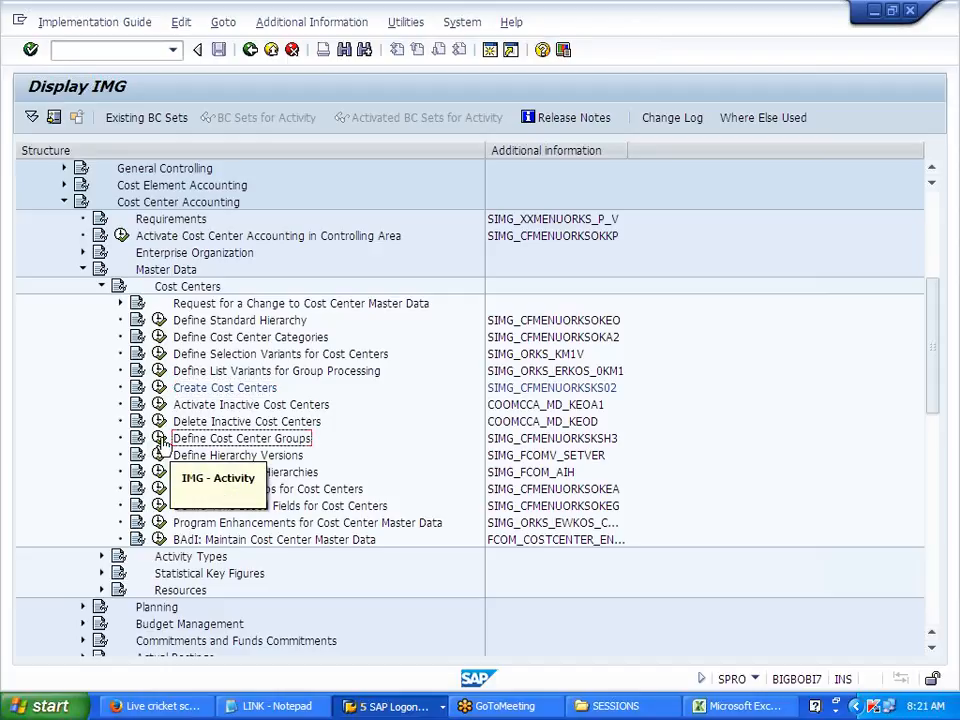
left_click(160, 440)
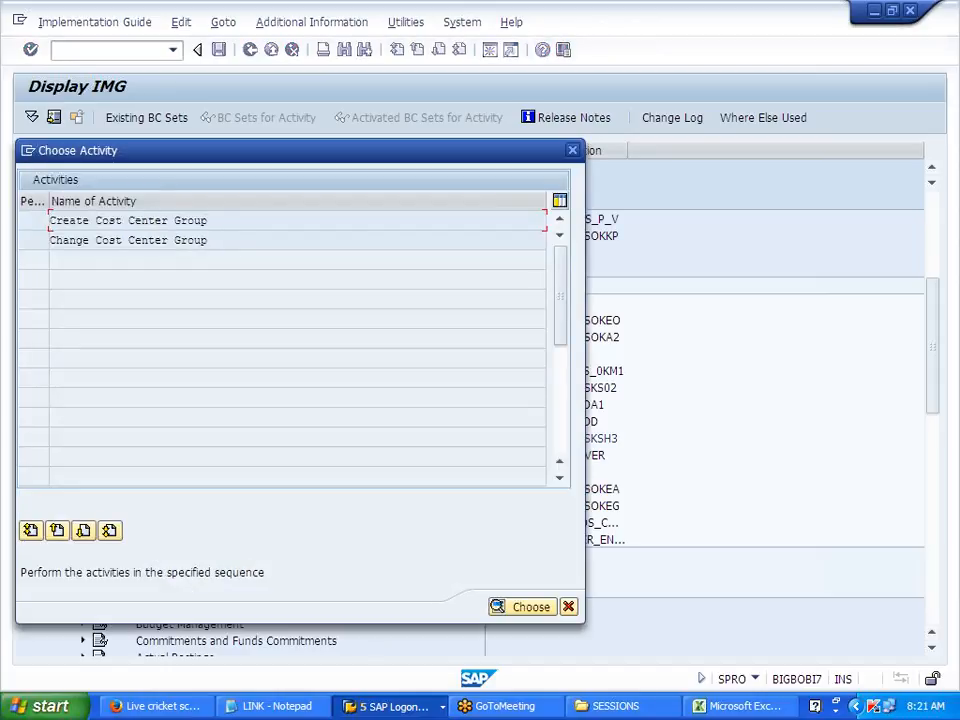
double_click(193, 243)
key("Return")
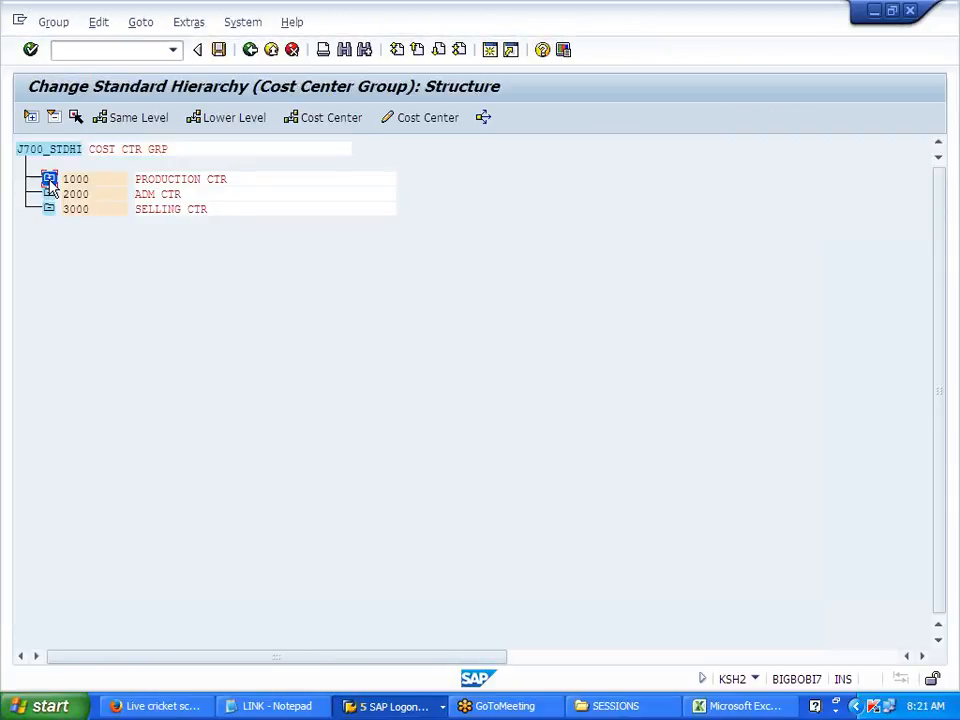
left_click(48, 179)
left_click(50, 269)
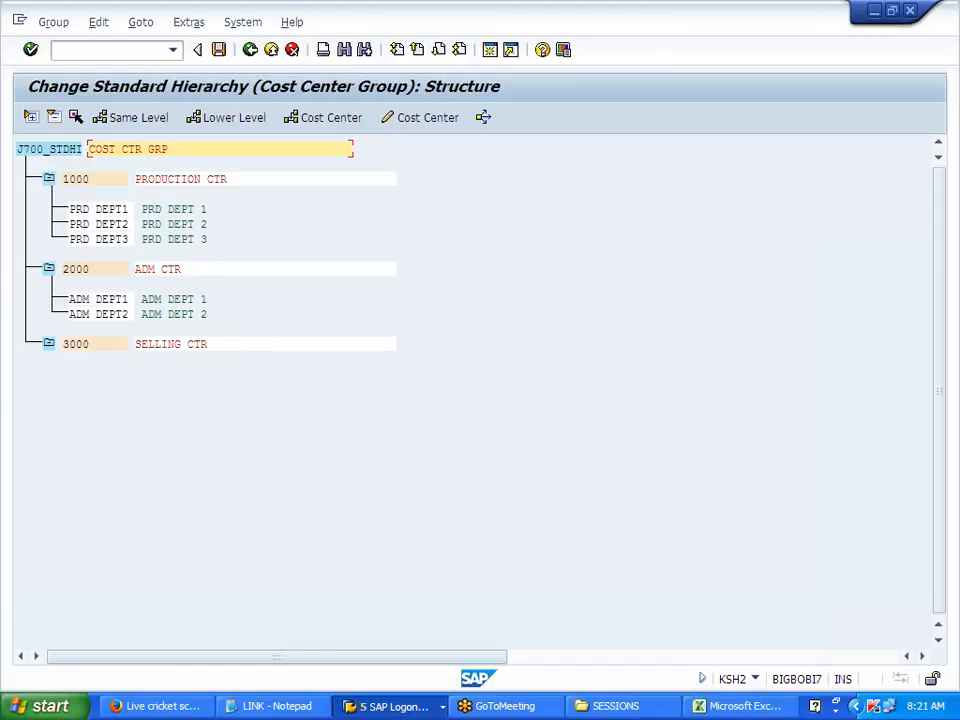
Leave the standard hierarchy structure and reopen cost center group J700_STDHI for changing
left_click(250, 50)
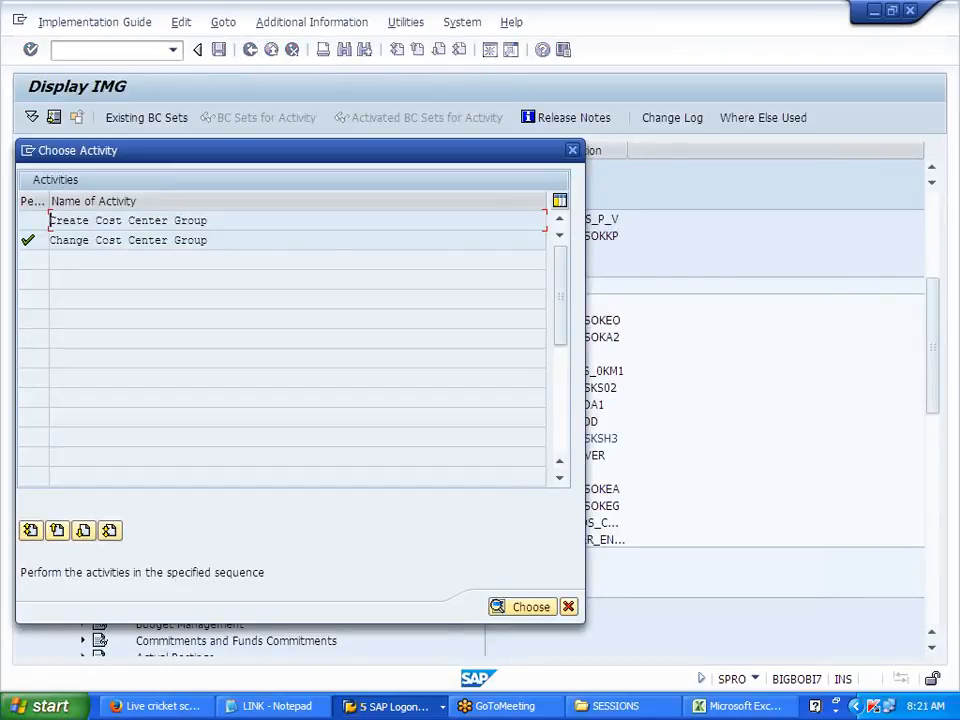
double_click(167, 244)
key("Return")
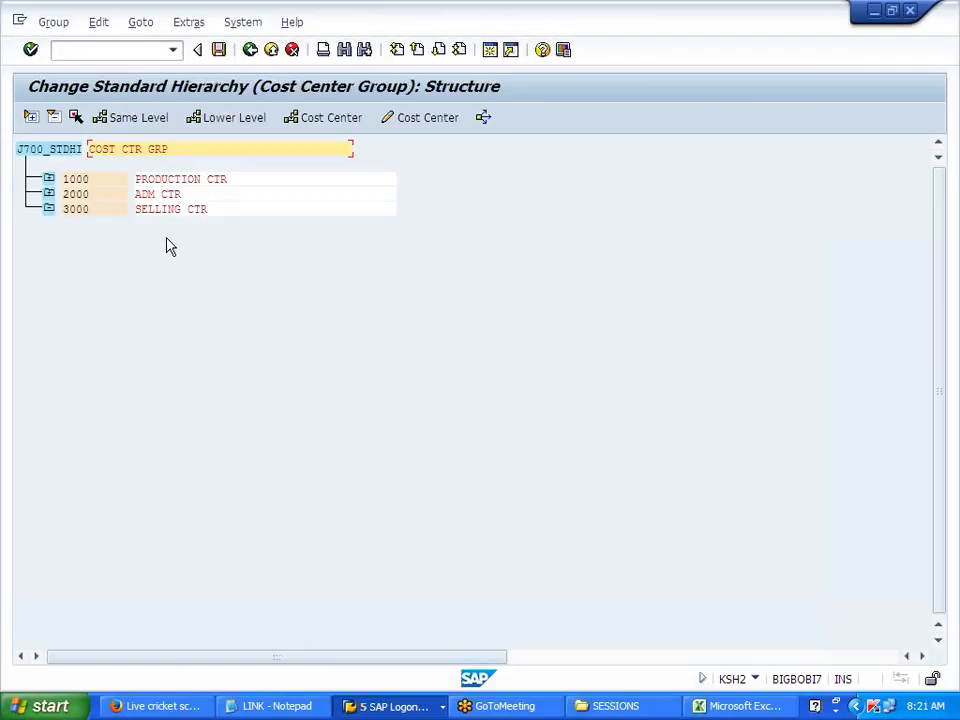
View the cost centers under groups 1000 and 2000 of J700_STDHI, then leave the hierarchy and its activity selection
left_click(48, 180)
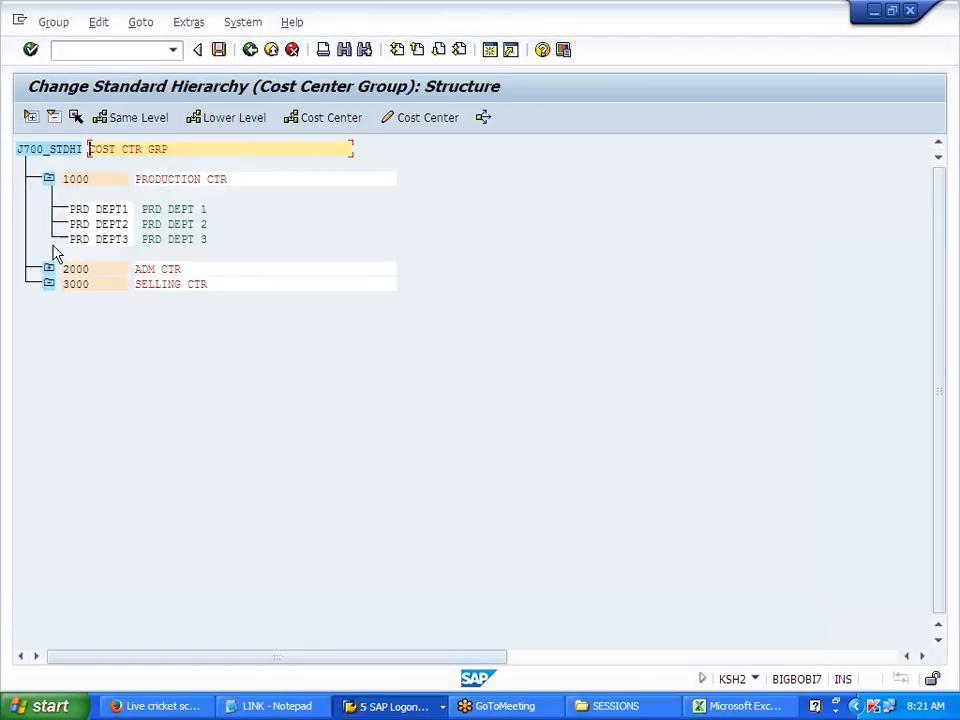
left_click(48, 270)
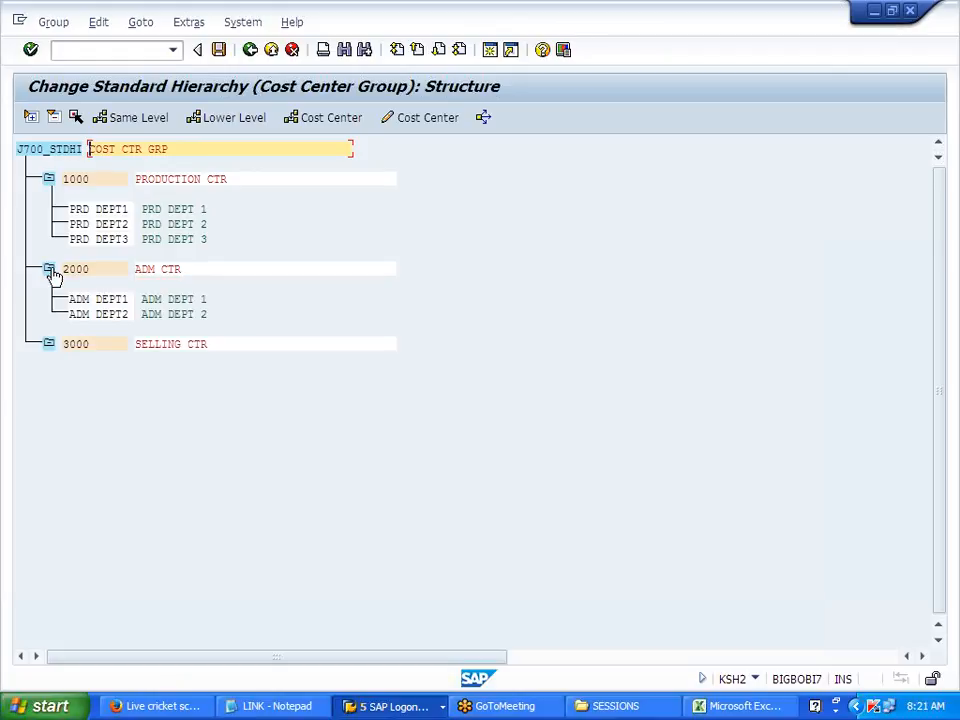
left_click(259, 60)
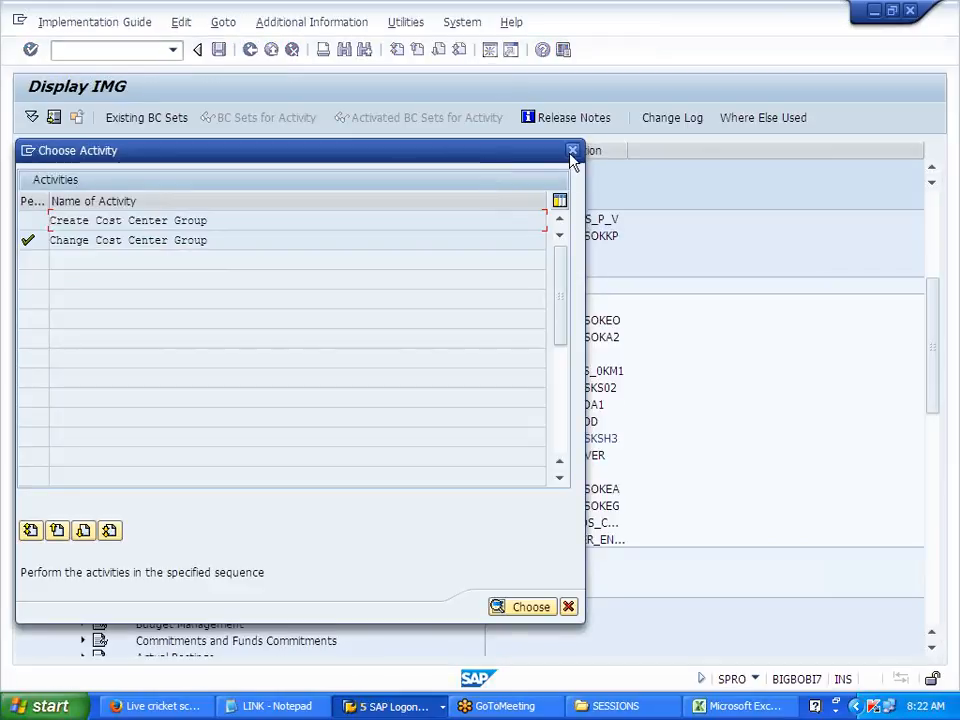
left_click(573, 152)
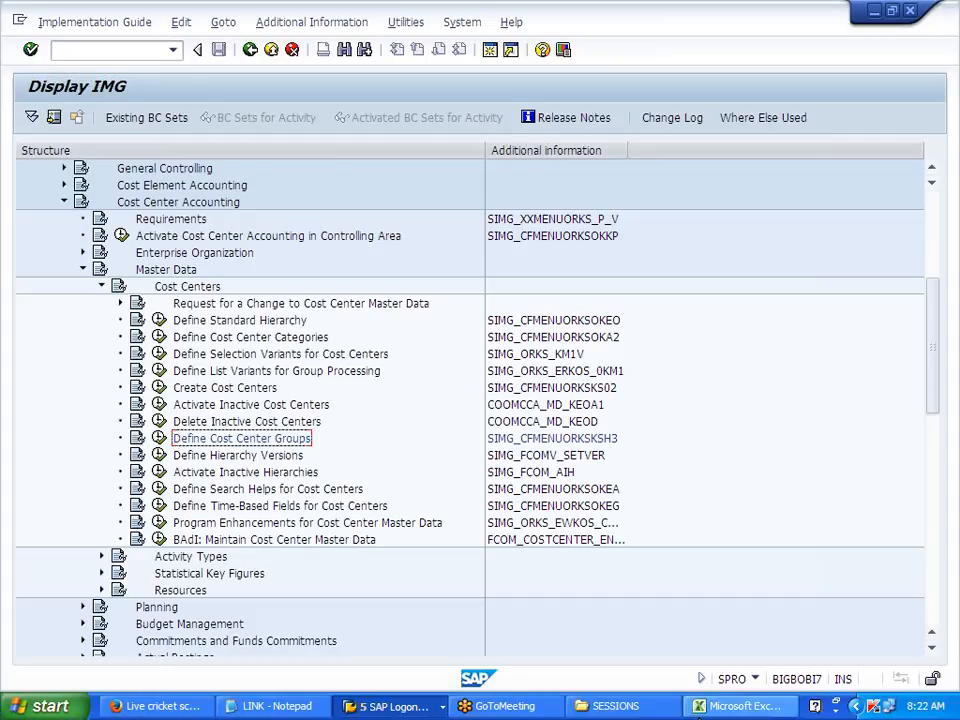
Switch to a free SAP Easy Access session and start G/L account posting with transaction F-02
left_click(355, 708)
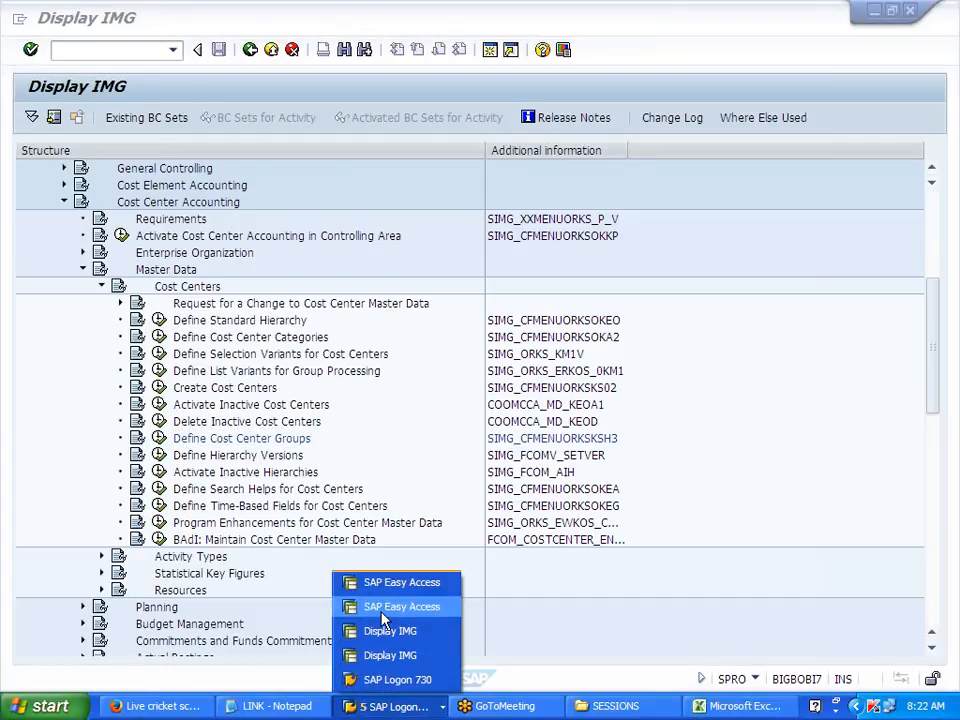
left_click(382, 610)
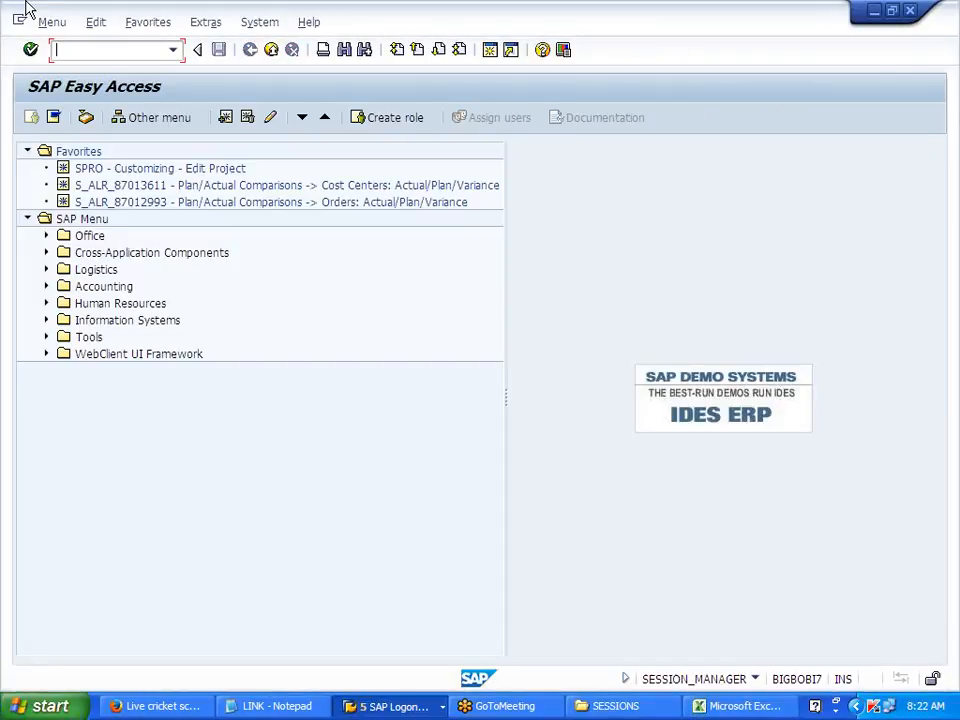
type("F-02")
key("Return")
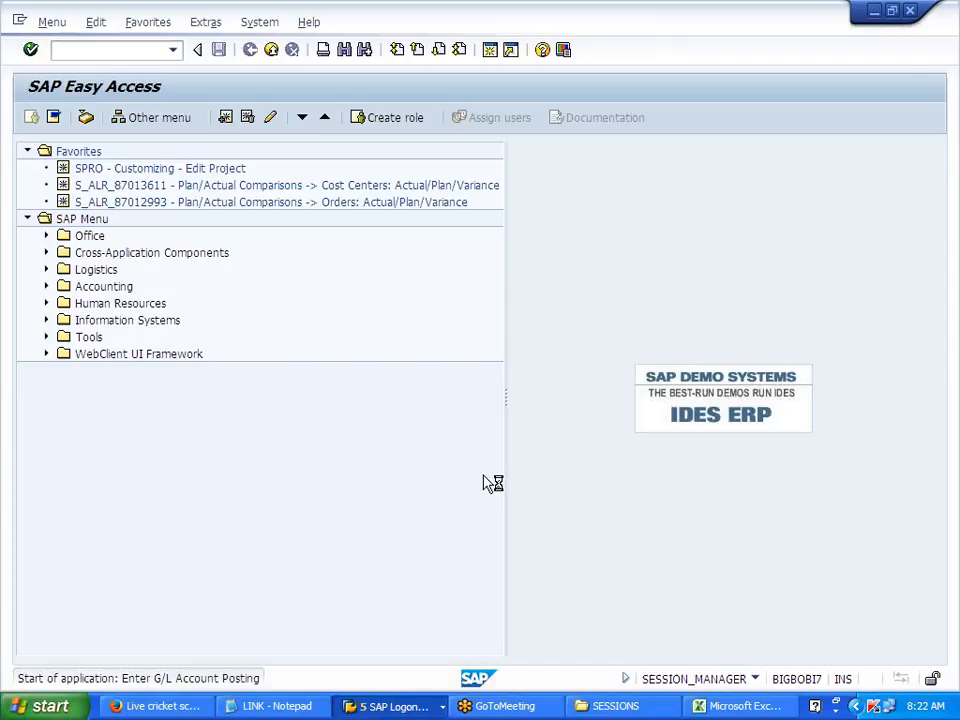
Set both the document date and the posting date of the G/L posting to 01.01.2014
key("space")
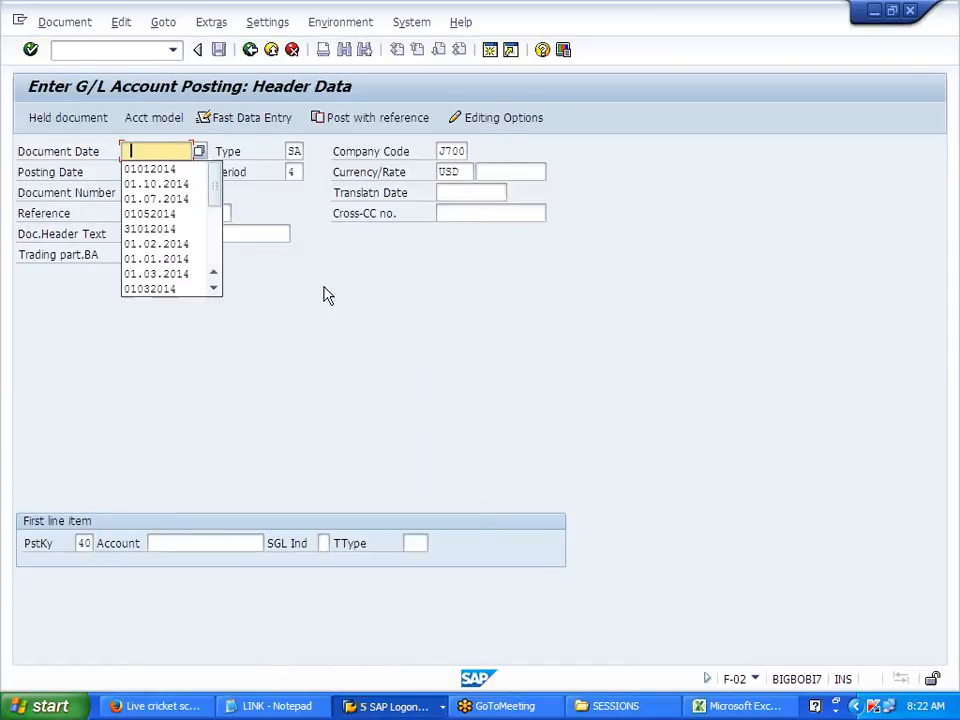
left_click(175, 170)
key("Tab")
key("Tab")
key("Tab")
key("Delete")
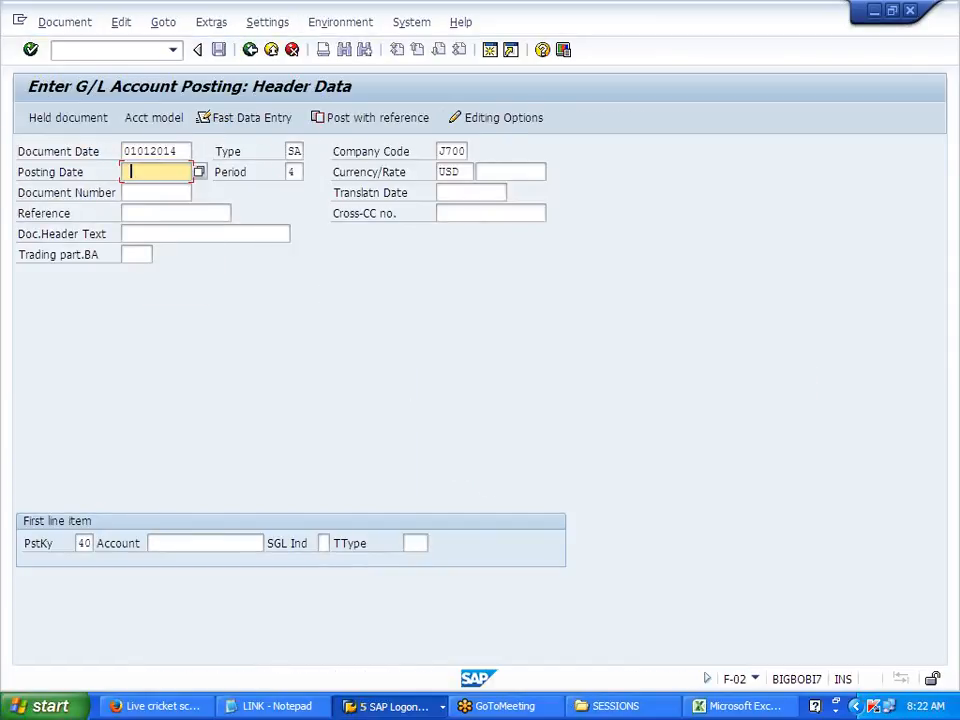
left_click(168, 190)
Enter account 406000 for the first line item and header text 1234, and proceed to the item entry
left_click(258, 542)
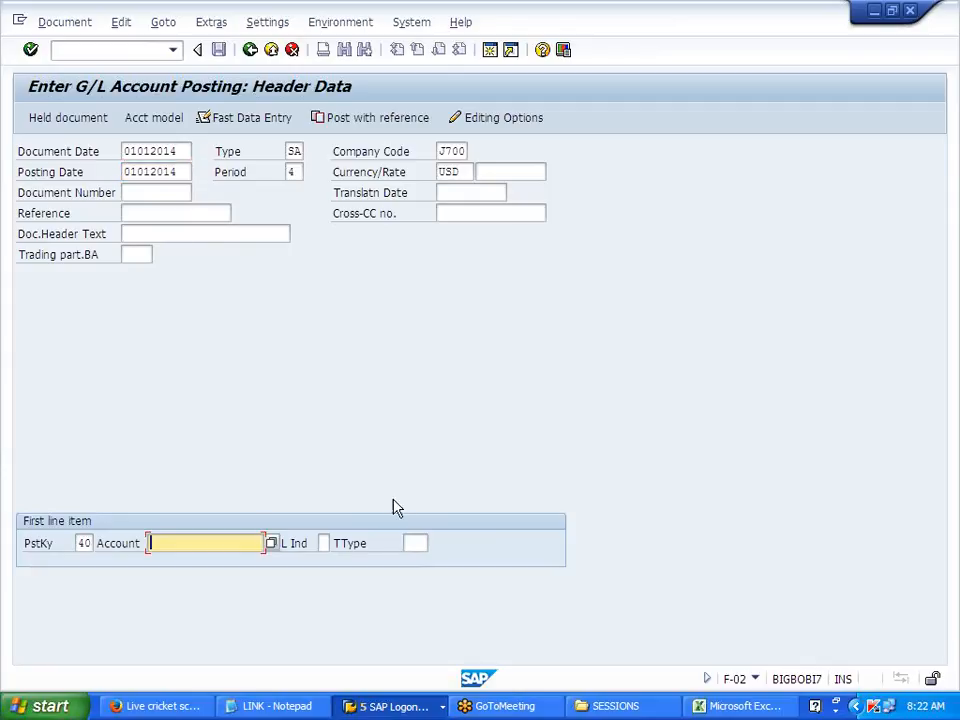
type("406000")
key("Return")
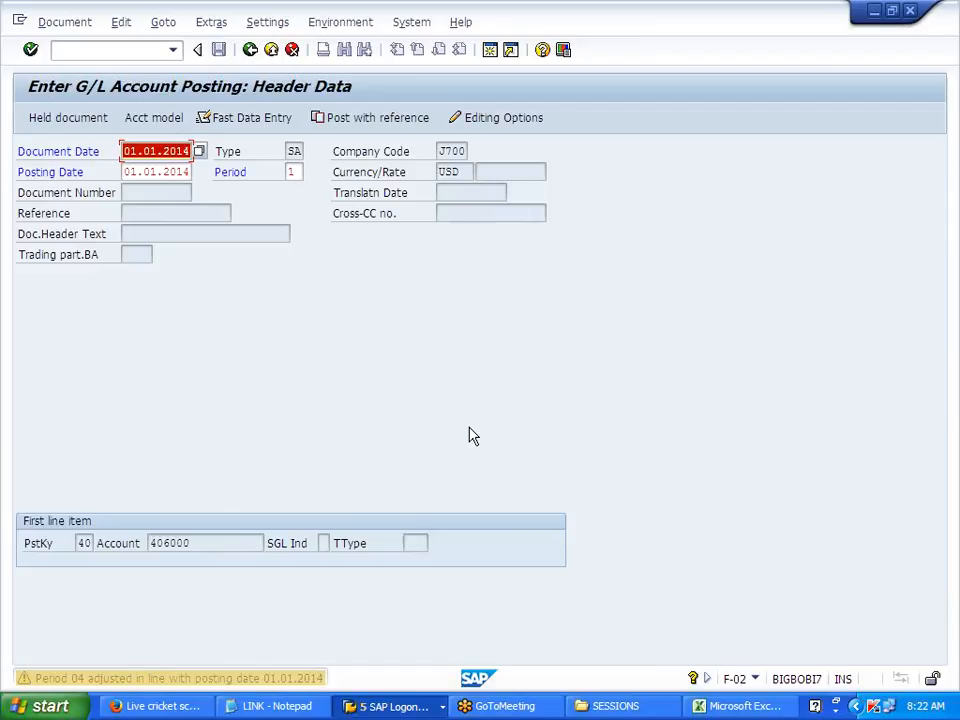
key("Return")
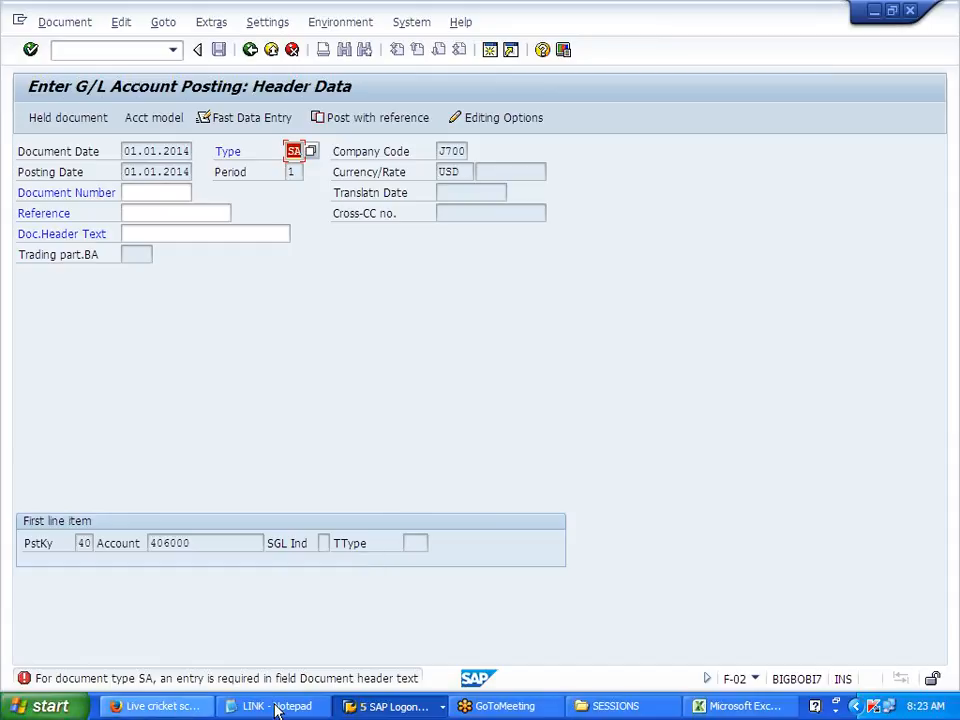
left_click(140, 233)
type("1234")
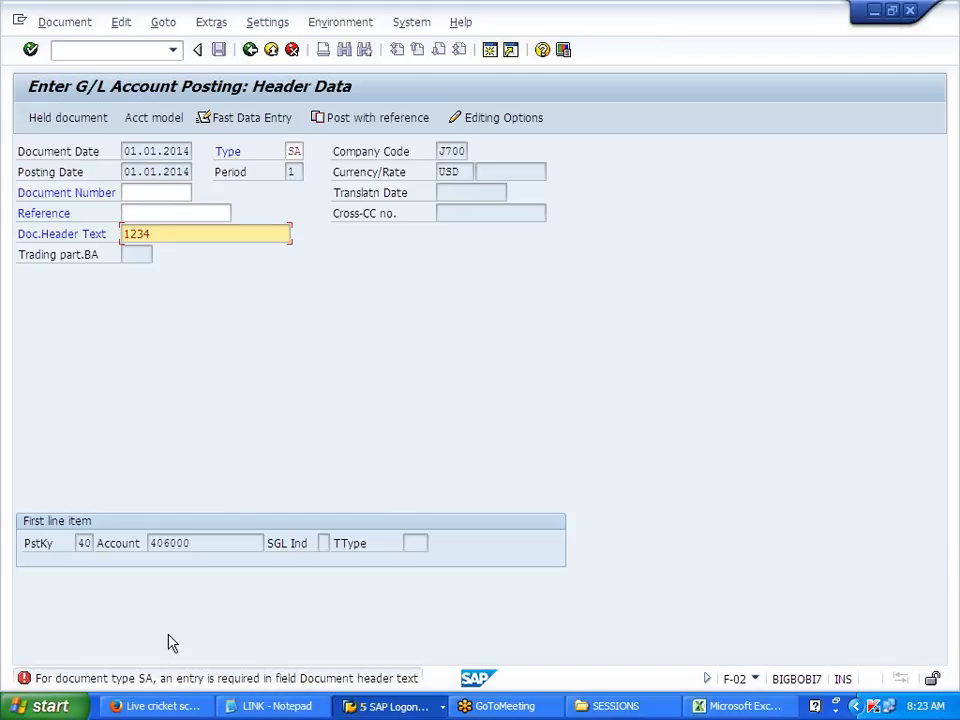
key("Return")
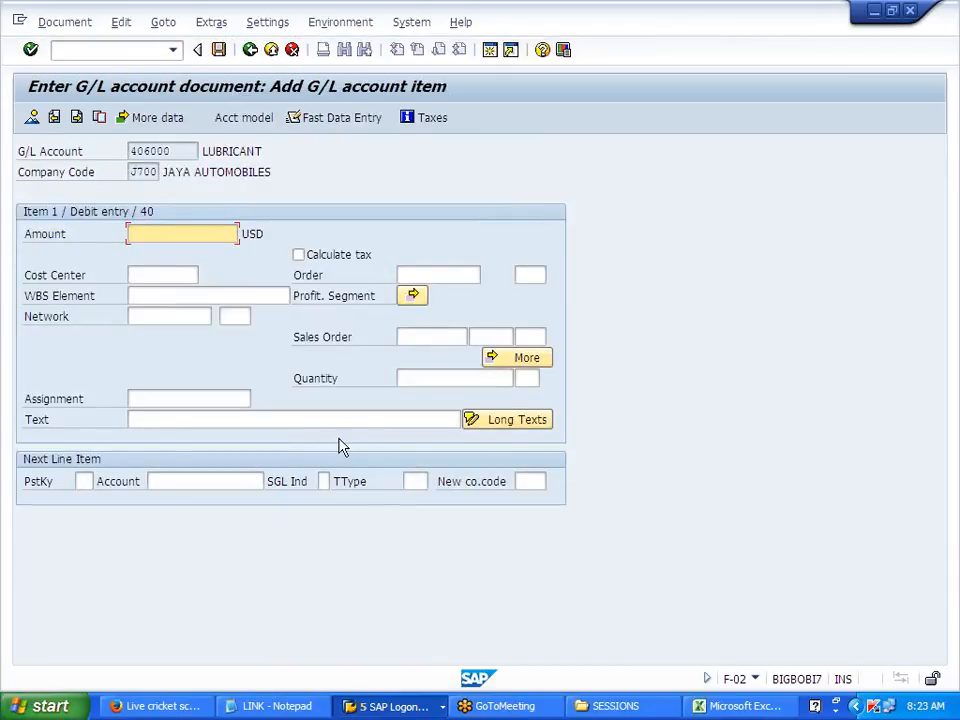
Enter an amount of 1000 USD for the debit item and assign it to cost center PRD DEPT1 from the value list
type("1000")
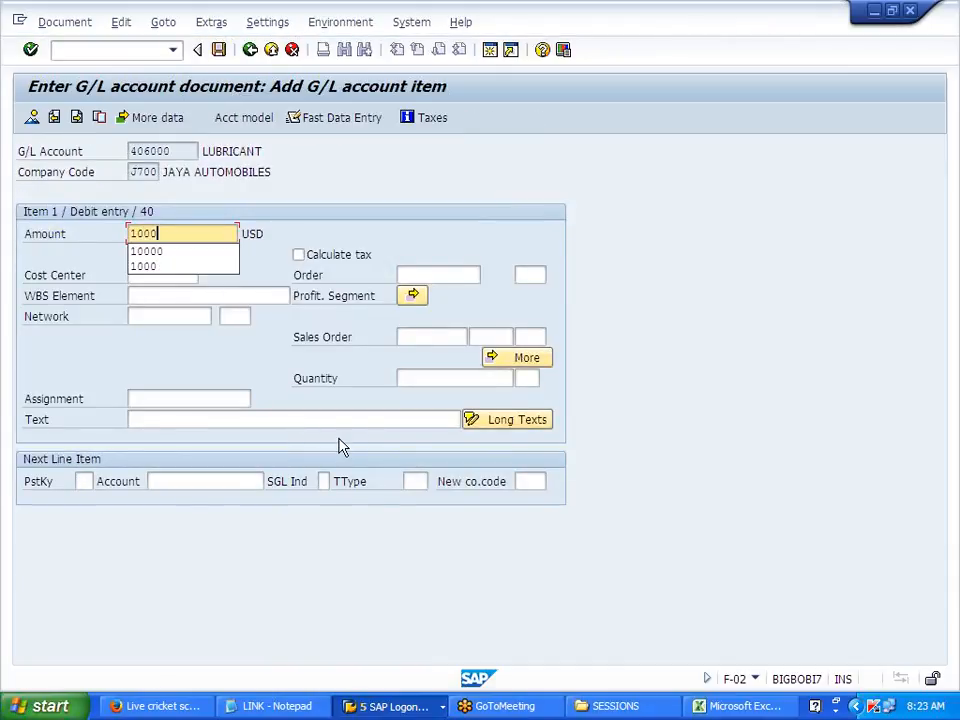
key("Tab")
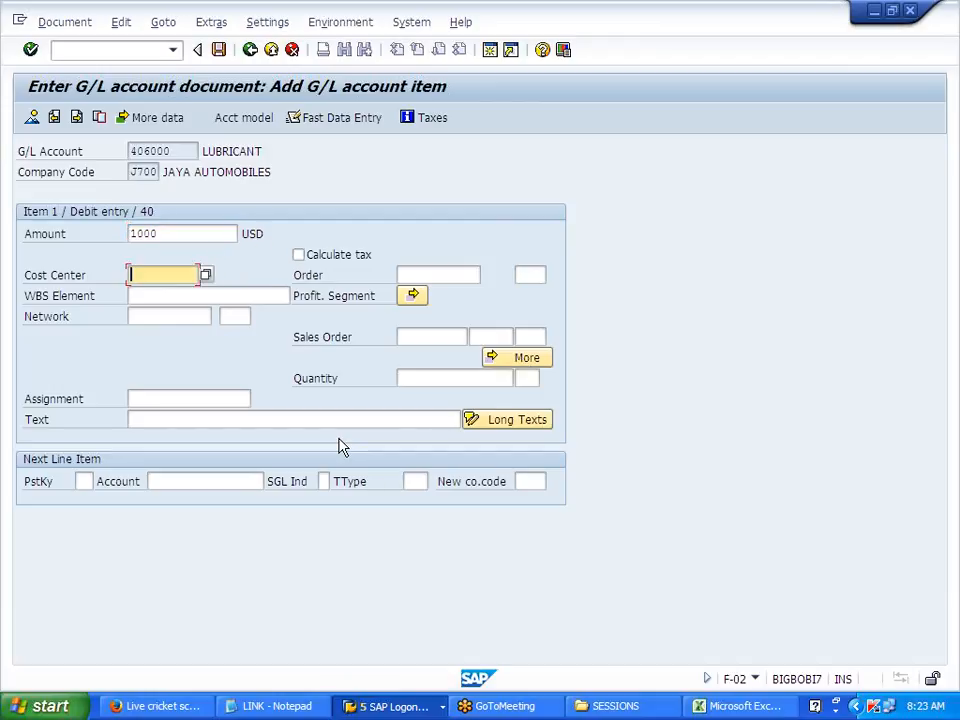
key("Return")
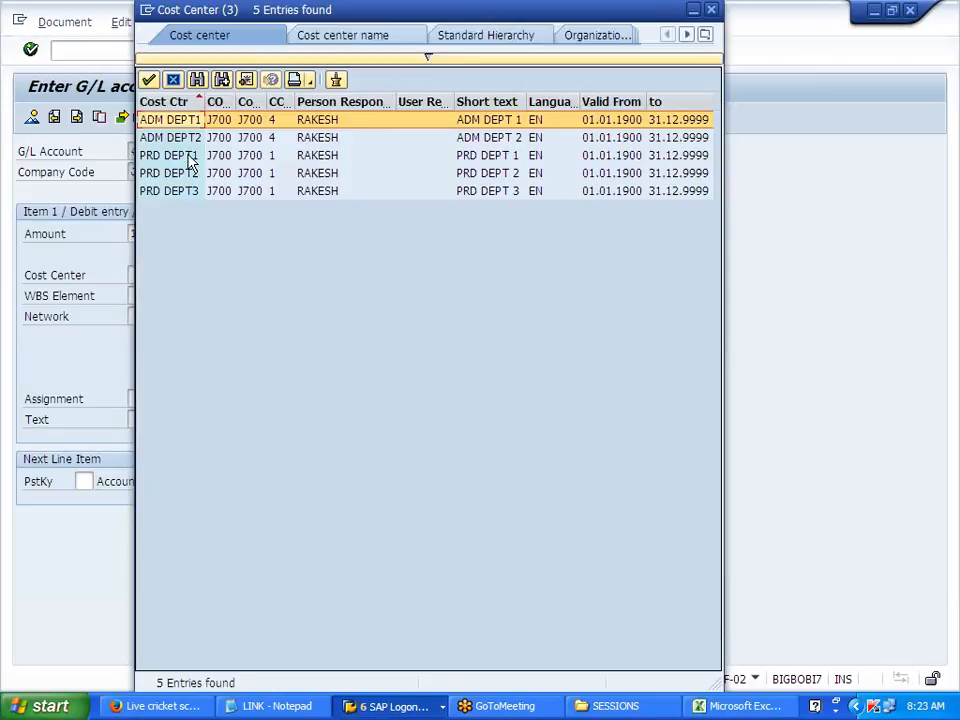
double_click(168, 155)
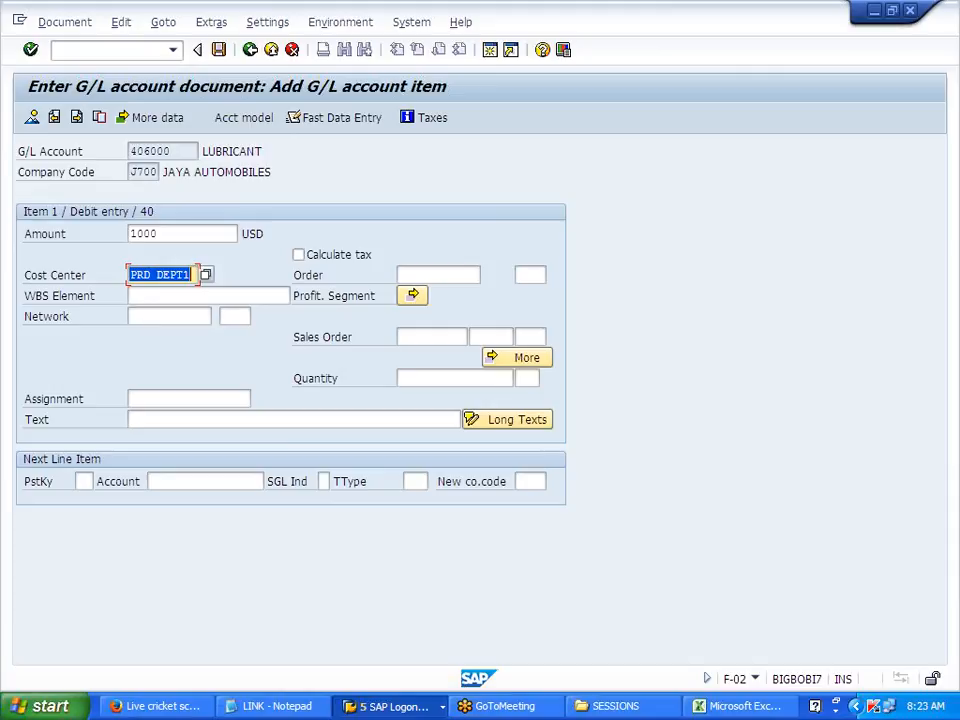
left_click_drag(182, 151, 129, 151)
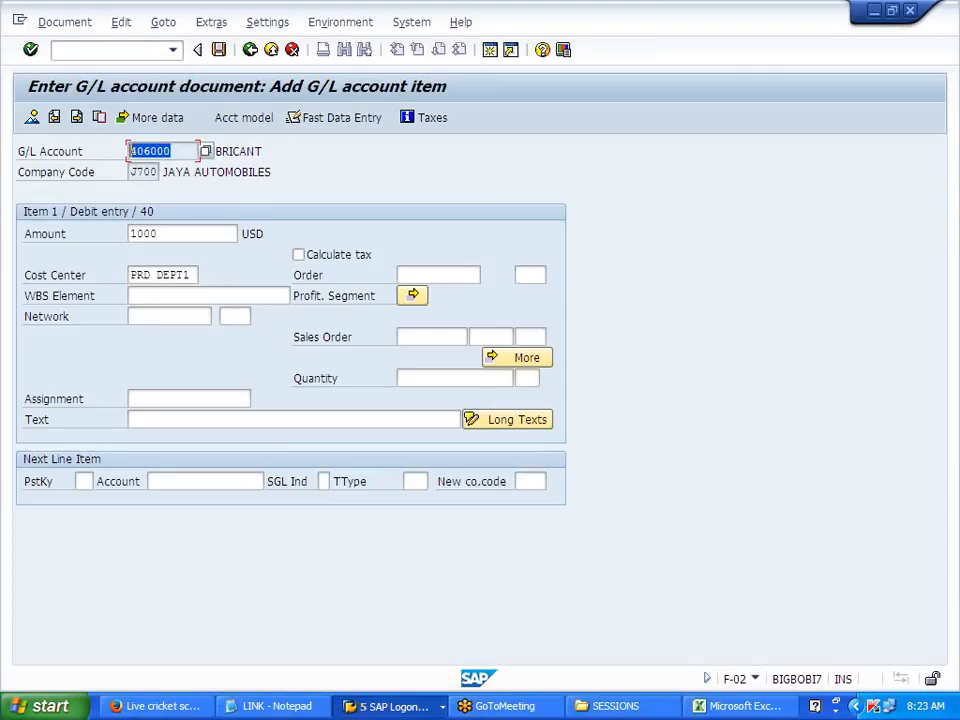
left_click(137, 151)
left_click_drag(130, 275, 192, 275)
left_click(191, 275)
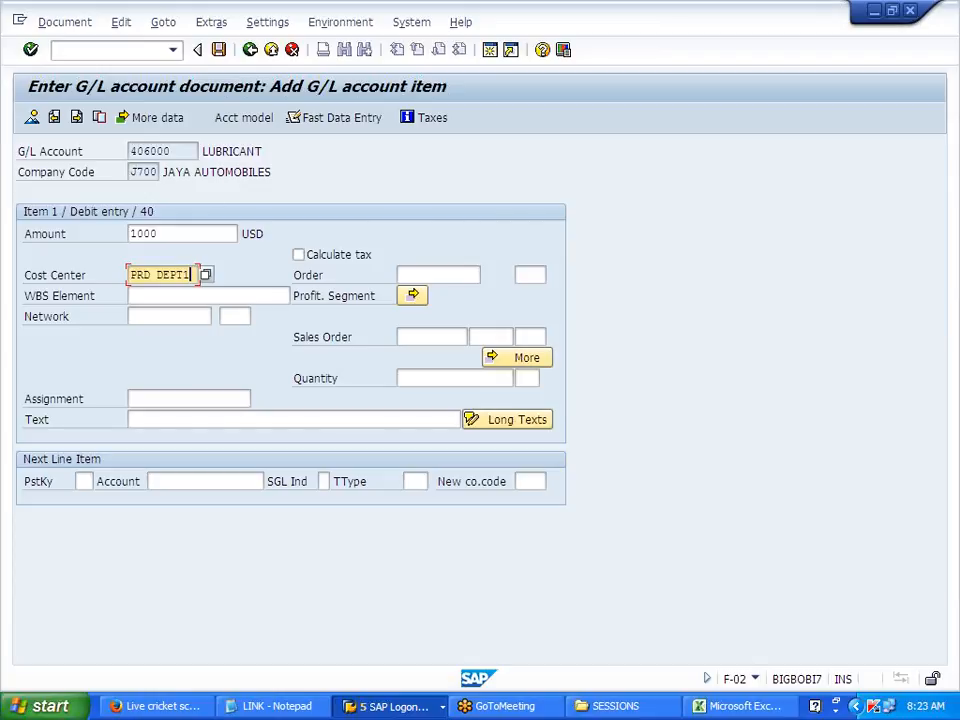
left_click_drag(173, 151, 130, 151)
left_click(131, 151)
left_click(138, 151)
double_click(132, 151)
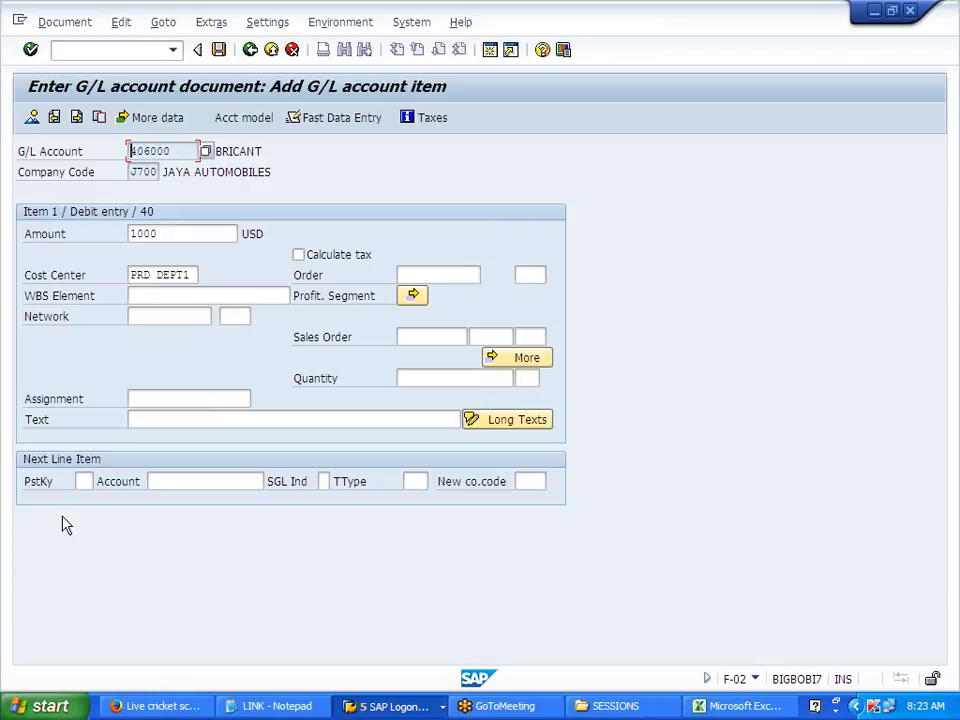
Enter posting key 50 and account 200000 for the next line item and submit the current item
left_click(84, 481)
type("50")
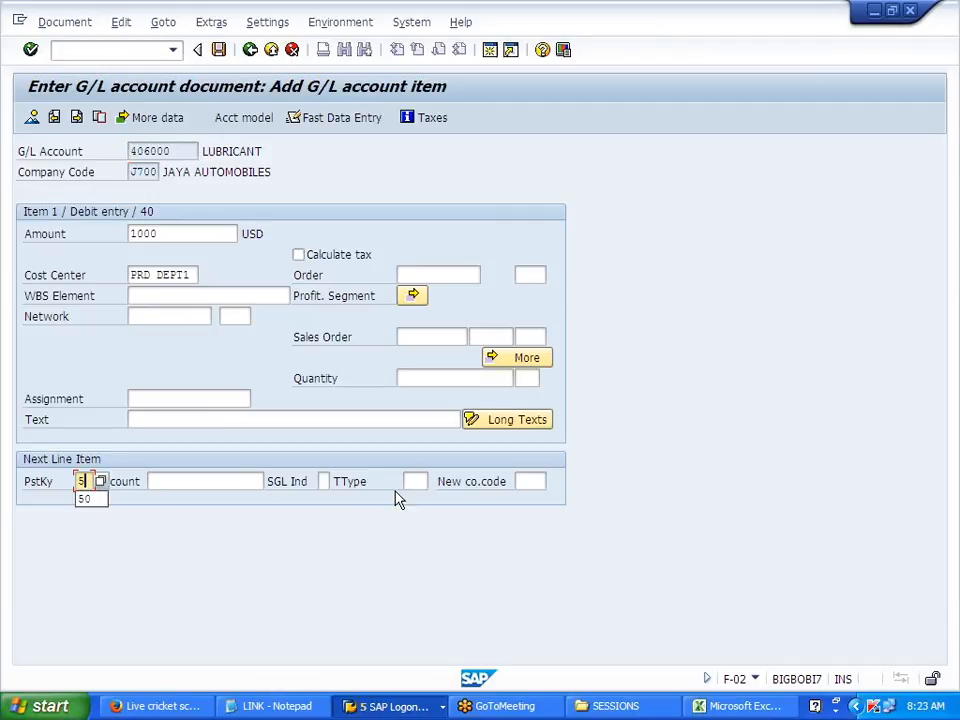
key("Tab")
type("200000")
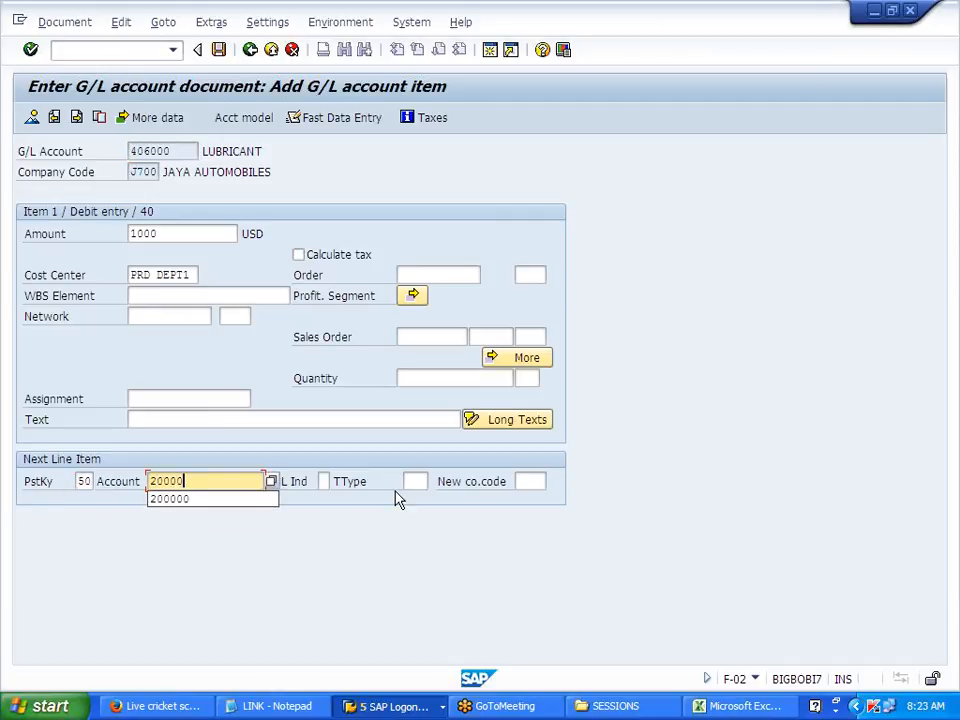
key("Return")
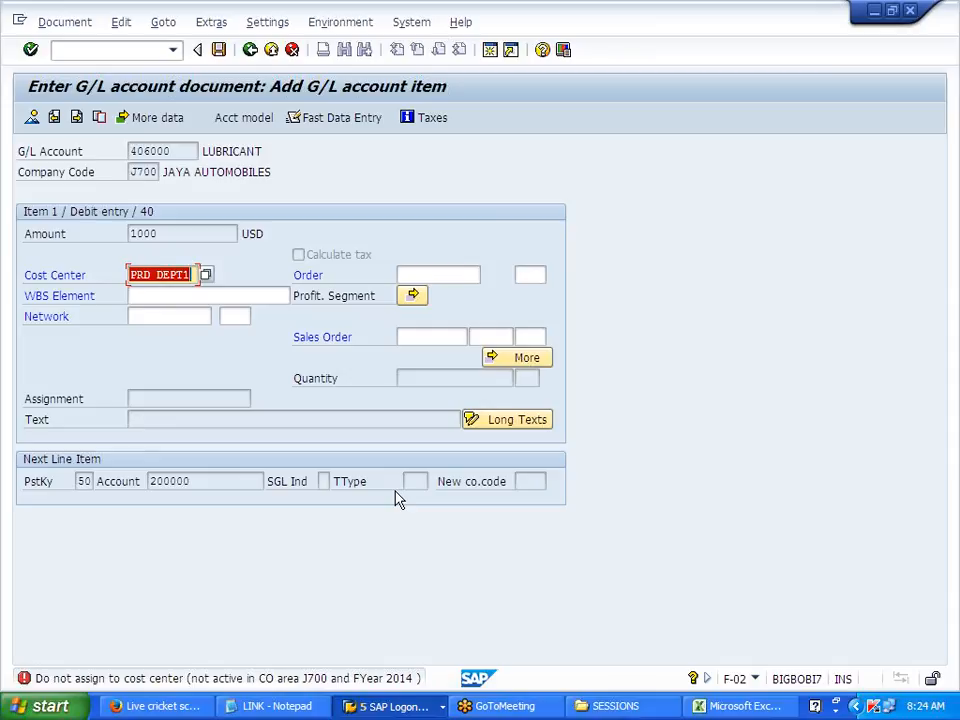
Open controlling area maintenance (OKKP) in the other SAP Easy Access session and locate controlling area J700
left_click(413, 708)
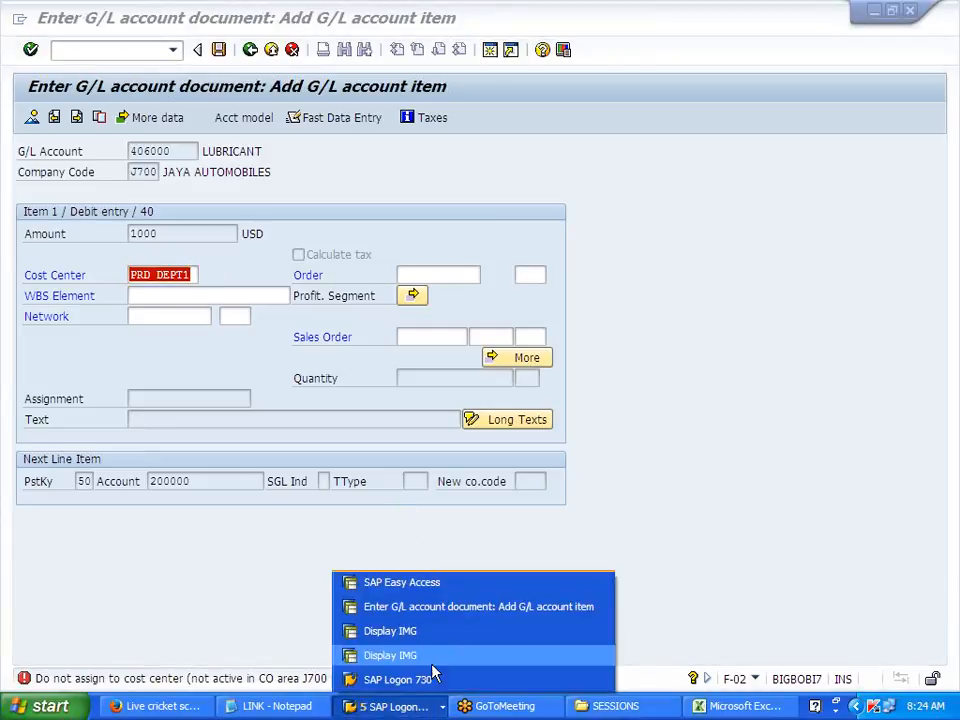
left_click(440, 586)
type("OKKP")
key("Return")
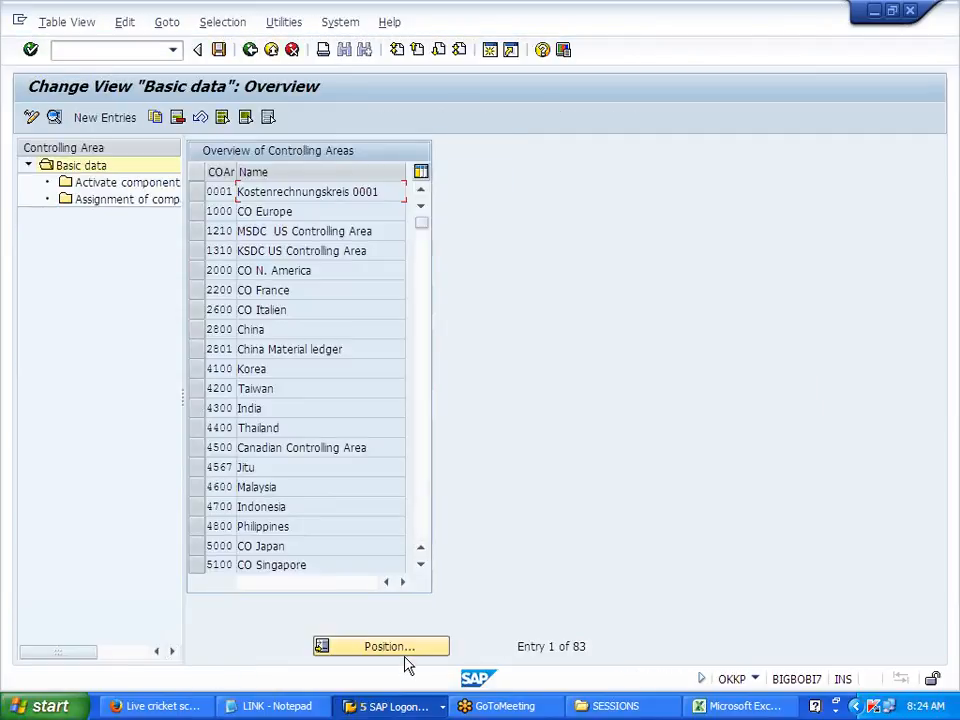
left_click(406, 654)
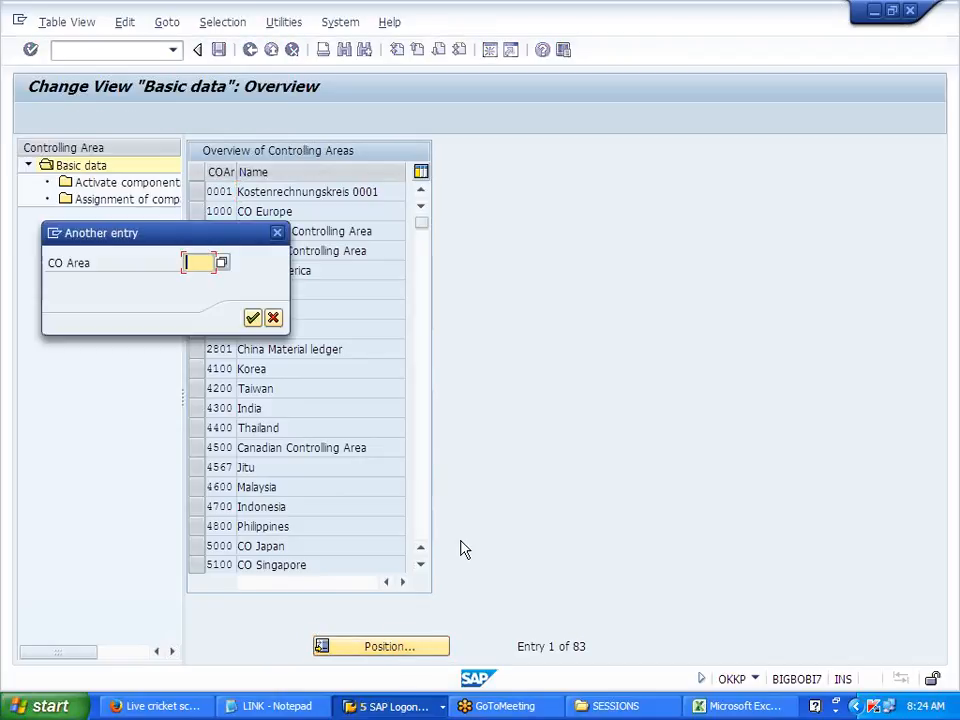
type("J700")
key("Return")
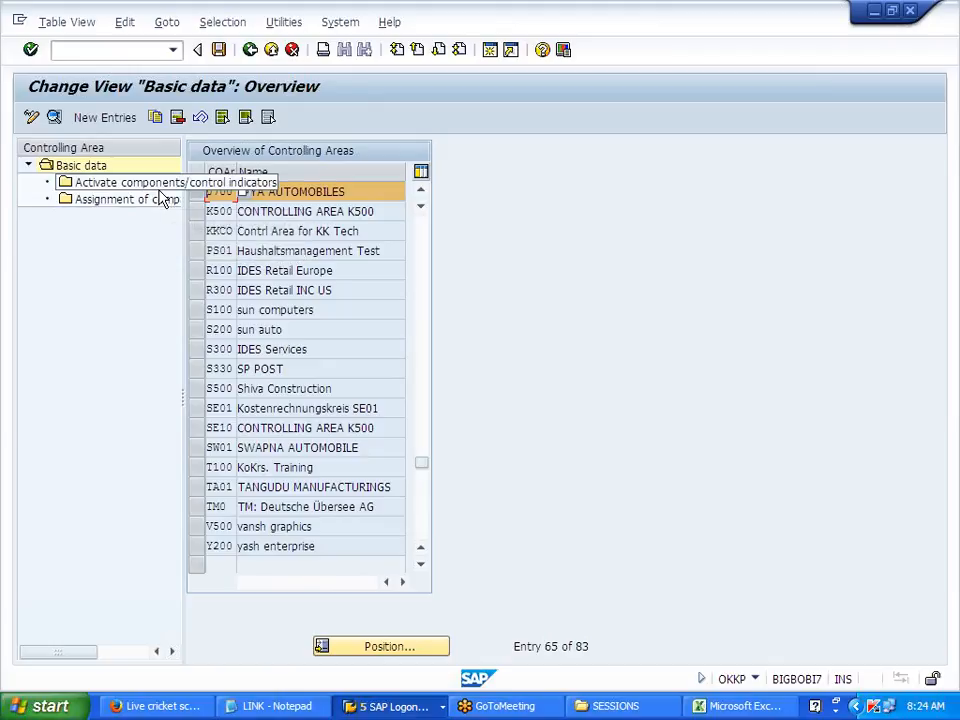
Open the component activation settings of controlling area J700 and set Cost Centers to "Component active"
double_click(160, 185)
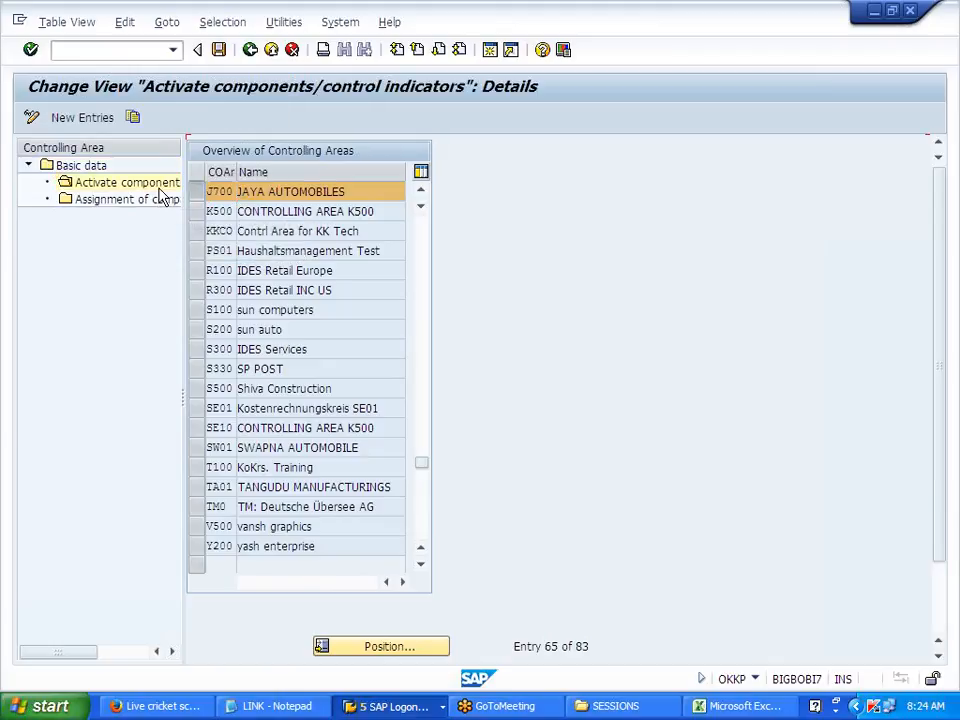
left_click(386, 234)
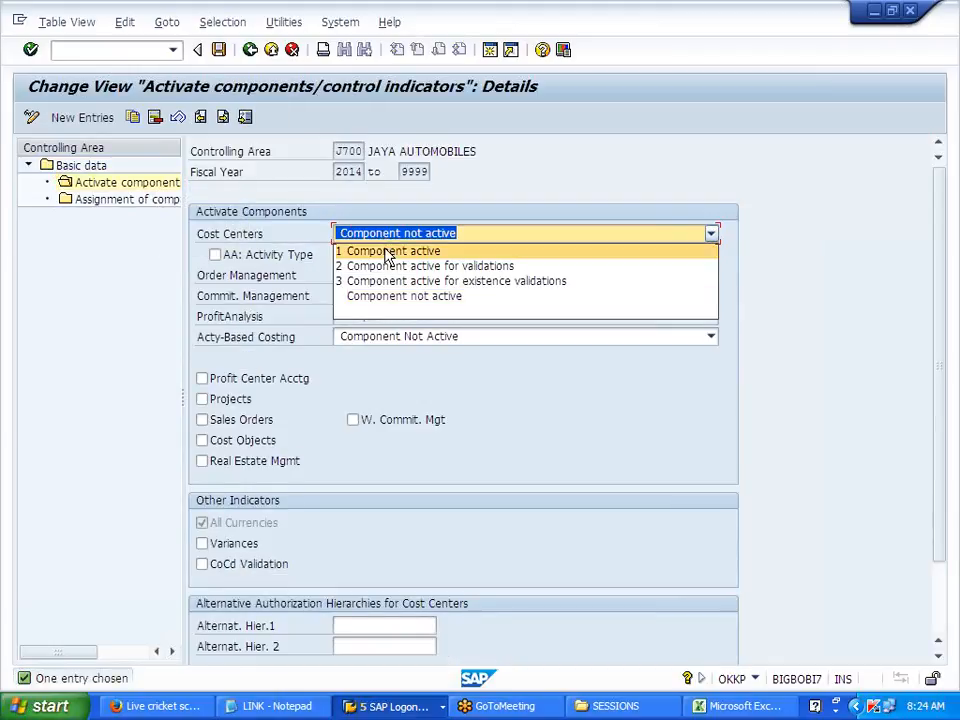
left_click(390, 251)
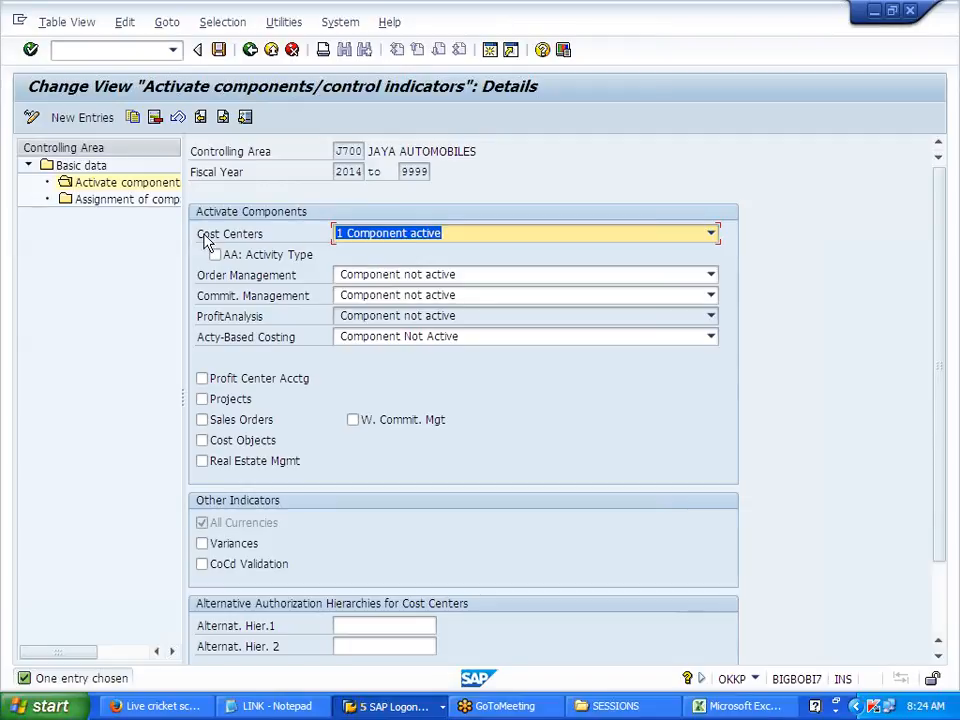
Save the control indicators under customizing request DEVK900045, accept the transport notice and return to the fiscal year overview
left_click(219, 51)
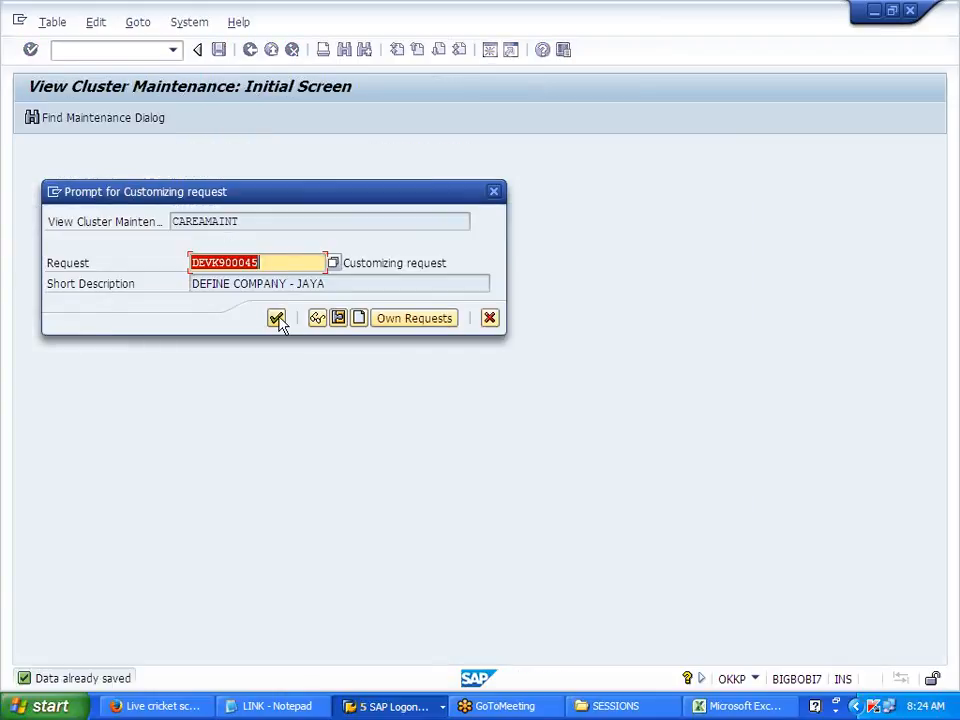
left_click(277, 319)
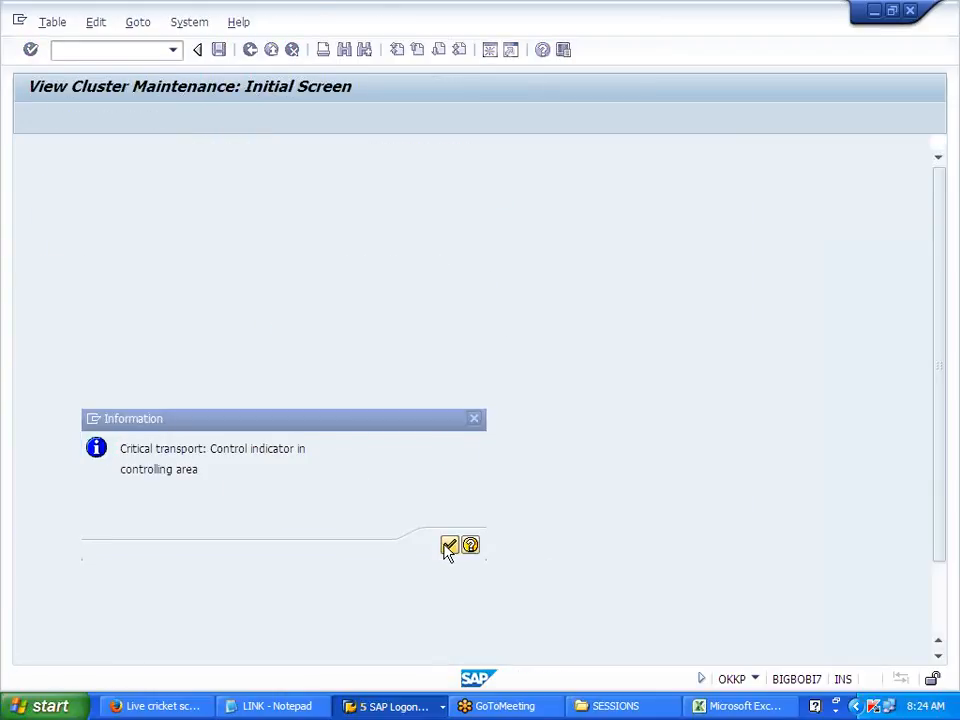
left_click(449, 546)
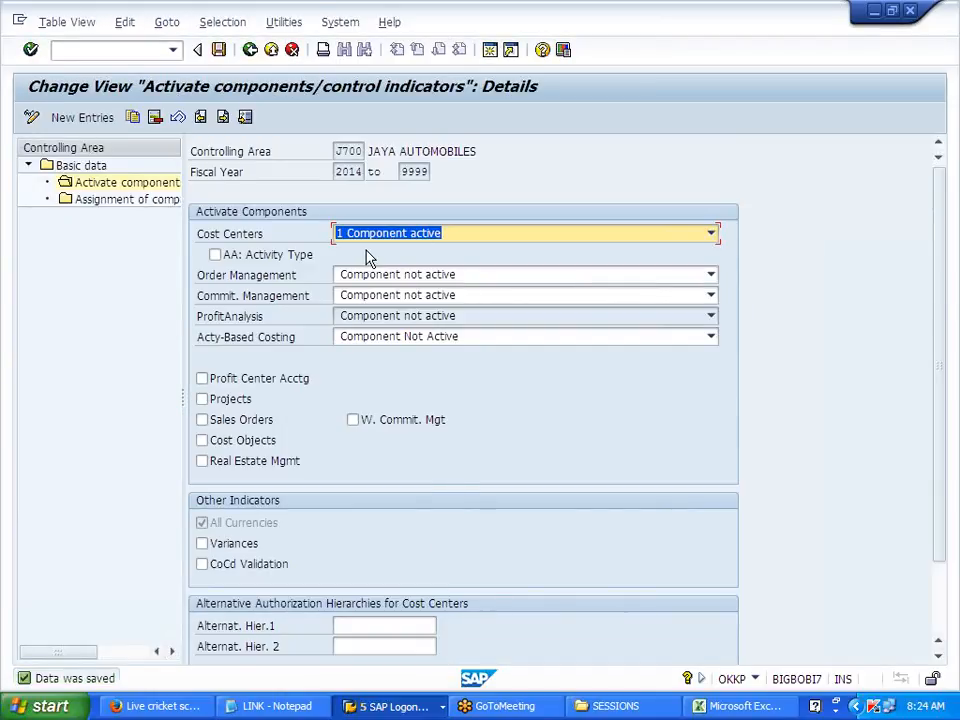
left_click(251, 50)
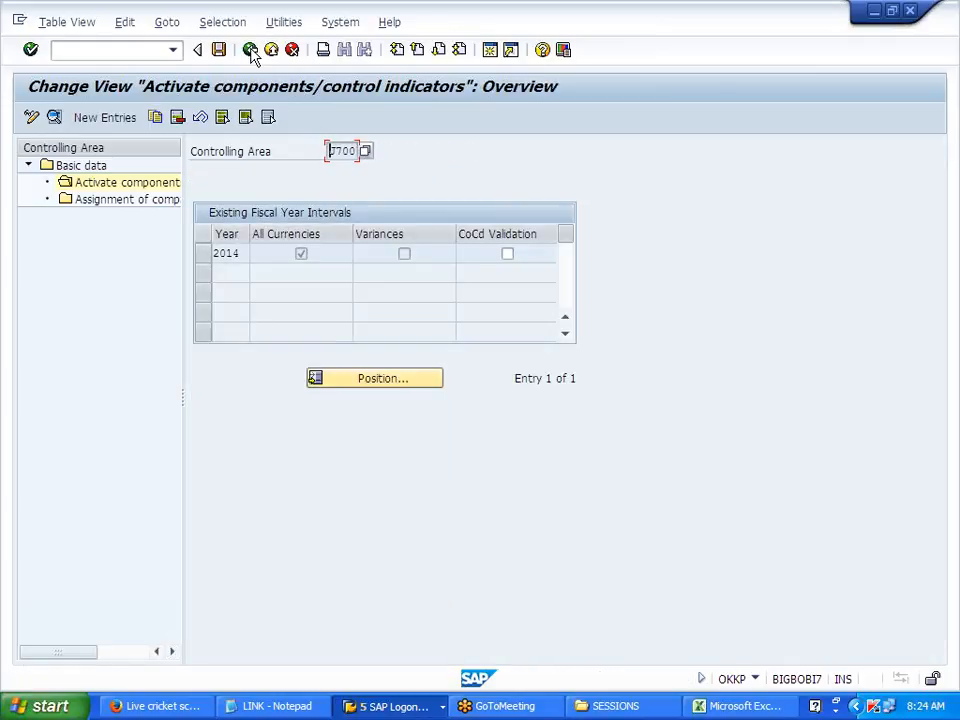
Leave controlling area maintenance, return to the G/L posting session and restart transaction F-02
left_click(251, 50)
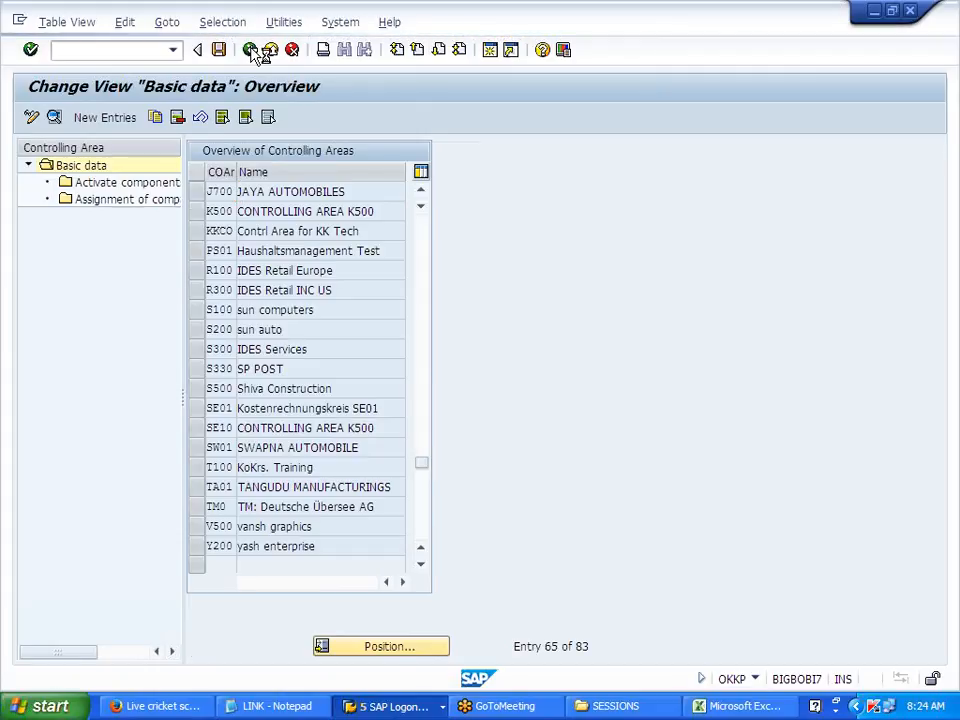
left_click(251, 50)
left_click(251, 50)
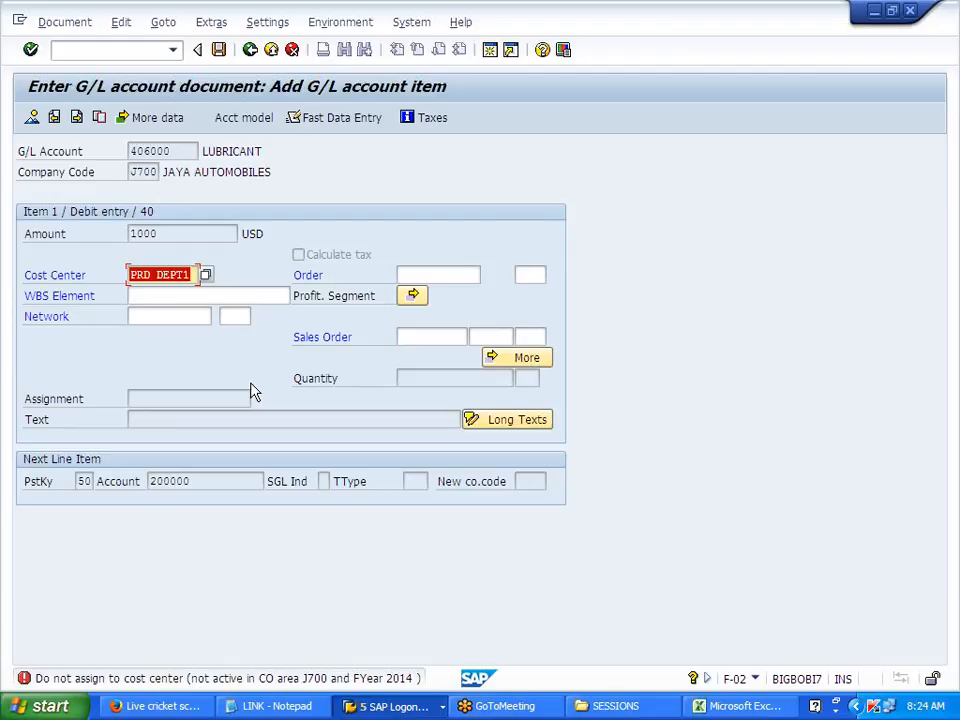
key("Return")
left_click(104, 50)
type("/nF-02")
key("Return")
Fill in the posting header with document and posting date 01.01.2014, account 406000 and header text 1234, and submit it
key("space")
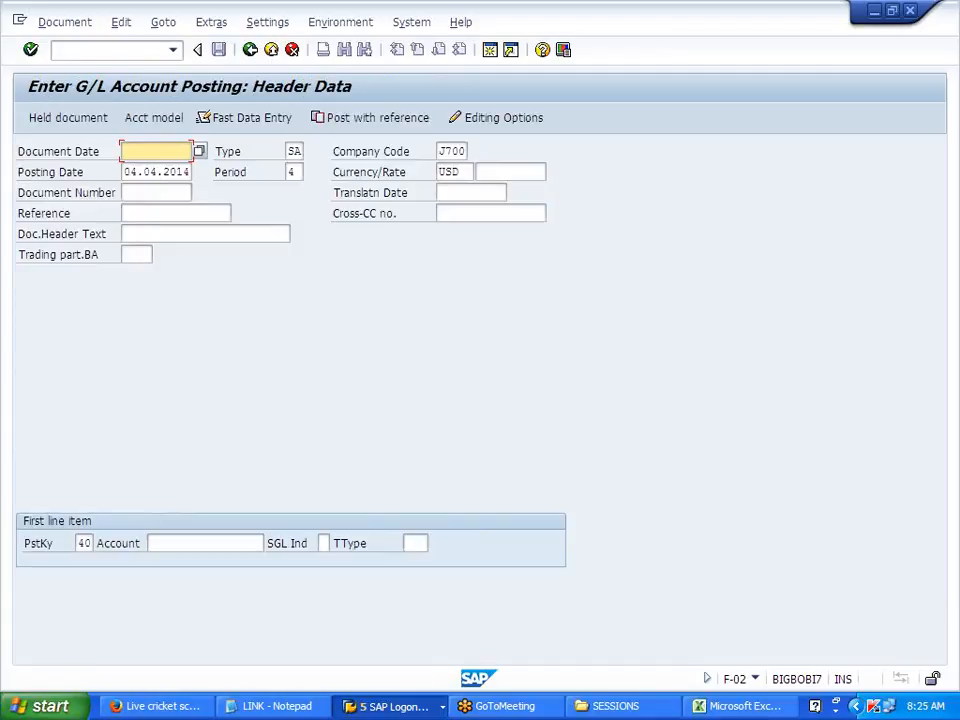
left_click(140, 171)
key("Tab")
key("Tab")
key("space")
left_click(145, 191)
left_click(163, 545)
key("space")
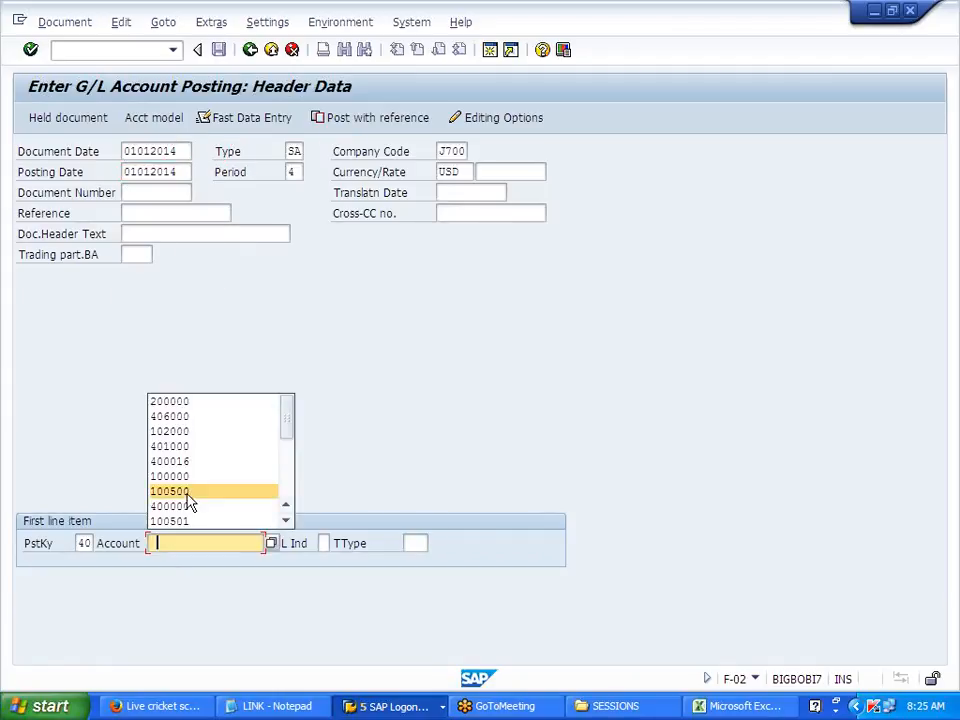
left_click(201, 418)
key("Return")
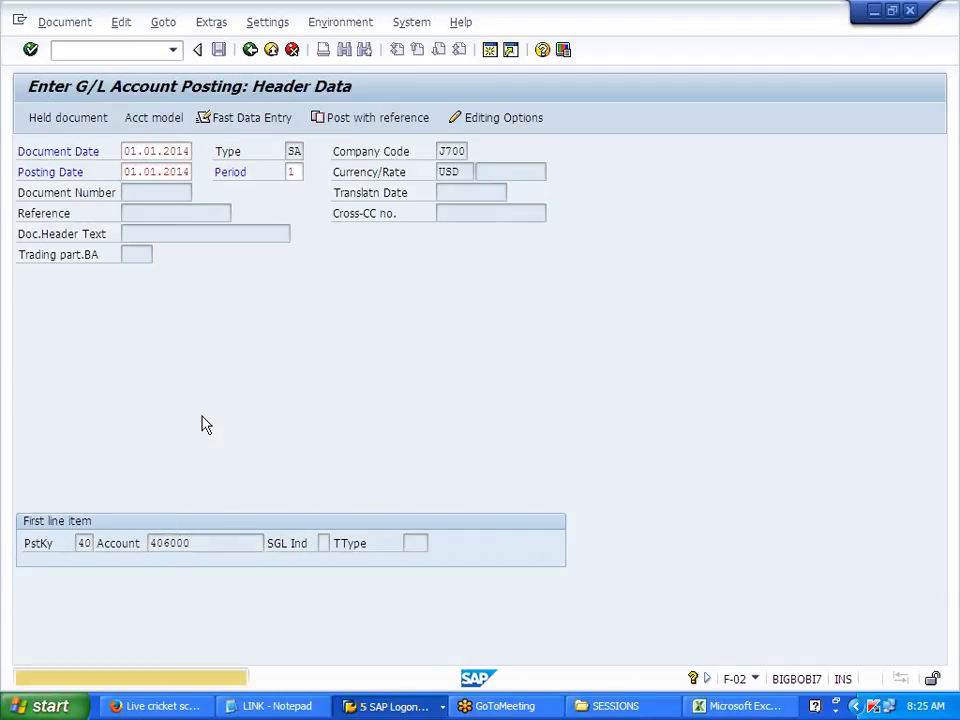
left_click(131, 235)
type("1234")
key("Return")
Enter amount 1000 and cost center PRD DEPT1 for the LUBRICANT debit item
key("space")
left_click(151, 253)
left_click(158, 275)
key("space")
left_click(157, 293)
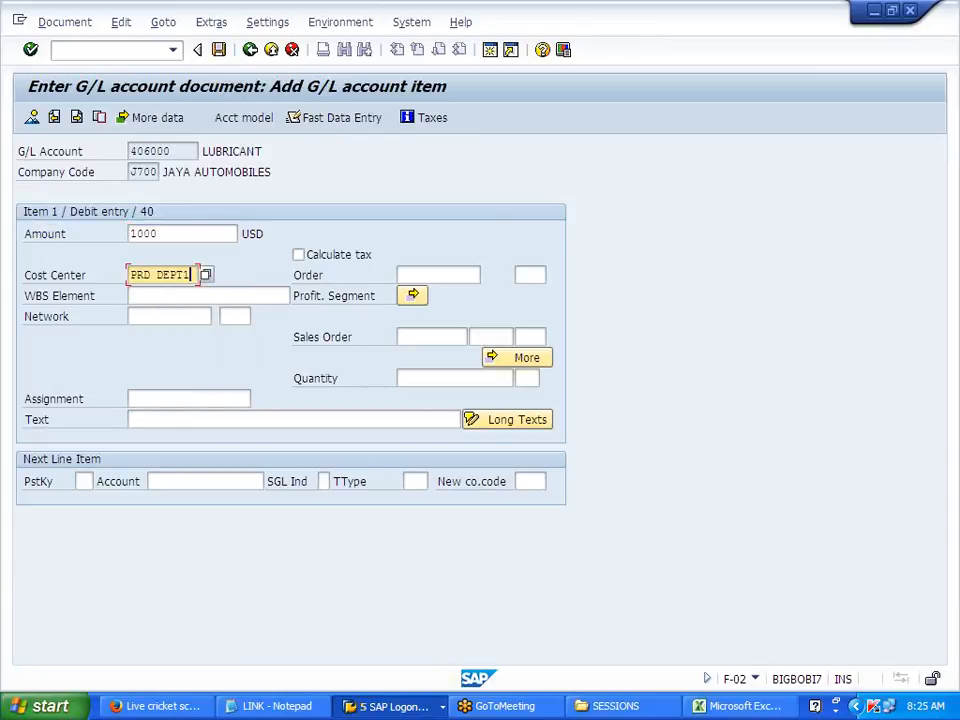
Set the next line item to posting key 50 and account 200000, and proceed to it
left_click(83, 481)
key("space")
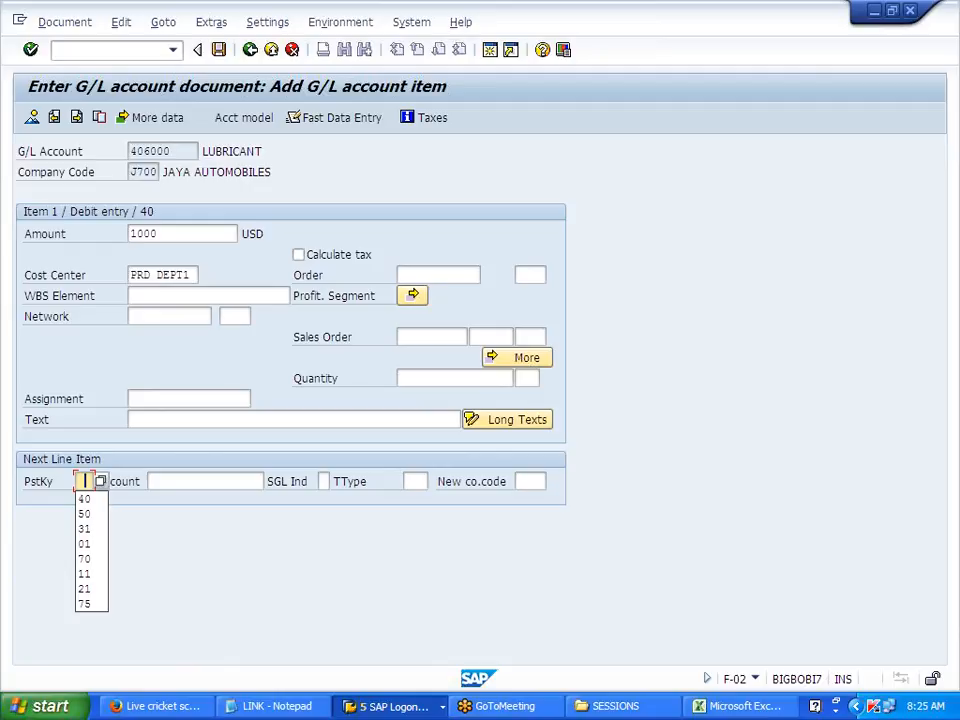
left_click(88, 513)
left_click(175, 481)
key("space")
left_click(182, 517)
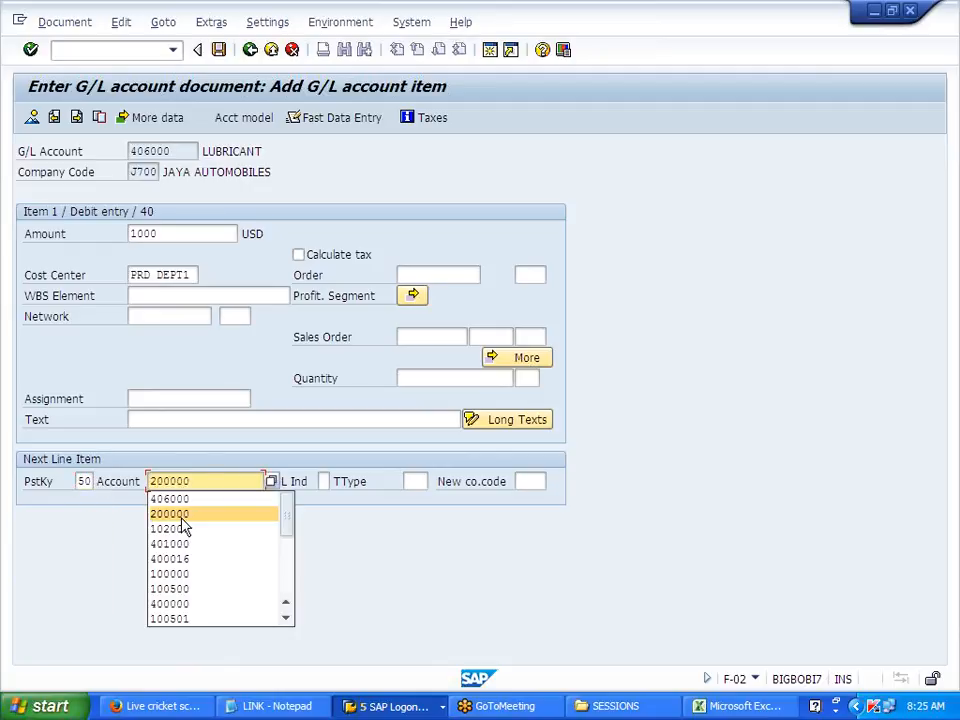
key("Return")
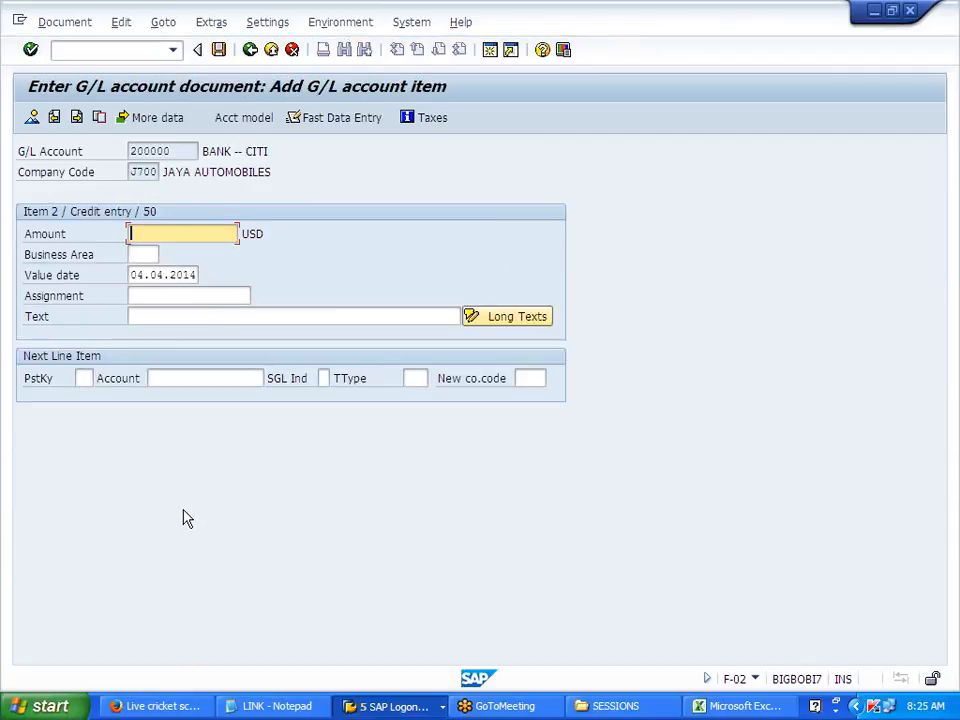
Enter amount 1000 and value date 01.01.2014 for the BANK -- CITI credit item
type("1000")
key("Tab")
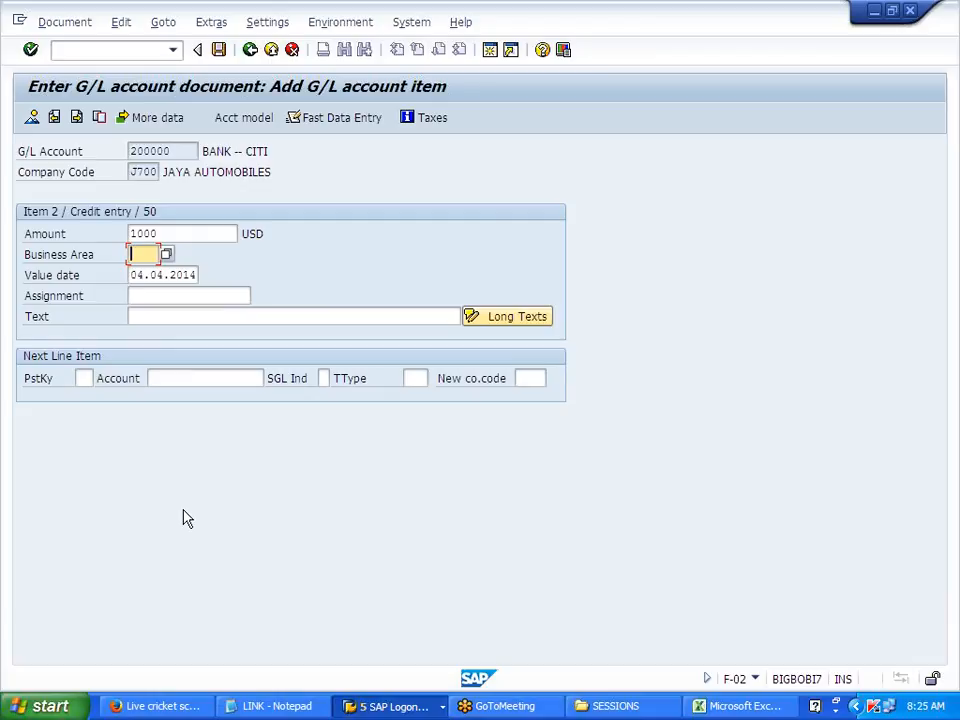
key("Tab")
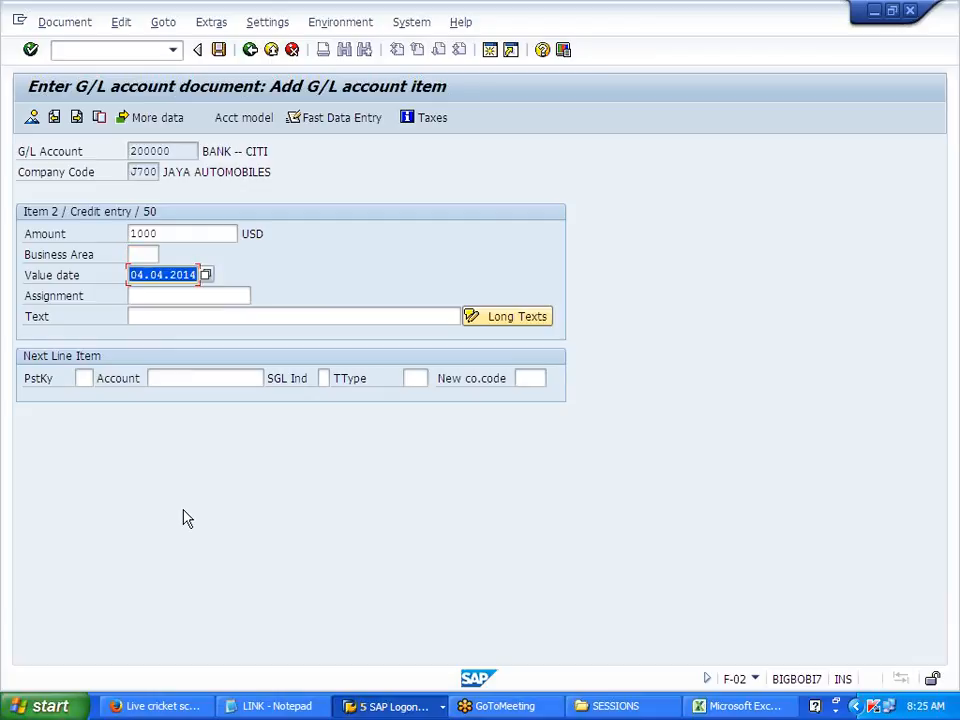
key("BackSpace")
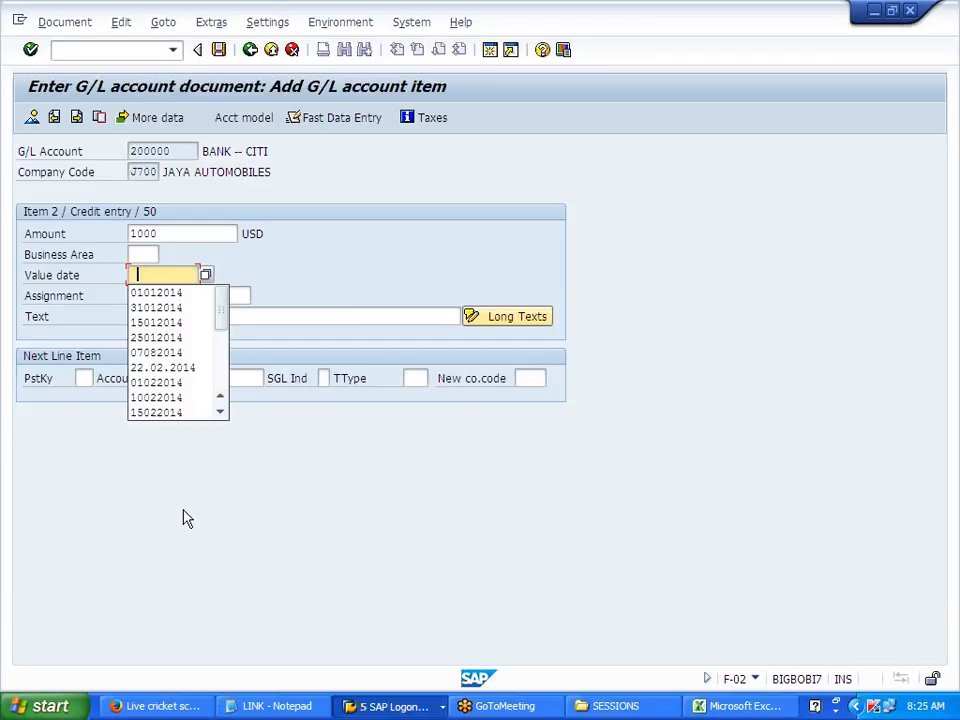
left_click(167, 297)
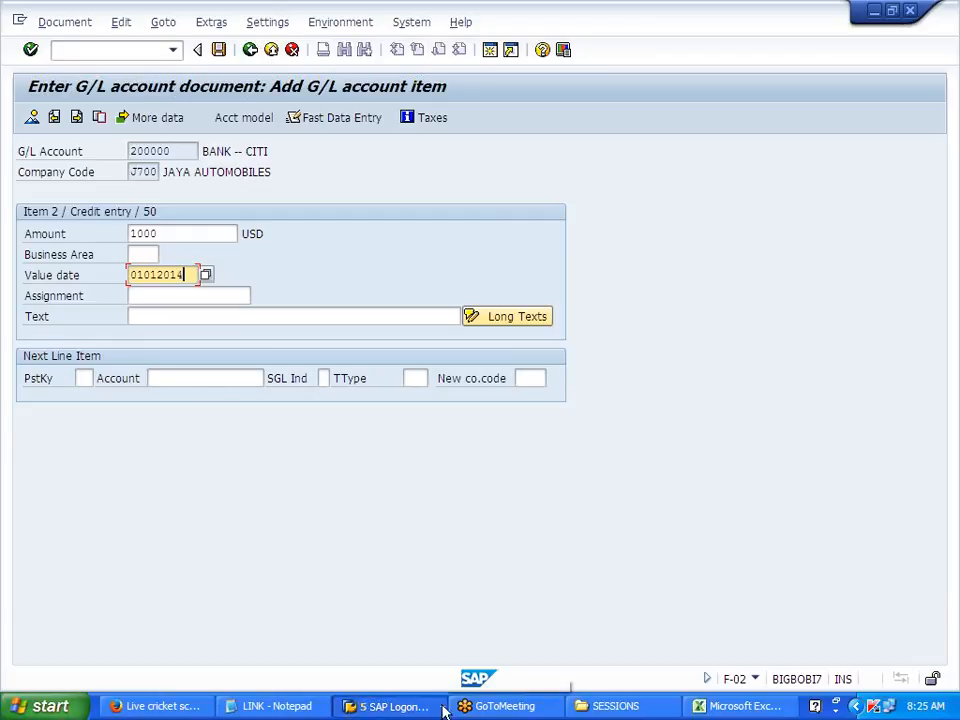
Open document type maintenance (OBA7) in the other SAP Easy Access session and display the details of document type SA
left_click(390, 706)
left_click(434, 586)
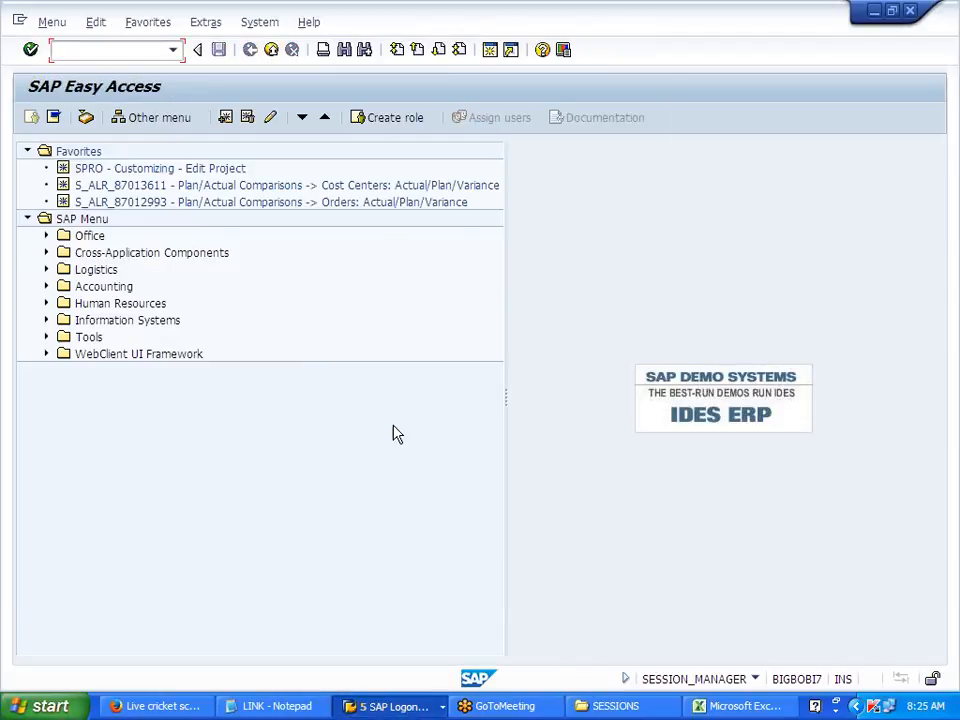
key("Return")
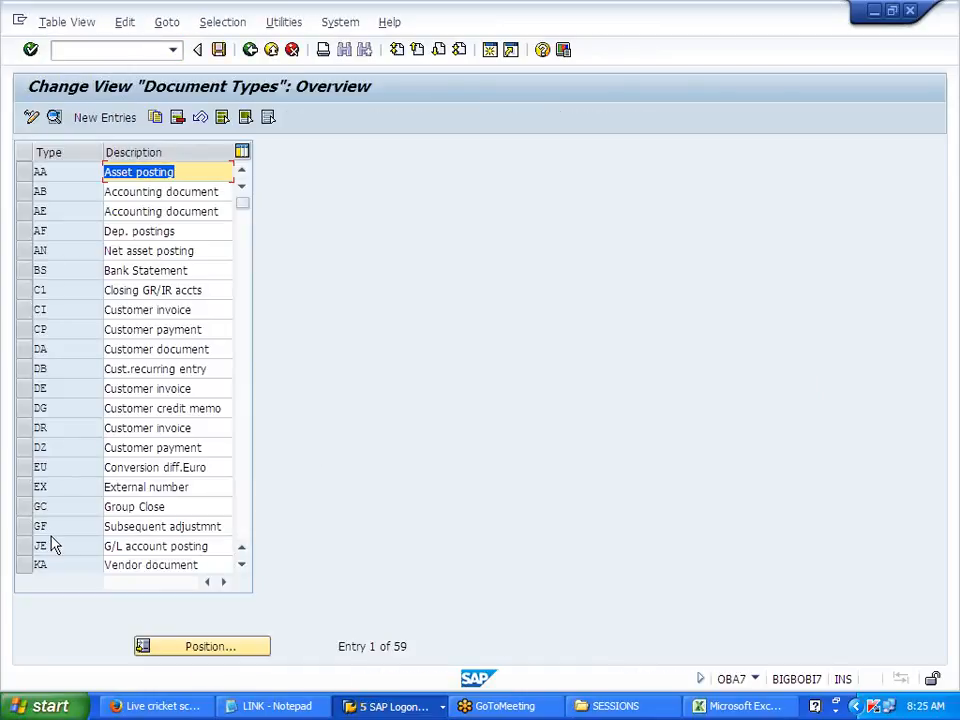
left_click(204, 646)
type("S")
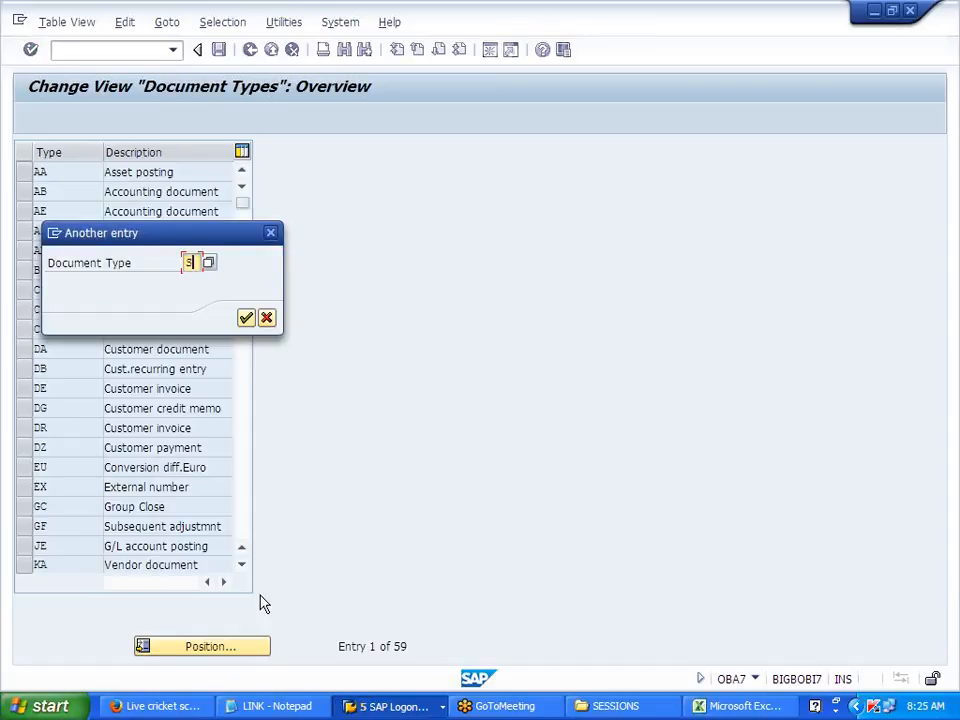
type("A")
key("Return")
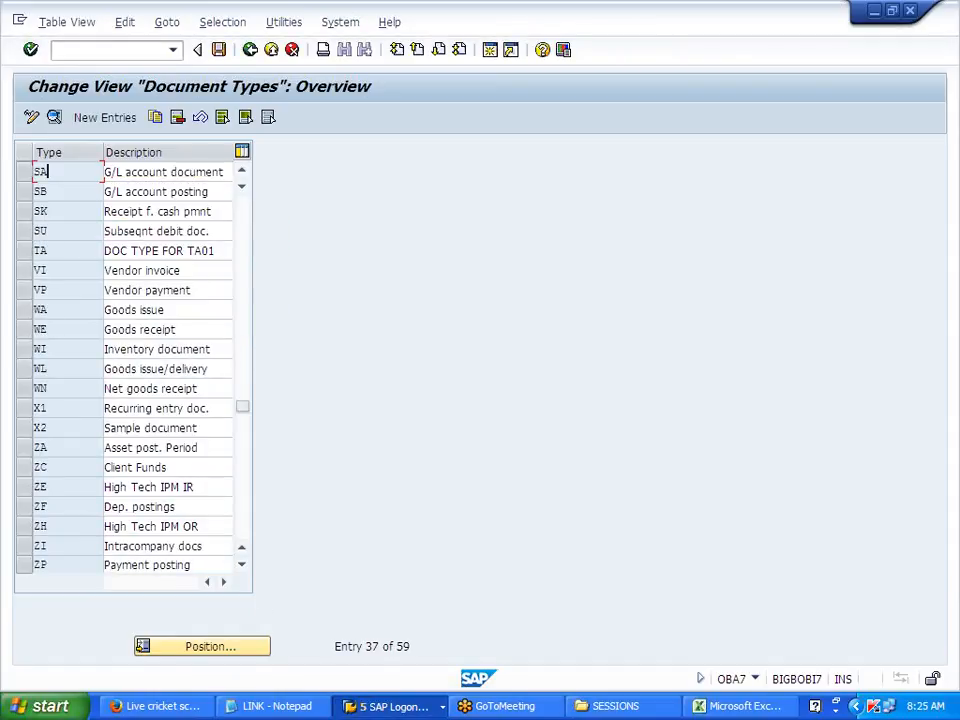
double_click(69, 178)
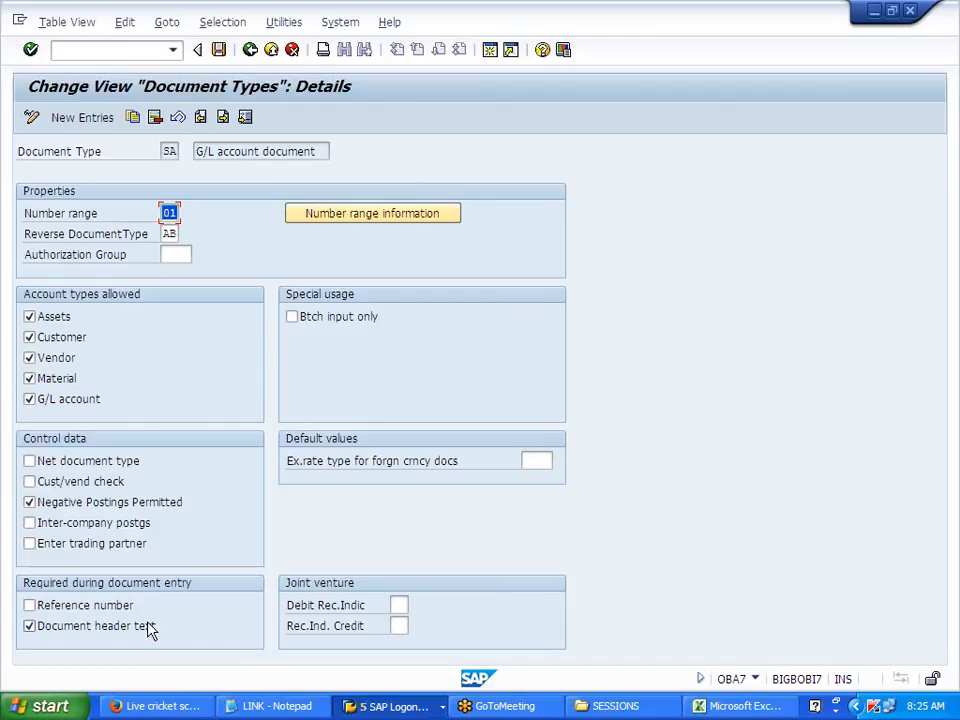
Make the document header text optional for document type SA, save under customizing request DEVK900045 and return to the overview
left_click_drag(196, 151, 316, 151)
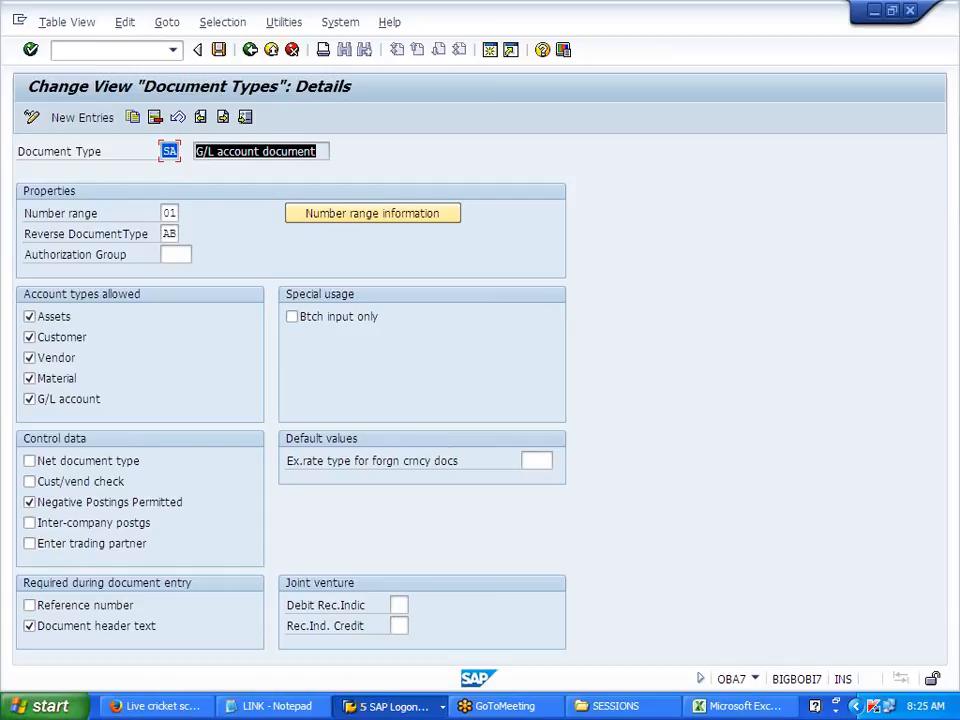
left_click(316, 151)
left_click(67, 634)
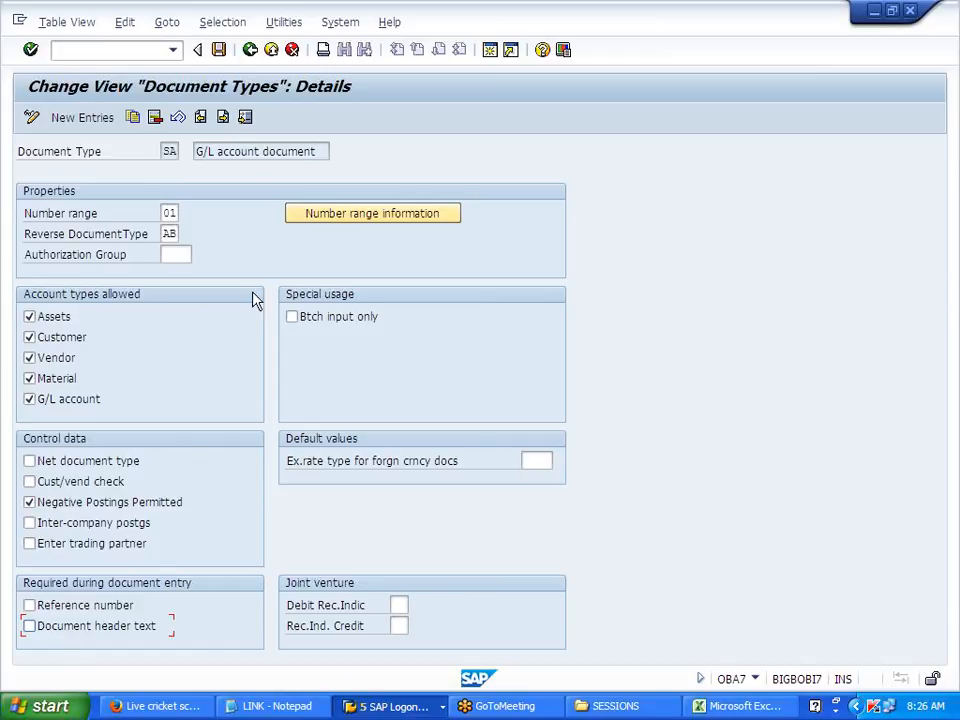
left_click(218, 50)
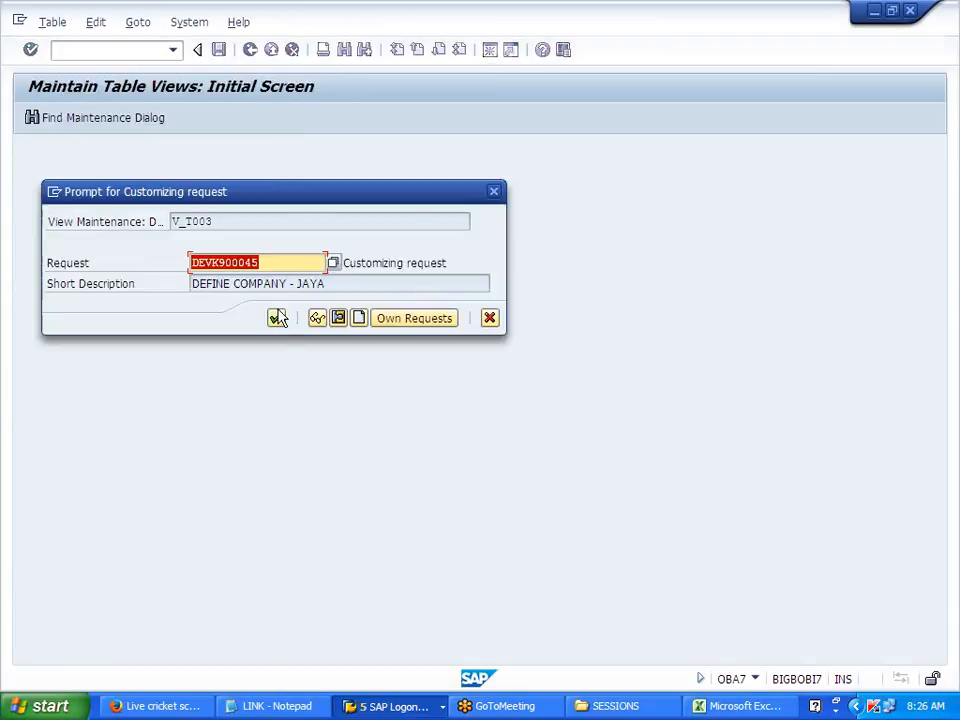
left_click(277, 318)
left_click(250, 50)
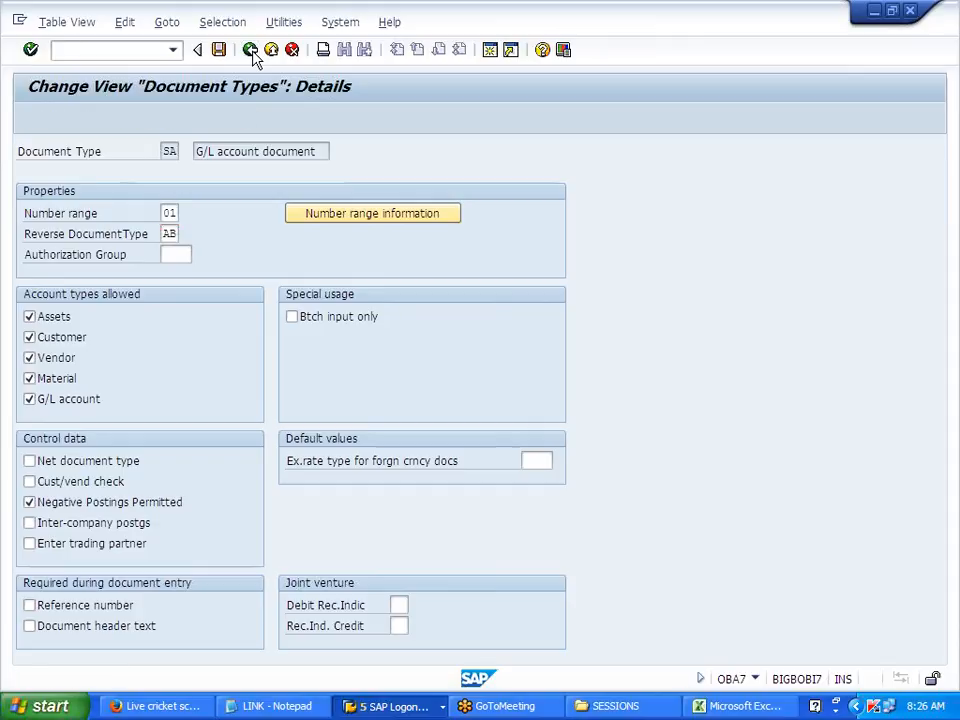
Switch back to the G/L posting session, simulate the two-item document and try to post it
key("alt+Tab")
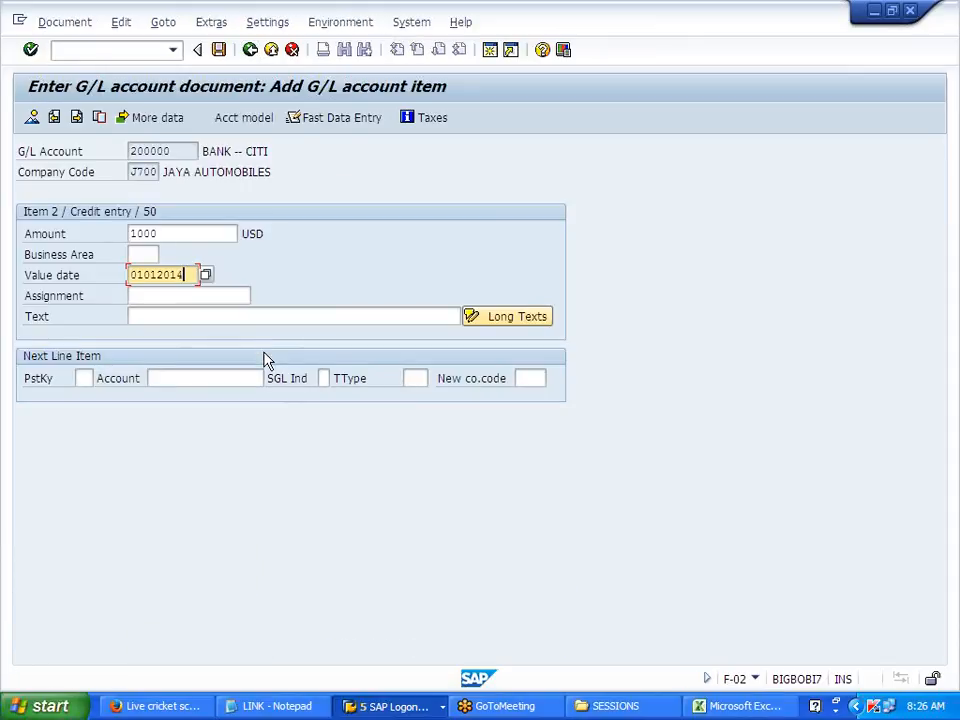
key("Return")
left_click(64, 22)
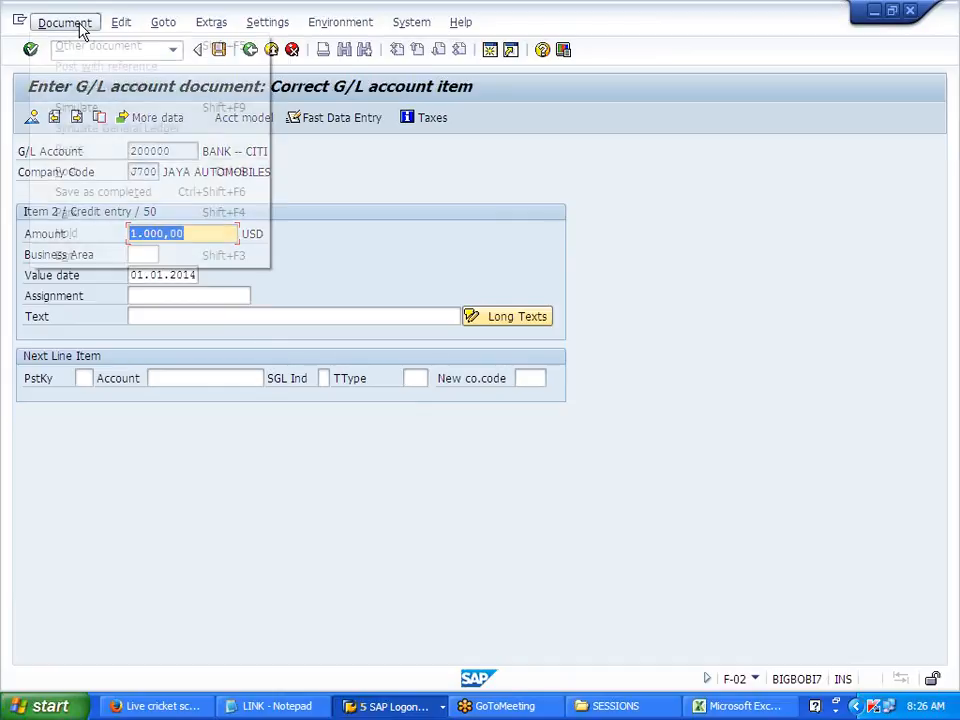
left_click(86, 107)
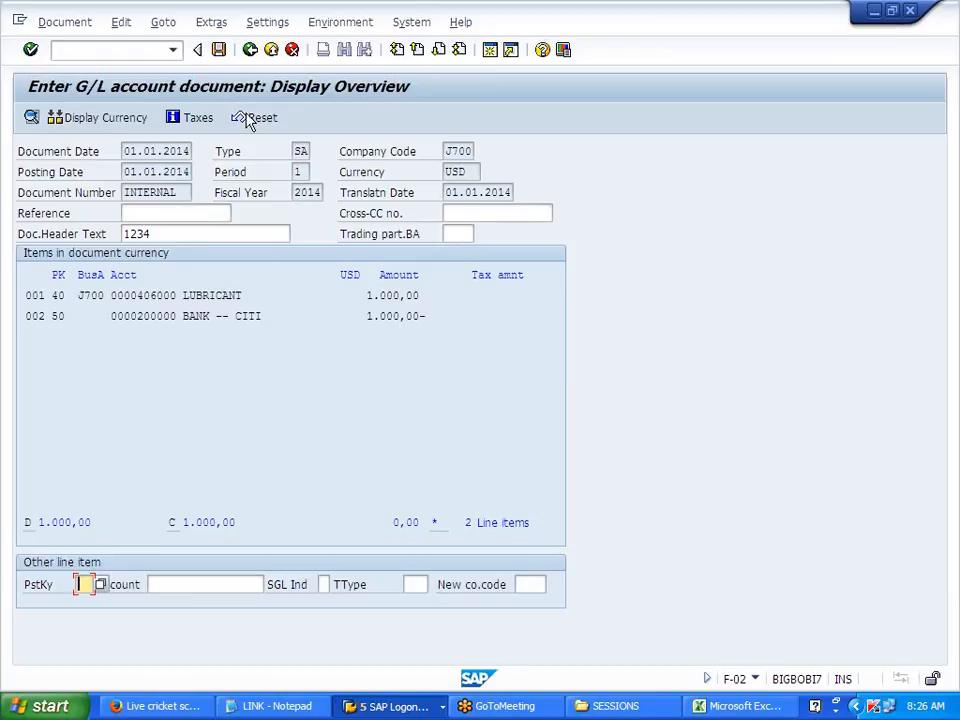
left_click(218, 49)
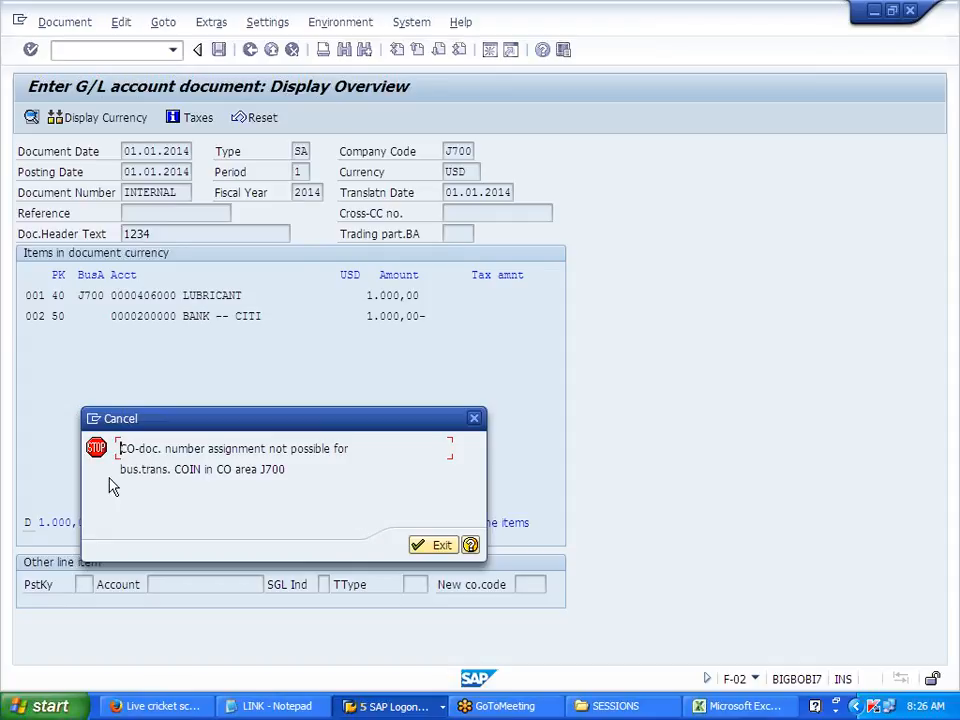
Examine the posting error message for the affected business transaction and number assignment, and close it
left_click_drag(120, 469, 199, 469)
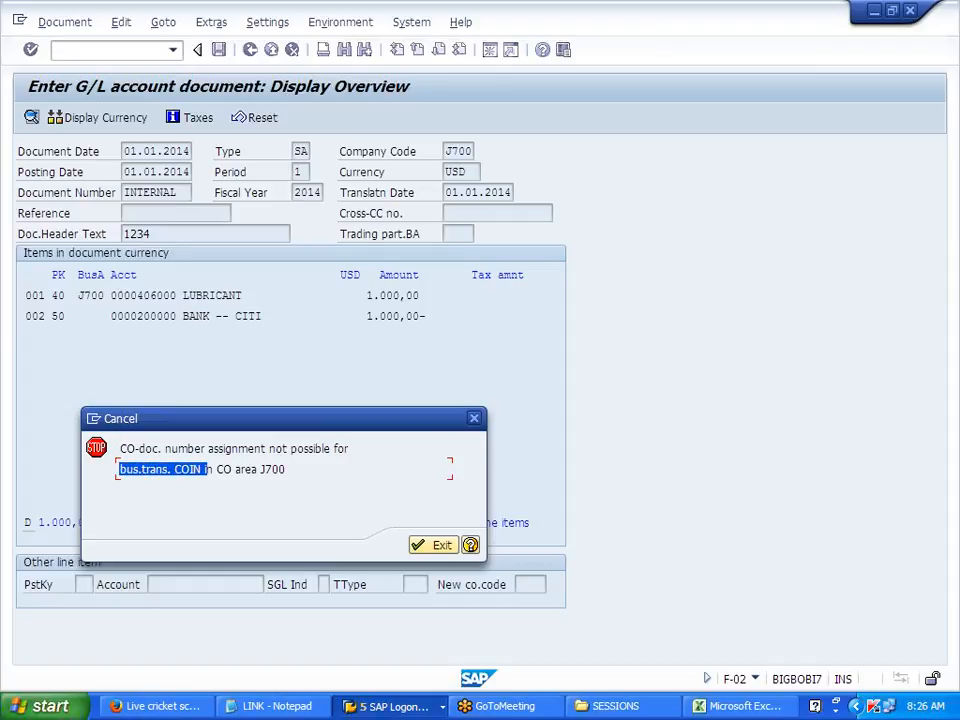
left_click(202, 469)
left_click_drag(120, 469, 202, 469)
left_click(202, 469)
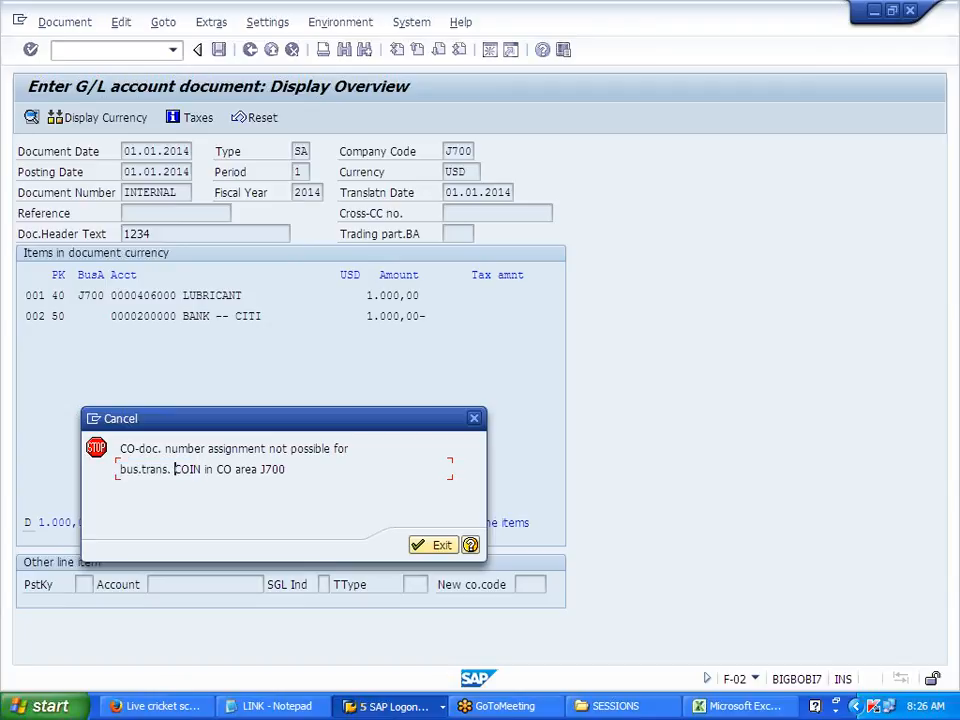
key("shift+Right")
key("shift+Right")
key("shift+Right")
left_click(202, 469)
key("shift+Right")
key("shift+Right")
key("Right")
double_click(186, 449)
left_click(219, 449)
left_click(474, 418)
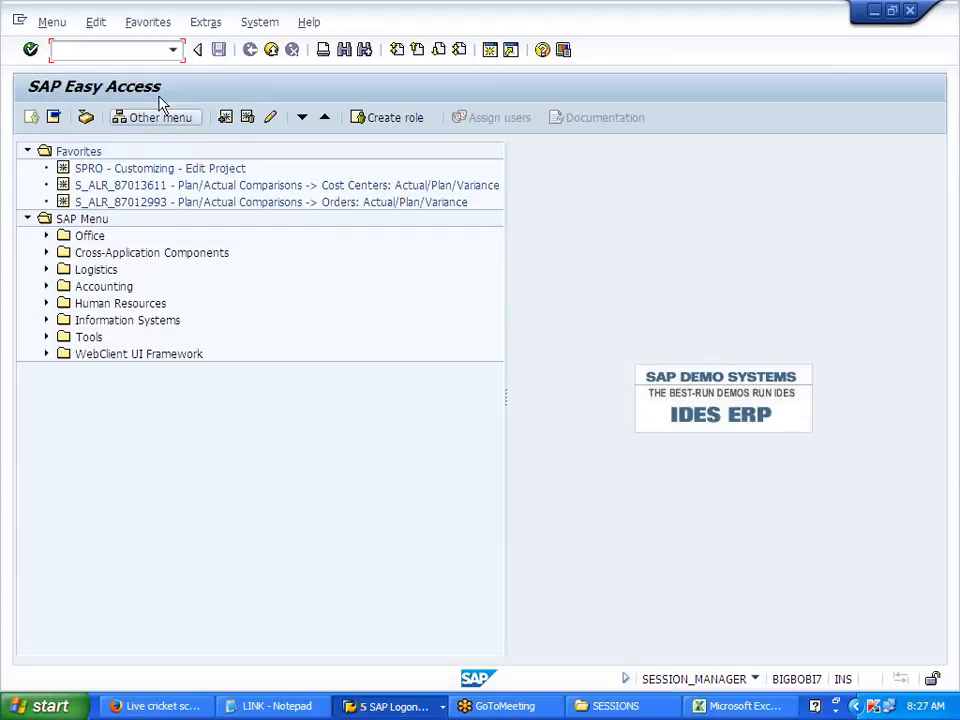
Switch to the Display IMG session showing Controlling and locate Maintain Number Ranges for Controlling Documents under General Controlling, Organization
left_click(360, 708)
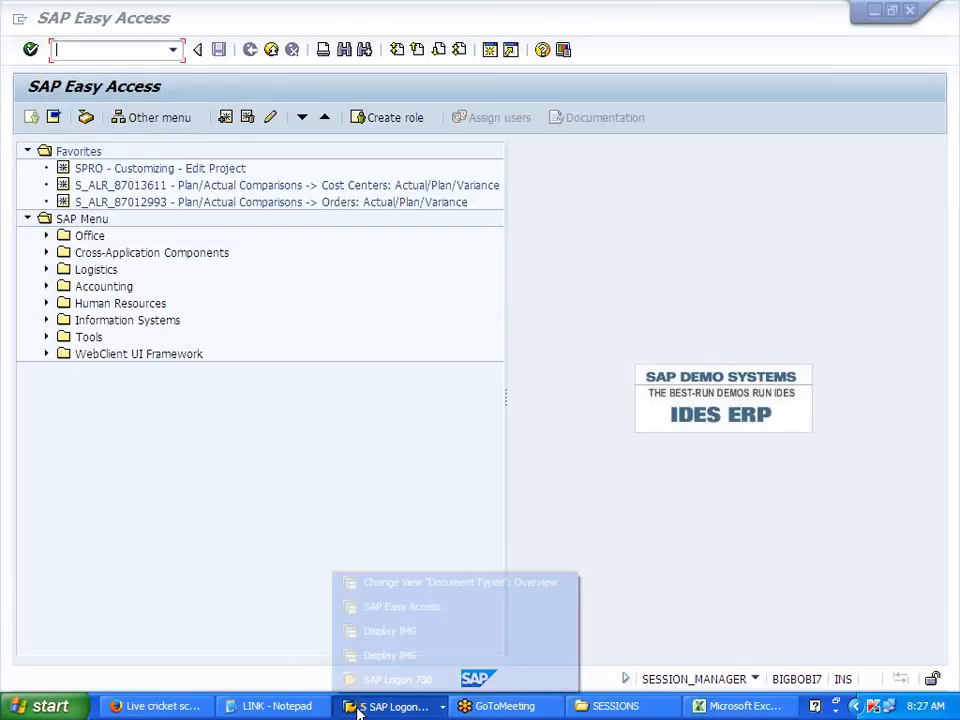
left_click(392, 634)
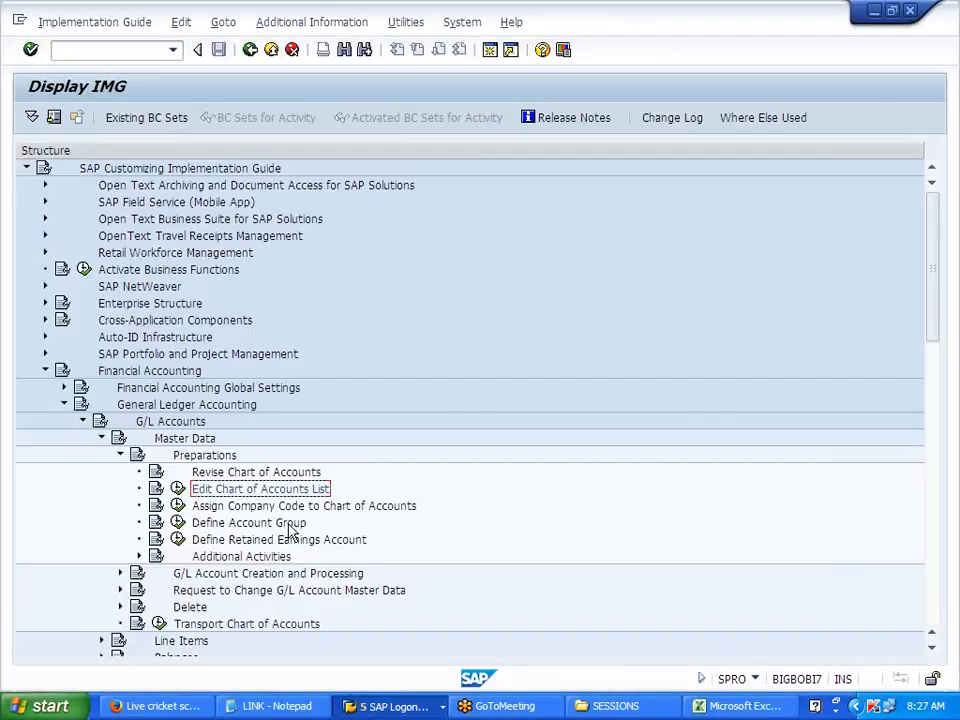
left_click(395, 706)
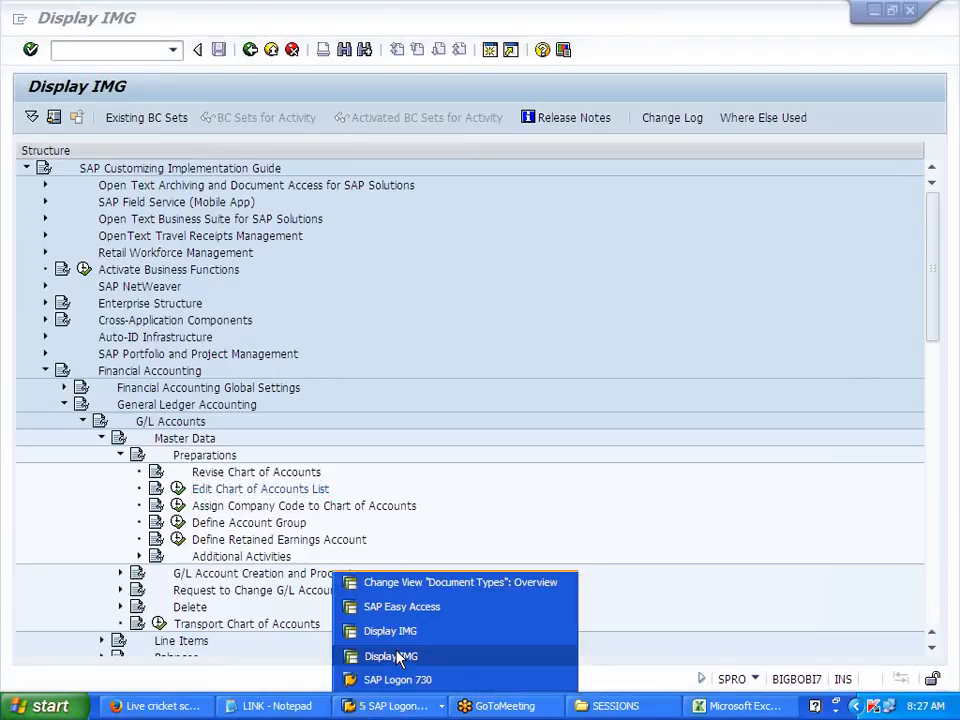
left_click(394, 655)
left_click(102, 286)
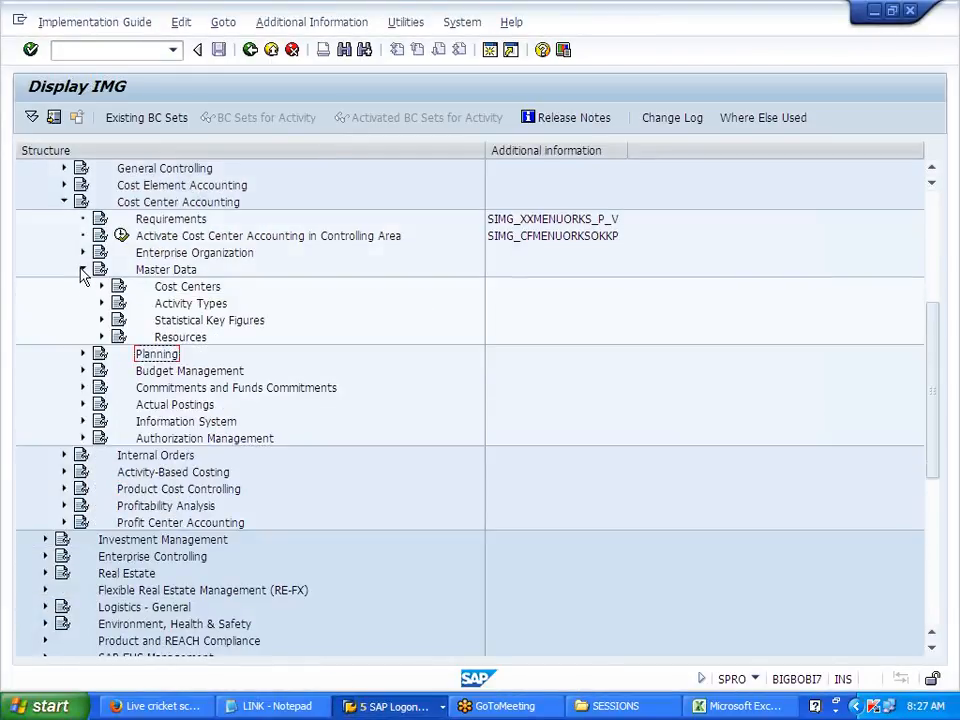
left_click(83, 269)
left_click(64, 202)
left_click(64, 169)
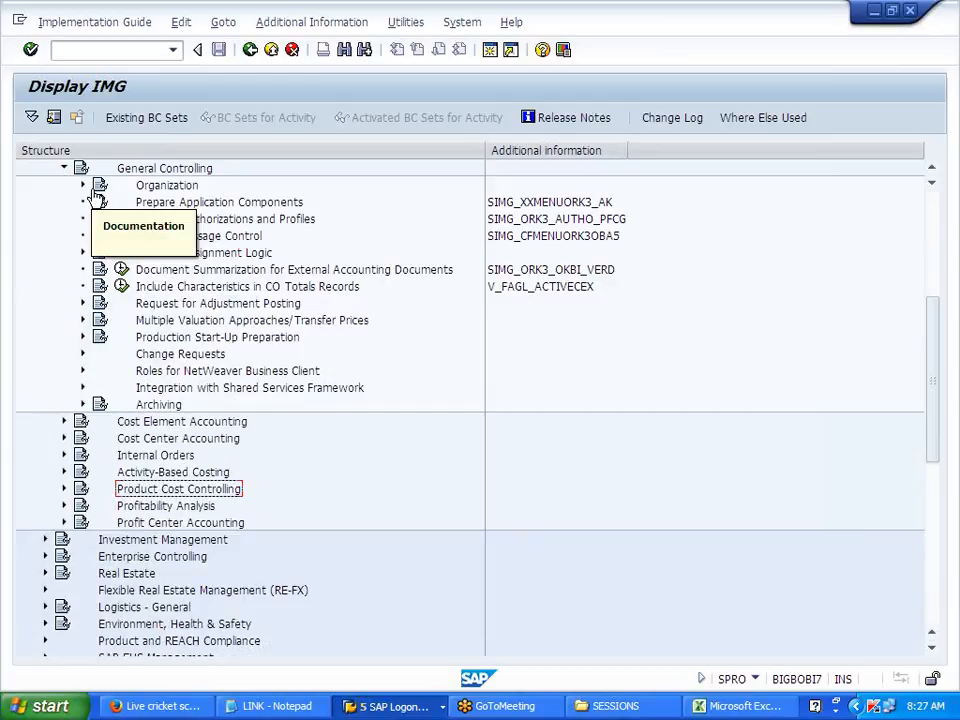
left_click(83, 185)
left_click(245, 220)
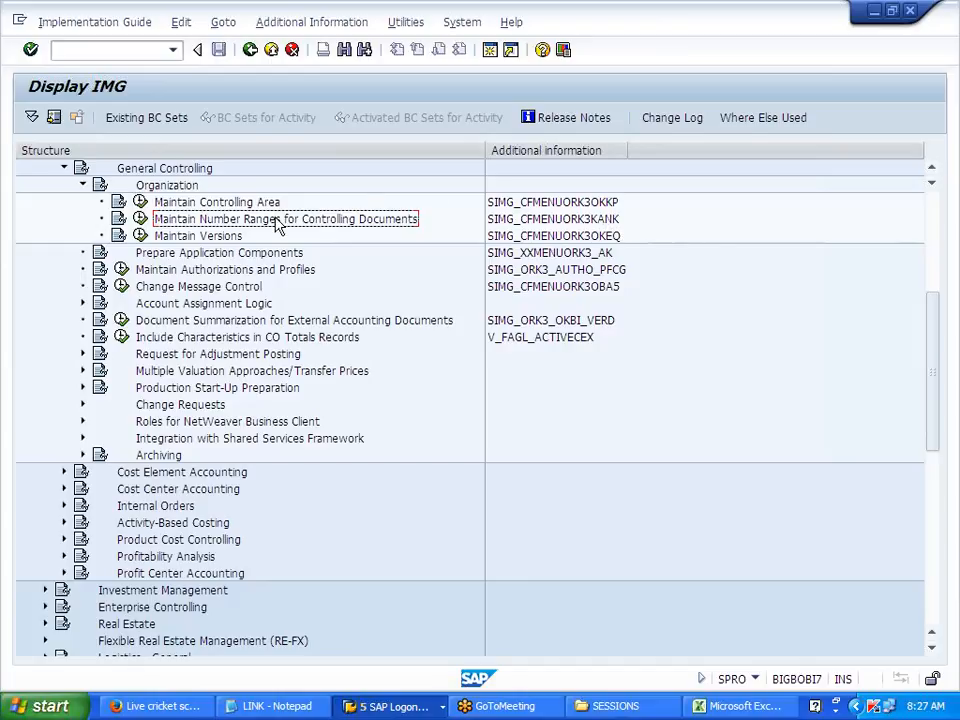
Open number range maintenance for controlling documents, choose CO area J700 and bring up its groups for editing, locating element COIN
left_click(141, 219)
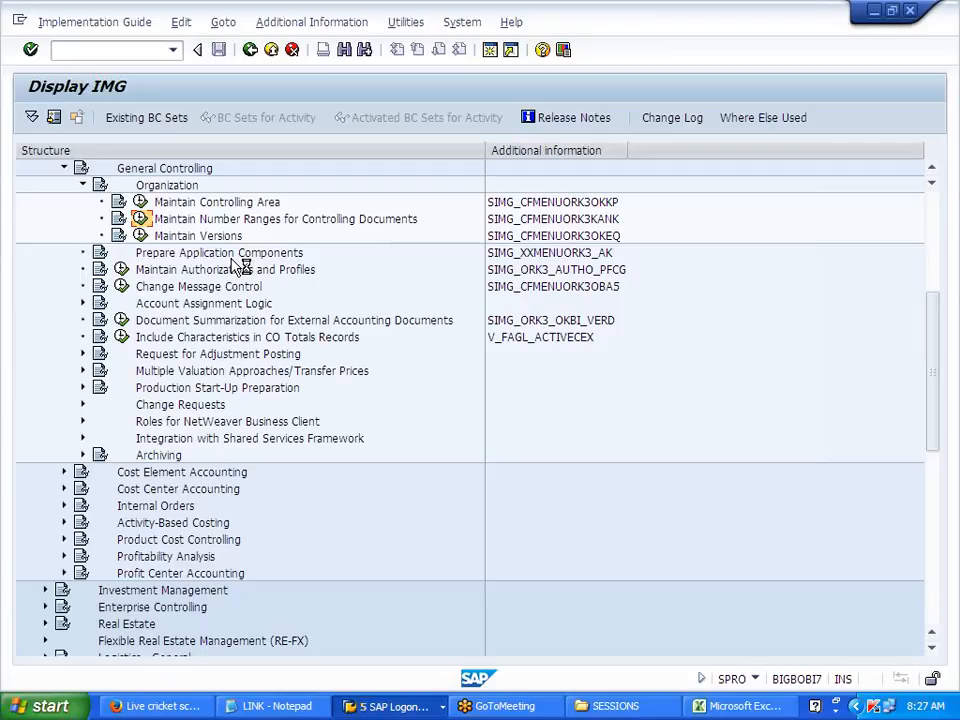
key("BackSpace")
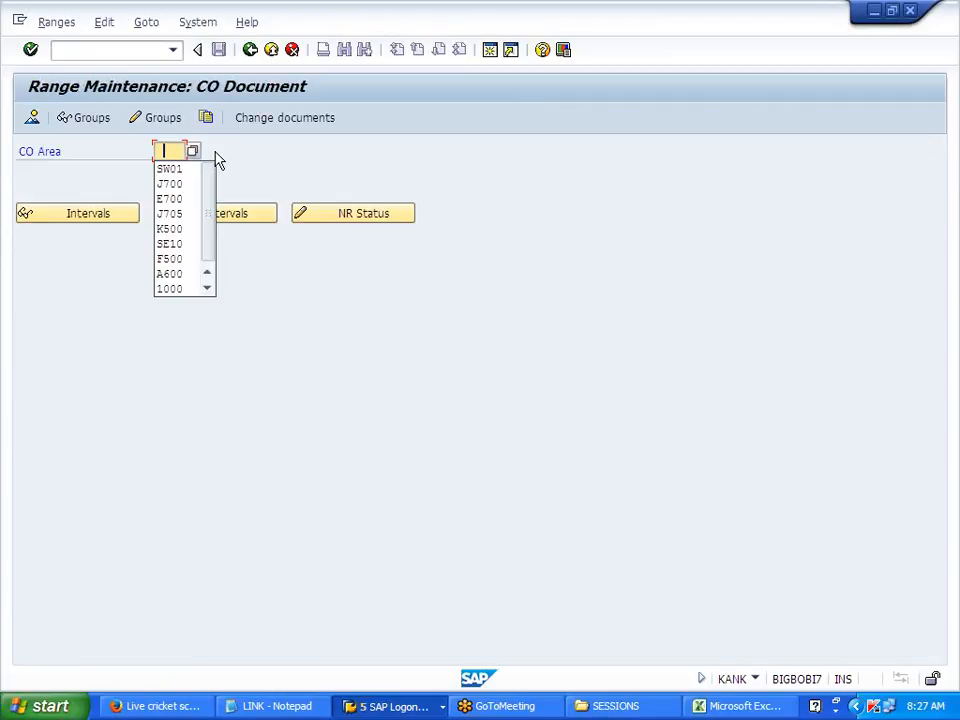
left_click(178, 186)
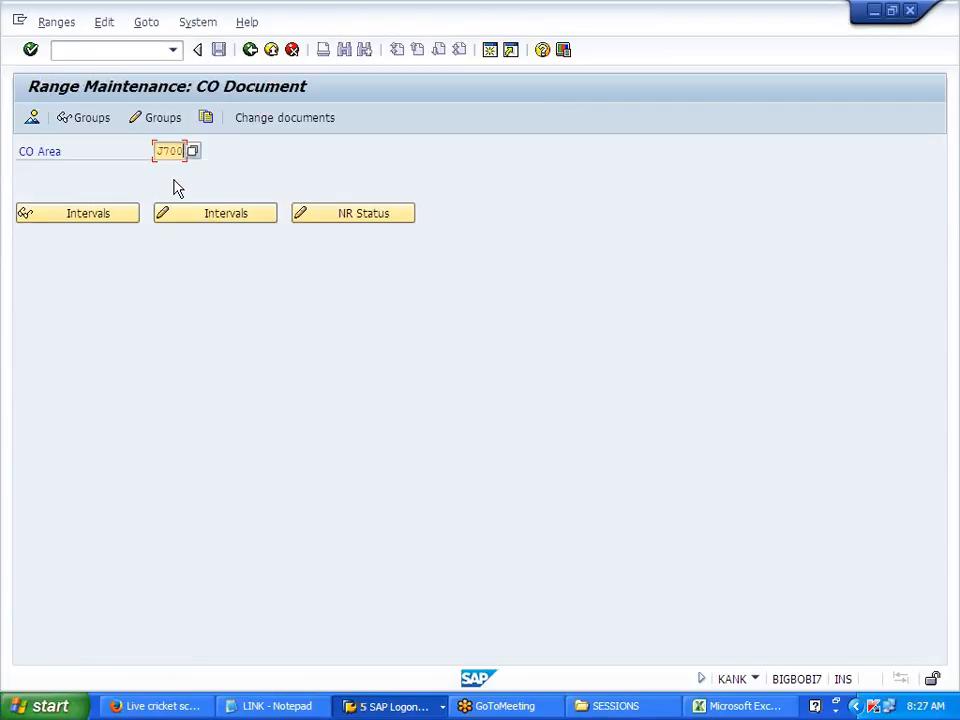
left_click(164, 120)
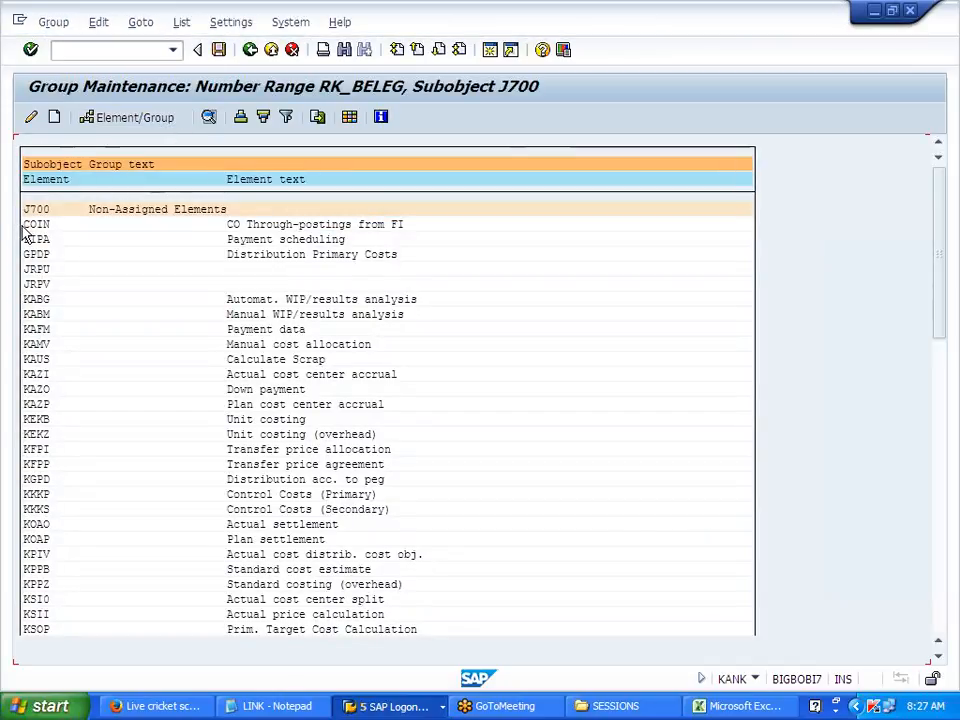
left_click(48, 225)
left_click_drag(30, 225, 70, 225)
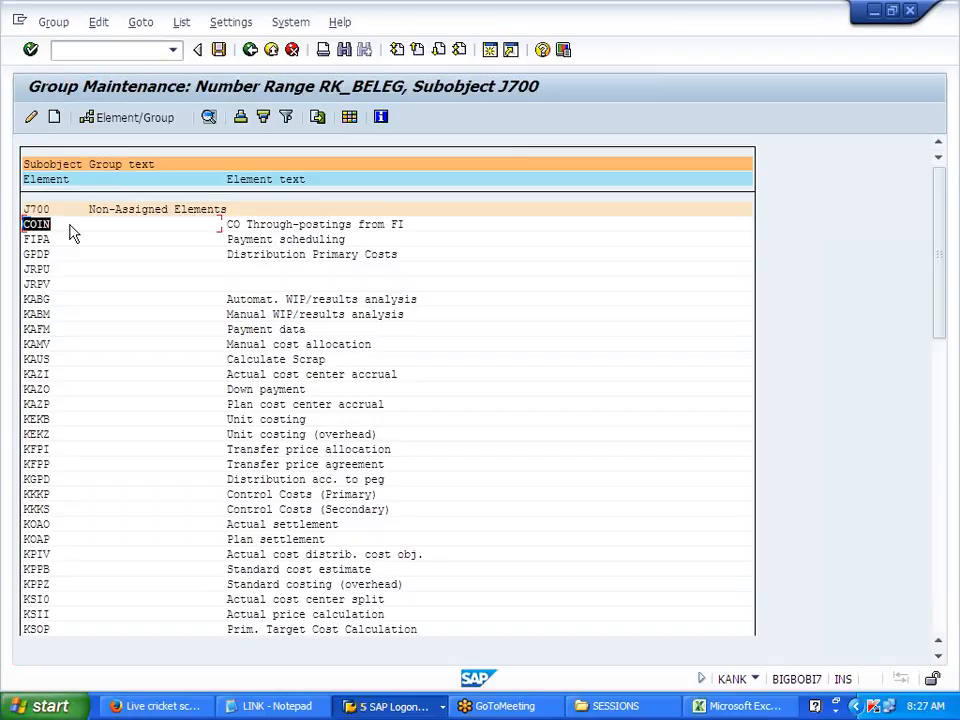
left_click(70, 226)
Create and save the number range group NUMER RANGES FOR FI- CO for J700 with the interval 1 to 9999
left_click(55, 119)
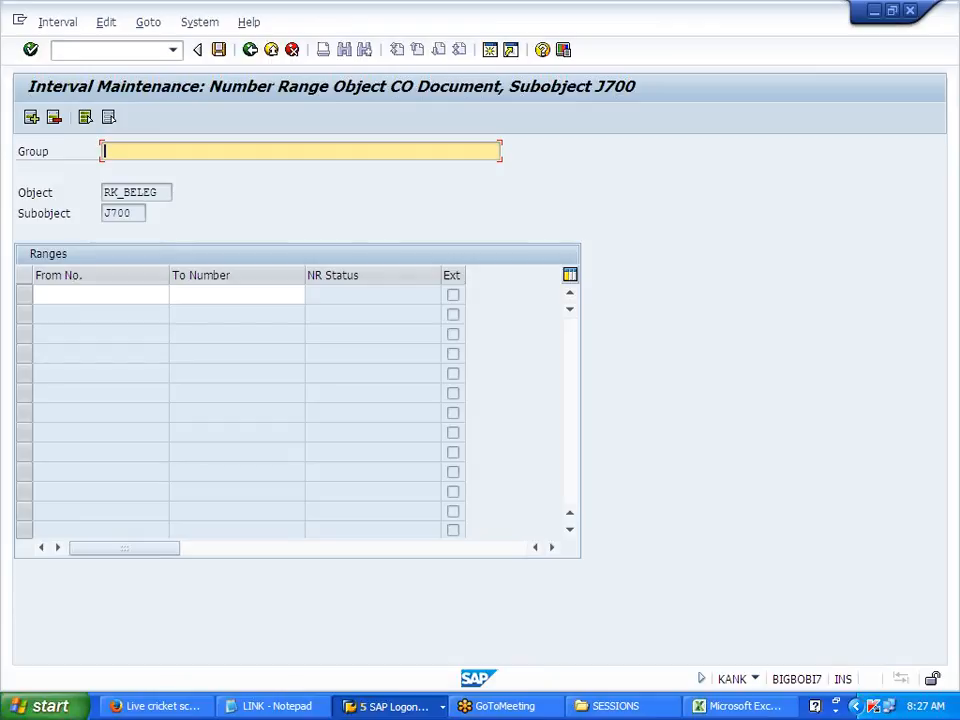
type("NUMER RANGES FOR FI- CO")
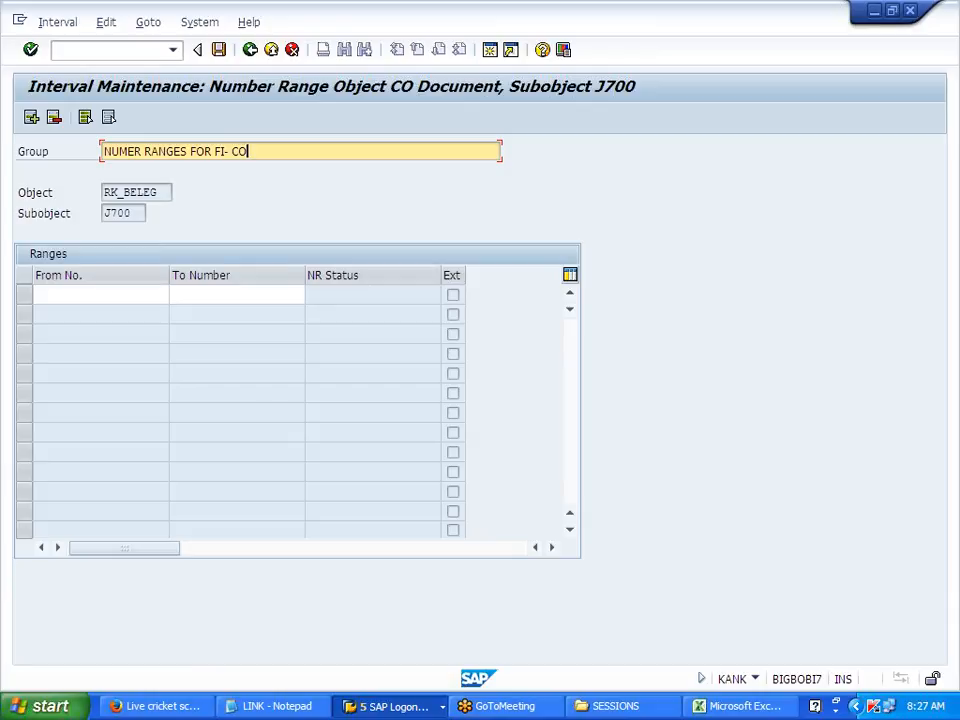
key("Tab")
type("1")
key("Tab")
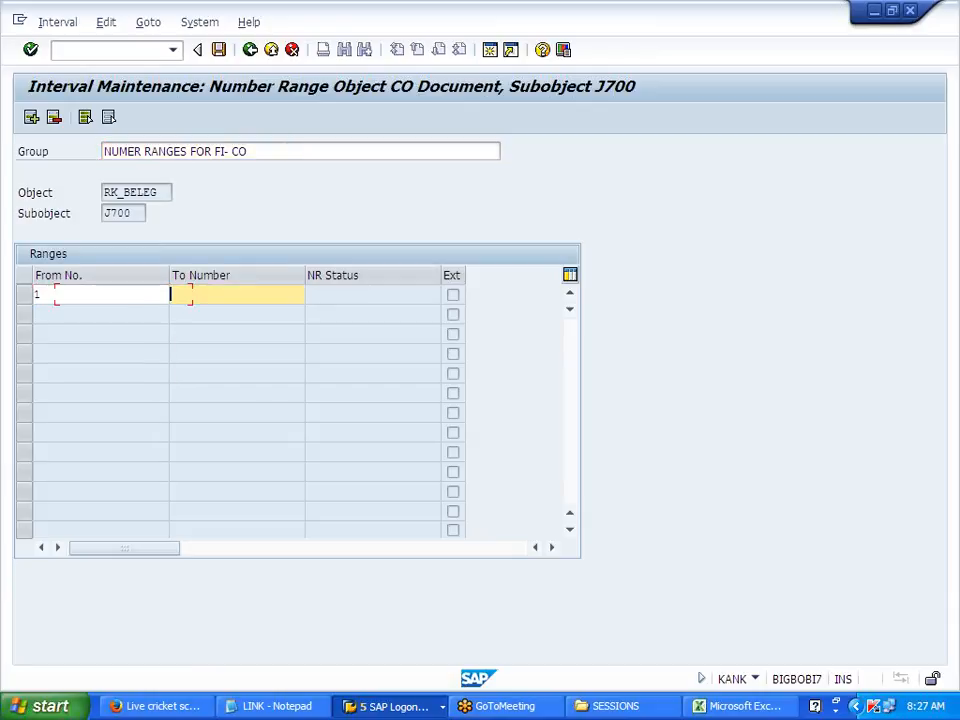
type("9999")
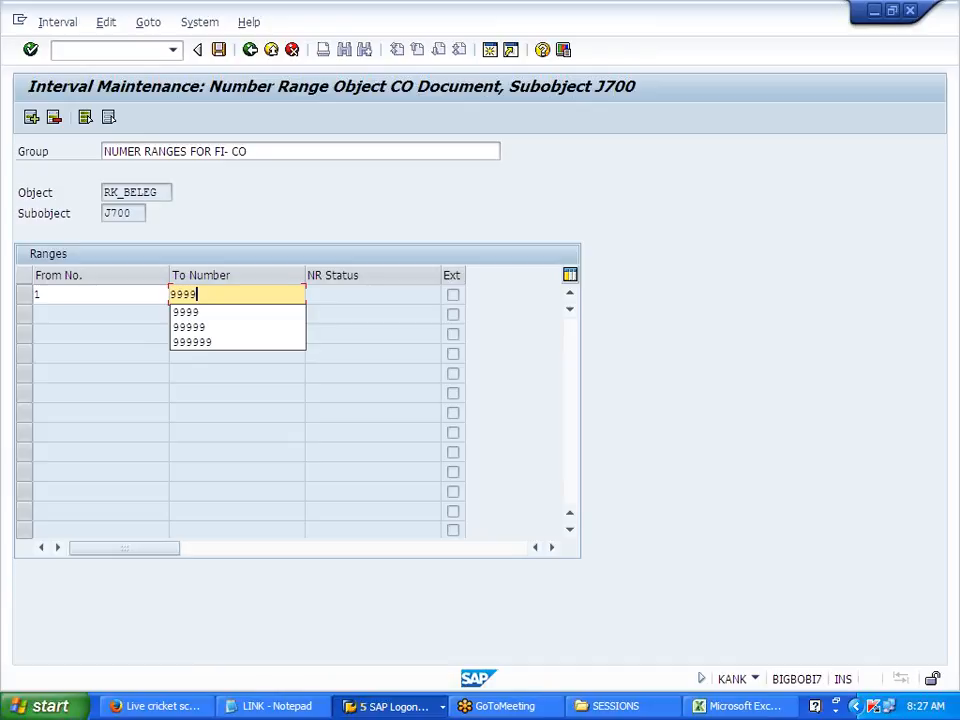
key("Return")
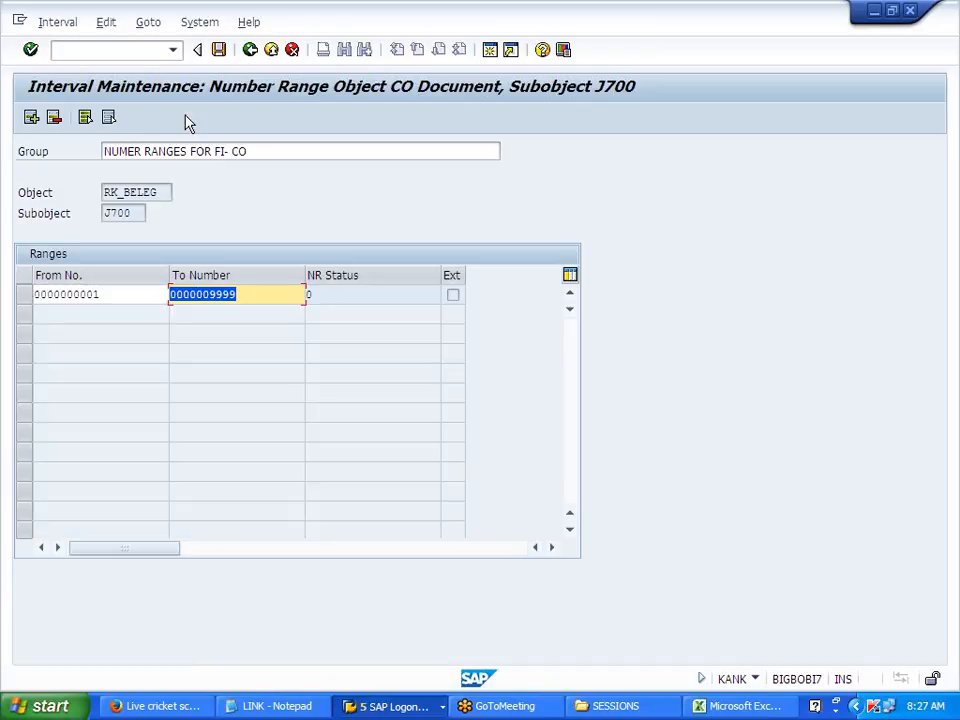
left_click(219, 51)
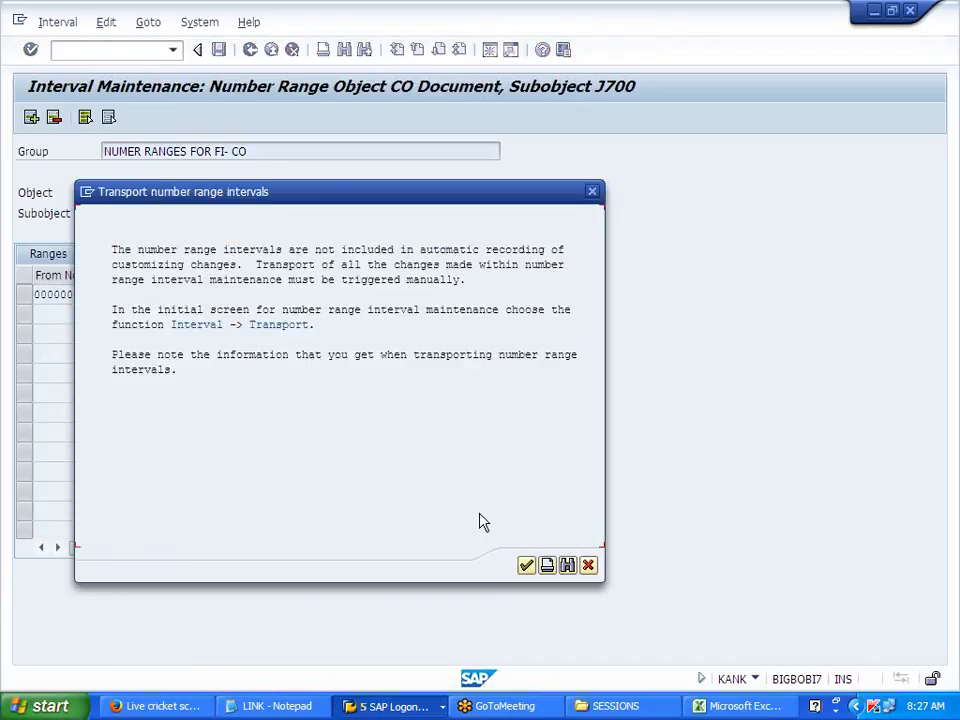
left_click(527, 567)
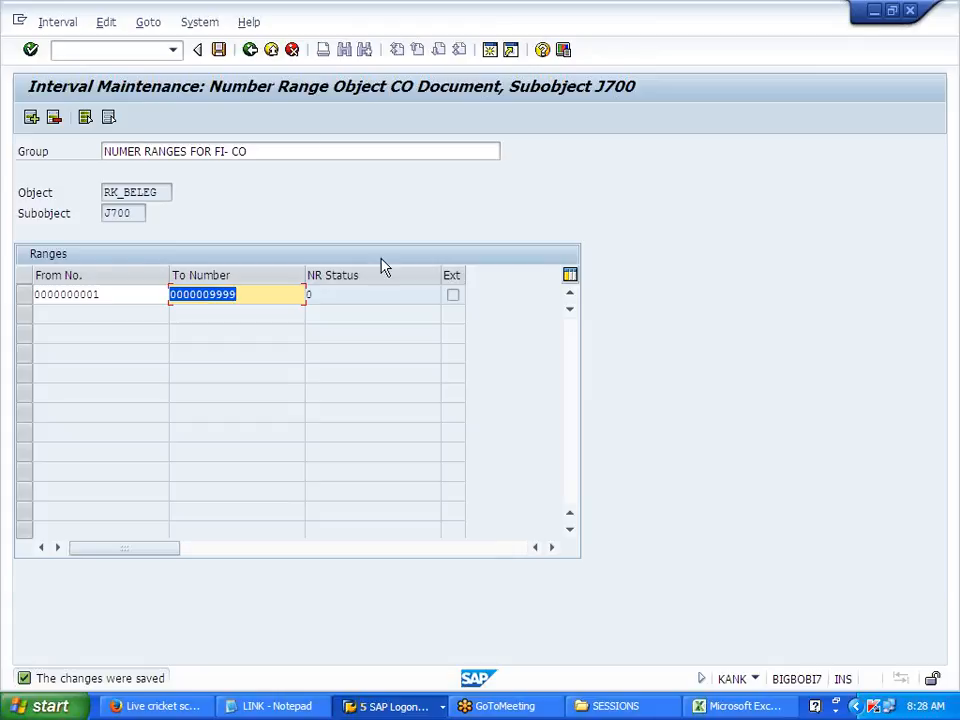
left_click(249, 56)
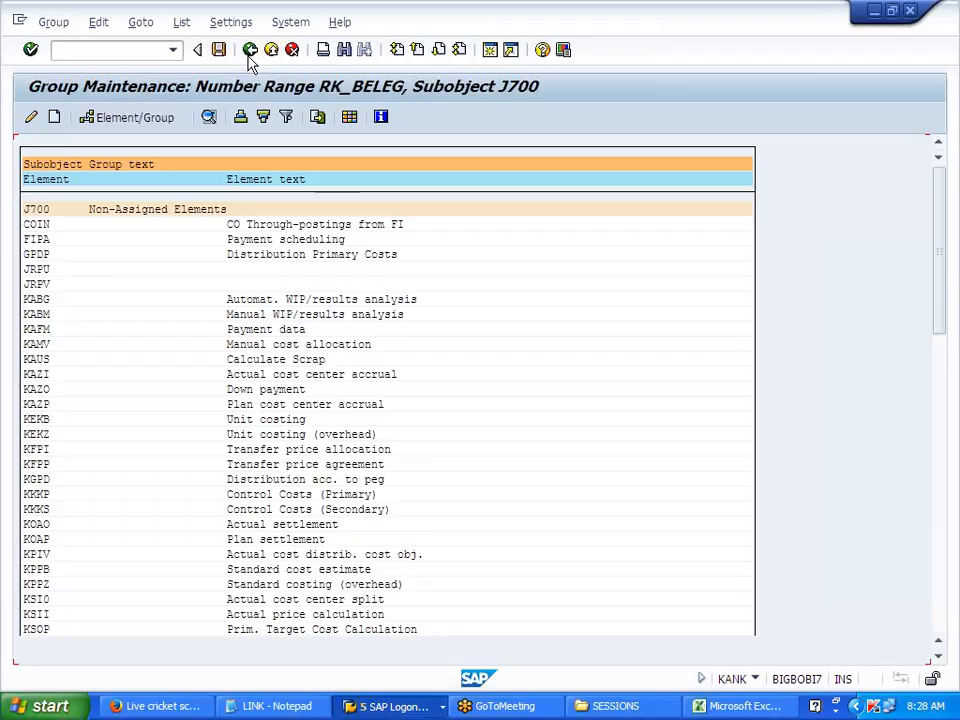
Assign element COIN (CO Through-postings from FI) to the group NUMER RANGES FOR FI- CO
left_click(55, 117)
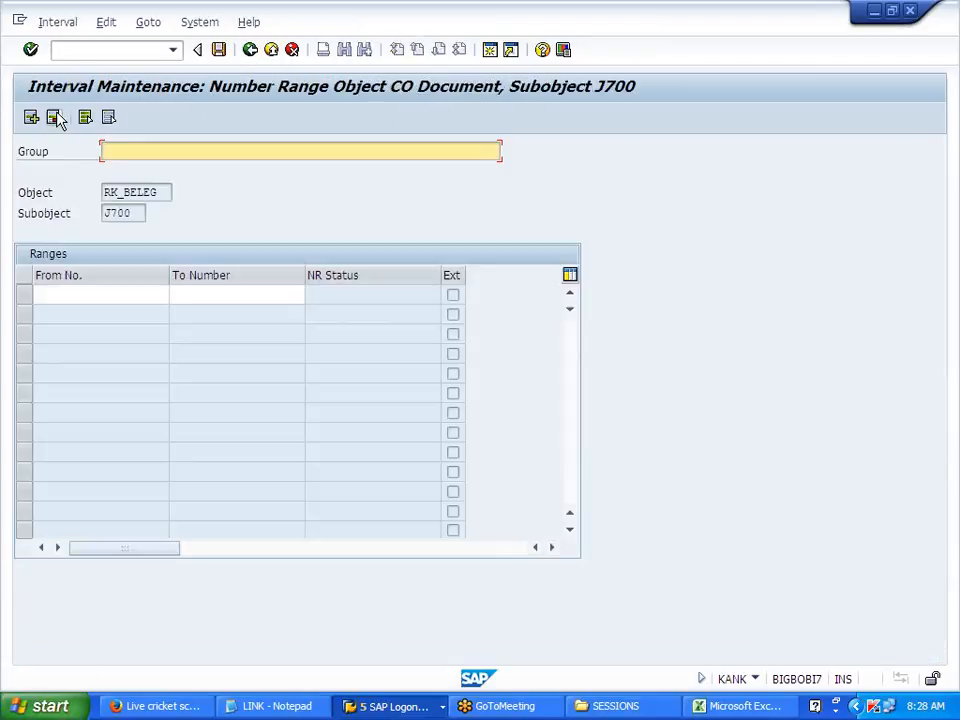
left_click(251, 52)
left_click_drag(937, 300, 905, 636)
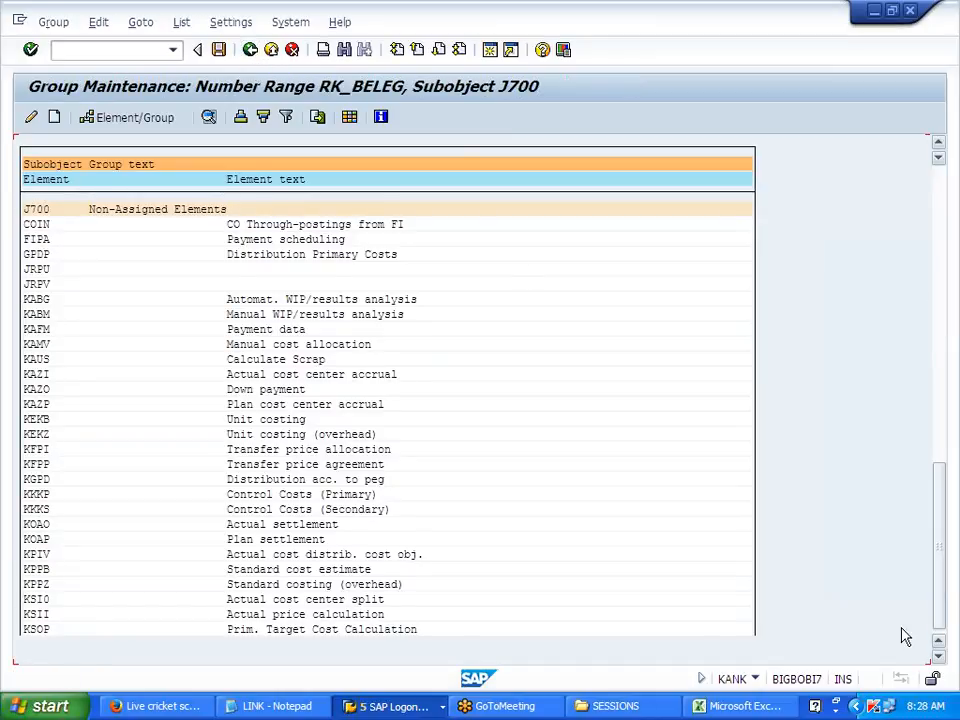
left_click_drag(22, 614, 254, 622)
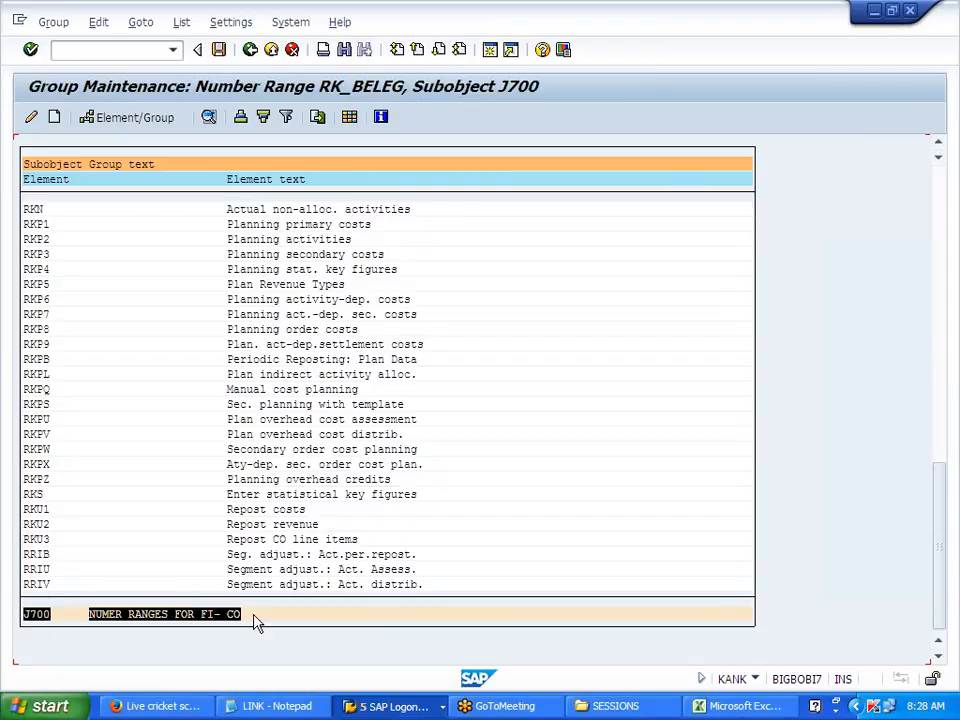
key("ctrl+c")
left_click_drag(936, 514, 958, 258)
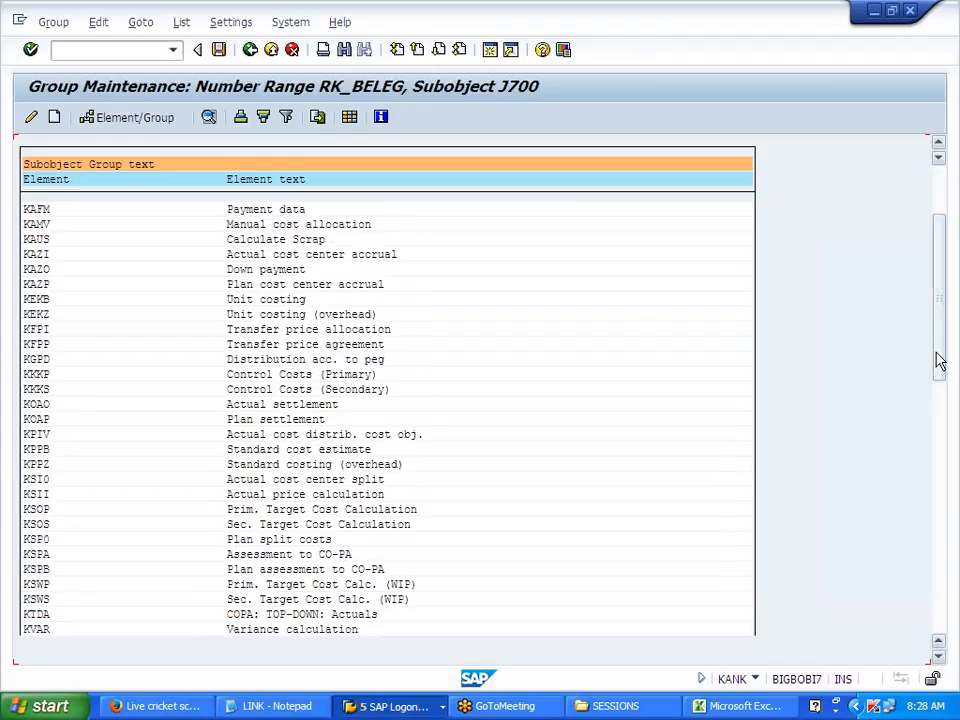
left_click_drag(936, 361, 949, 285)
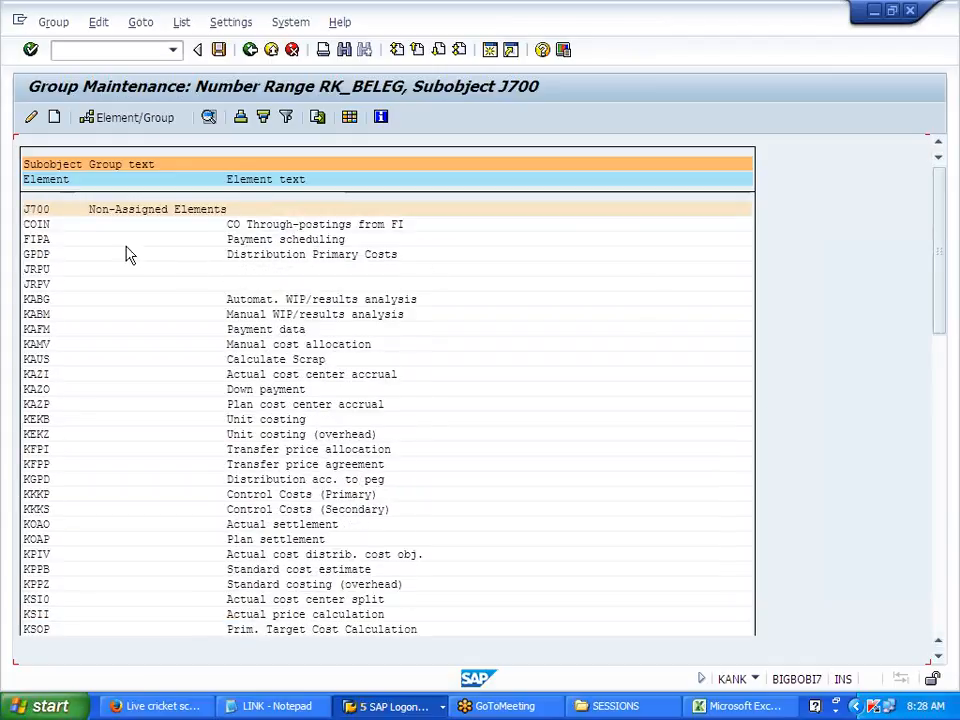
left_click(38, 225)
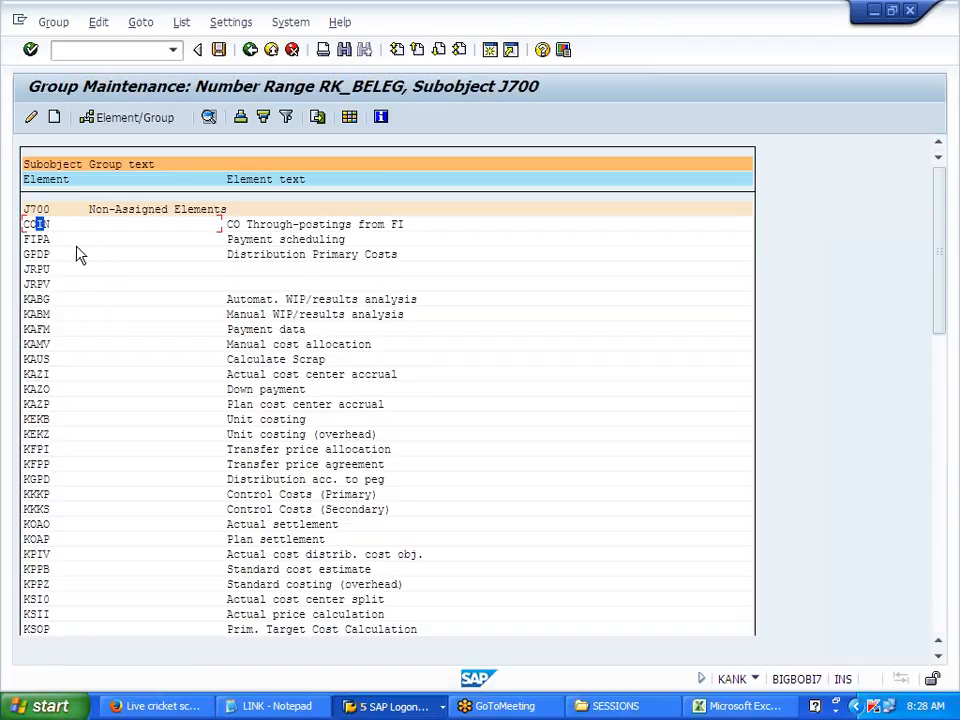
left_click(118, 120)
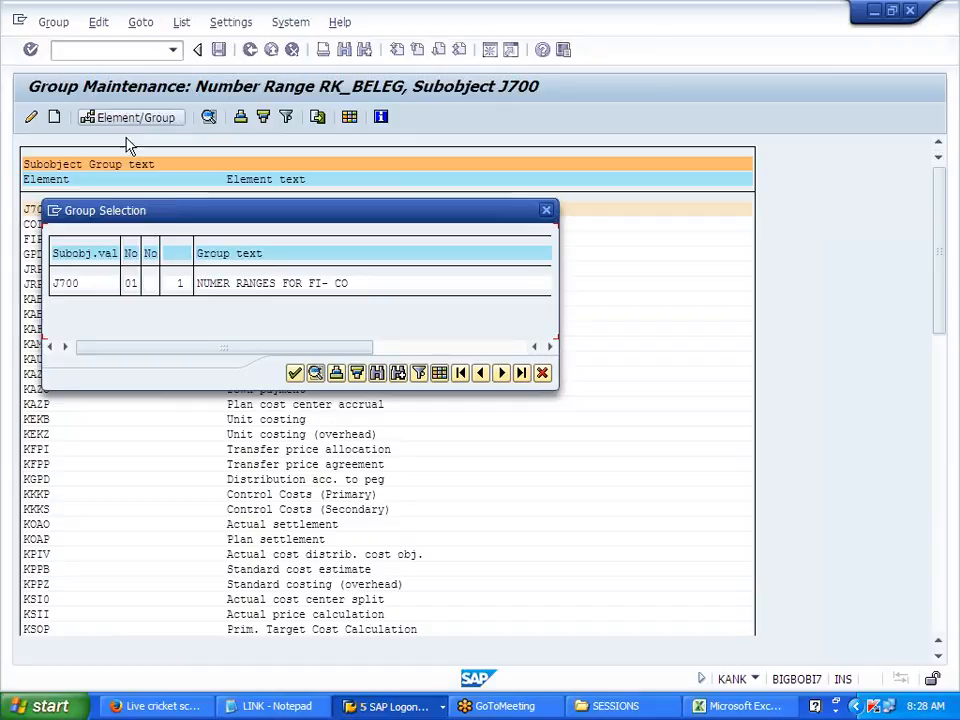
double_click(80, 288)
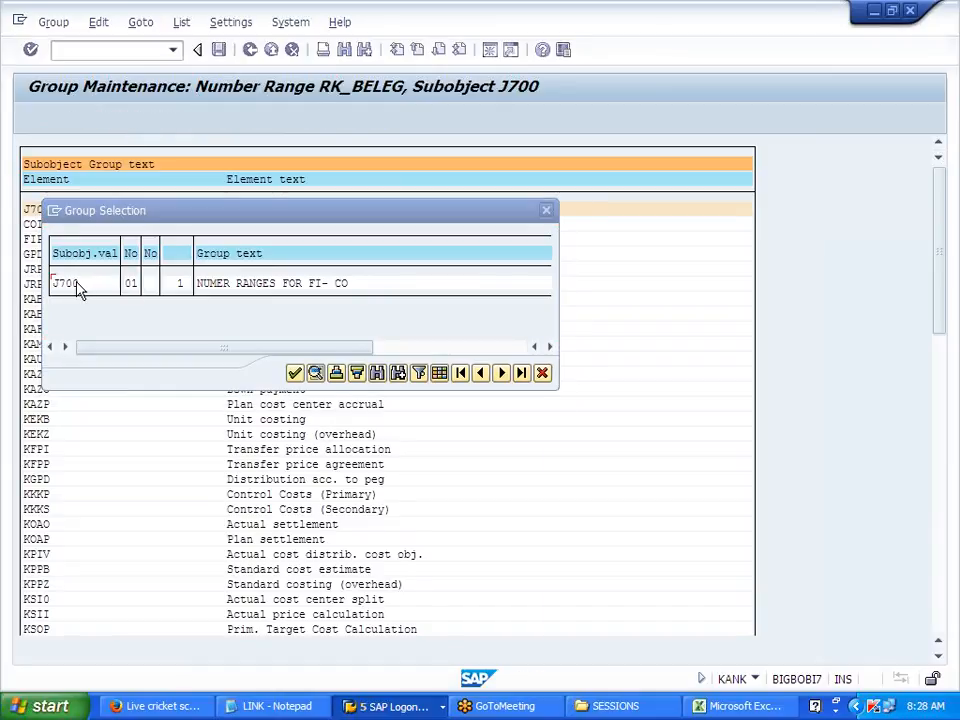
Check the elements under the group NUMER RANGES FOR FI- CO and go back to the implementation guide
left_click_drag(940, 308, 843, 657)
left_click_drag(21, 615, 447, 615)
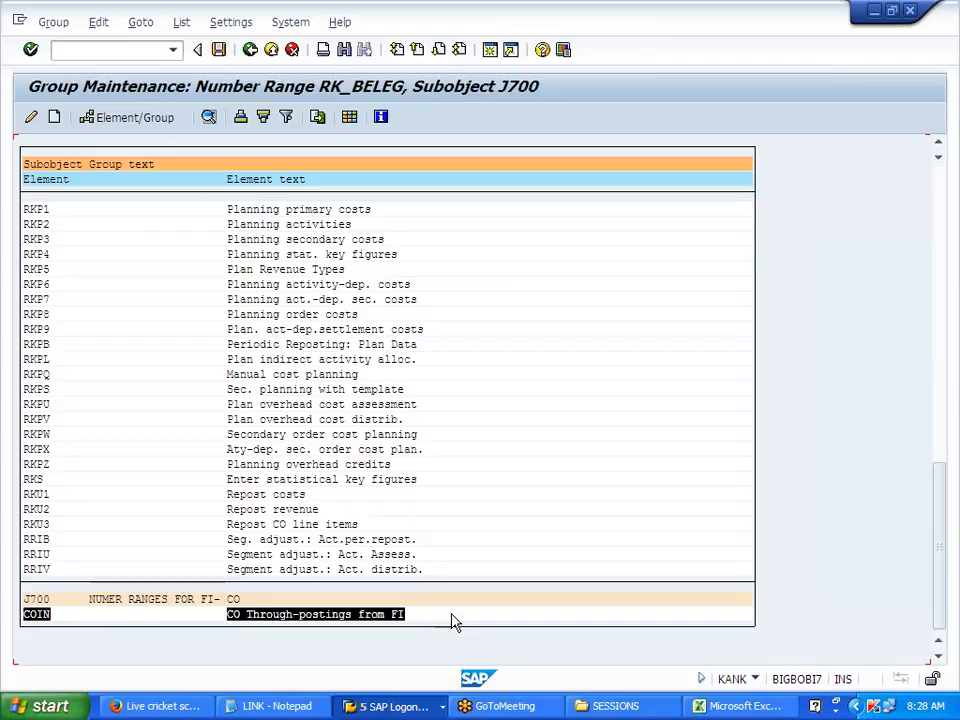
left_click(451, 615)
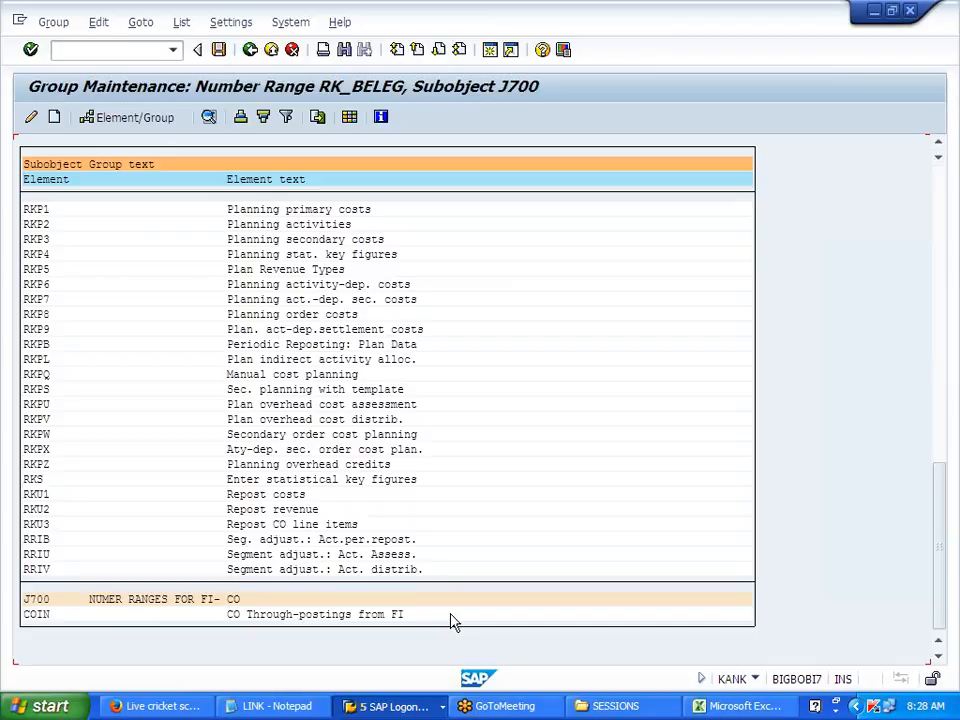
left_click(250, 49)
left_click(250, 49)
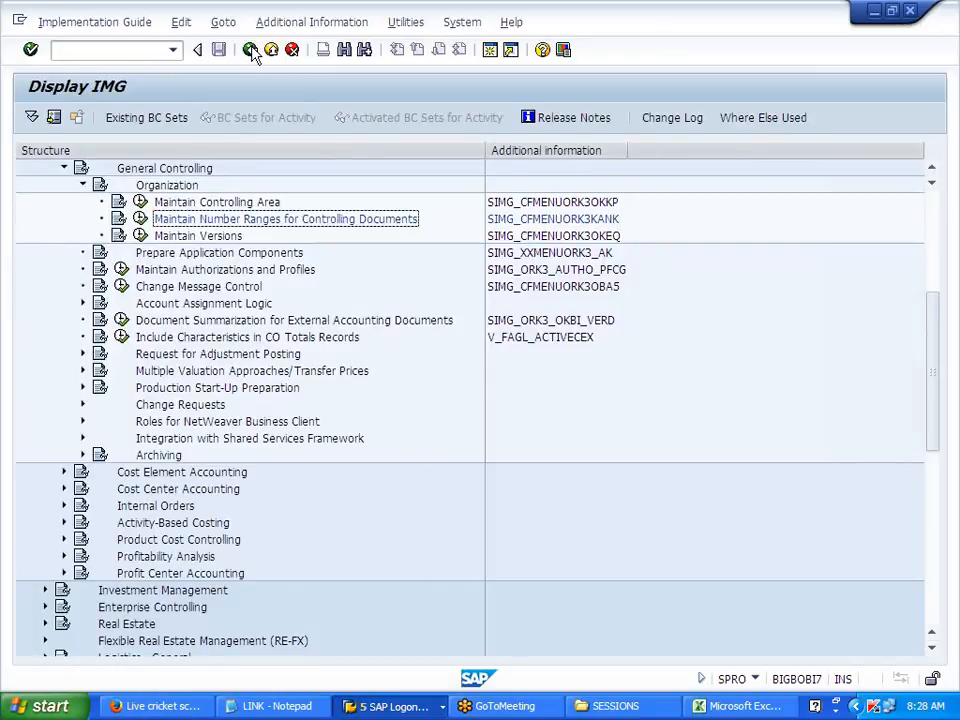
Switch to the SAP Easy Access session and start transaction F-02 for a G/L account posting
key("alt+Tab")
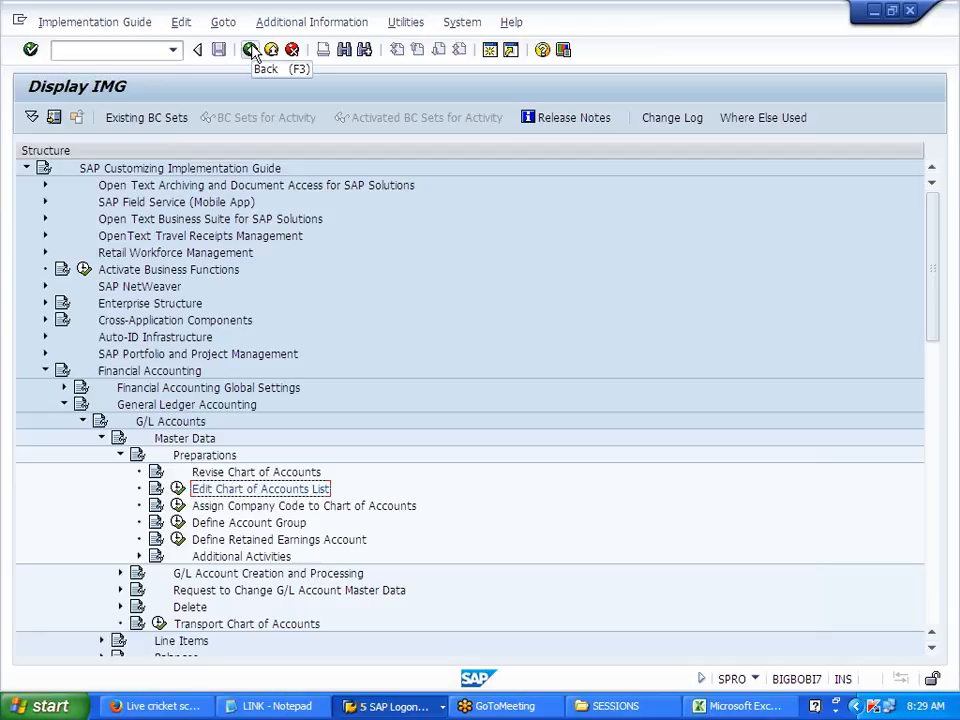
left_click(380, 708)
left_click(429, 610)
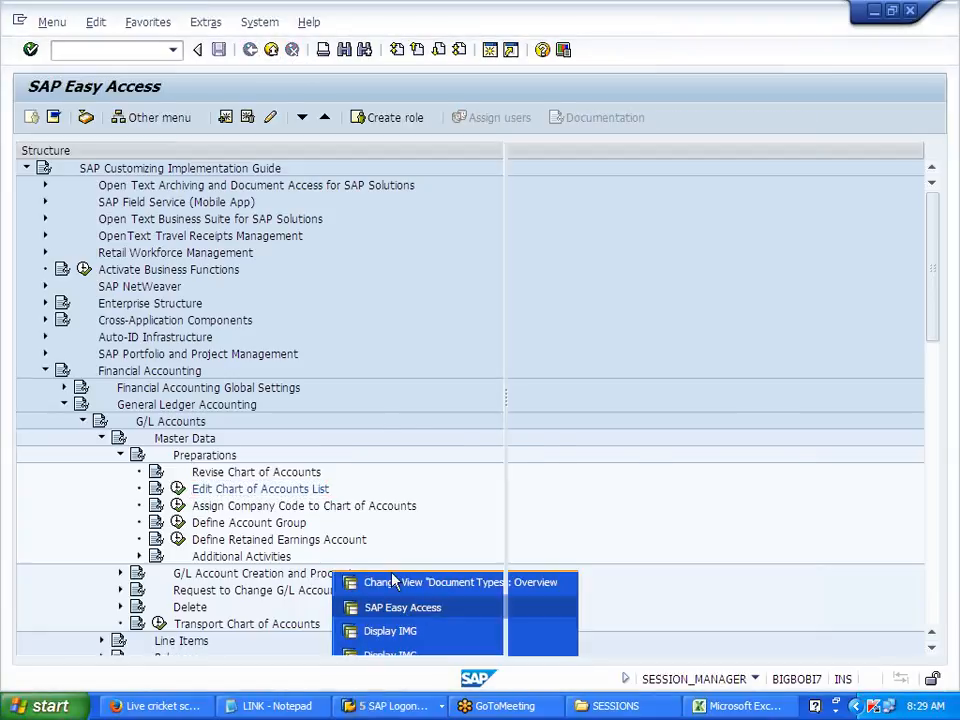
type("F-02")
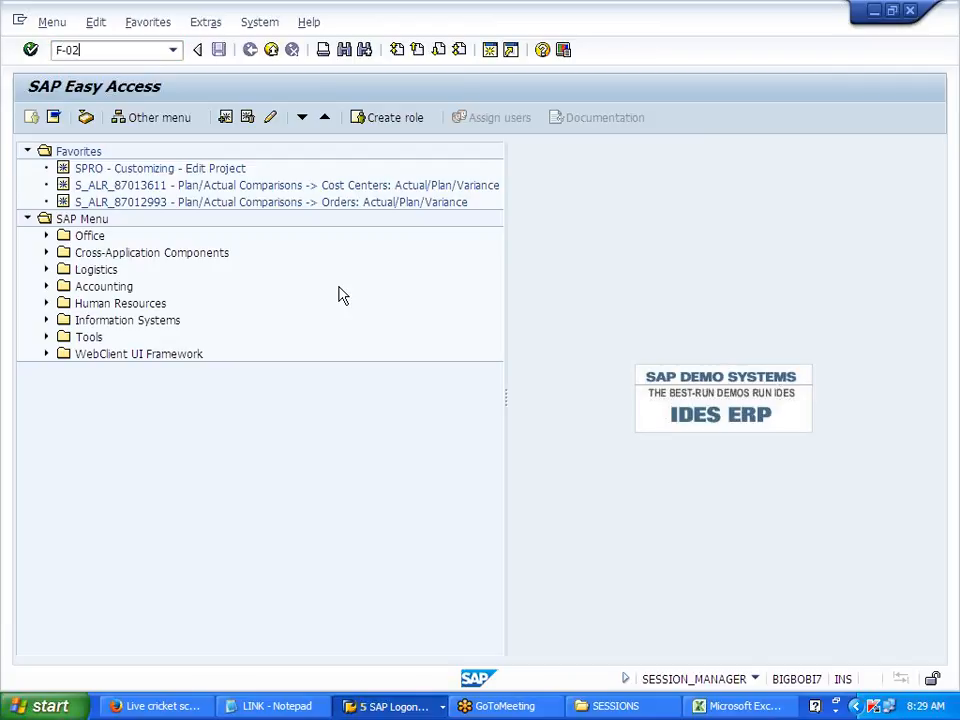
key("Return")
Enter the posting header with document and posting date 01012014, and a first line item with posting key 40 and account 406000
left_click(146, 172)
key("Tab")
left_click(140, 190)
left_click(204, 543)
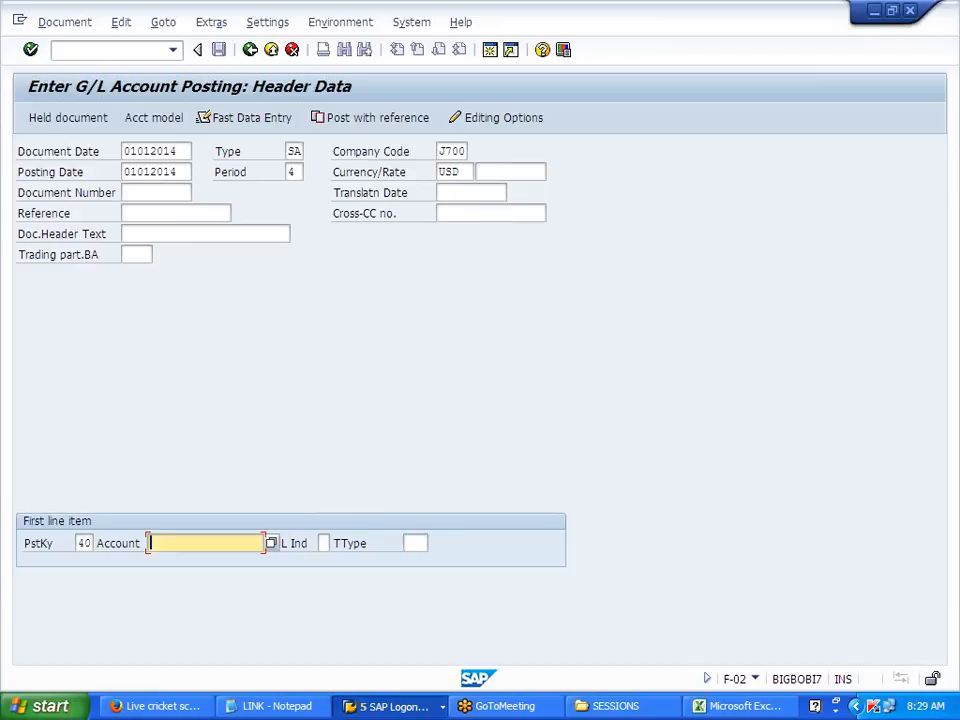
left_click(214, 419)
key("Return")
key("Return")
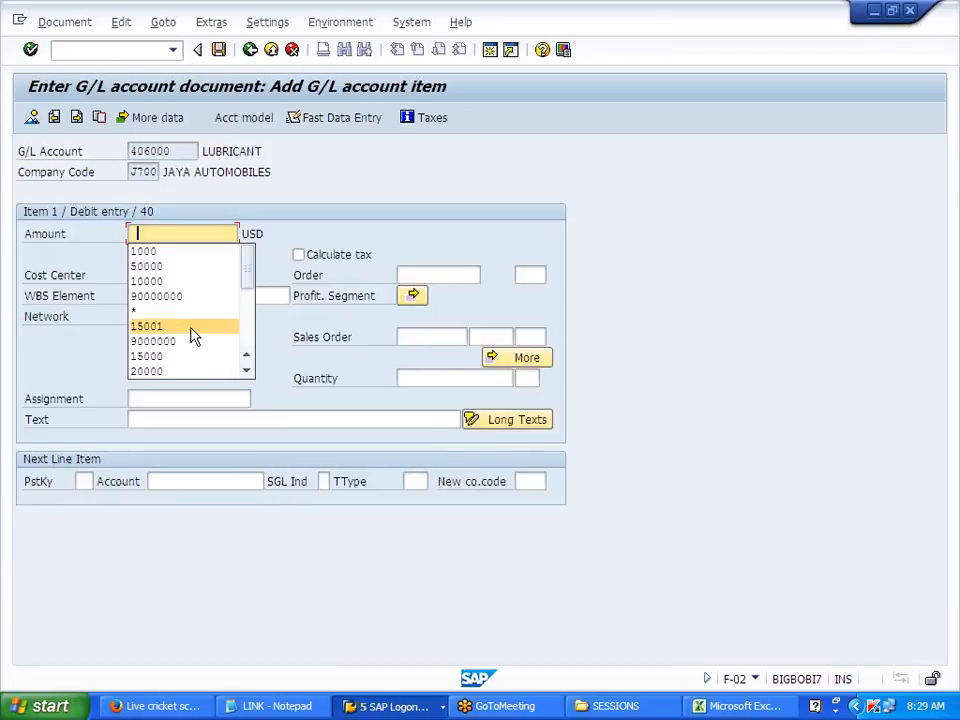
Enter the debit item's amount 1000 and cost center PRD DEPT1, and add a next line item with posting key 50 and account 200000
left_click(175, 252)
left_click(165, 274)
left_click(163, 297)
left_click(84, 481)
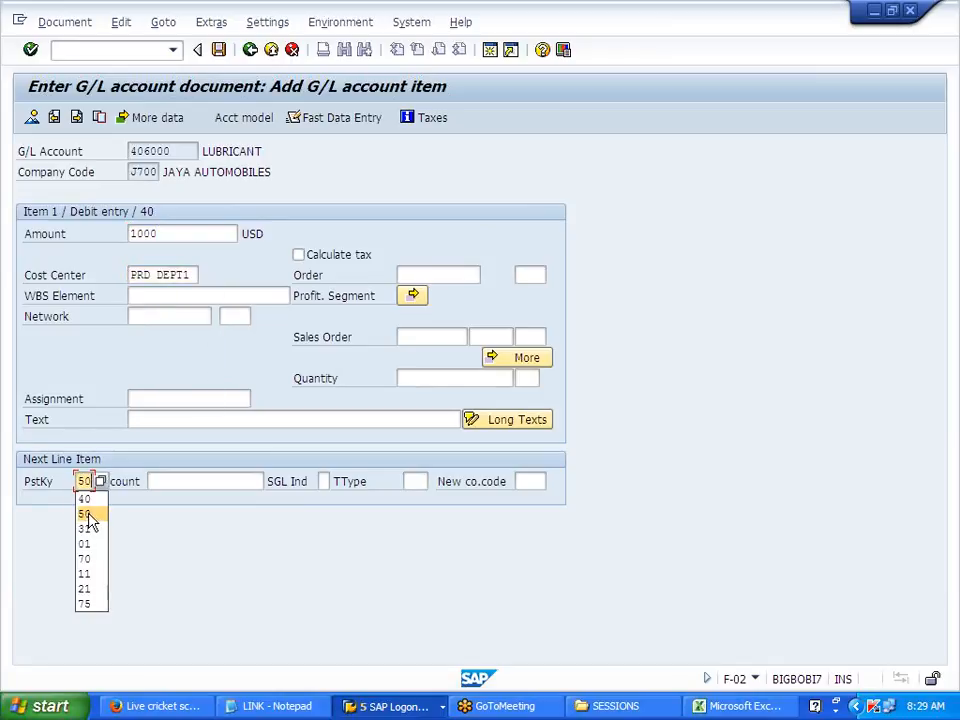
left_click(86, 514)
left_click(190, 481)
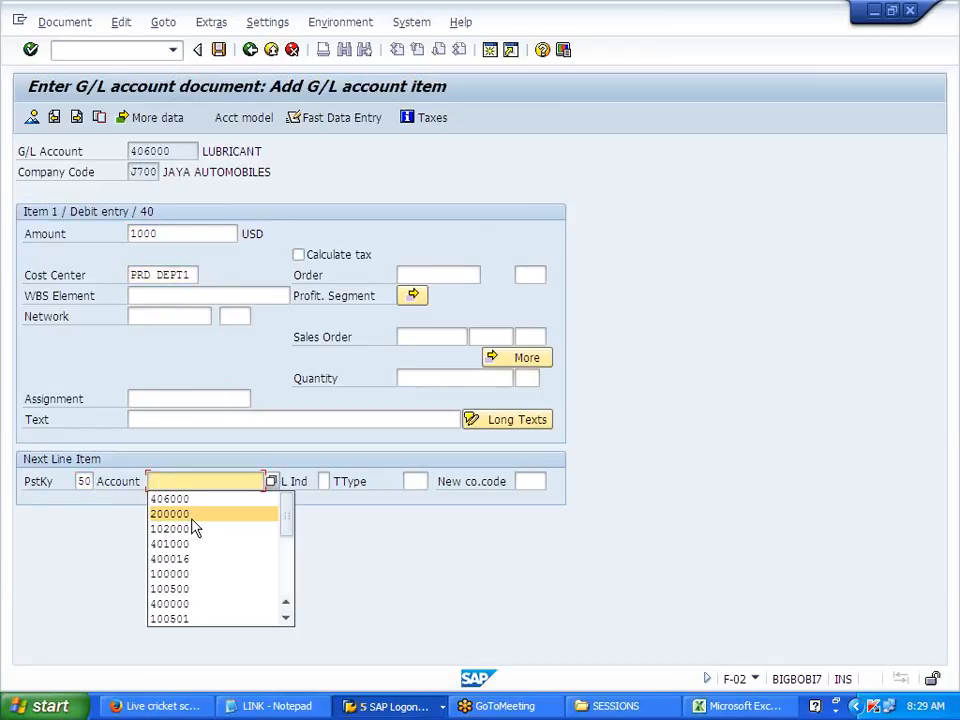
left_click(192, 514)
key("Return")
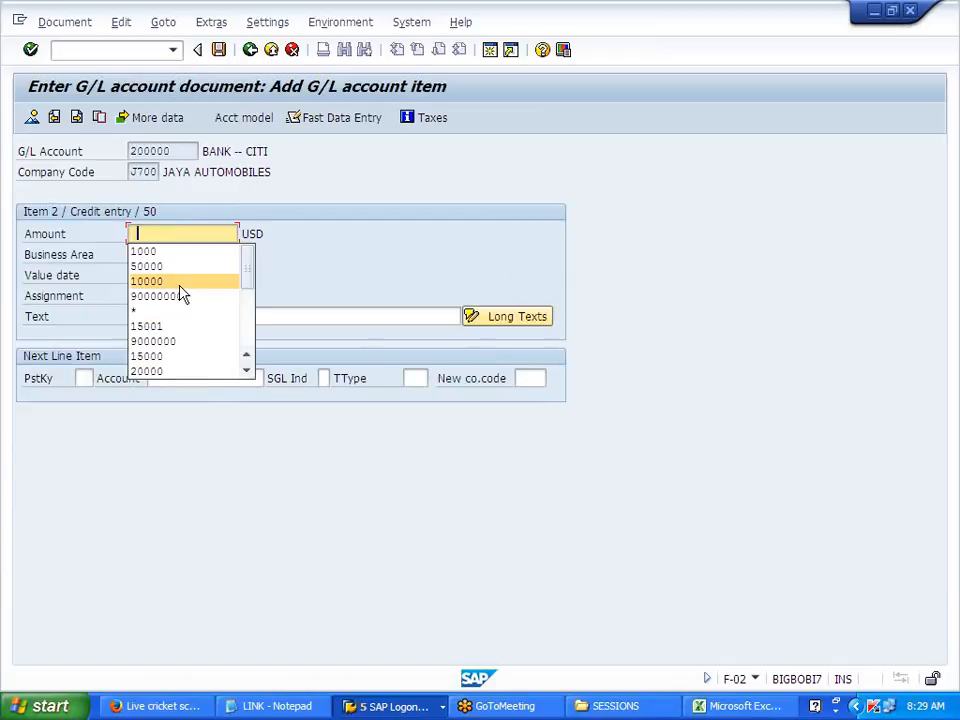
Enter 1000 with value date 01.01.2014 for the credit item, then simulate and post the document
left_click(160, 252)
left_click(160, 275)
left_click(157, 293)
key("Return")
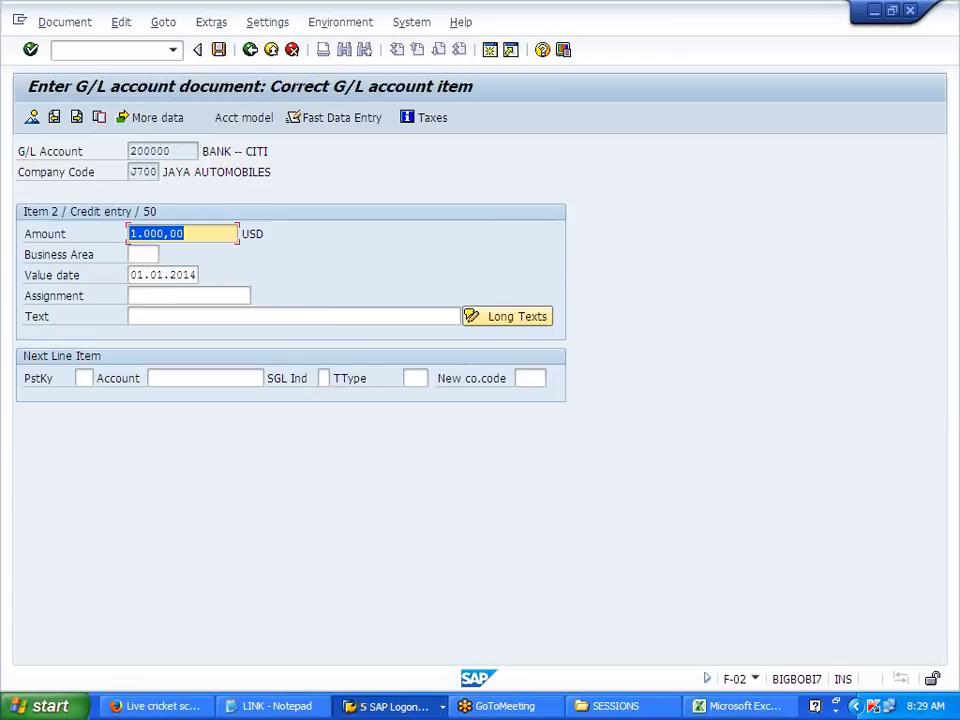
left_click(64, 22)
left_click(77, 106)
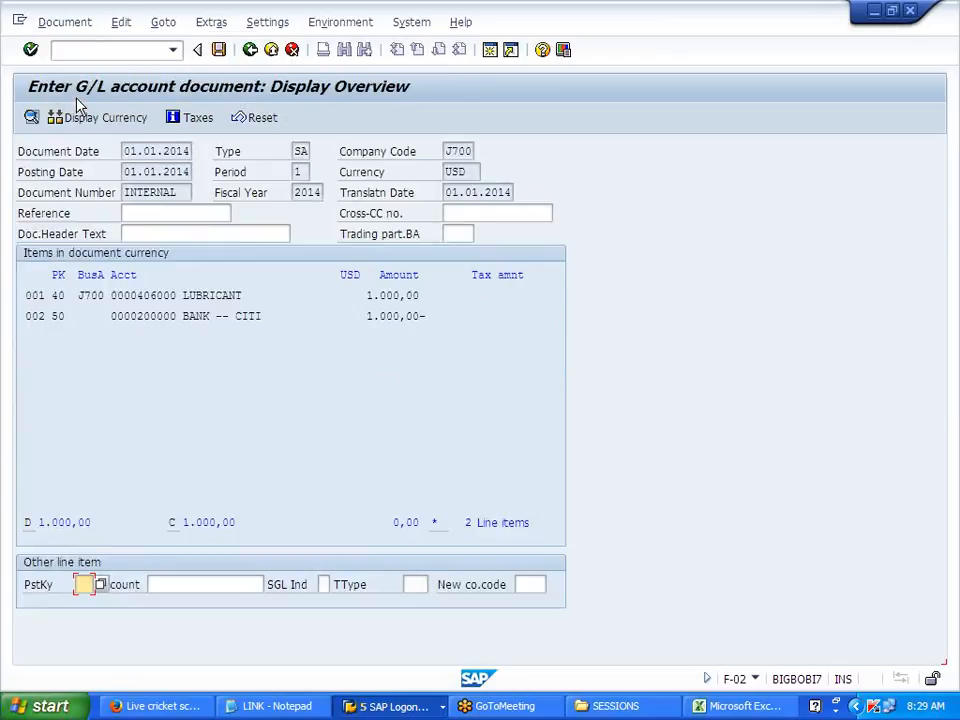
left_click(218, 50)
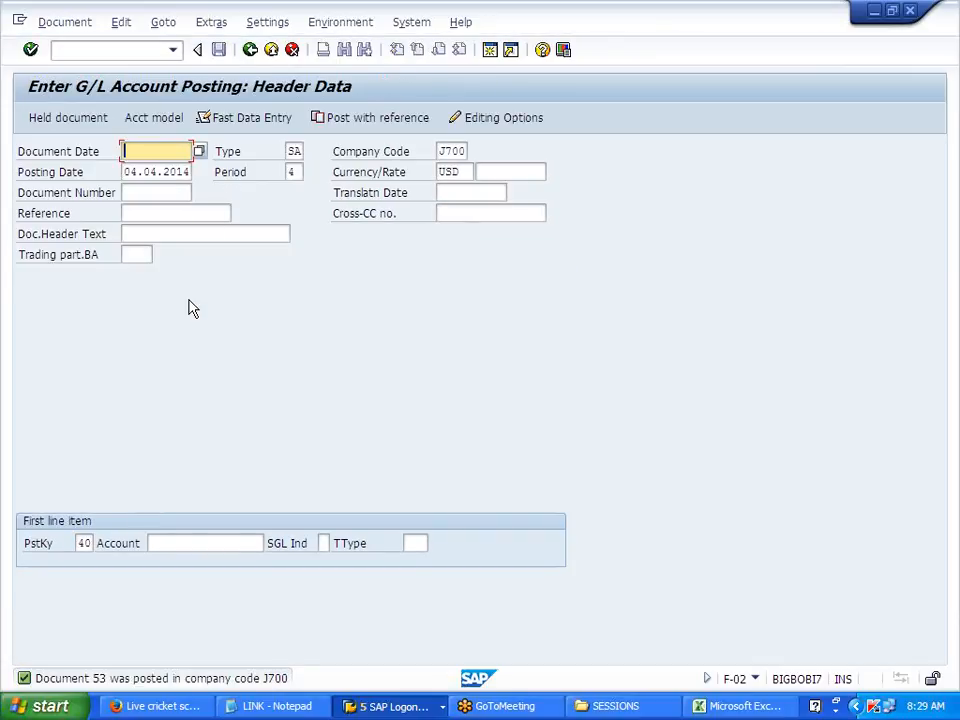
Display the document just posted and call up its original document from the document environment
left_click(74, 27)
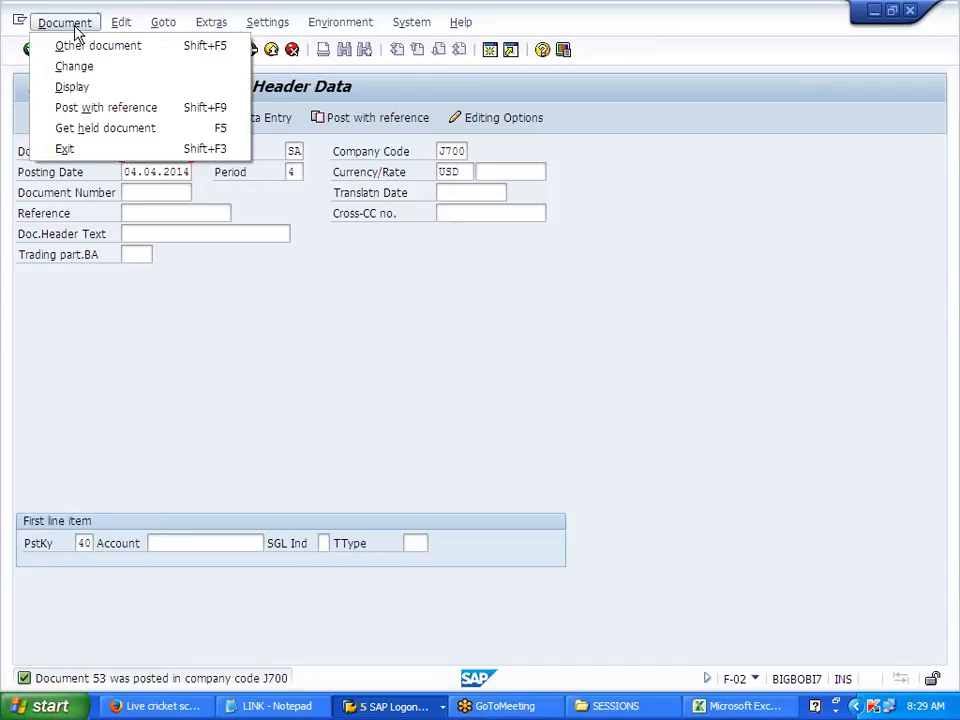
left_click(74, 90)
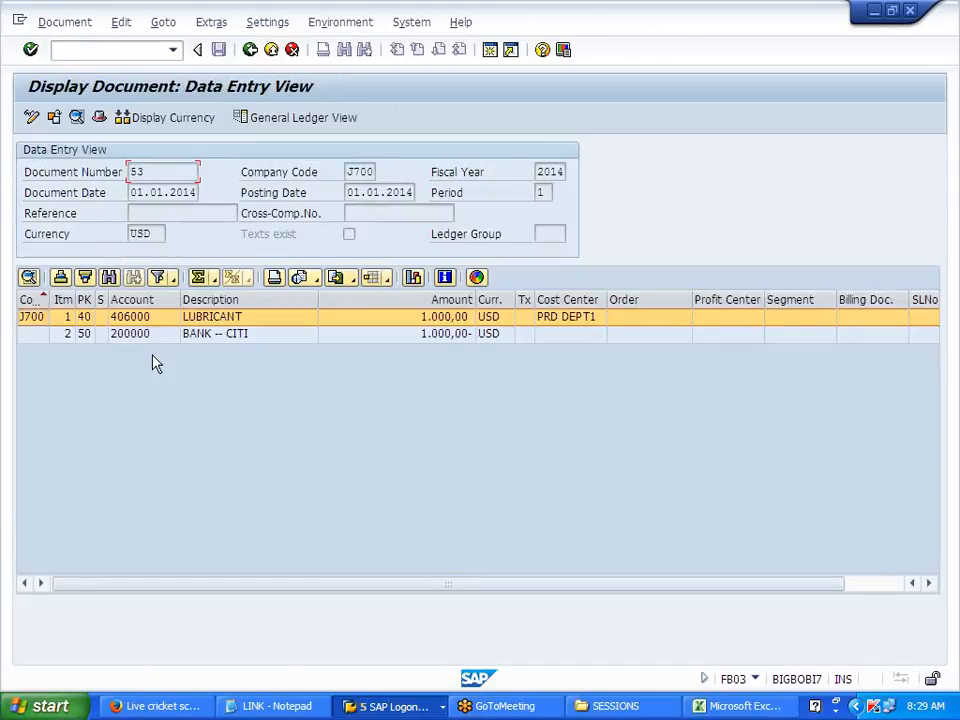
left_click(308, 122)
left_click(230, 120)
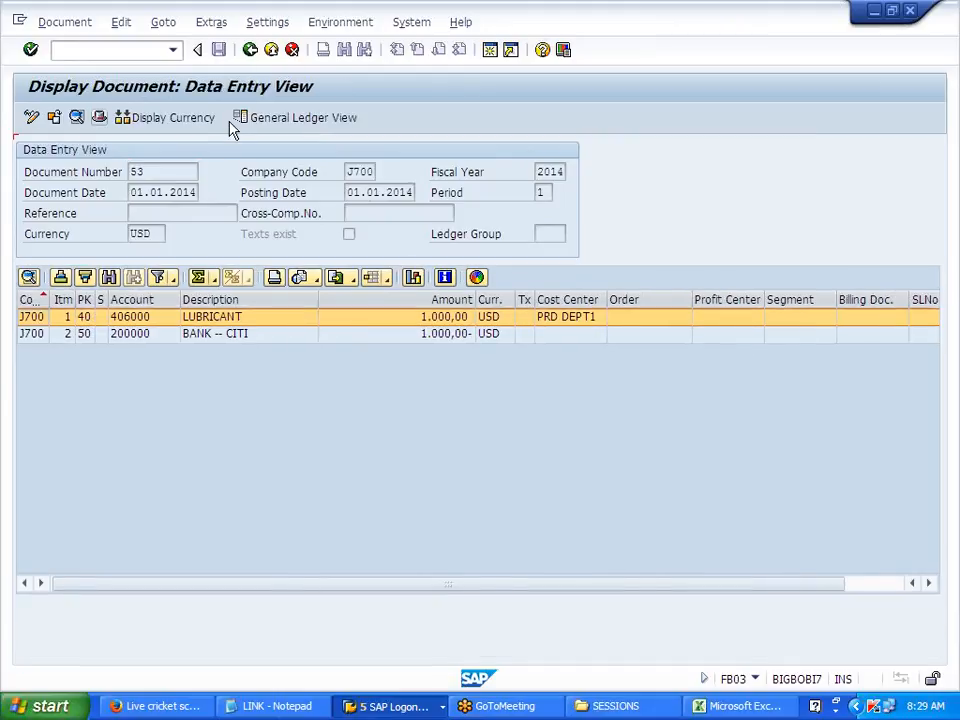
left_click(323, 26)
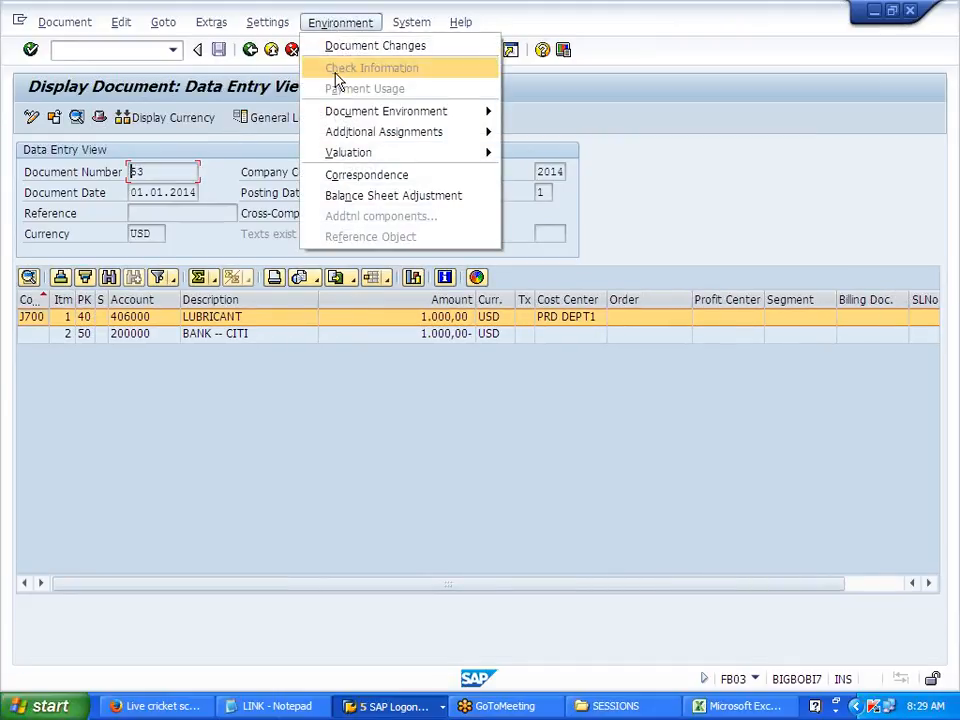
mouse_move(357, 121)
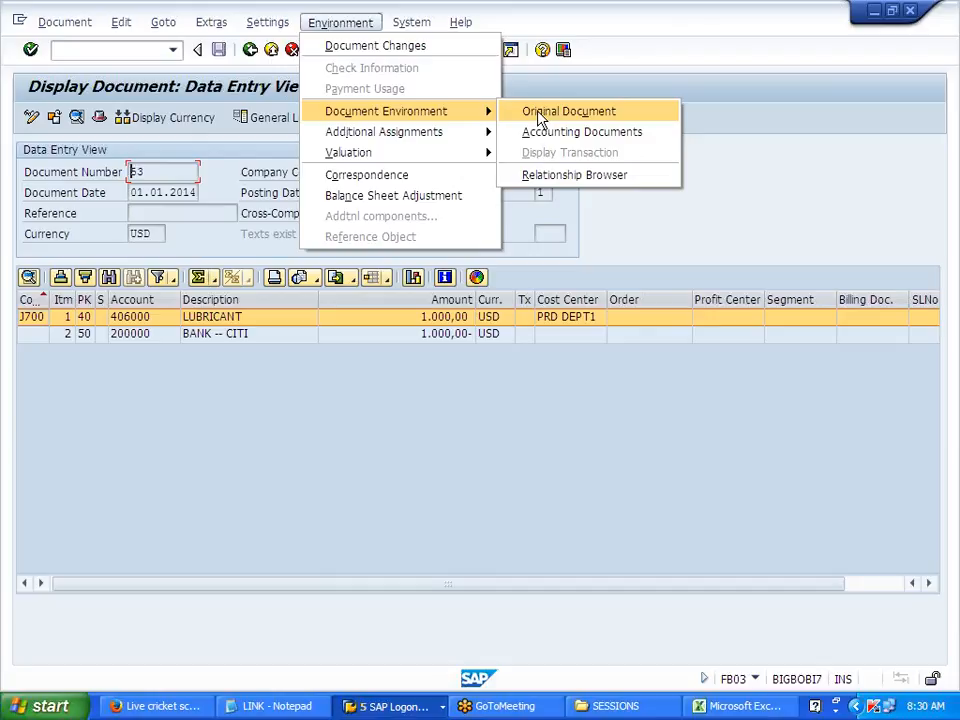
left_click(540, 112)
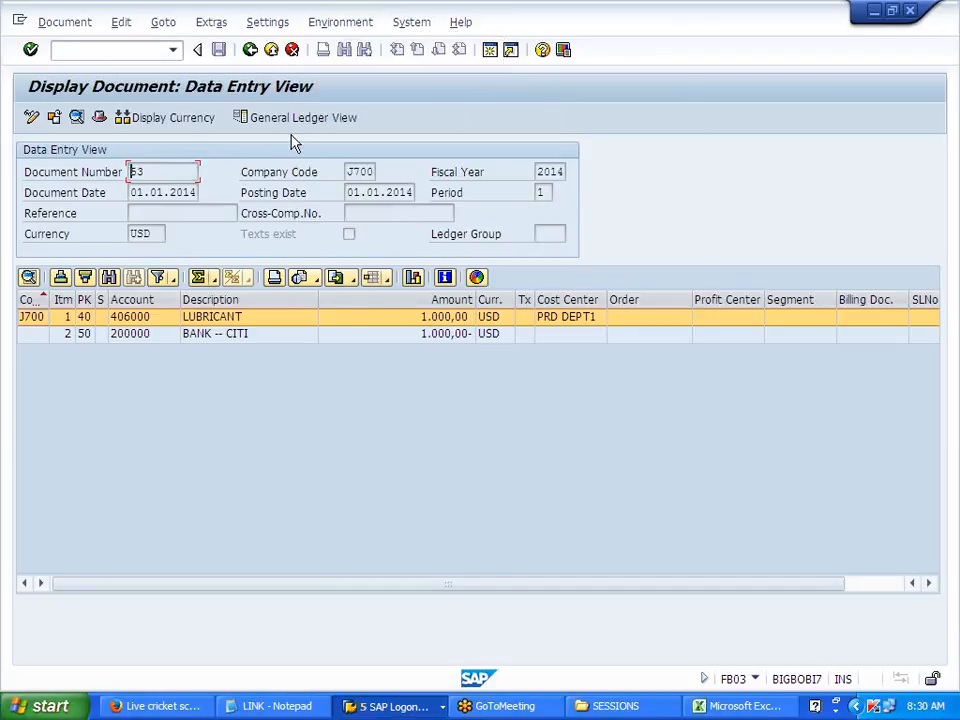
List the accounting documents belonging to the posting and open the Controlling Document
left_click(345, 24)
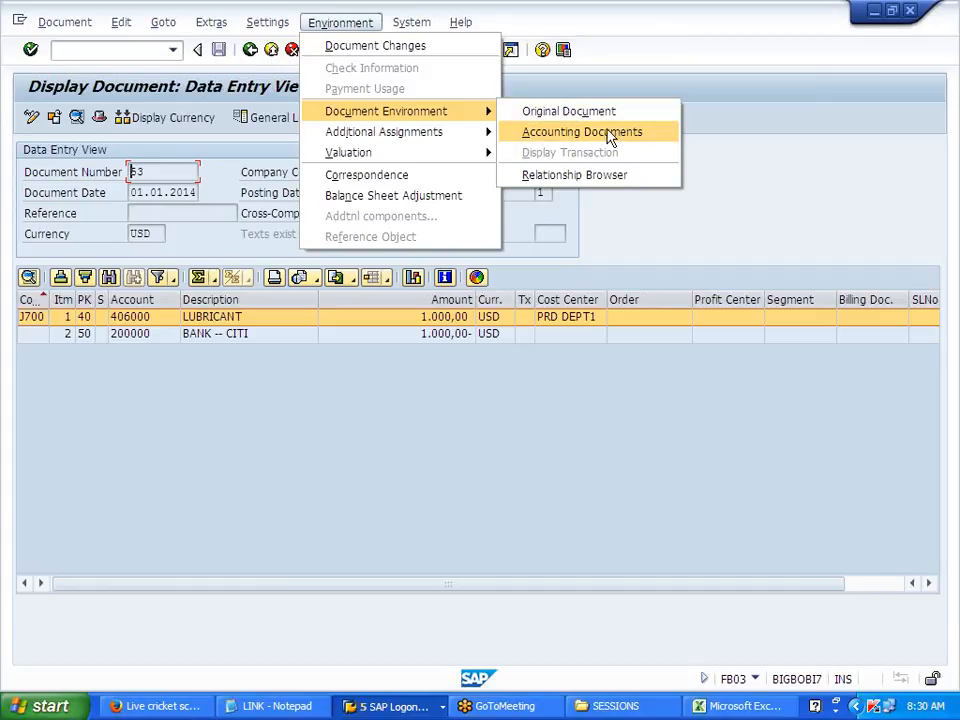
left_click(610, 136)
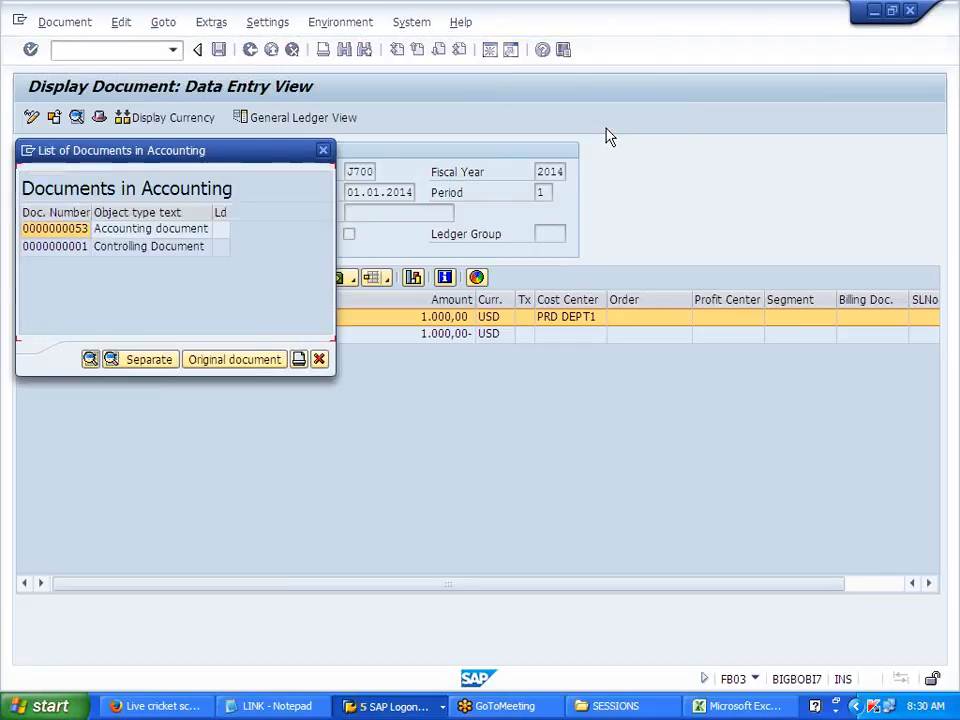
left_click(197, 232)
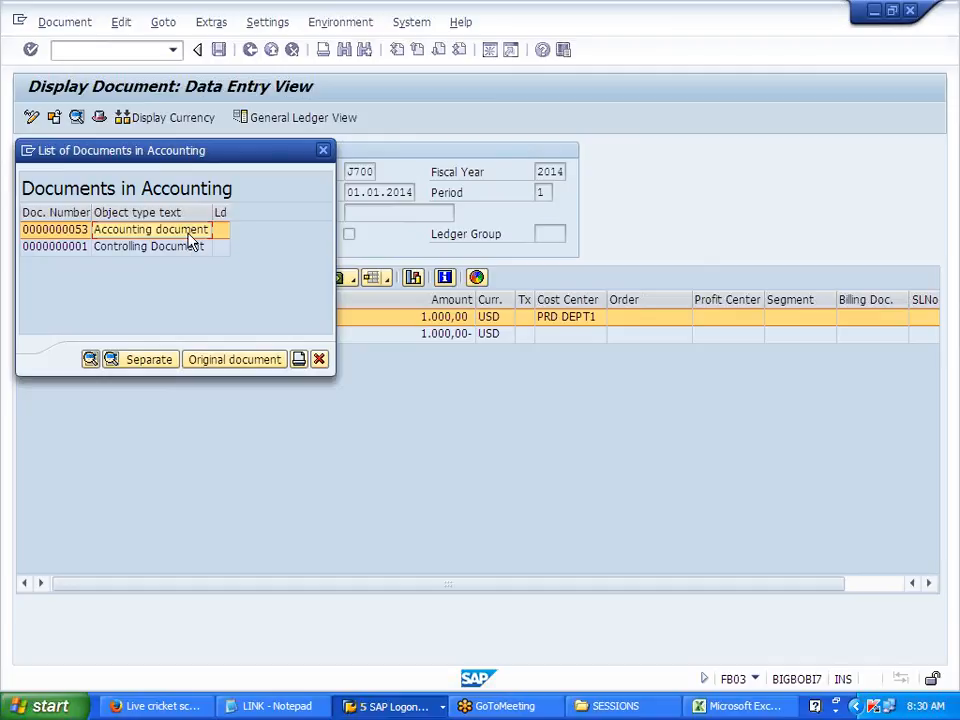
left_click(182, 248)
left_click(179, 231)
double_click(188, 257)
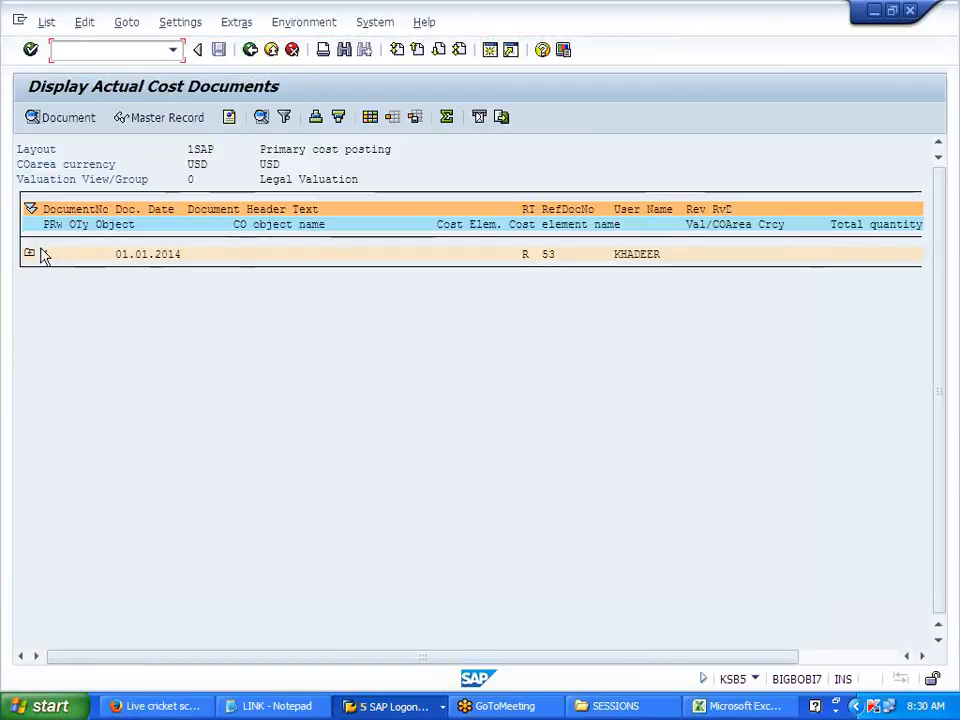
Expand the controlling document to examine its cost center line item, then return to the document display
left_click(31, 255)
left_click_drag(229, 273, 833, 283)
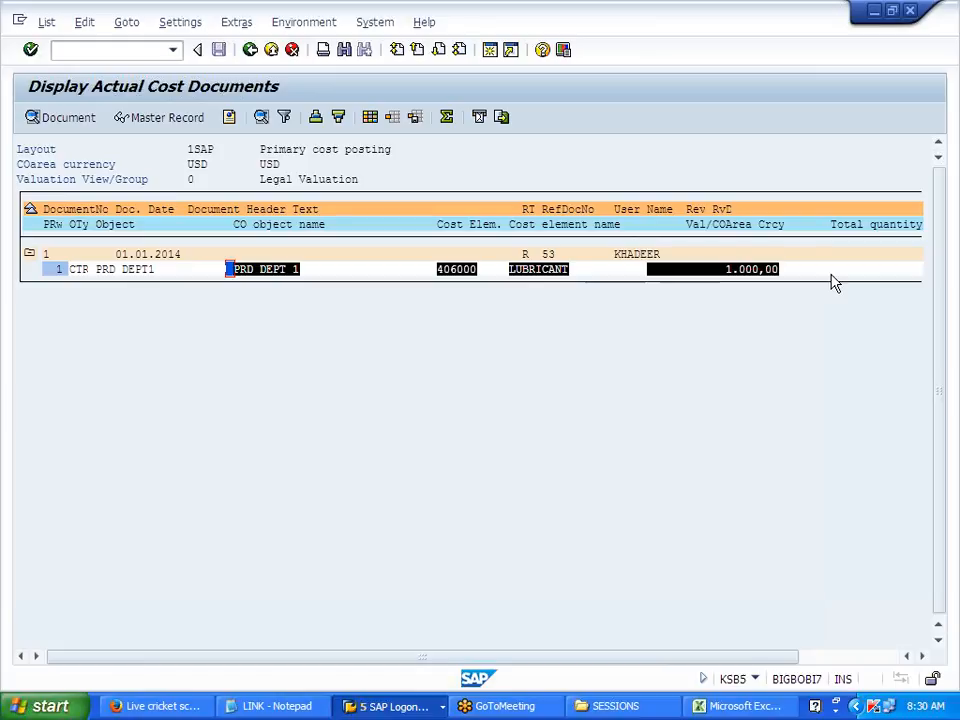
left_click(558, 374)
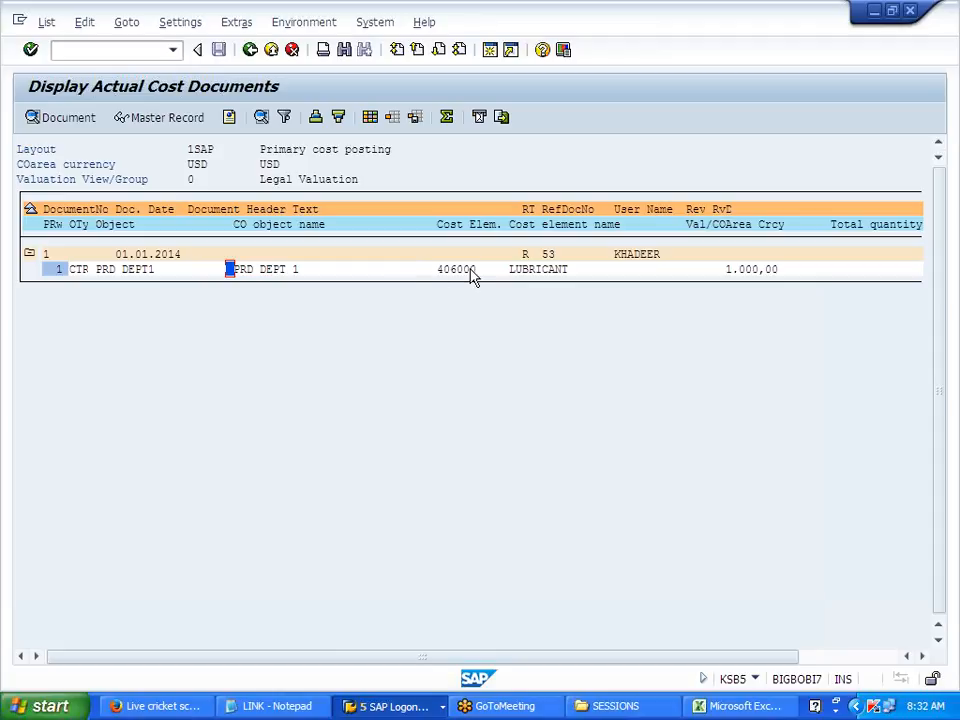
left_click(254, 58)
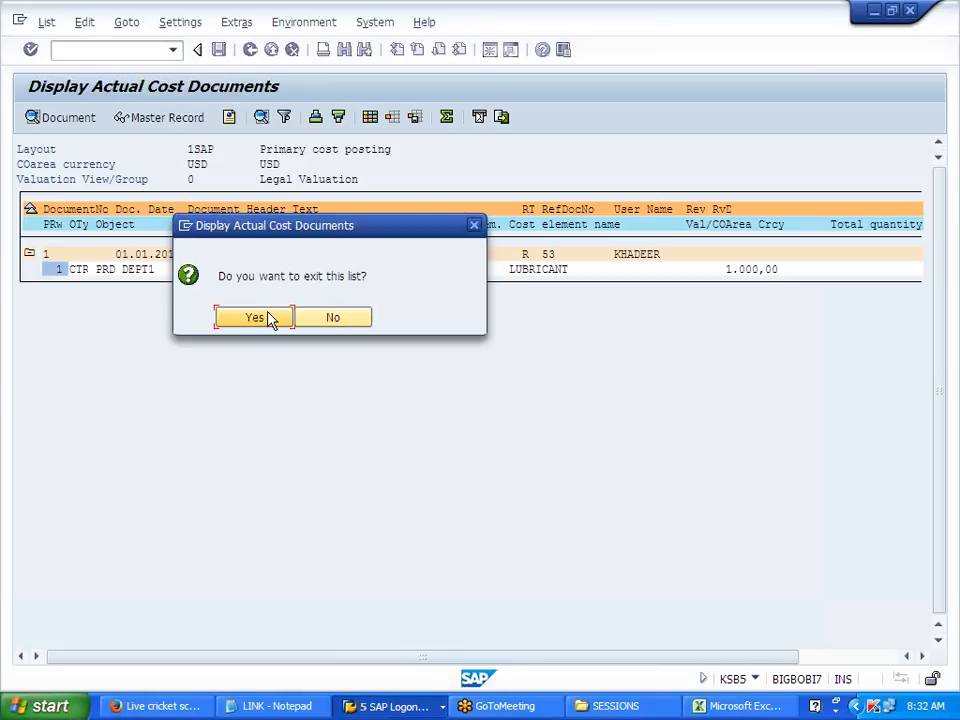
left_click(265, 317)
left_click(324, 150)
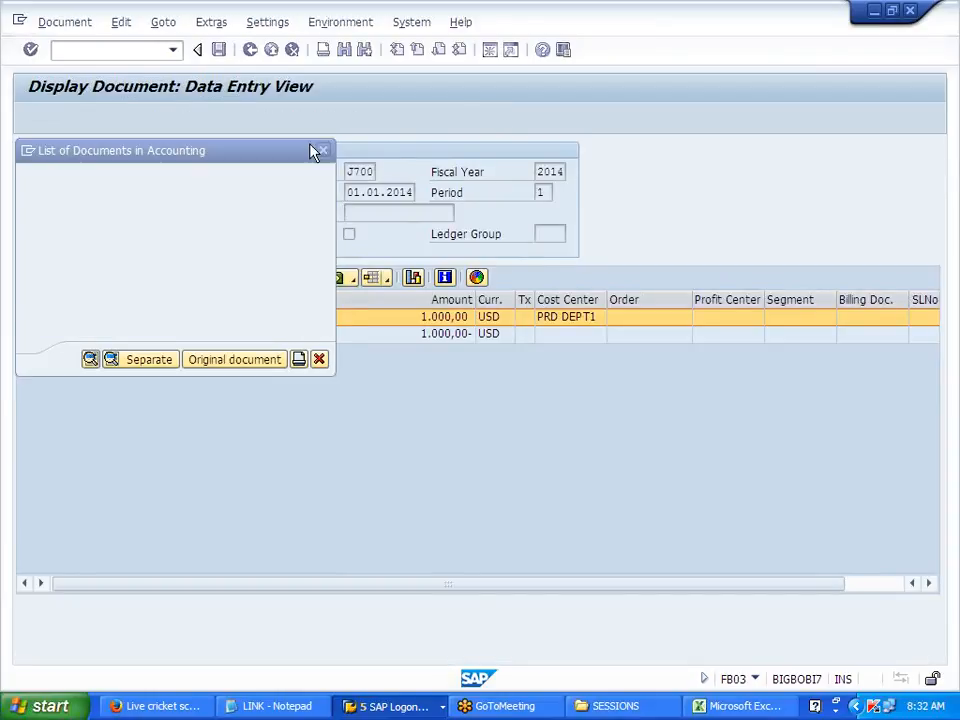
Start transaction F-02 and enter document and posting date 01012014 with account 406000 for the posting key 40 item
left_click(108, 50)
type("/")
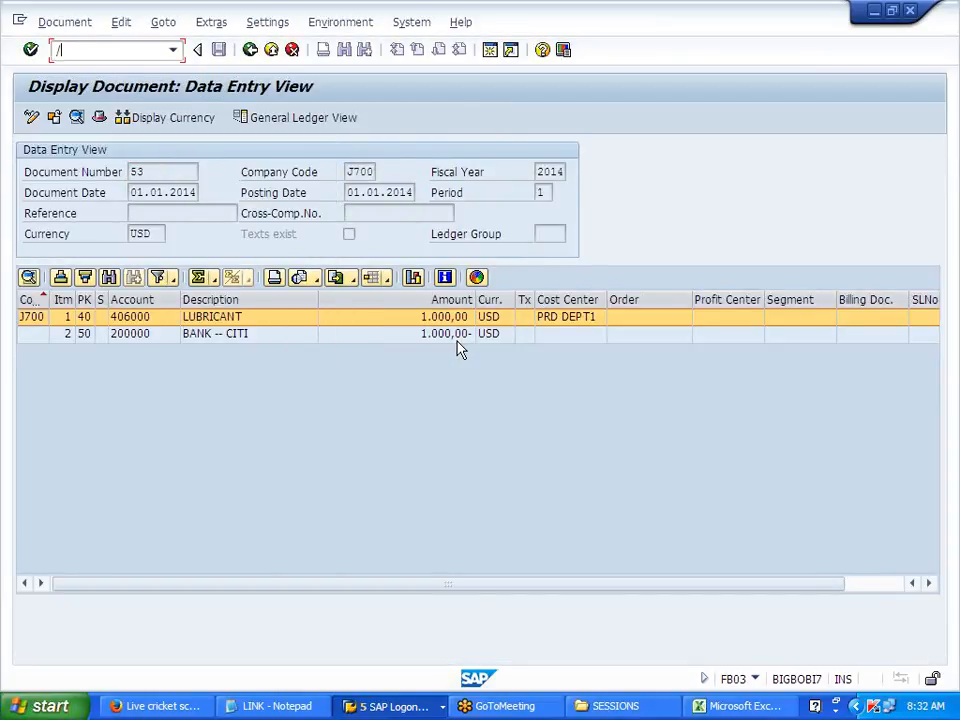
type("NF-02")
key("Return")
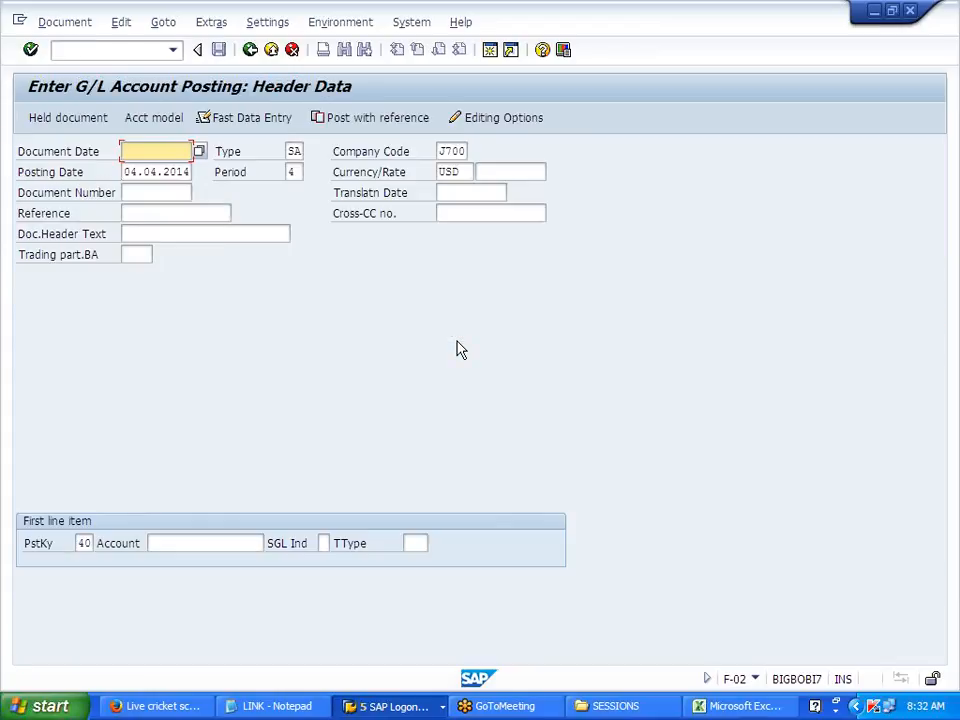
key("Tab")
left_click(165, 190)
left_click(208, 542)
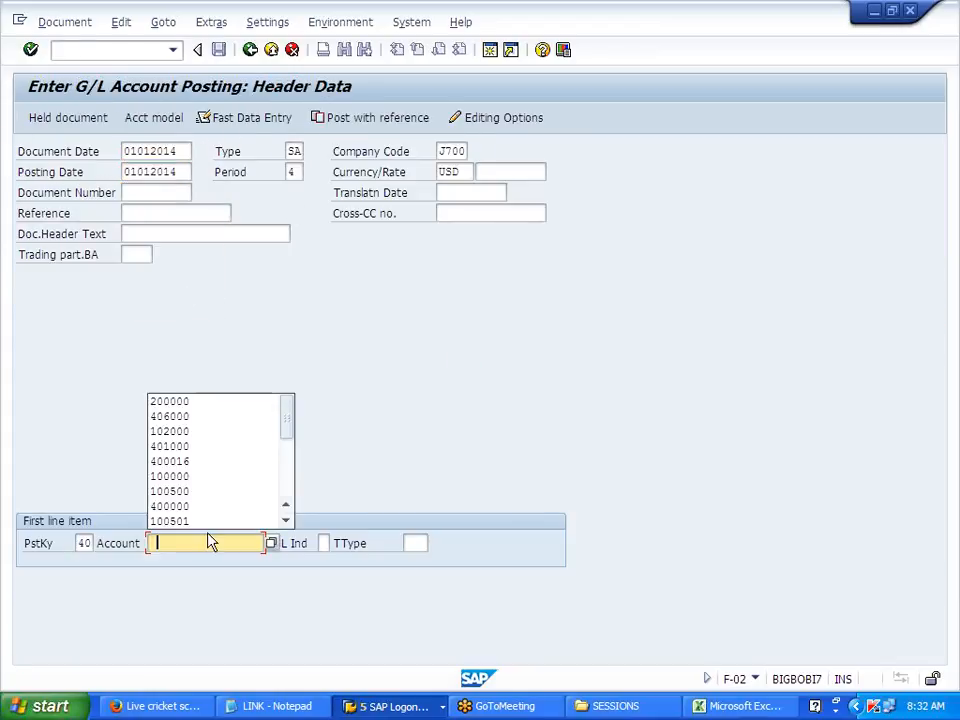
left_click(217, 418)
key("Return")
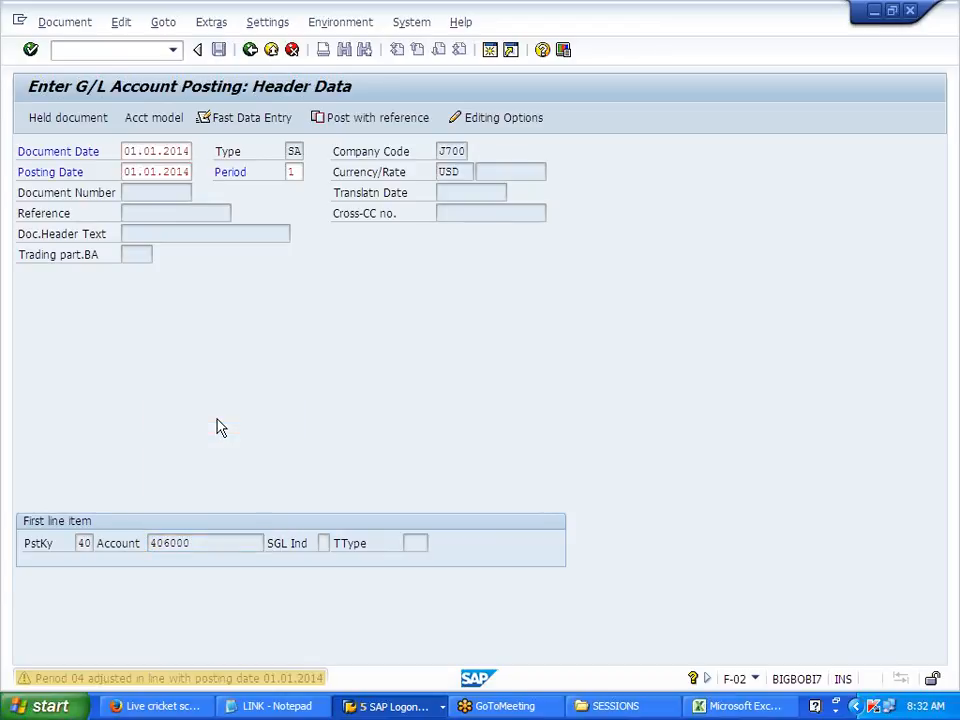
key("Return")
Enter the debit item's amount 50000 and cost center PRD DEPT2, and add a next line item with posting key 50 and account 200000
left_click(192, 265)
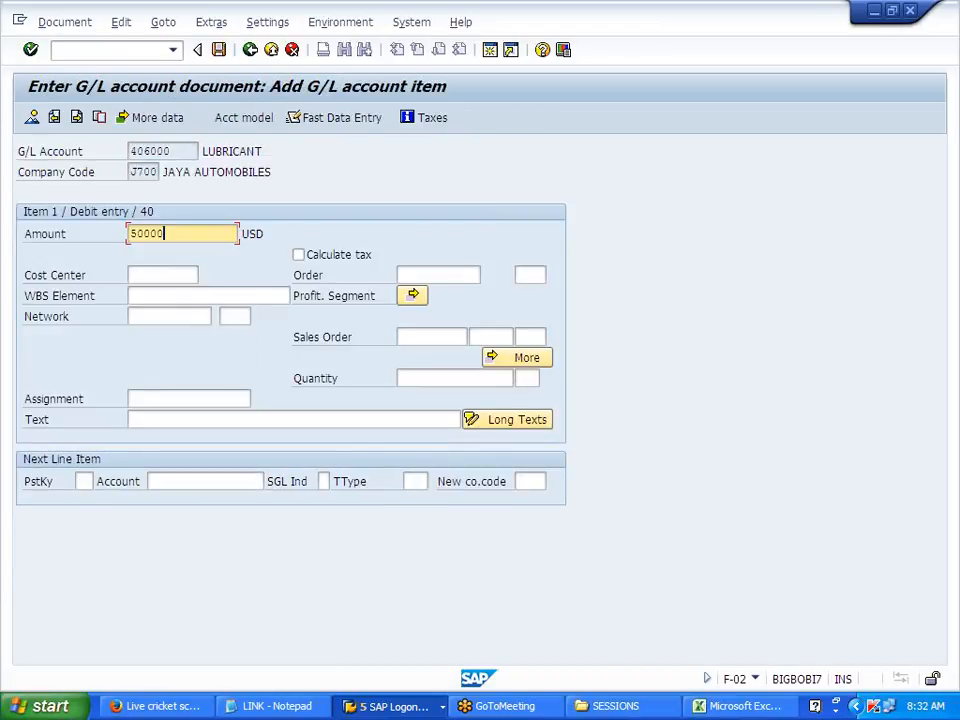
key("Tab")
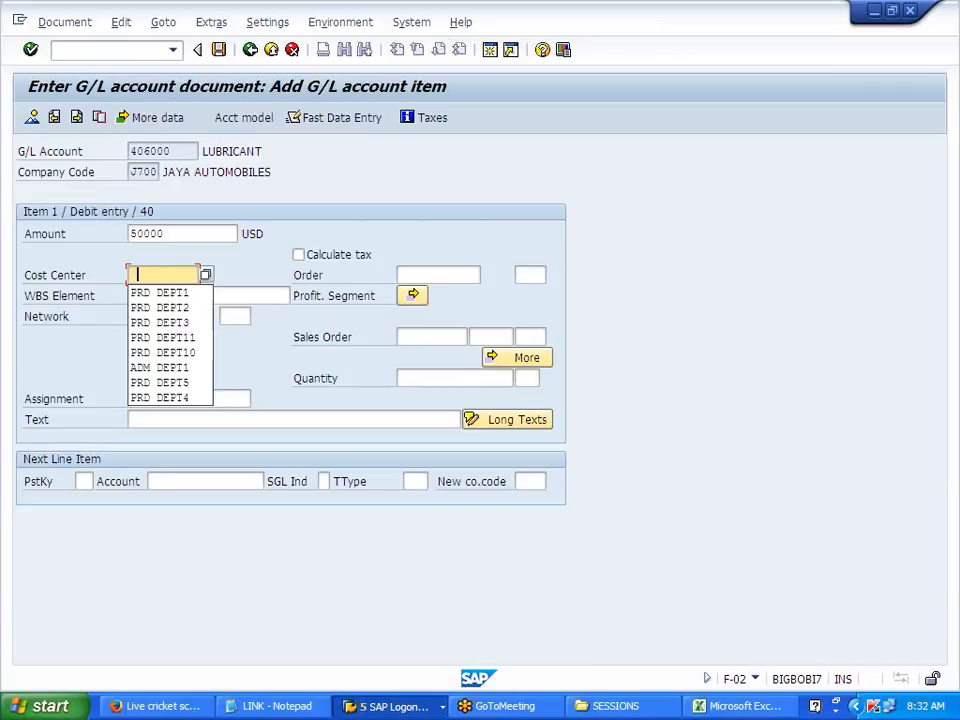
left_click(158, 308)
left_click(84, 481)
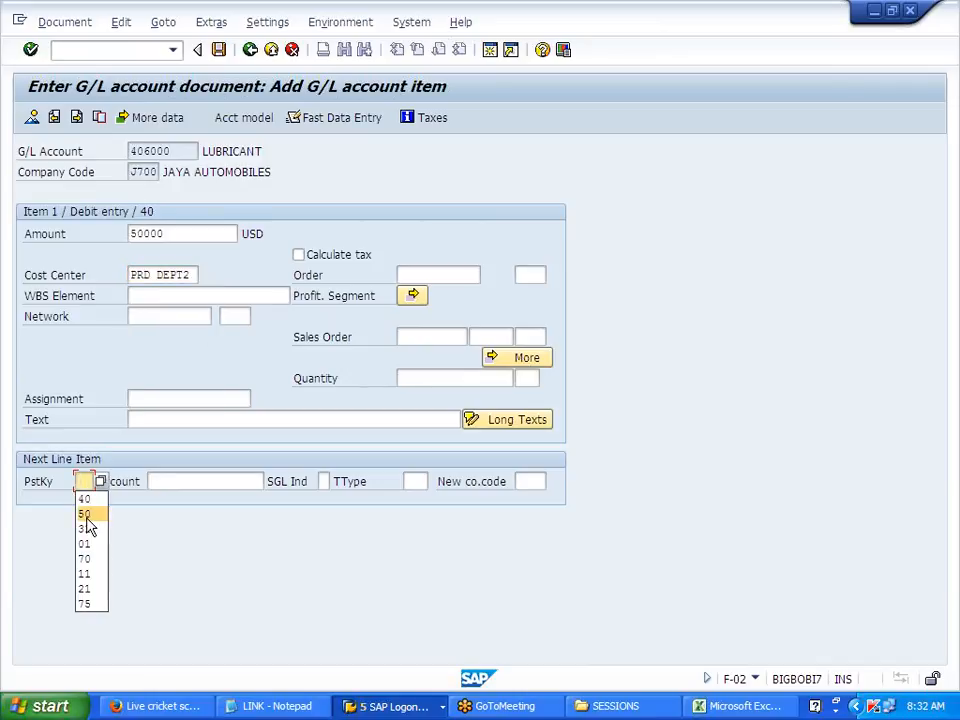
left_click(85, 514)
key("Tab")
left_click(172, 514)
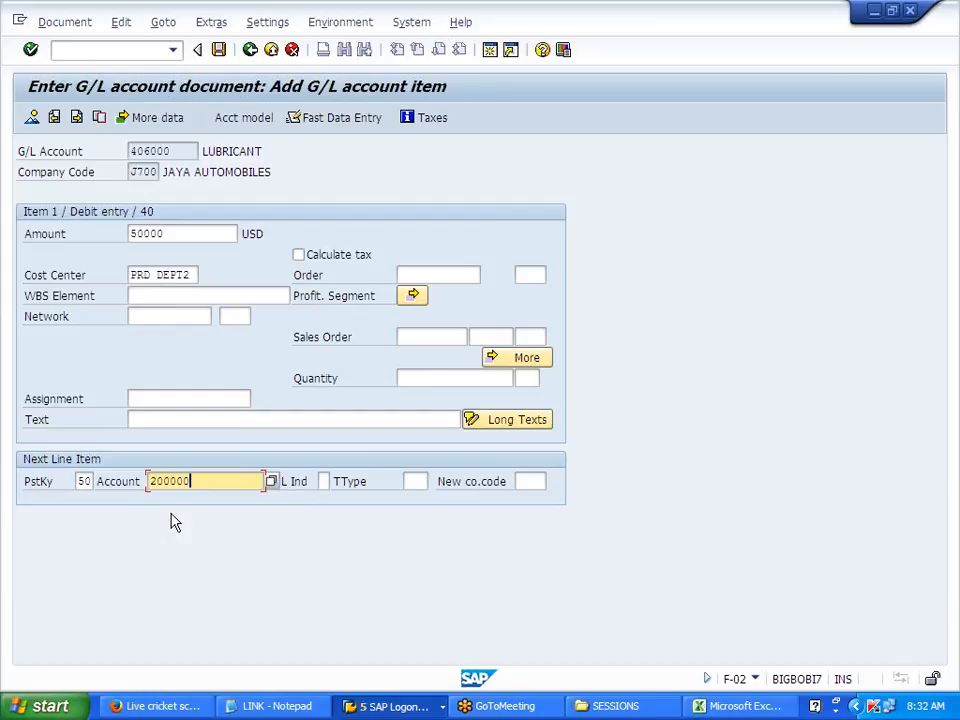
key("Return")
Enter amount 50000 and value date 01.01.2014 for the credit item, then post the document and leave the transaction
left_click(172, 233)
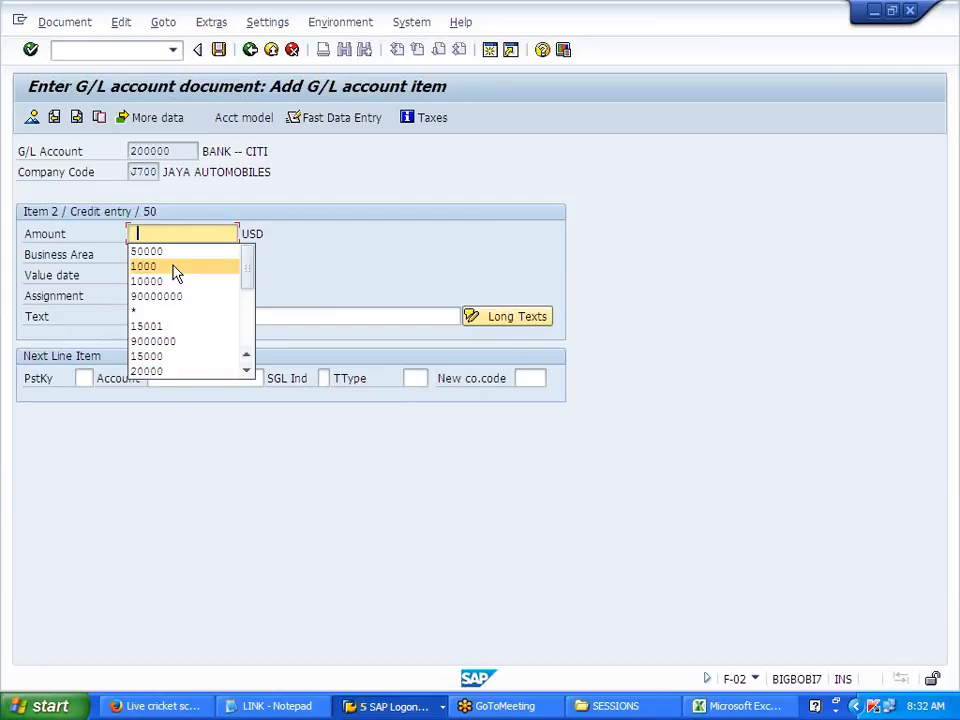
left_click(169, 251)
key("Tab")
key("Tab")
key("Down")
key("Return")
key("Return")
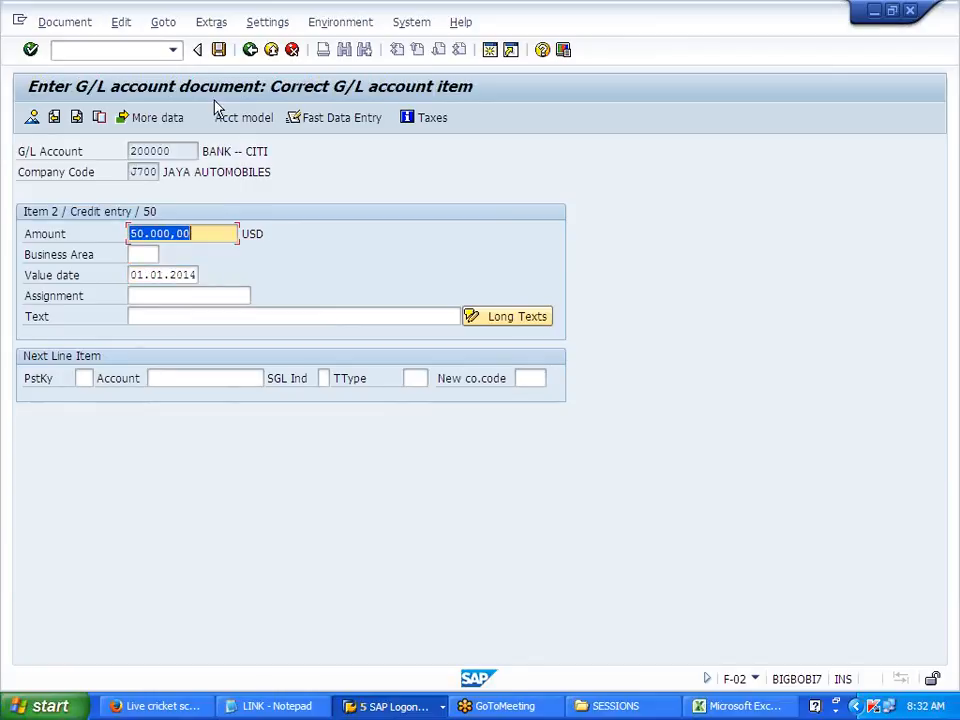
left_click(221, 53)
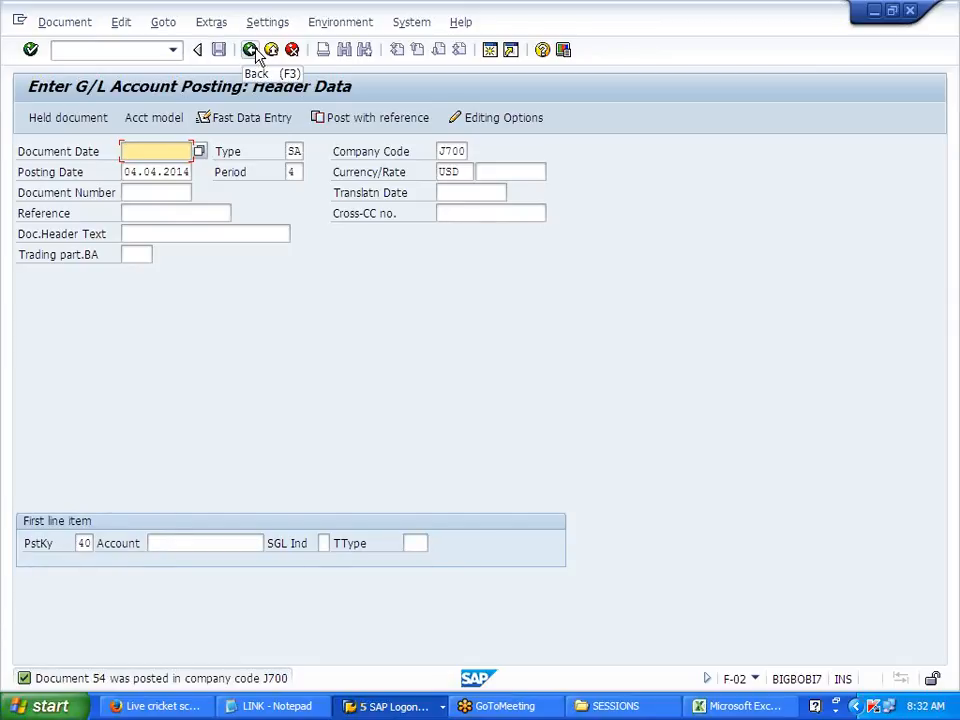
left_click(252, 50)
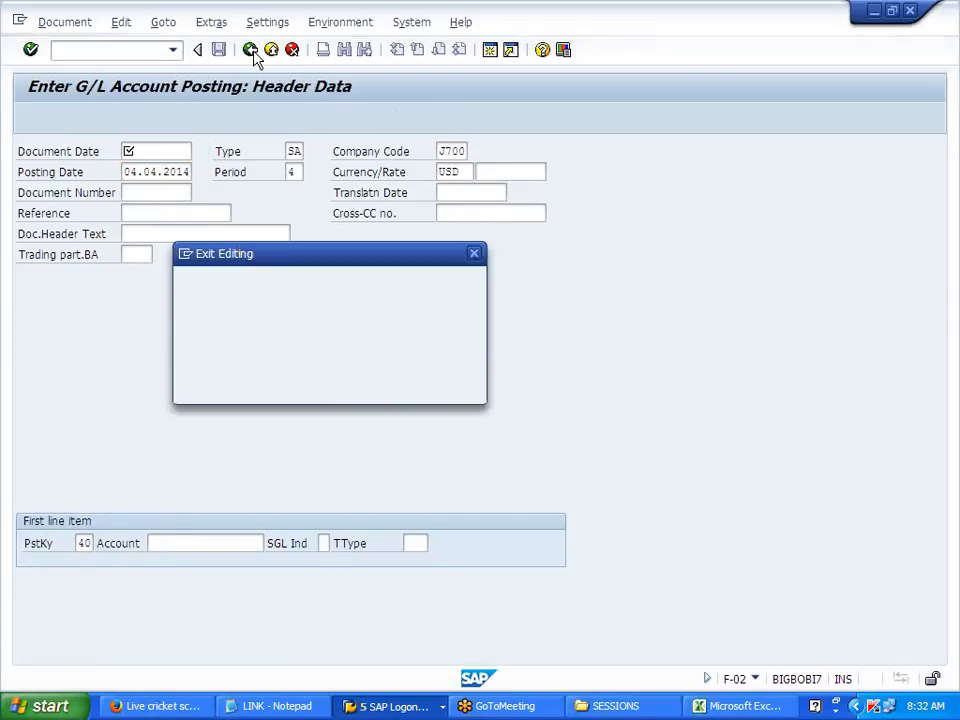
left_click(268, 389)
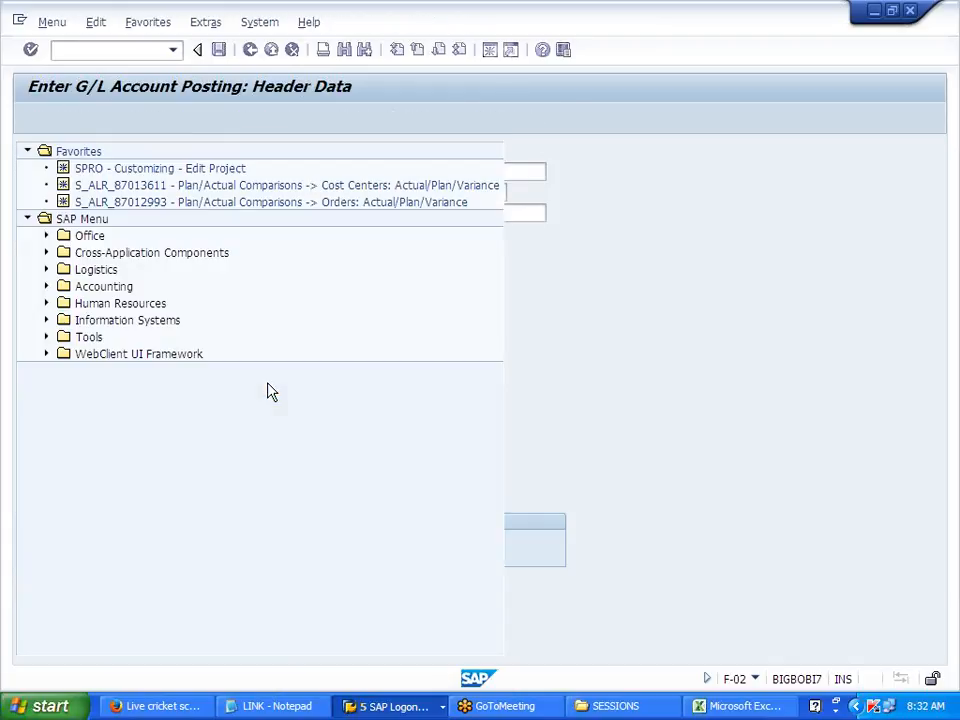
Locate and select report S_ALR_87013611 under the plan/actual comparisons of the Cost Center Accounting information system
left_click(45, 320)
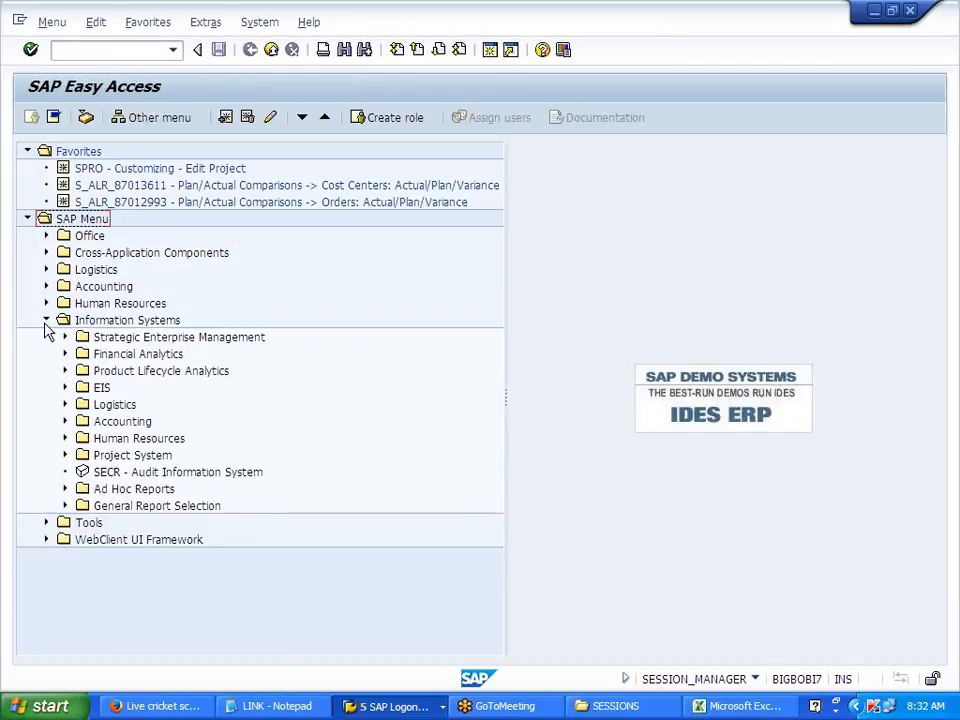
left_click(45, 320)
left_click(46, 287)
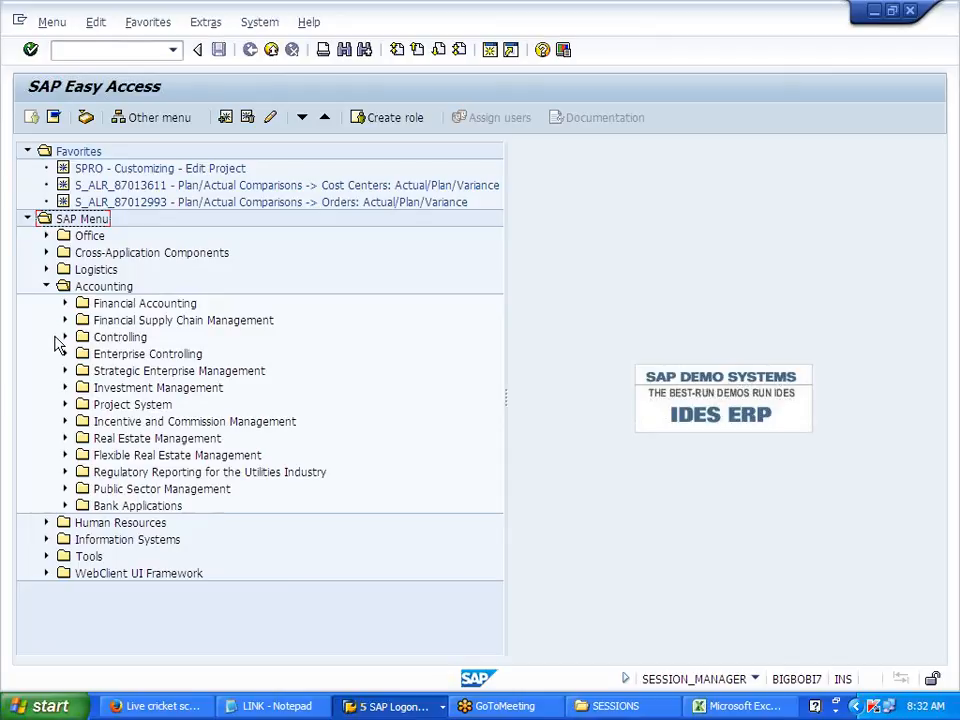
left_click(65, 337)
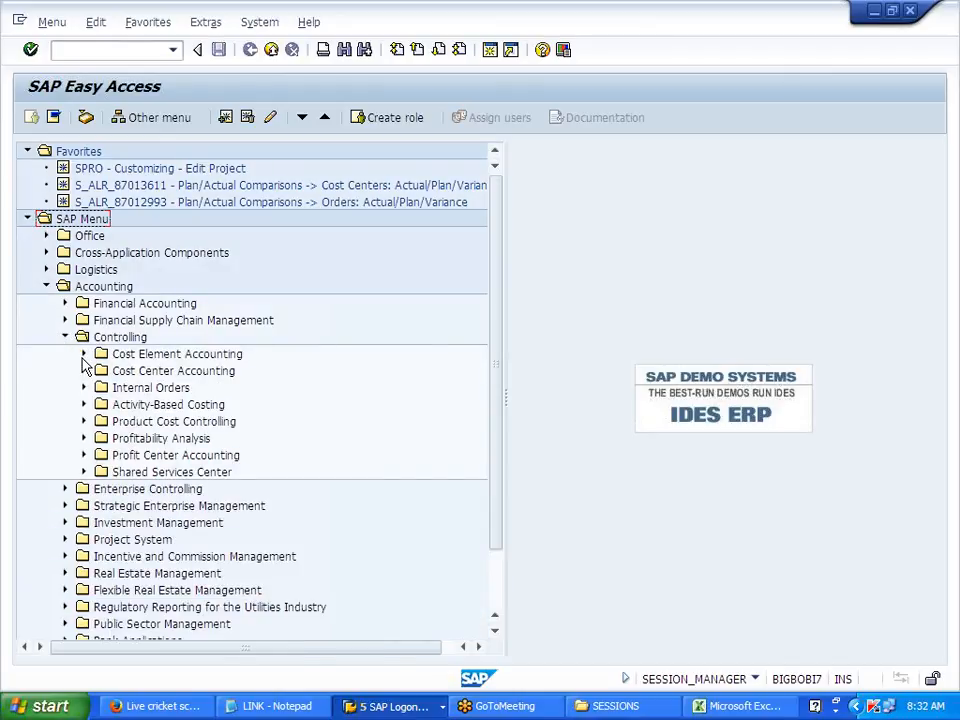
left_click(84, 371)
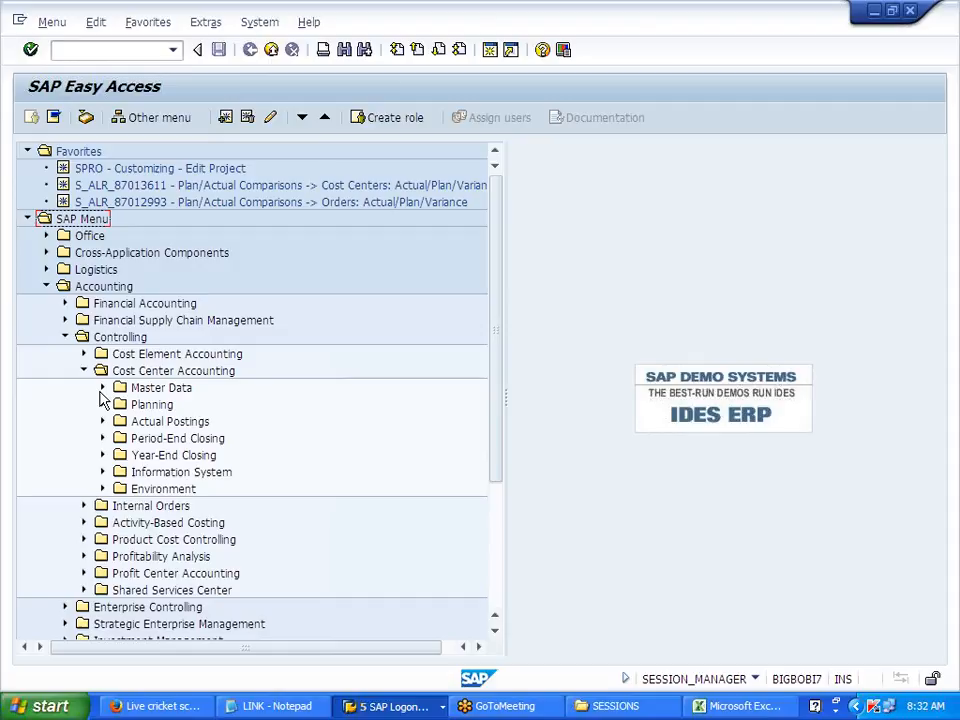
left_click(102, 471)
scroll(93, 493, "down", 1)
left_click(121, 438)
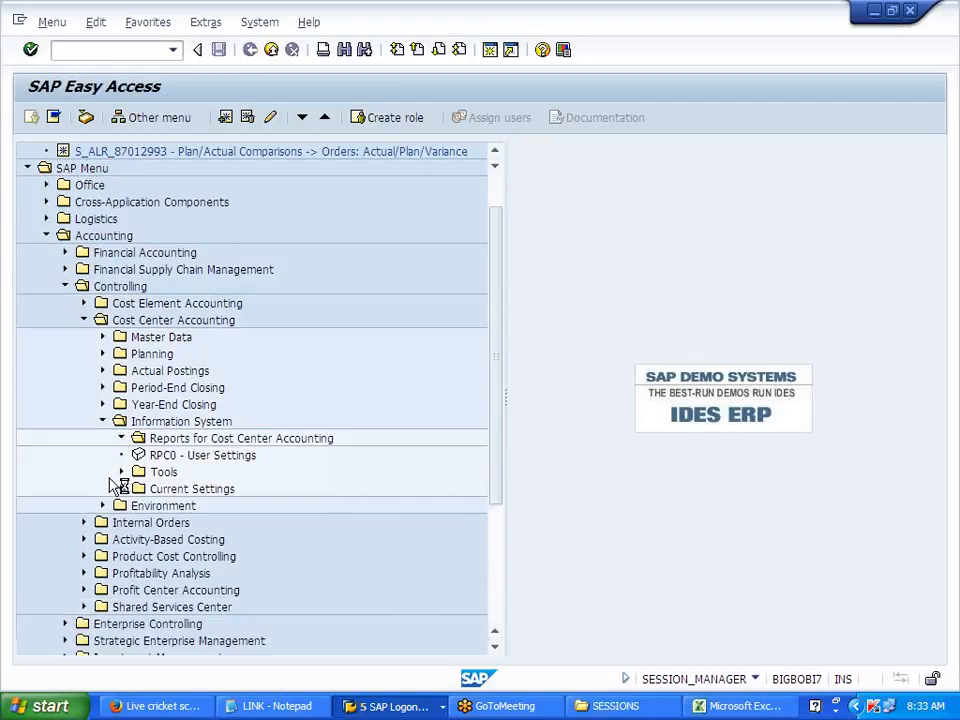
left_click(140, 456)
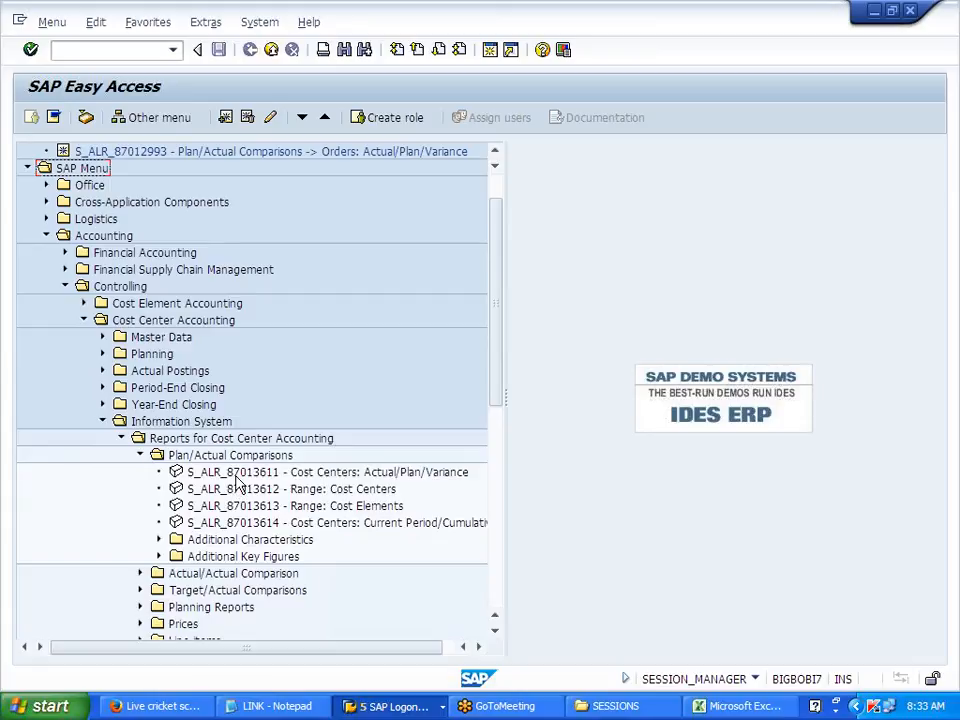
left_click(278, 472)
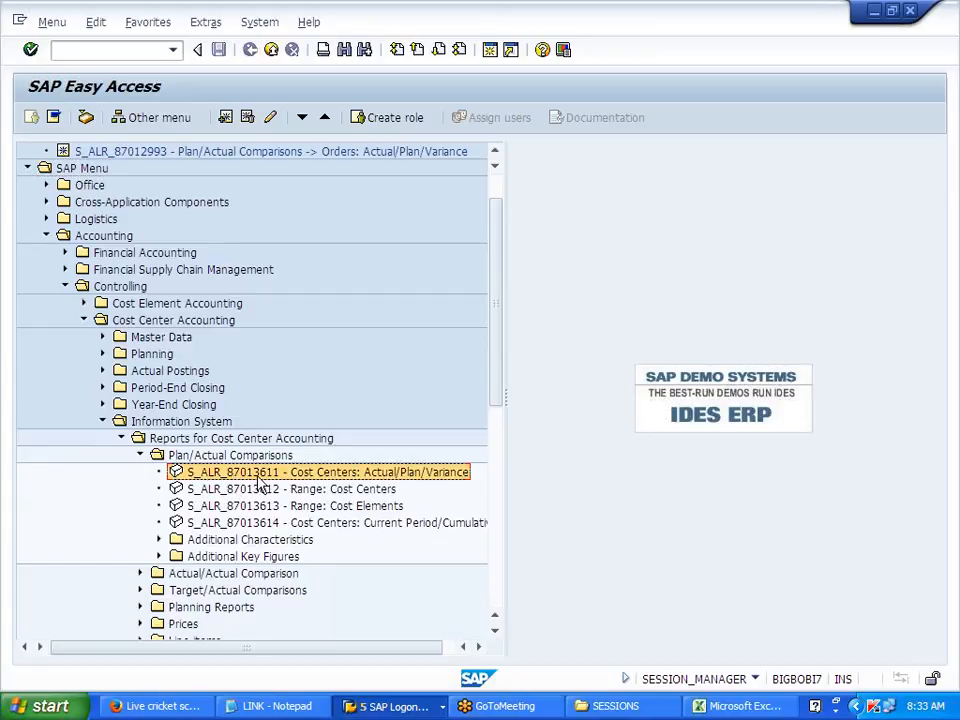
scroll(269, 476, "up", 1)
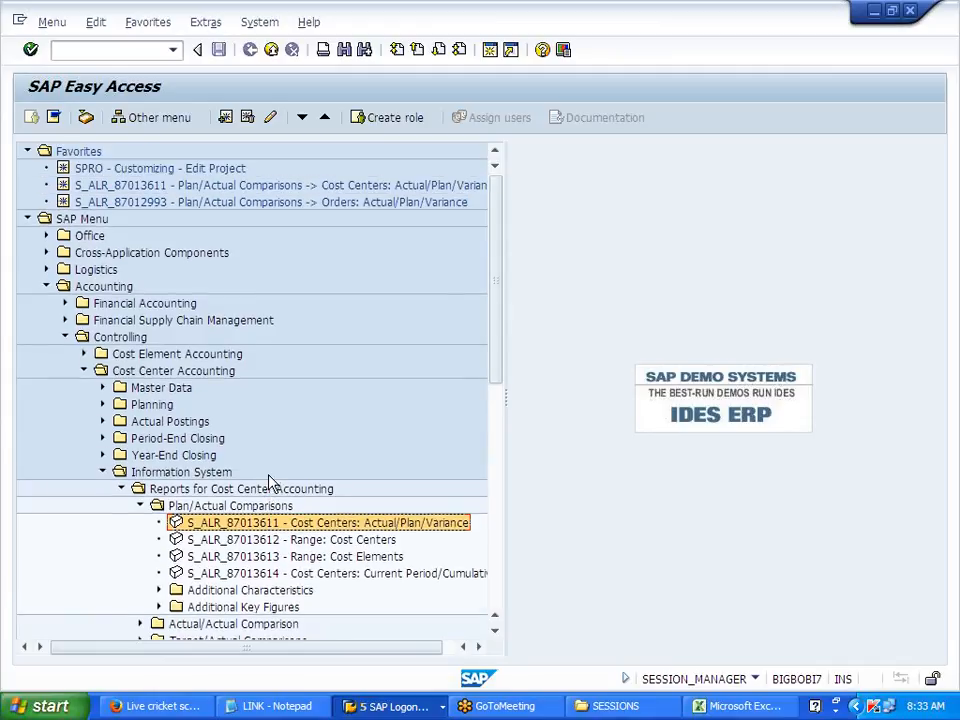
Open report S_ALR_87013611 from the favorites and set its To Period to 1
left_click(256, 187)
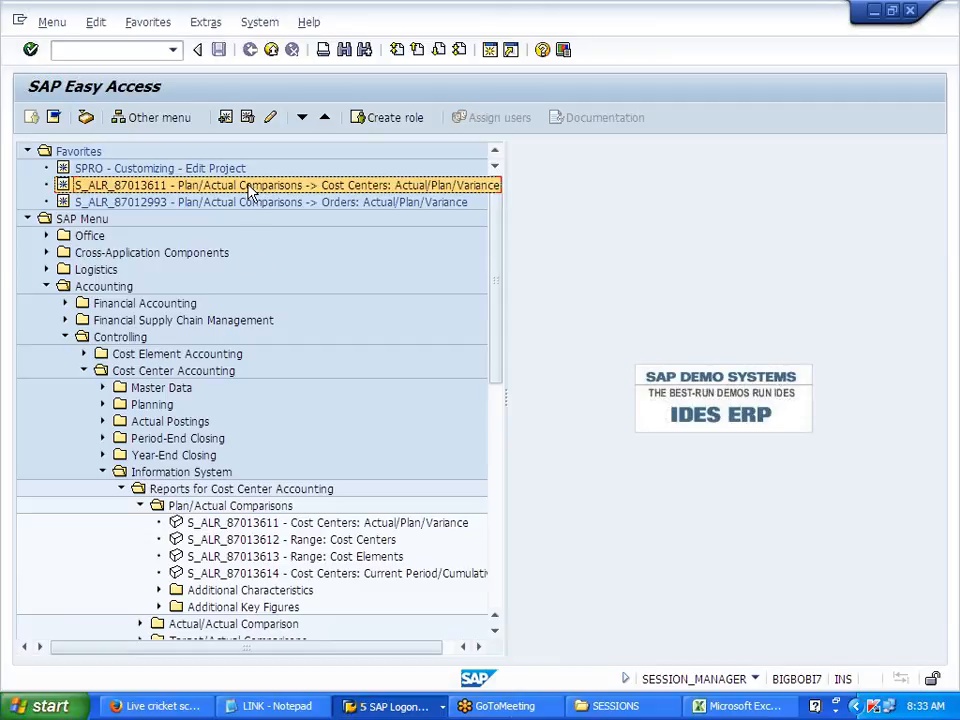
double_click(258, 187)
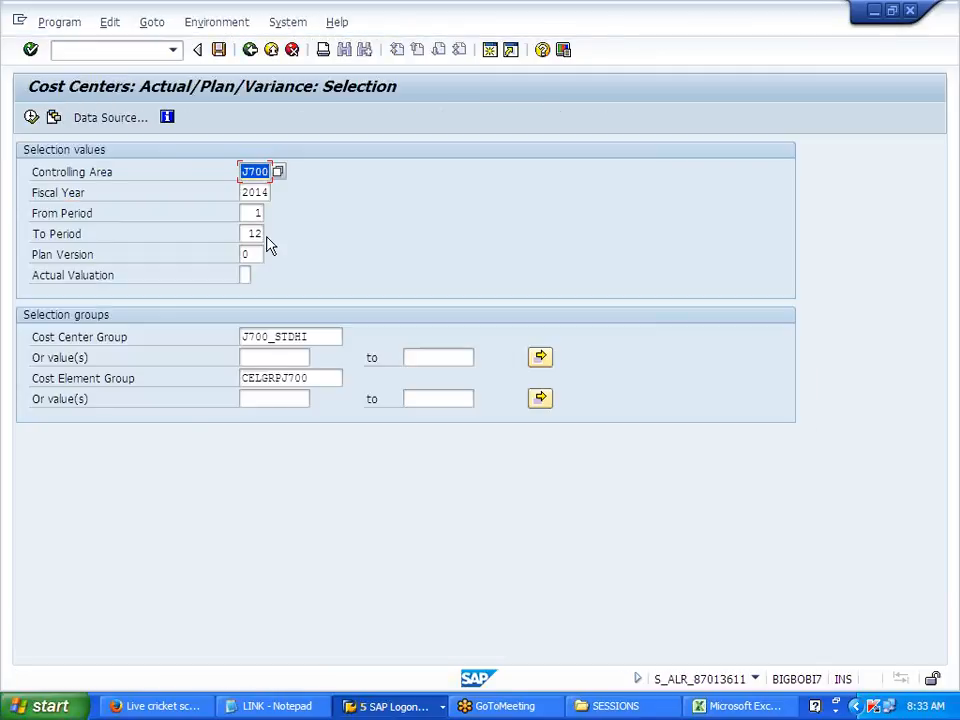
left_click(252, 233)
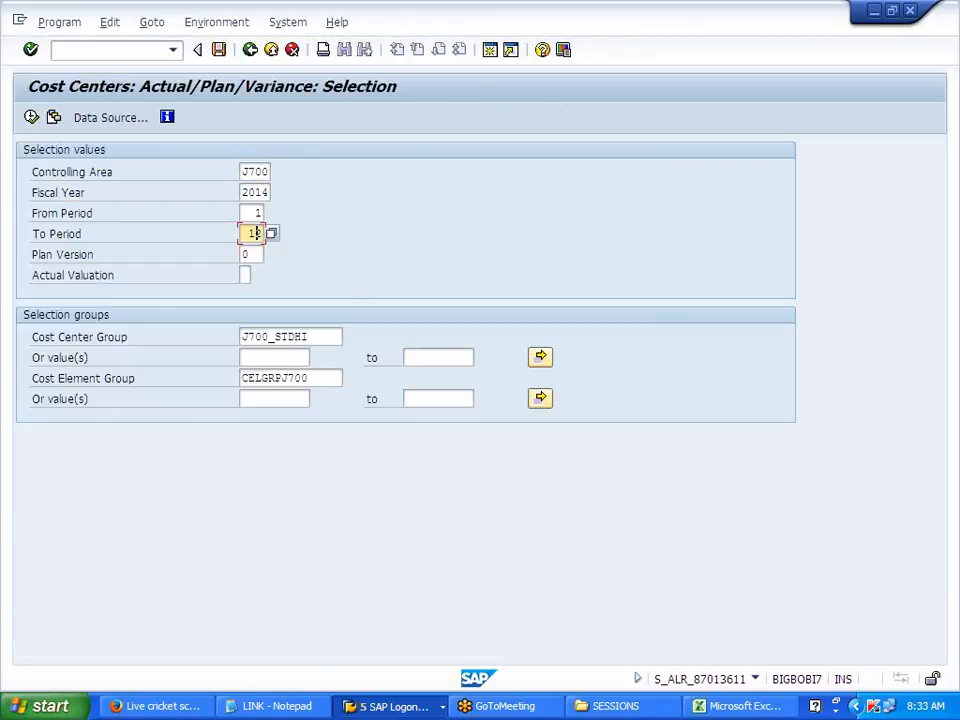
key("Delete")
Clear the cost center group and the cost element group from the report selection
left_click(312, 337)
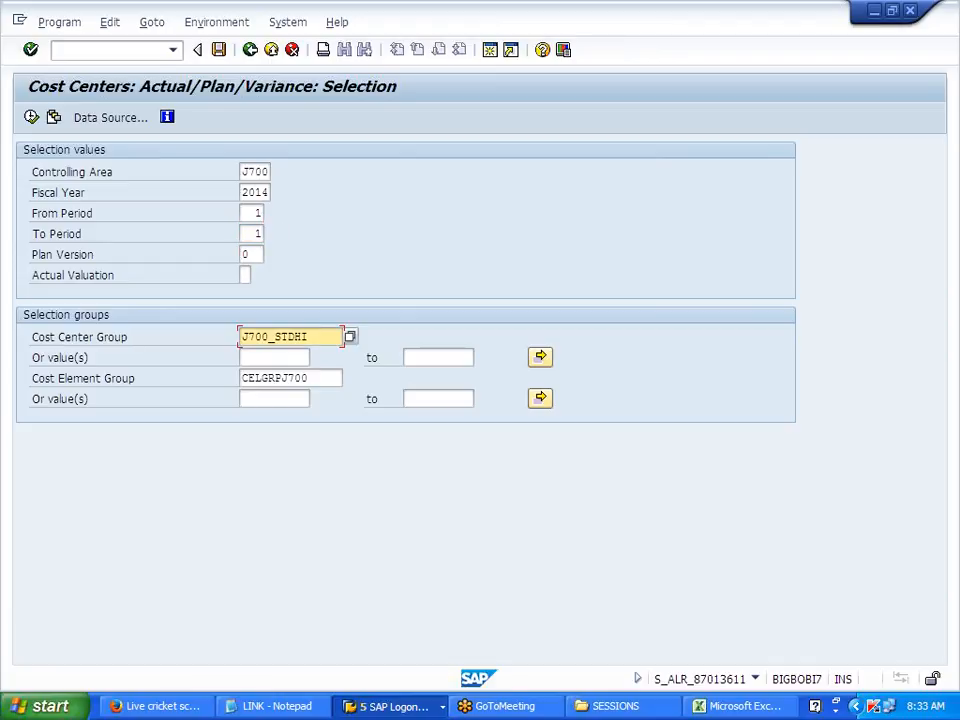
key("BackSpace")
key("BackSpace")
key("BackSpace")
key("BackSpace")
key("BackSpace")
key("BackSpace")
key("BackSpace")
key("BackSpace")
key("BackSpace")
key("BackSpace")
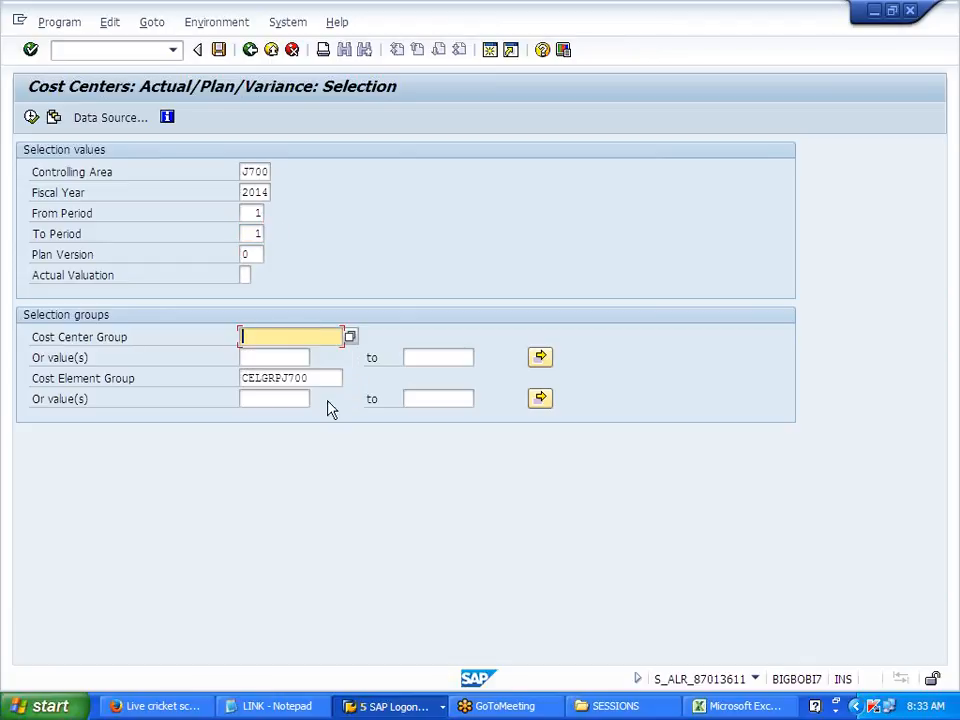
left_click(300, 378)
key("BackSpace")
key("BackSpace")
key("BackSpace")
key("BackSpace")
key("BackSpace")
key("BackSpace")
key("BackSpace")
key("BackSpace")
key("BackSpace")
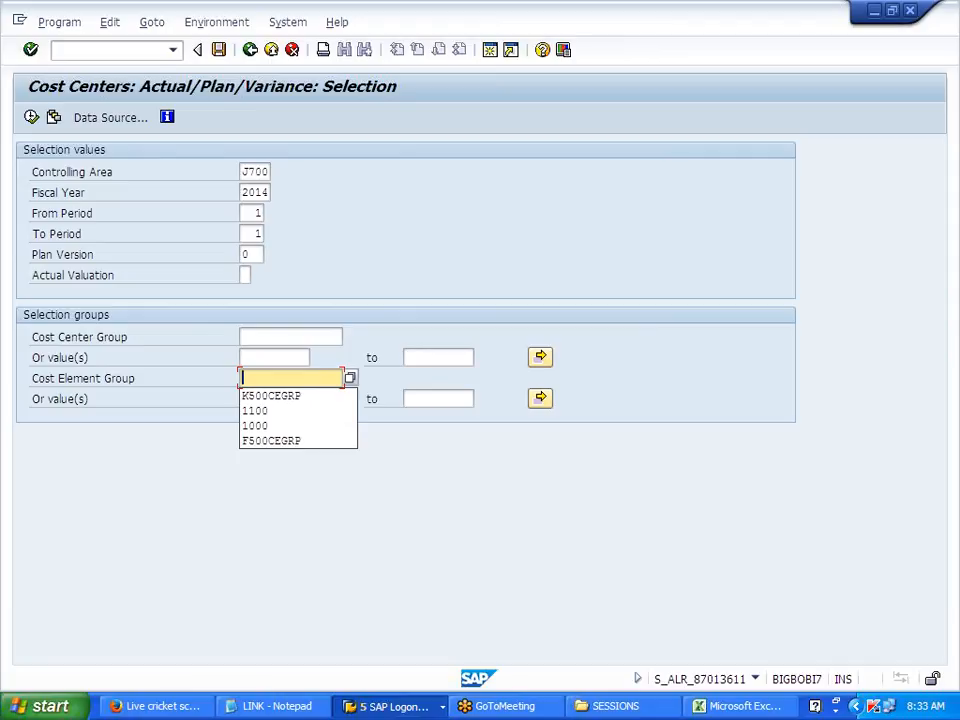
Run the actual/plan/variance report for the single cost center PRD DEPT1 and exit the report output
left_click(290, 337)
left_click(274, 357)
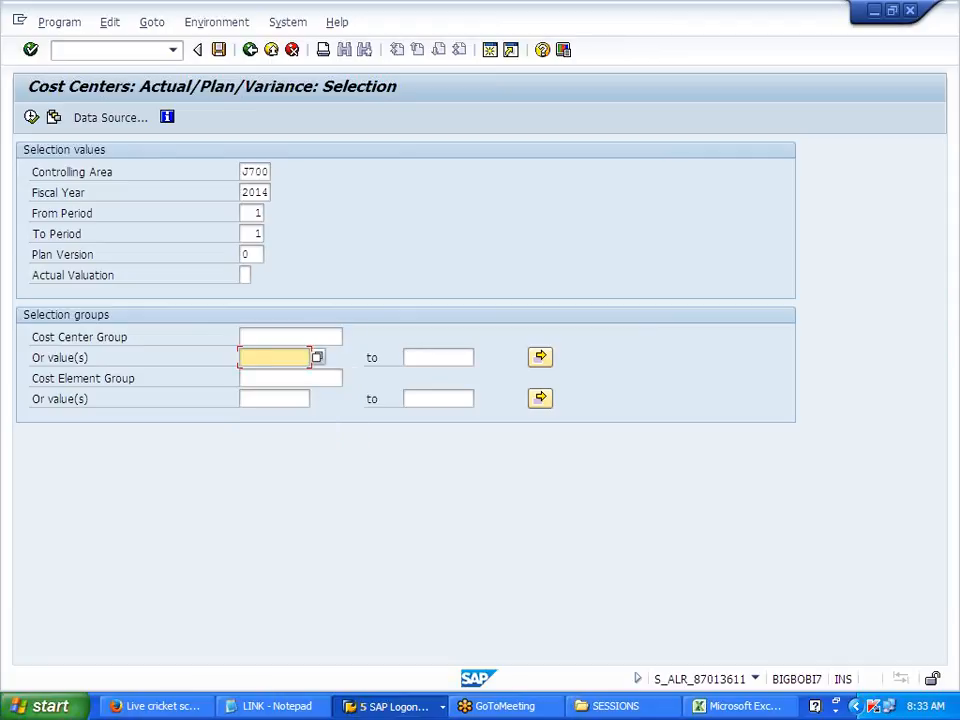
type("P")
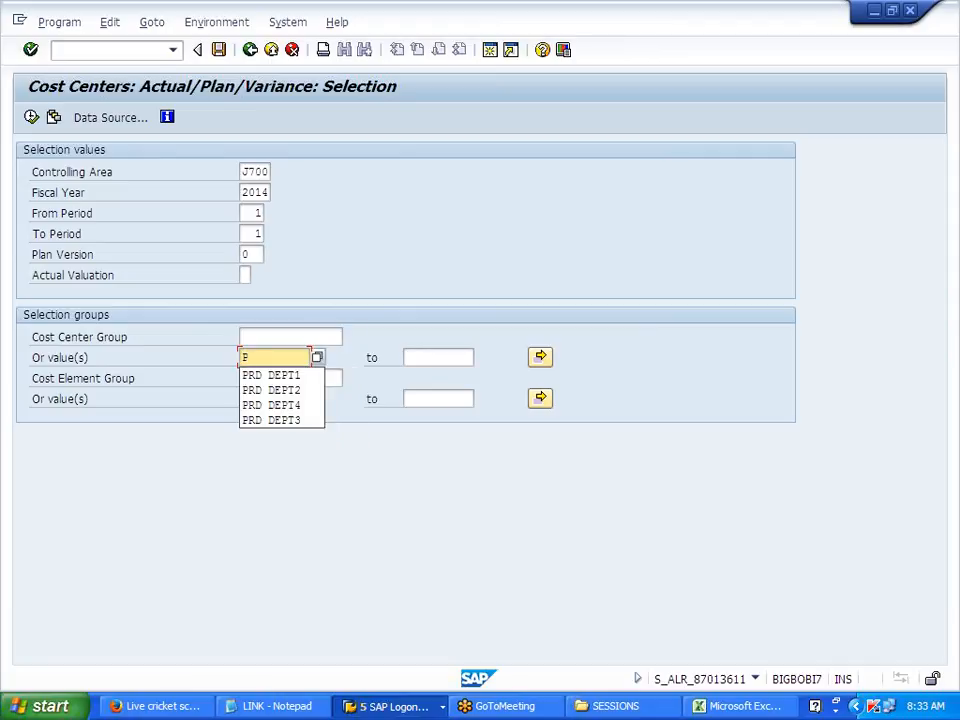
left_click(316, 358)
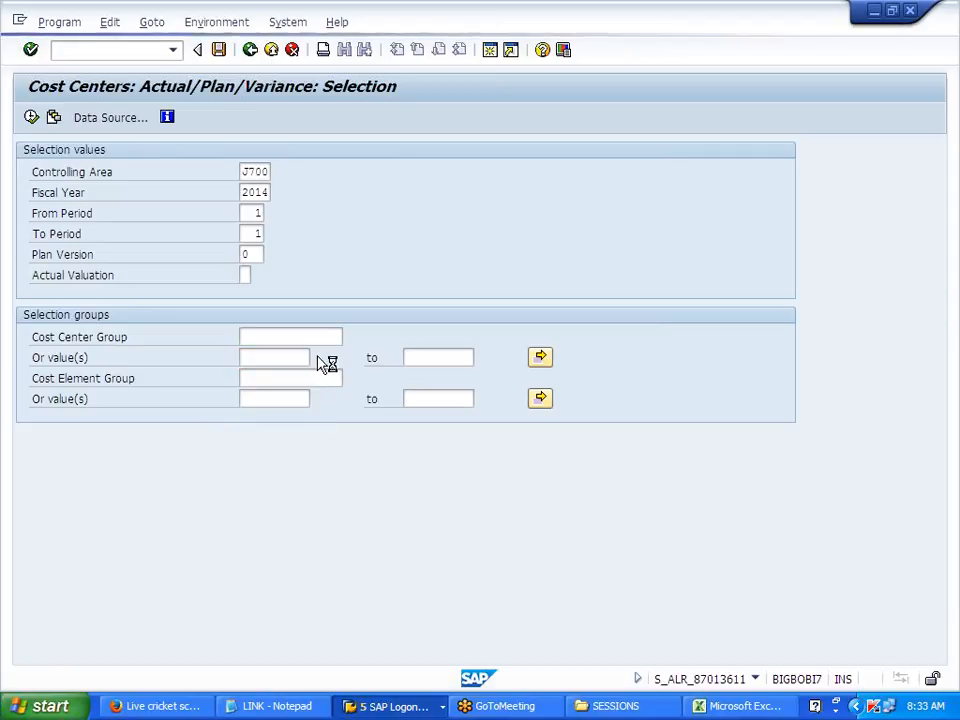
key("Return")
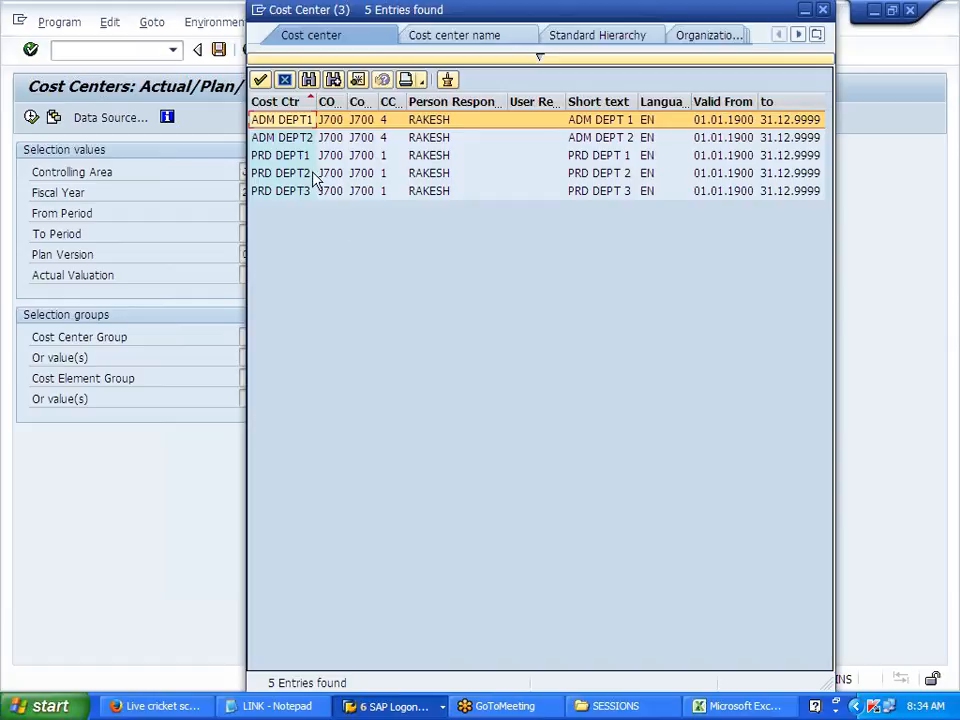
double_click(303, 157)
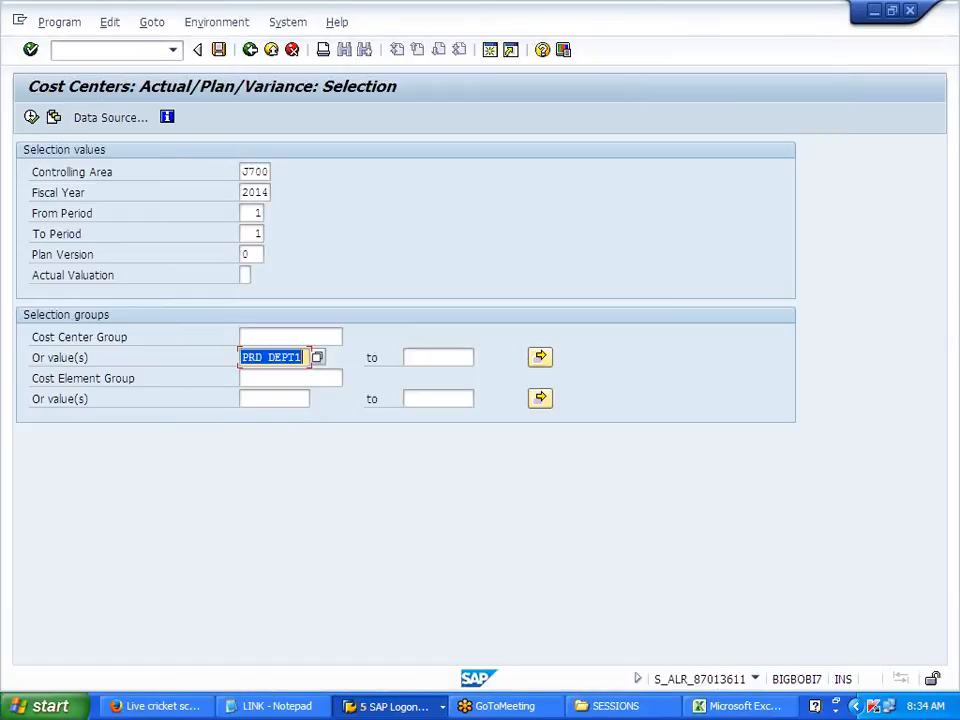
left_click(32, 117)
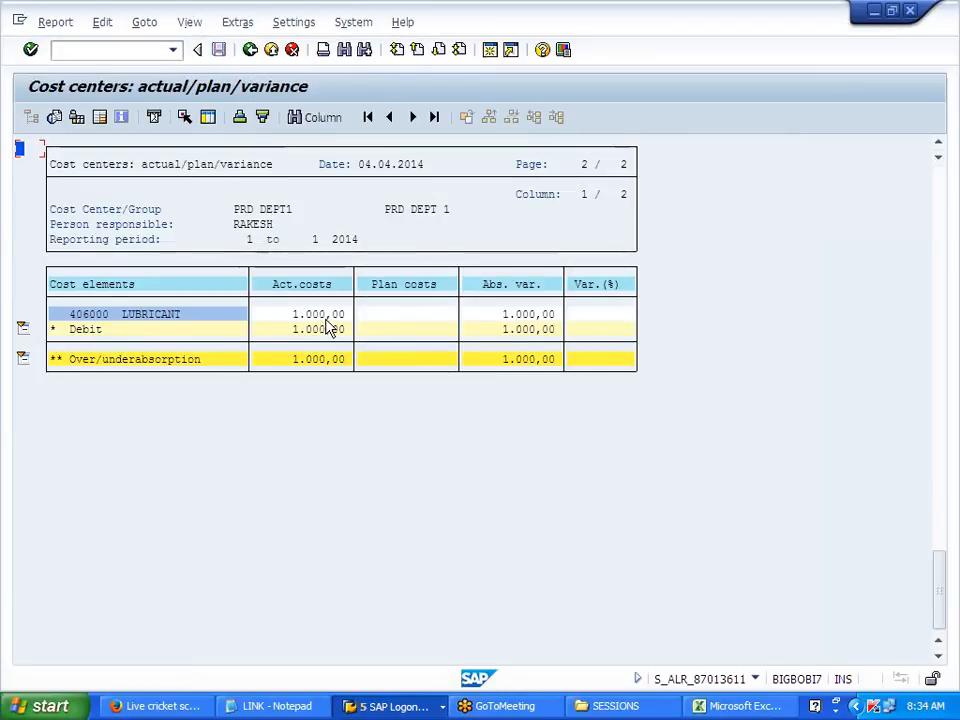
left_click(250, 50)
left_click(133, 249)
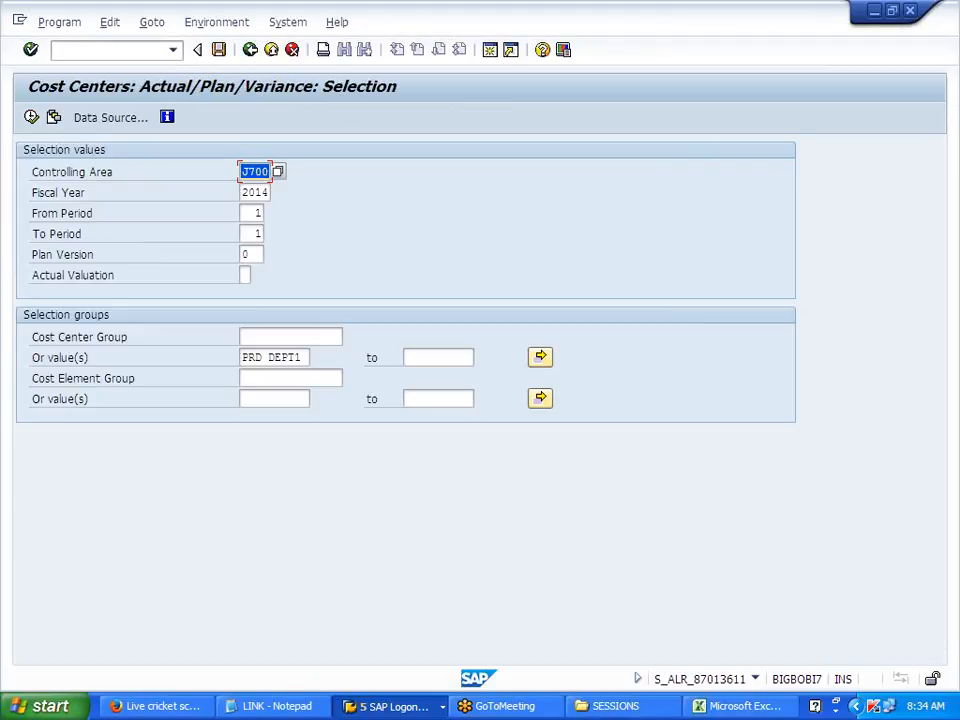
Change the cost center value to PRD DEPT2, run the report, and exit its output
left_click(303, 357)
key("BackSpace")
type("2")
left_click(32, 117)
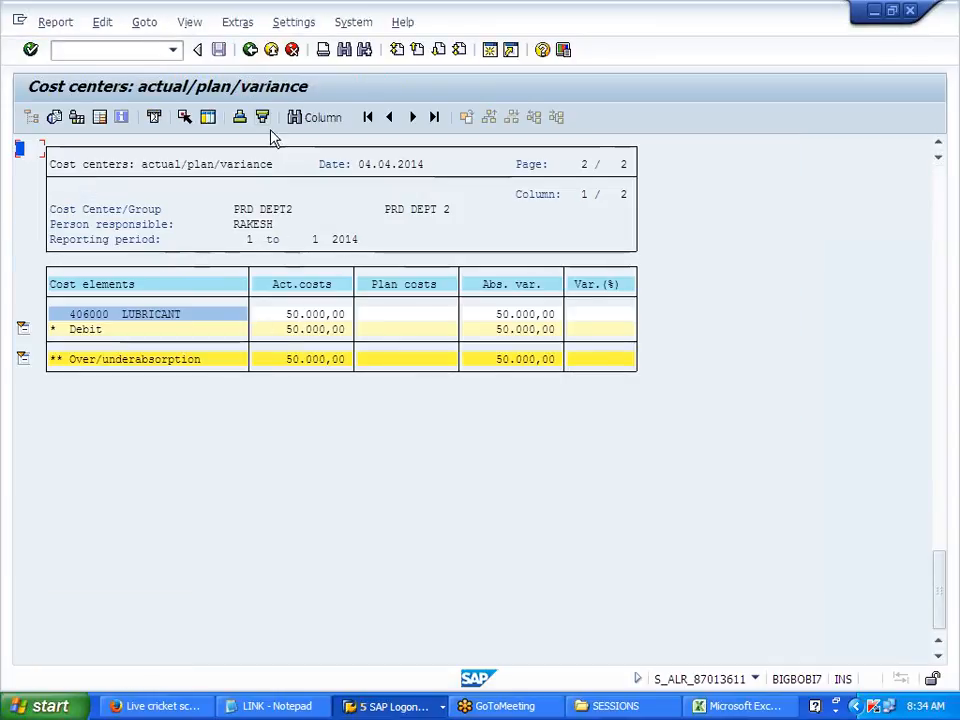
left_click(251, 50)
left_click(125, 240)
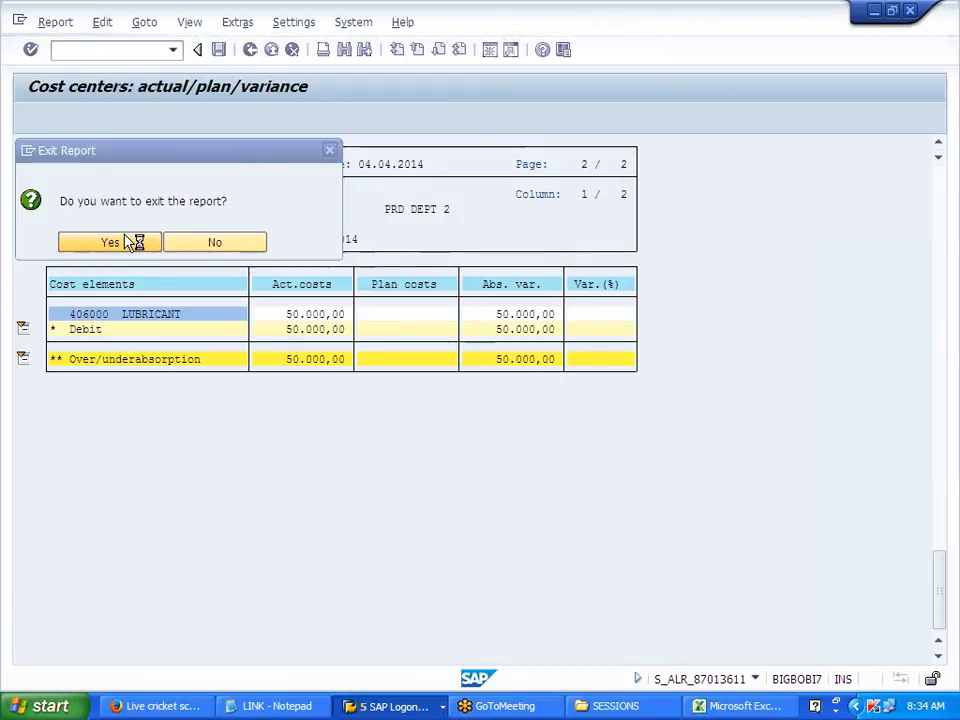
Replace the single cost center value with cost center group 1000 and run the report
left_click(302, 357)
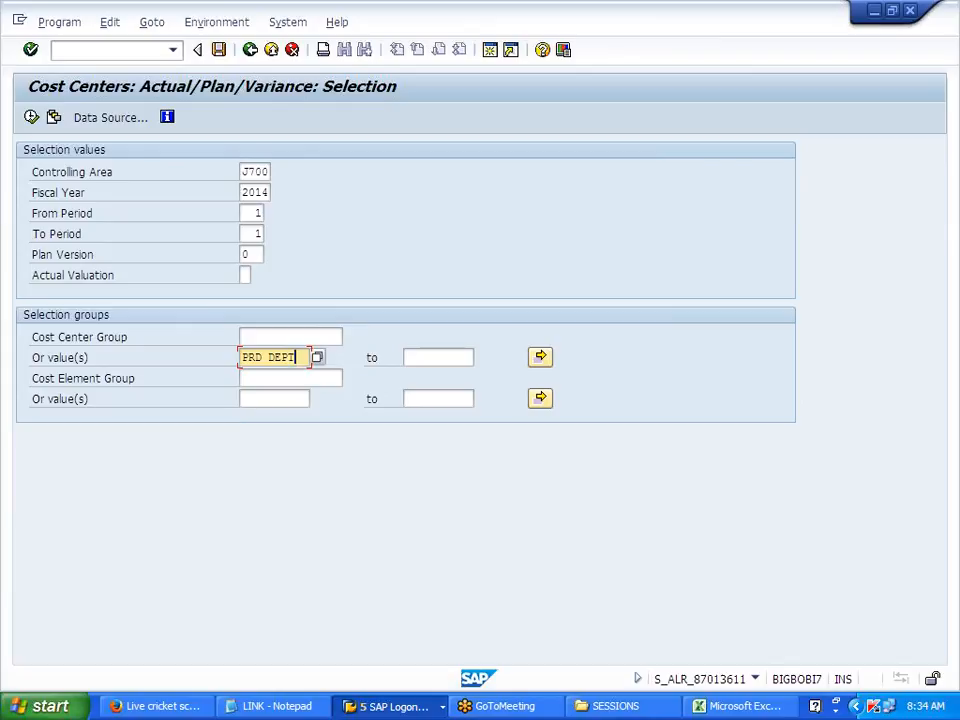
key("BackSpace")
key("BackSpace")
key("BackSpace")
key("BackSpace")
key("BackSpace")
key("BackSpace")
key("BackSpace")
key("BackSpace")
left_click(292, 339)
left_click(350, 338)
key("Return")
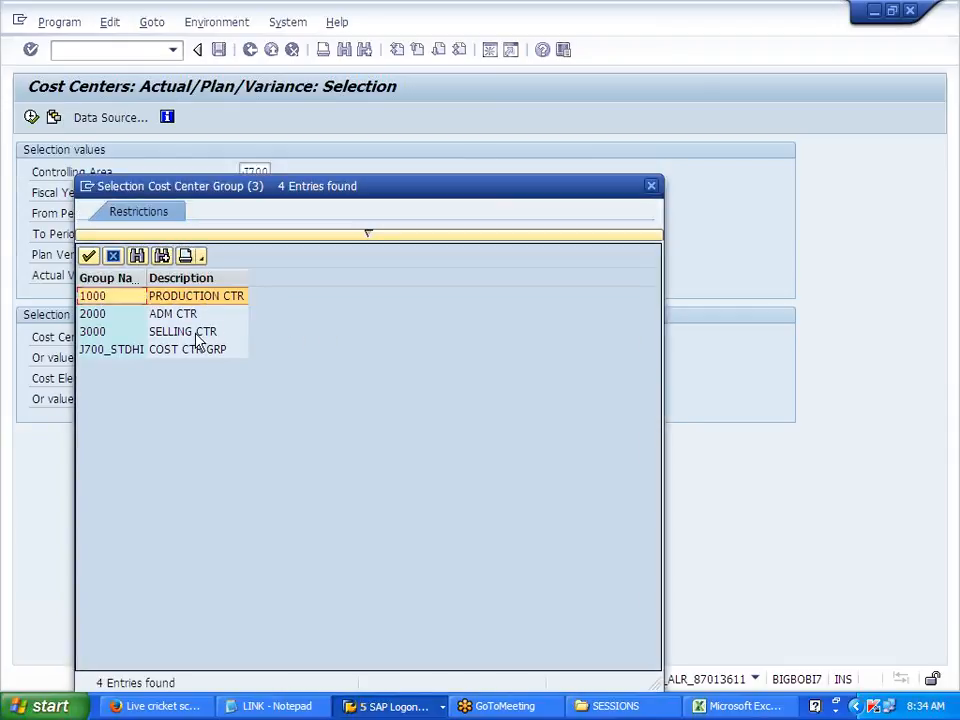
double_click(182, 297)
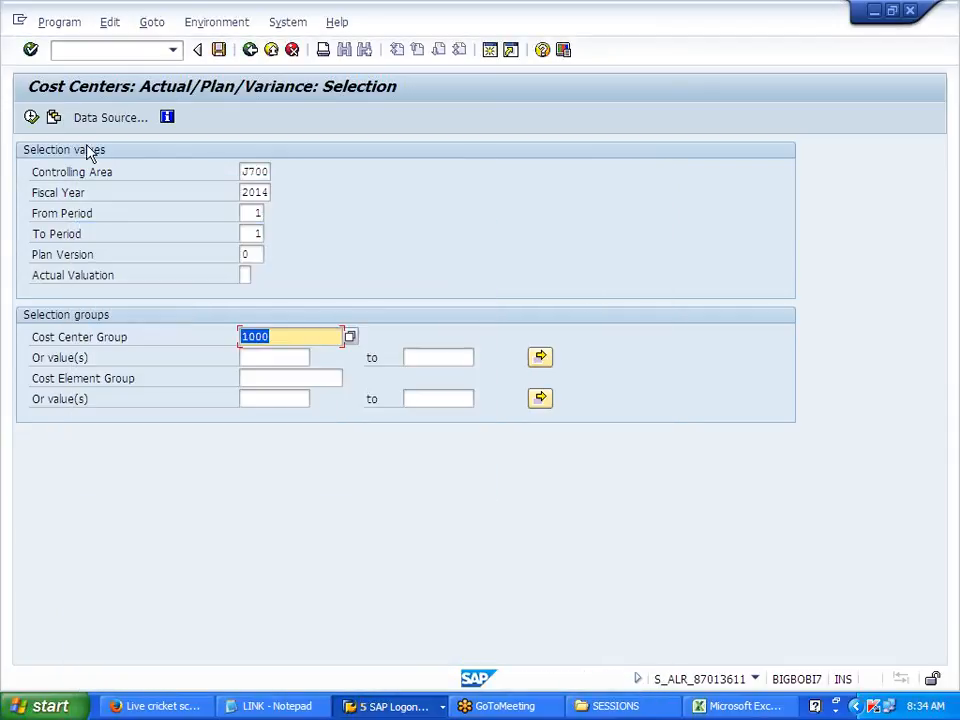
left_click(31, 117)
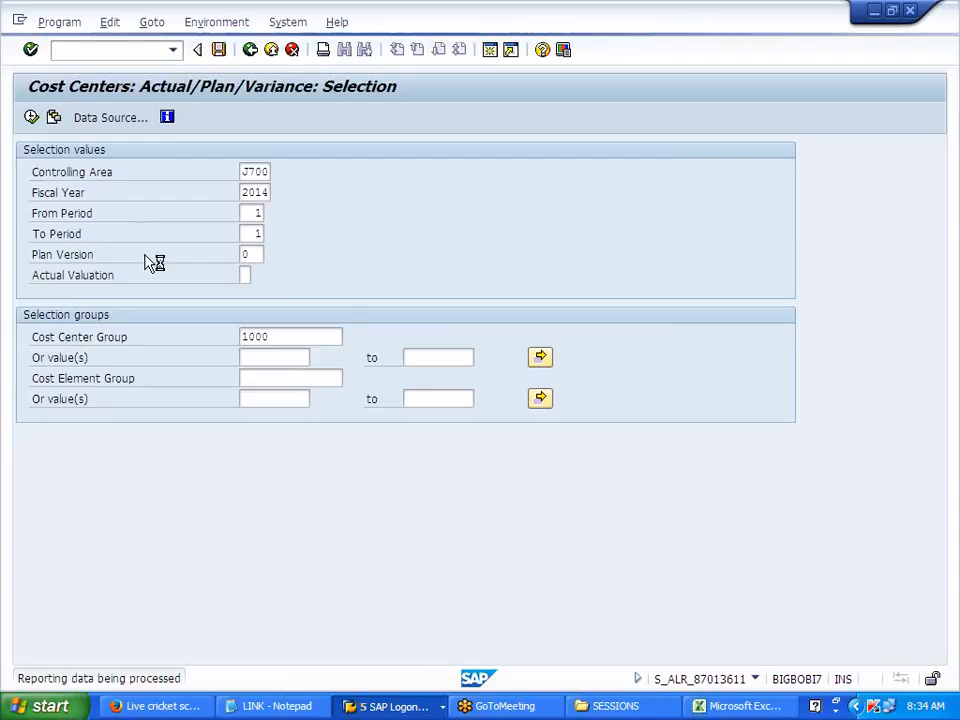
Examine the actual costs of group 1000 PRODUCTION CTR and its cost center PRD DEPT1, and exit the report output
left_click_drag(514, 315, 584, 344)
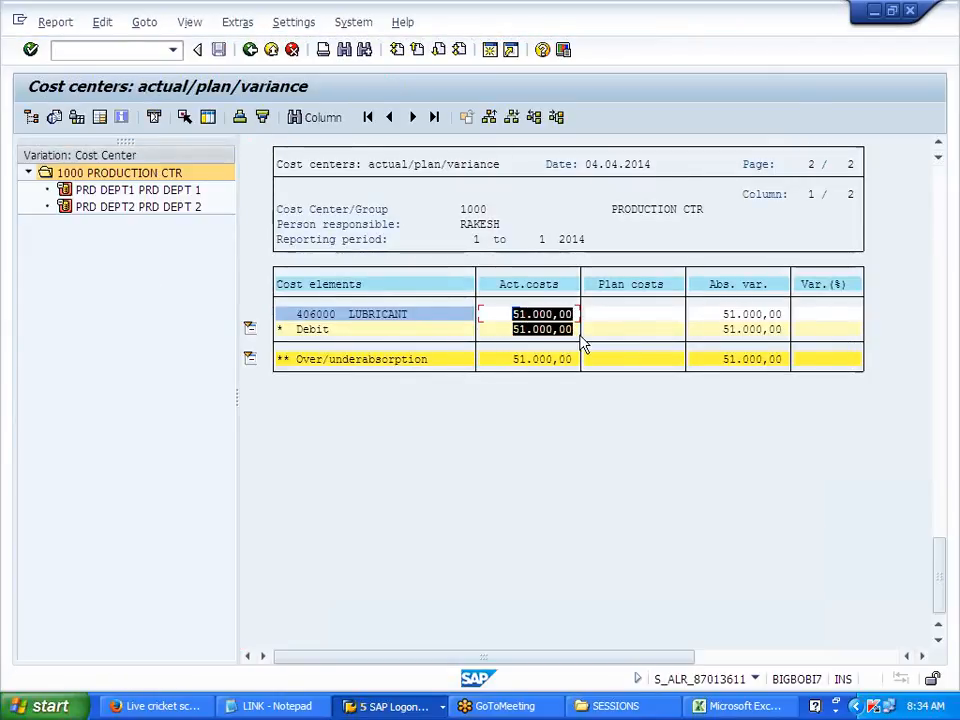
left_click(554, 392)
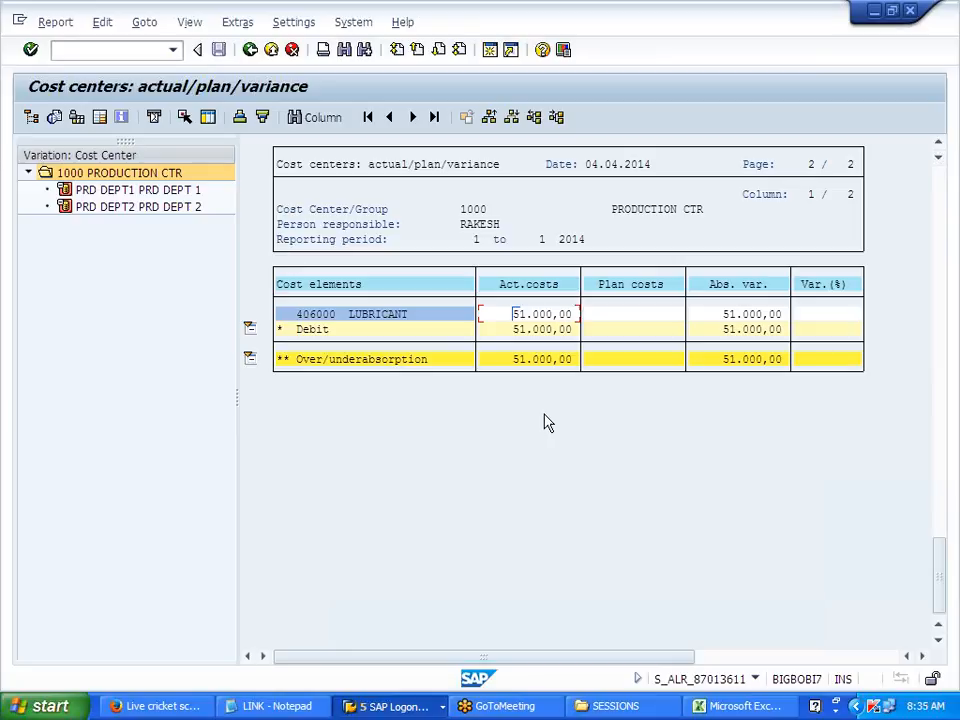
left_click(137, 190)
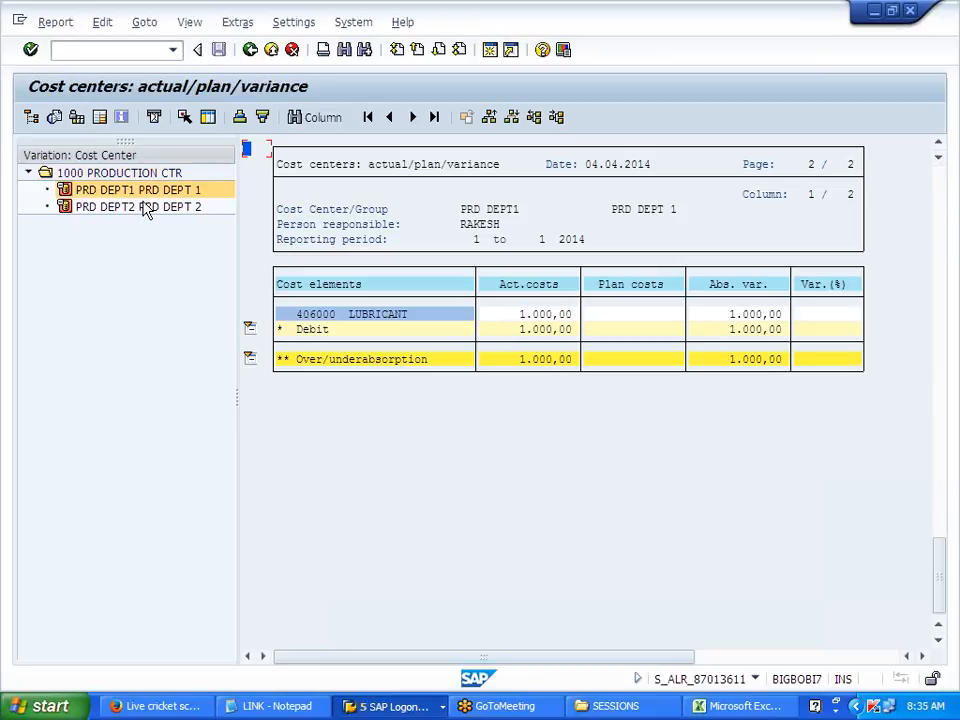
left_click(128, 173)
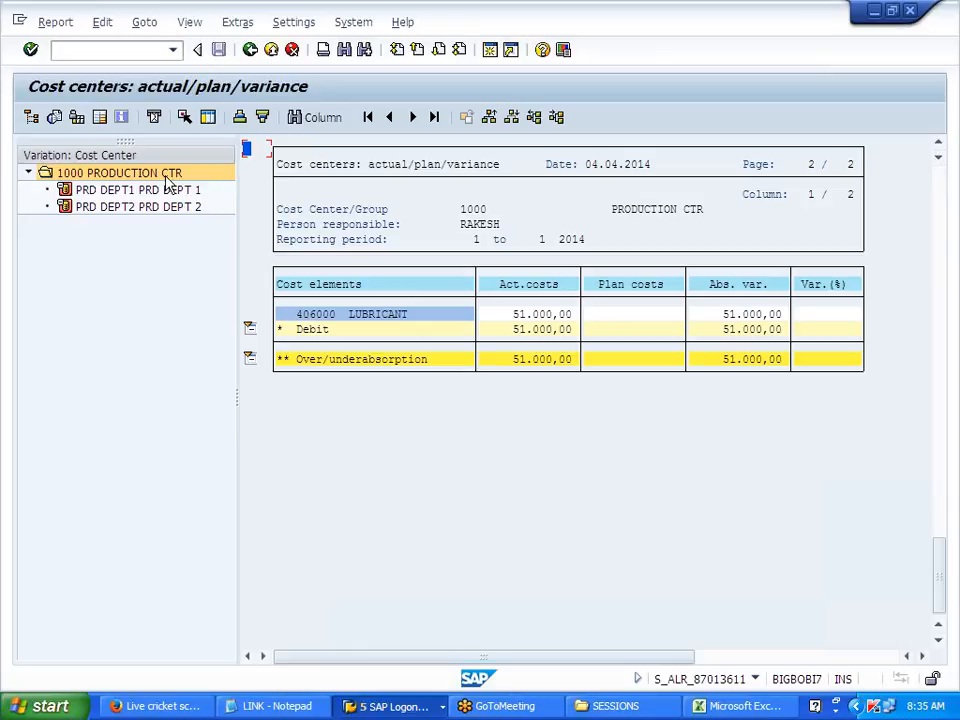
left_click(250, 50)
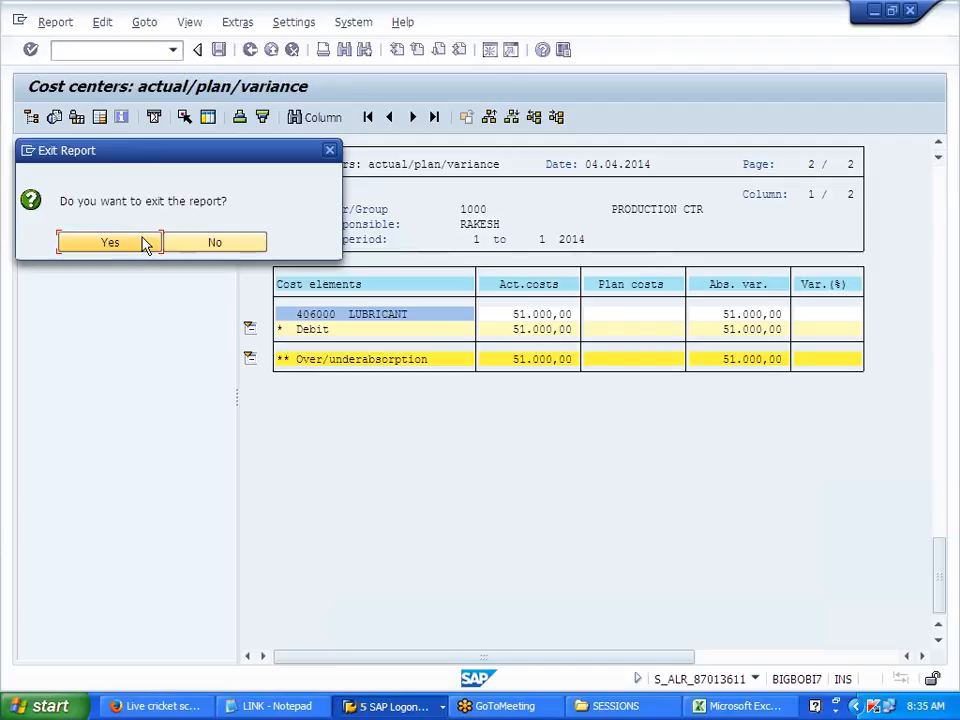
left_click(214, 244)
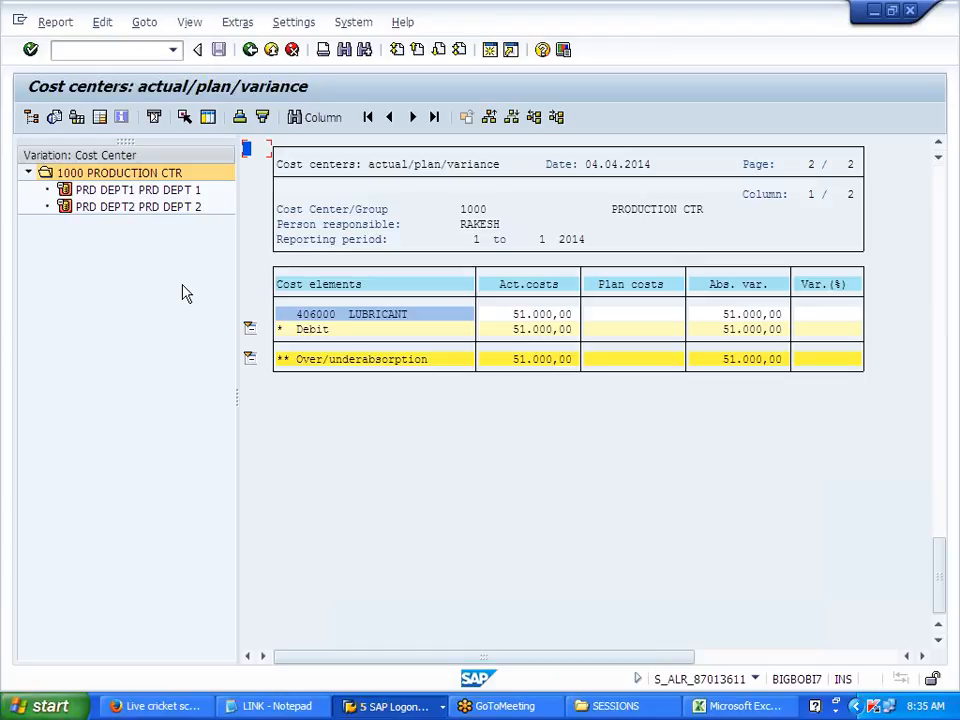
left_click(249, 54)
left_click(139, 246)
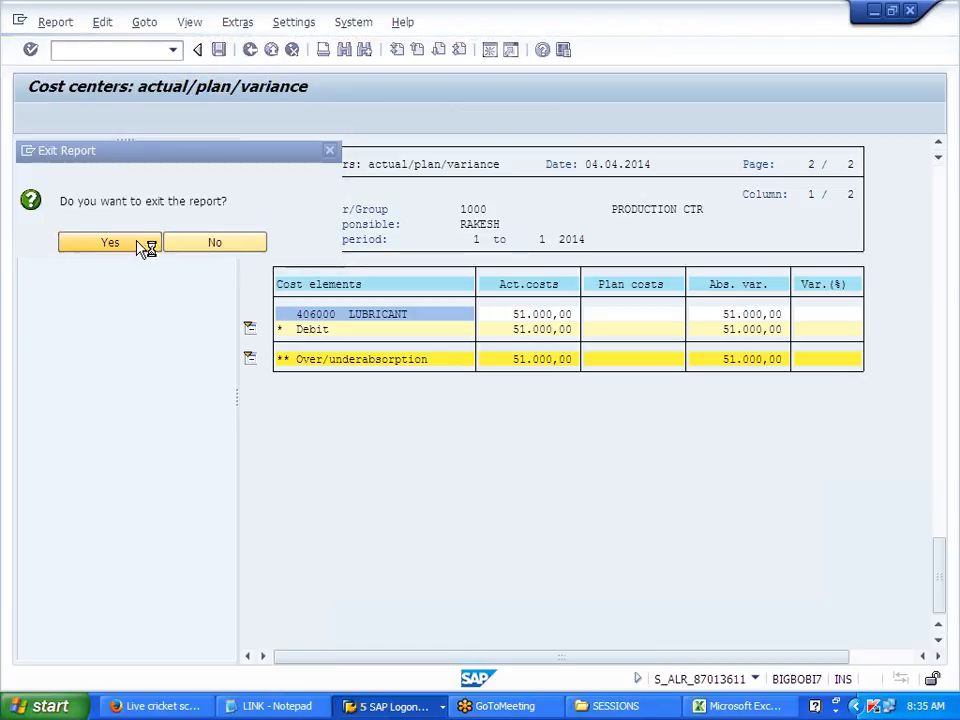
Run the report for cost element 406000 with the cost center group cleared, and exit its output
left_click_drag(32, 378, 154, 419)
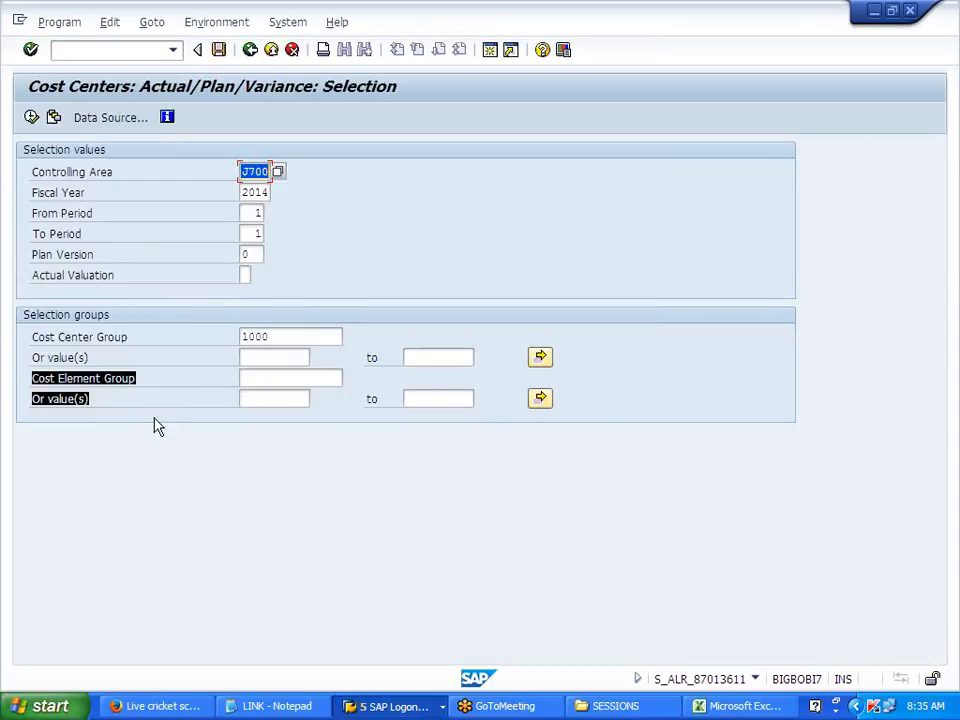
left_click(290, 337)
key("BackSpace")
key("BackSpace")
key("BackSpace")
key("BackSpace")
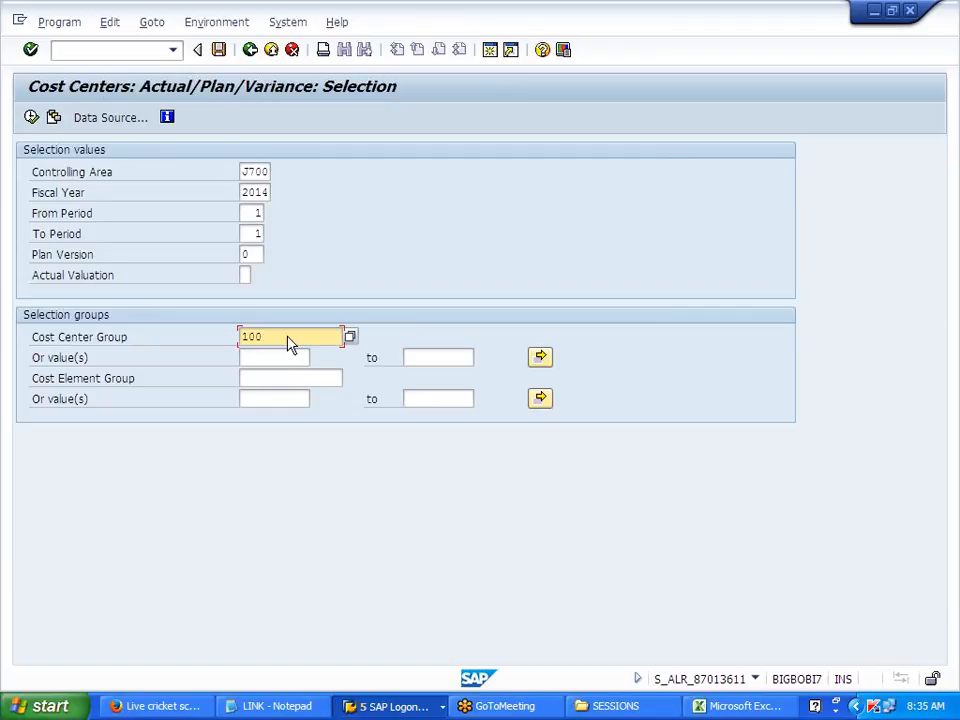
left_click(278, 399)
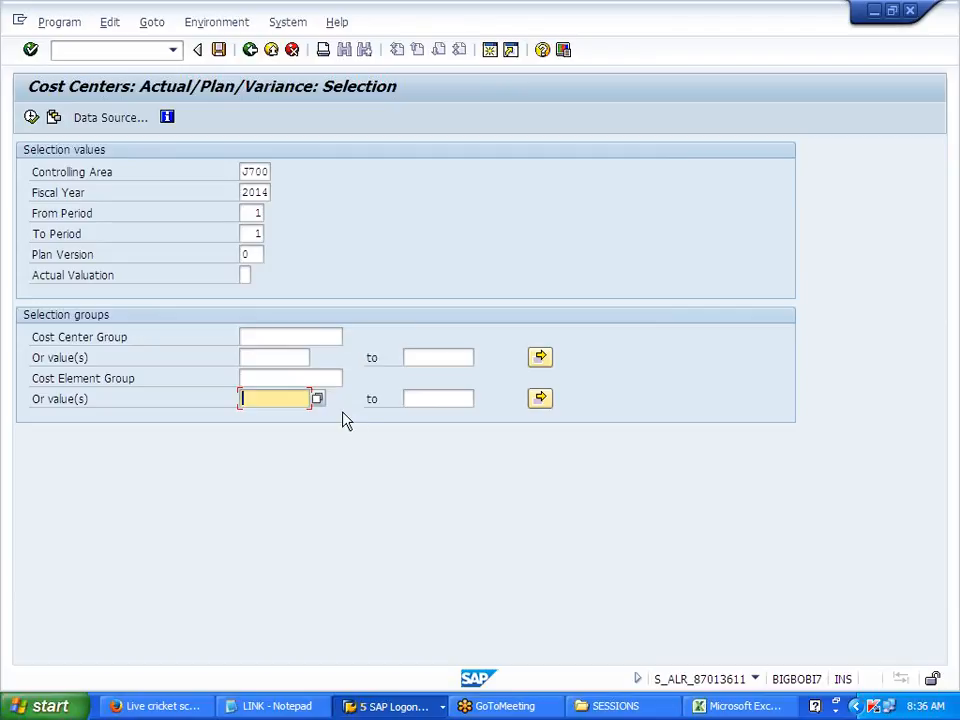
left_click(318, 401)
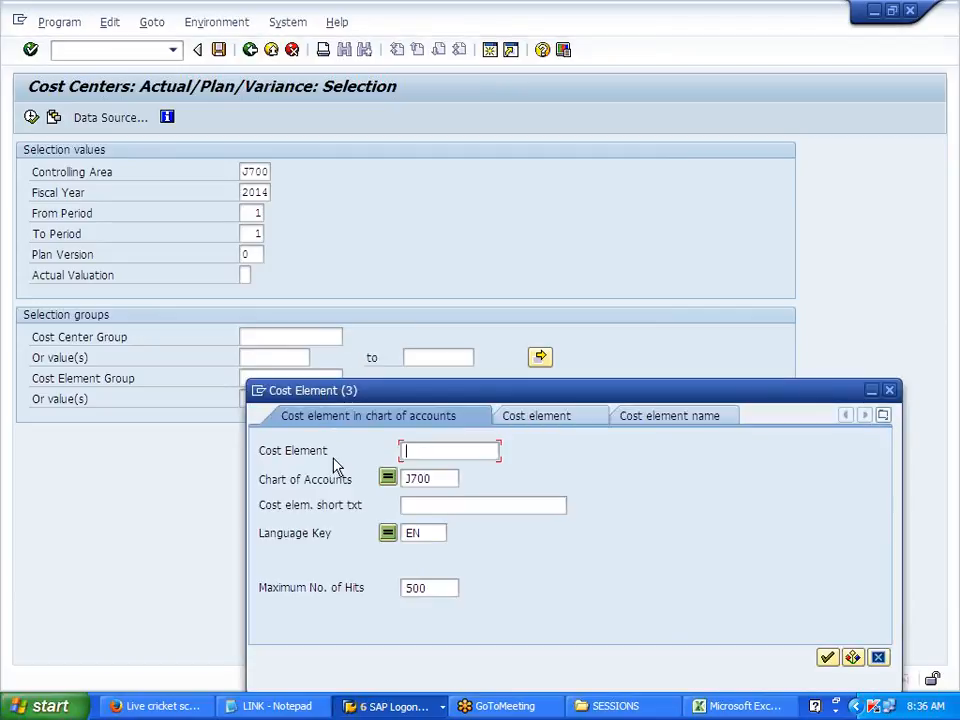
key("Return")
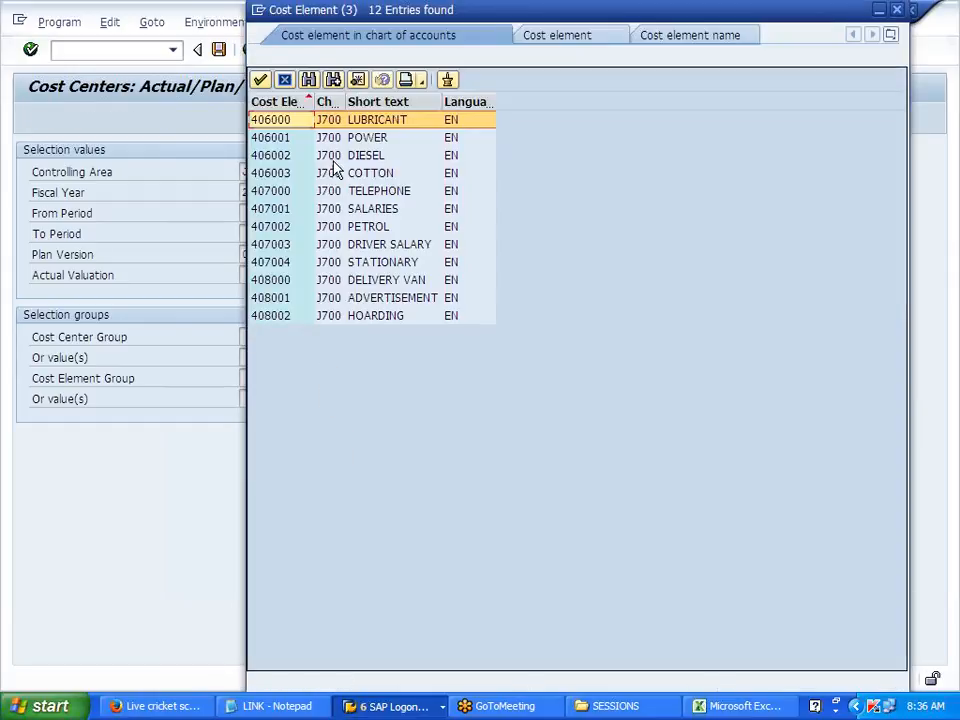
double_click(271, 122)
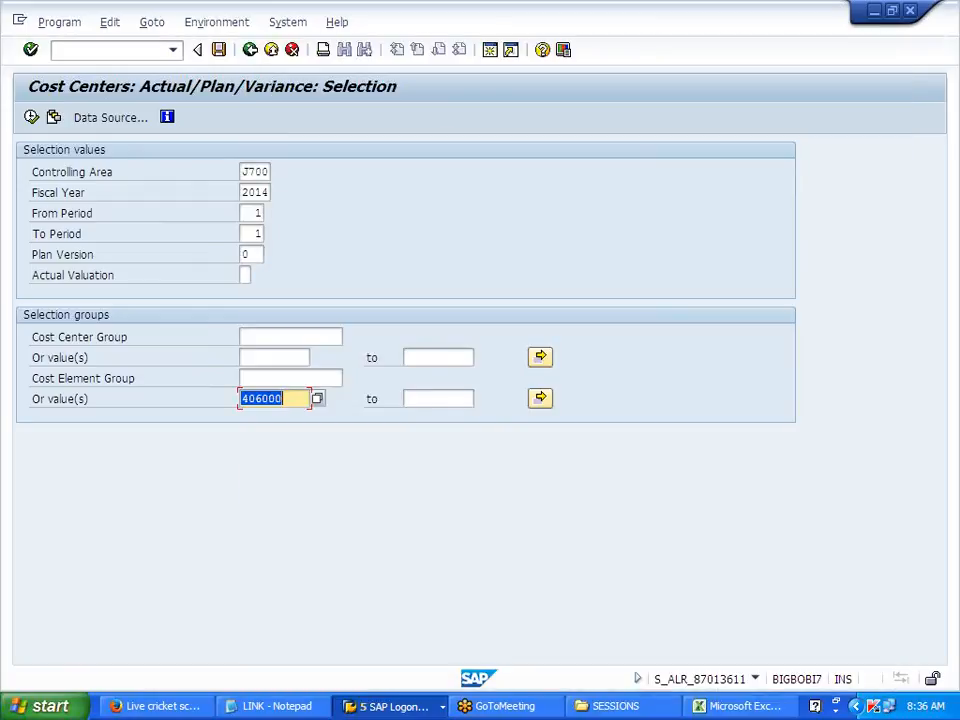
left_click(31, 117)
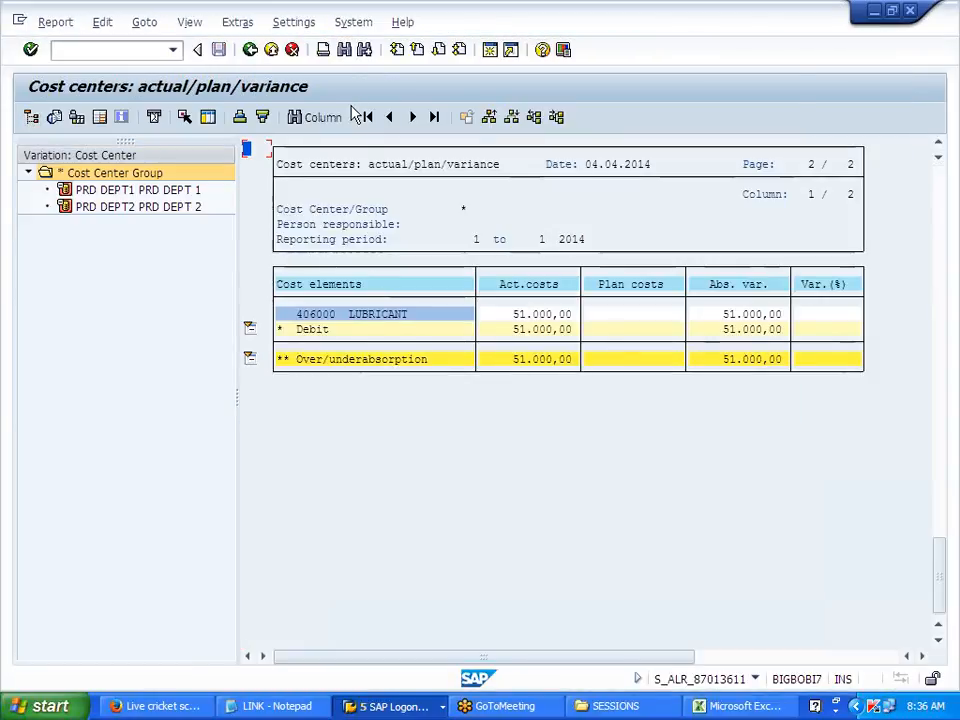
left_click(249, 52)
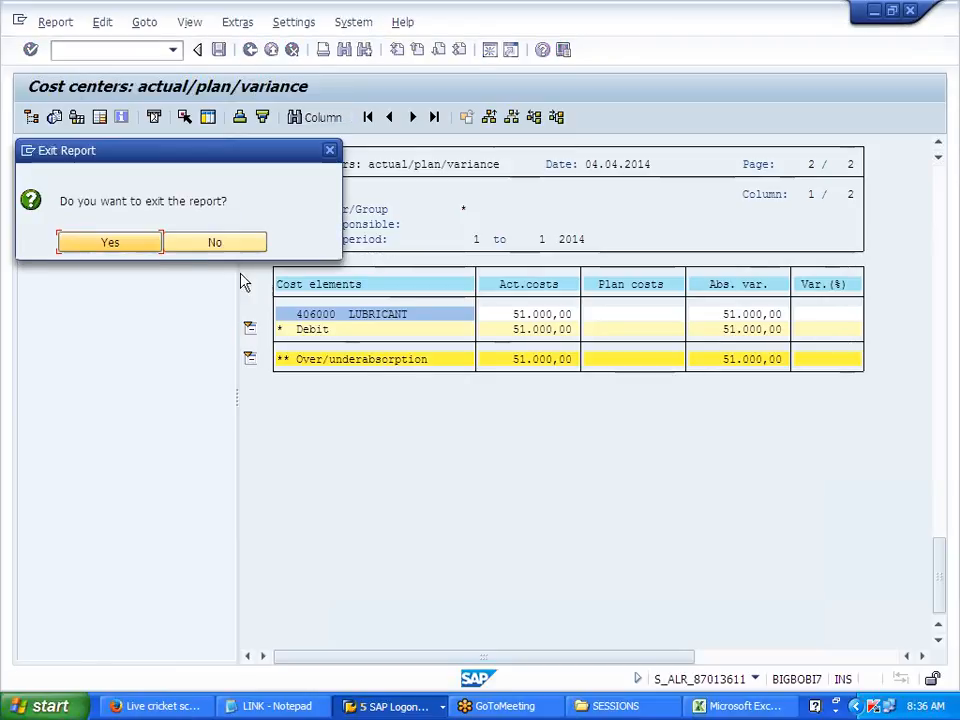
left_click(146, 250)
Clear the cost element value, look up the available cost element groups in chart of accounts J700, and leave the report without choosing one
left_click(283, 398)
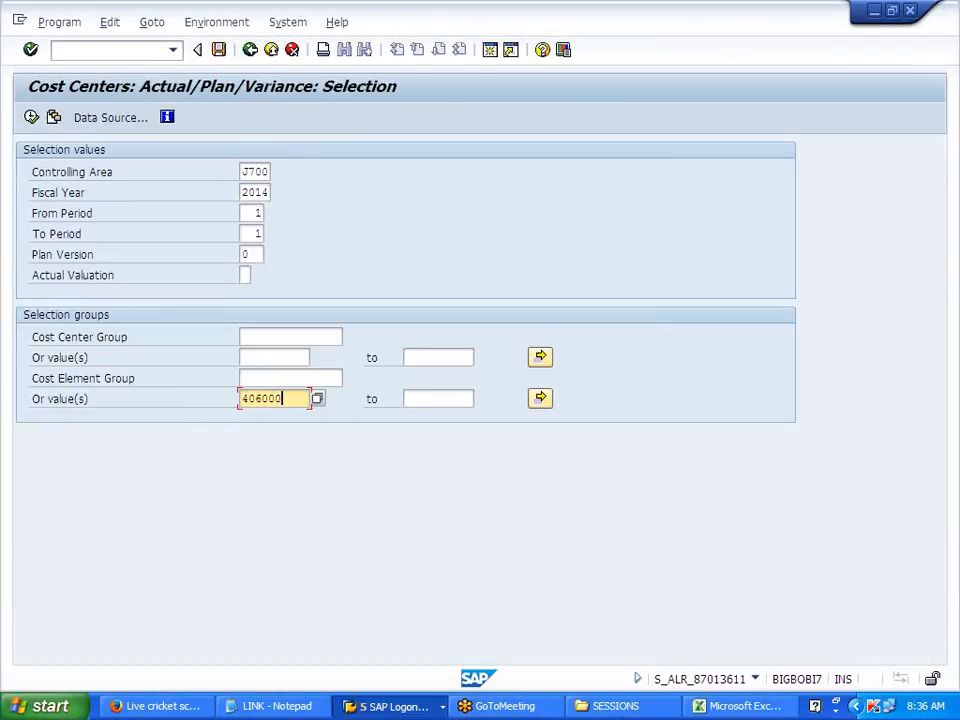
key("BackSpace")
key("BackSpace")
key("BackSpace")
key("BackSpace")
key("BackSpace")
key("BackSpace")
left_click(335, 378)
left_click(351, 380)
key("Return")
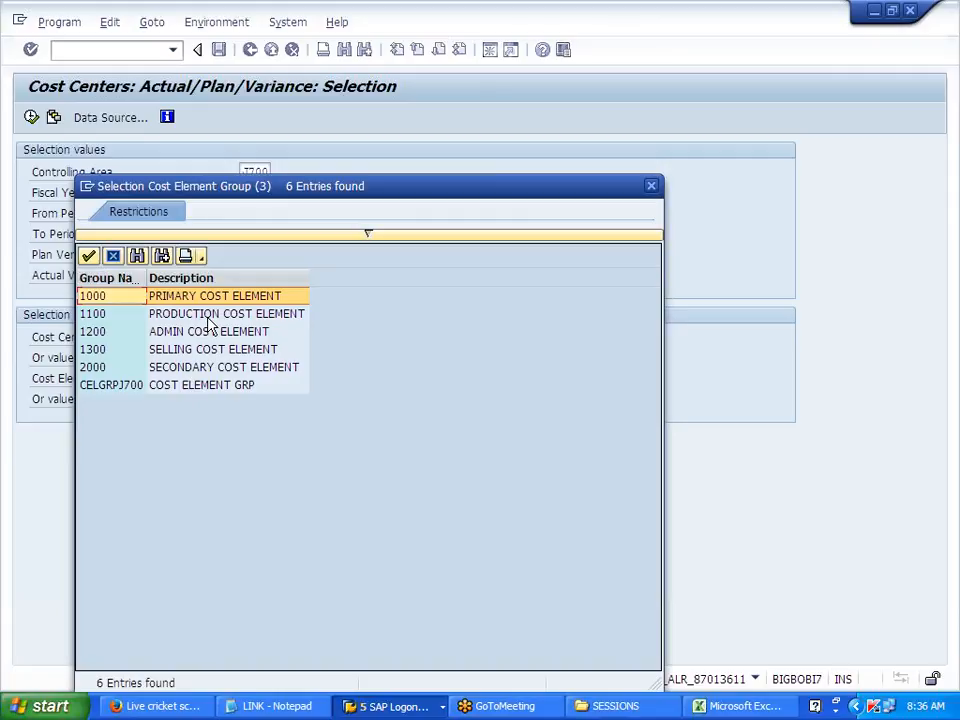
left_click(651, 185)
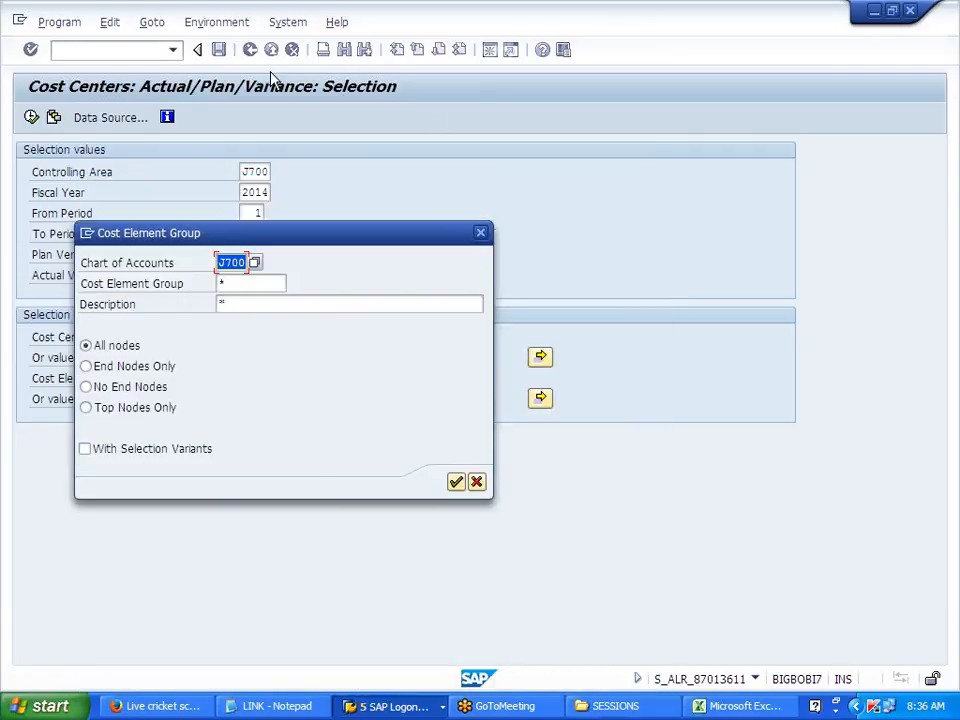
left_click(480, 232)
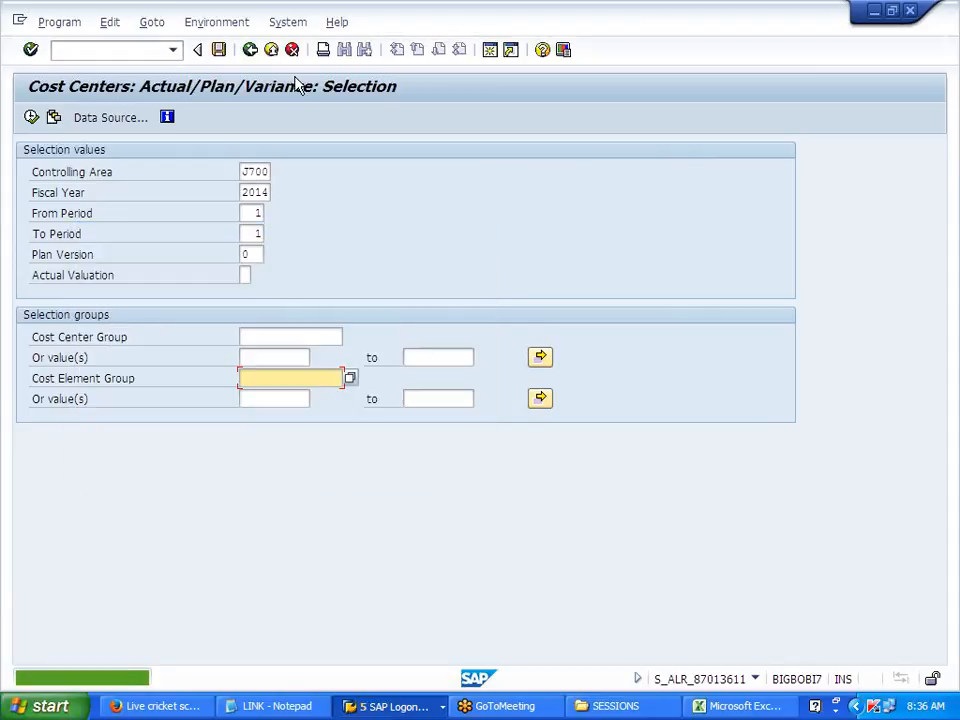
left_click(249, 49)
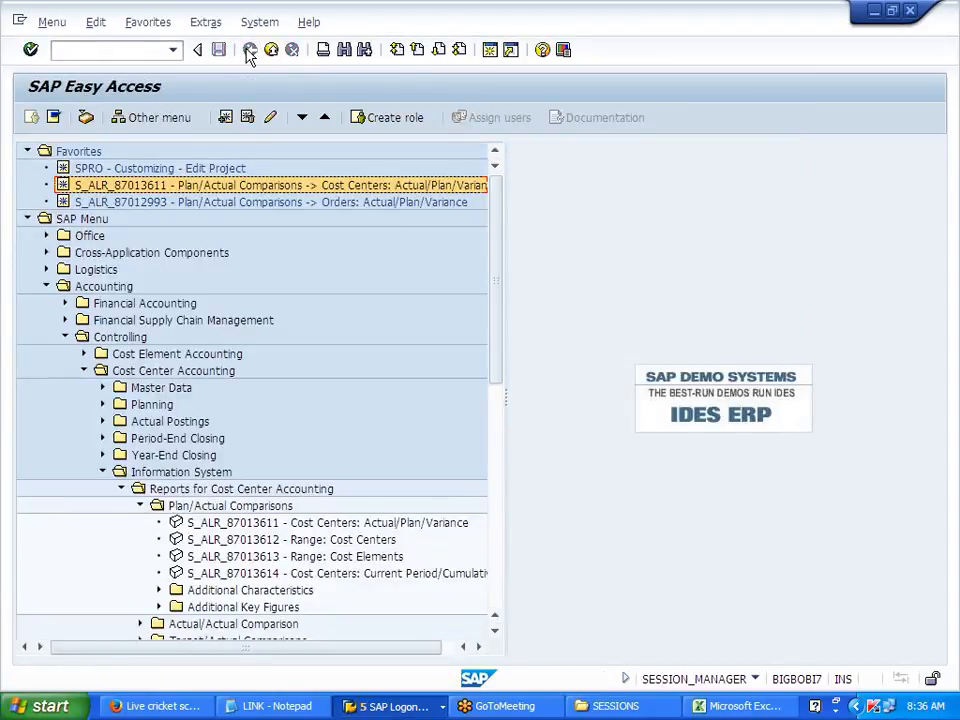